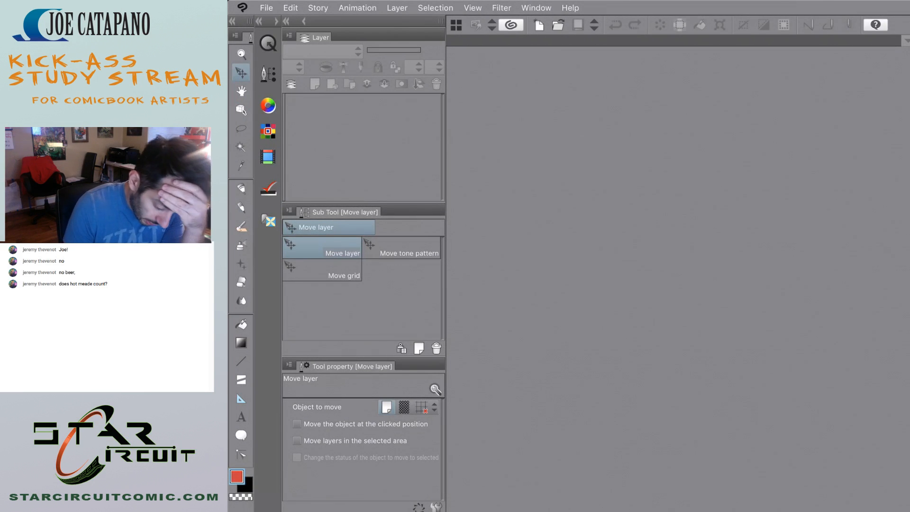
Open the recent document supermanDoublePg1.clip.
click(267, 8)
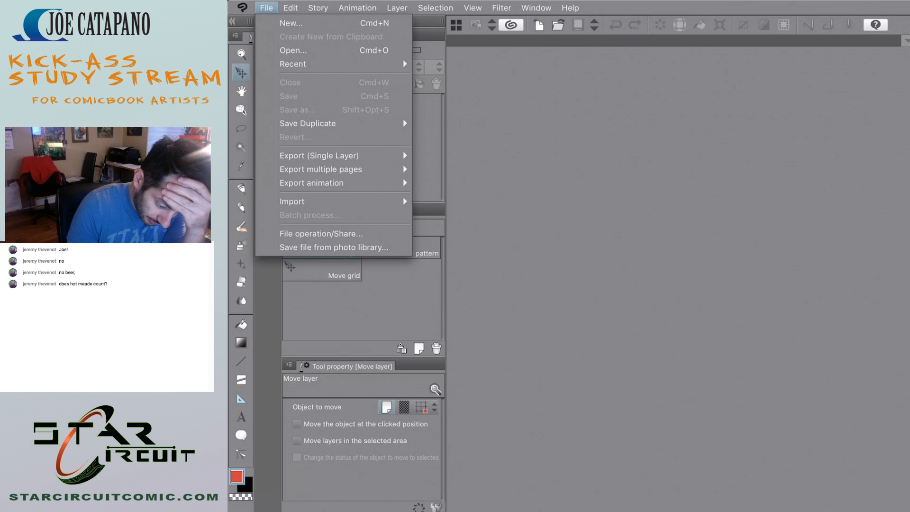
mouse_move(292, 63)
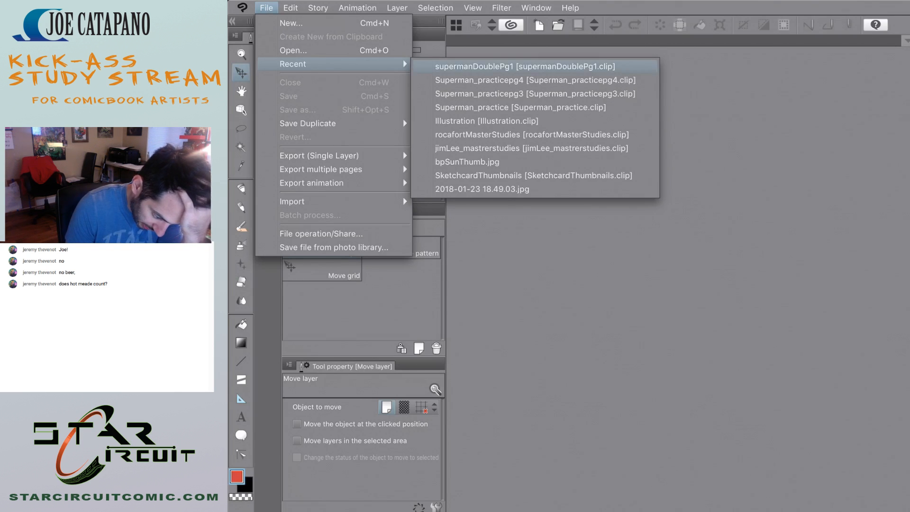
click(479, 67)
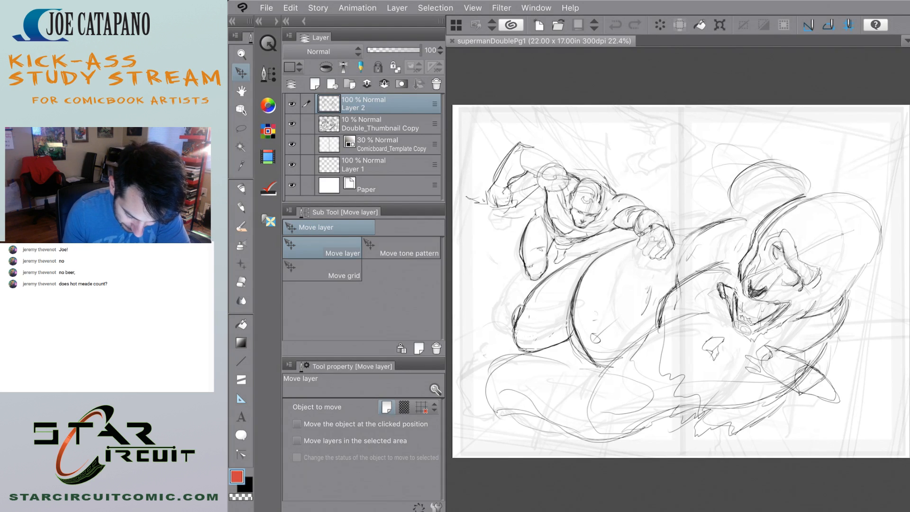
Lasso the flying superhero figure on Layer 2, nudge it slightly downward, and clear the selection.
scroll(732, 238, up, 5)
scroll(732, 237, down, 1)
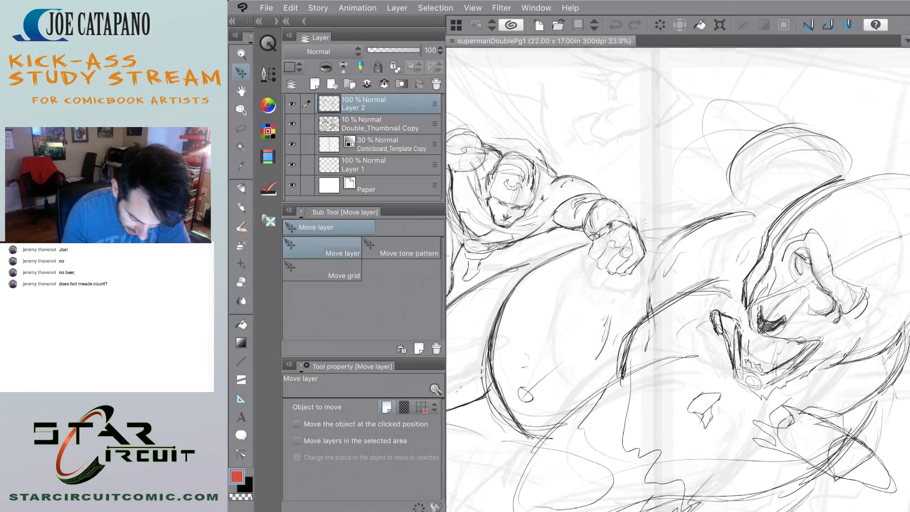
scroll(798, 266, down, 3)
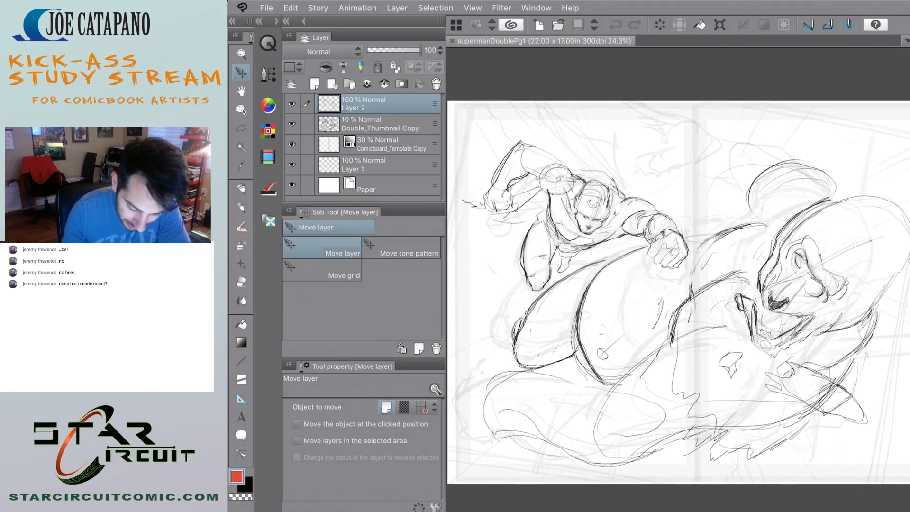
scroll(678, 299, up, 1)
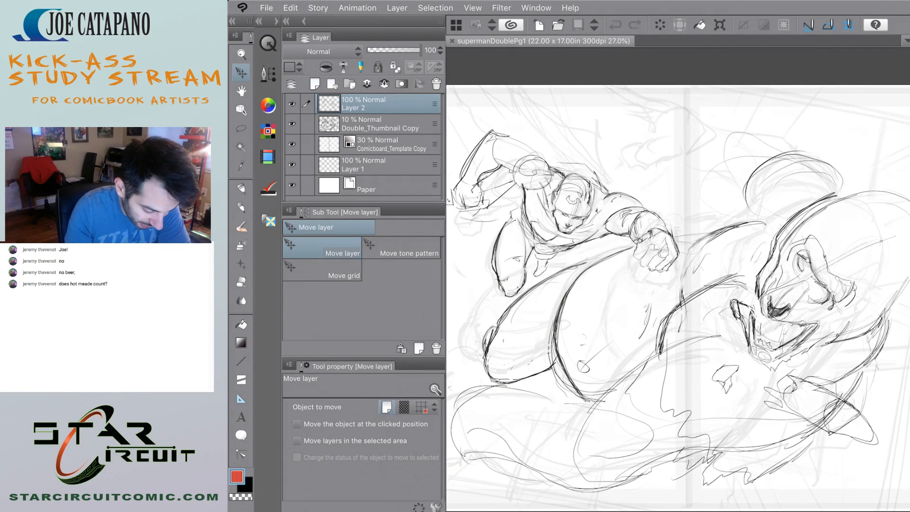
key(m)
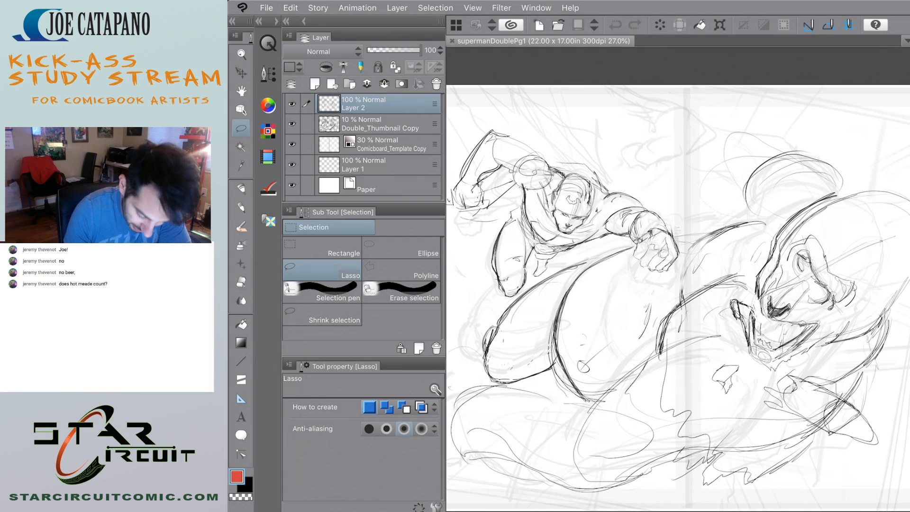
mouse_move(665, 204)
mouse_down()
mouse_move(691, 236)
mouse_move(677, 266)
mouse_move(631, 251)
mouse_move(640, 245)
mouse_move(572, 256)
mouse_move(488, 305)
mouse_move(450, 213)
mouse_move(467, 126)
mouse_move(651, 133)
mouse_move(675, 154)
mouse_up()
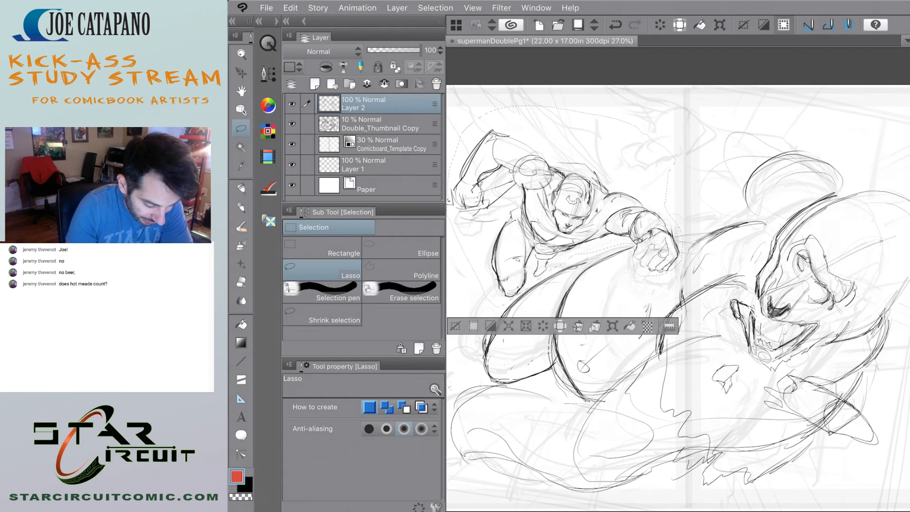
key(k)
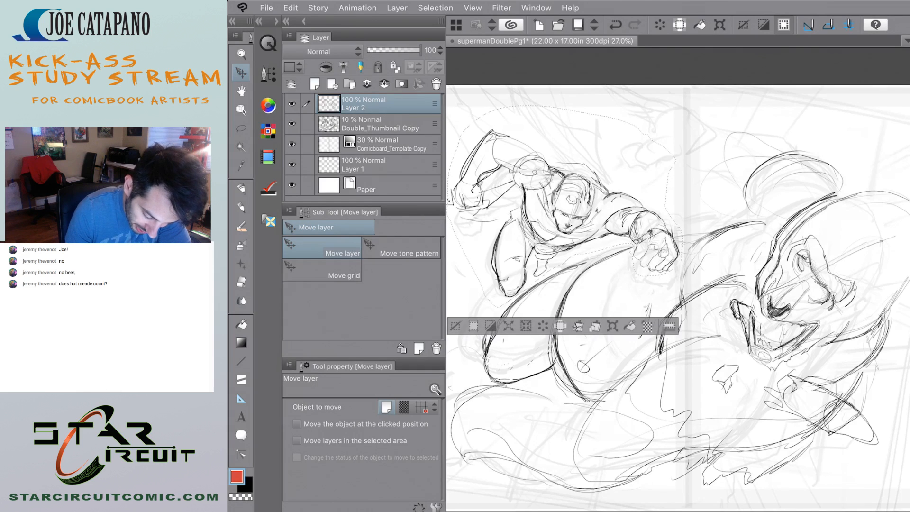
mouse_move(667, 254)
mouse_down()
mouse_move(659, 253)
mouse_move(666, 287)
mouse_move(665, 258)
mouse_up()
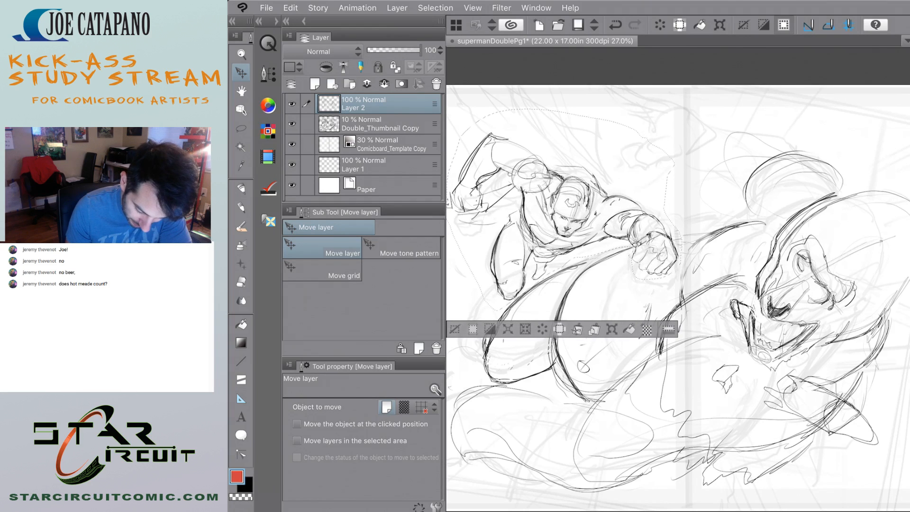
click(454, 329)
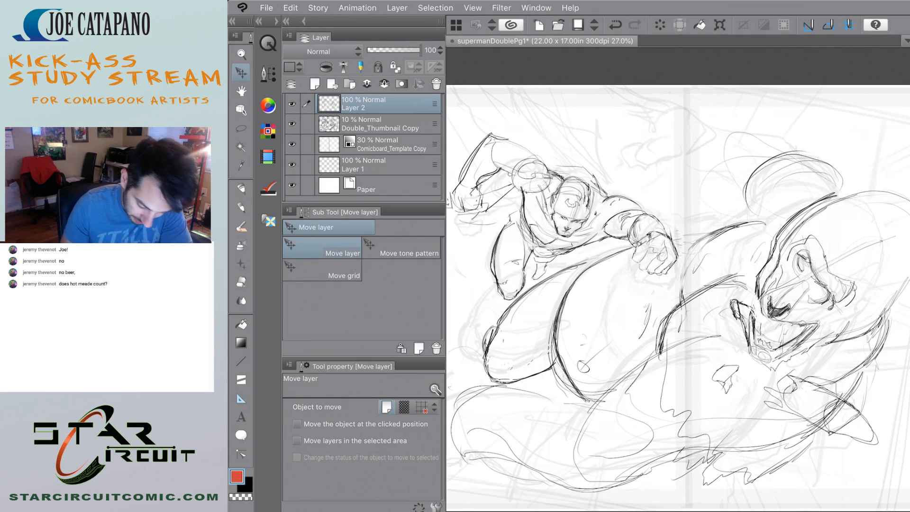
With the Design pencil in black, draw a contour running from the superhero's fist to the large creature's upper back.
scroll(678, 294, down, 2)
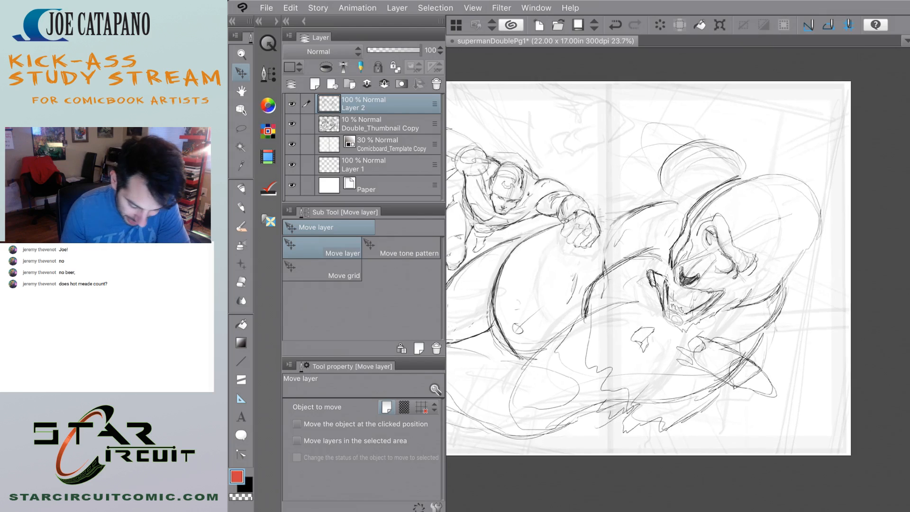
scroll(759, 348, up, 1)
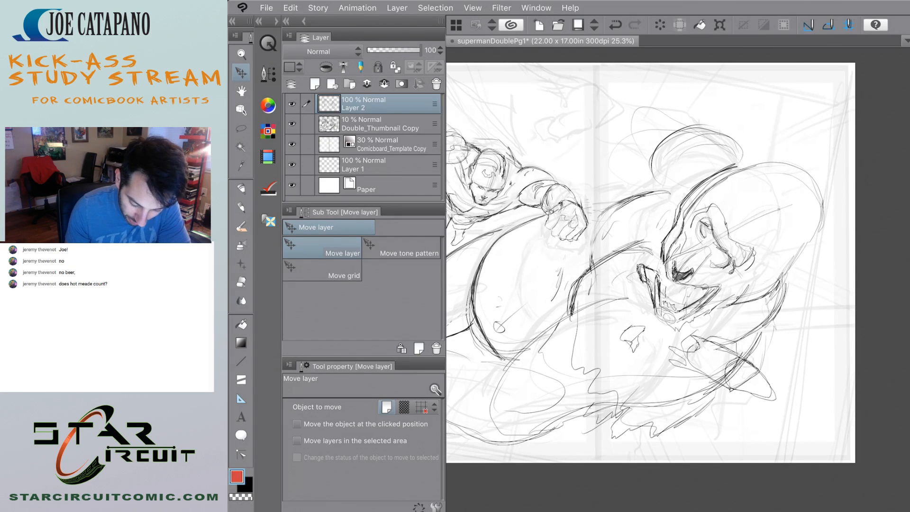
scroll(678, 280, down, 2)
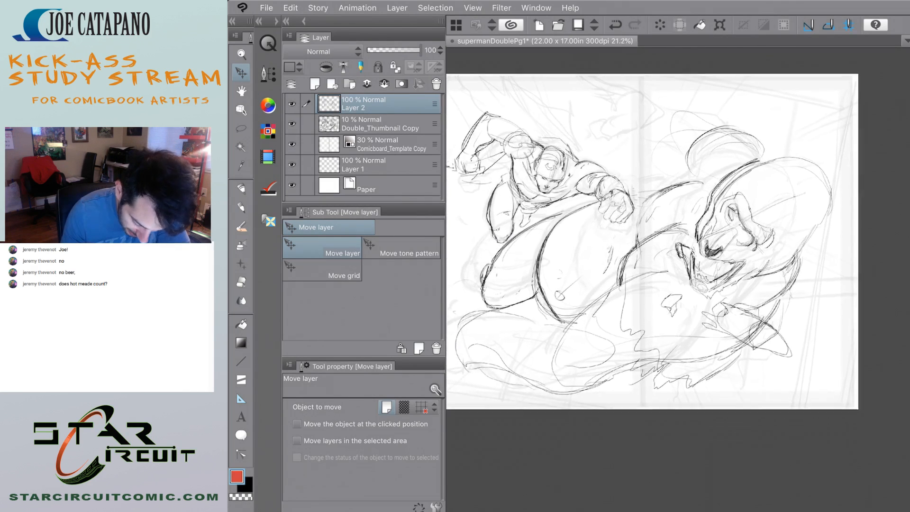
scroll(678, 279, up, 1)
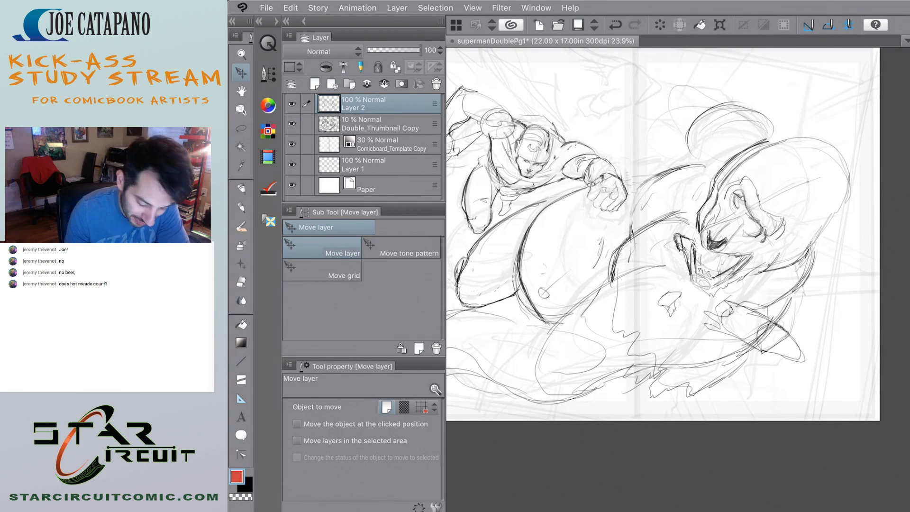
scroll(664, 233, down, 1)
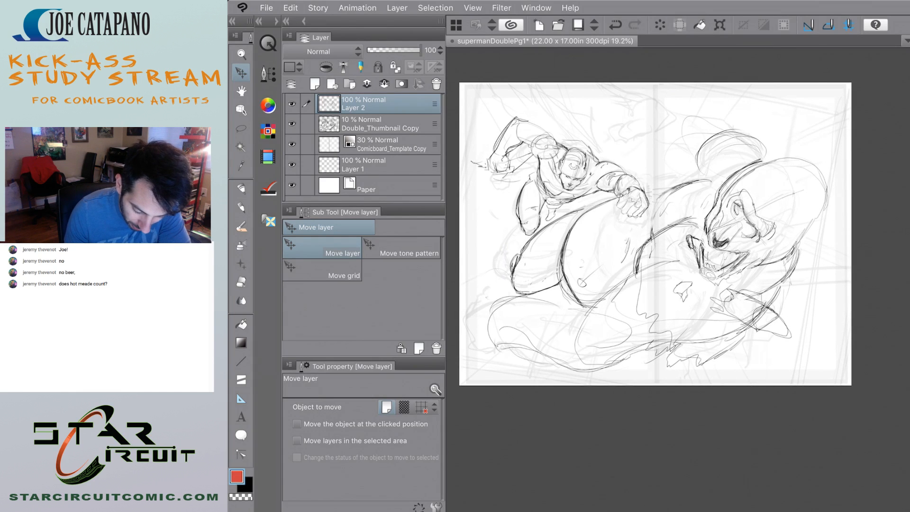
scroll(659, 232, up, 1)
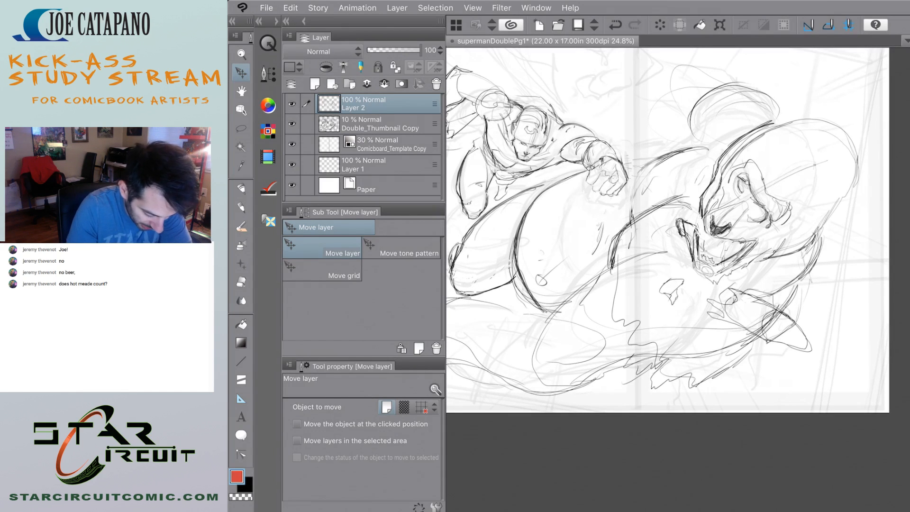
key(p)
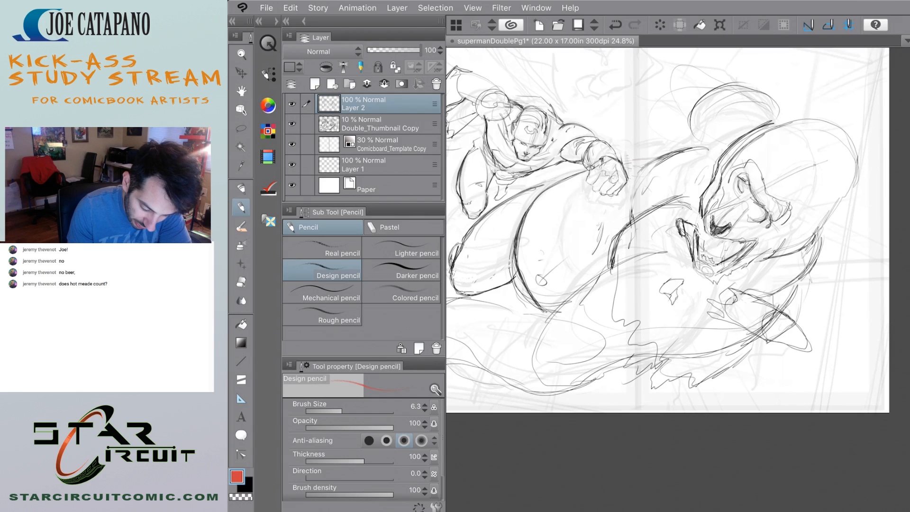
key(ctrl+z)
key(x)
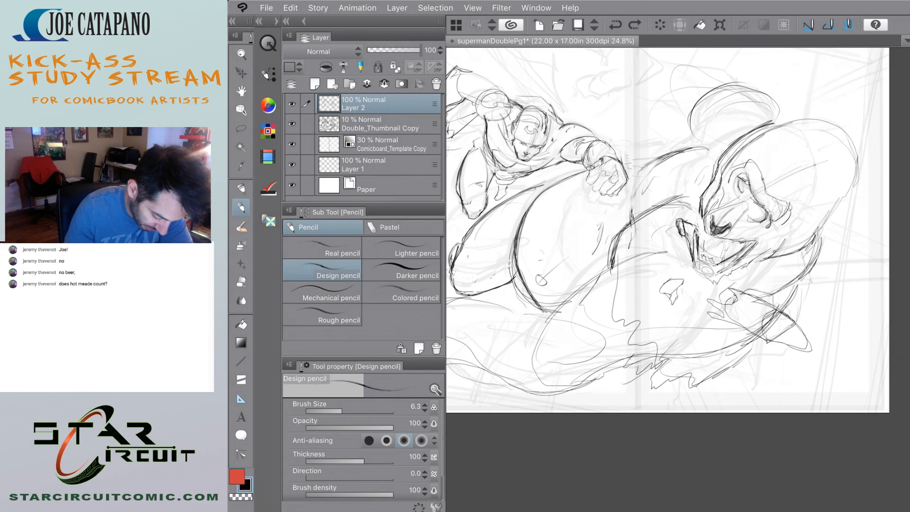
scroll(668, 237, down, 1)
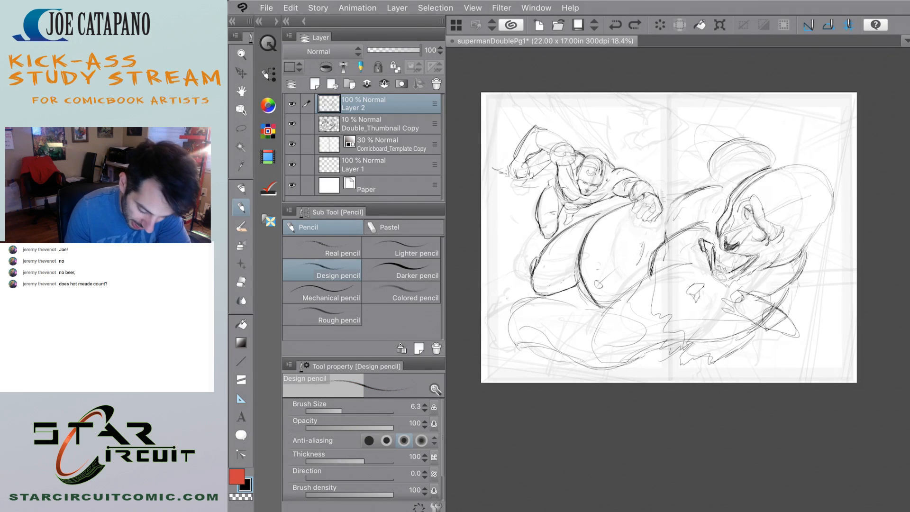
drag(660, 198, 679, 197)
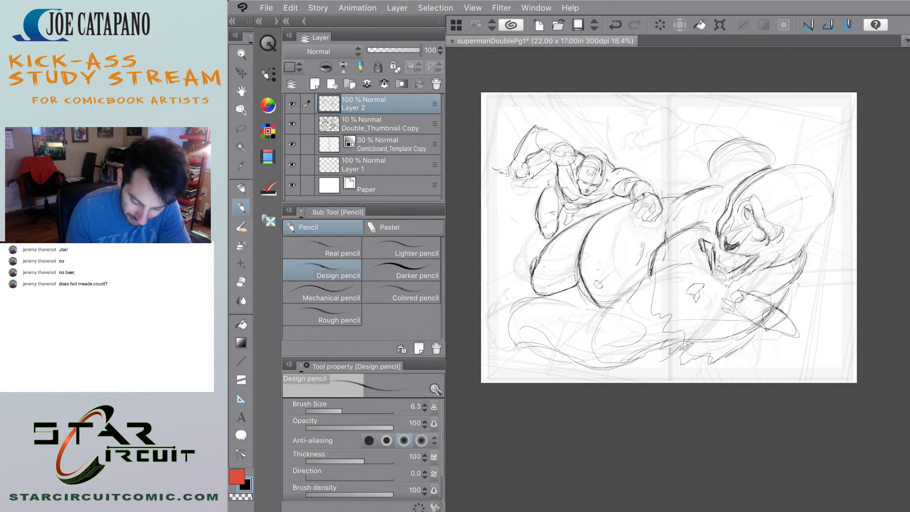
Rework the creature's shoulder contour below the fist and clean away the short hatch marks beside it with the Soft eraser.
scroll(801, 271, up, 2)
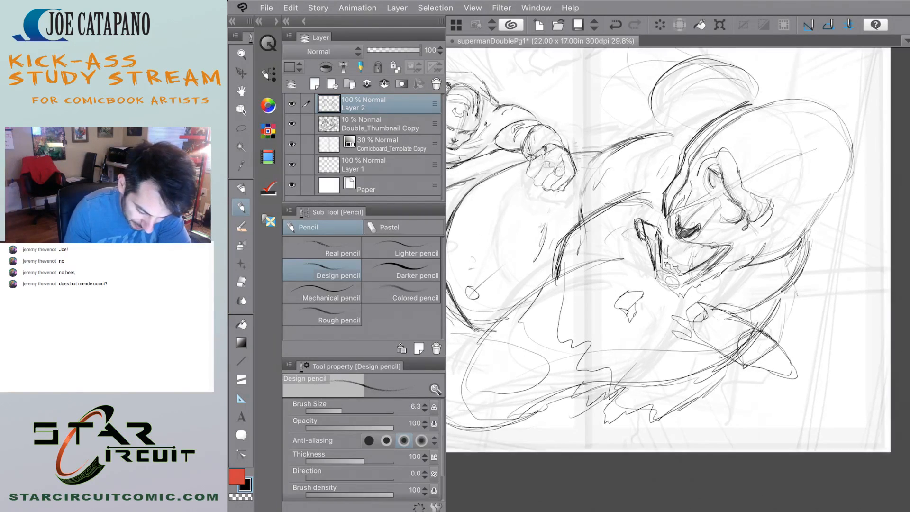
mouse_move(567, 231)
mouse_down()
mouse_move(611, 193)
mouse_move(636, 187)
mouse_move(624, 187)
mouse_up()
mouse_move(561, 251)
mouse_down()
mouse_move(635, 186)
mouse_move(582, 225)
mouse_move(574, 238)
mouse_move(608, 214)
mouse_move(571, 249)
mouse_move(646, 199)
mouse_move(640, 197)
mouse_up()
key(e)
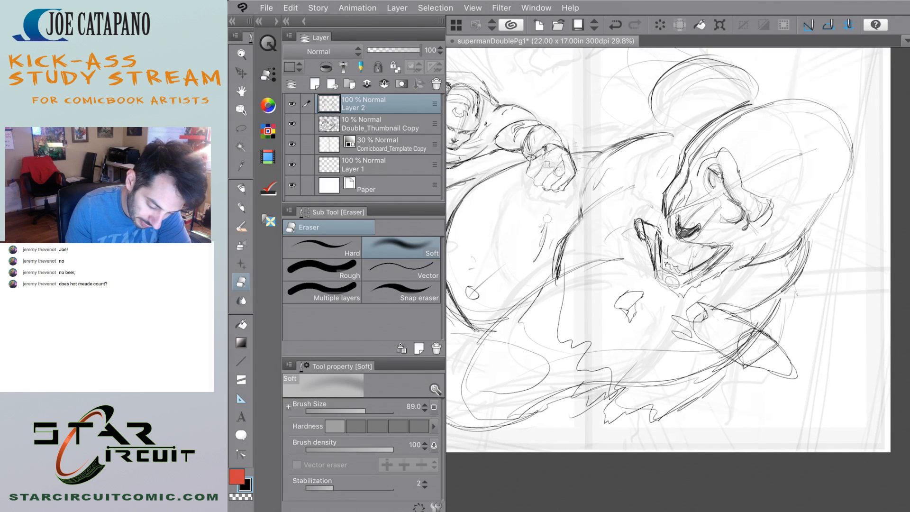
drag(547, 219, 533, 265)
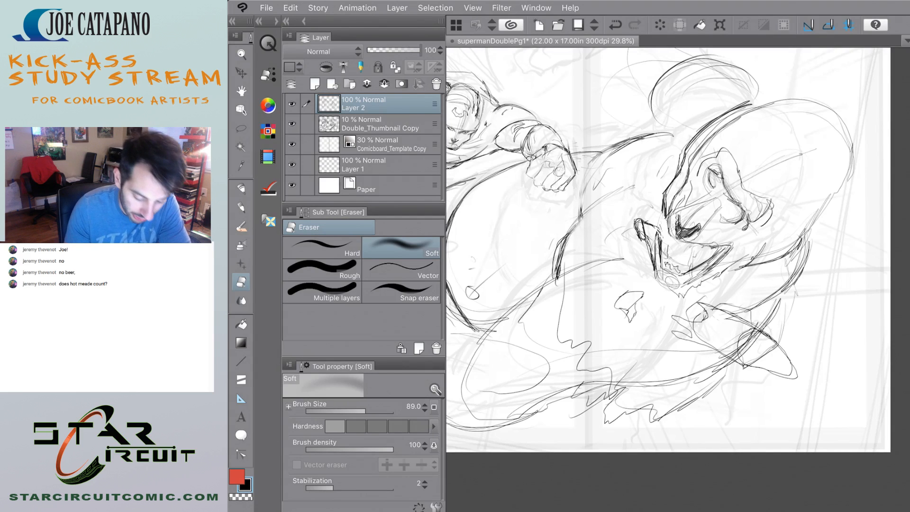
Save the changes to the supermanDoublePg1 document under its existing name.
click(266, 8)
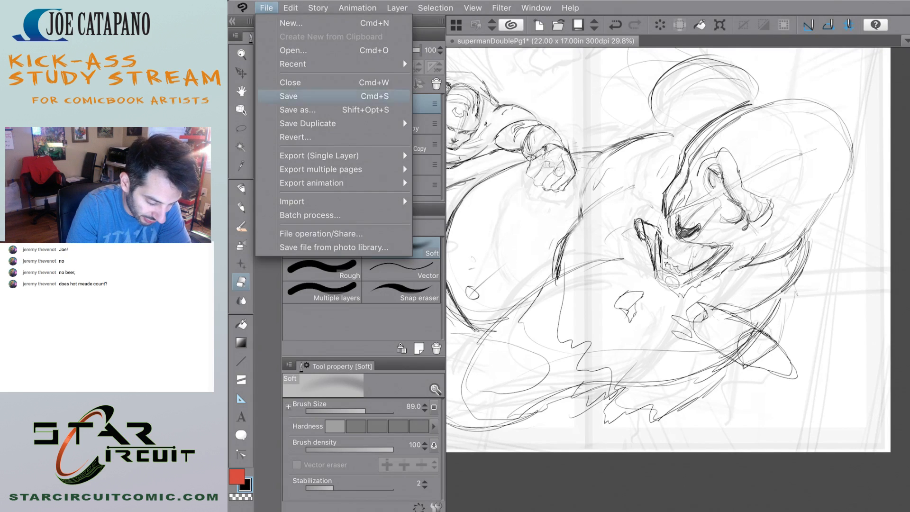
click(298, 110)
click(620, 74)
click(266, 8)
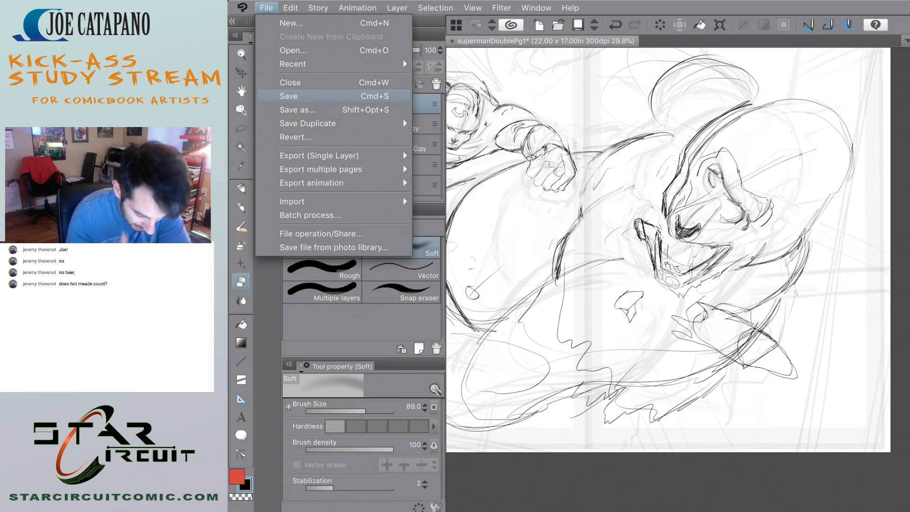
click(289, 96)
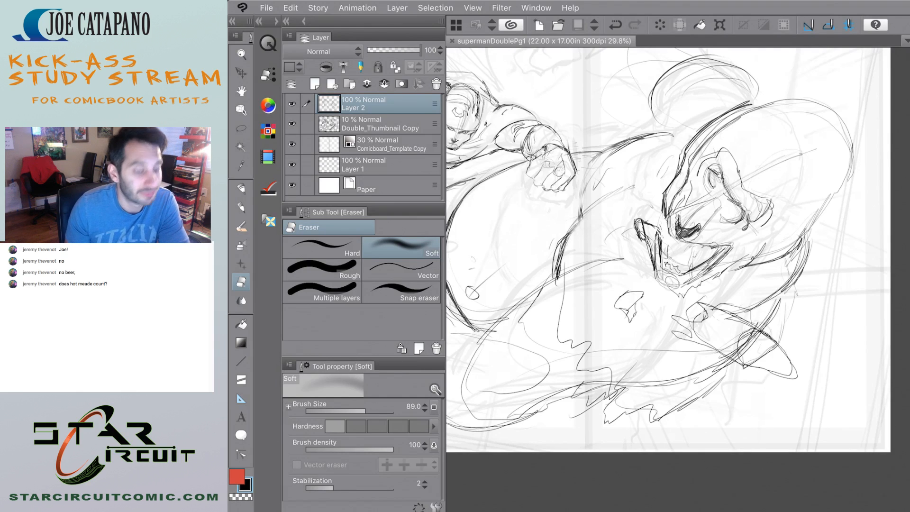
Close the double-page document and open the recent file Superman_practicepg4.clip.
scroll(669, 246, down, 4)
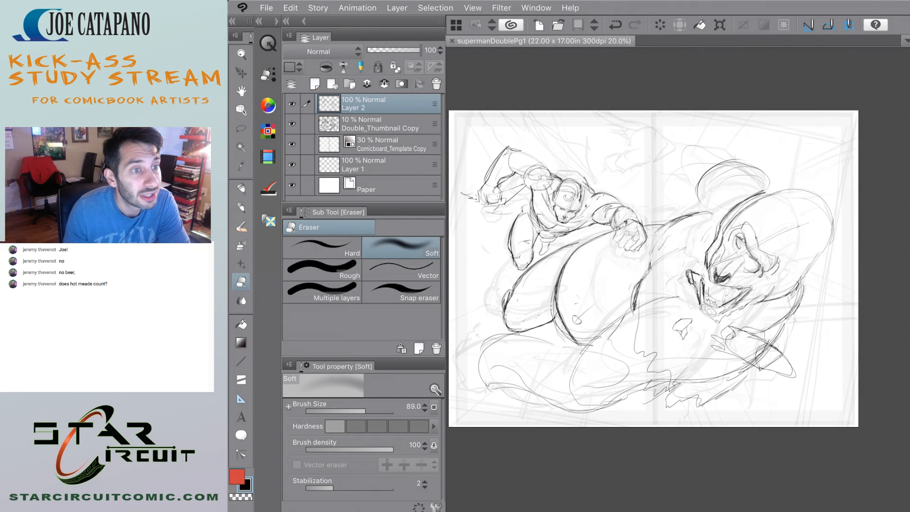
scroll(663, 273, down, 1)
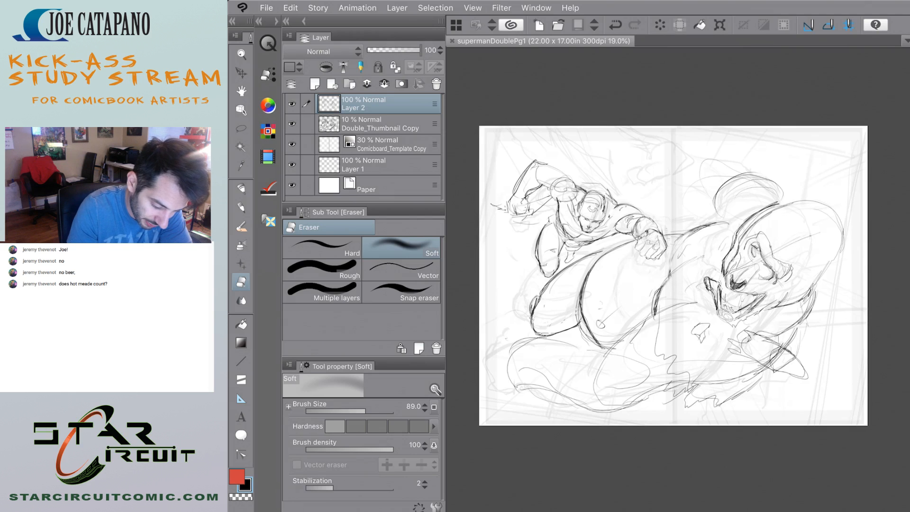
click(451, 41)
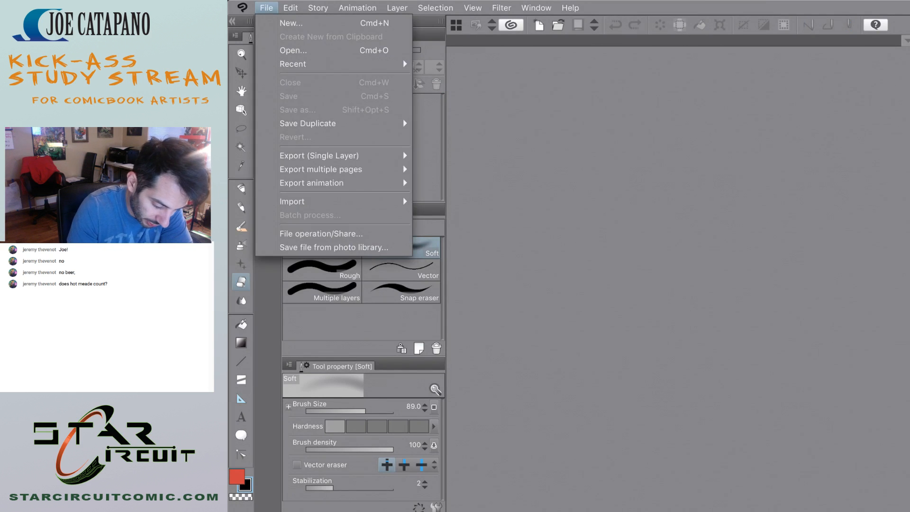
click(293, 65)
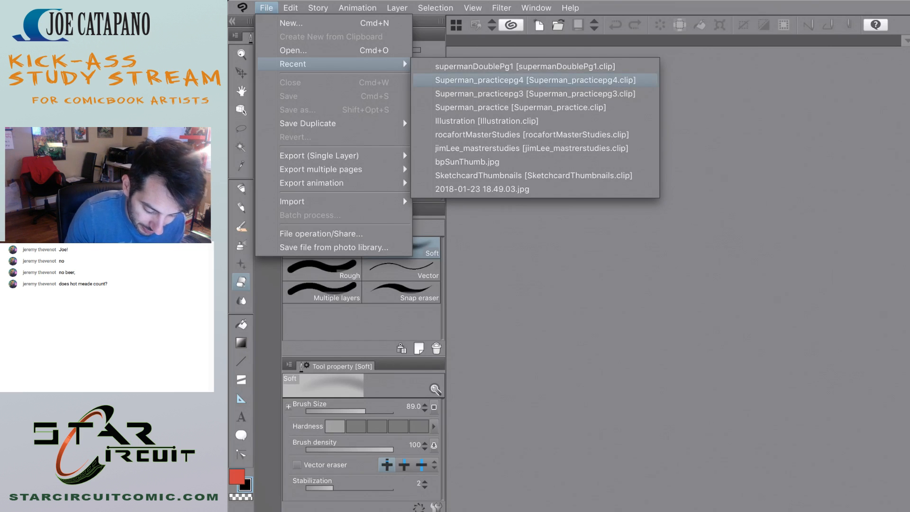
click(527, 80)
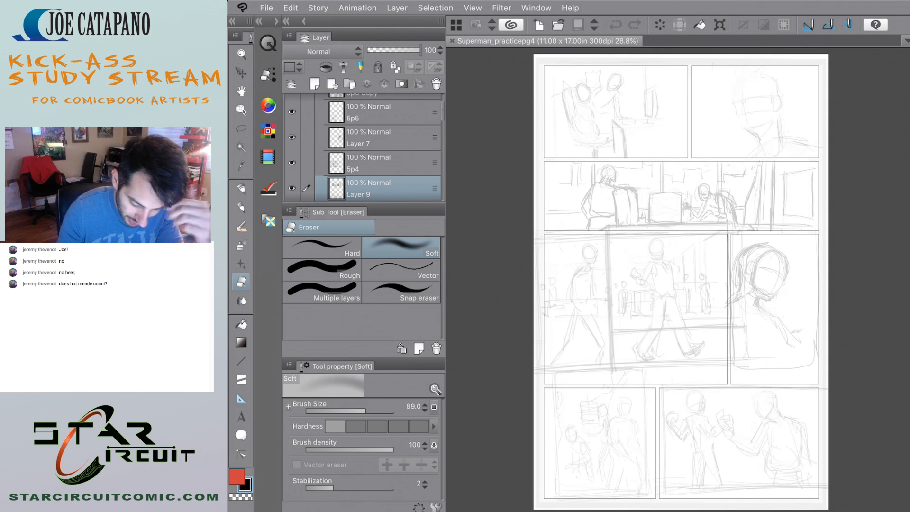
Look over the rough panel sketches from the top of the comic page down to the lower panels.
scroll(678, 279, up, 5)
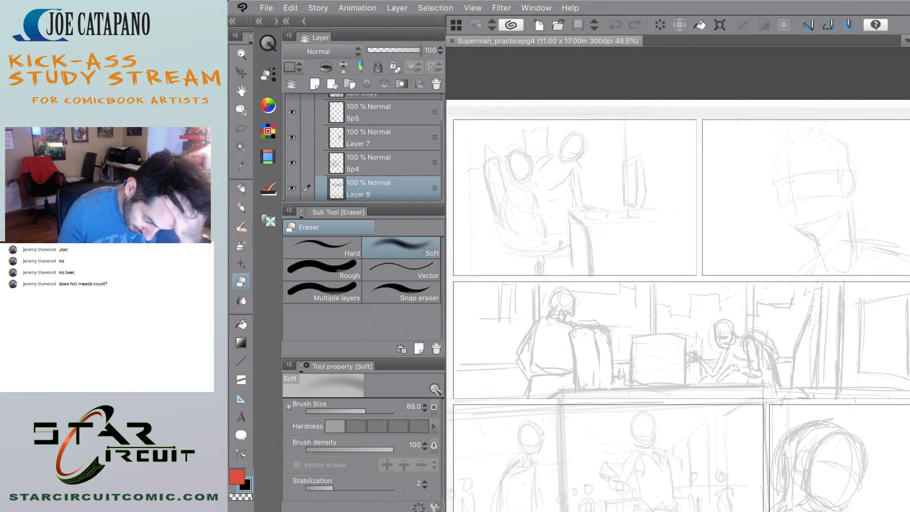
scroll(768, 352, up, 1)
scroll(678, 280, down, 2)
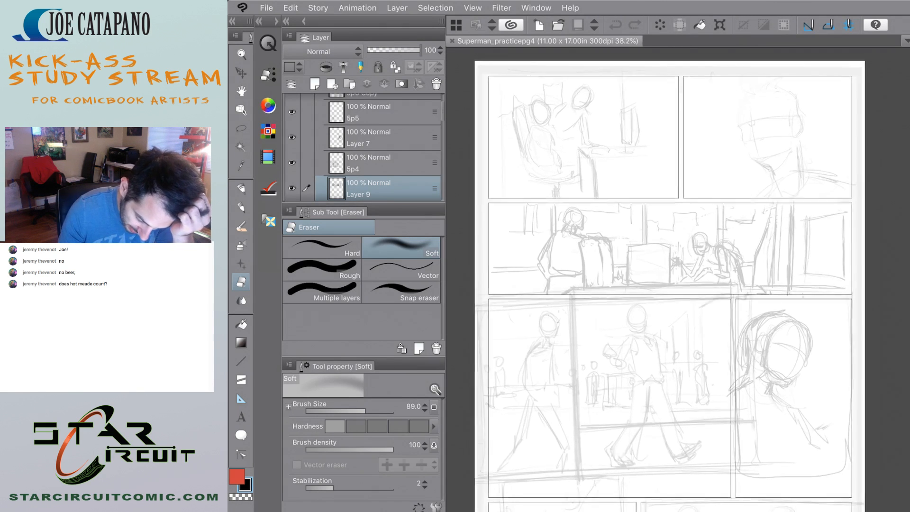
scroll(678, 280, up, 2)
scroll(669, 280, down, 4)
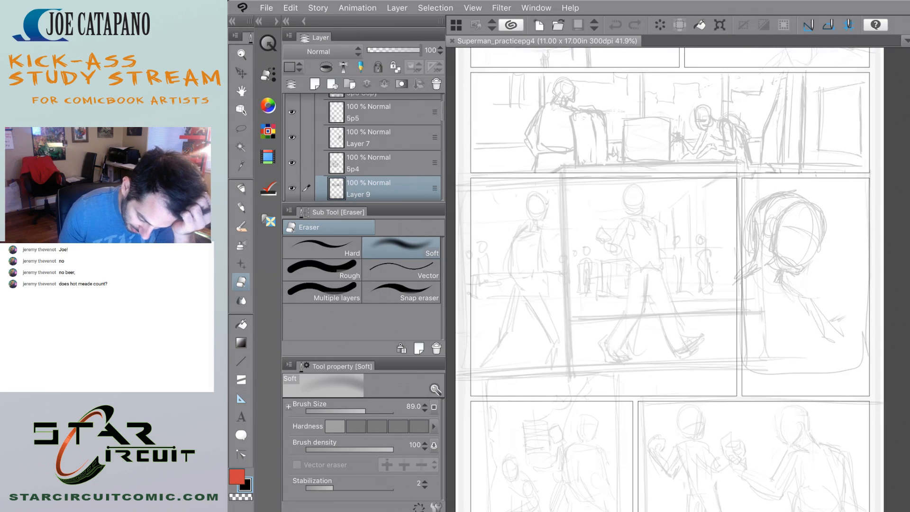
Look over the rough panel sketches of the comic page, both as a whole and around the middle and lower rows.
scroll(678, 280, up, 1)
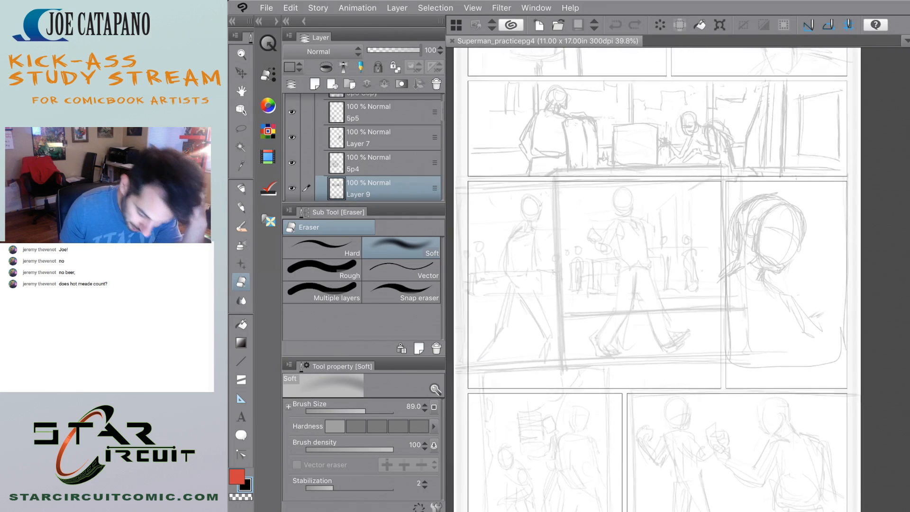
scroll(702, 304, down, 4)
scroll(706, 308, up, 2)
scroll(701, 303, up, 1)
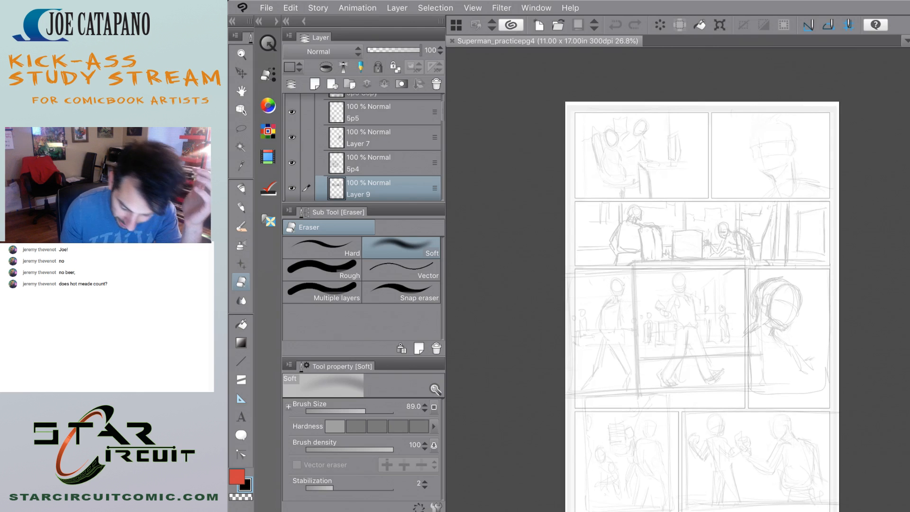
scroll(711, 304, down, 2)
scroll(721, 294, up, 1)
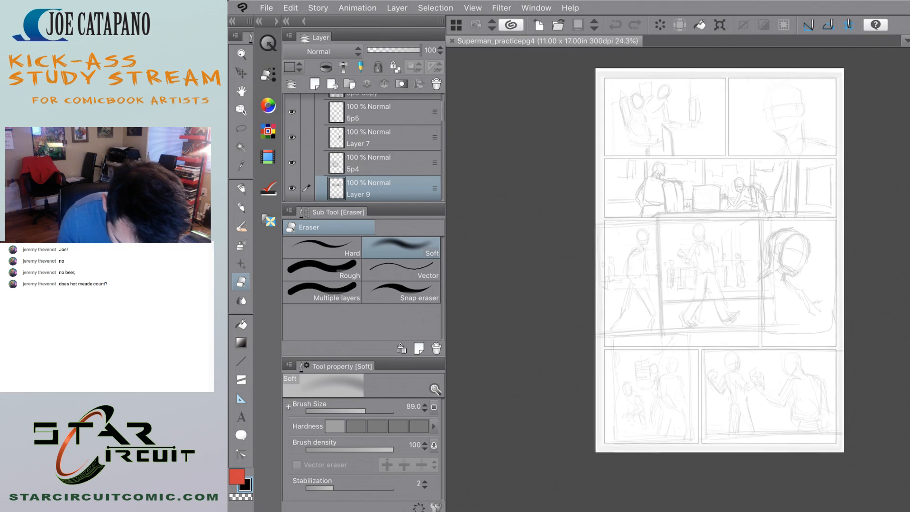
scroll(718, 275, down, 1)
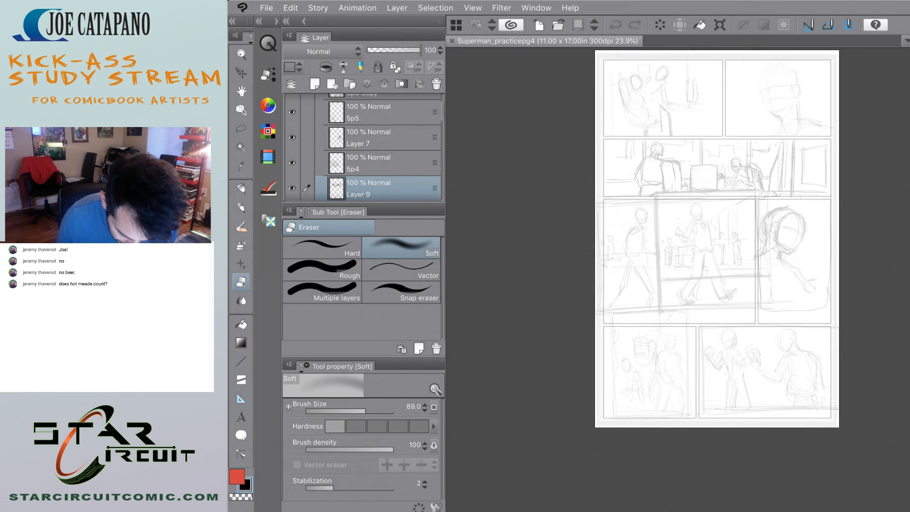
scroll(716, 237, up, 2)
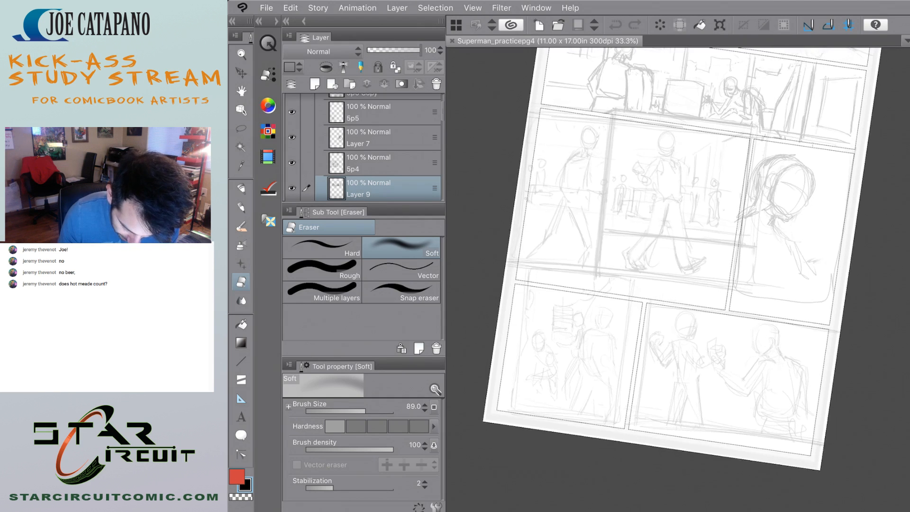
scroll(688, 266, up, 2)
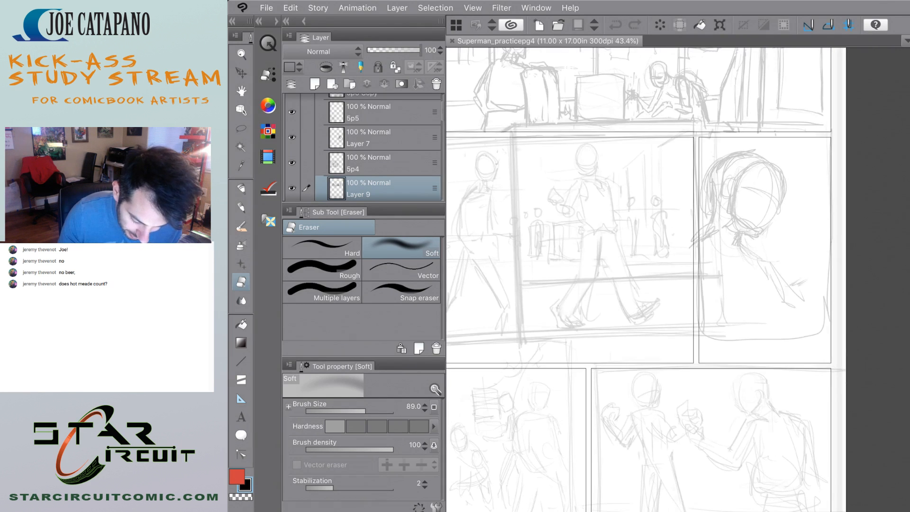
scroll(687, 266, down, 2)
scroll(687, 266, down, 2)
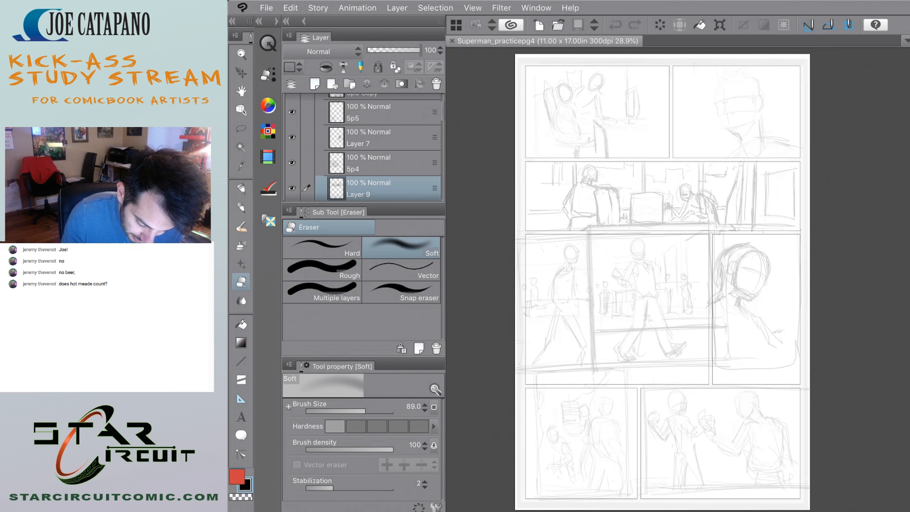
Switch to the Design pencil, close the page 4 document and open the recent file Superman_practicepg3.clip.
key(p)
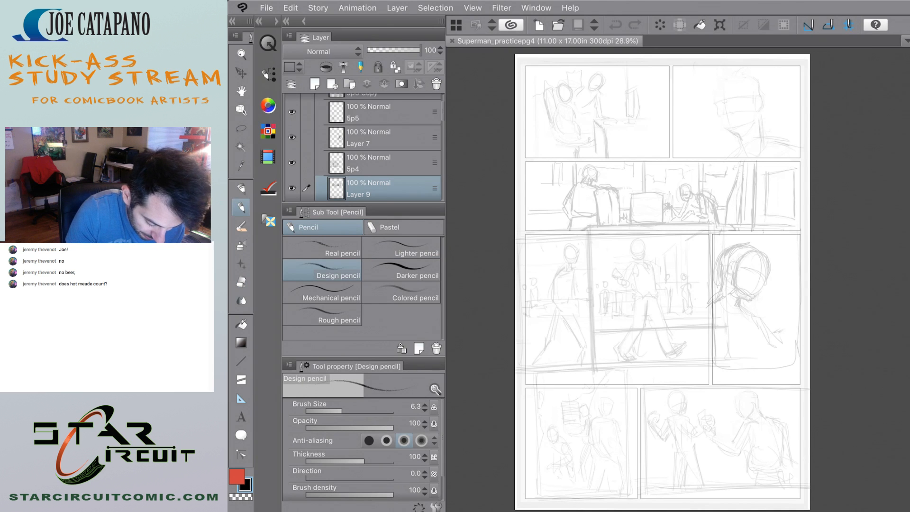
scroll(363, 147, up, 2)
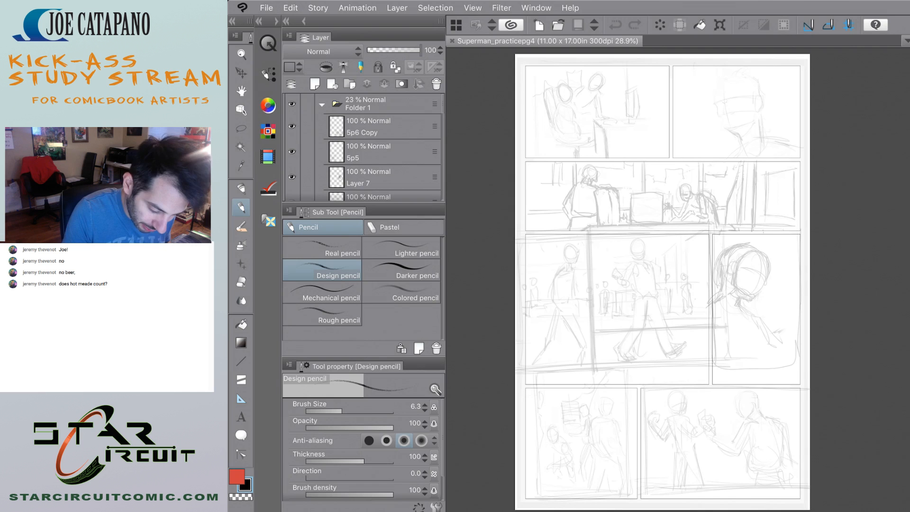
key(super+w)
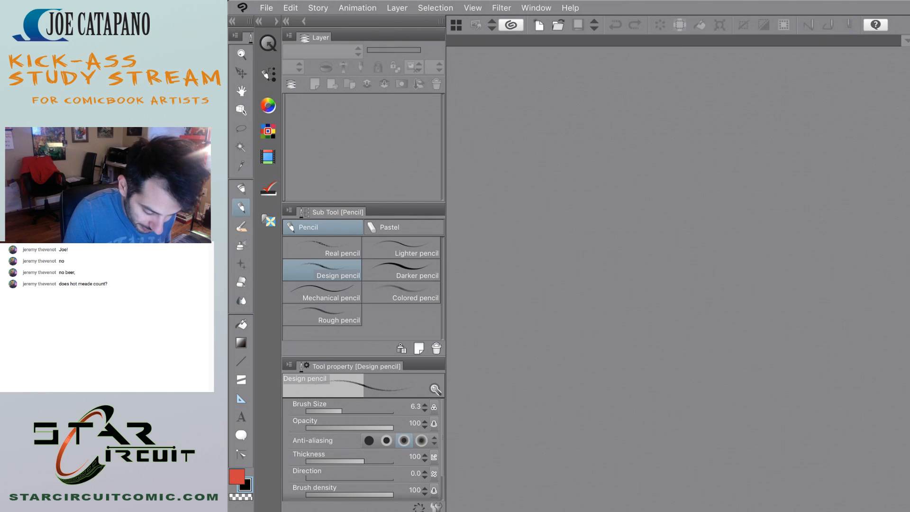
click(267, 8)
mouse_move(292, 64)
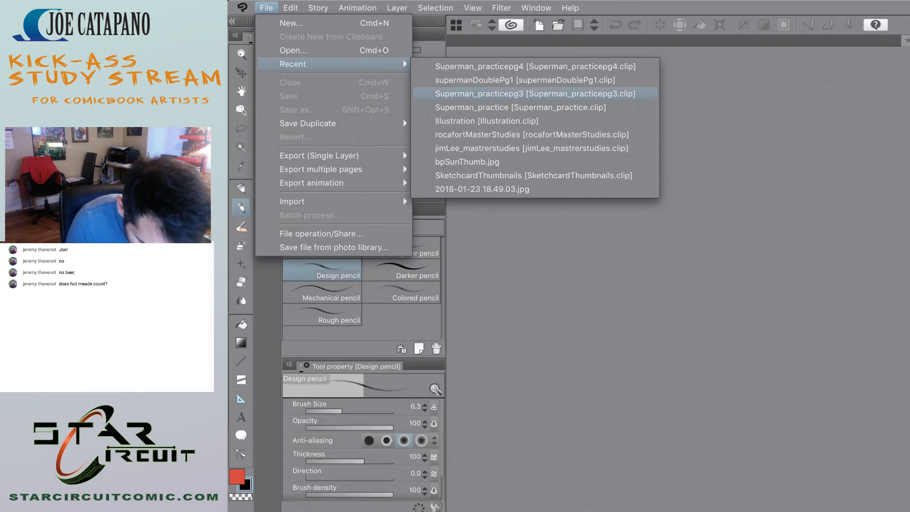
click(535, 94)
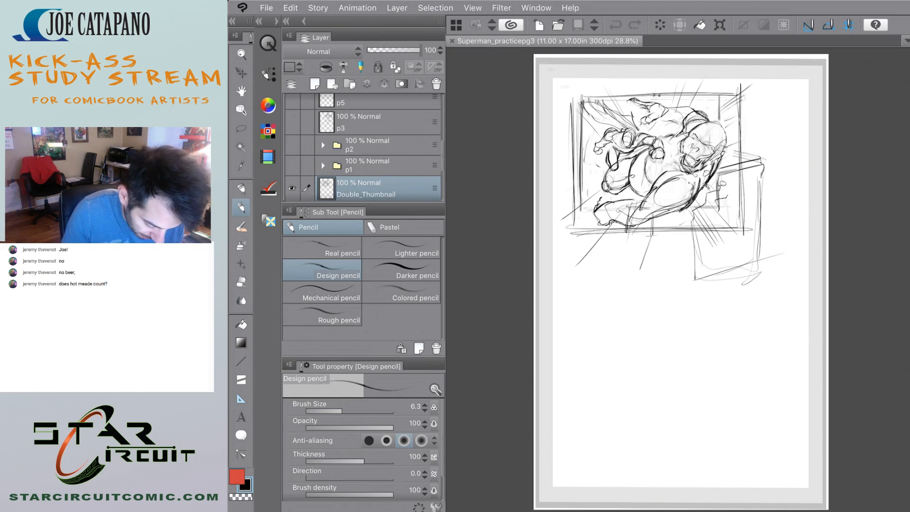
Hide the Double_Thumbnail layer and show the p1 folder to review its rough panel thumbnails.
click(292, 188)
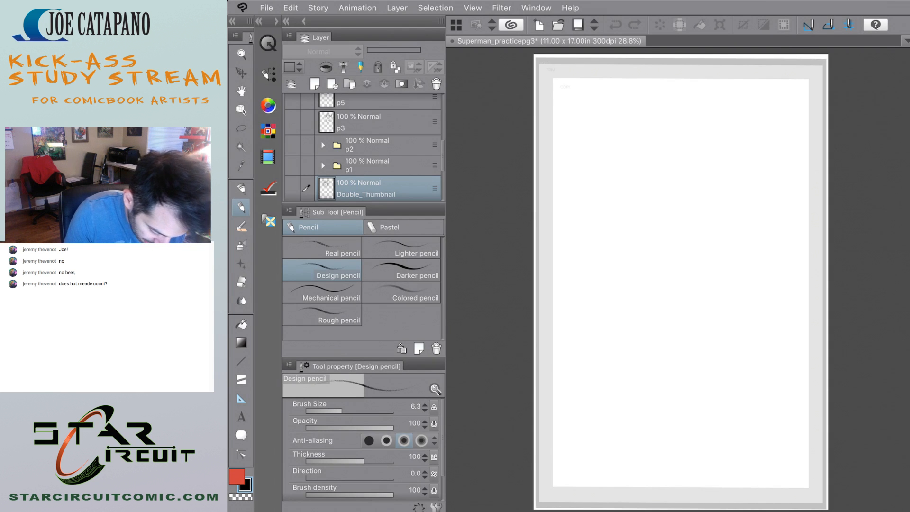
mouse_move(443, 156)
mouse_down()
mouse_move(443, 174)
mouse_move(443, 159)
mouse_up()
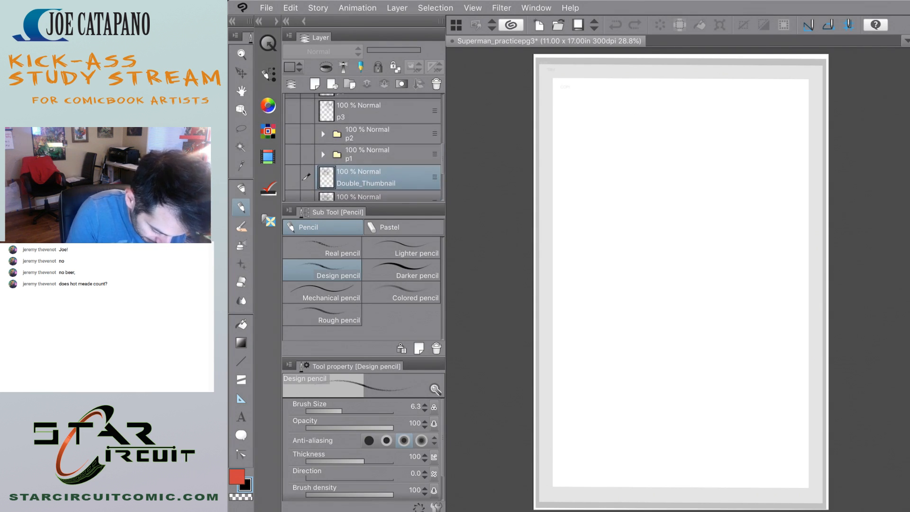
click(292, 154)
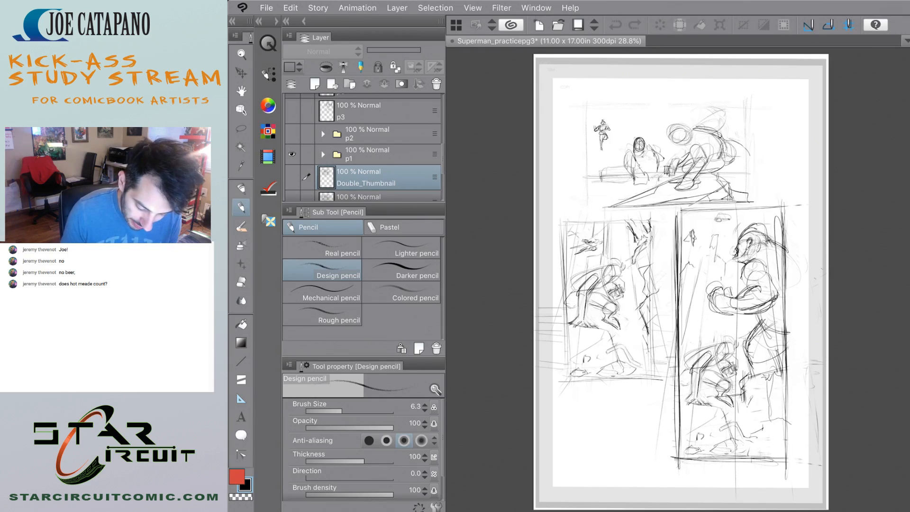
scroll(659, 325, up, 5)
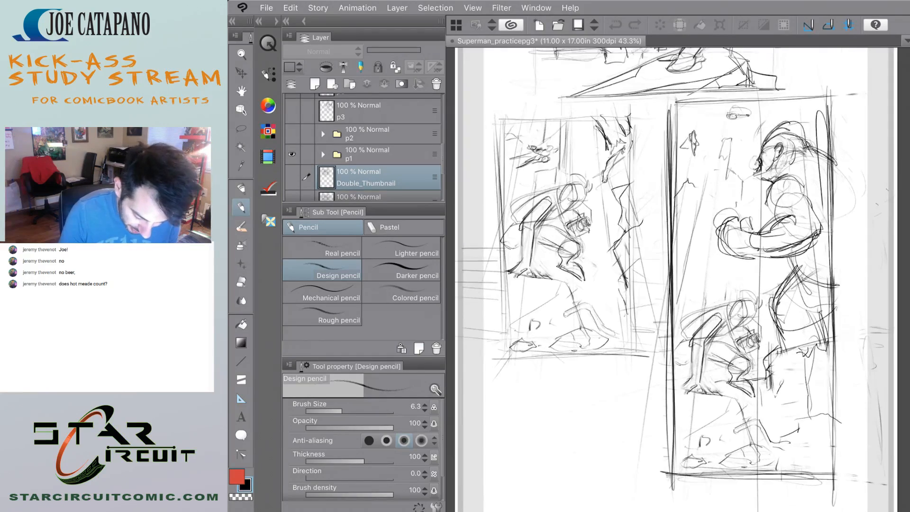
scroll(678, 280, down, 3)
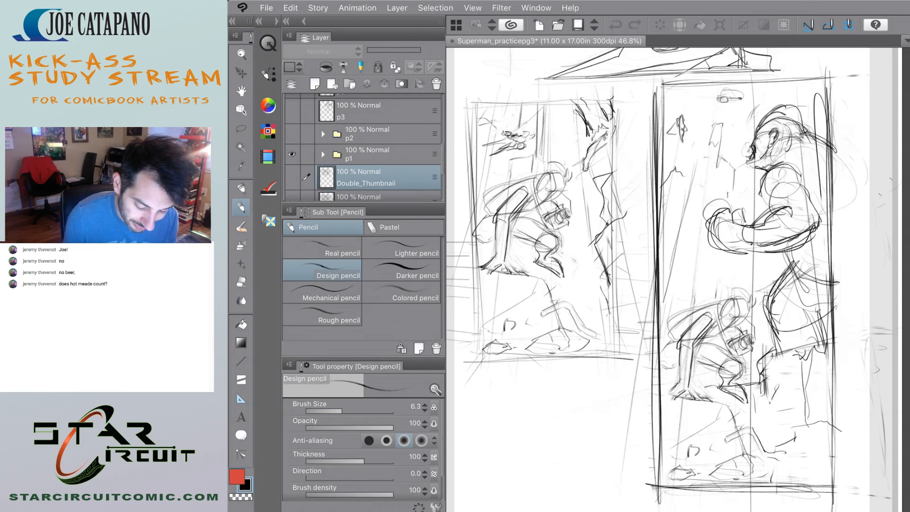
scroll(674, 280, down, 3)
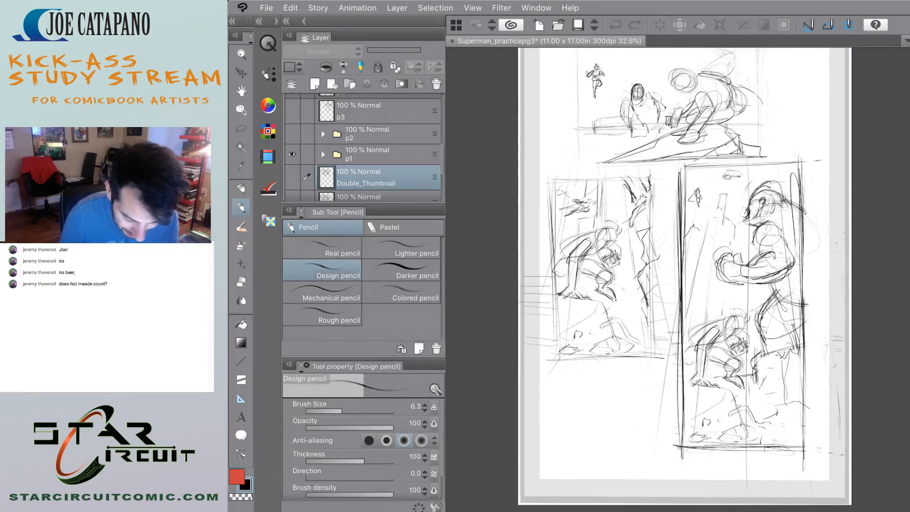
Hide the p1 folder and show the p2 folder to review its street and bus panels.
click(292, 154)
click(292, 134)
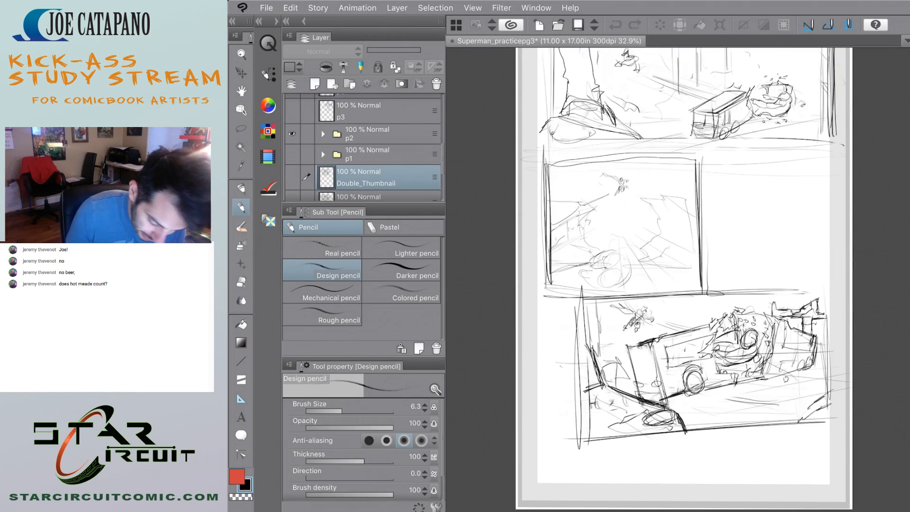
scroll(664, 279, up, 3)
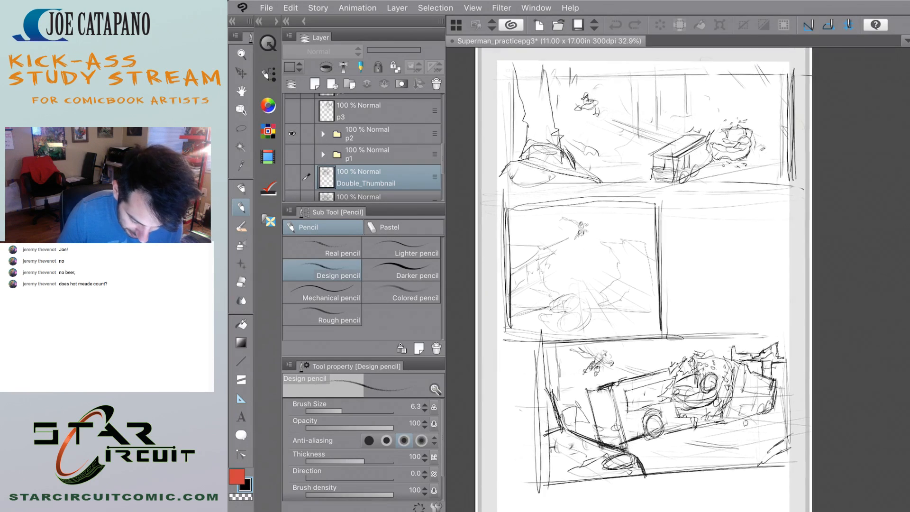
scroll(650, 280, down, 1)
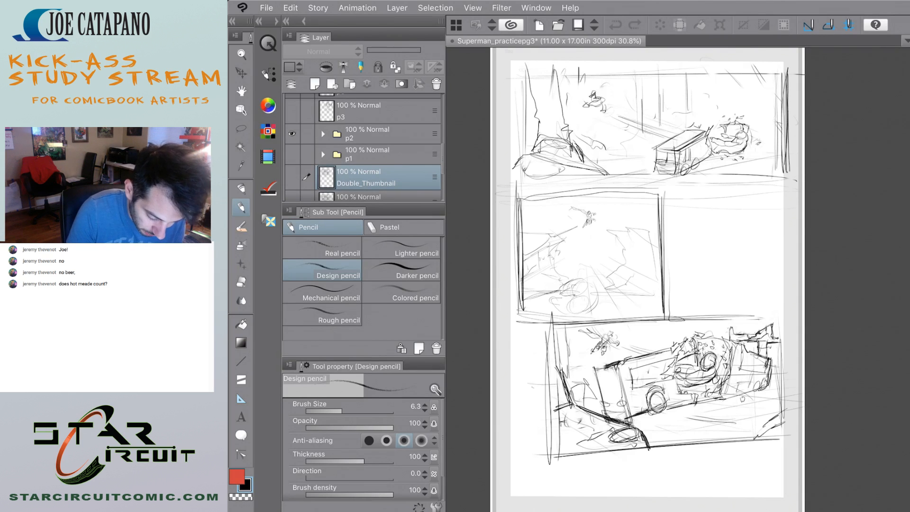
scroll(364, 147, up, 2)
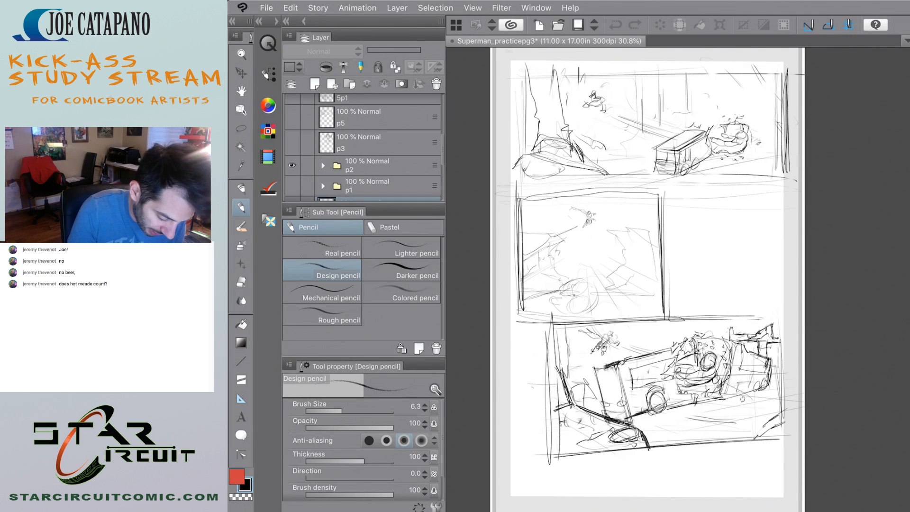
Hide the p2 folder and show the p3 layer to review the photographer sketches.
click(291, 165)
click(292, 142)
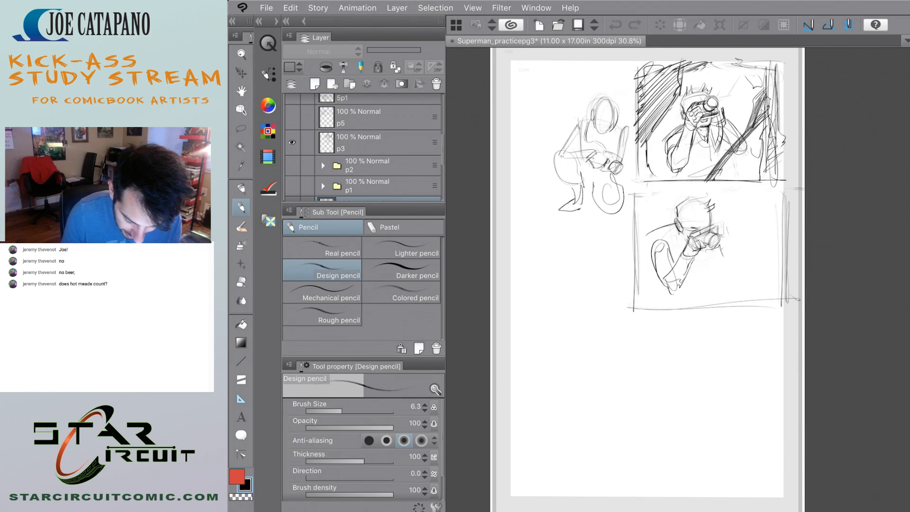
scroll(702, 190, up, 4)
scroll(702, 190, down, 2)
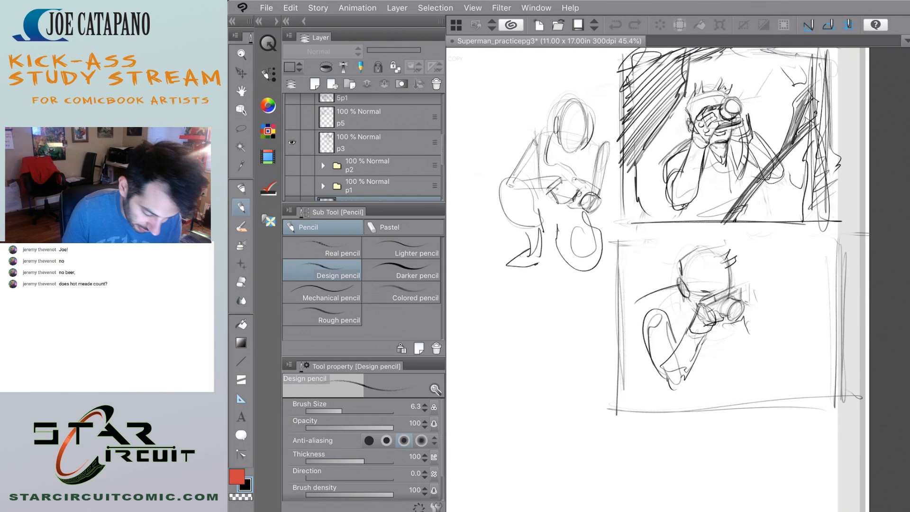
Hide the p3 layer, view the p5 layer's sketch and hide that layer as well.
click(292, 142)
click(292, 117)
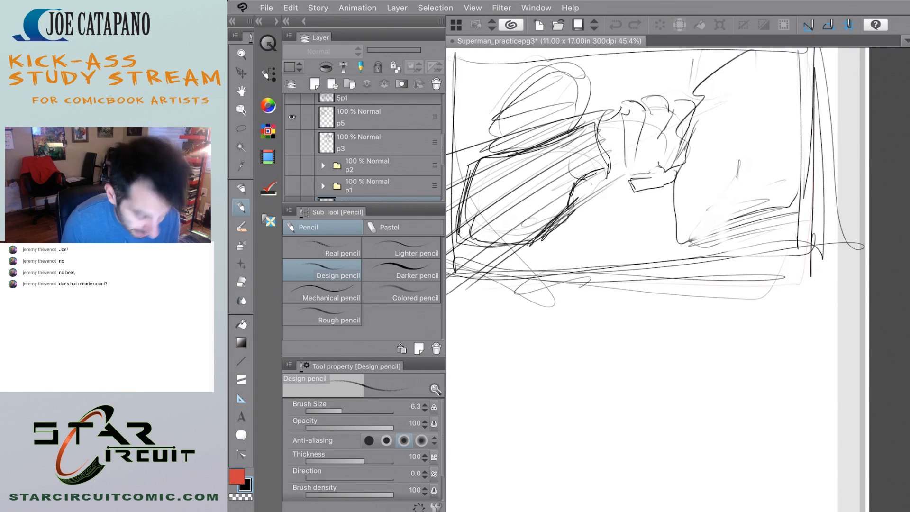
click(292, 116)
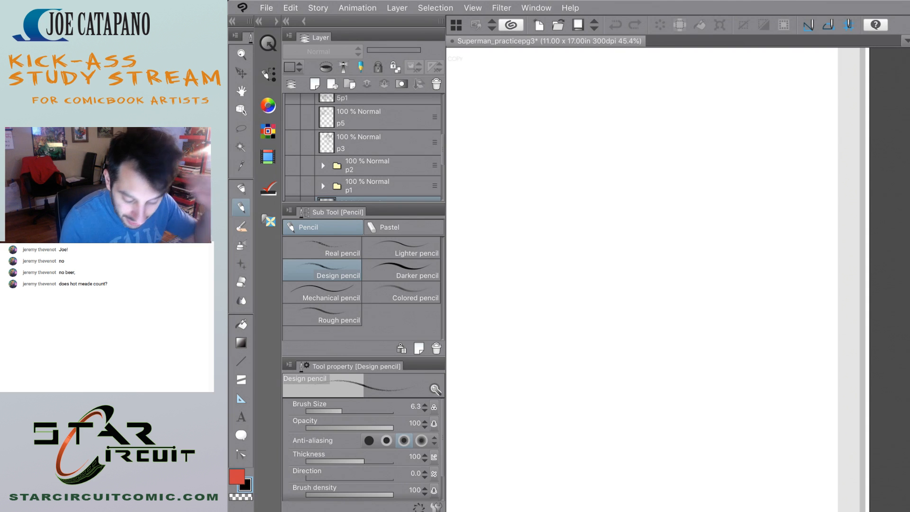
scroll(678, 280, down, 4)
scroll(678, 280, up, 1)
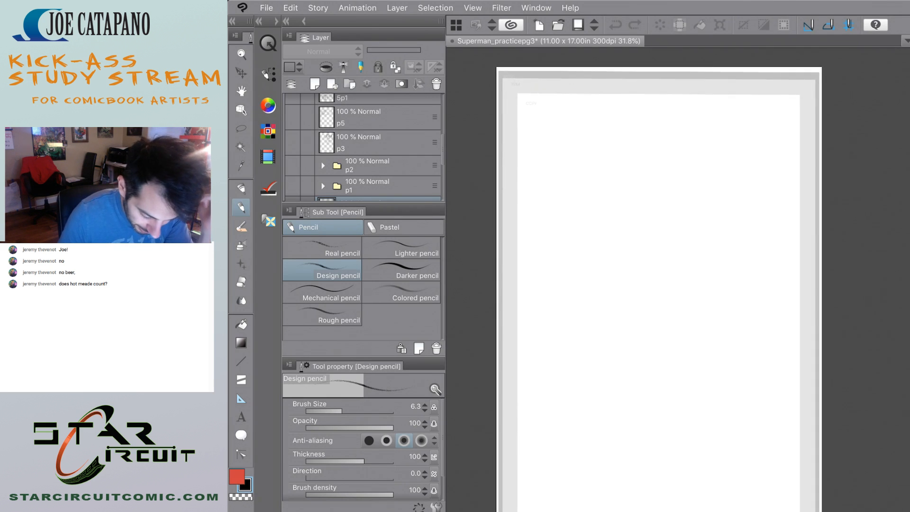
Lower the opacity of the Comicboard_Template Copy layer to 13%.
scroll(678, 280, down, 1)
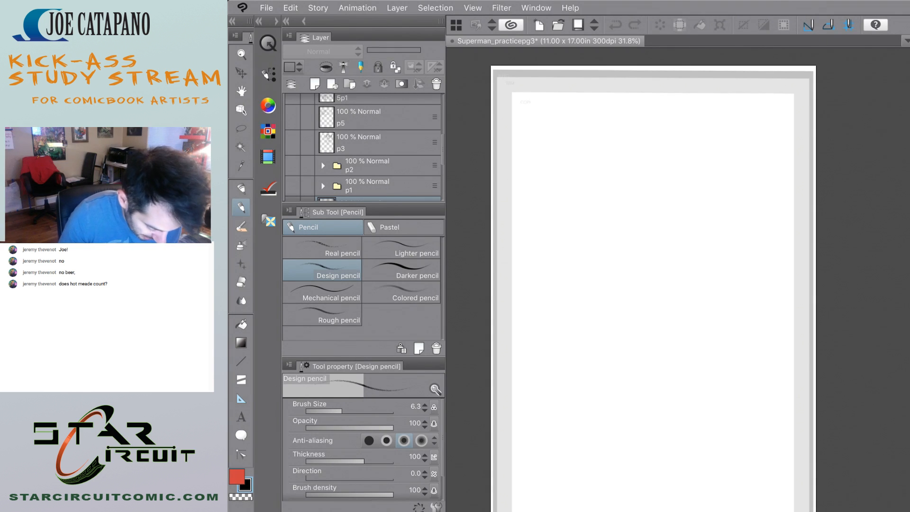
scroll(363, 147, down, 5)
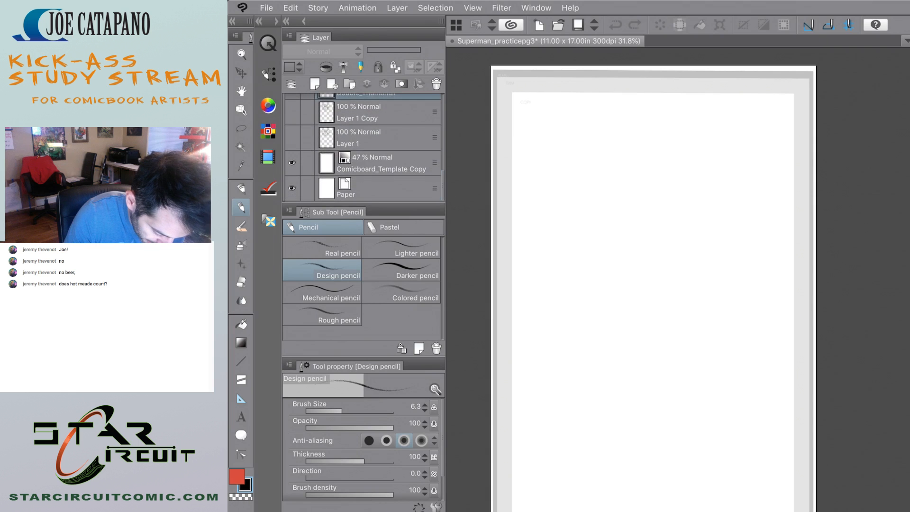
click(379, 163)
click(375, 50)
drag(375, 50, 372, 50)
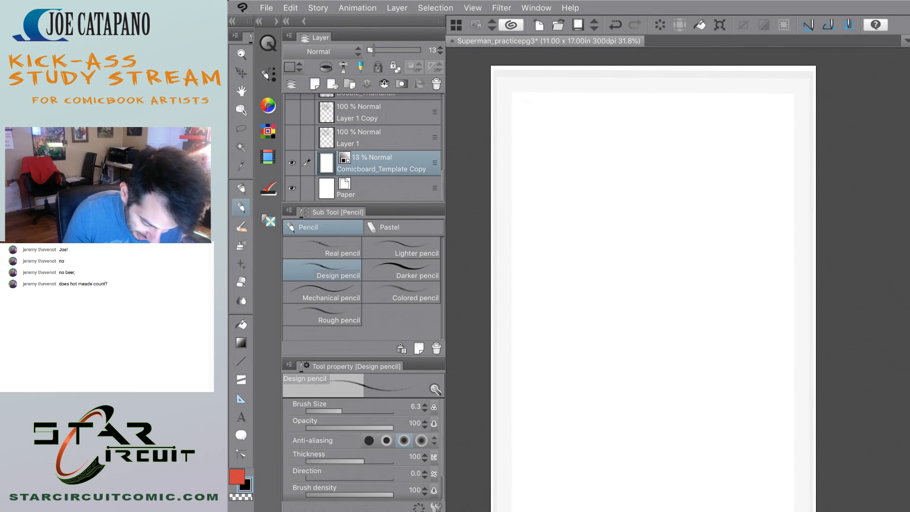
Move the Comicboard_Template Copy layer up the layer stack to directly below the p1 folder.
drag(444, 185, 446, 174)
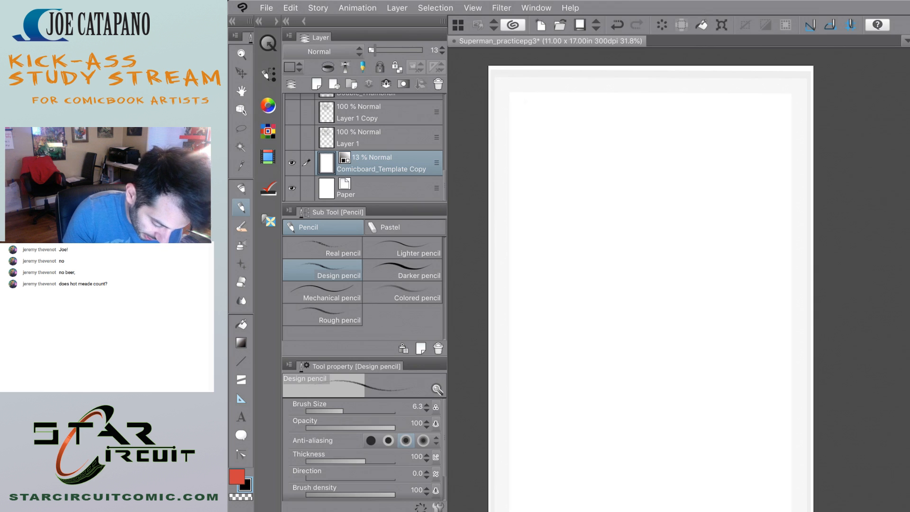
scroll(365, 147, up, 5)
scroll(366, 147, down, 3)
drag(444, 164, 444, 165)
drag(379, 156, 379, 105)
drag(379, 165, 380, 131)
drag(437, 172, 438, 84)
Show the p1 folder's sketches and combine the folder into a single layer.
click(292, 159)
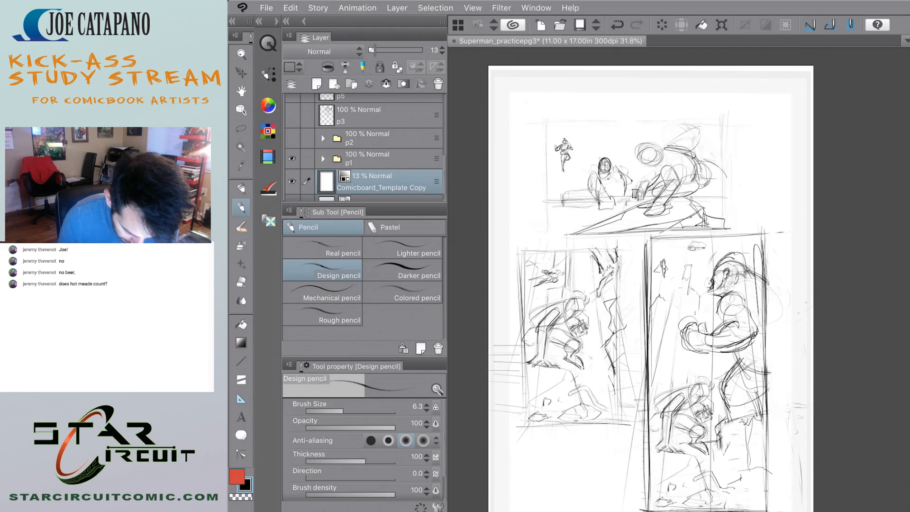
scroll(651, 285, down, 3)
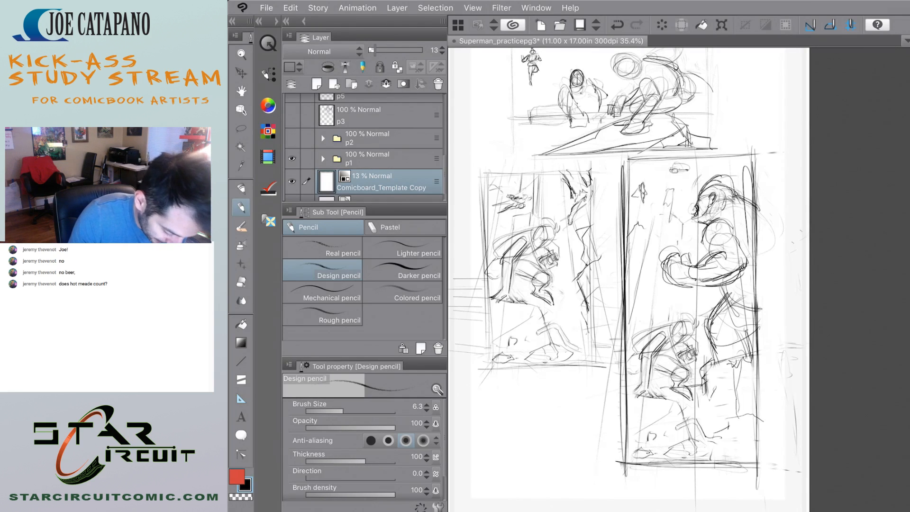
key(m)
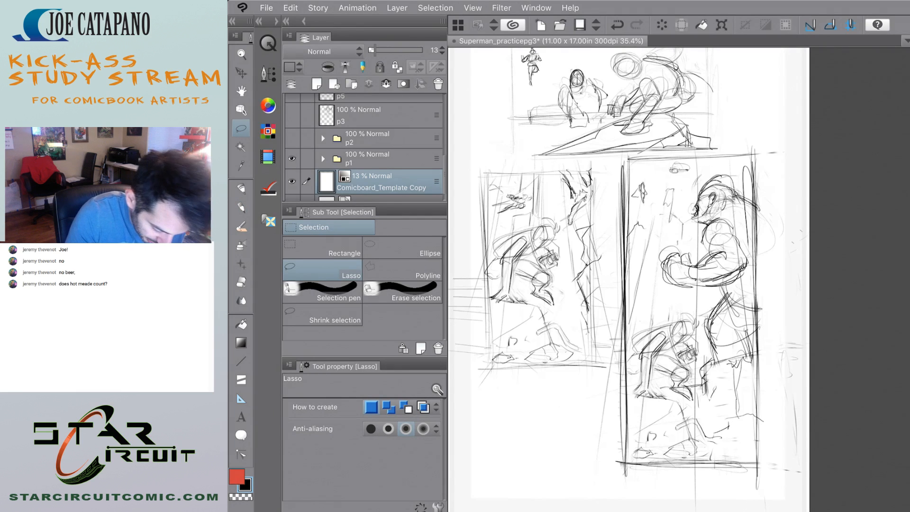
click(375, 159)
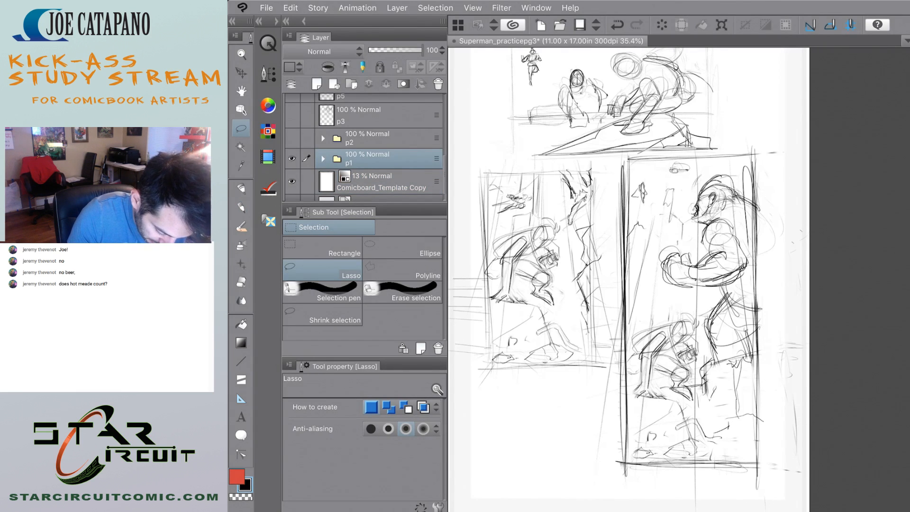
right_click(411, 159)
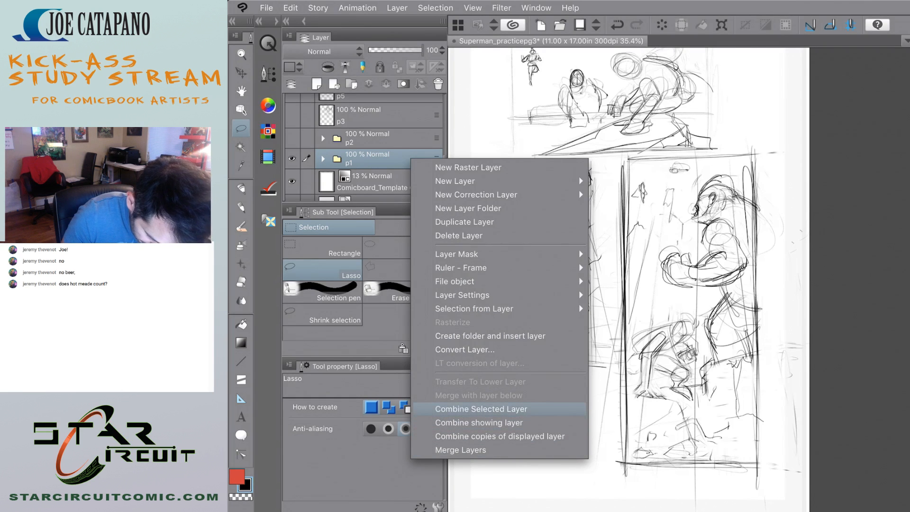
click(482, 409)
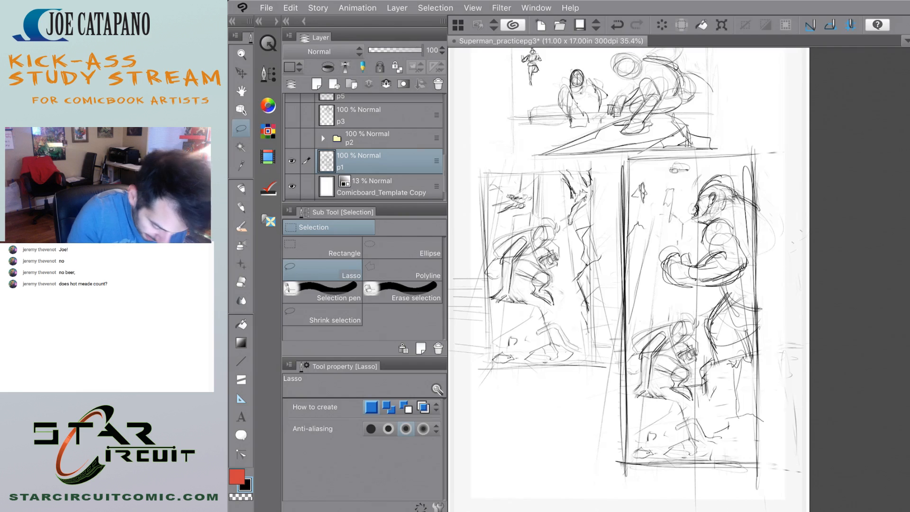
Lasso the tall standing-figure panel on p1, copy it onto its own layer and hide the p1 layer.
mouse_move(616, 155)
mouse_down()
mouse_move(773, 145)
mouse_move(787, 413)
mouse_move(673, 487)
mouse_move(614, 405)
mouse_move(615, 157)
mouse_up()
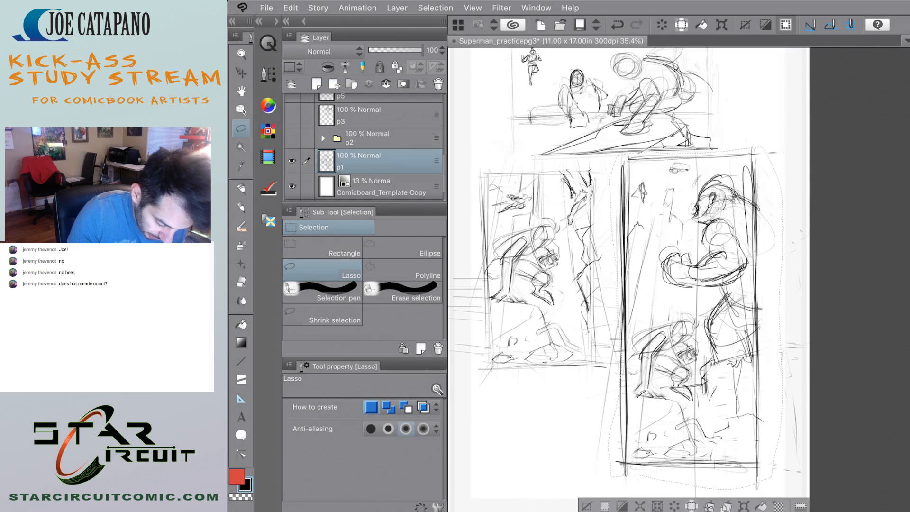
click(268, 43)
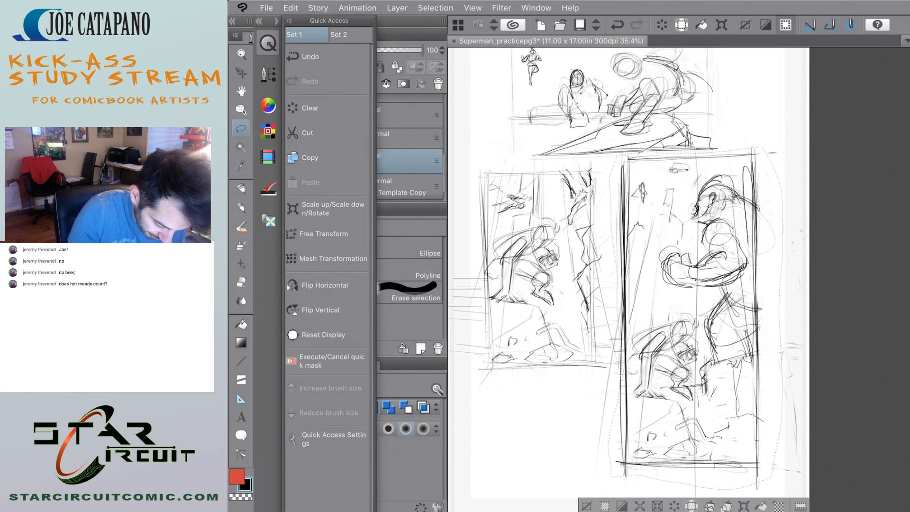
key(ctrl+c)
click(310, 183)
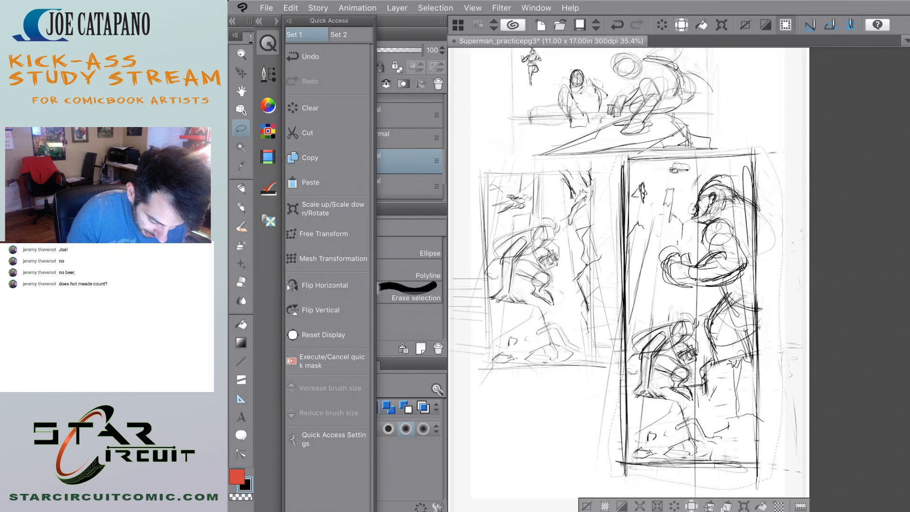
click(268, 43)
click(292, 186)
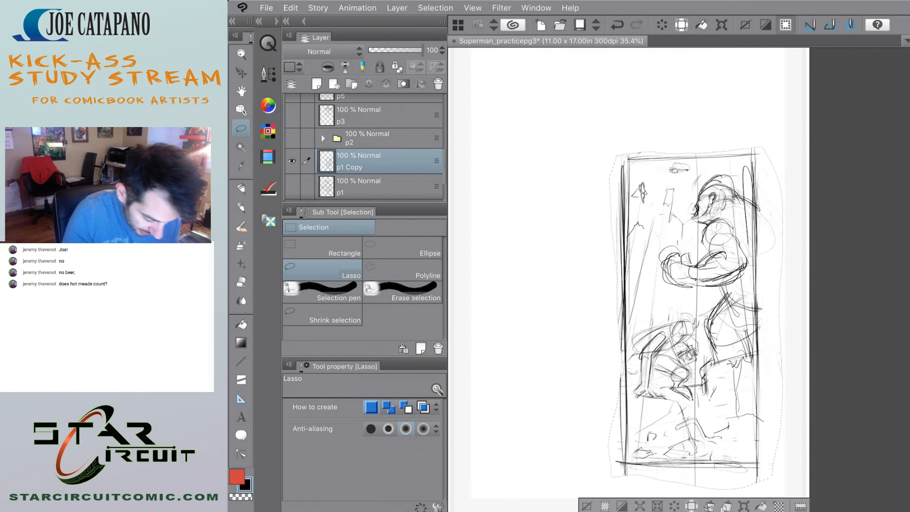
key(ctrl+d)
Move the copied tall panel to the upper-left corner of the page.
key(k)
mouse_move(682, 285)
mouse_down()
mouse_move(611, 209)
mouse_move(583, 207)
mouse_up()
scroll(711, 332, down, 5)
scroll(711, 294, up, 3)
scroll(725, 319, up, 2)
mouse_move(616, 337)
mouse_down()
mouse_move(585, 320)
mouse_move(578, 275)
mouse_move(556, 246)
mouse_up()
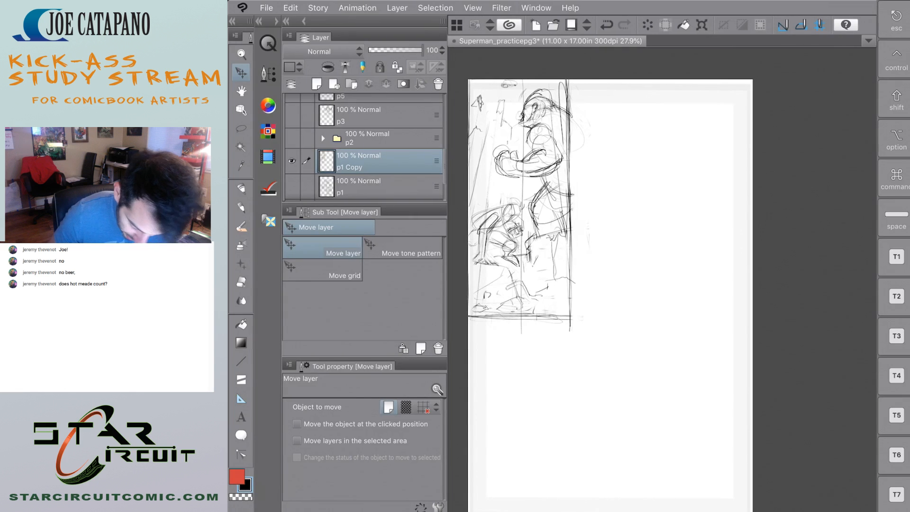
Scale the copied tall panel to 138% and position it along the left side of the page.
key(super+t)
drag(622, 388, 707, 497)
scroll(607, 284, down, 2)
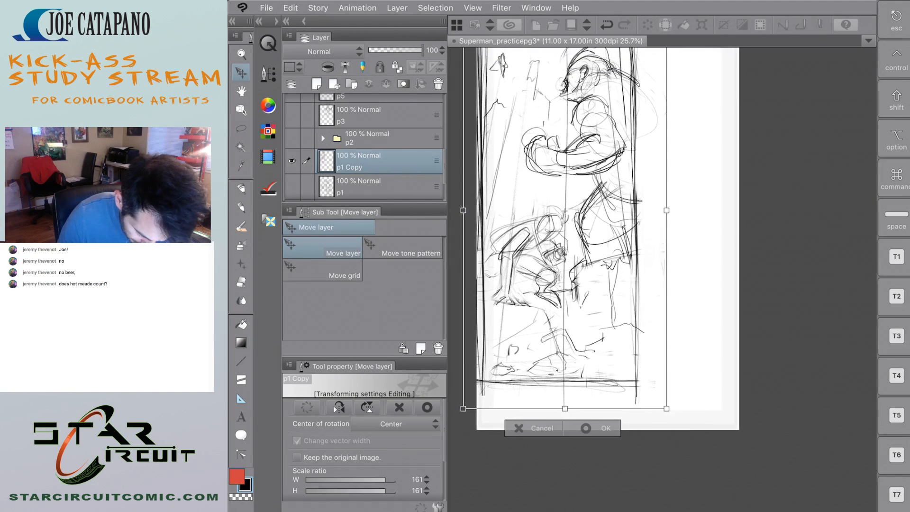
mouse_move(613, 328)
mouse_down()
mouse_move(589, 356)
mouse_move(599, 354)
mouse_up()
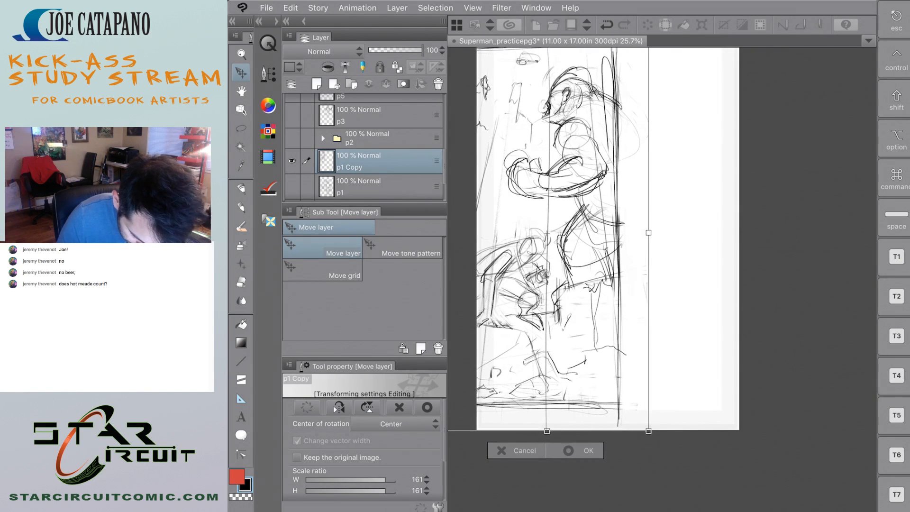
scroll(607, 284, down, 3)
scroll(777, 310, up, 2)
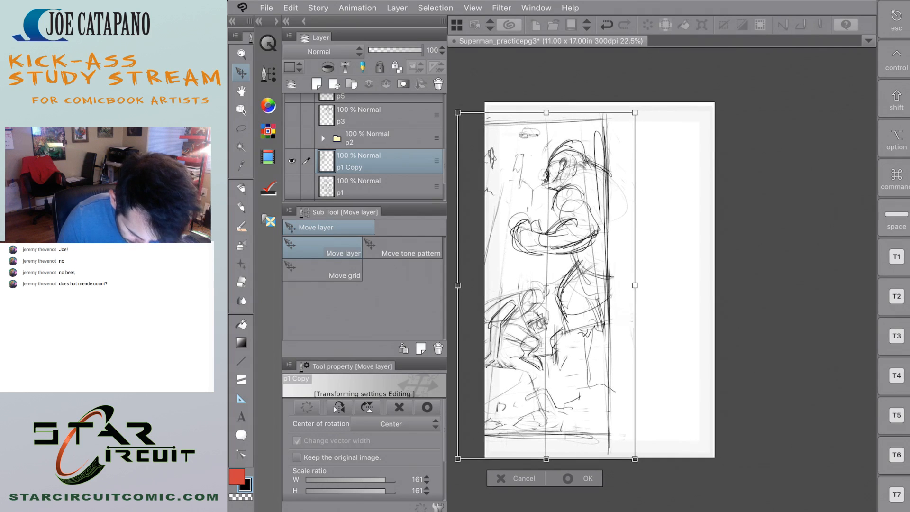
drag(578, 268, 594, 275)
drag(645, 460, 606, 411)
drag(588, 347, 588, 355)
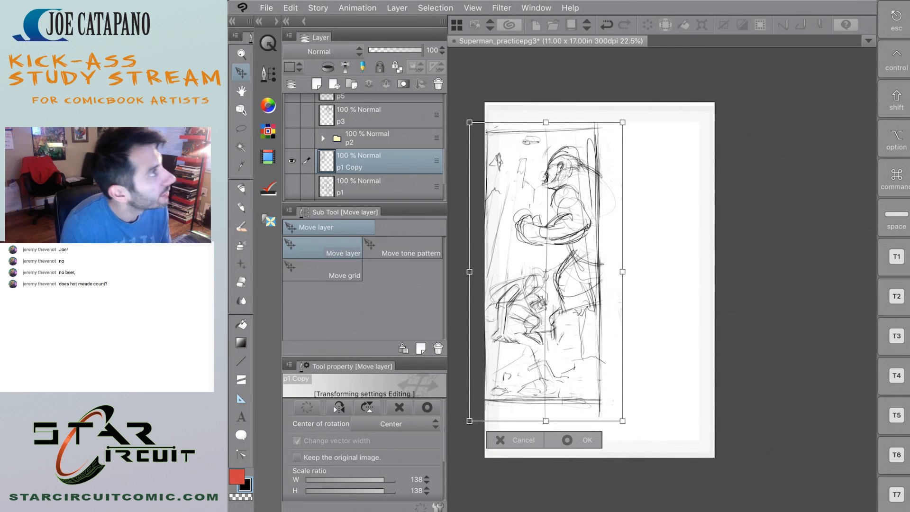
click(567, 440)
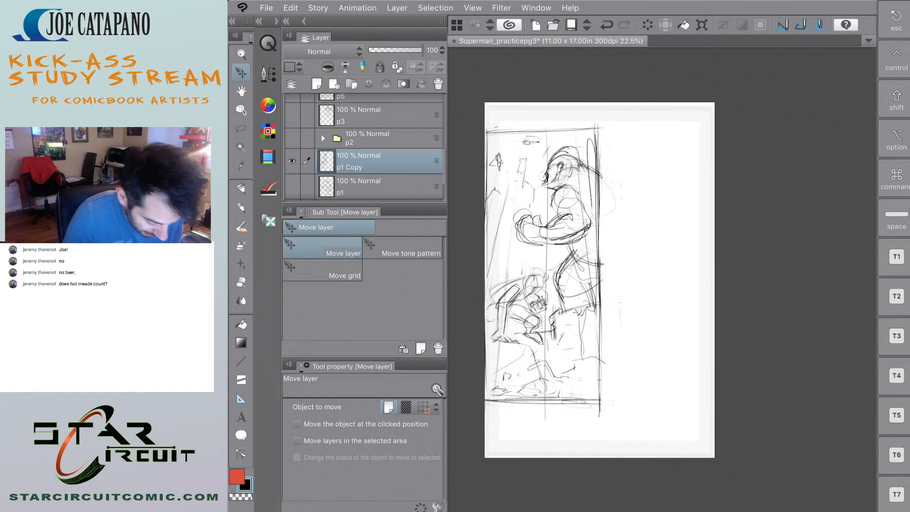
Erase the tall panel's horizontal borders and extend its right border to the page's top and bottom edges with the Design pencil.
key(e)
drag(597, 127, 494, 128)
mouse_move(606, 148)
mouse_down()
mouse_move(611, 375)
mouse_move(590, 410)
mouse_move(520, 411)
mouse_move(595, 403)
mouse_move(583, 396)
mouse_move(472, 401)
mouse_move(562, 392)
mouse_up()
key(p)
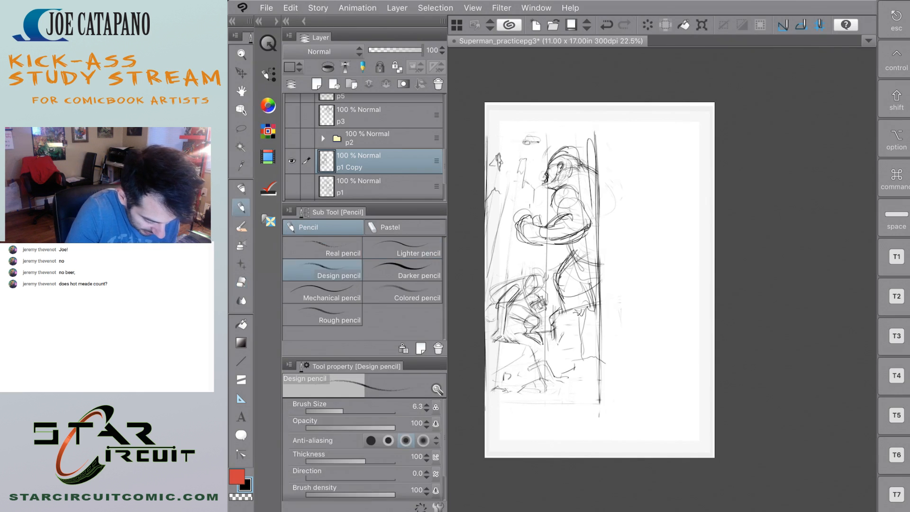
drag(596, 105, 593, 168)
drag(599, 398, 602, 448)
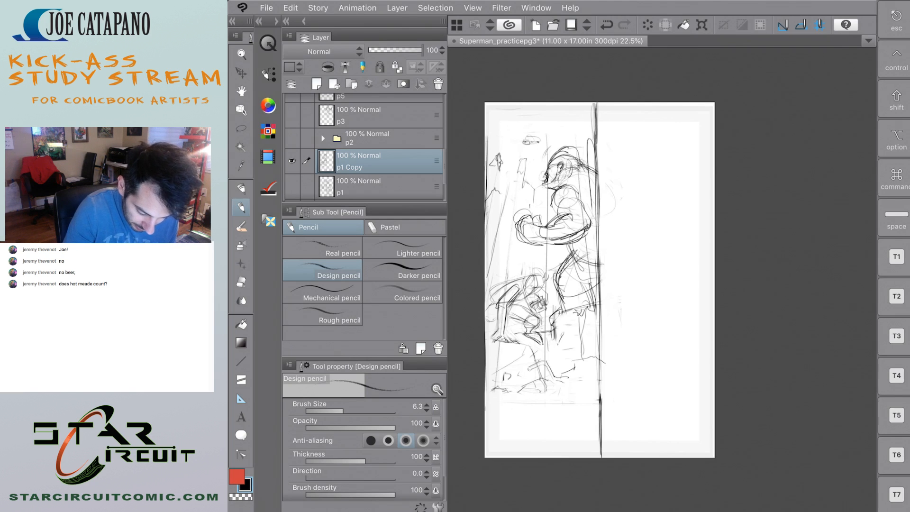
Sketch a small shape in the panel's top-left corner and loose ground lines across the empty area at its bottom.
drag(488, 117, 506, 113)
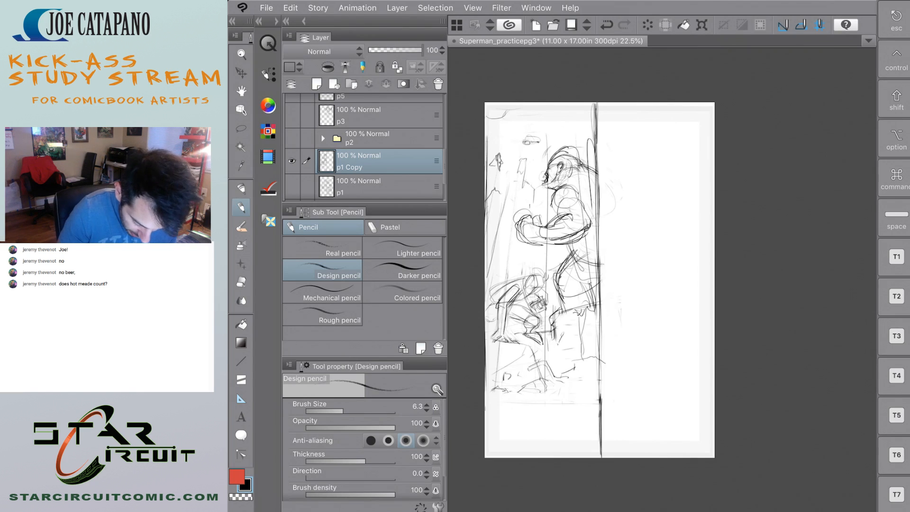
mouse_move(563, 424)
mouse_down()
mouse_move(577, 413)
mouse_move(589, 442)
mouse_up()
drag(583, 406, 521, 457)
mouse_move(485, 420)
mouse_down()
mouse_move(568, 457)
mouse_move(507, 410)
mouse_move(586, 384)
mouse_move(488, 436)
mouse_up()
mouse_move(561, 456)
mouse_down()
mouse_move(502, 412)
mouse_move(486, 375)
mouse_up()
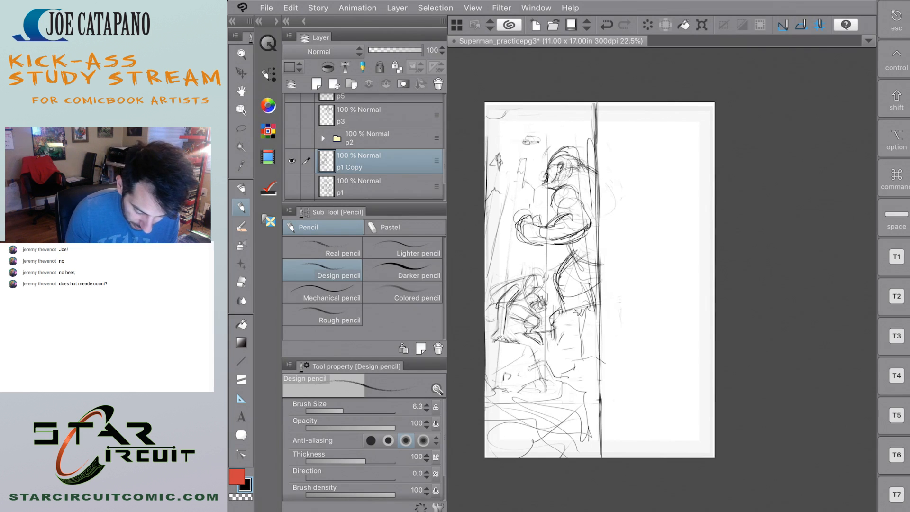
mouse_move(690, 358)
mouse_down()
mouse_move(486, 364)
mouse_move(705, 365)
mouse_up()
drag(497, 365, 571, 366)
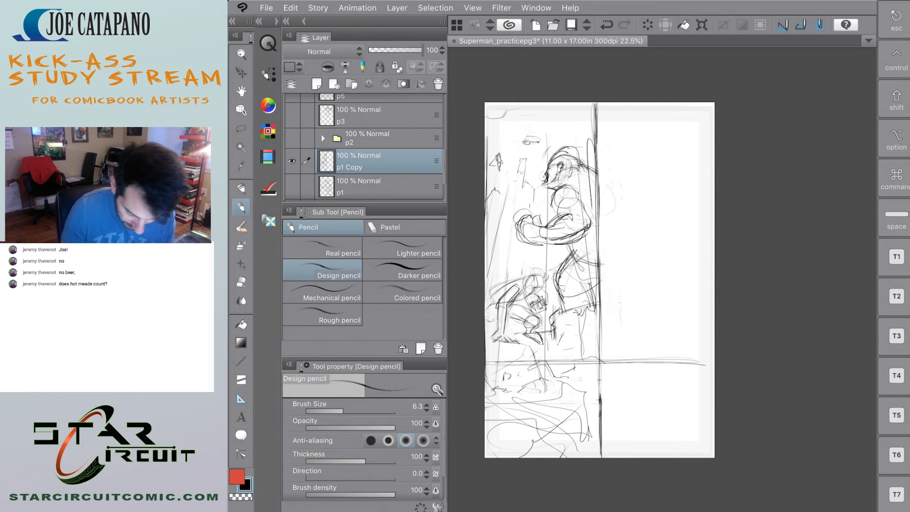
key(ctrl+z)
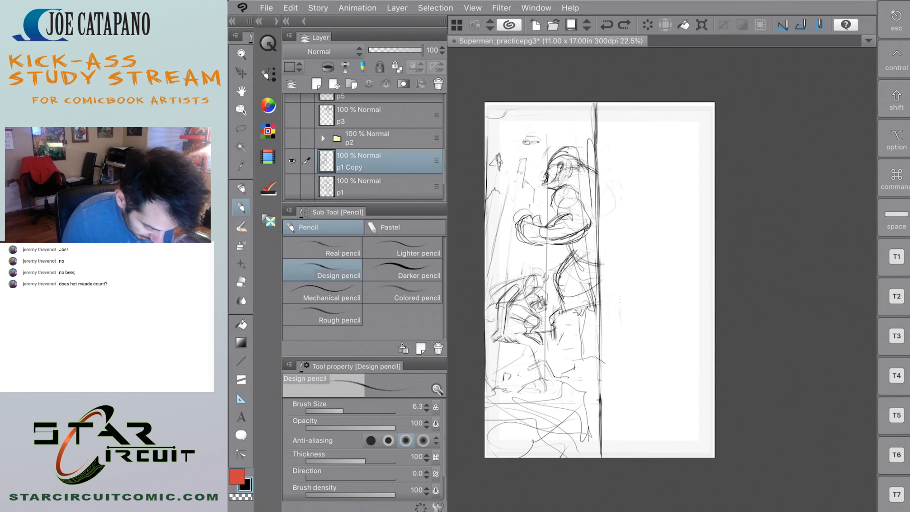
Show the p2 folder and lasso its wide bottom panel with the vehicle.
click(292, 138)
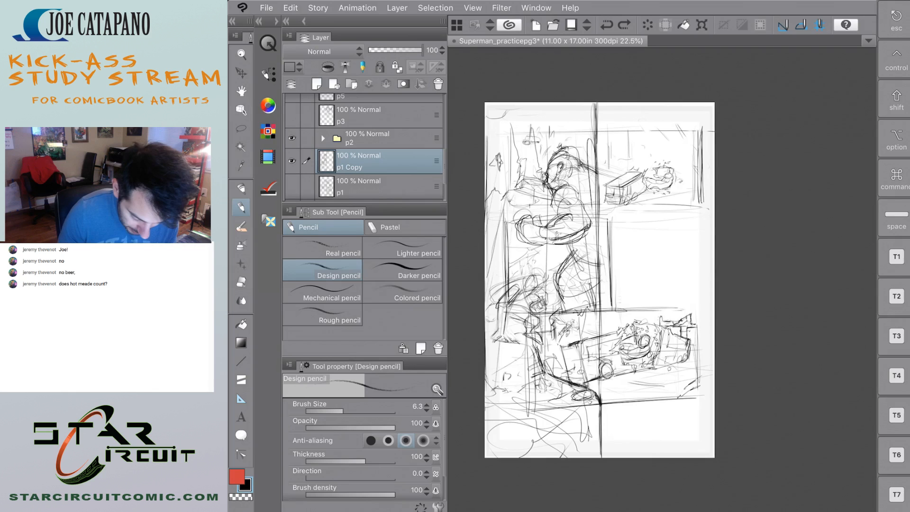
key(m)
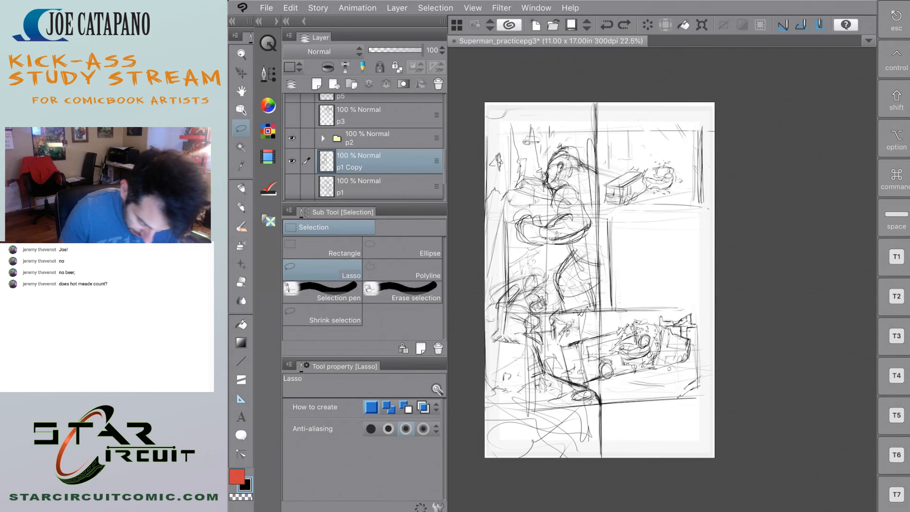
mouse_move(696, 422)
mouse_down()
mouse_move(723, 349)
mouse_move(673, 284)
mouse_move(539, 291)
mouse_move(514, 437)
mouse_move(680, 428)
mouse_move(713, 405)
mouse_up()
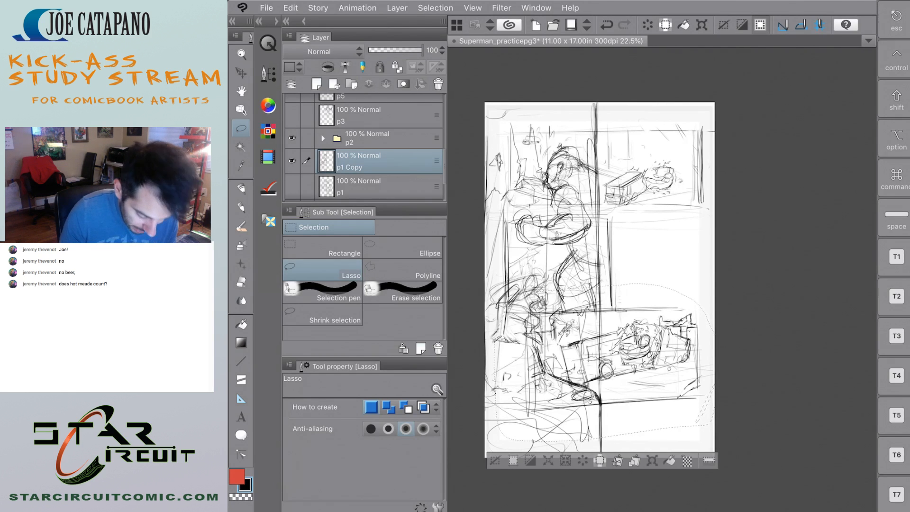
key(super+d)
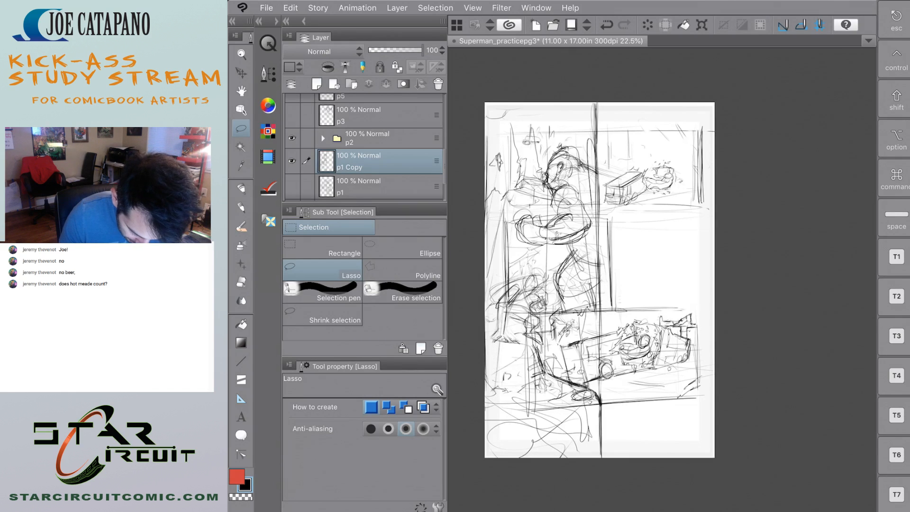
mouse_move(625, 304)
mouse_down()
mouse_move(661, 295)
mouse_move(698, 305)
mouse_move(726, 344)
mouse_move(684, 437)
mouse_up()
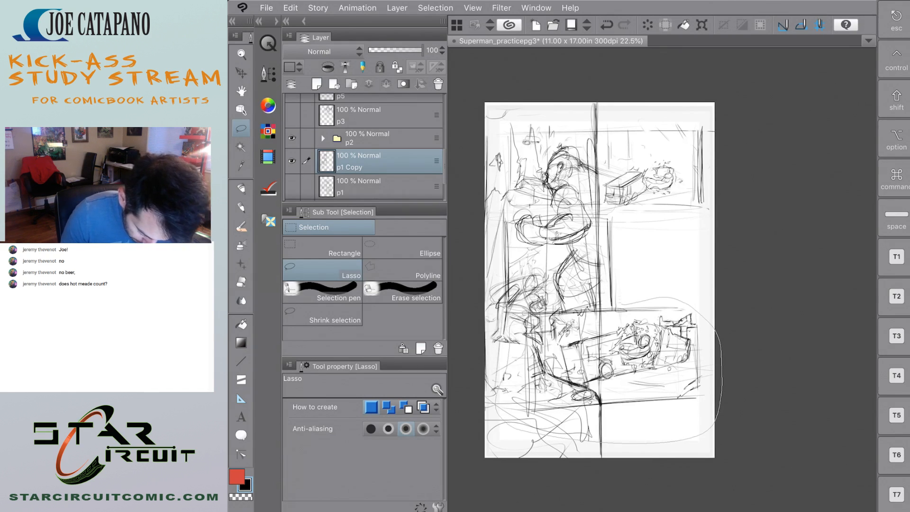
drag(503, 376, 620, 305)
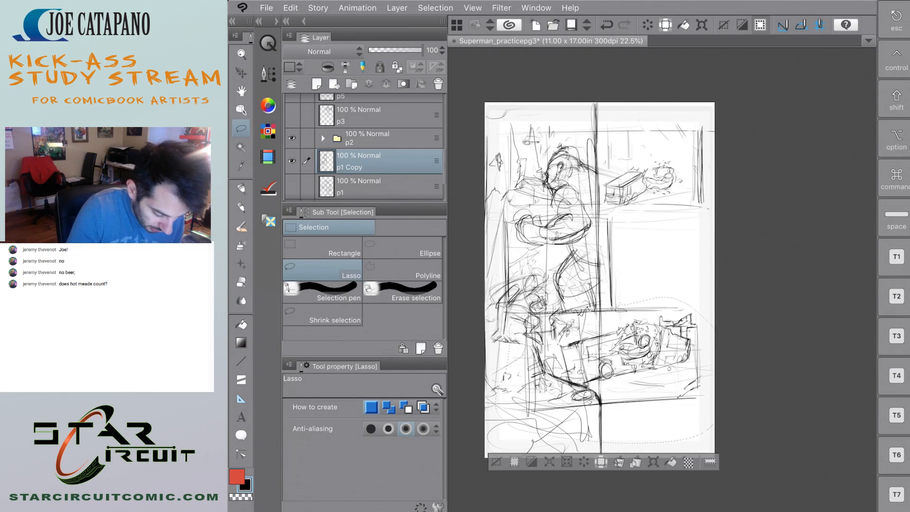
Combine the p2 folder into a single layer.
click(375, 139)
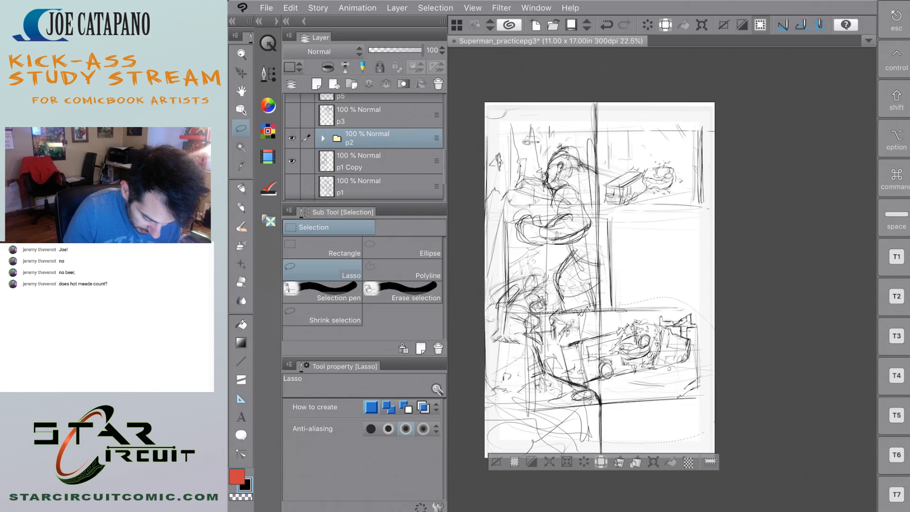
right_click(413, 133)
click(455, 382)
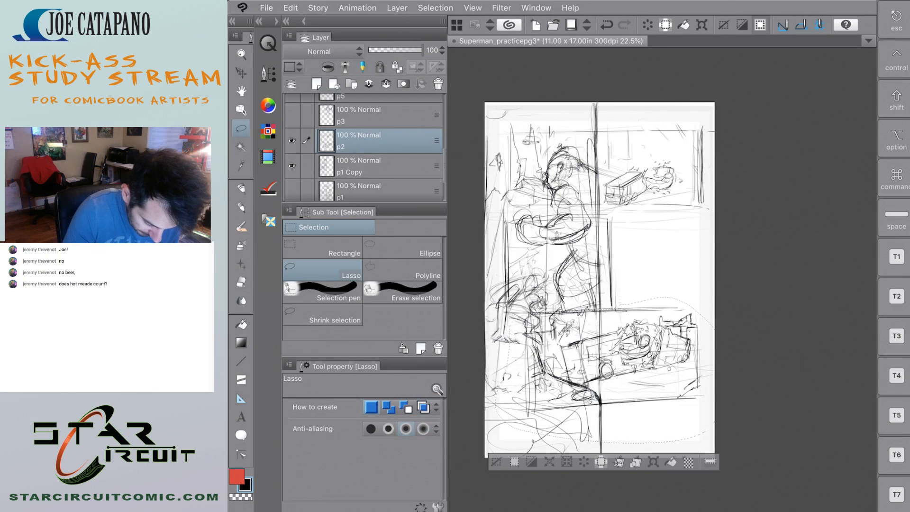
Copy the lassoed vehicle panel onto its own layer, hide the p2 layer and clear the selection.
click(268, 43)
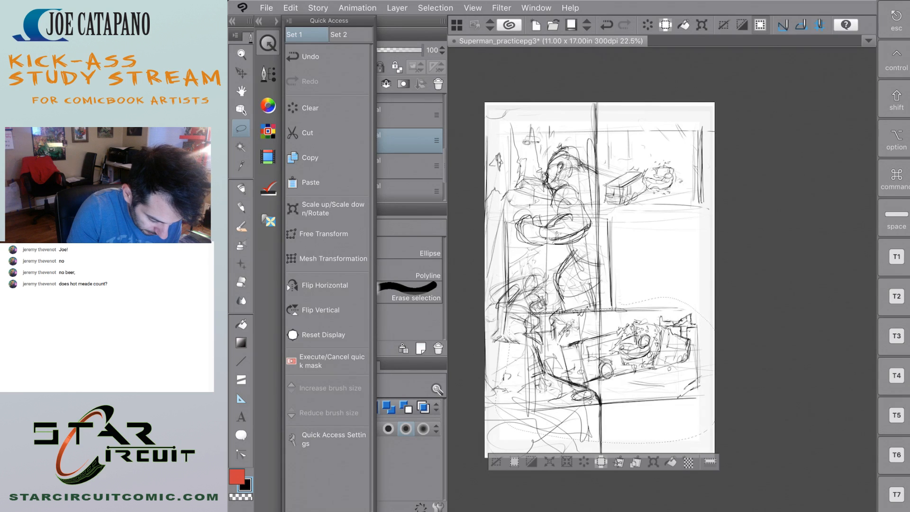
click(268, 43)
click(268, 43)
click(311, 182)
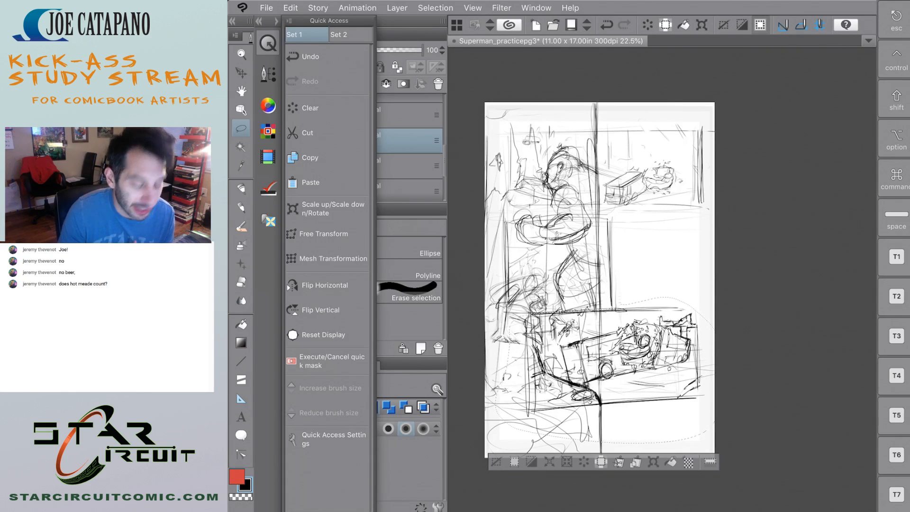
click(268, 43)
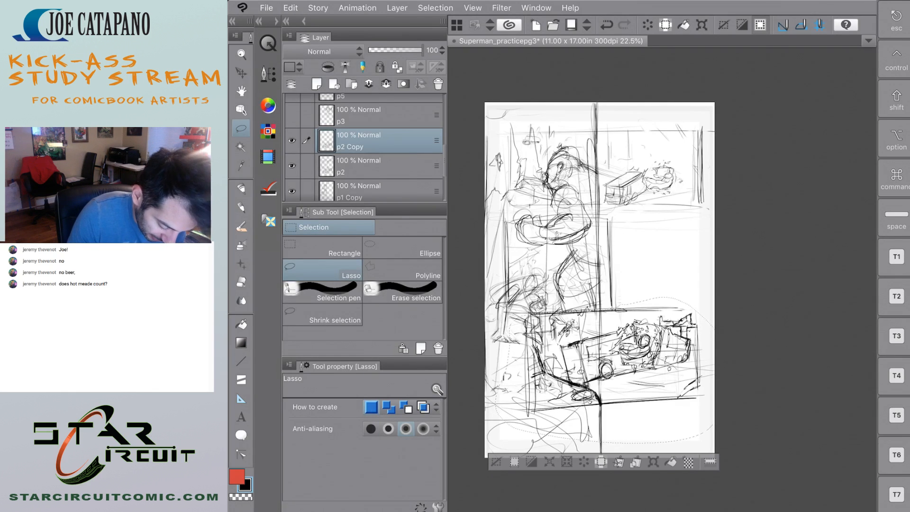
click(292, 166)
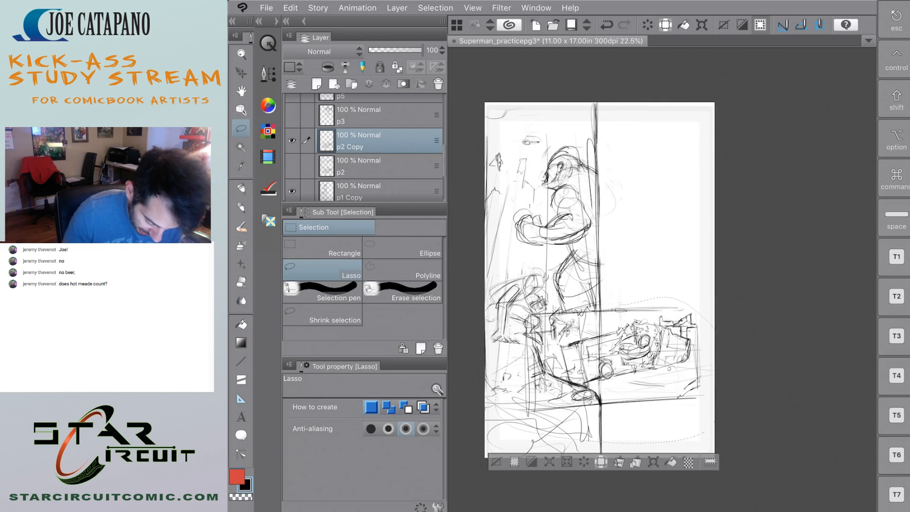
key(super+d)
key(k)
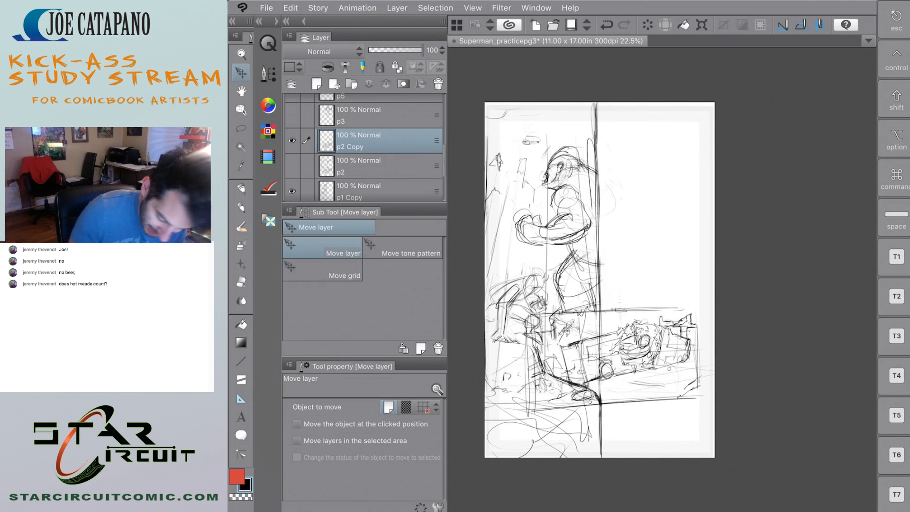
Move the copied vehicle panel to the page's upper right corner and scale it down to 78%.
mouse_move(651, 367)
mouse_down()
mouse_move(693, 168)
mouse_move(648, 182)
mouse_up()
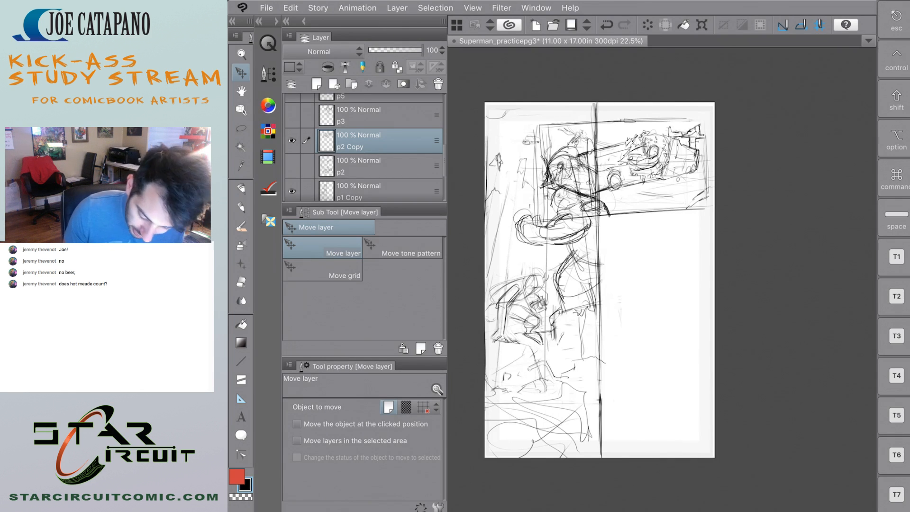
key(super+t)
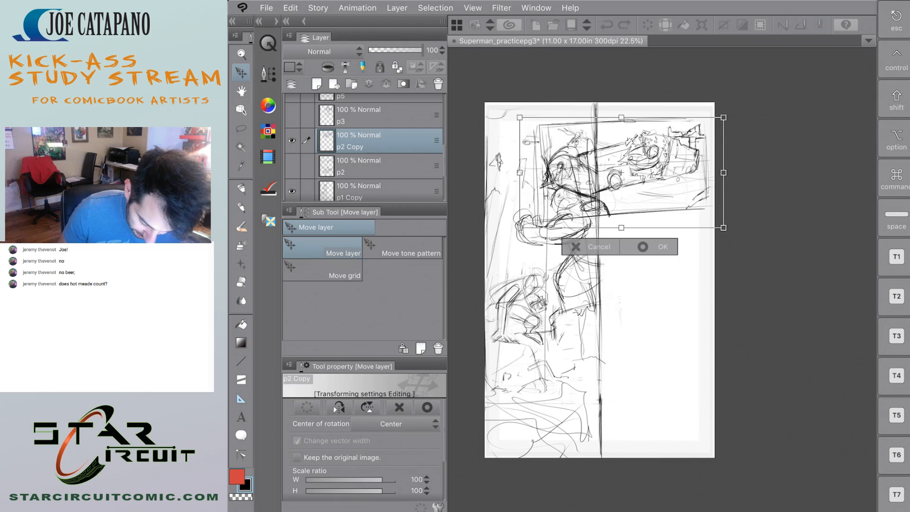
mouse_move(519, 228)
mouse_down()
mouse_move(583, 193)
mouse_move(570, 200)
mouse_up()
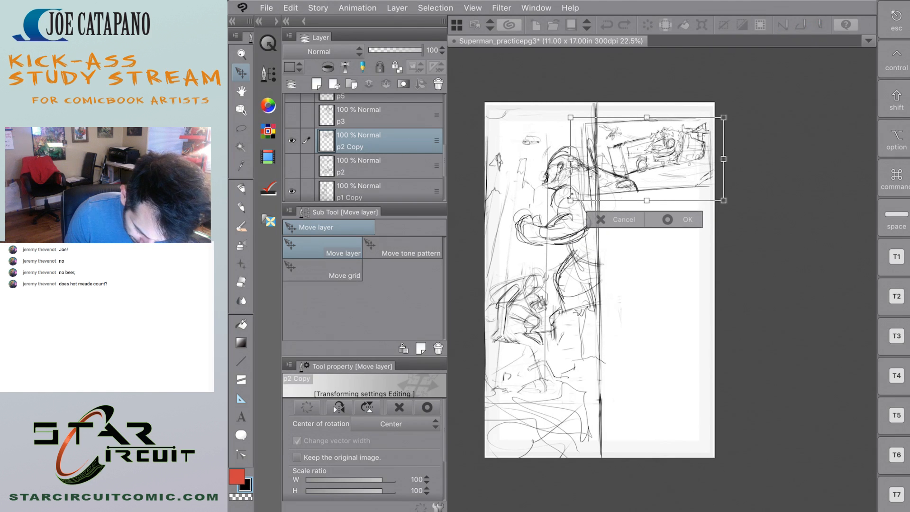
drag(692, 173, 691, 172)
drag(722, 199, 729, 204)
drag(691, 177, 693, 177)
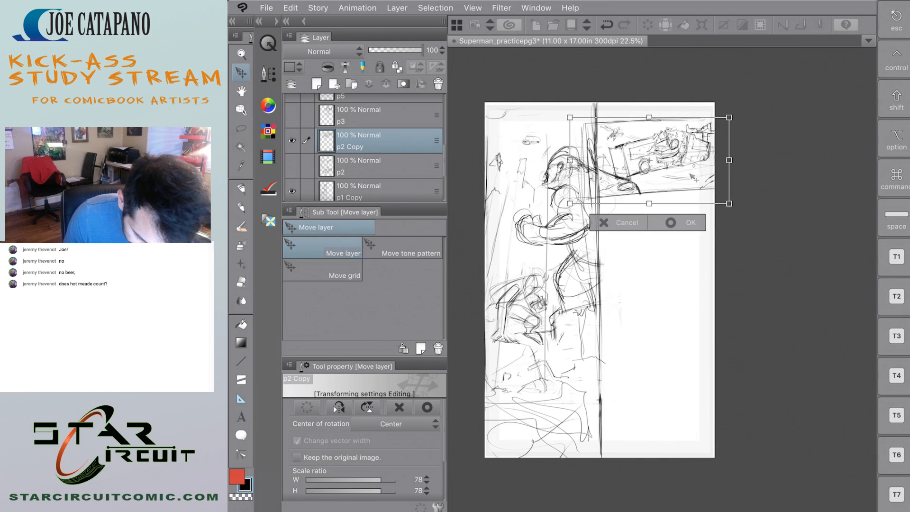
click(671, 222)
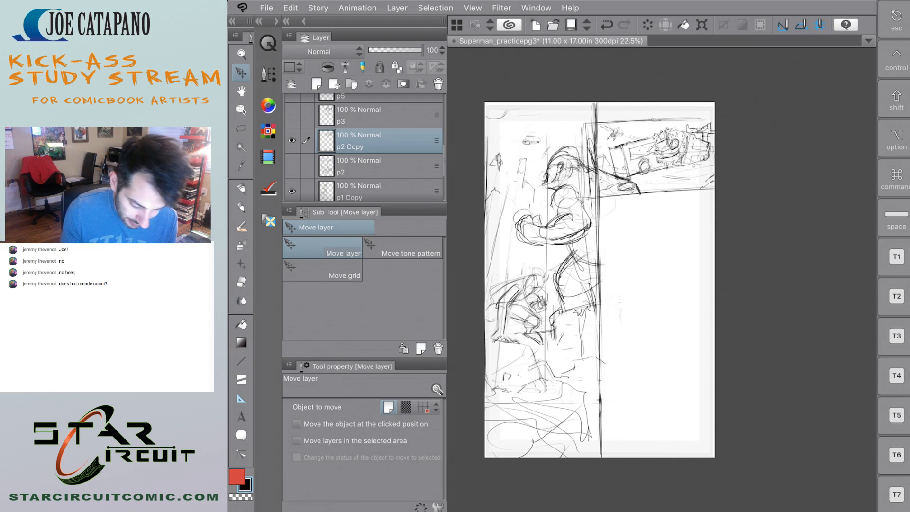
Erase the heavy vertical border line along the tall figure panel on the p1 Copy layer with the Soft eraser.
scroll(702, 177, up, 3)
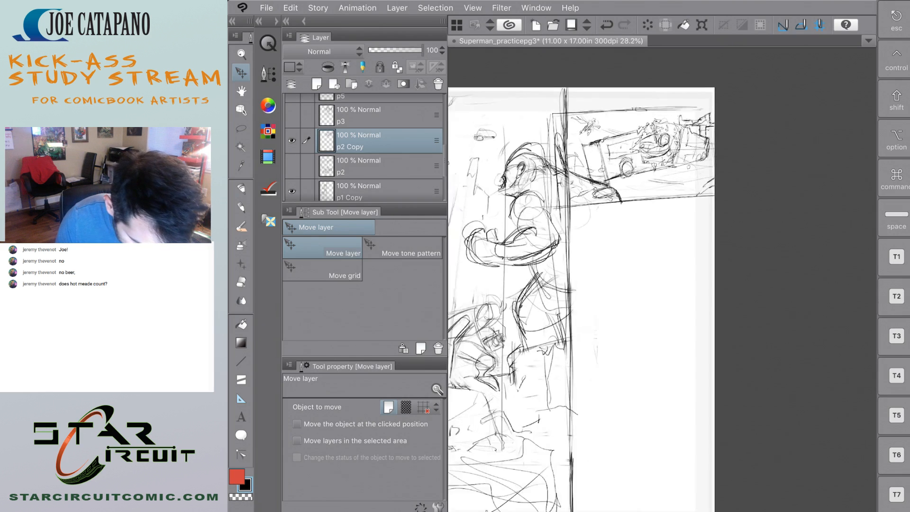
scroll(702, 178, down, 3)
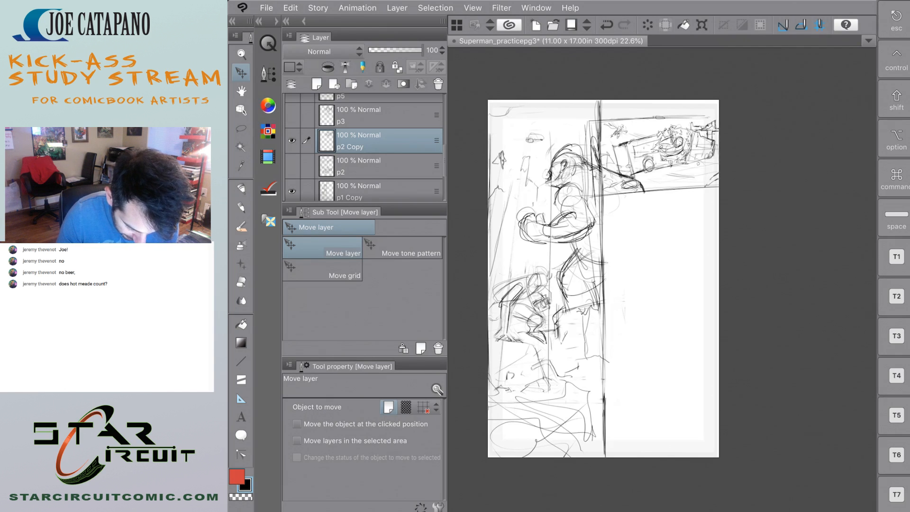
key(e)
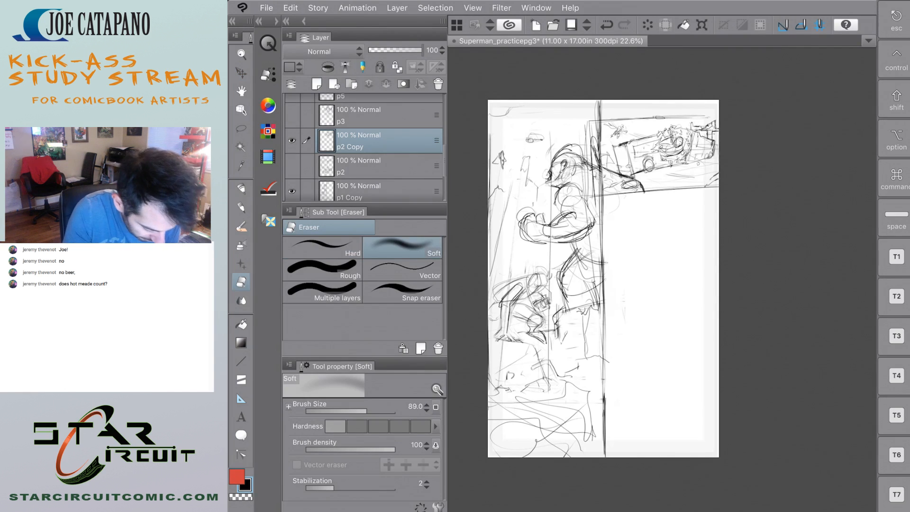
click(374, 192)
mouse_move(601, 104)
mouse_down()
mouse_move(604, 458)
mouse_move(604, 233)
mouse_up()
mouse_move(599, 114)
mouse_down()
mouse_move(595, 479)
mouse_move(595, 411)
mouse_up()
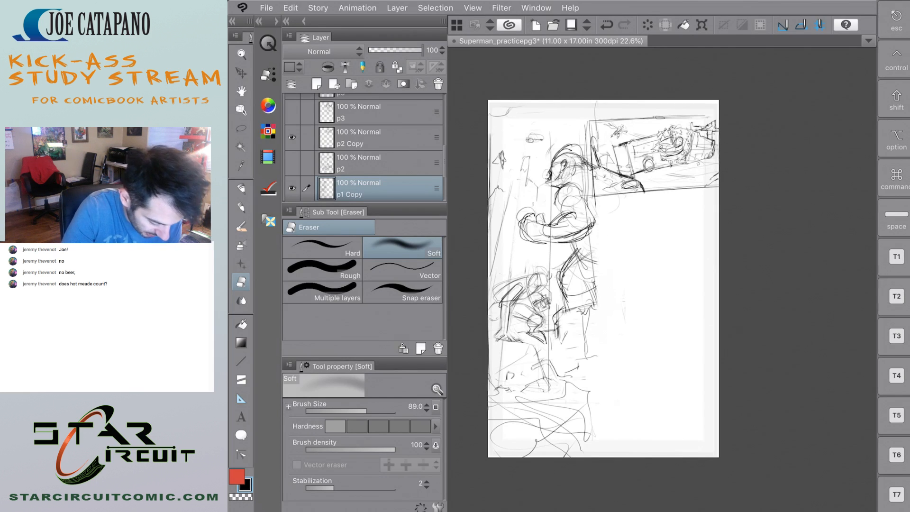
Redraw the tall panel's vertical border from the page's top to its bottom edge with the Design pencil.
key(p)
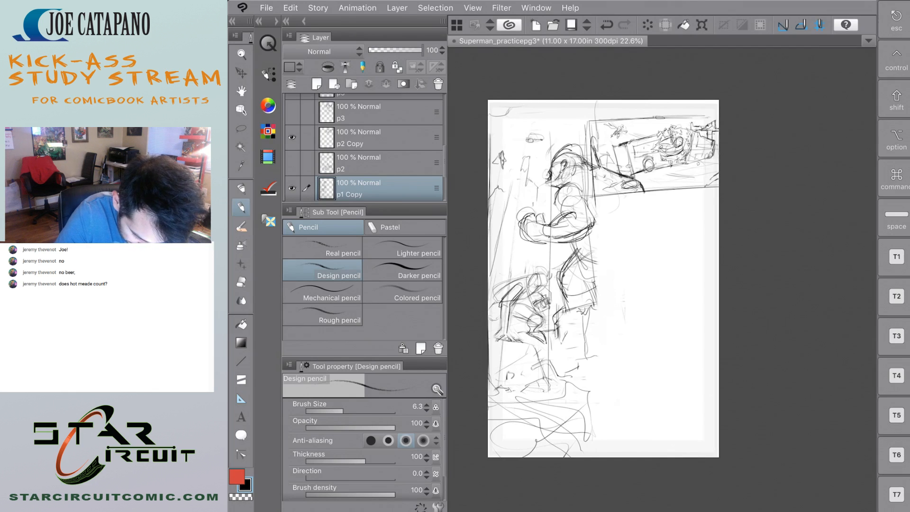
drag(594, 114, 600, 334)
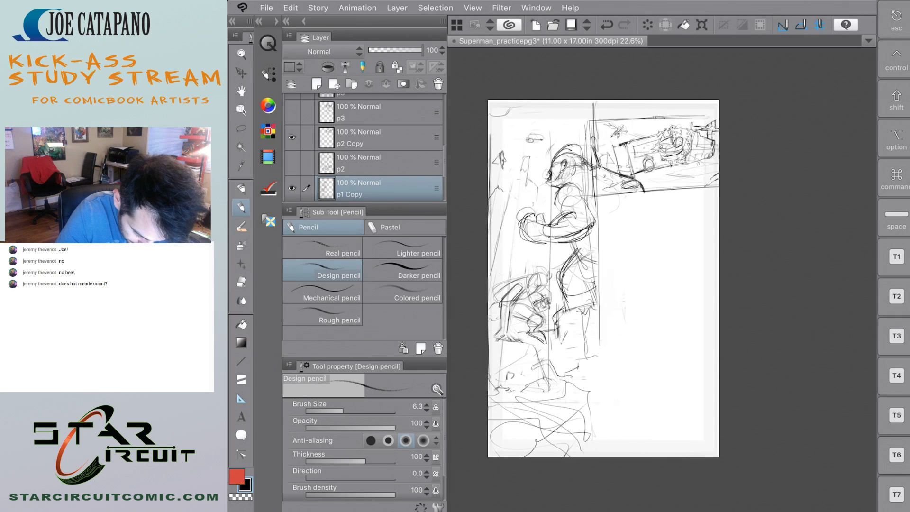
drag(595, 132, 600, 252)
drag(599, 317, 605, 458)
drag(601, 356, 601, 458)
key(super+z)
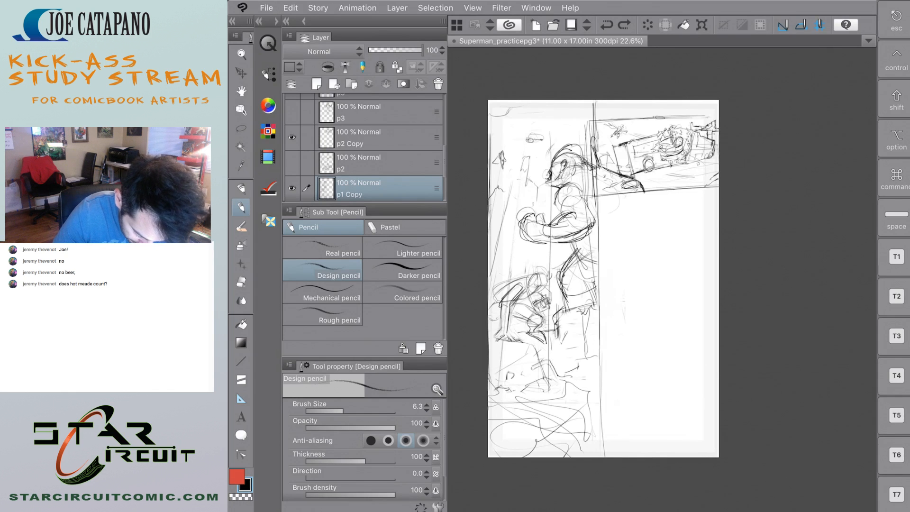
drag(598, 389, 600, 458)
drag(599, 412, 599, 434)
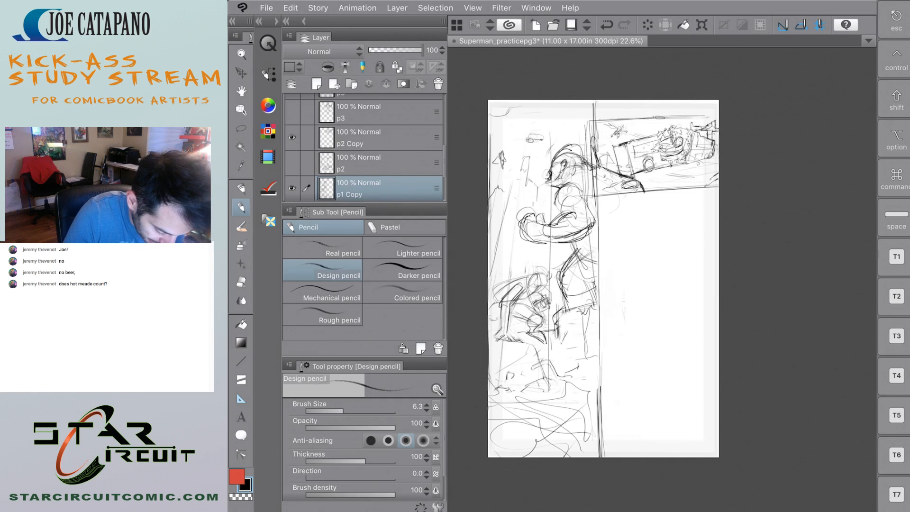
Show the p3 layer and move its two photographer panels down so they sit below the vehicle panel.
scroll(364, 148, up, 2)
click(292, 153)
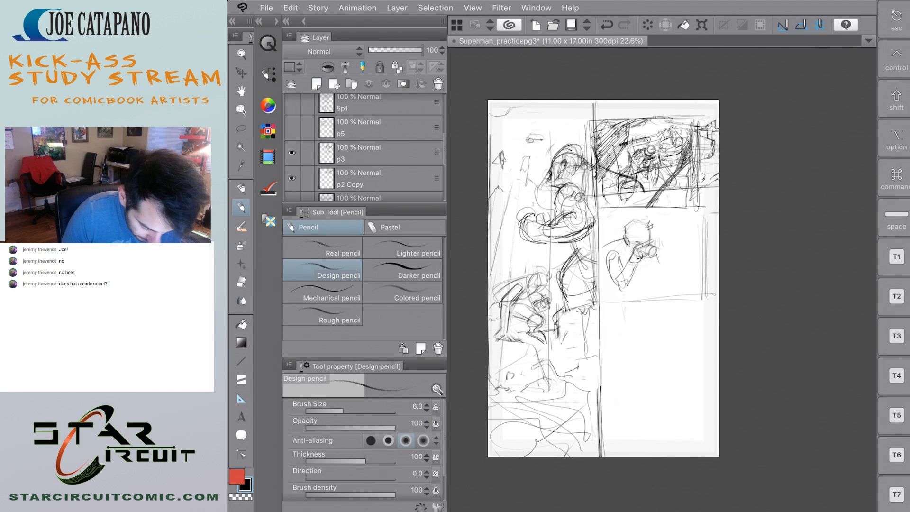
click(241, 72)
mouse_move(619, 246)
mouse_down()
mouse_move(740, 281)
mouse_move(621, 274)
mouse_move(622, 251)
mouse_up()
key(super+z)
click(375, 153)
mouse_move(611, 296)
mouse_down()
mouse_move(736, 361)
mouse_move(695, 353)
mouse_move(641, 379)
mouse_move(619, 374)
mouse_move(624, 364)
mouse_up()
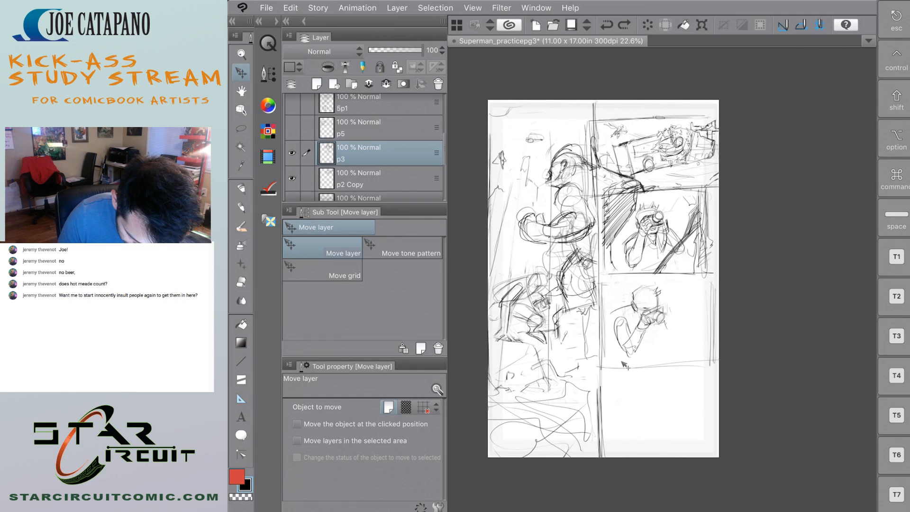
mouse_move(624, 364)
mouse_down()
mouse_move(660, 344)
mouse_move(664, 353)
mouse_up()
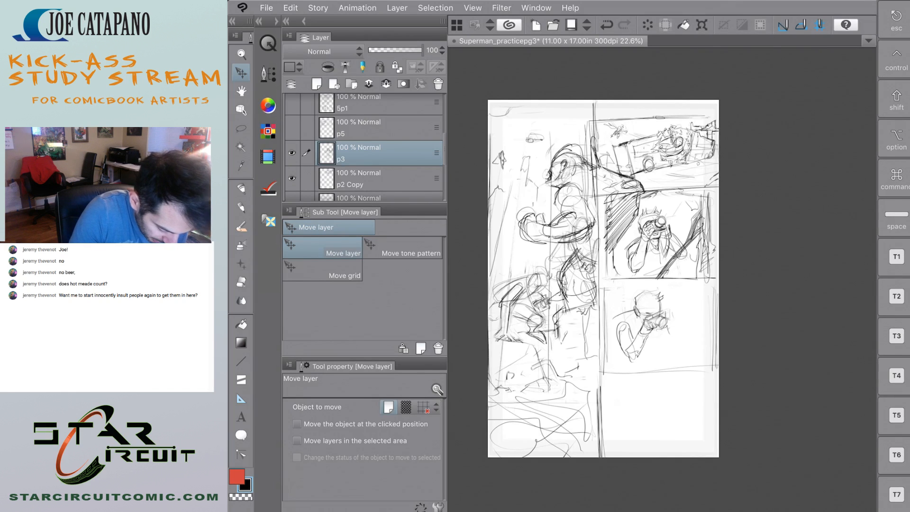
Lasso the upper photographer panel, paste it onto its own layer, clear the selection and hide the p3 layer.
key(m)
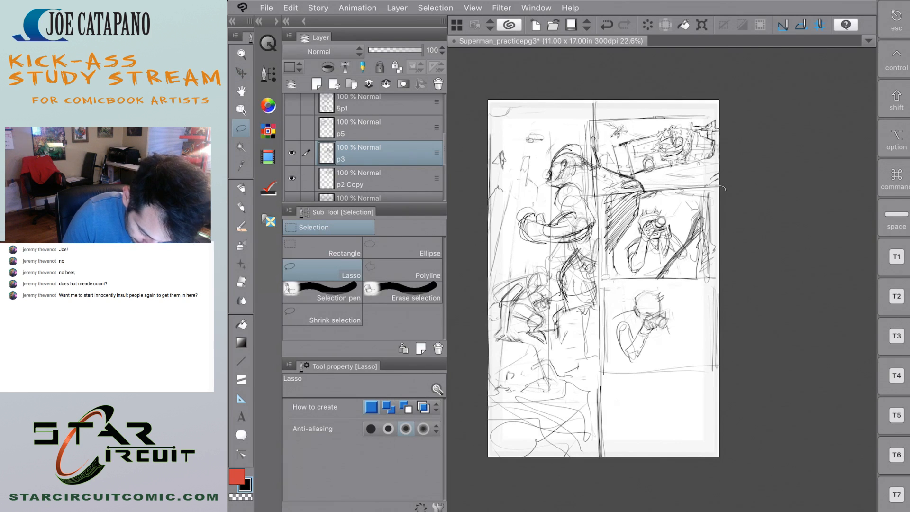
mouse_move(724, 189)
mouse_down()
mouse_move(625, 288)
mouse_move(724, 282)
mouse_up()
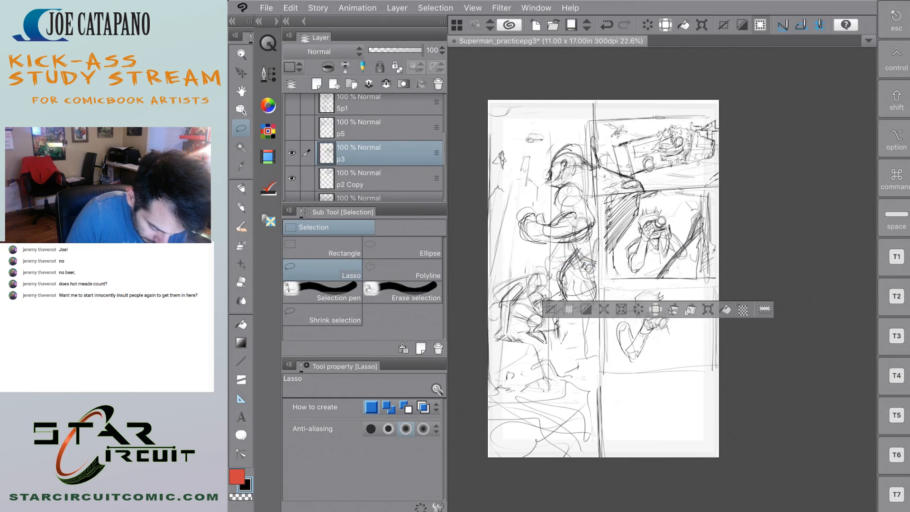
click(268, 43)
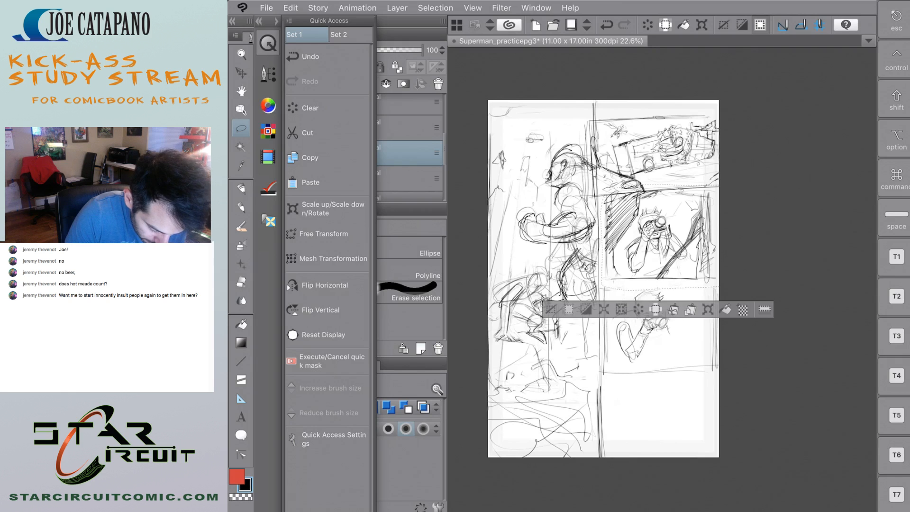
click(311, 183)
click(268, 44)
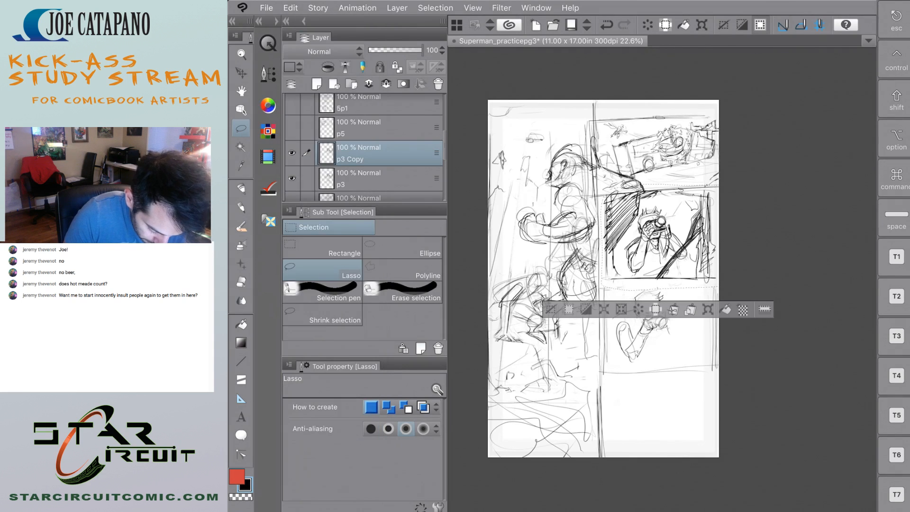
key(super+d)
click(291, 177)
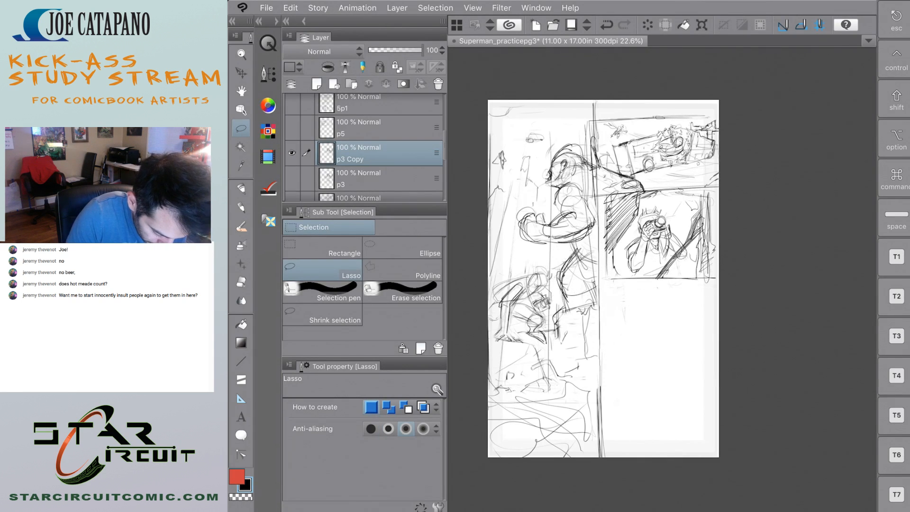
Duplicate the p3 Copy layer and move the duplicate photographer panel directly below the first one.
drag(356, 153, 316, 83)
click(241, 73)
mouse_move(676, 239)
mouse_down()
mouse_move(676, 334)
mouse_move(679, 322)
mouse_up()
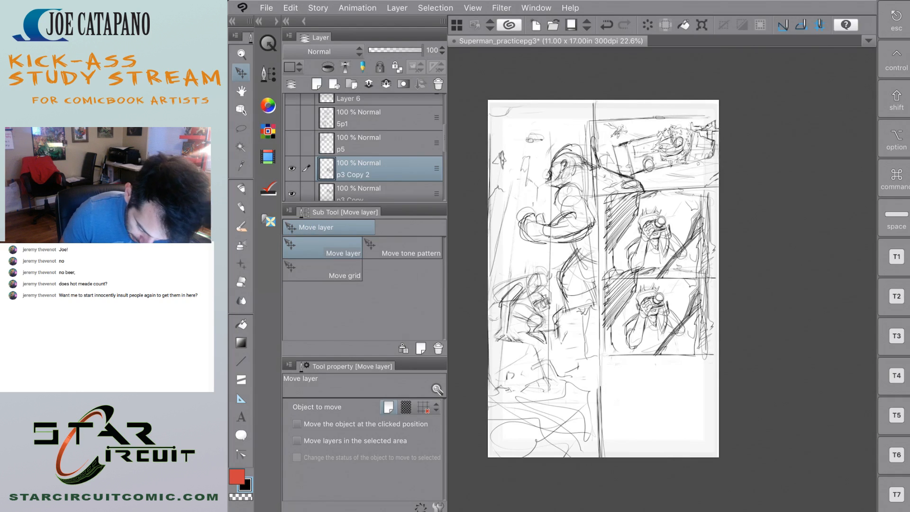
Nudge both photographer panels upward so they stack tightly beneath the vehicle panel.
click(368, 194)
drag(669, 253, 665, 244)
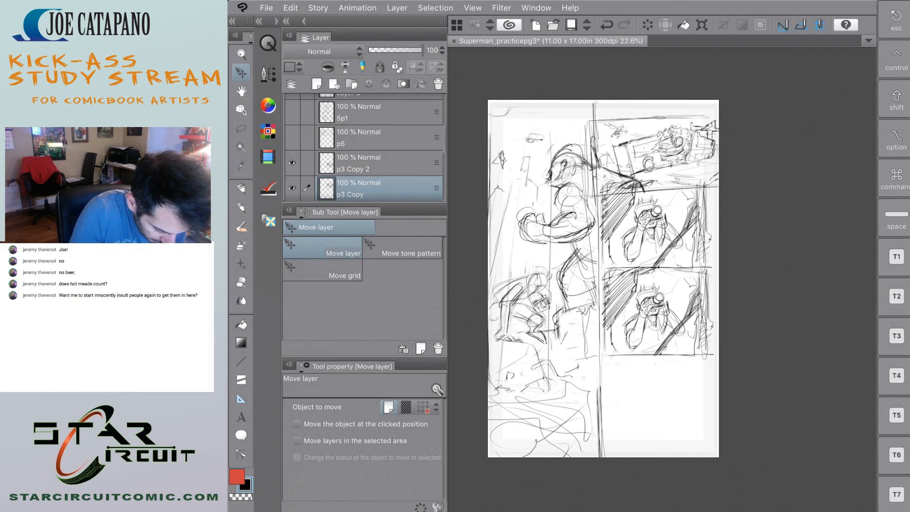
click(365, 163)
drag(667, 333, 665, 320)
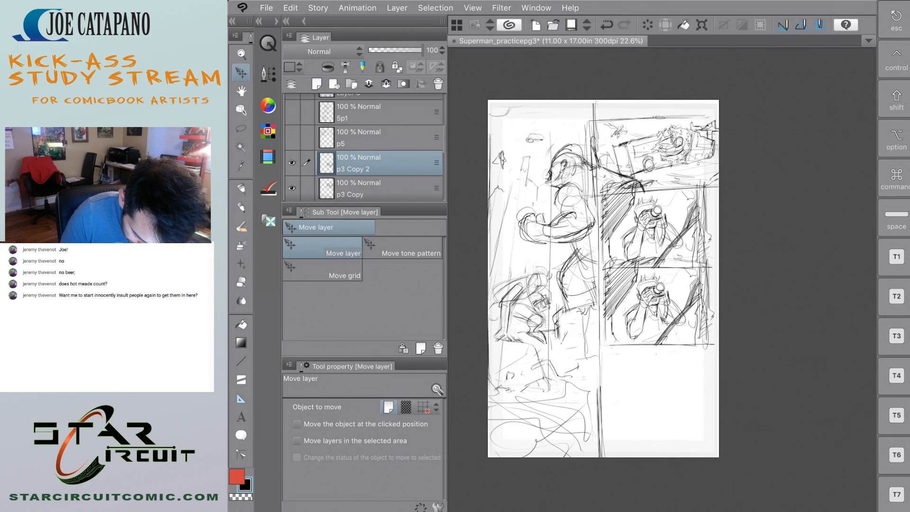
Erase the stray lines on the p3 Copy 2 layer that overlap the bottom of the upper photographer panel.
click(241, 282)
drag(606, 262, 707, 264)
click(653, 255)
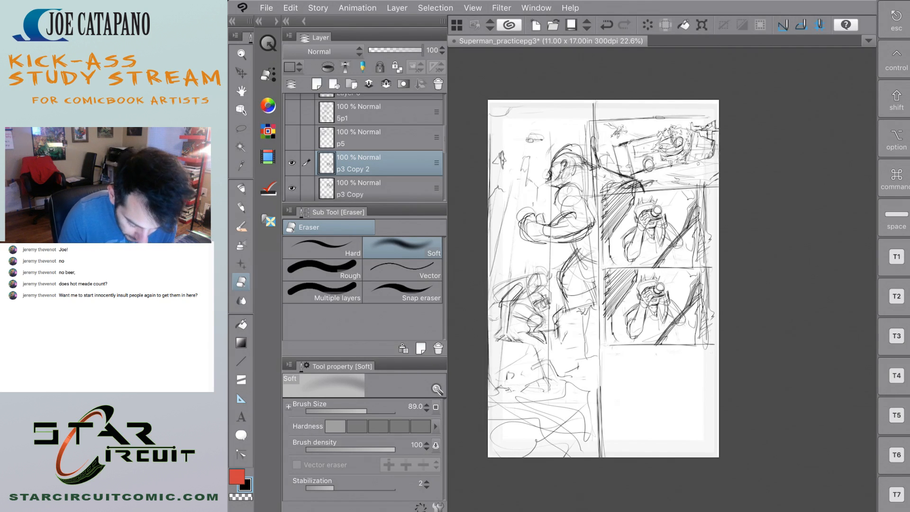
key(p)
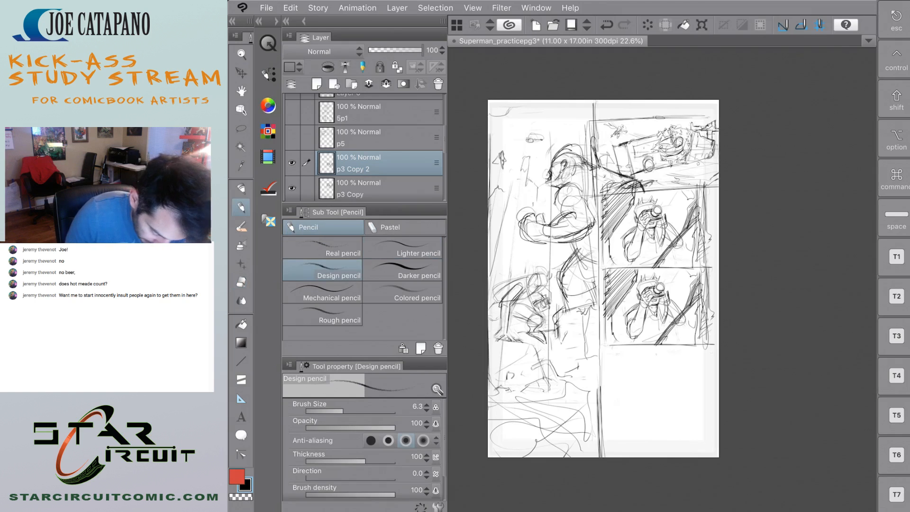
scroll(596, 275, up, 1)
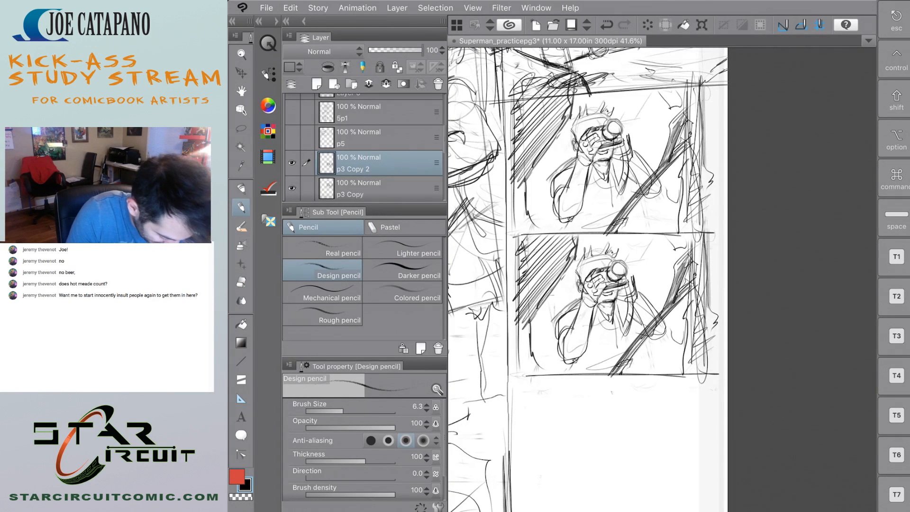
key(e)
mouse_move(622, 275)
mouse_down()
mouse_move(607, 275)
mouse_move(634, 303)
mouse_move(583, 256)
mouse_move(564, 265)
mouse_move(616, 364)
mouse_move(639, 366)
mouse_move(635, 346)
mouse_move(579, 294)
mouse_up()
scroll(621, 303, down, 3)
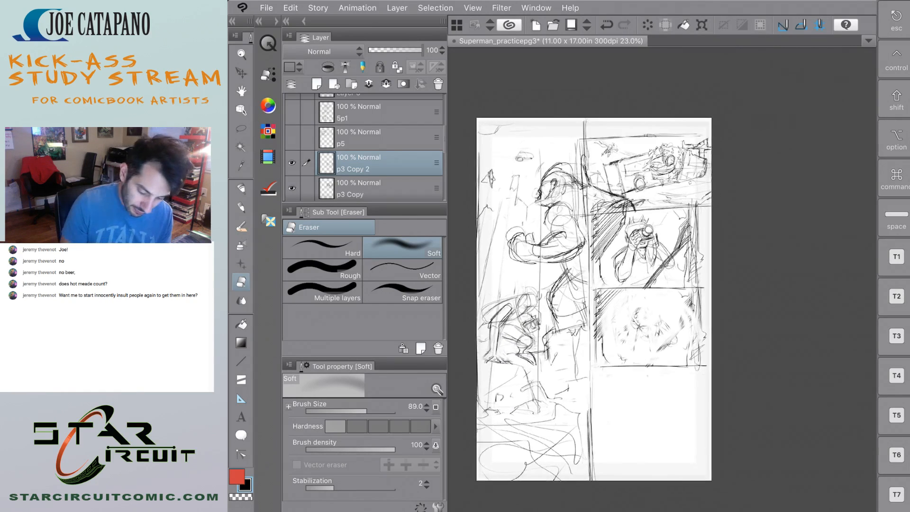
scroll(621, 303, up, 1)
key(ctrl+z)
Erase most of the photographer's head, camera and surrounding shading in the lower duplicate panel with the Soft eraser.
mouse_move(645, 310)
mouse_down()
mouse_move(667, 343)
mouse_move(634, 318)
mouse_move(624, 327)
mouse_move(629, 304)
mouse_move(605, 305)
mouse_move(670, 298)
mouse_move(605, 303)
mouse_move(666, 309)
mouse_move(674, 322)
mouse_move(635, 313)
mouse_up()
scroll(682, 332, down, 3)
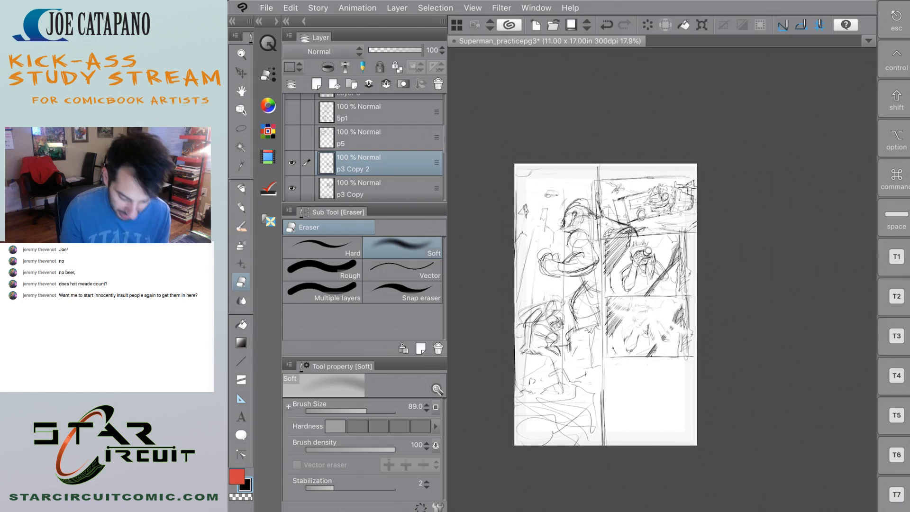
scroll(682, 342, up, 3)
scroll(571, 271, up, 1)
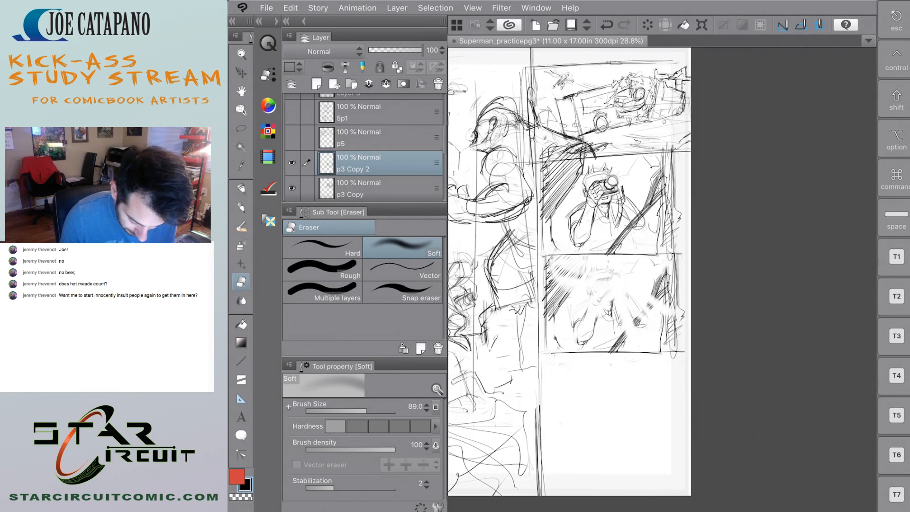
scroll(602, 265, down, 2)
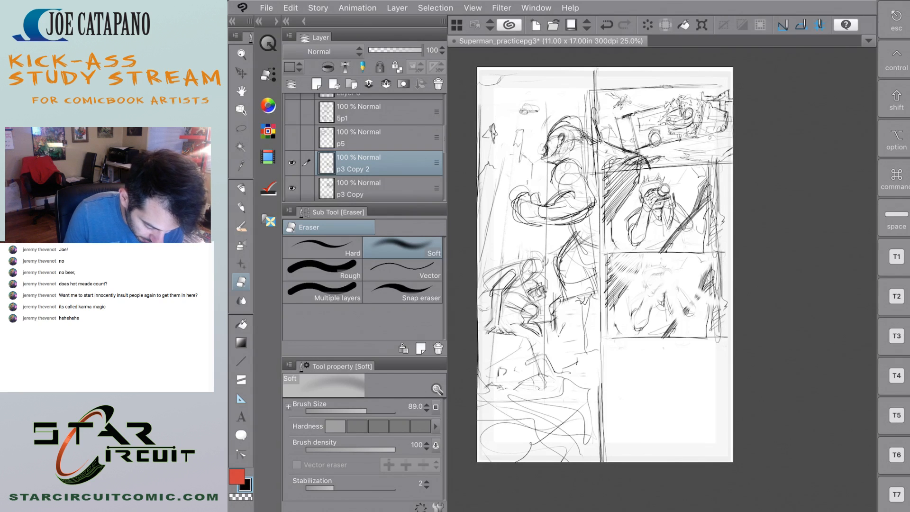
Show the p5 layer and move its panel down to the bottom of the page, below the photographer panels.
click(292, 137)
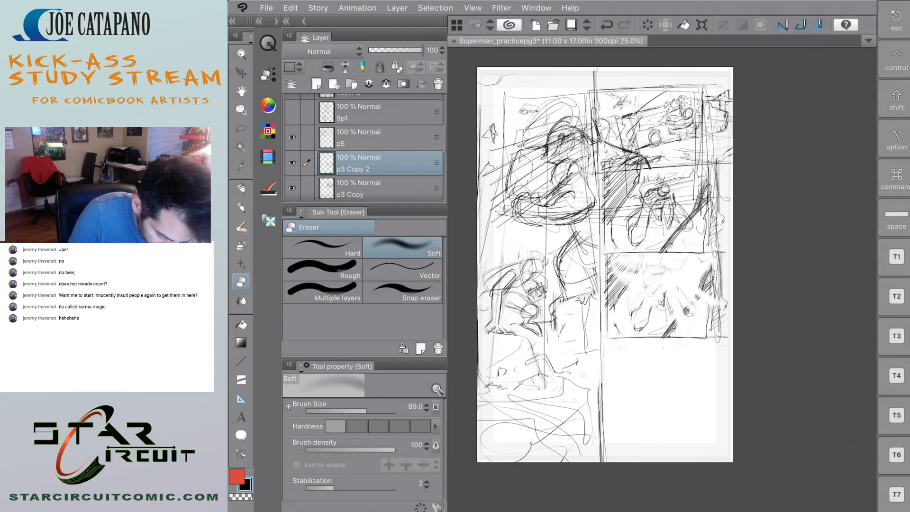
click(292, 138)
click(292, 137)
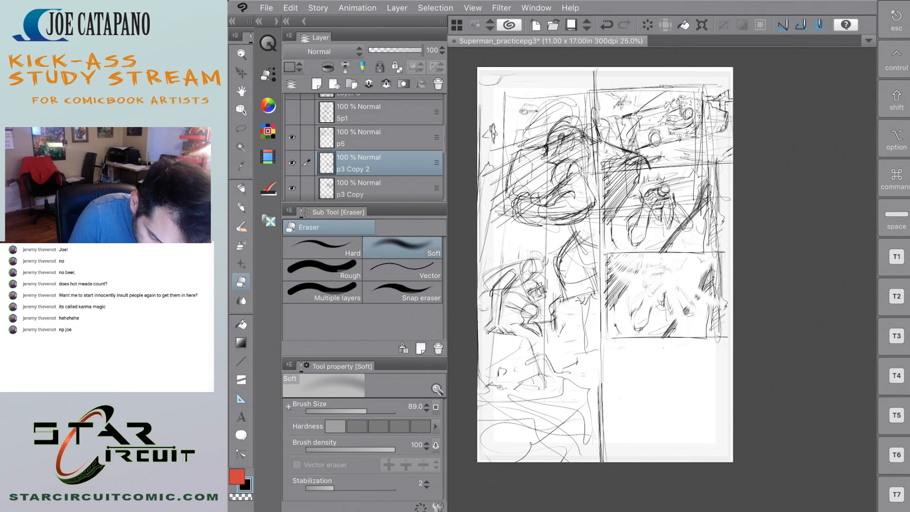
click(375, 138)
click(241, 73)
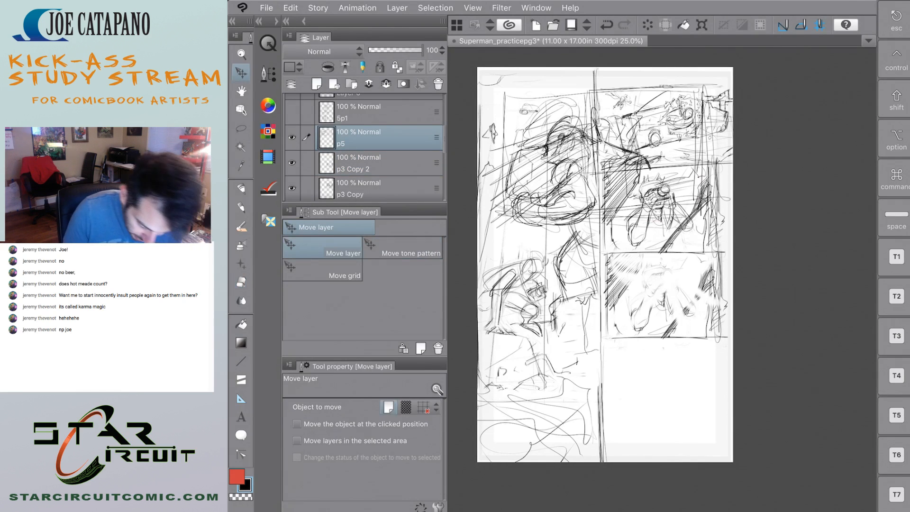
mouse_move(625, 133)
mouse_down()
mouse_move(693, 379)
mouse_move(625, 387)
mouse_up()
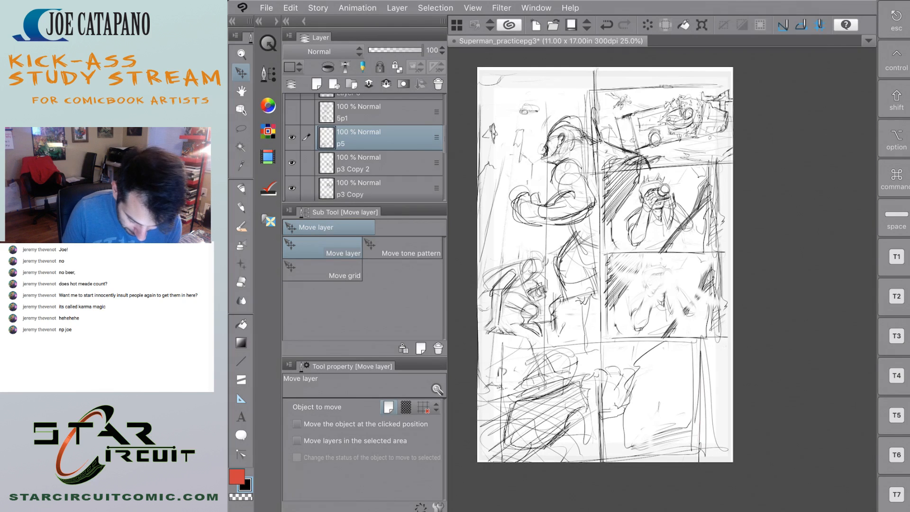
Nudge the p5 panel slightly down and add a new layer directly above p3 Copy 2.
drag(625, 387, 641, 382)
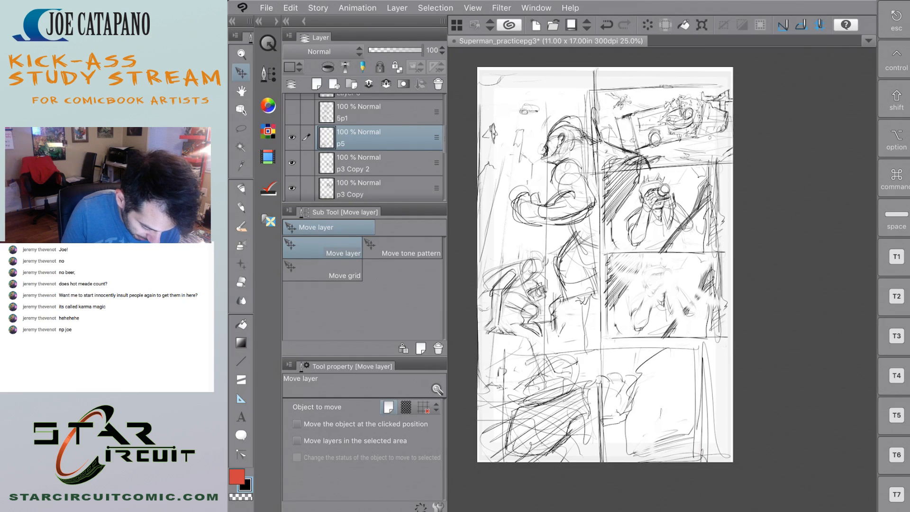
click(380, 163)
click(316, 84)
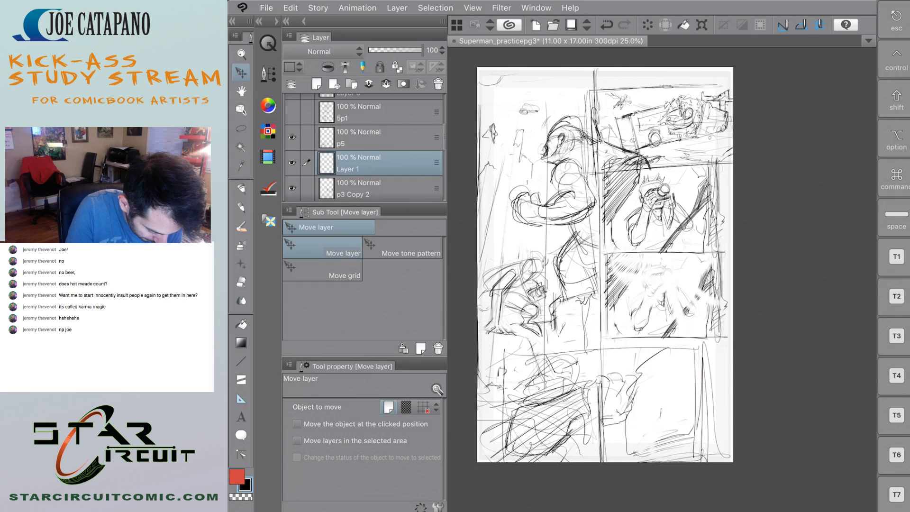
Paint white over the tall panel's lines that overlap the bottom panel with the Fill-in-mono pen on Layer 1.
key(p)
double_click(237, 477)
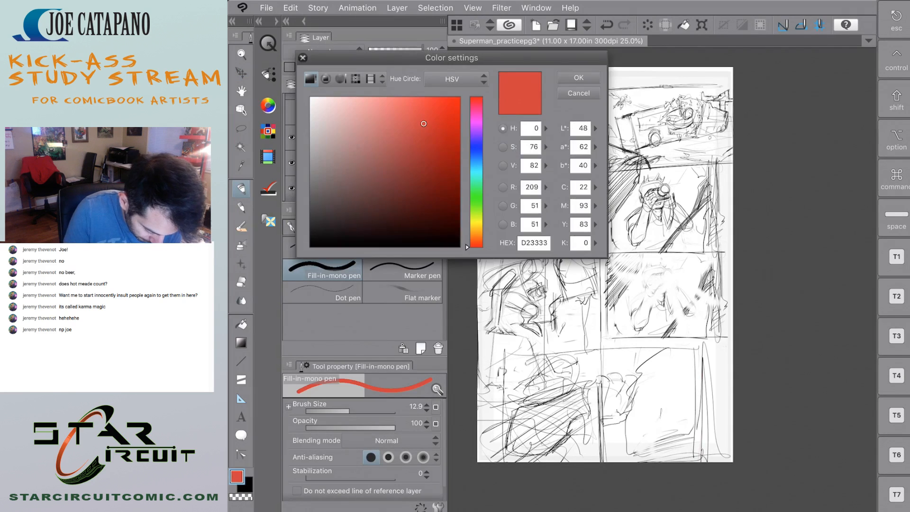
drag(315, 101, 305, 57)
key(Return)
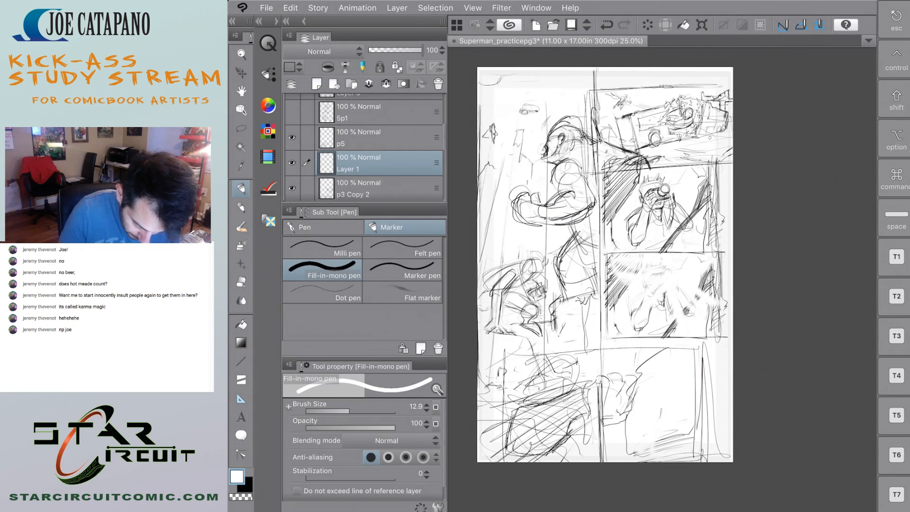
mouse_move(601, 386)
mouse_down()
mouse_move(602, 460)
mouse_move(602, 356)
mouse_move(579, 458)
mouse_move(552, 458)
mouse_move(524, 424)
mouse_move(505, 422)
mouse_up()
mouse_move(503, 391)
mouse_down()
mouse_move(499, 379)
mouse_move(488, 458)
mouse_move(479, 350)
mouse_move(592, 353)
mouse_up()
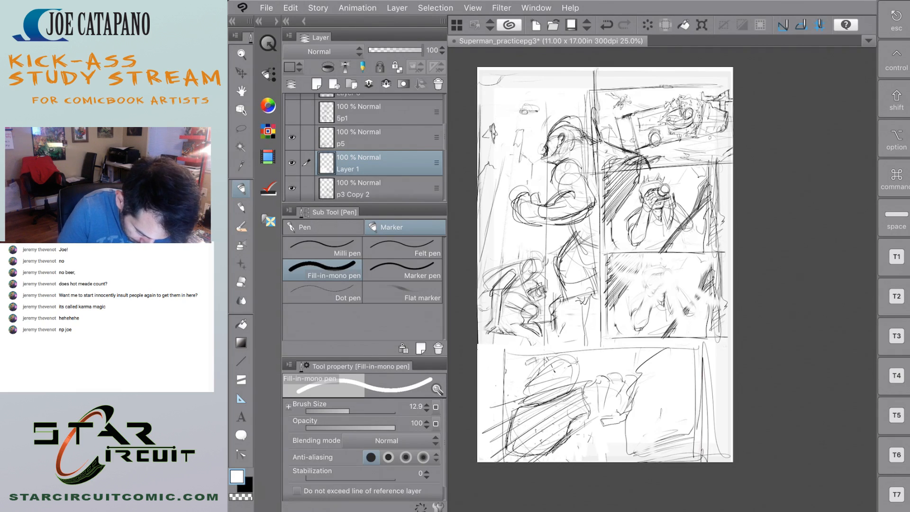
drag(589, 432, 600, 459)
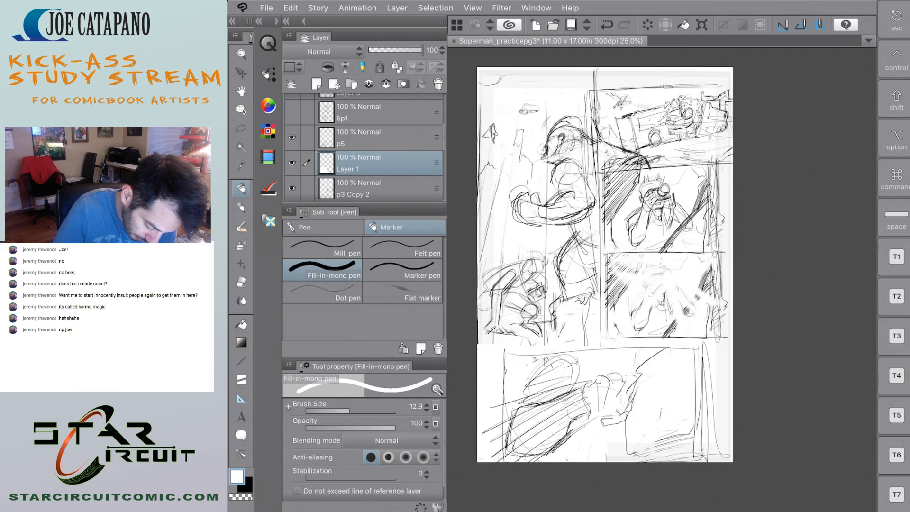
drag(548, 357, 544, 364)
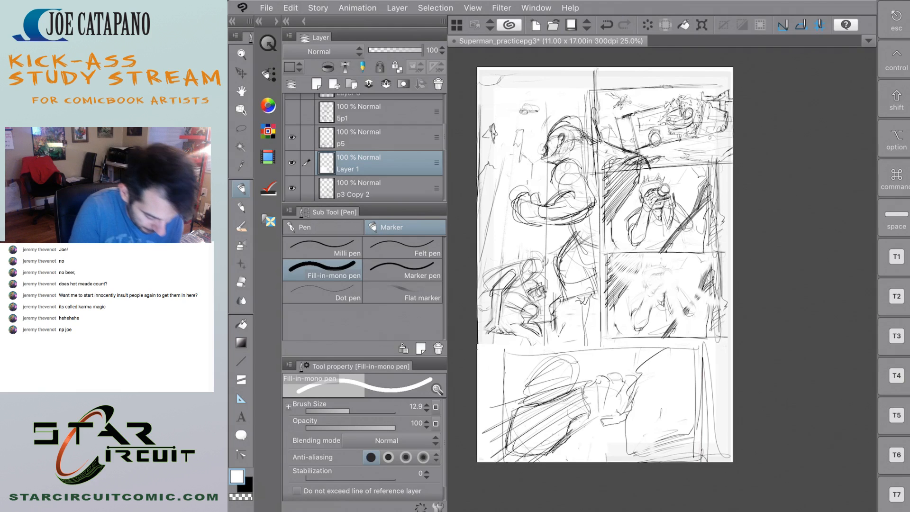
Draw a thick black border along the base and lower right corner of the tall Superman panel.
key(x)
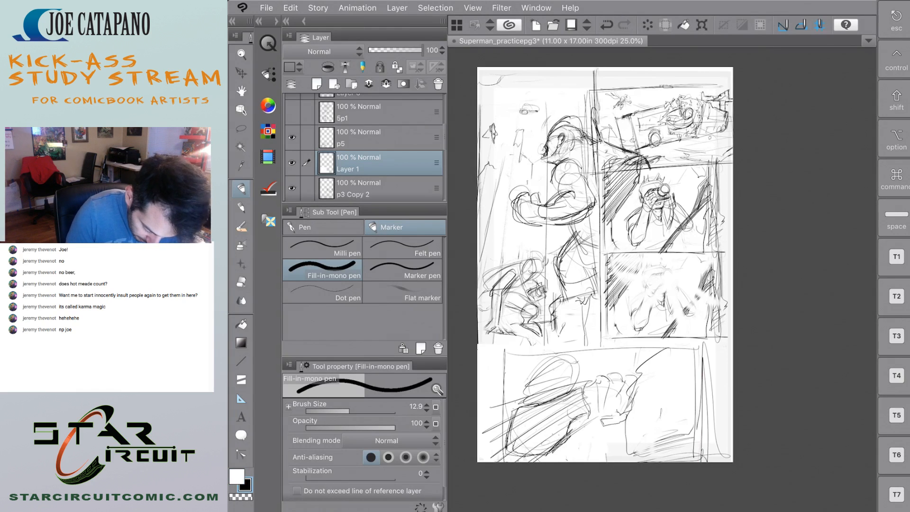
drag(479, 339, 599, 337)
drag(599, 312, 598, 344)
mouse_move(597, 340)
mouse_down()
mouse_move(491, 348)
mouse_move(596, 336)
mouse_up()
key(ctrl+z)
Frame the bottom panel with a black rectangle and thicken its top and right edges.
mouse_move(504, 354)
mouse_down()
mouse_move(506, 452)
mouse_move(522, 454)
mouse_move(686, 452)
mouse_move(700, 435)
mouse_move(699, 351)
mouse_move(701, 443)
mouse_move(577, 355)
mouse_move(697, 353)
mouse_up()
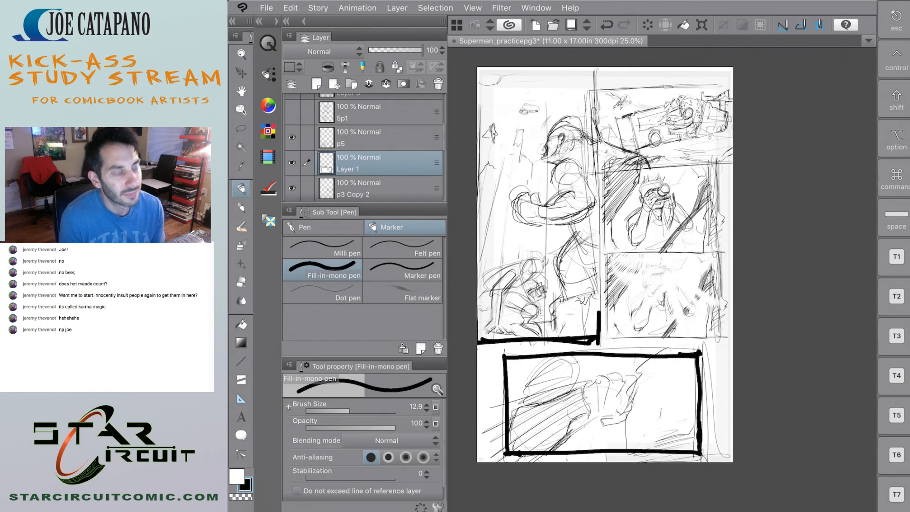
drag(702, 352, 703, 452)
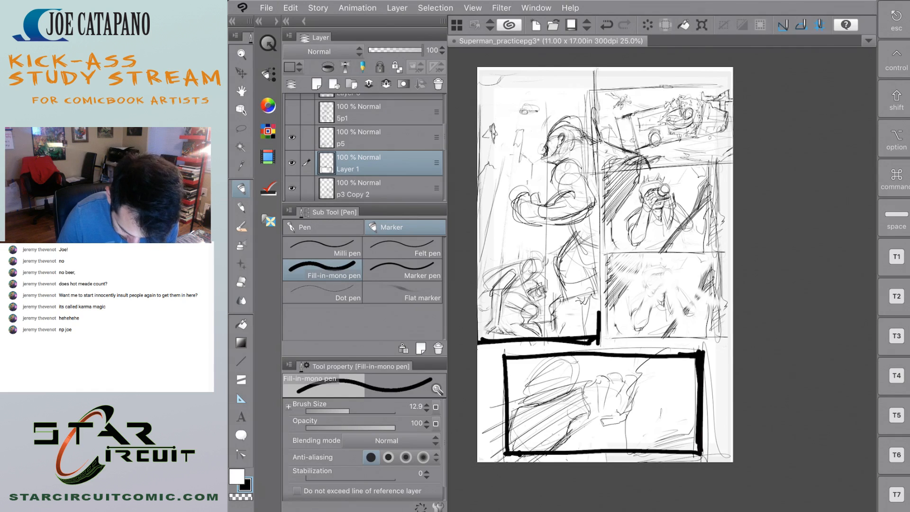
drag(694, 355, 705, 355)
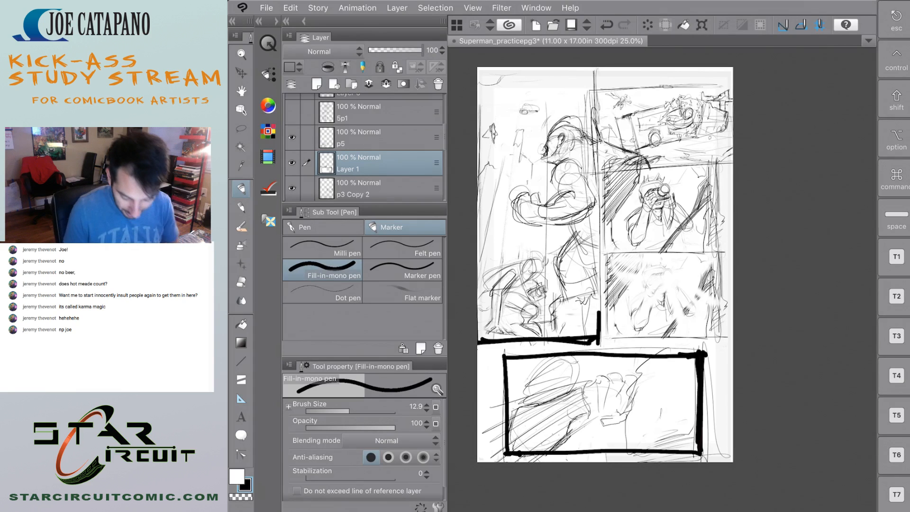
drag(507, 358, 694, 353)
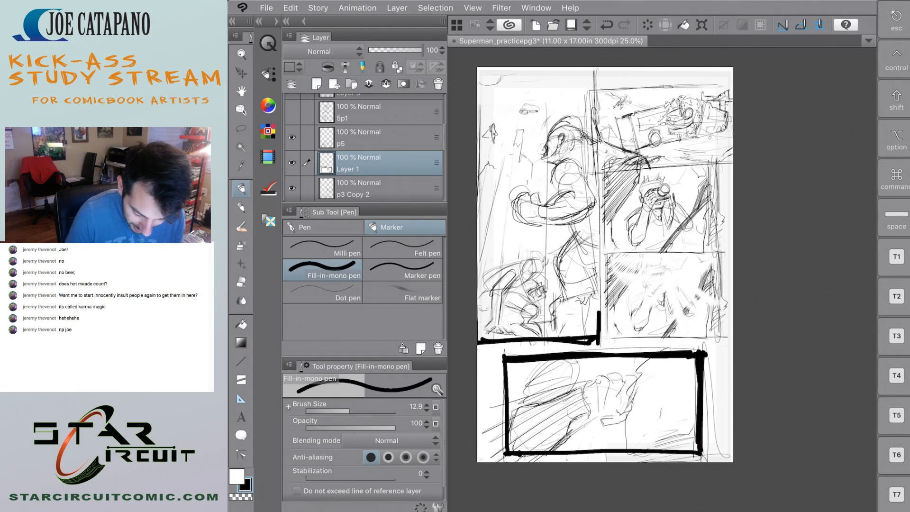
Build up a heavy black vertical gutter between the tall Superman panel and the right-hand column of panels.
drag(597, 69, 595, 335)
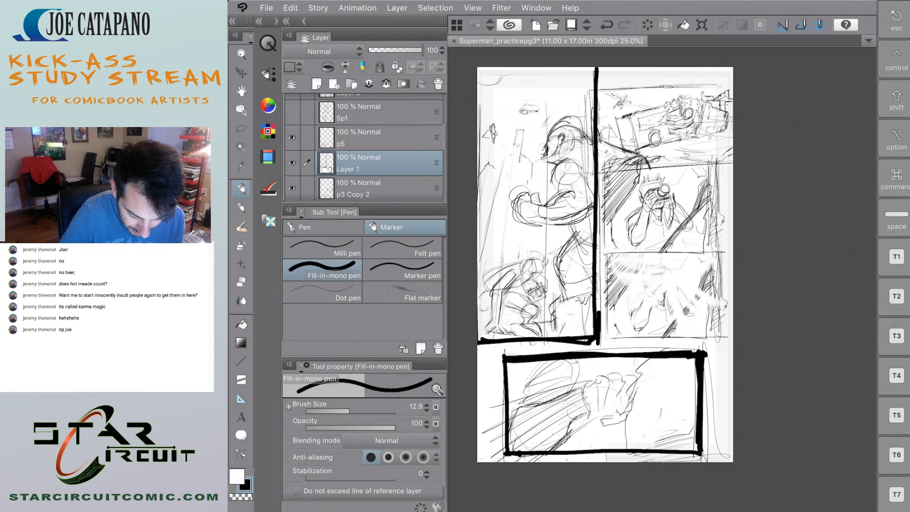
key(super+z)
drag(597, 71, 598, 216)
drag(599, 278, 605, 346)
drag(605, 66, 602, 346)
drag(595, 285, 595, 313)
mouse_move(596, 194)
mouse_down()
mouse_move(596, 328)
mouse_move(607, 340)
mouse_move(606, 314)
mouse_up()
drag(602, 231, 604, 333)
drag(606, 163, 601, 239)
drag(600, 142, 601, 269)
drag(601, 70, 600, 157)
drag(600, 264, 599, 281)
drag(601, 66, 595, 195)
drag(596, 105, 597, 74)
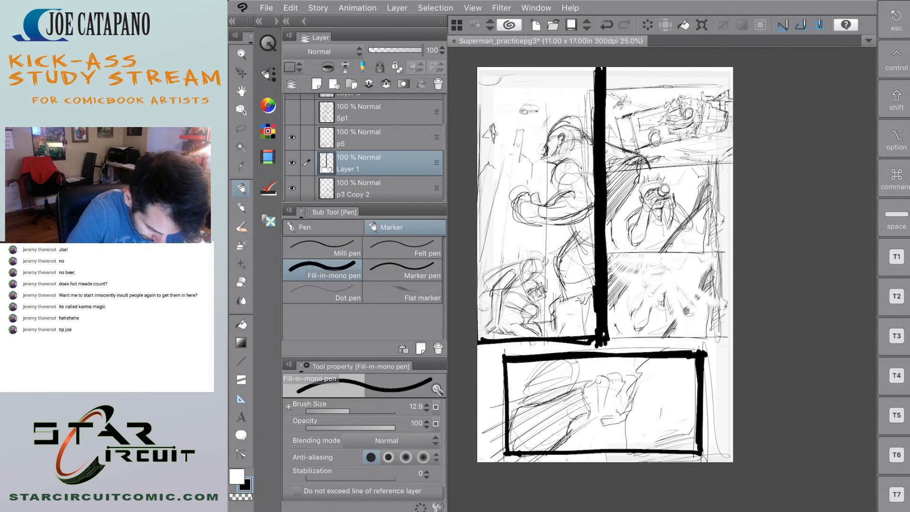
Compare the page with and without Layer 1, and draw thick black horizontal dividers beneath the vehicle panel and both photographer panels.
click(292, 163)
click(292, 162)
click(292, 163)
click(292, 163)
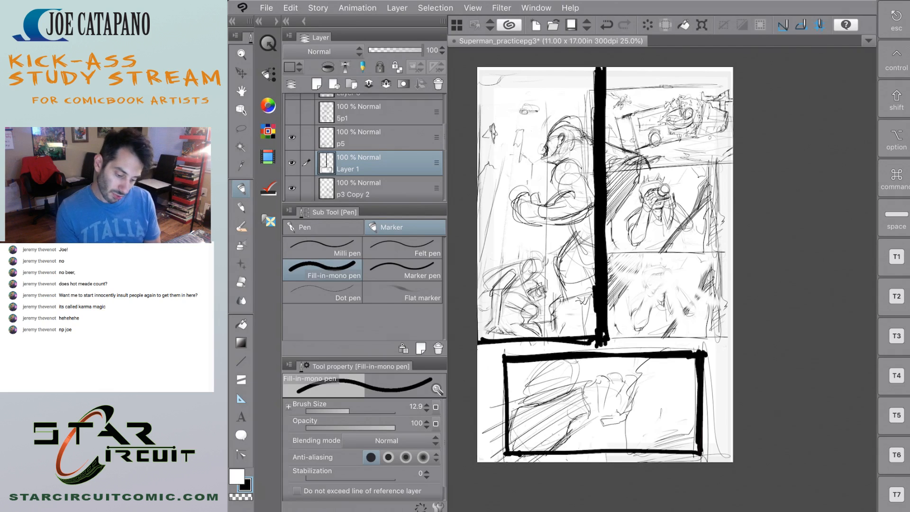
drag(607, 167, 733, 166)
mouse_move(631, 246)
mouse_down()
mouse_move(733, 250)
mouse_move(696, 252)
mouse_up()
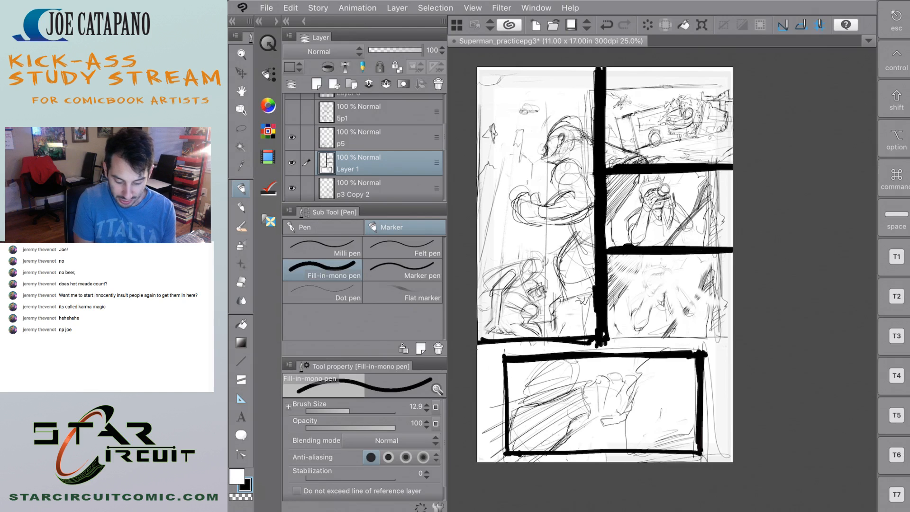
drag(632, 340, 729, 331)
drag(609, 337, 733, 339)
drag(478, 342, 539, 341)
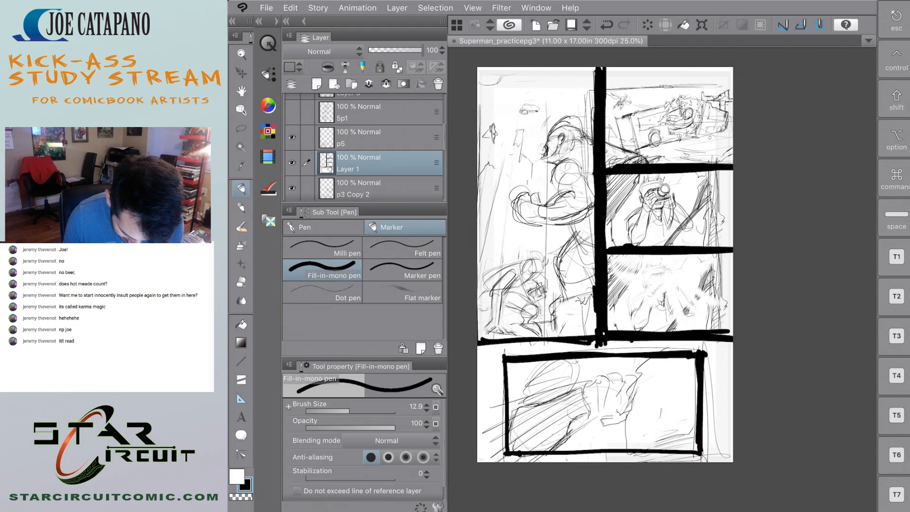
Thicken the right and left sides of the bottom panel's black frame.
drag(697, 374, 697, 450)
drag(696, 376, 696, 421)
drag(696, 358, 695, 437)
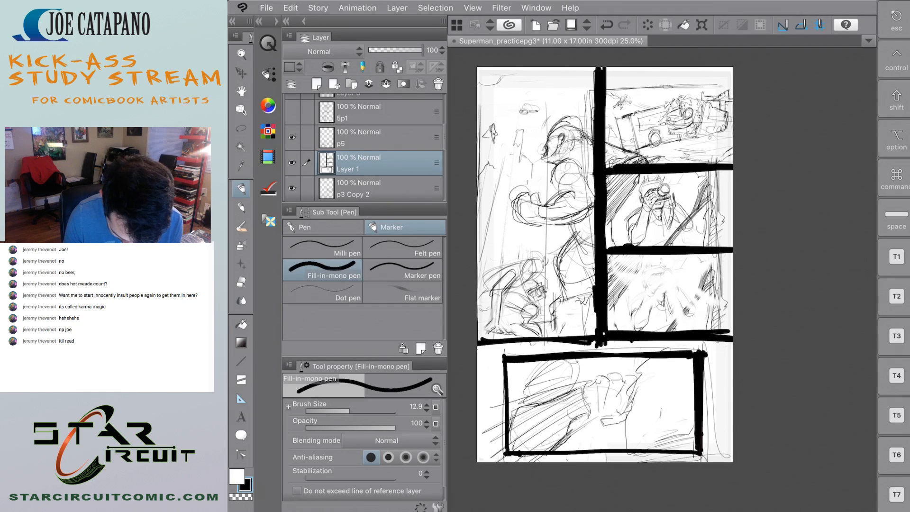
drag(506, 363, 502, 450)
drag(501, 380, 500, 451)
mouse_move(499, 360)
mouse_down()
mouse_move(501, 457)
mouse_move(566, 455)
mouse_up()
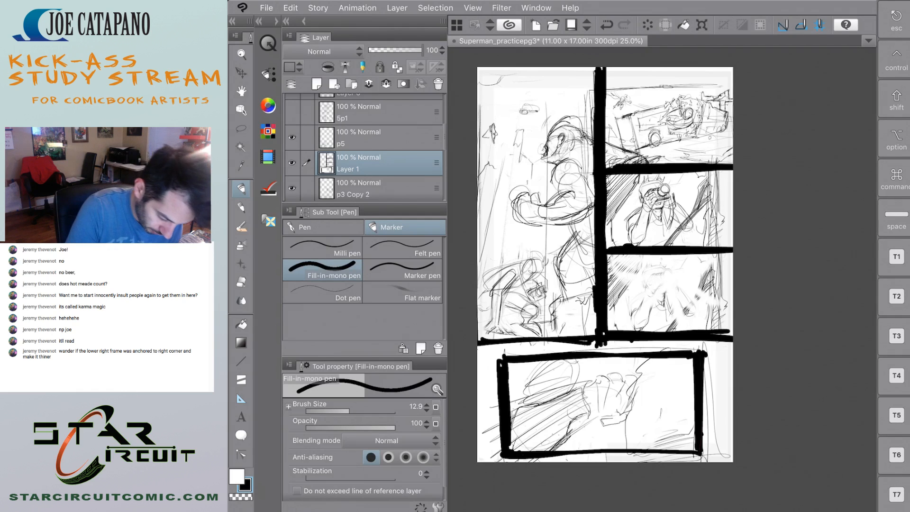
Hide Layer 1 and move the p5 panel right, into the page corner beneath the lower photographer panel.
click(292, 163)
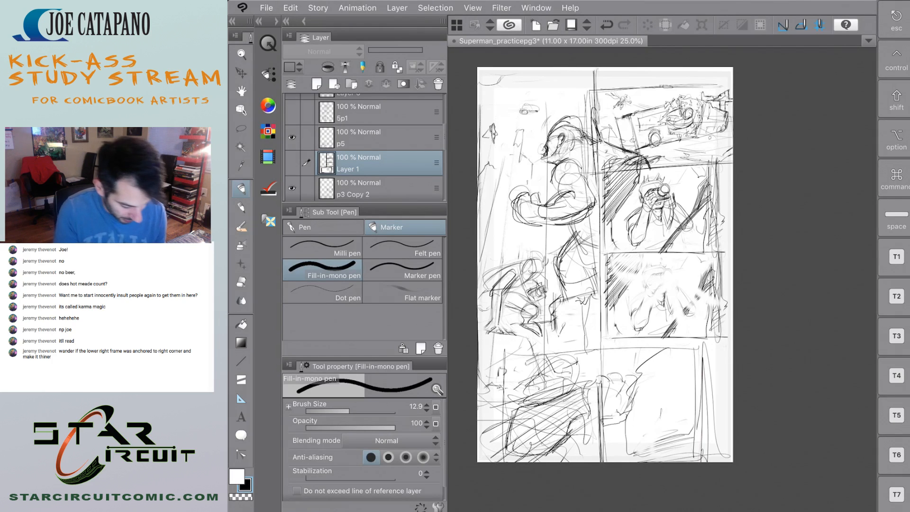
key(k)
click(370, 138)
mouse_move(646, 416)
mouse_down()
mouse_move(730, 413)
mouse_move(719, 400)
mouse_move(716, 409)
mouse_up()
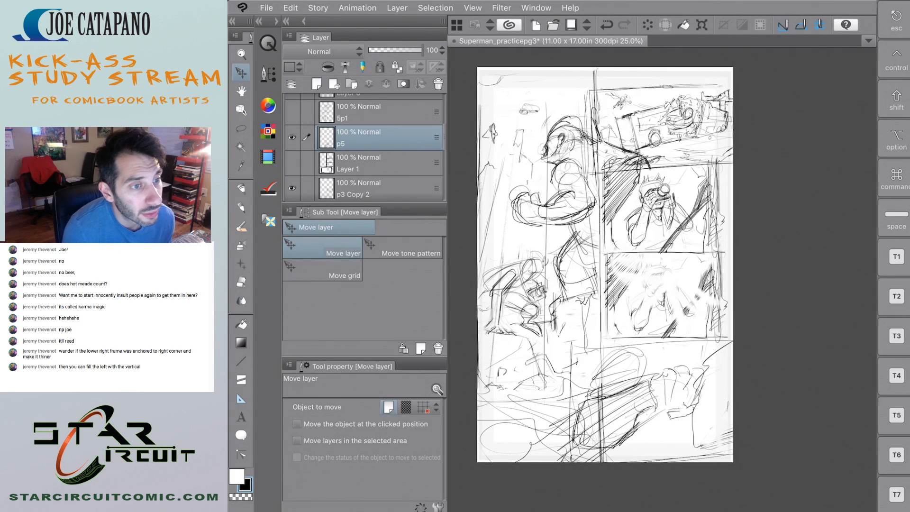
Erase the part of the p5 drawing that spills over the tall panel with the Soft eraser.
click(242, 283)
drag(594, 372, 598, 459)
mouse_move(608, 484)
mouse_down()
mouse_move(590, 345)
mouse_move(585, 483)
mouse_move(575, 327)
mouse_move(564, 458)
mouse_up()
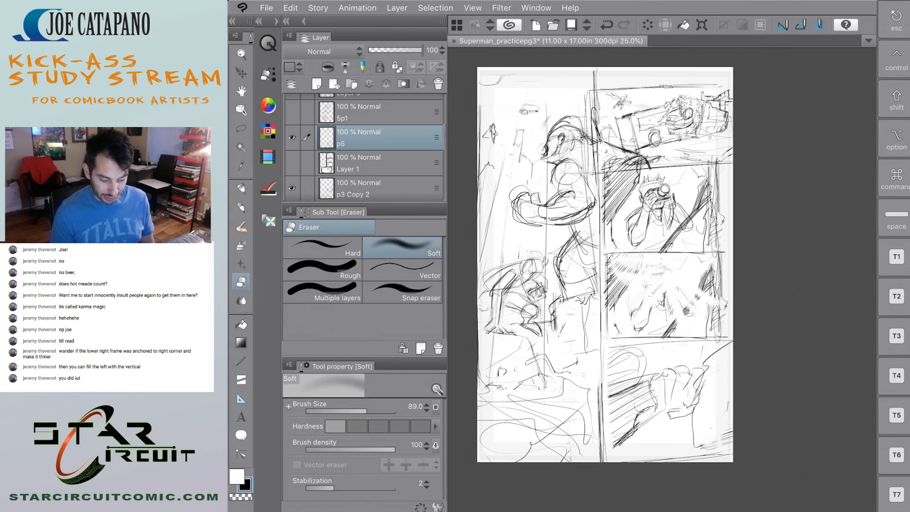
Compare the layout with and without the black borders on Layer 1.
click(307, 163)
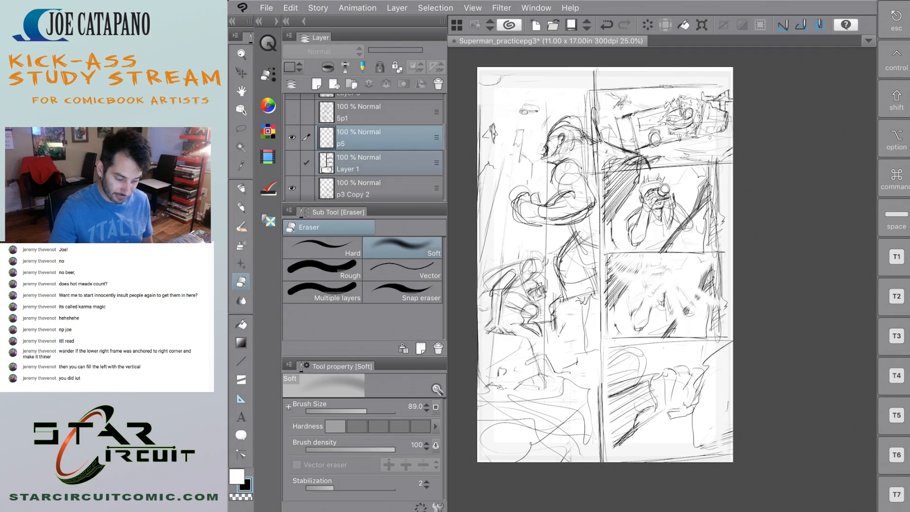
click(292, 162)
click(292, 162)
click(293, 163)
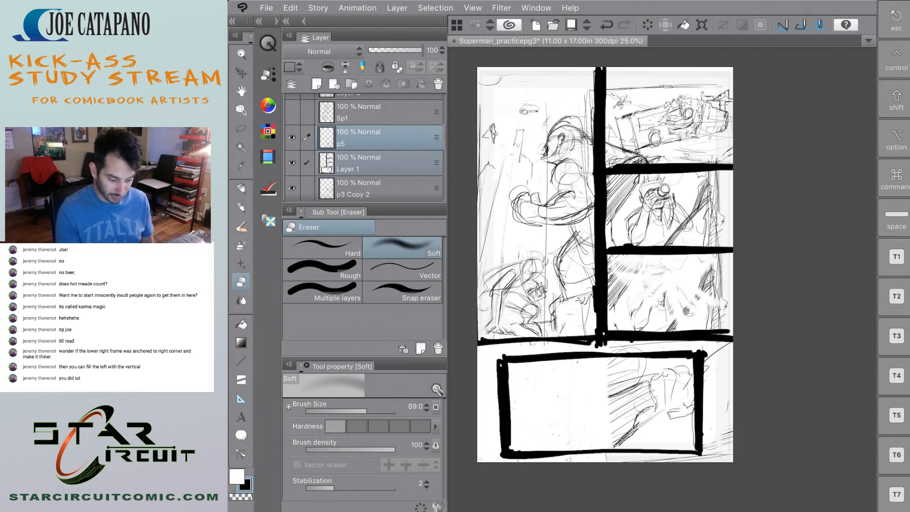
click(292, 163)
click(292, 163)
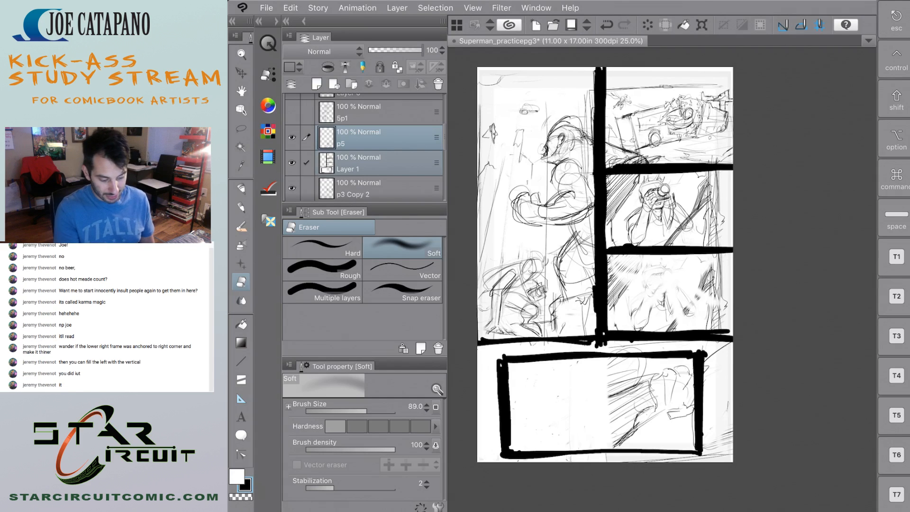
click(292, 163)
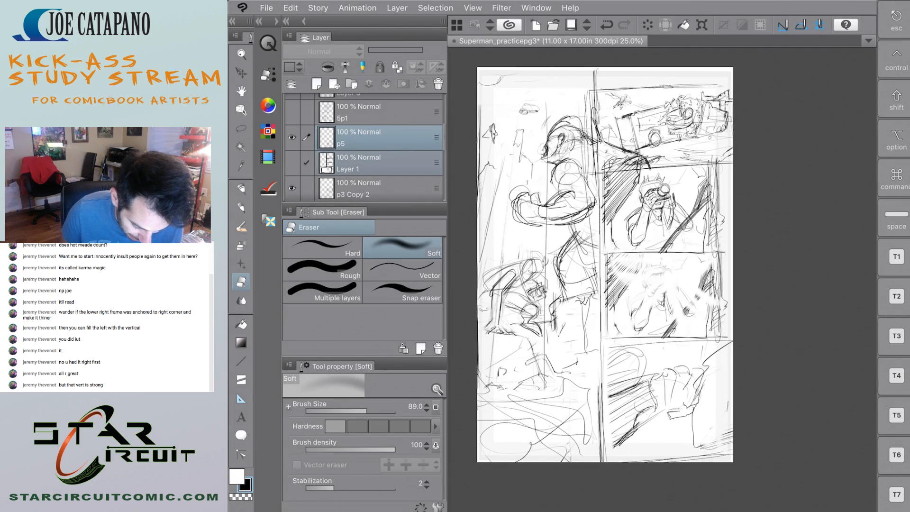
Select the p1 Copy layer and nudge its tall panel slightly to the right.
key(m)
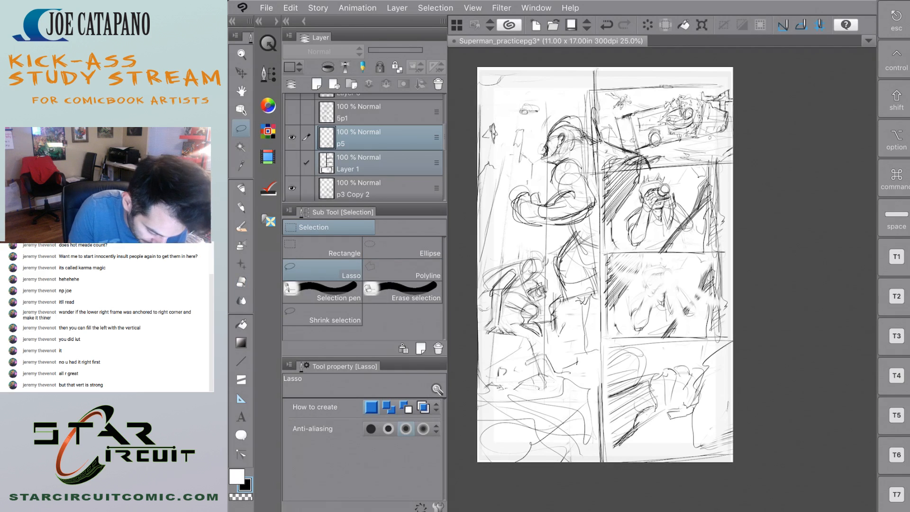
scroll(364, 147, down, 5)
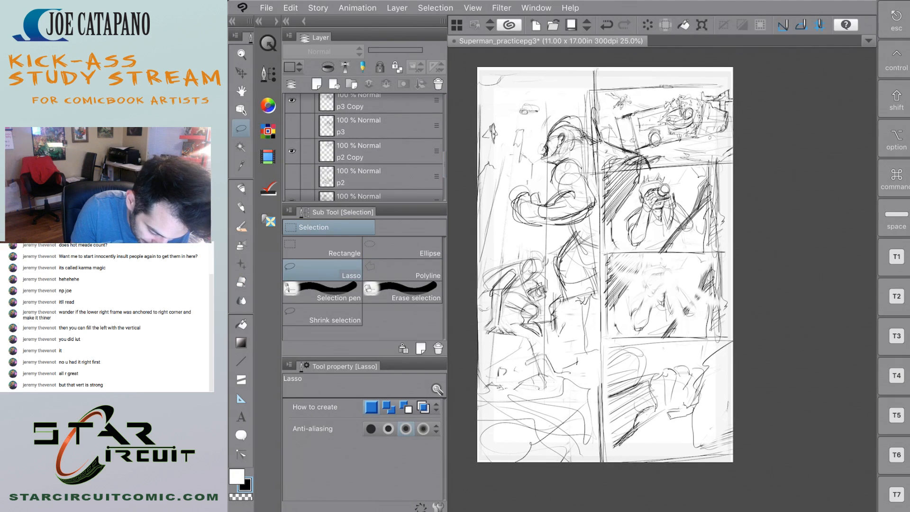
scroll(365, 147, down, 2)
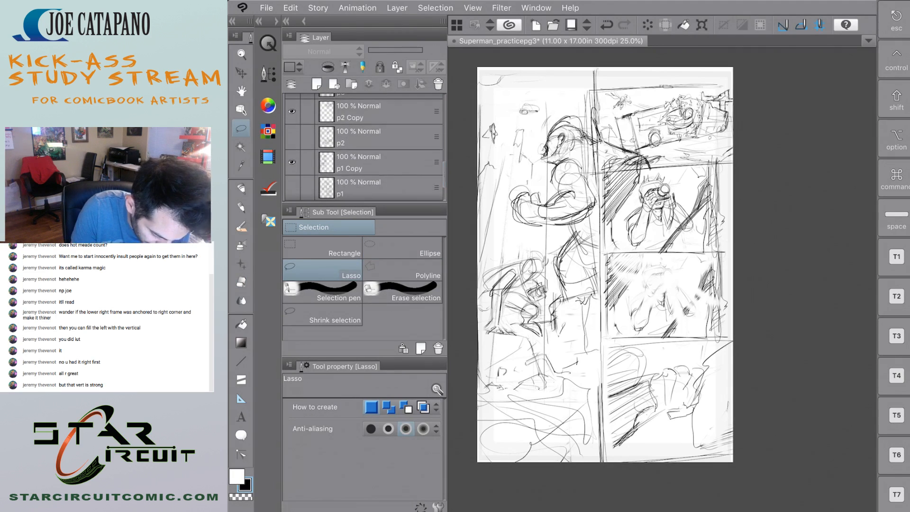
click(374, 162)
key(k)
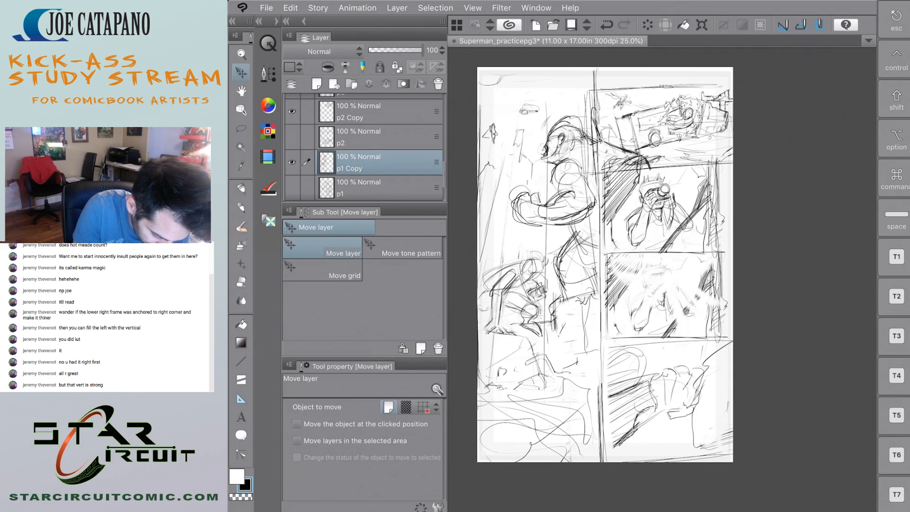
drag(541, 266, 542, 265)
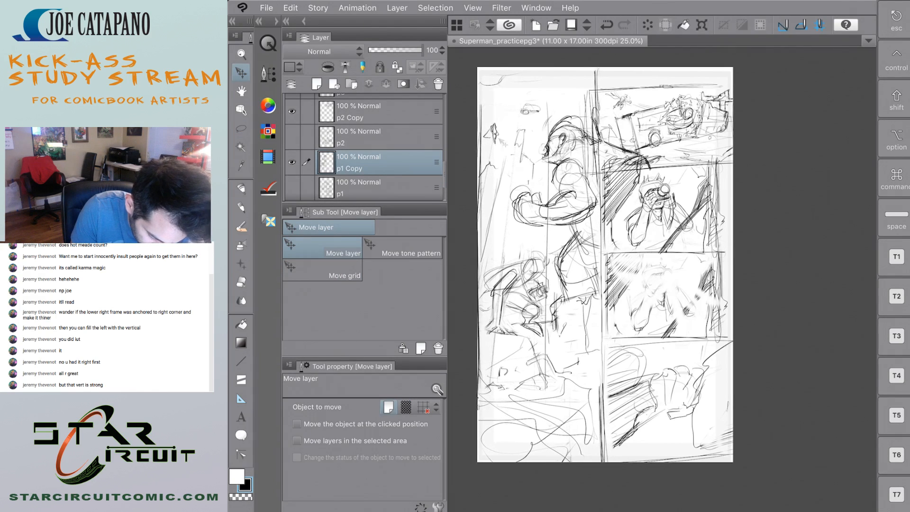
Lasso the small flying figure in the tall panel, move it up and to the right, and deselect it.
key(m)
mouse_move(503, 122)
mouse_down()
mouse_move(489, 119)
mouse_move(500, 139)
mouse_move(513, 118)
mouse_up()
key(k)
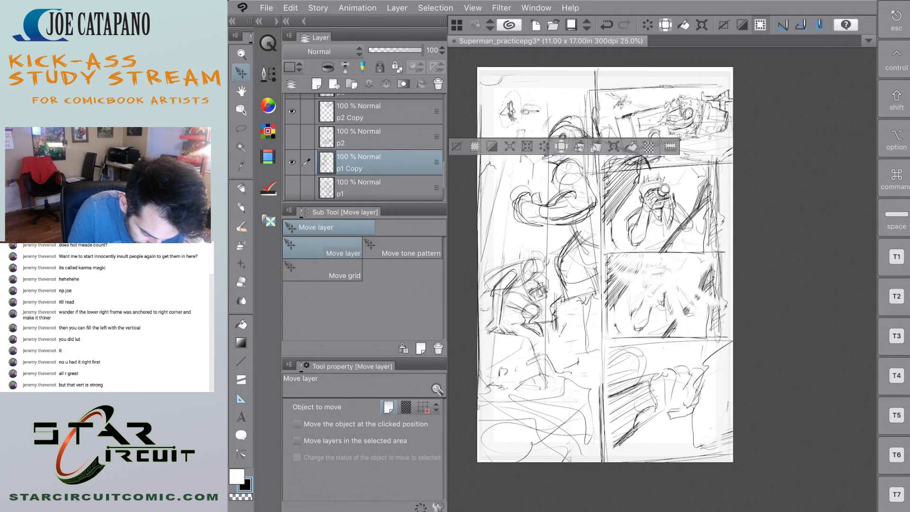
key(super+d)
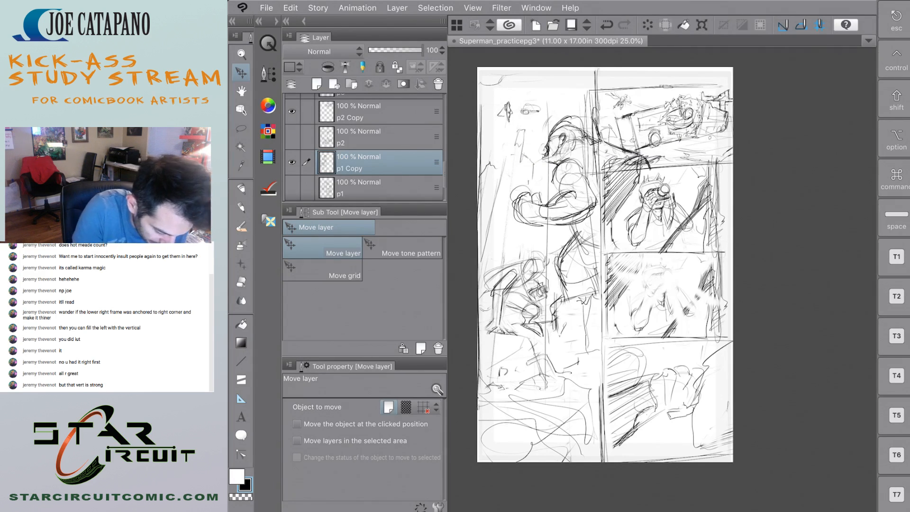
Shift the p1 Copy panel slightly left, away from the right-hand column of panels.
drag(577, 353, 569, 359)
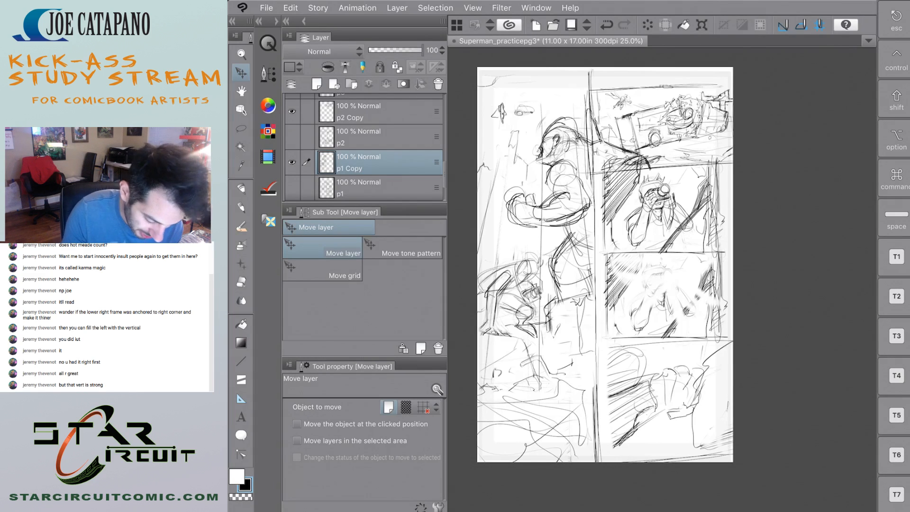
scroll(605, 264, right, 1)
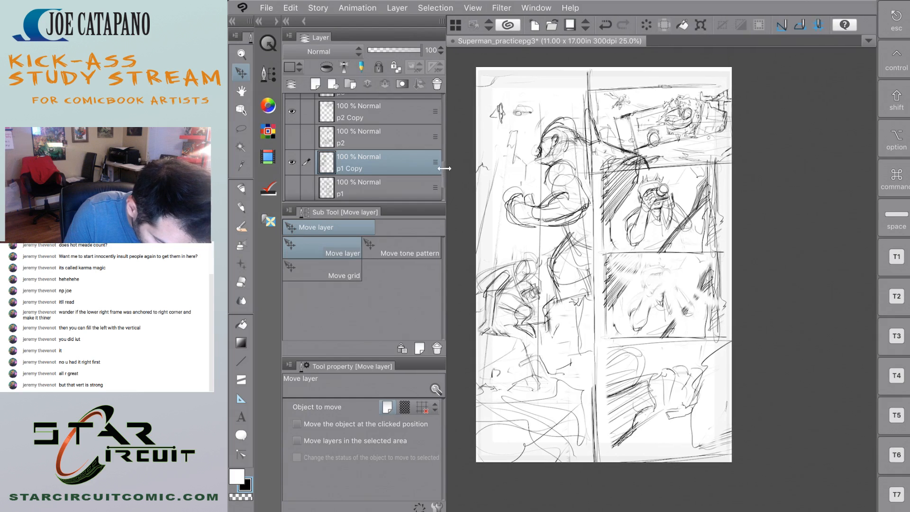
Move the p5 layer below Layer 1 so it sits directly above p3 Copy 2.
scroll(363, 147, up, 4)
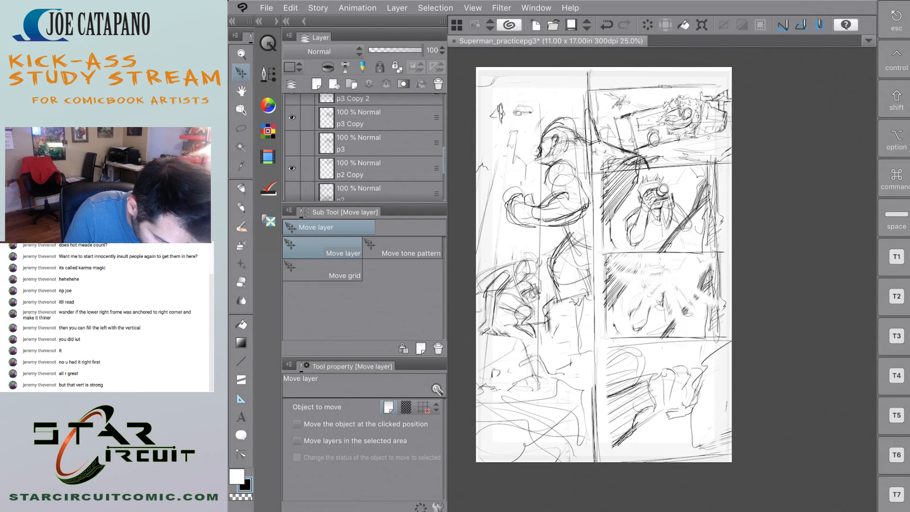
scroll(364, 147, up, 3)
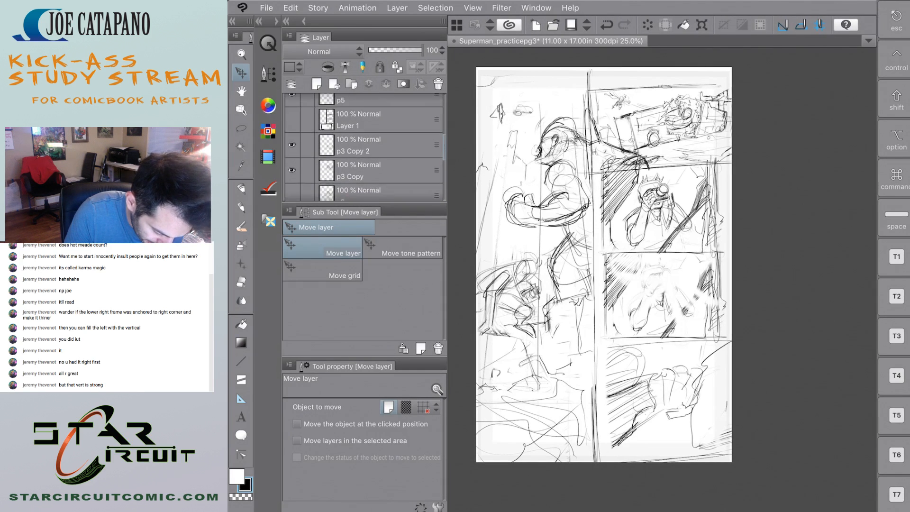
click(380, 119)
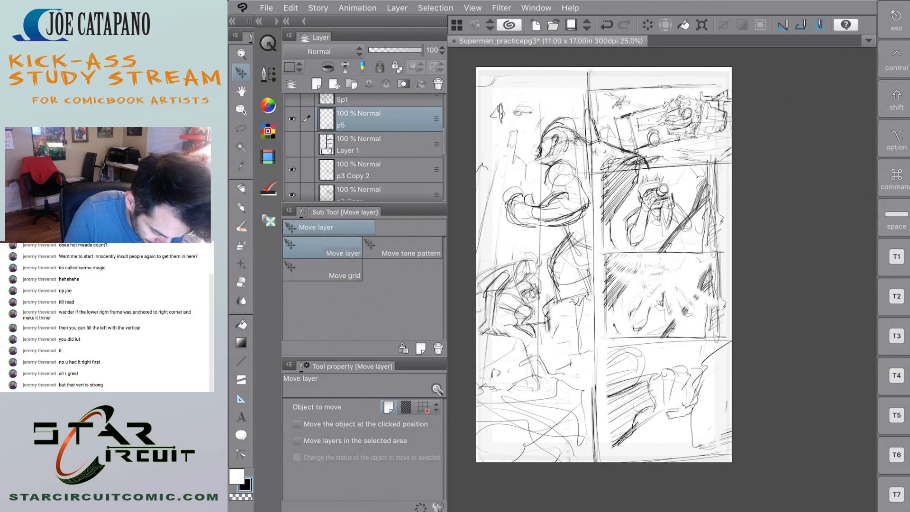
drag(437, 119, 436, 153)
scroll(364, 147, up, 3)
scroll(363, 147, down, 6)
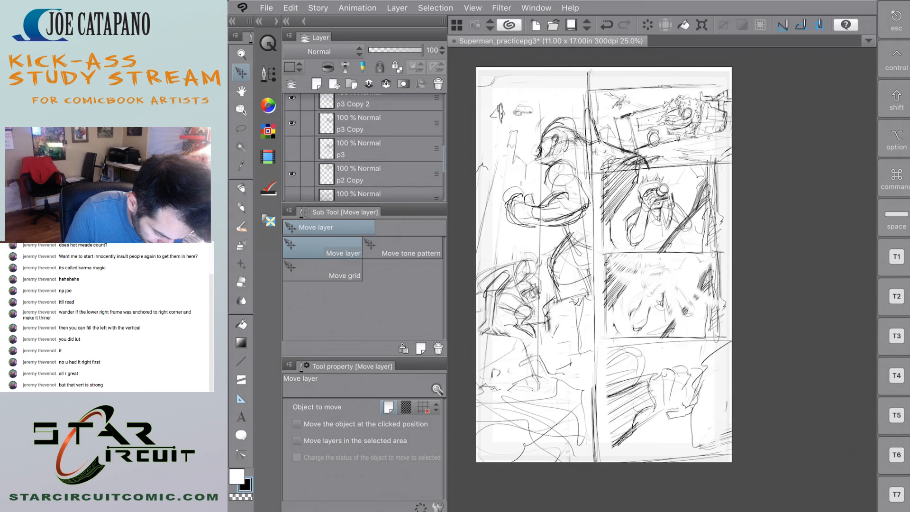
Move the p2 Copy and p1 Copy layers above p3, directly beneath p3 Copy.
click(379, 177)
drag(437, 176, 437, 106)
scroll(364, 147, down, 1)
scroll(363, 146, down, 2)
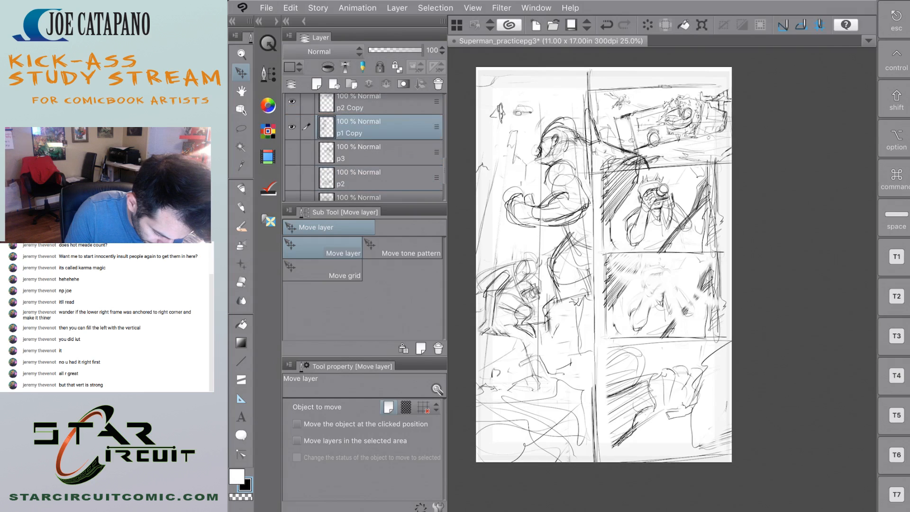
Select the p5, p3 Copy 2, p3 Copy, p2 Copy and p1 Copy layers and group them in a new folder.
scroll(364, 147, up, 3)
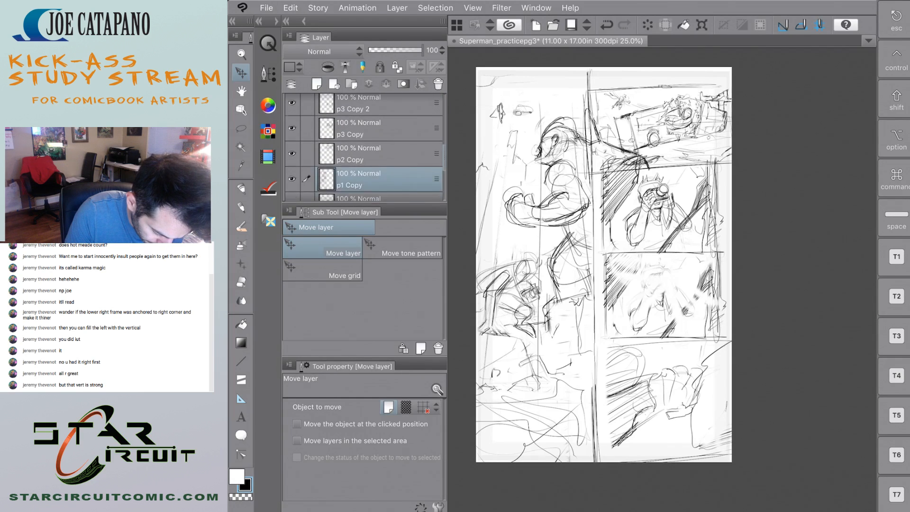
drag(306, 165, 306, 114)
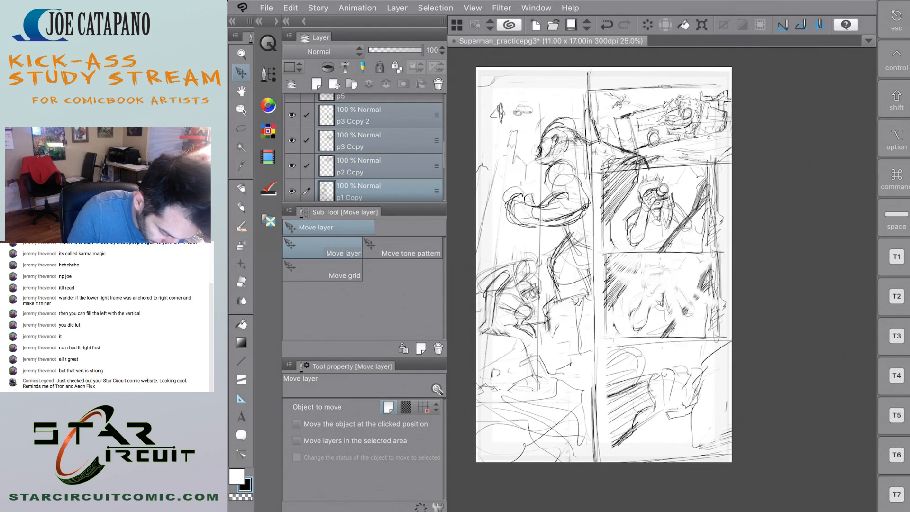
scroll(363, 147, up, 2)
click(306, 126)
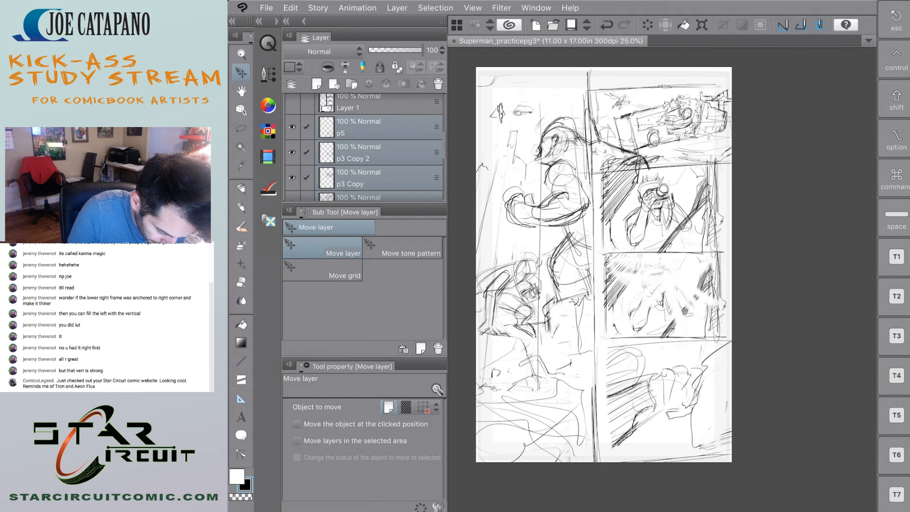
drag(361, 154, 352, 85)
scroll(364, 147, up, 3)
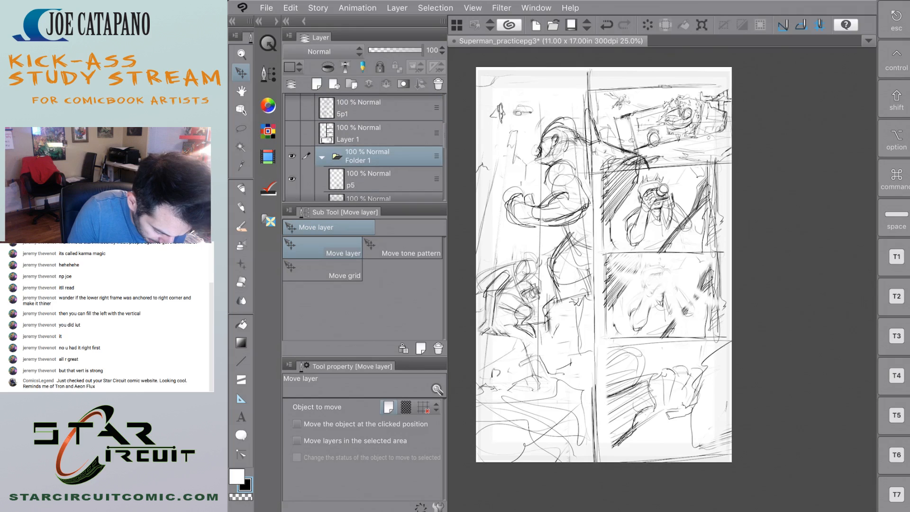
Collapse the new folder above the 5p6 layer and lower its opacity to 13%.
click(323, 156)
drag(360, 155, 361, 101)
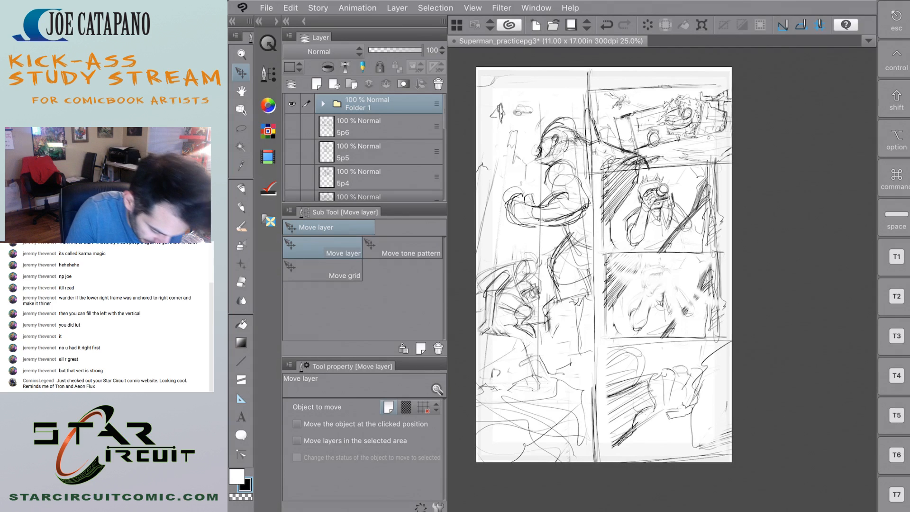
click(373, 50)
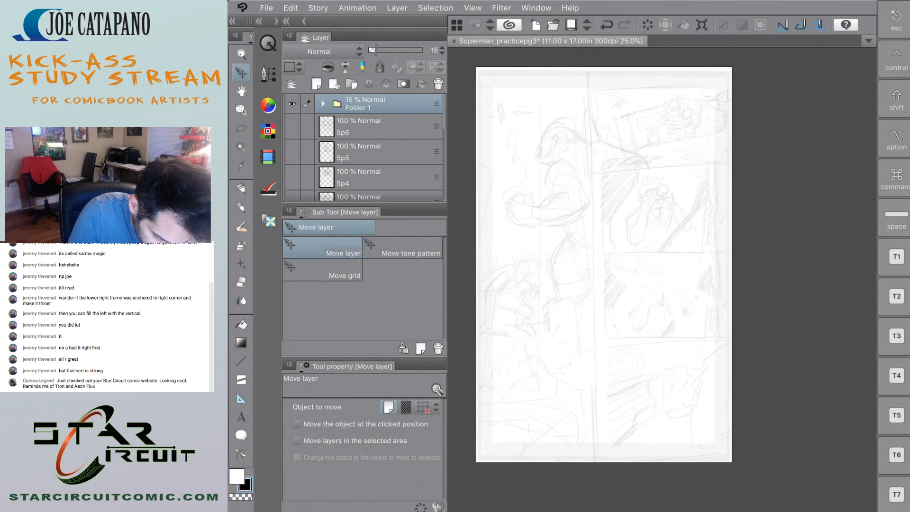
drag(373, 50, 376, 50)
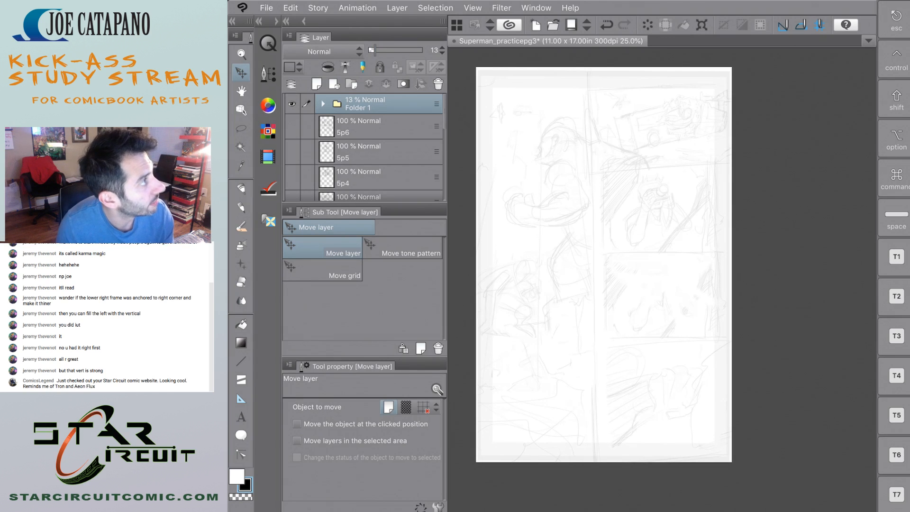
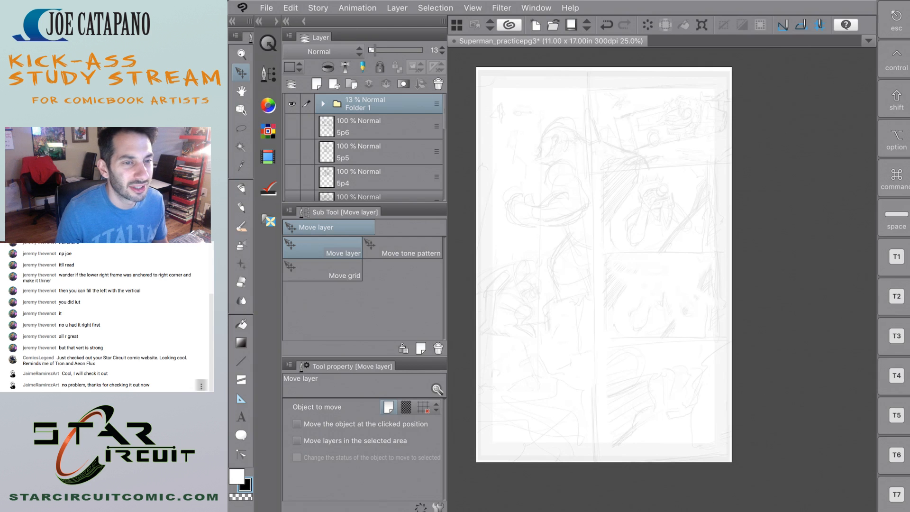
Visit the chat commenter's channel in the browser, watch the Spider-Man art process video, and return to the page drawing.
click(201, 386)
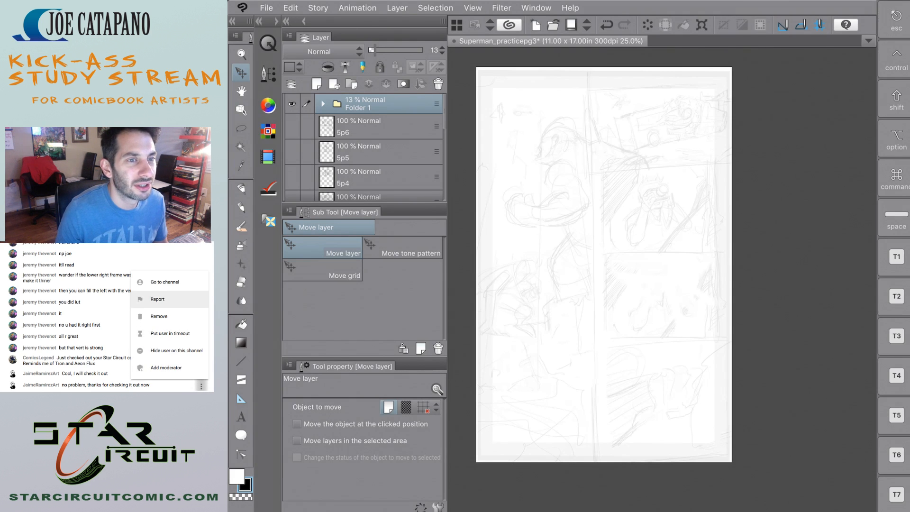
click(165, 282)
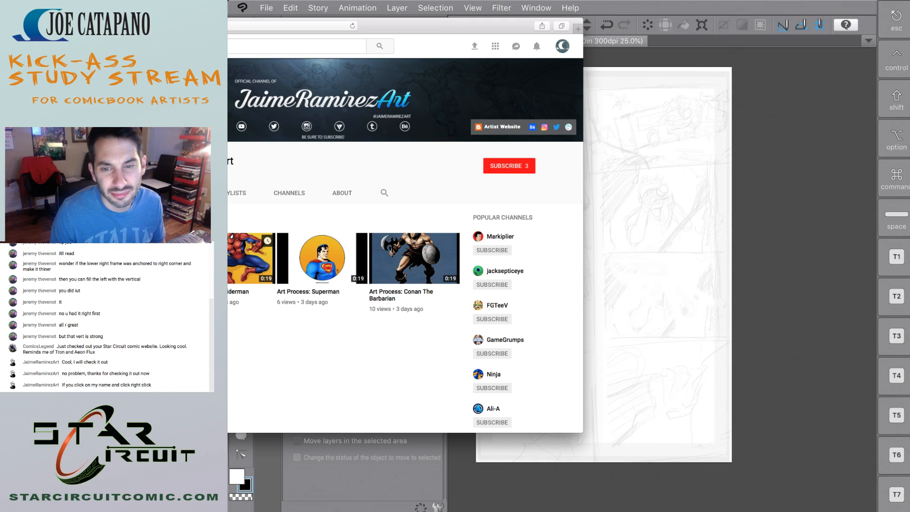
click(231, 259)
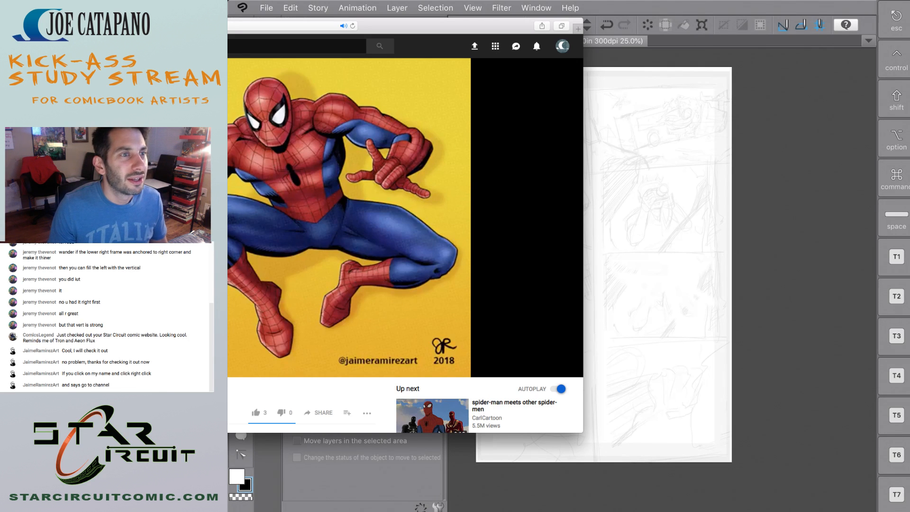
key(super+[)
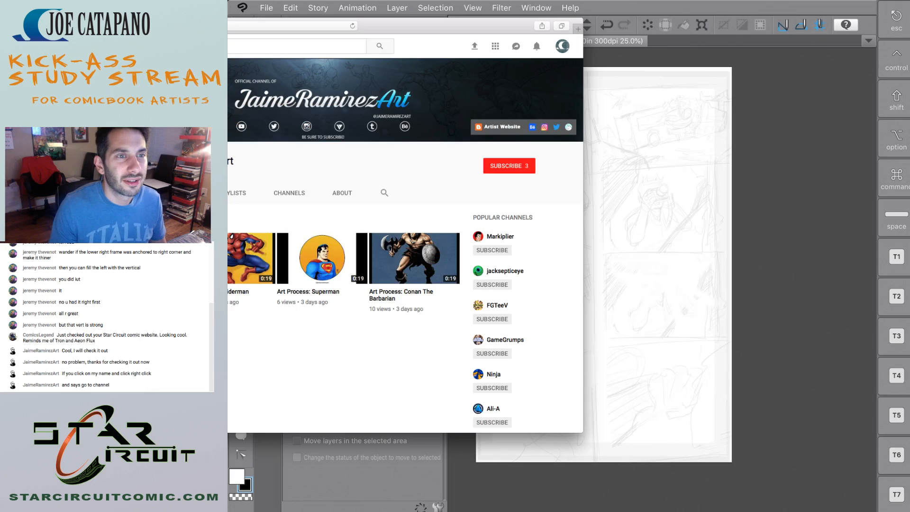
drag(417, 25, 199, 37)
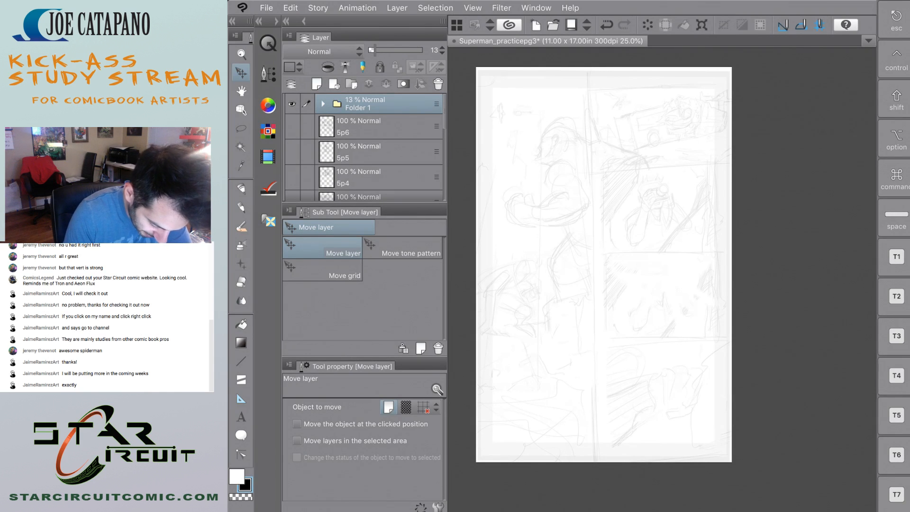
Create a full-height rectangular frame border over the left column of the page, up to the vertical divider in the sketch.
key(u)
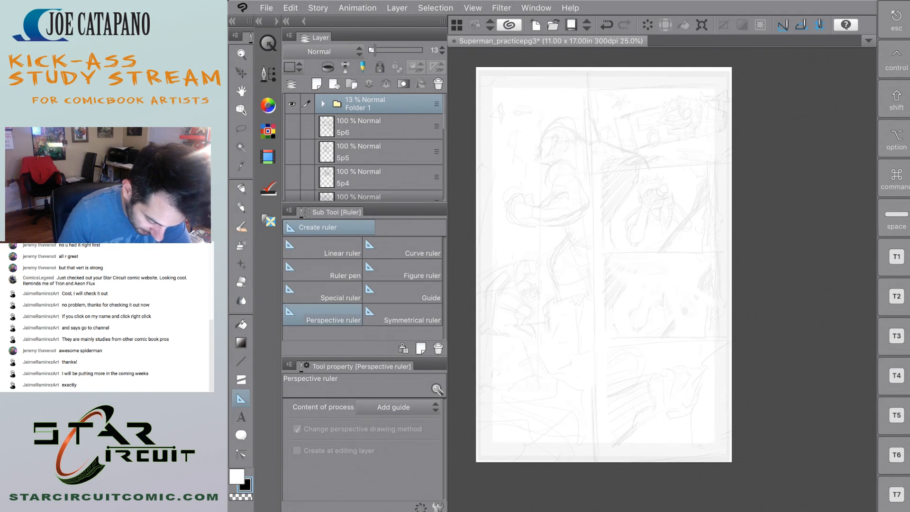
key(u)
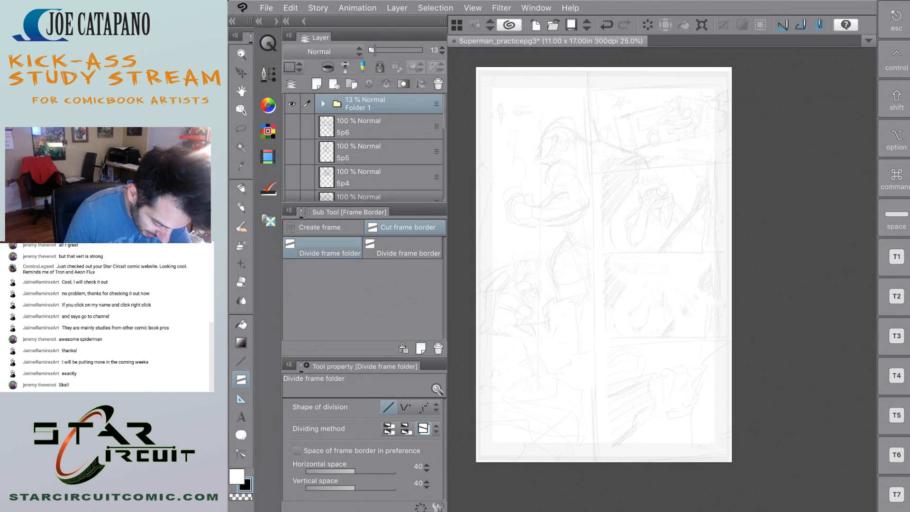
key(u)
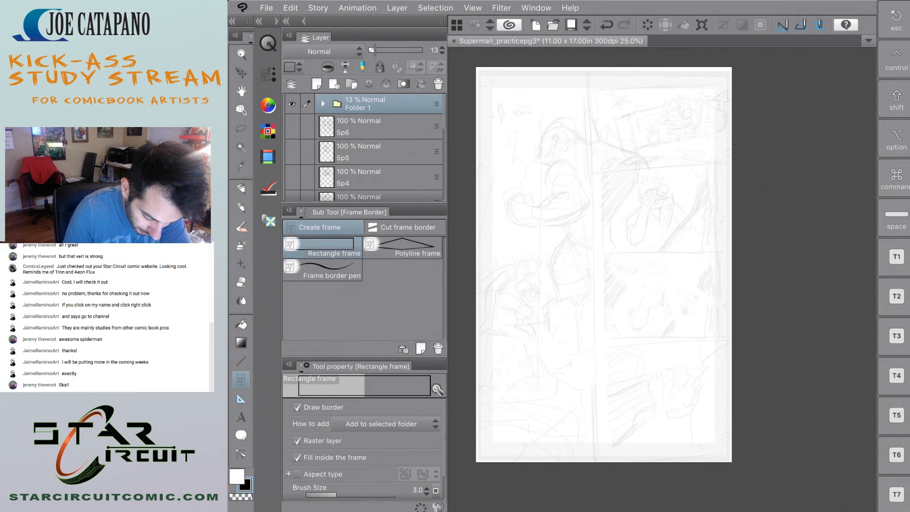
drag(474, 66, 721, 454)
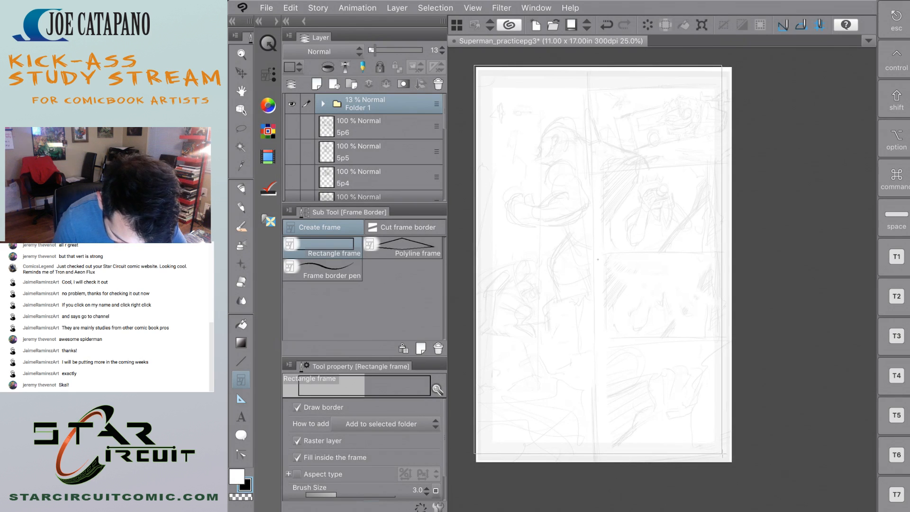
drag(722, 453, 590, 474)
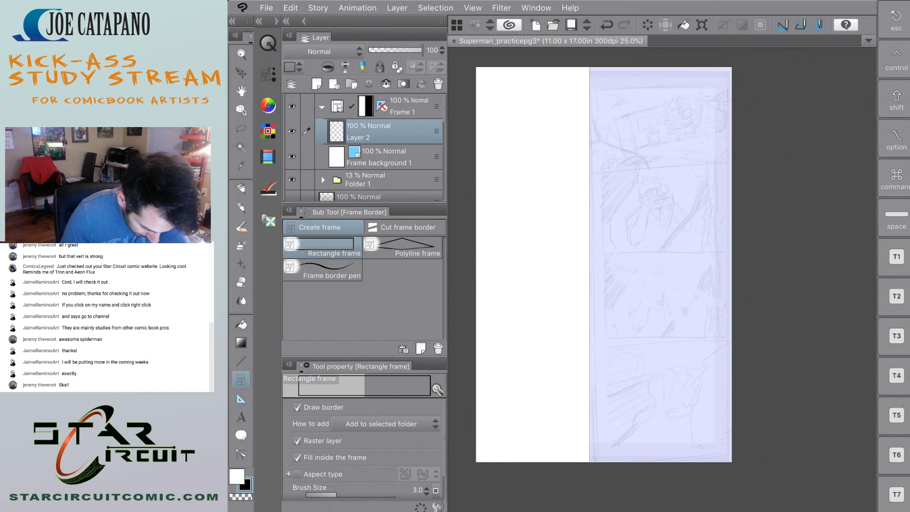
Keep new frames set to Add to selected folder and add another raster layer inside the Frame 1 folder.
click(386, 425)
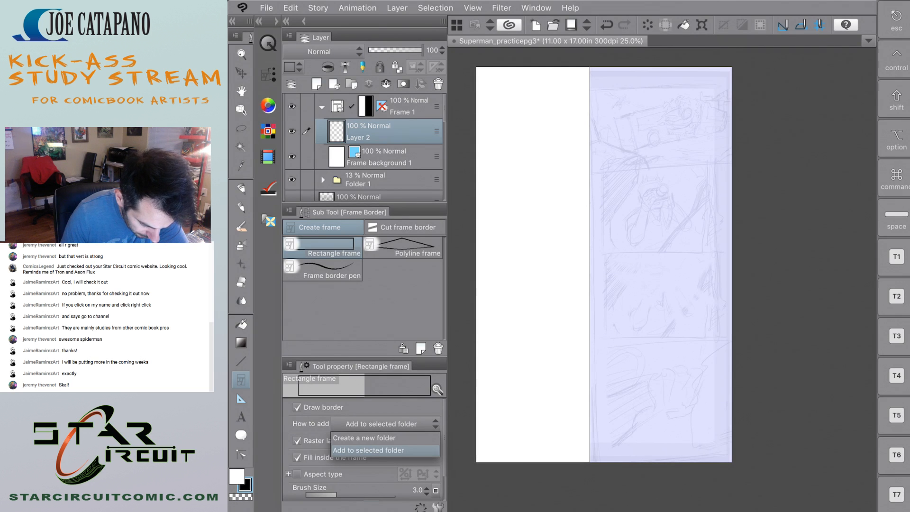
click(369, 450)
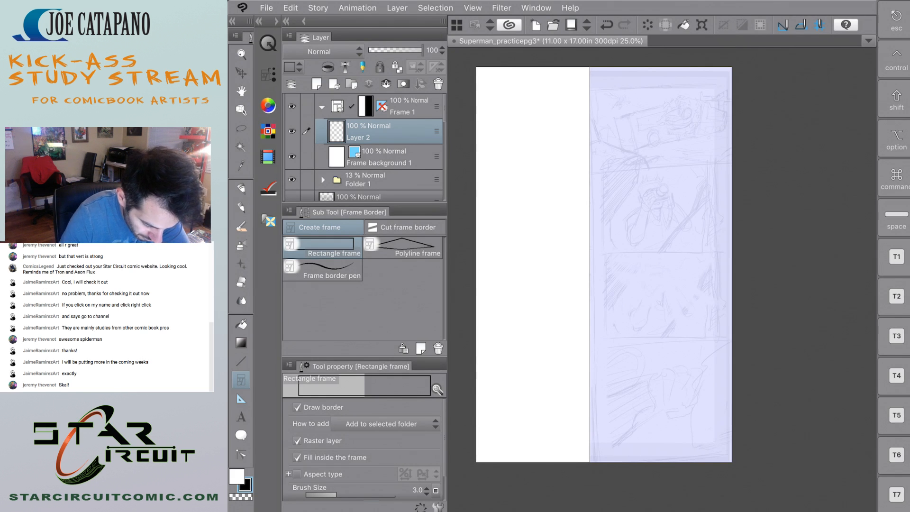
click(317, 84)
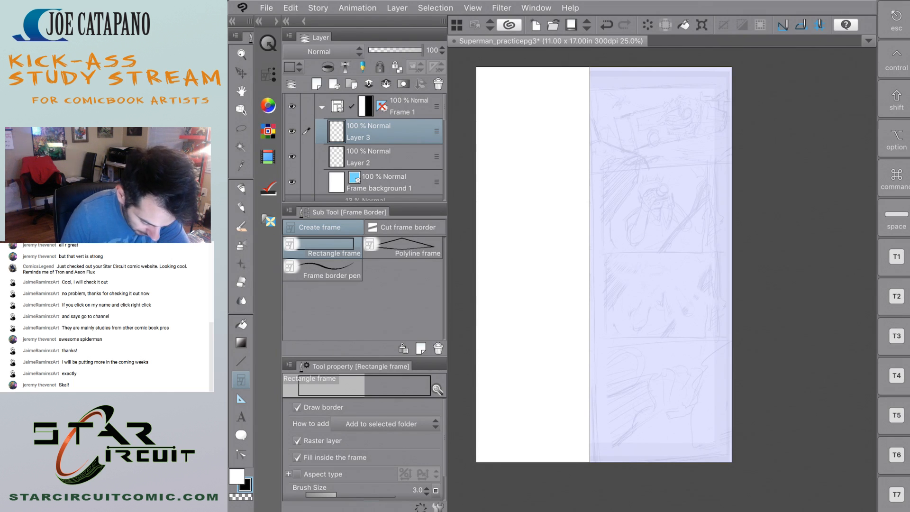
Try to divide the left column frame horizontally near its lower end with Divide frame border, and undo the cut.
click(406, 227)
click(380, 157)
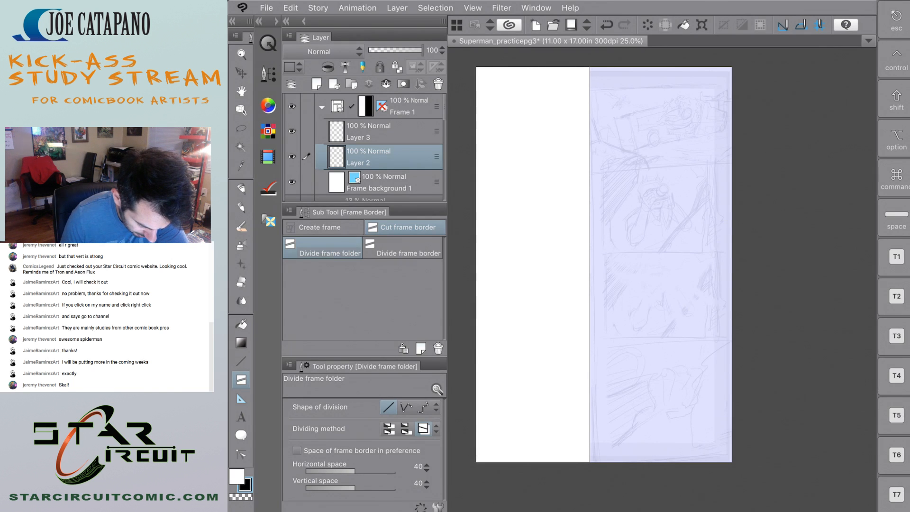
click(403, 248)
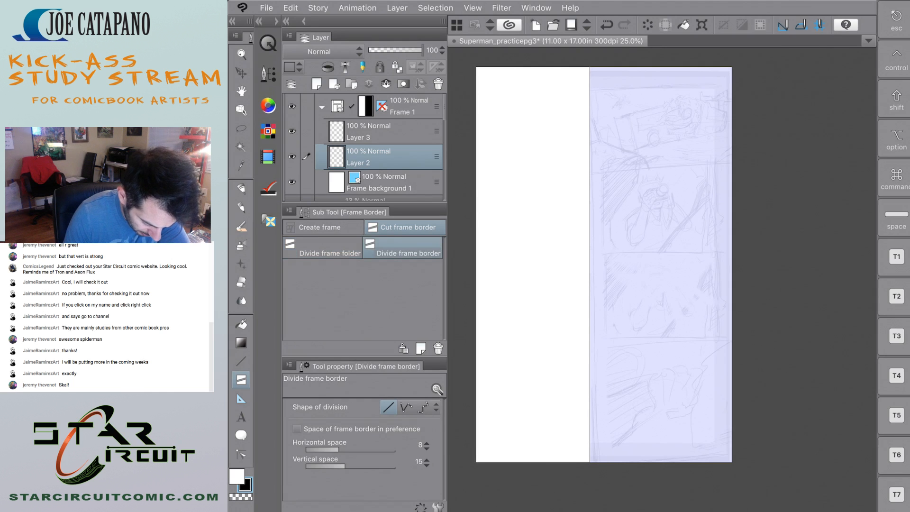
click(323, 249)
click(402, 249)
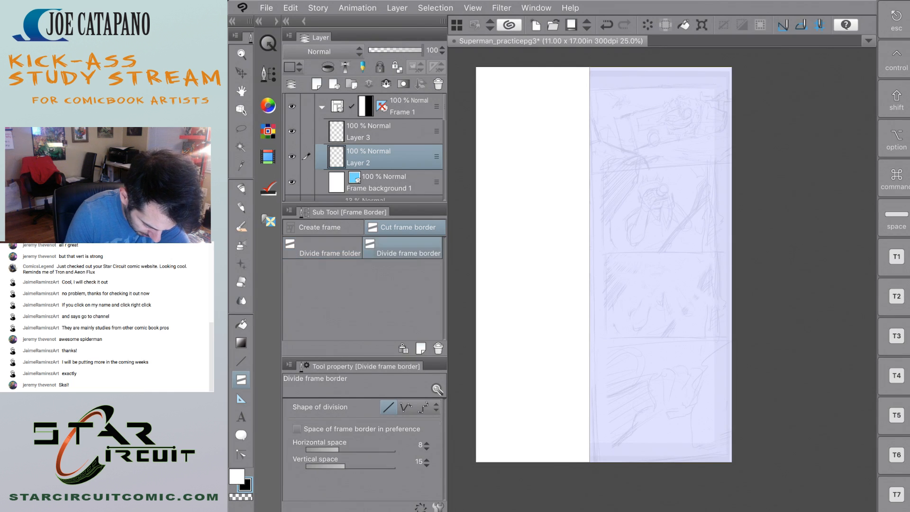
click(323, 249)
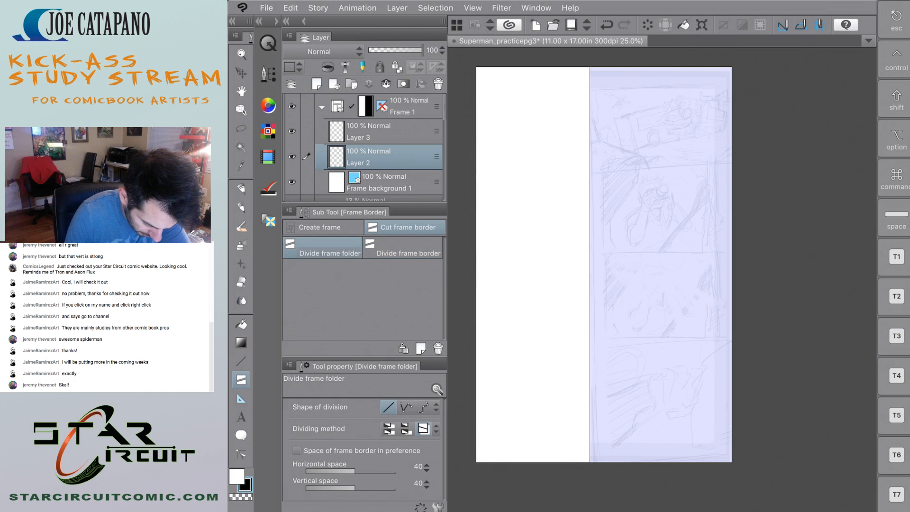
click(402, 248)
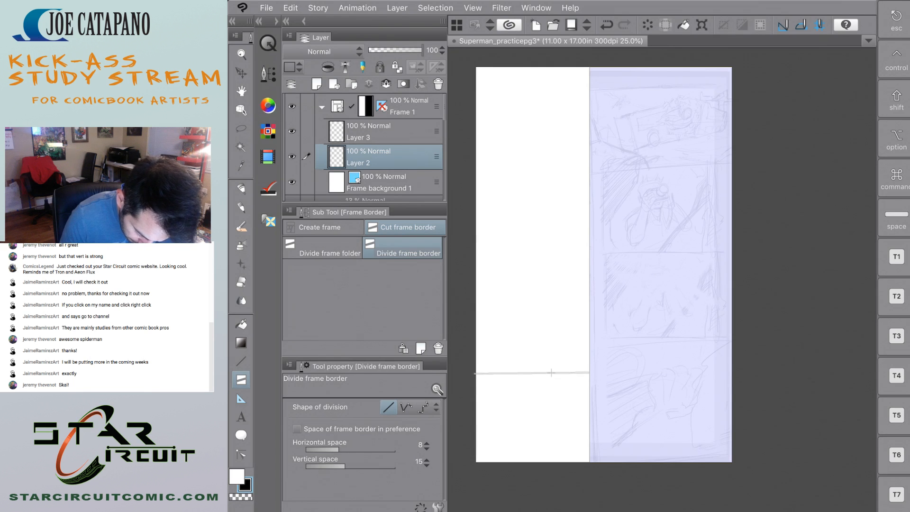
click(547, 372)
key(ctrl+z)
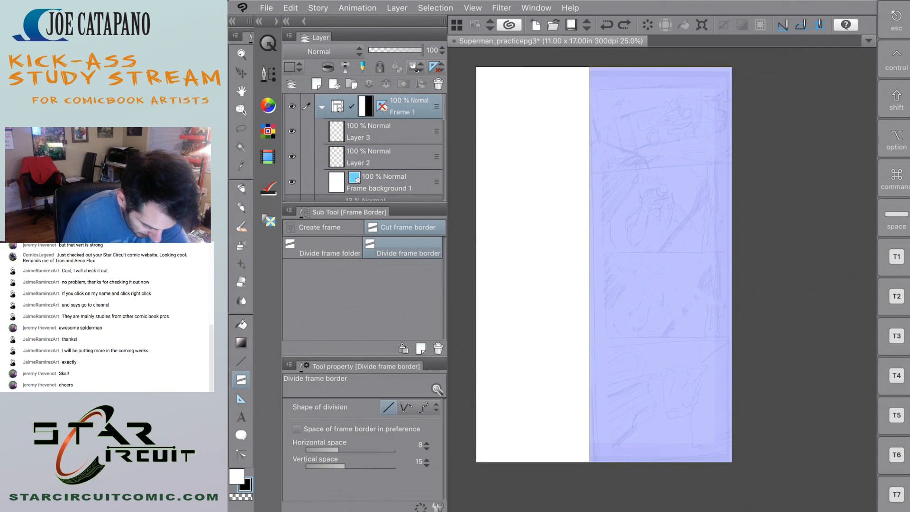
Add a tall rectangle frame for the right column inside Frame 1, enclosing its four stacked panel sketches.
click(379, 132)
click(323, 227)
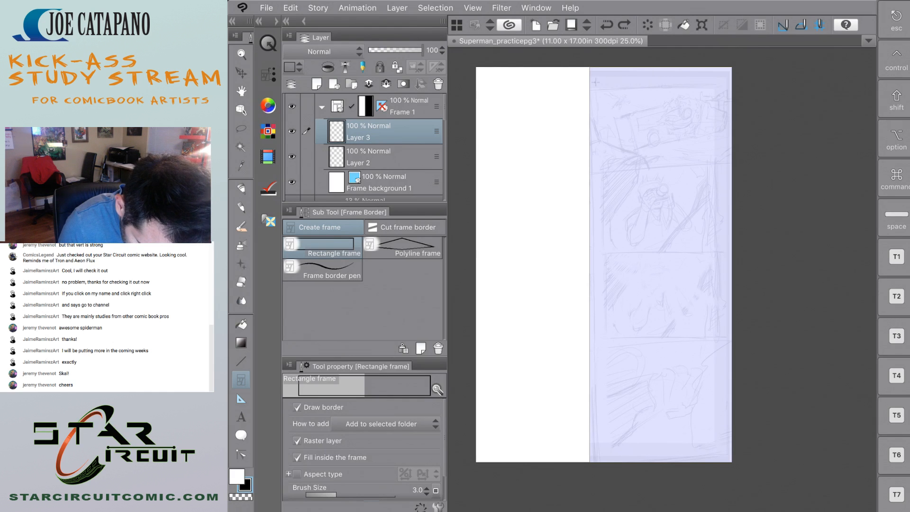
drag(596, 82, 722, 451)
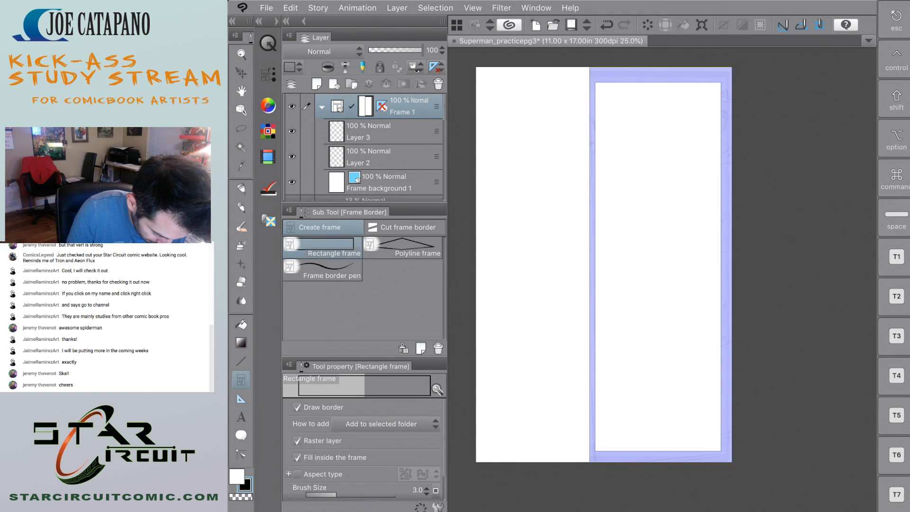
Move the faded Folder 1 above Frame 1 so the rough sketch shows over the frames.
click(406, 228)
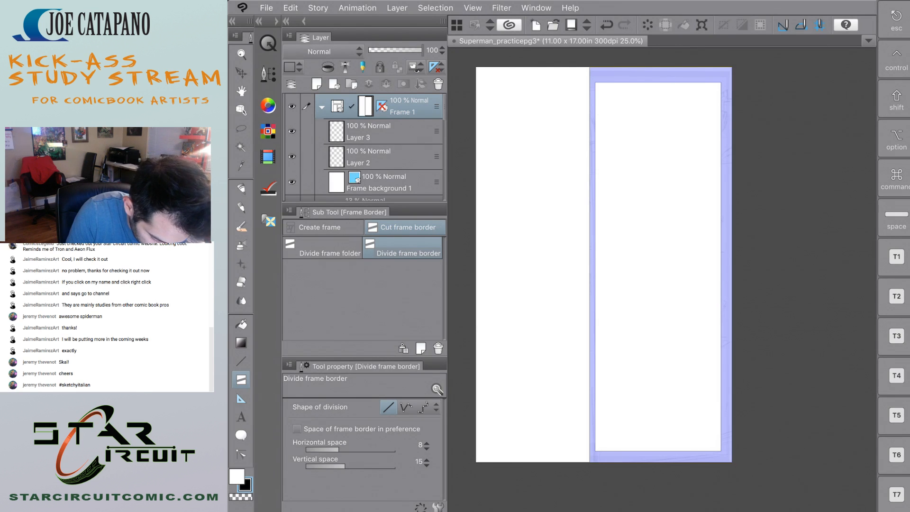
scroll(365, 147, down, 3)
drag(356, 163, 365, 100)
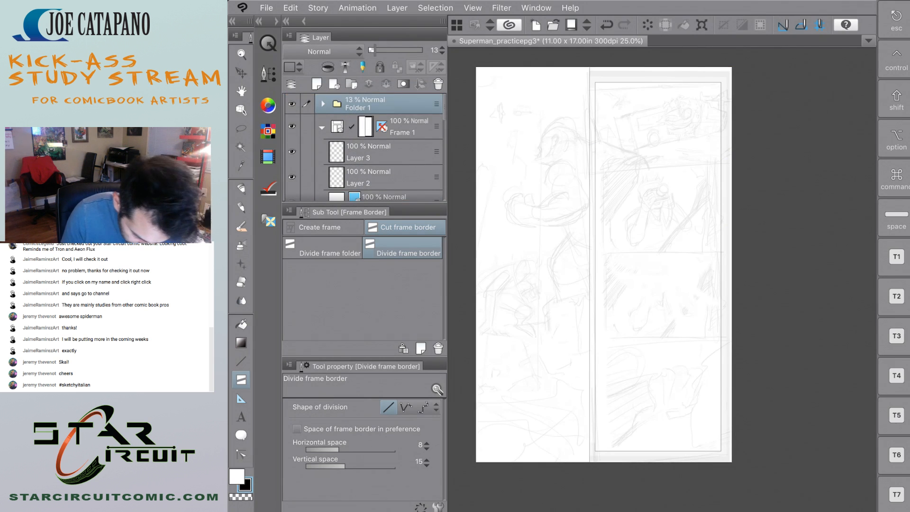
Try a horizontal division of the right column frame below the top panel sketch, and undo it.
click(380, 152)
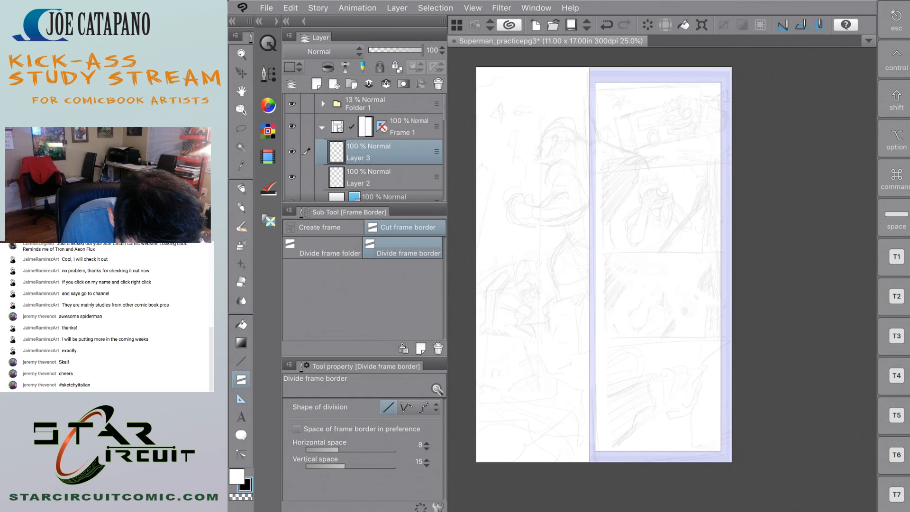
drag(690, 178, 628, 179)
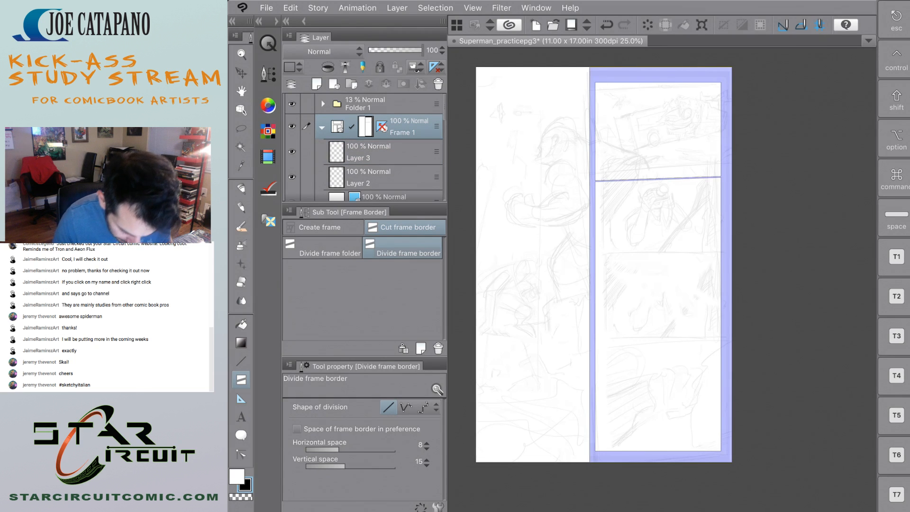
key(super+z)
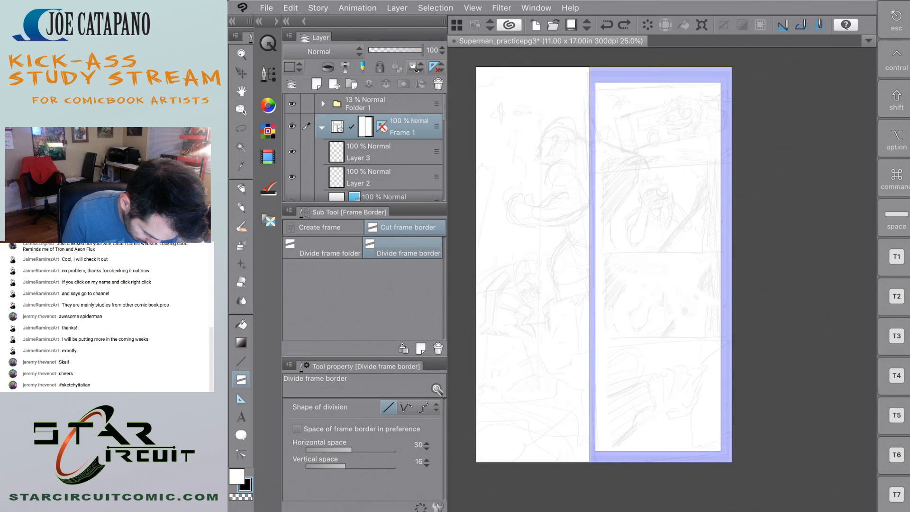
Set the Divide frame border gutter to 30 horizontal space and 30 vertical space.
click(427, 459)
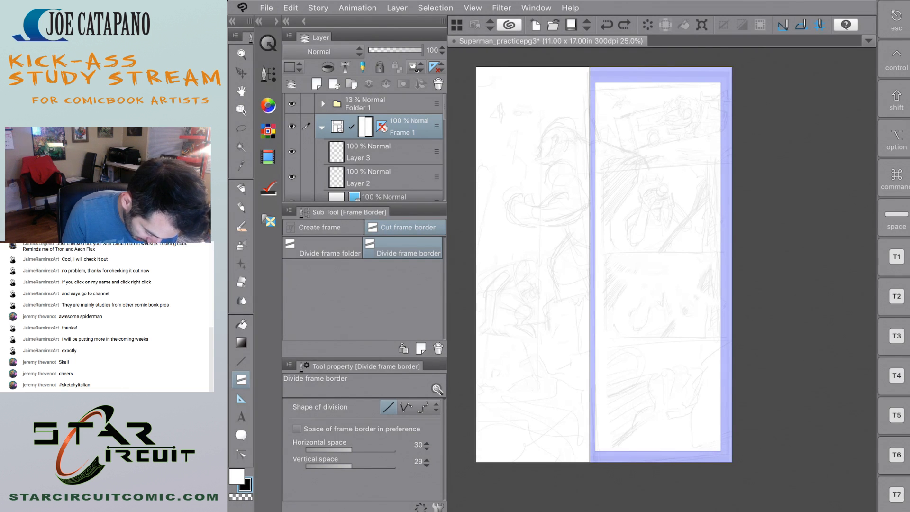
click(426, 459)
click(426, 465)
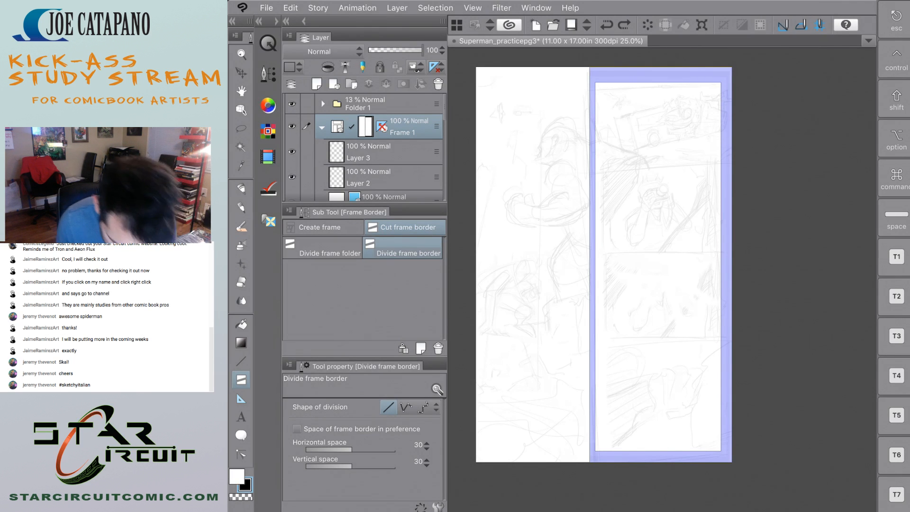
Divide the right column frame with a level cut just below the top panel sketch, undoing a cut placed too high.
drag(734, 163, 687, 172)
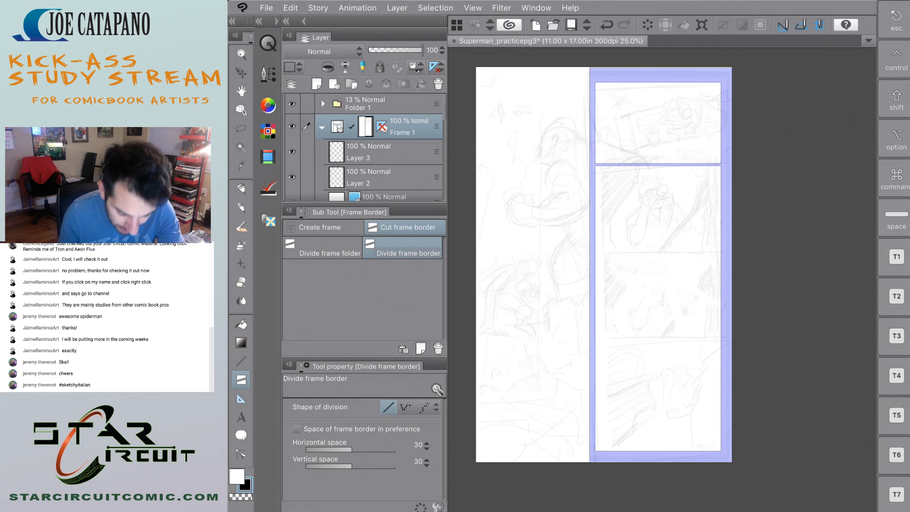
key(ctrl+z)
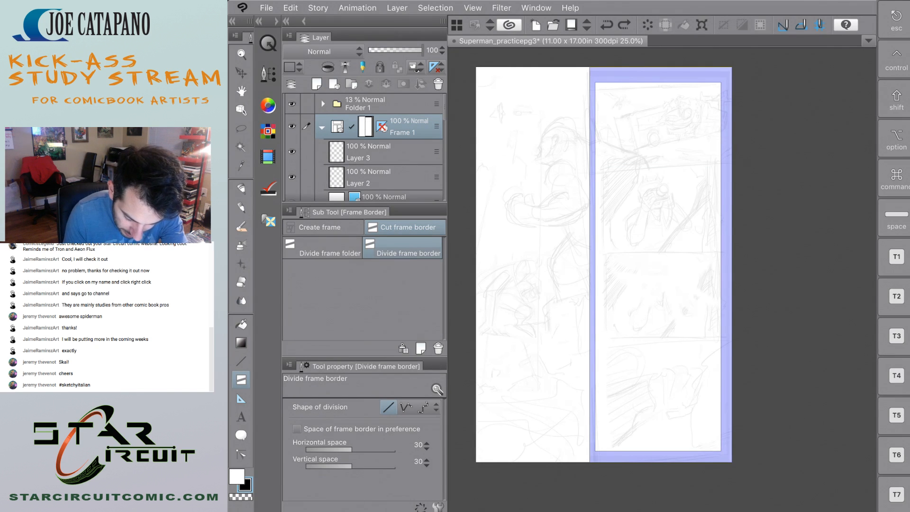
drag(722, 176, 613, 182)
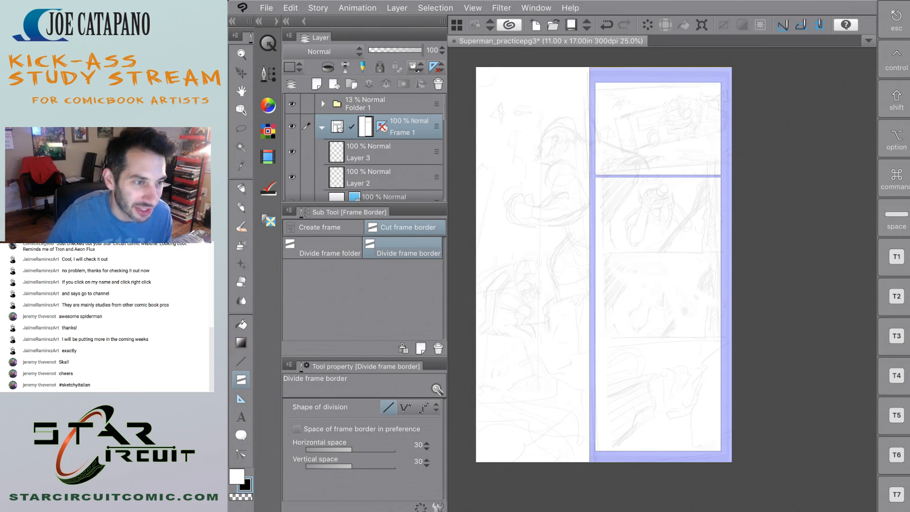
Split the rest of the right column with two more level cuts, below the second panel sketch and near the third's lower edge.
key(shift)
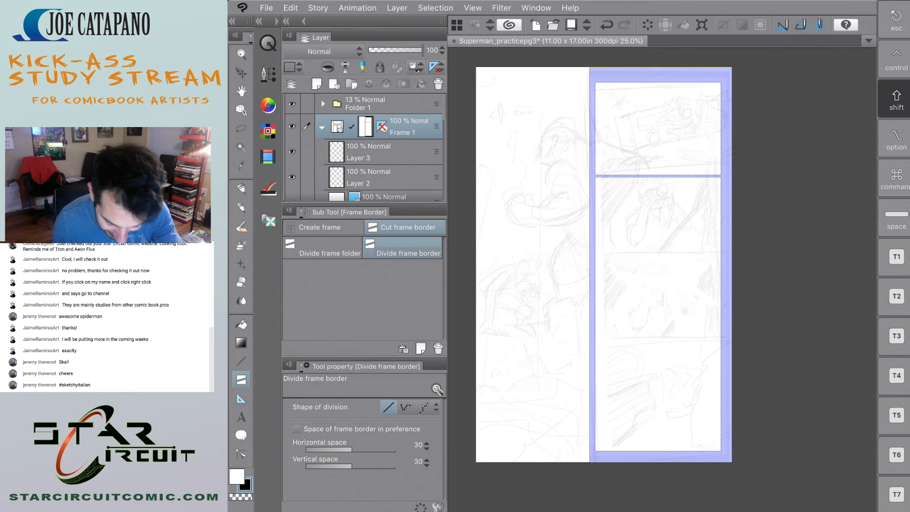
key(shift)
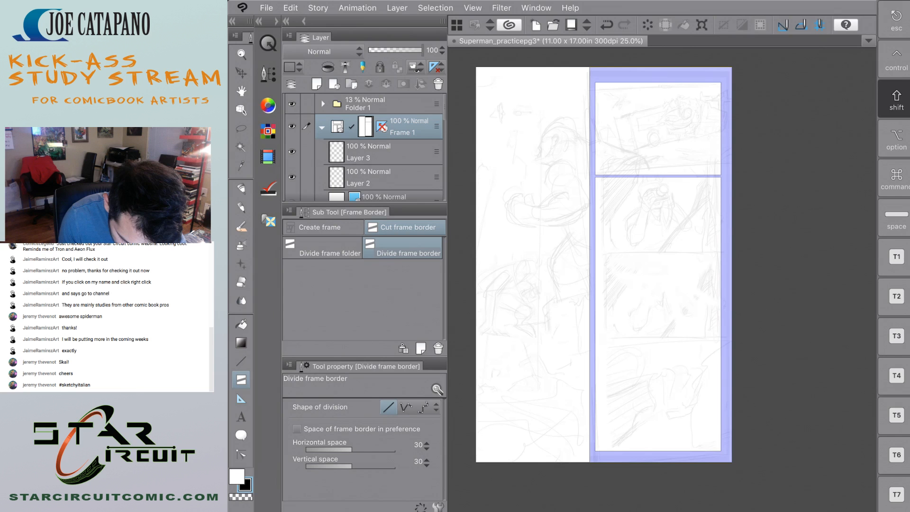
drag(720, 256, 609, 266)
key(shift)
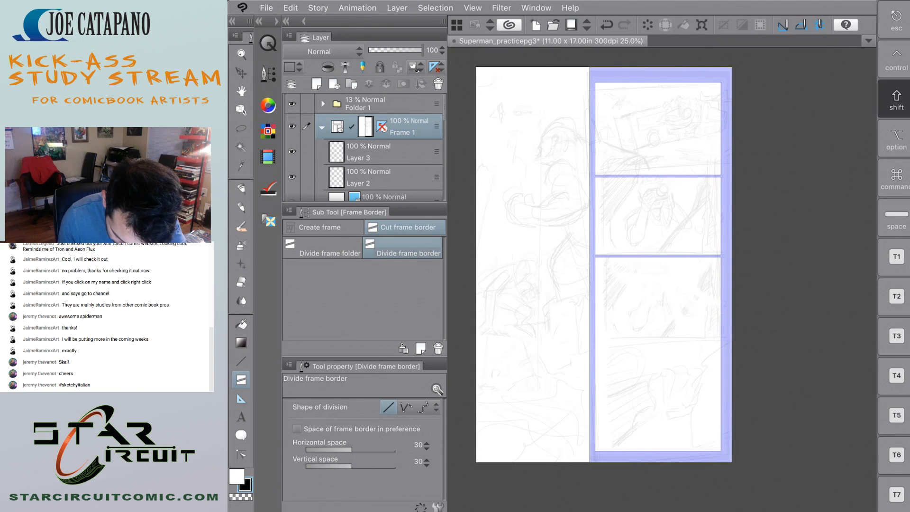
drag(716, 327, 591, 359)
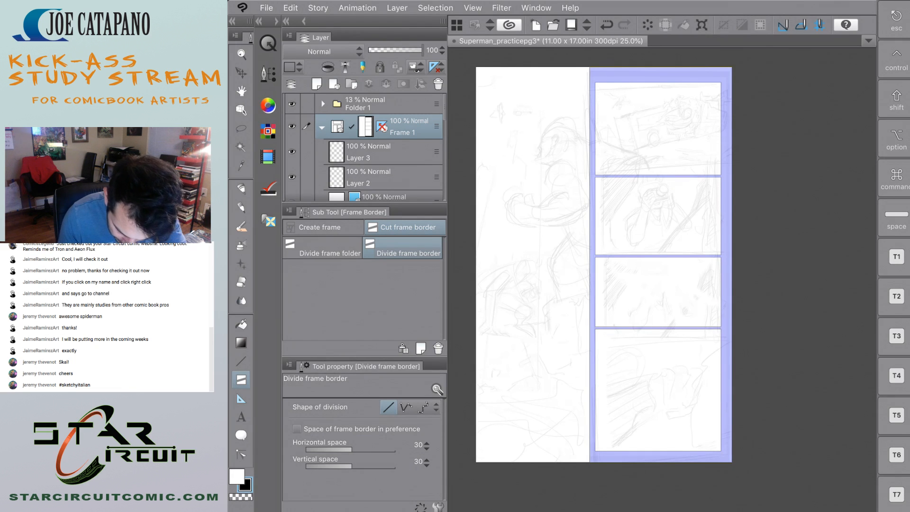
Try different heights for the level cut between the third and fourth panels of the right column, undoing between attempts.
key(ctrl+z)
key(shift)
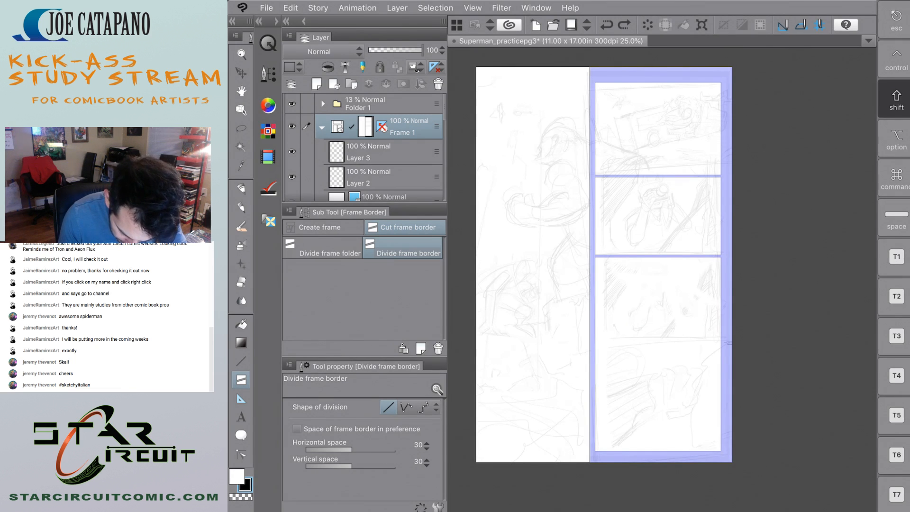
drag(729, 342, 585, 372)
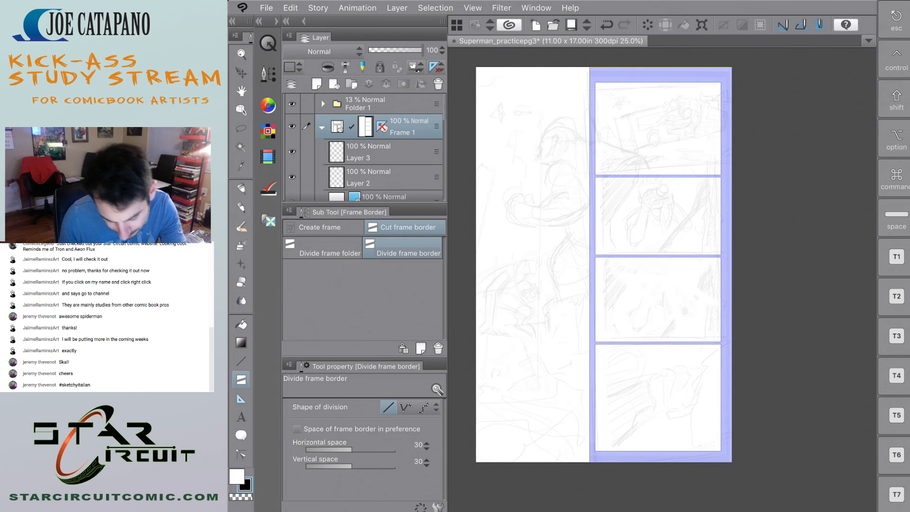
key(ctrl+z)
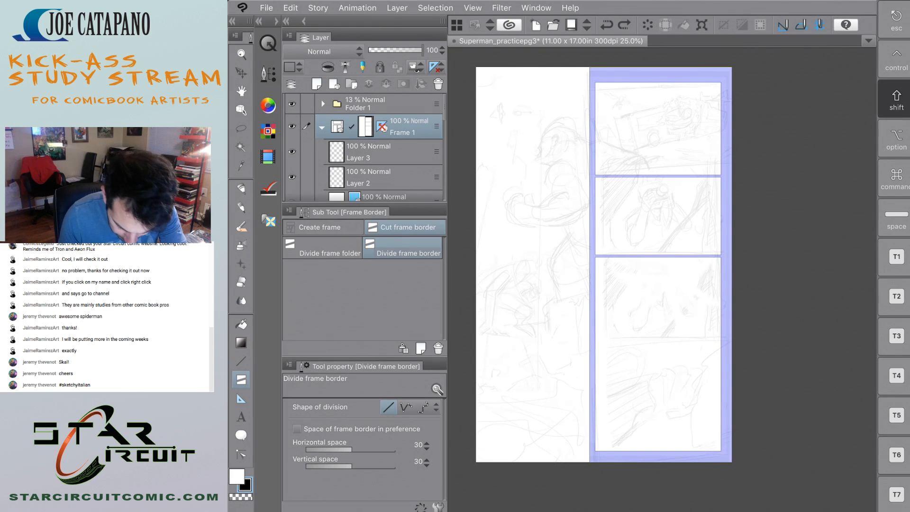
key(ctrl+shift+z)
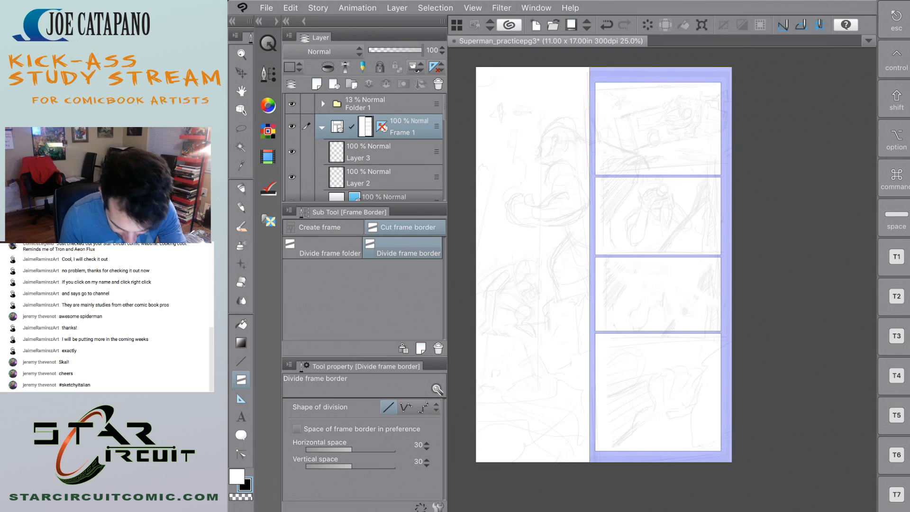
key(ctrl+z)
key(ctrl+shift+z)
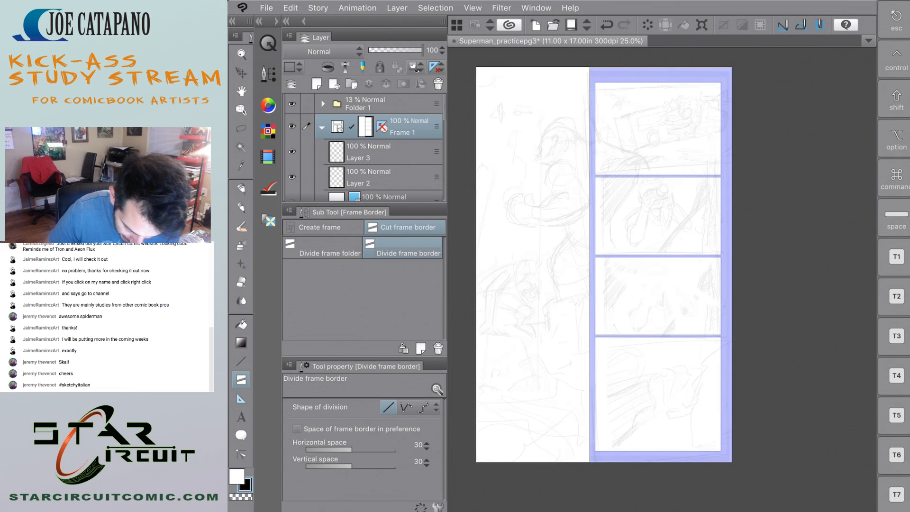
Undo all the level cuts in the right column frame, back to a single tall frame over the rough layout.
key(super+z)
key(super+z)
key(super+z)
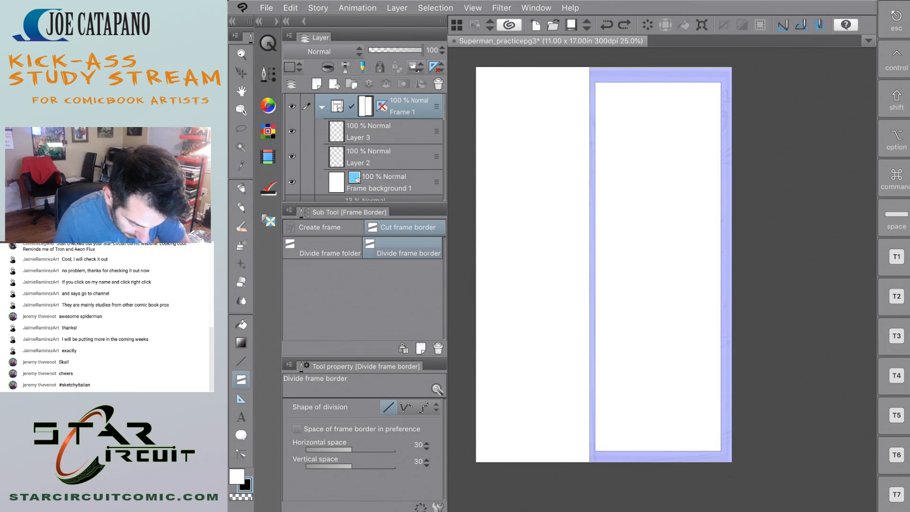
key(ctrl+z)
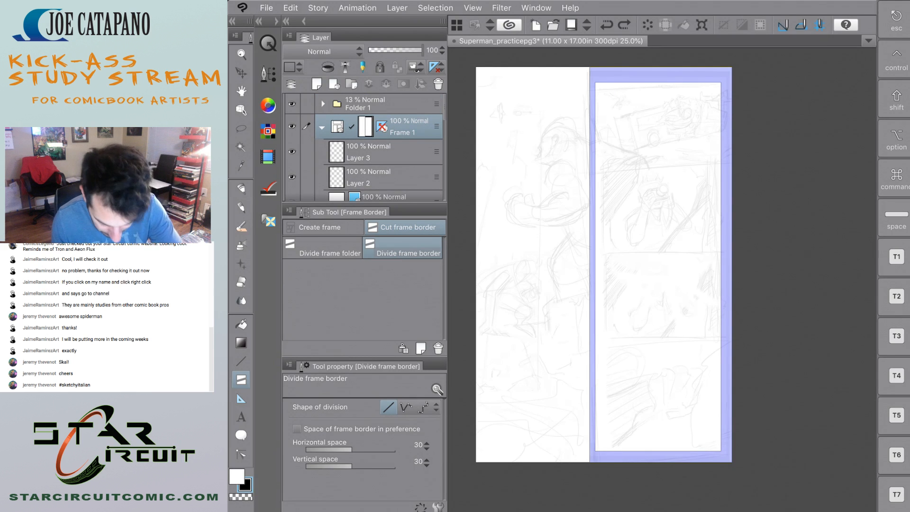
Divide the right column frame from the bottom up with three level cuts, just below the third, second and top panel sketches.
key(shift)
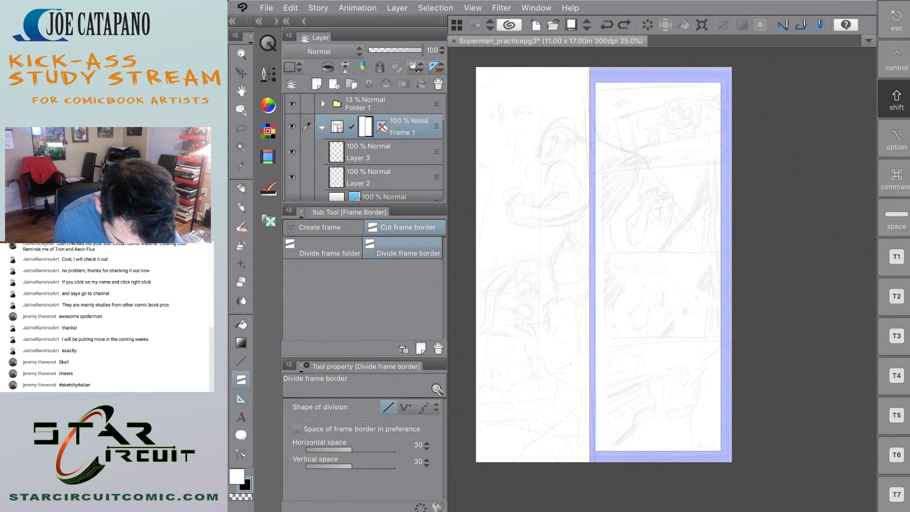
drag(597, 353, 603, 373)
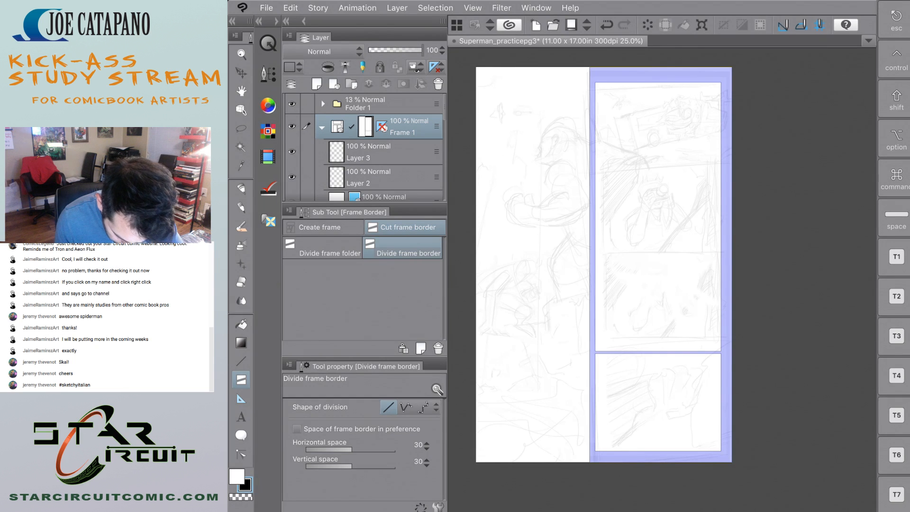
key(shift)
drag(596, 265, 606, 298)
key(shift)
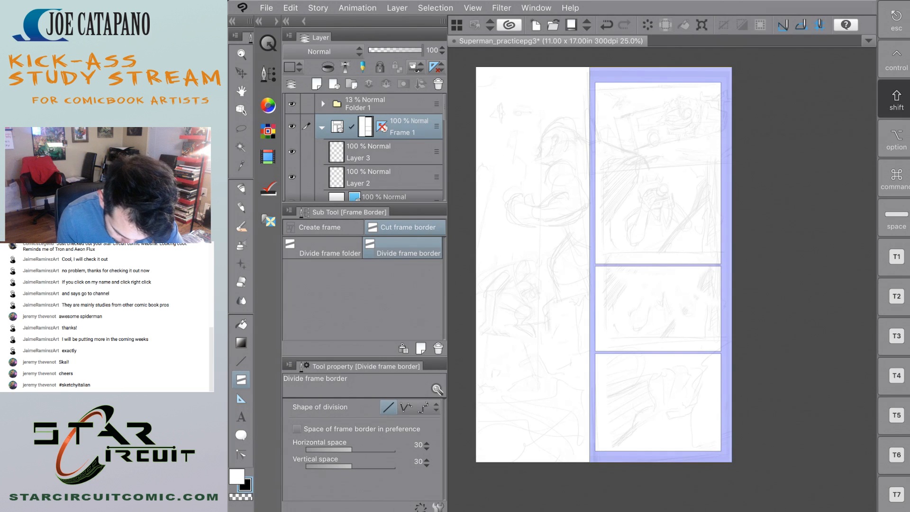
drag(605, 178, 683, 179)
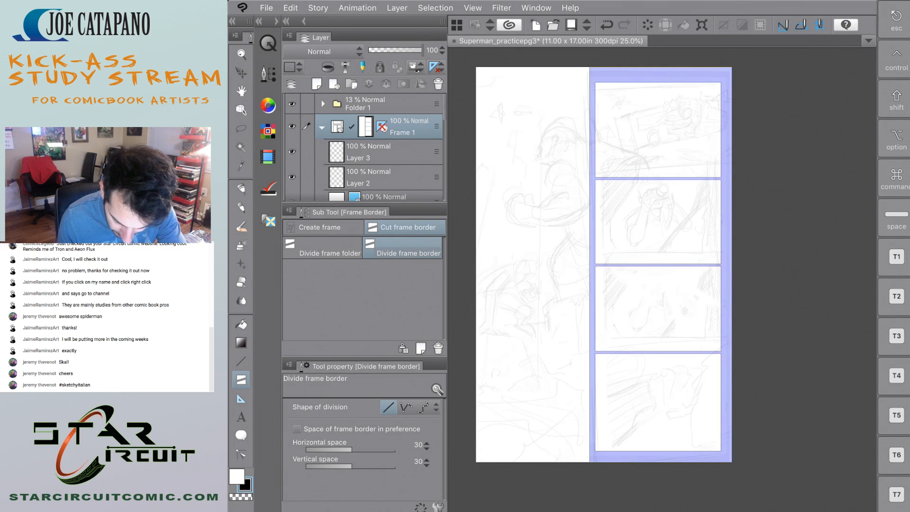
Undo the two upper cuts of the right column and remake them slightly lower, making the middle panels nearly equal in height.
key(super+z)
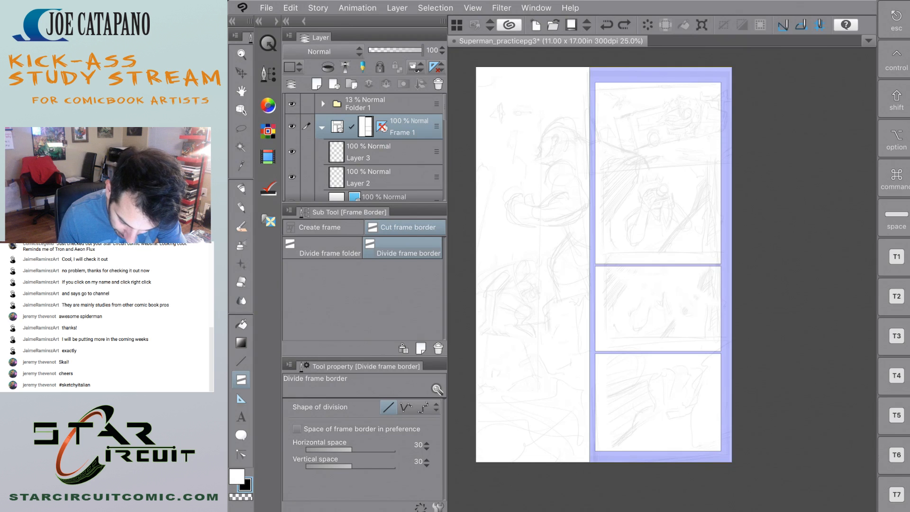
key(super+z)
key(shift+super+z)
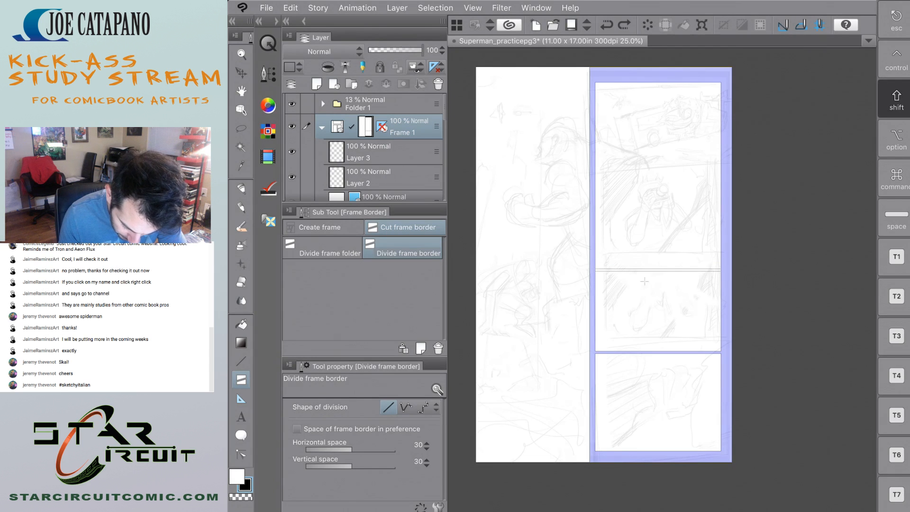
key(shift)
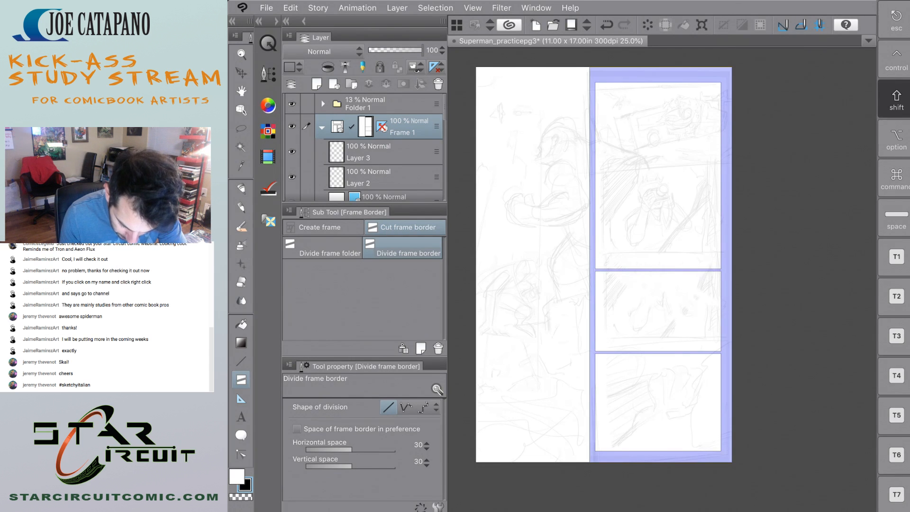
drag(730, 195, 592, 195)
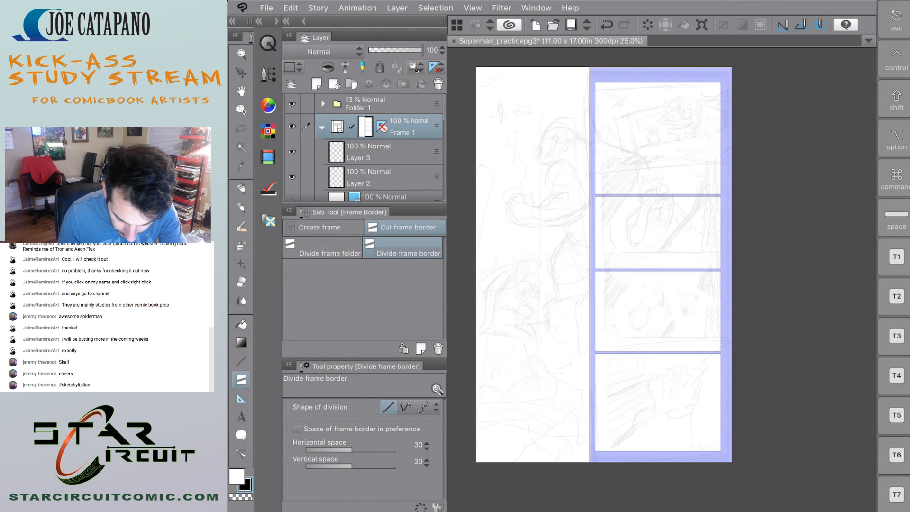
key(super+z)
drag(729, 191, 592, 190)
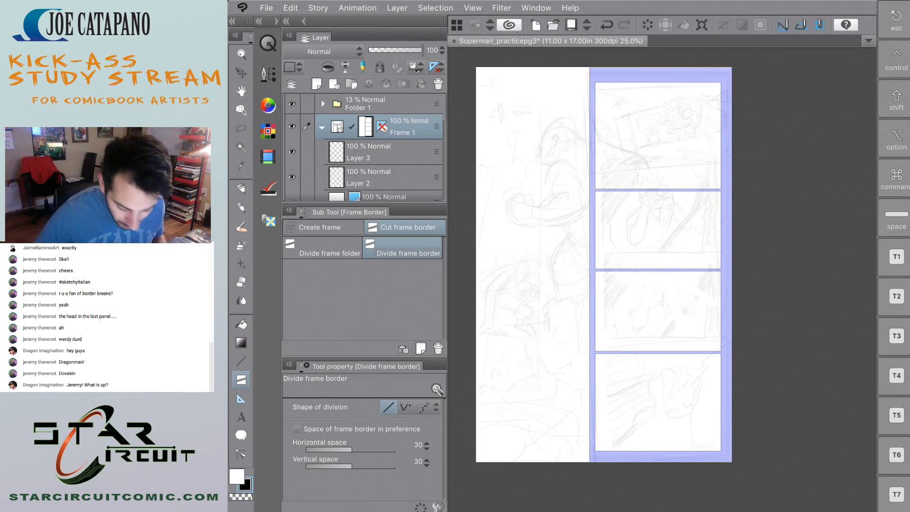
Add a new layer above the faded rough layout folder and make it active for drawing with the Pencil tool.
click(379, 103)
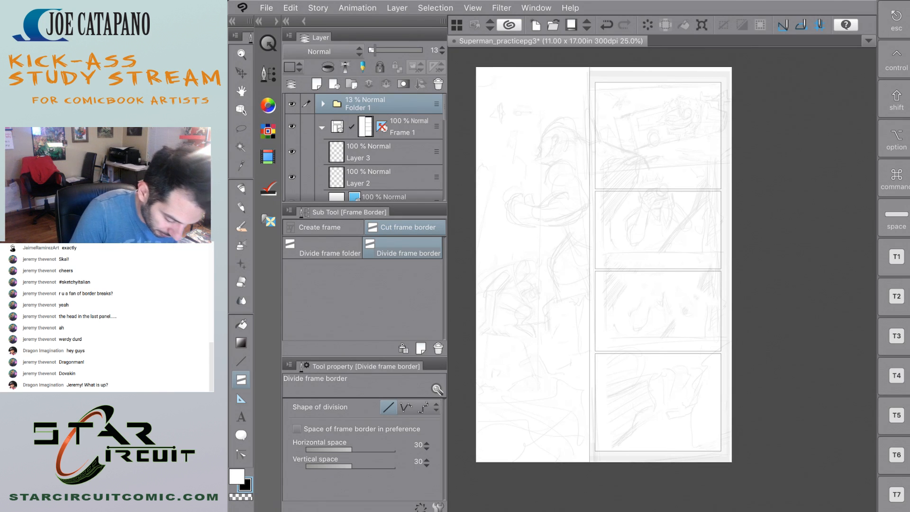
key(p)
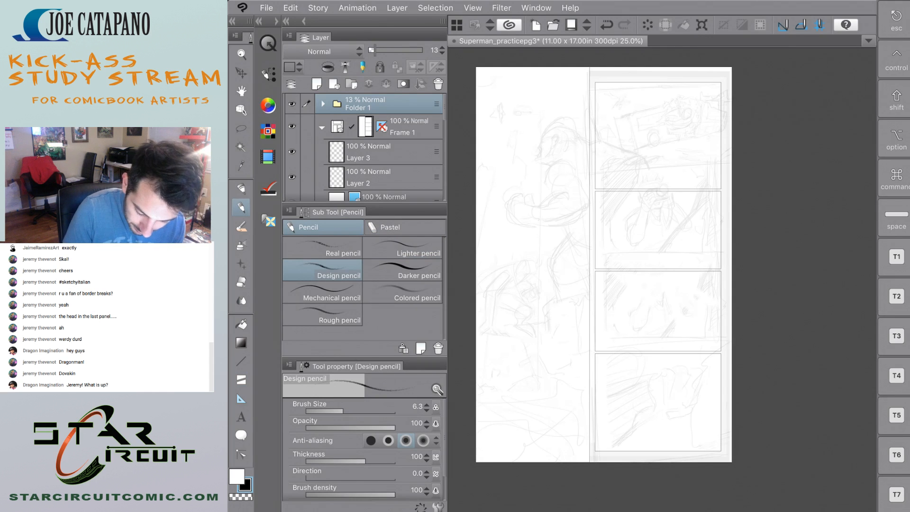
drag(894, 139, 909, 139)
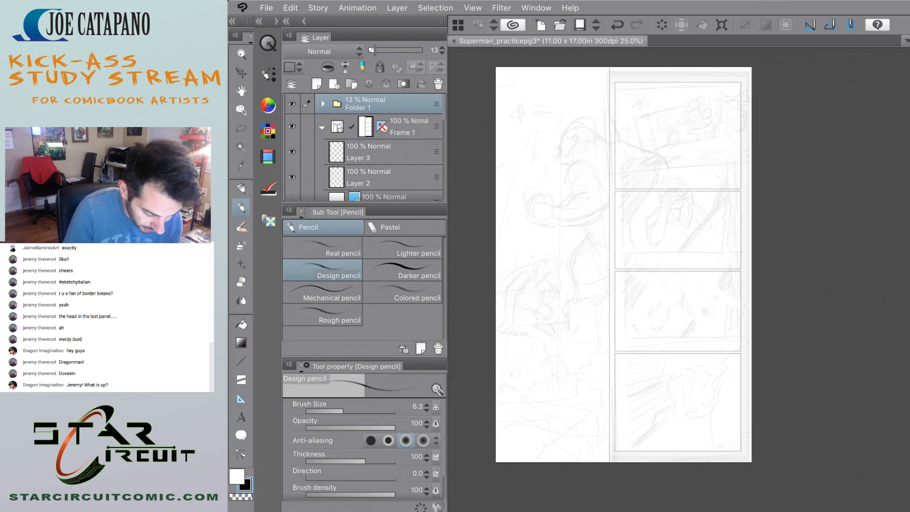
click(317, 85)
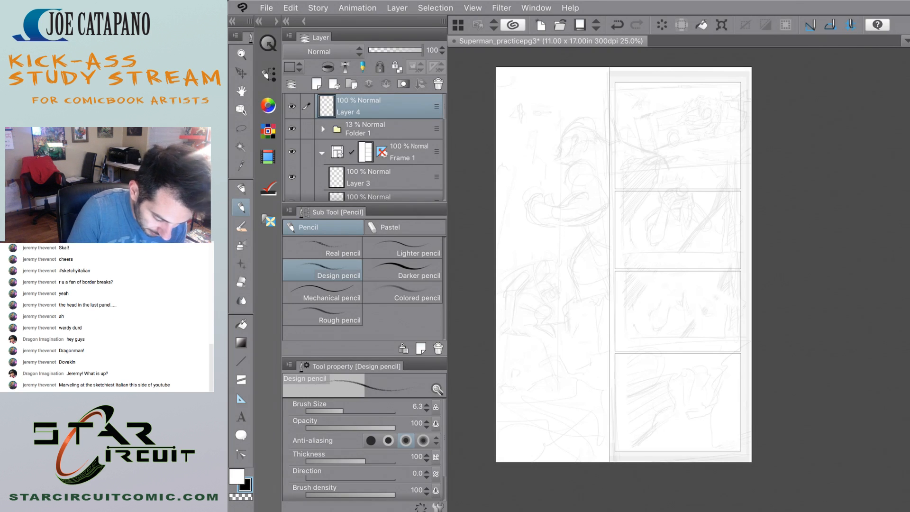
click(379, 129)
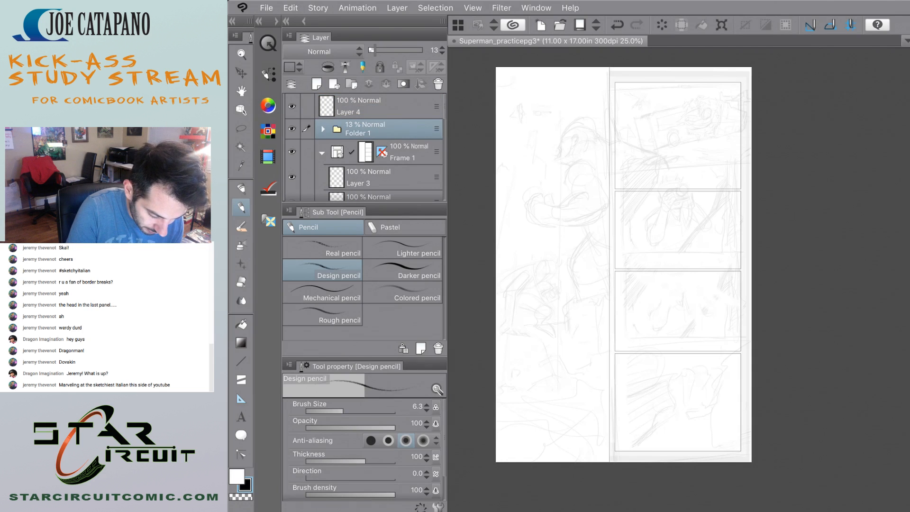
click(379, 106)
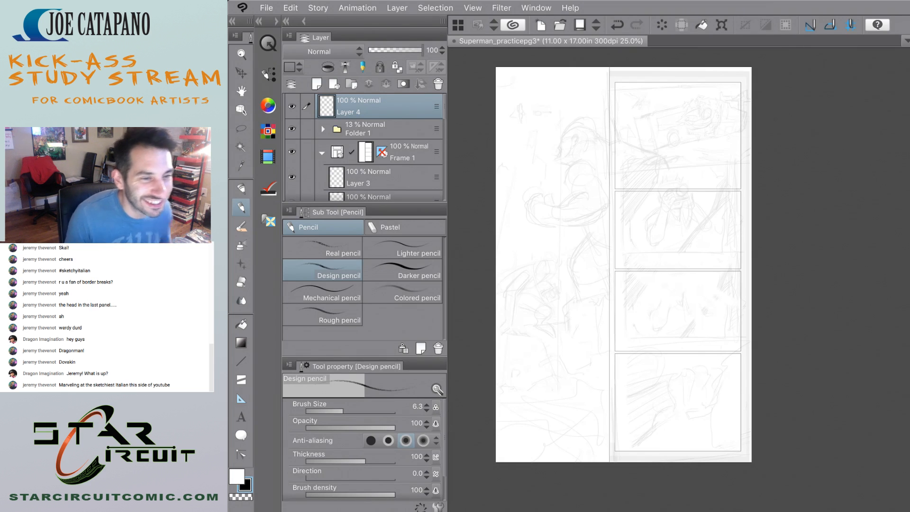
Examine the rough sketches in the tall left panel and the four stacked right panels up close and as a whole.
scroll(624, 265, up, 3)
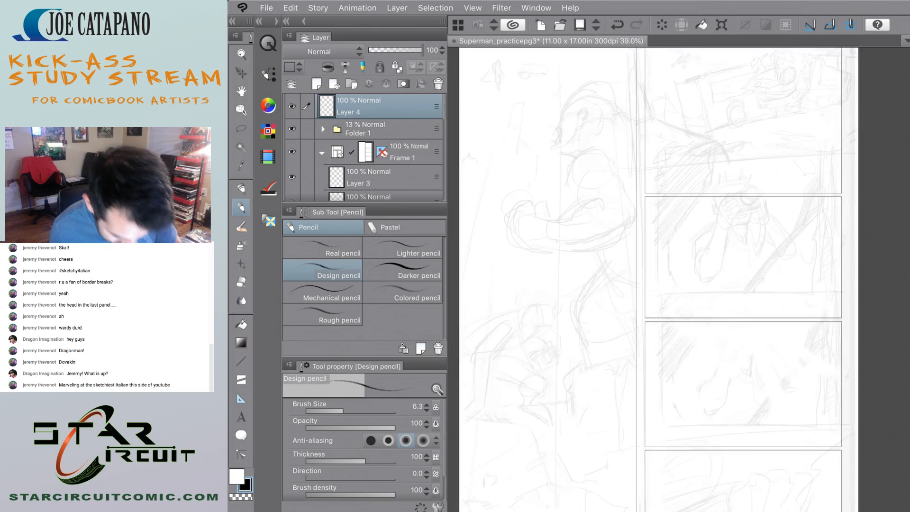
scroll(521, 302, up, 1)
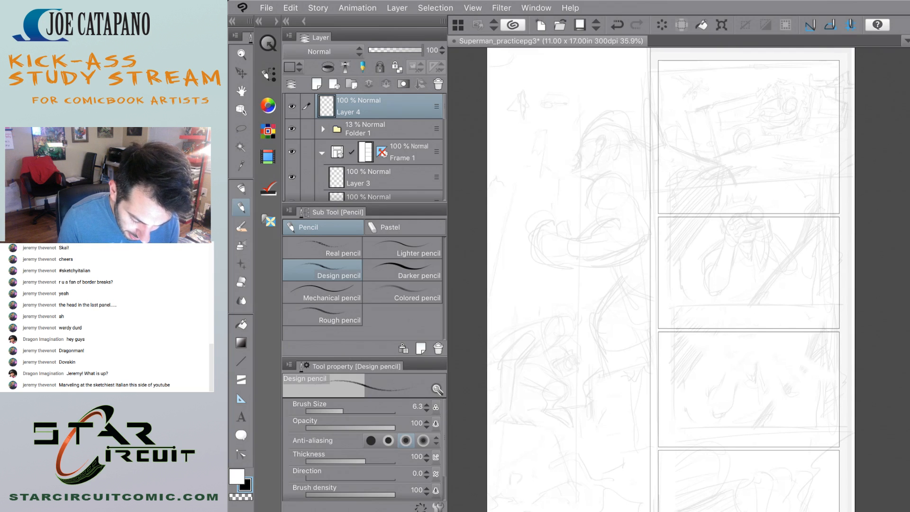
scroll(679, 280, down, 3)
scroll(679, 280, up, 2)
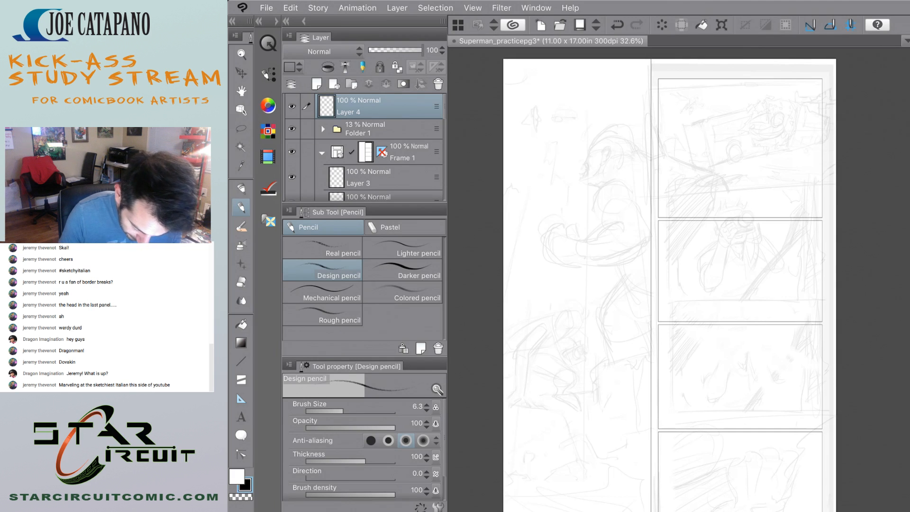
scroll(679, 279, up, 3)
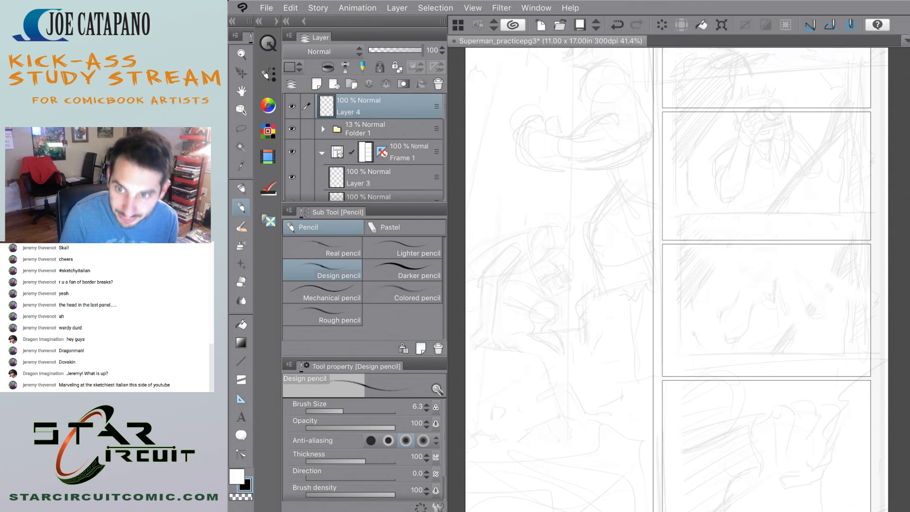
scroll(676, 280, down, 3)
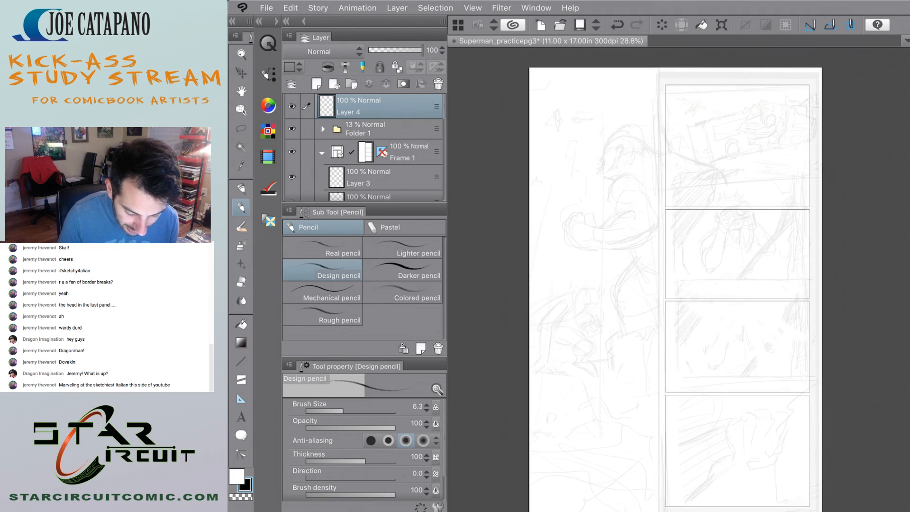
scroll(676, 280, down, 1)
scroll(676, 279, up, 1)
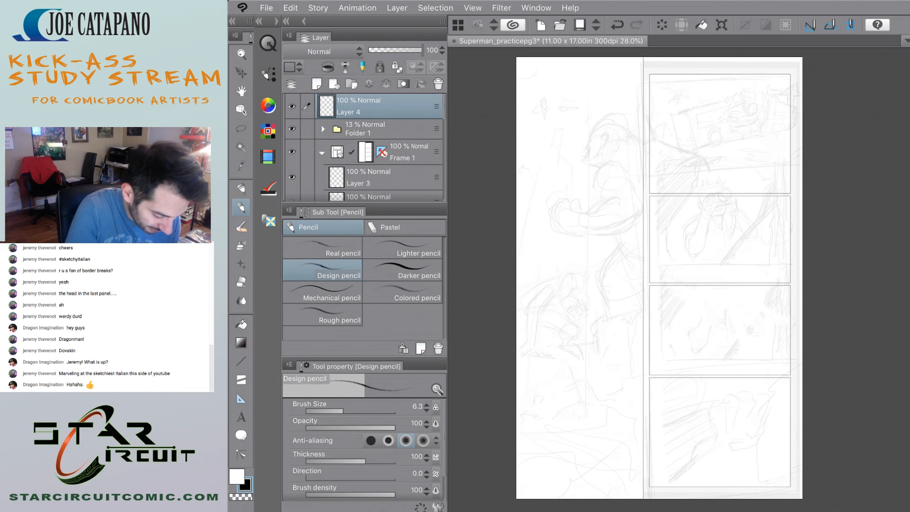
Set the drawing colour to red and choose the Darker pencil.
key(x)
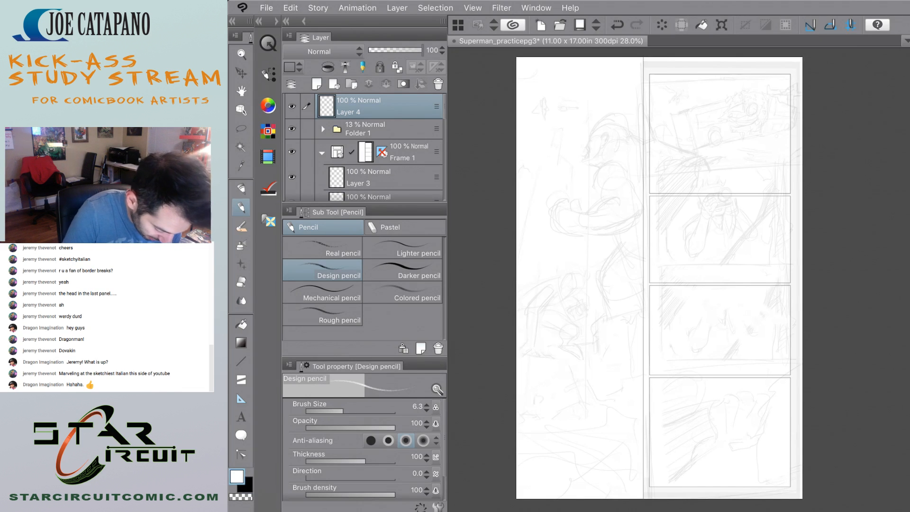
double_click(236, 476)
drag(451, 112, 455, 99)
click(579, 77)
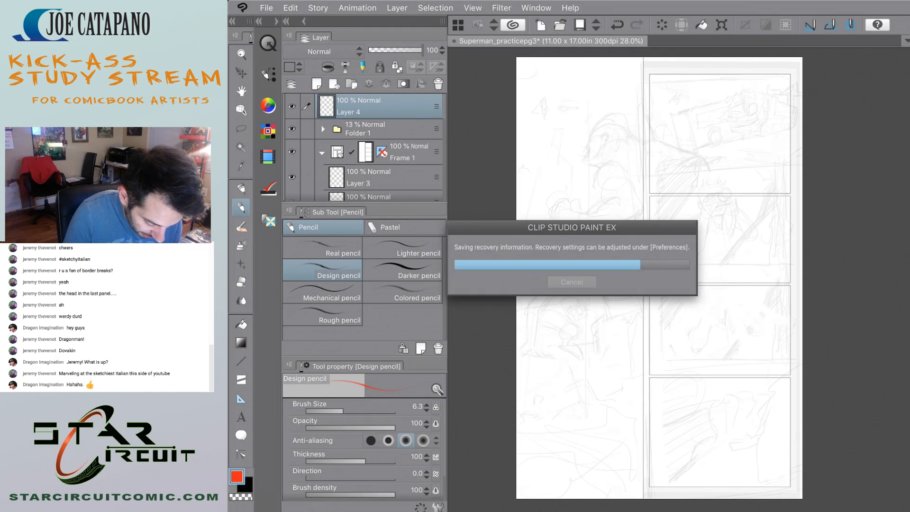
click(402, 270)
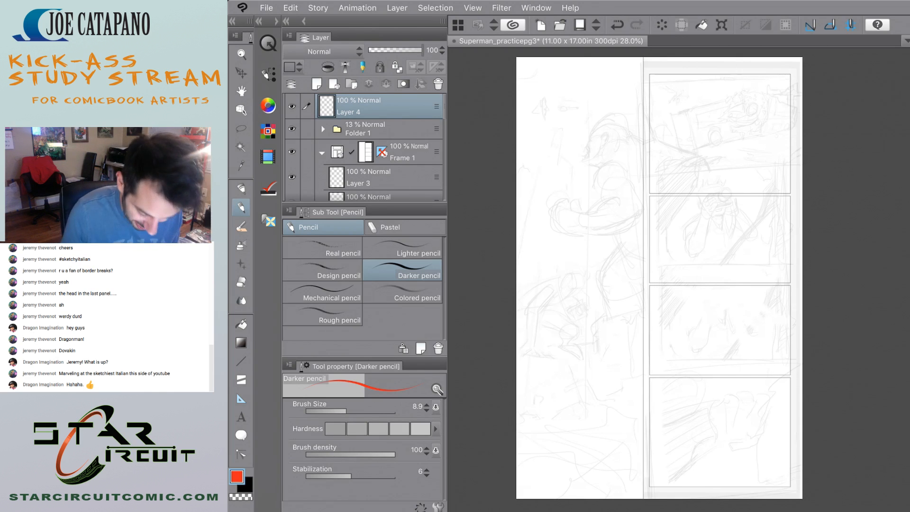
Circle the tall panel's small upper-left figure twice in red and draw flow curves winding down through the large figures and back up.
drag(545, 86, 531, 93)
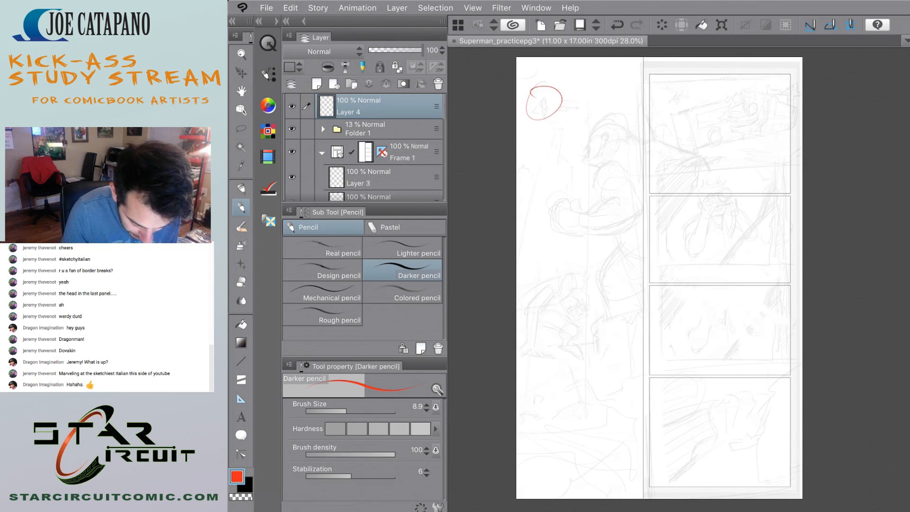
drag(557, 135, 527, 92)
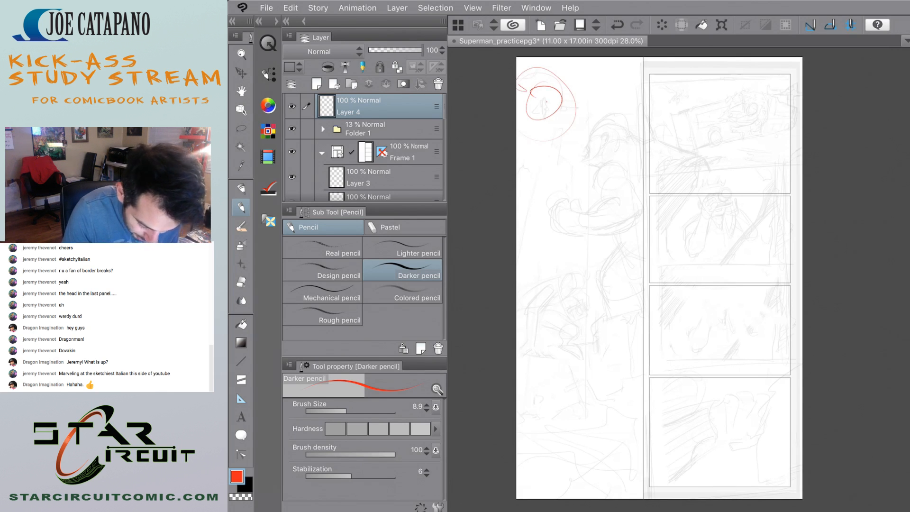
mouse_move(552, 102)
mouse_down()
mouse_move(599, 143)
mouse_move(611, 204)
mouse_move(565, 229)
mouse_move(587, 334)
mouse_up()
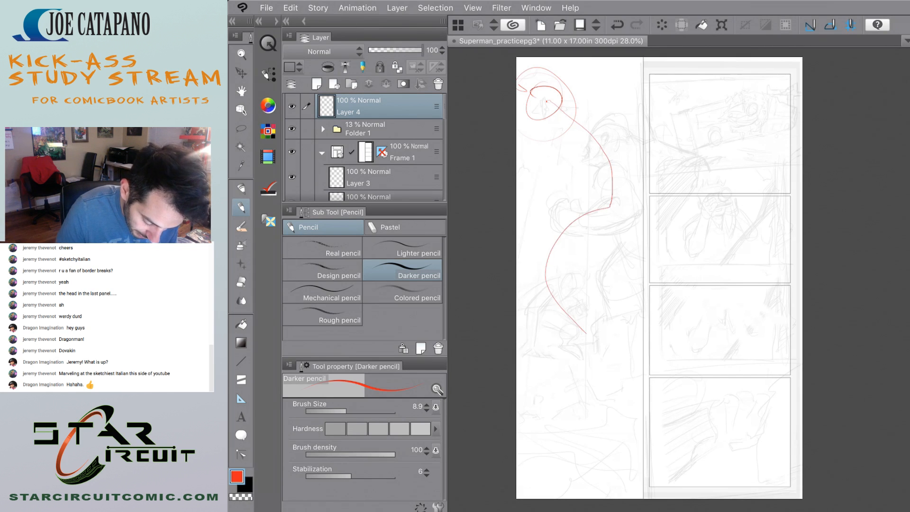
mouse_move(616, 403)
mouse_down()
mouse_move(592, 436)
mouse_move(539, 418)
mouse_up()
mouse_move(615, 434)
mouse_down()
mouse_move(543, 421)
mouse_move(532, 349)
mouse_move(539, 306)
mouse_move(565, 275)
mouse_up()
drag(607, 236, 552, 295)
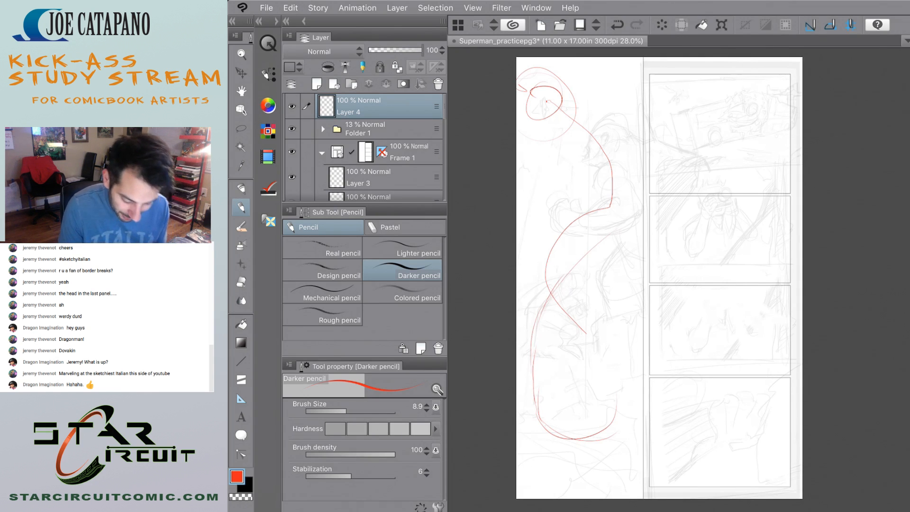
Undo all the red circles and flow curves drawn over the tall left panel.
key(ctrl+z)
key(ctrl+z)
key(ctrl+z)
key(ctrl+z)
key(ctrl+z)
key(ctrl+z)
key(ctrl+z)
key(ctrl+z)
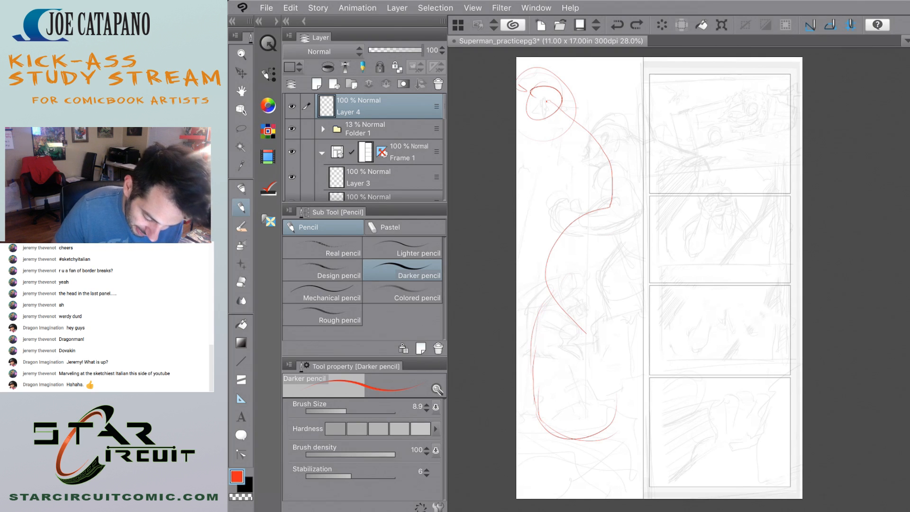
key(ctrl+z)
key(ctrl+z)
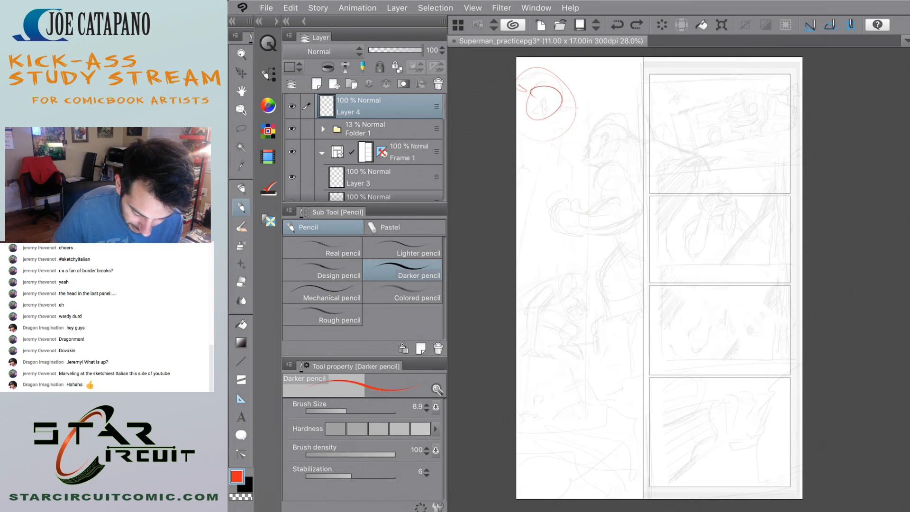
key(ctrl+z)
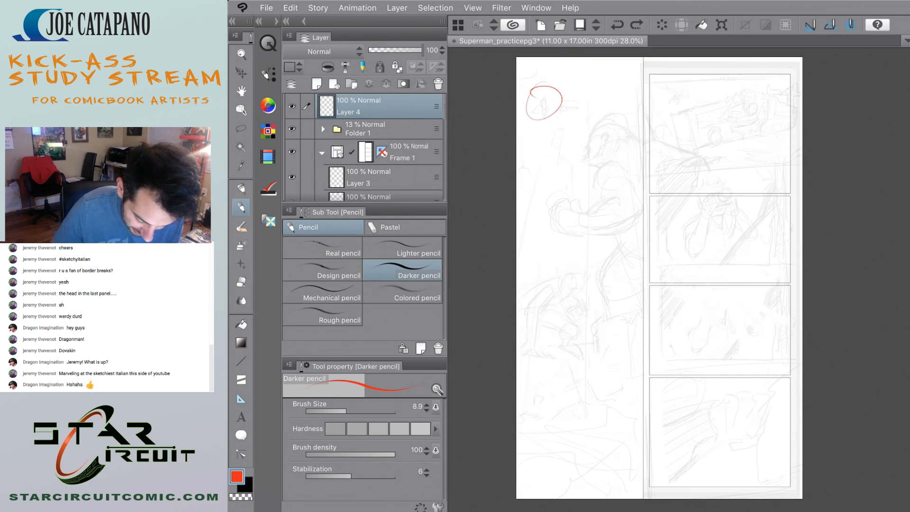
key(ctrl+z)
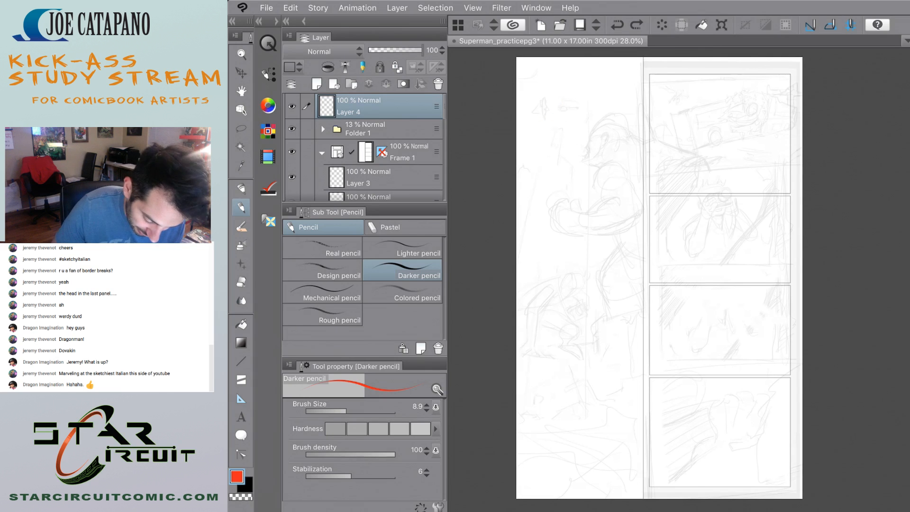
Try a red figure-eight flow curve winding down through the tall panel's figures and back up, and undo it.
mouse_move(540, 102)
mouse_down()
mouse_move(610, 144)
mouse_move(553, 251)
mouse_move(606, 360)
mouse_move(564, 336)
mouse_move(579, 249)
mouse_up()
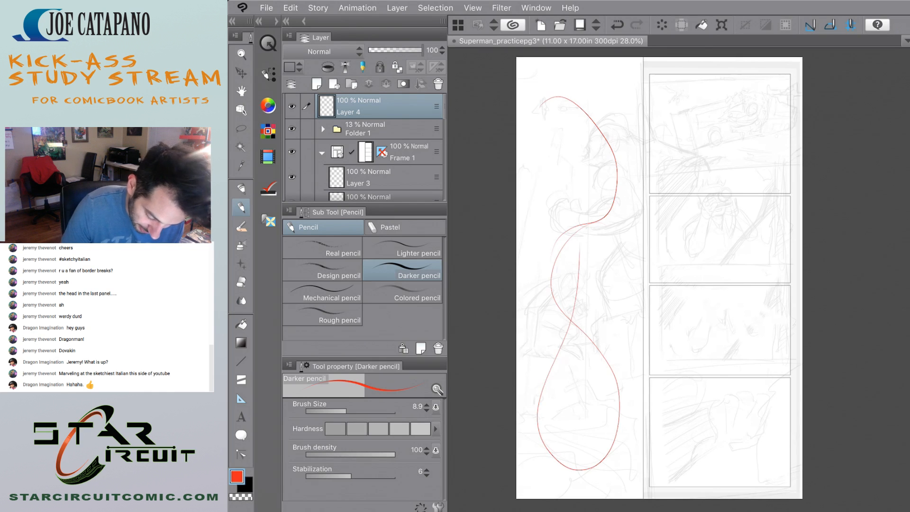
key(ctrl+z)
key(ctrl+z)
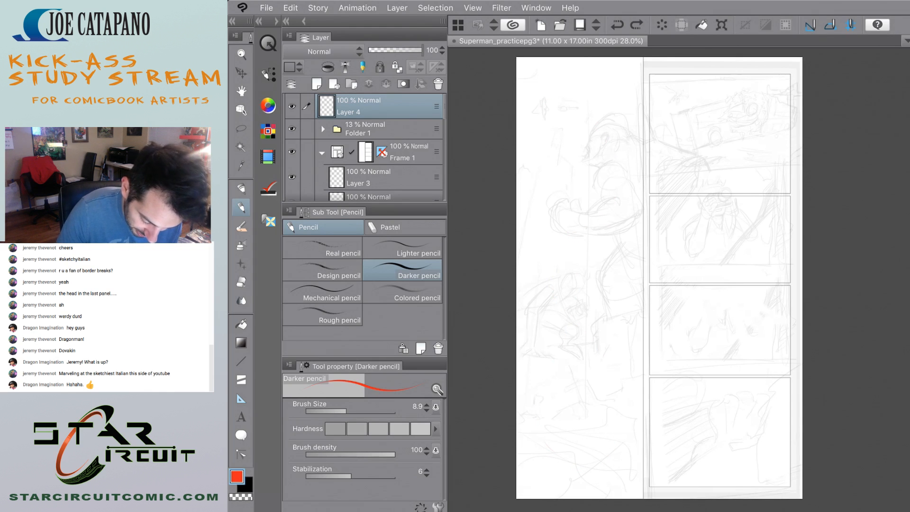
drag(524, 332, 598, 414)
key(ctrl+z)
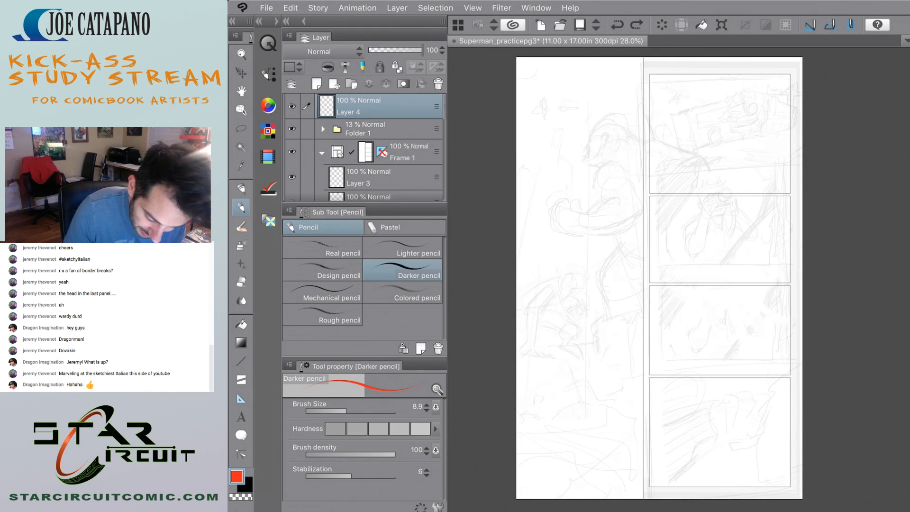
Try red curves running from the large figure's head into the first stacked panel, and undo them.
mouse_move(587, 142)
mouse_down()
mouse_move(621, 121)
mouse_move(673, 144)
mouse_up()
drag(612, 123, 730, 156)
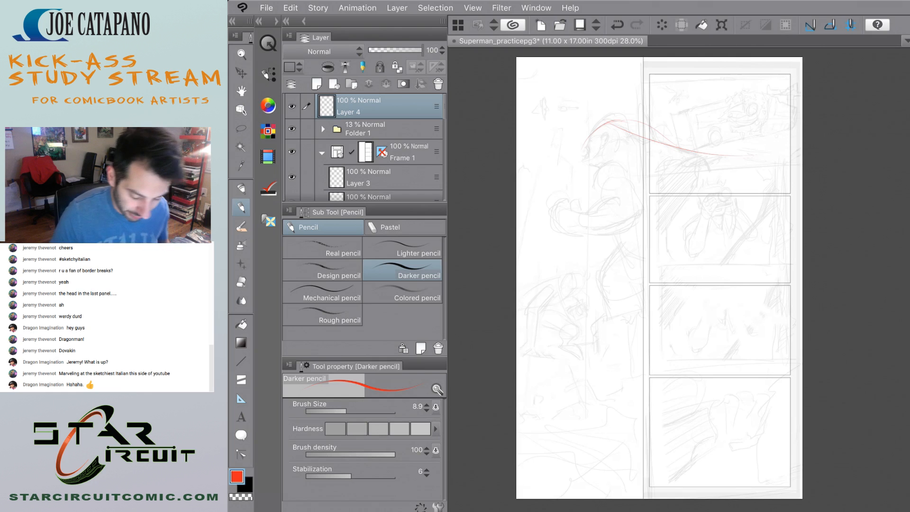
key(ctrl+z)
key(ctrl+z)
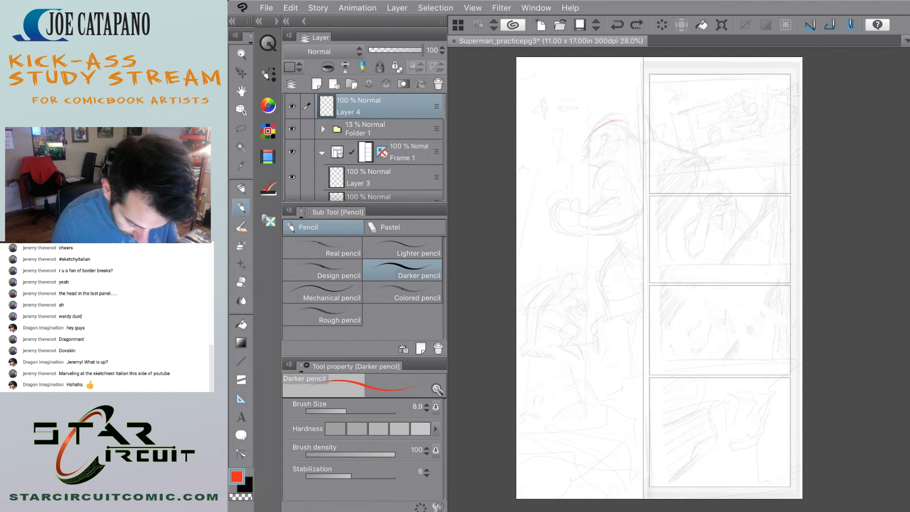
key(ctrl+z)
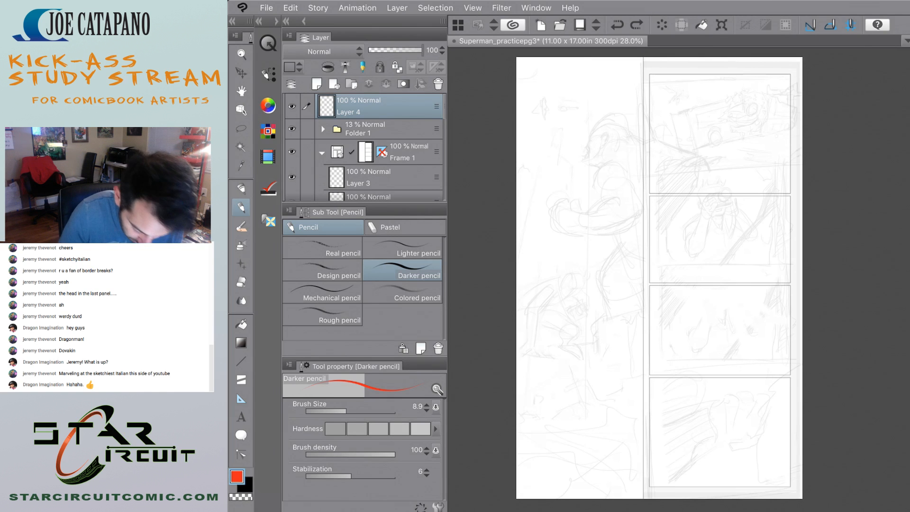
Expand Folder 1 and move the p3 Copy sketch down so it sits within the second stacked panel.
scroll(720, 166, up, 5)
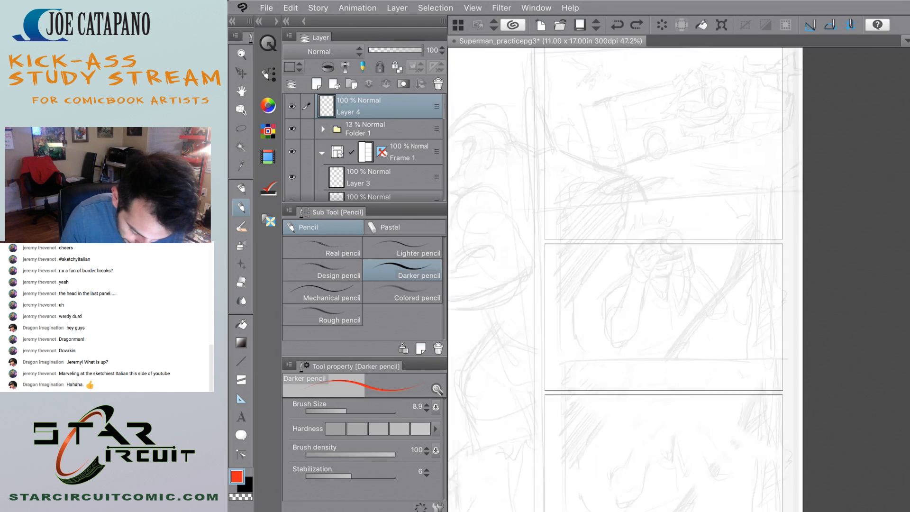
scroll(678, 237, down, 2)
scroll(678, 265, down, 5)
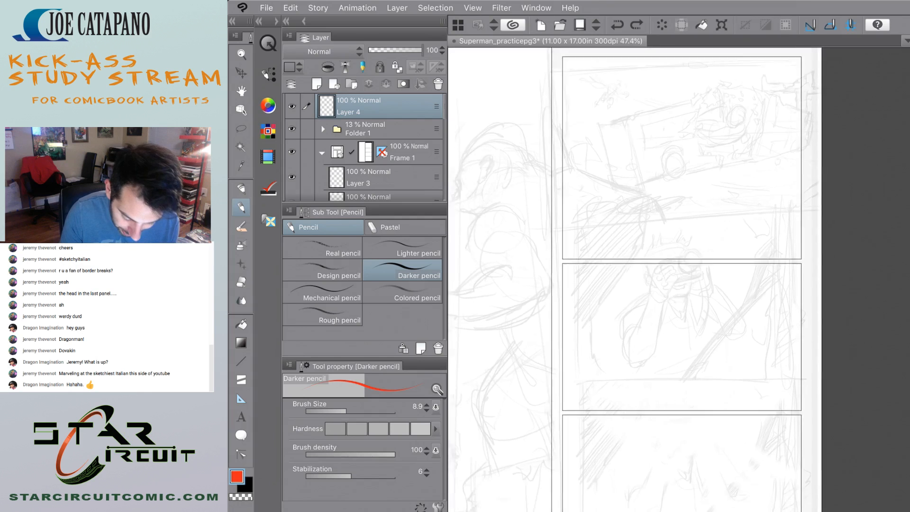
click(323, 129)
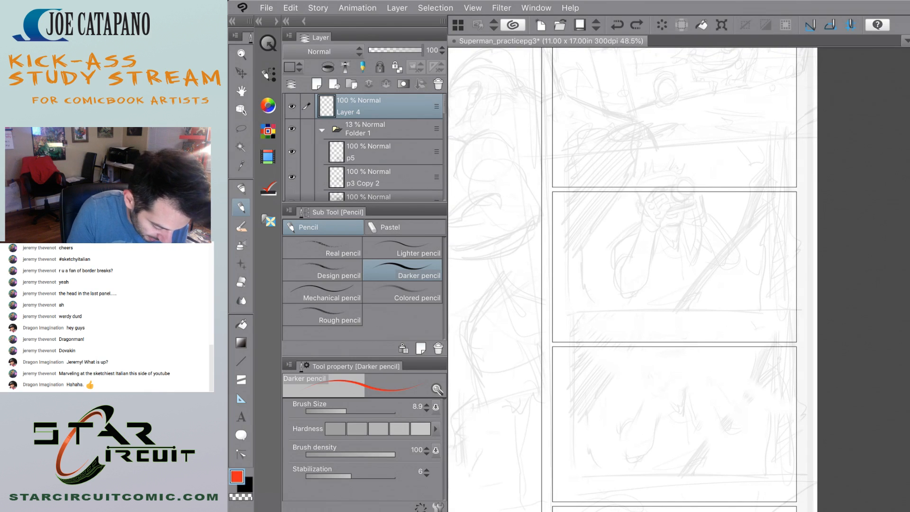
key(k)
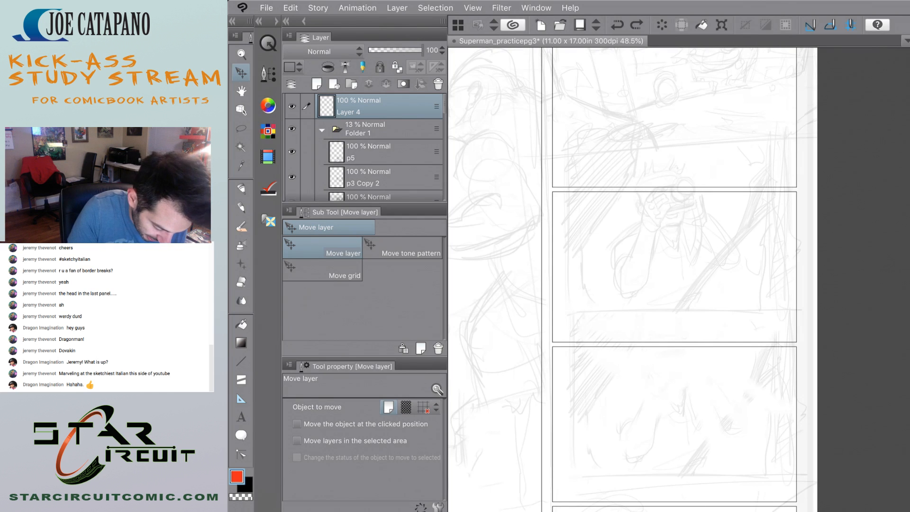
scroll(366, 147, down, 4)
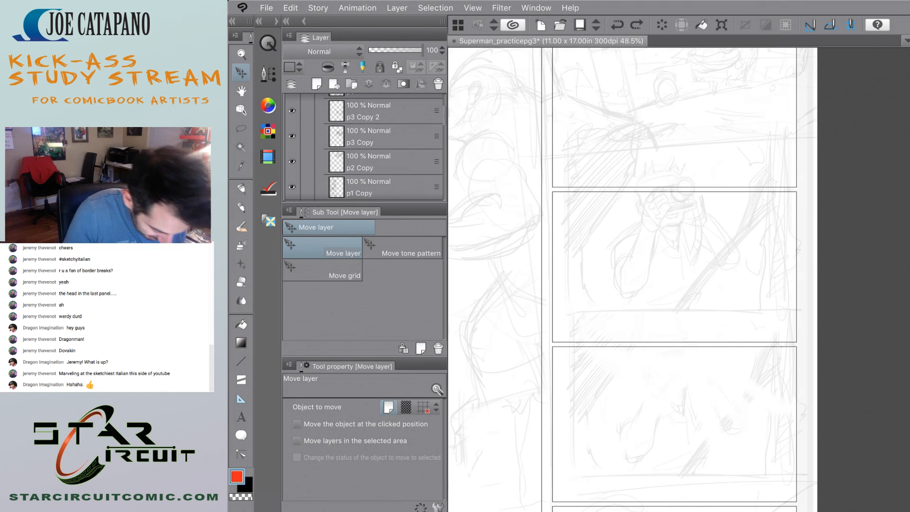
click(383, 137)
click(292, 136)
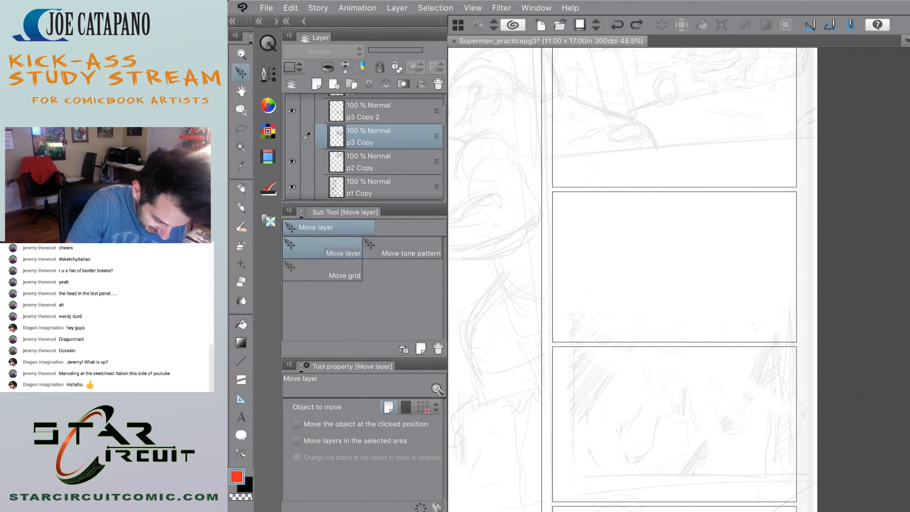
click(292, 137)
mouse_move(699, 252)
mouse_down()
mouse_move(695, 289)
mouse_move(673, 287)
mouse_move(691, 287)
mouse_up()
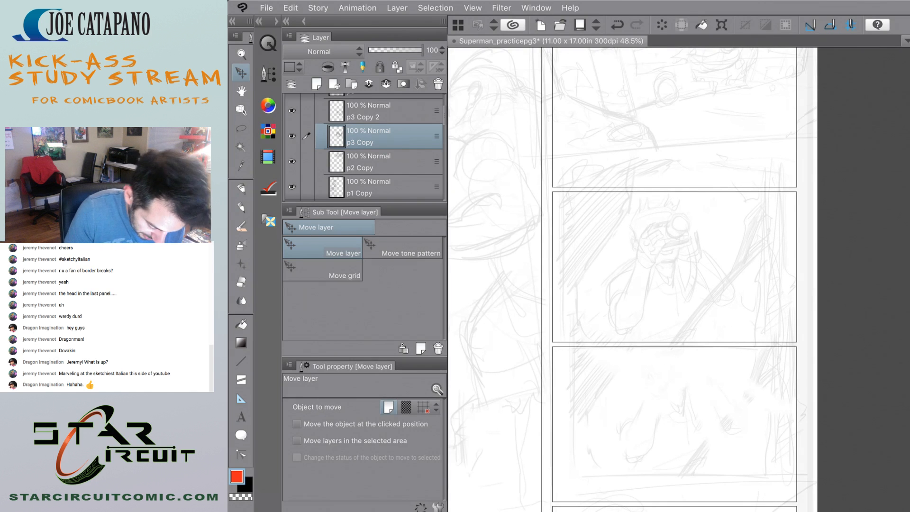
Move the p3 Copy 2 sketch slightly down and left within the third stacked panel.
click(382, 162)
click(382, 136)
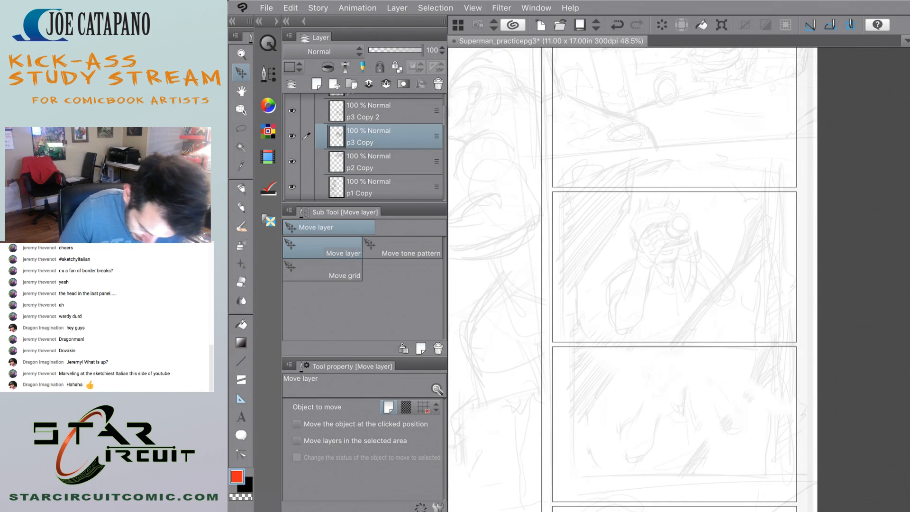
drag(691, 368, 692, 432)
key(ctrl+z)
click(382, 111)
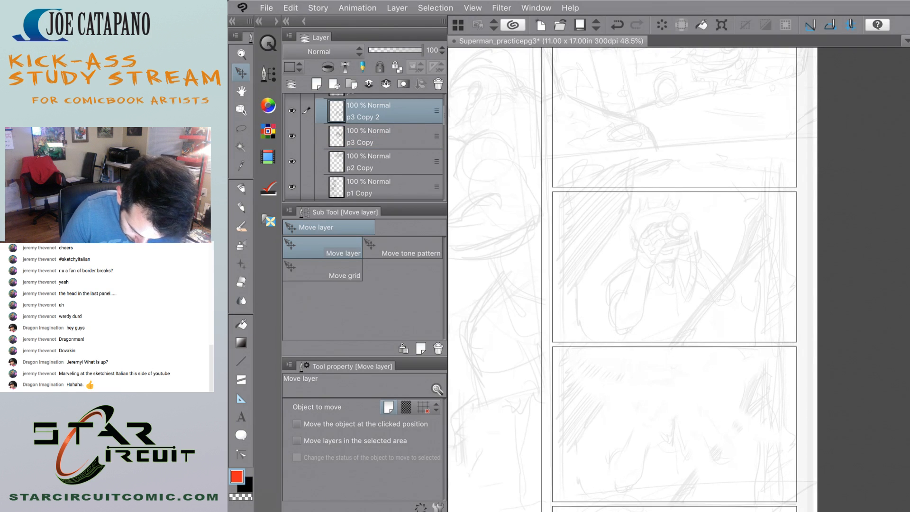
Move the p5 sketch slightly down and left within the bottom stacked panel.
scroll(695, 435, down, 4)
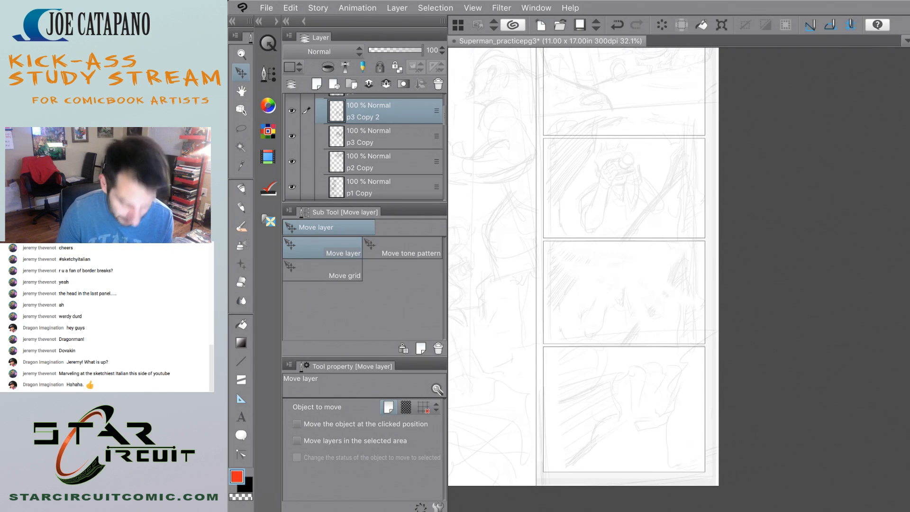
scroll(606, 260, up, 3)
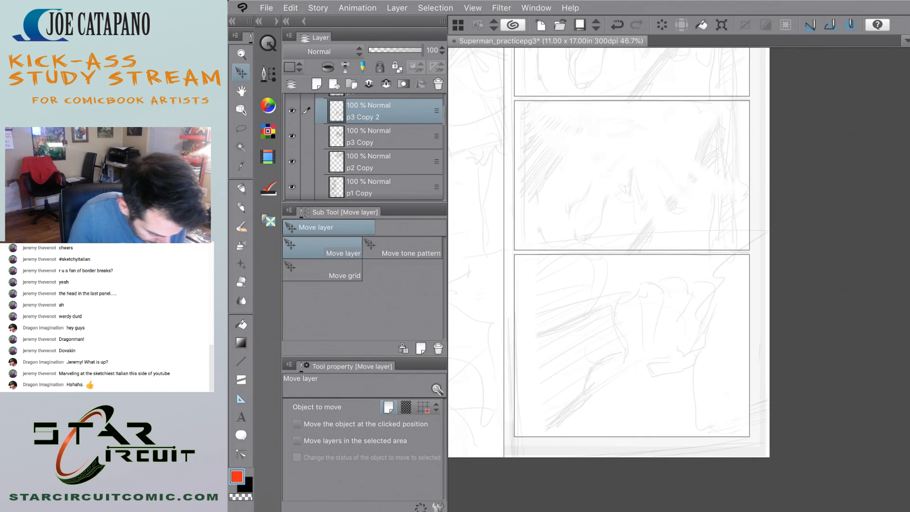
drag(445, 114, 445, 106)
click(379, 133)
mouse_move(633, 343)
mouse_down()
mouse_move(623, 374)
mouse_move(623, 358)
mouse_up()
Erase the p3 Copy sketch lines spilling into the bottom of the first stacked panel with the Soft eraser.
scroll(616, 280, down, 4)
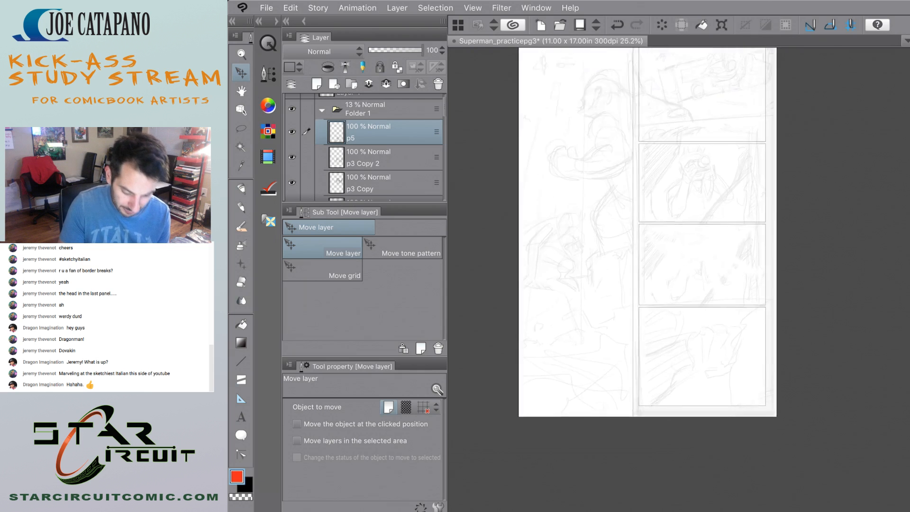
scroll(616, 280, up, 5)
scroll(744, 156, up, 1)
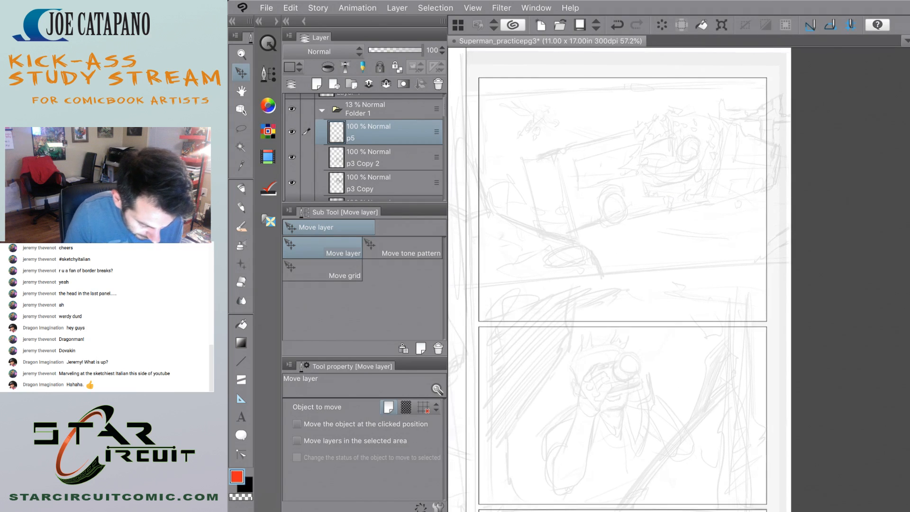
scroll(365, 147, down, 4)
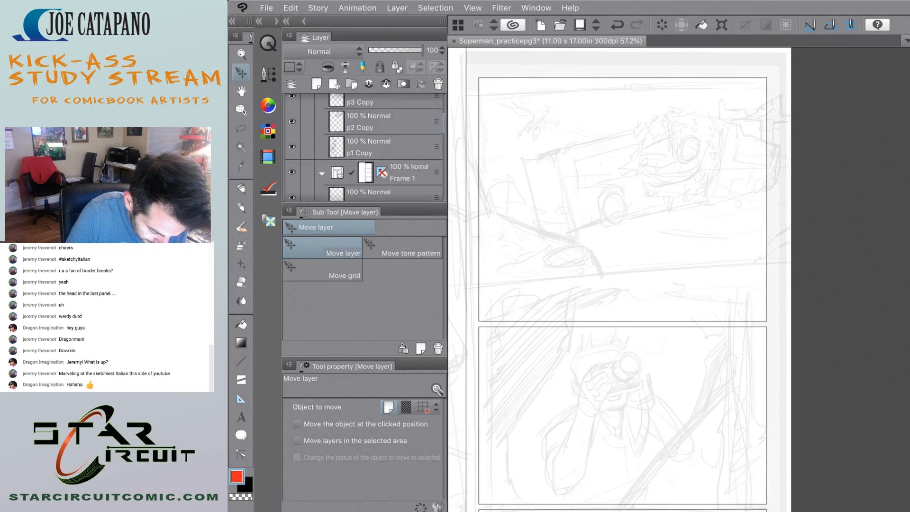
scroll(365, 147, up, 1)
click(379, 134)
drag(687, 182, 645, 251)
key(alt+])
key(e)
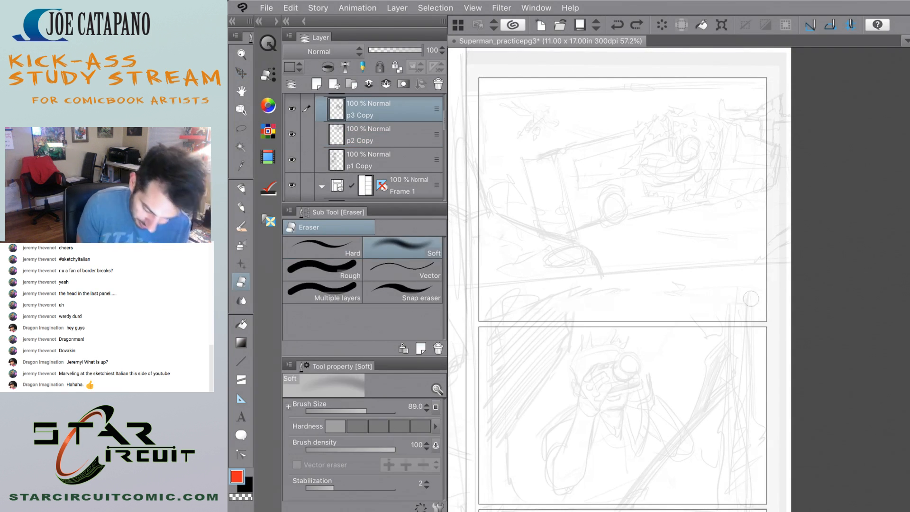
drag(716, 313, 481, 309)
Move the p2 Copy vehicle sketch straight down to the lower part of the first stacked panel.
key(k)
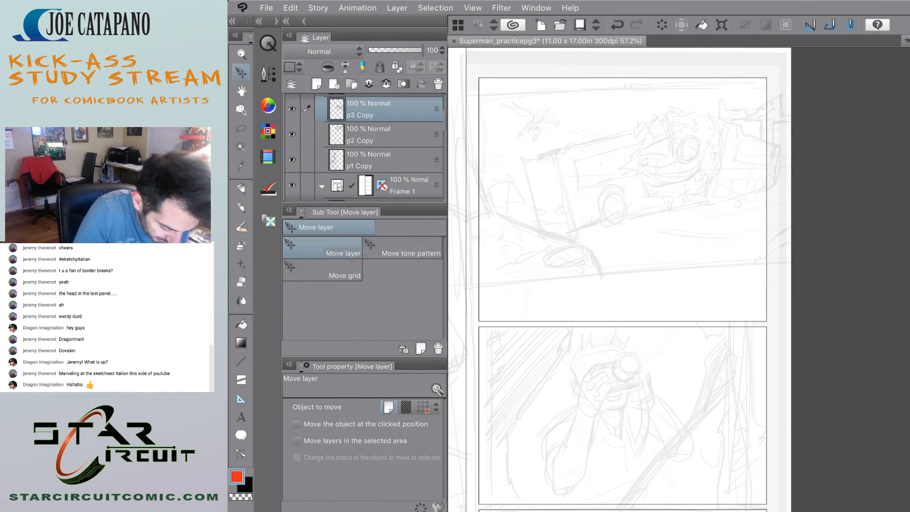
click(379, 135)
mouse_move(665, 192)
mouse_down()
mouse_move(680, 224)
mouse_move(717, 202)
mouse_move(656, 216)
mouse_move(664, 228)
mouse_up()
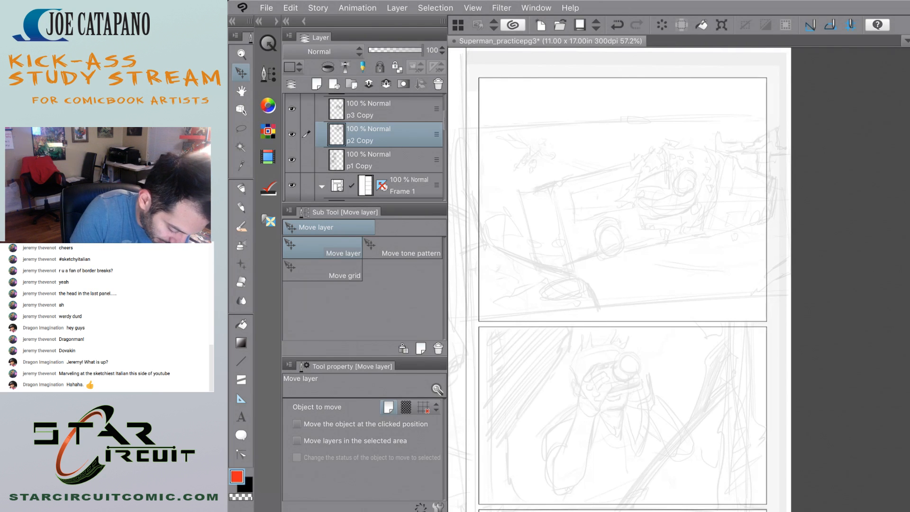
Ready the Darker pencil with black as the drawing colour and bring the page's left figure and stacked panels into view.
key(p)
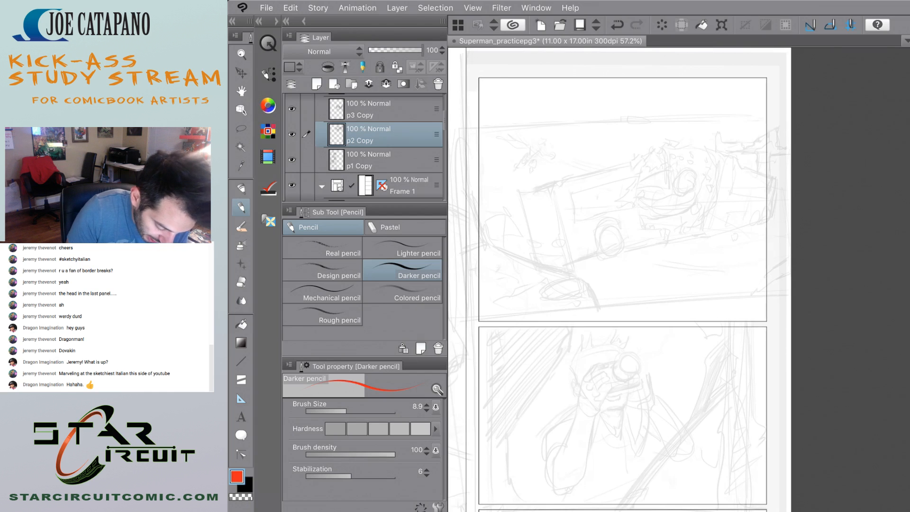
key(x)
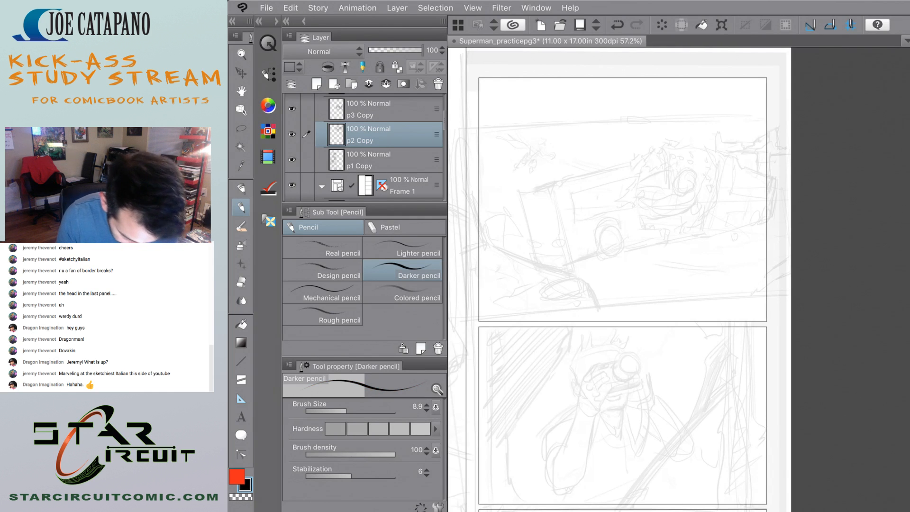
scroll(621, 279, down, 4)
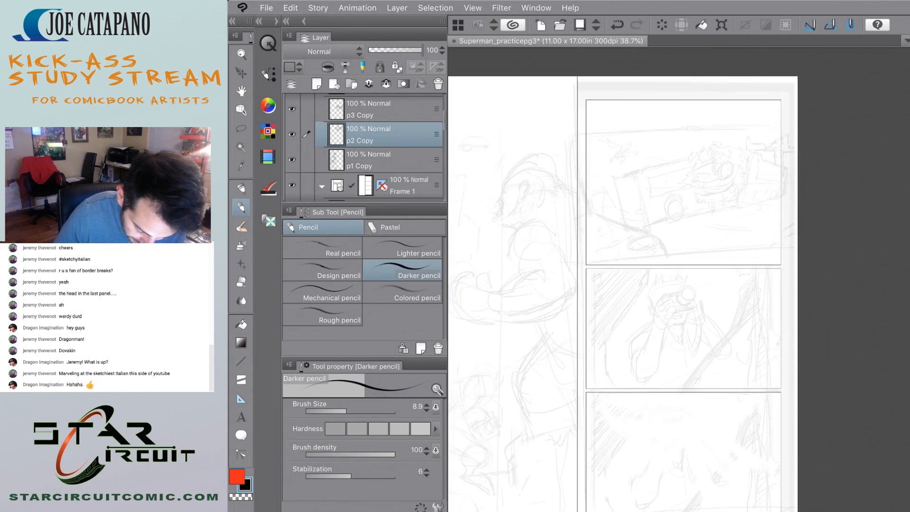
scroll(797, 253, down, 3)
scroll(806, 253, up, 2)
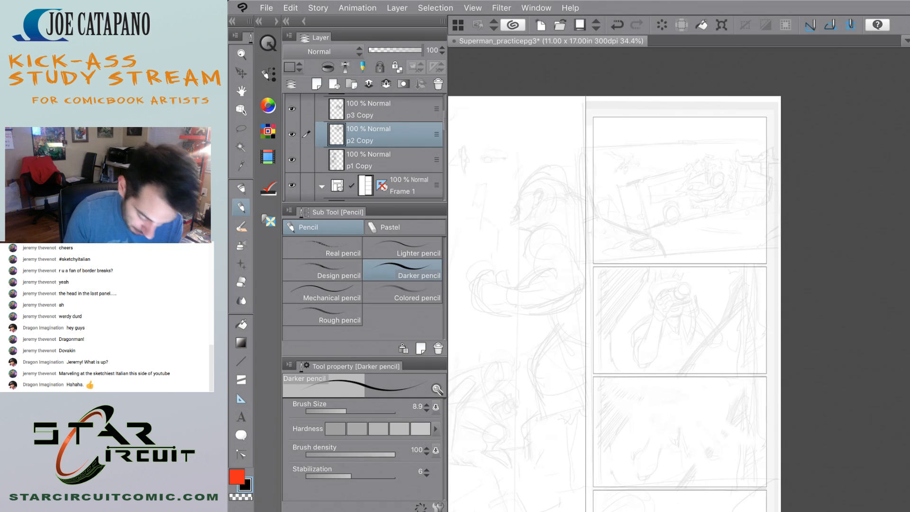
scroll(780, 354, up, 3)
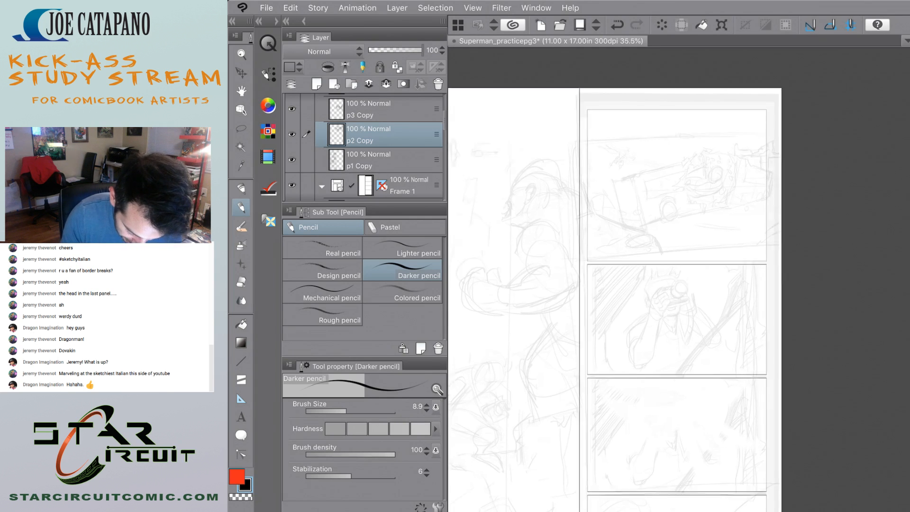
scroll(787, 177, down, 5)
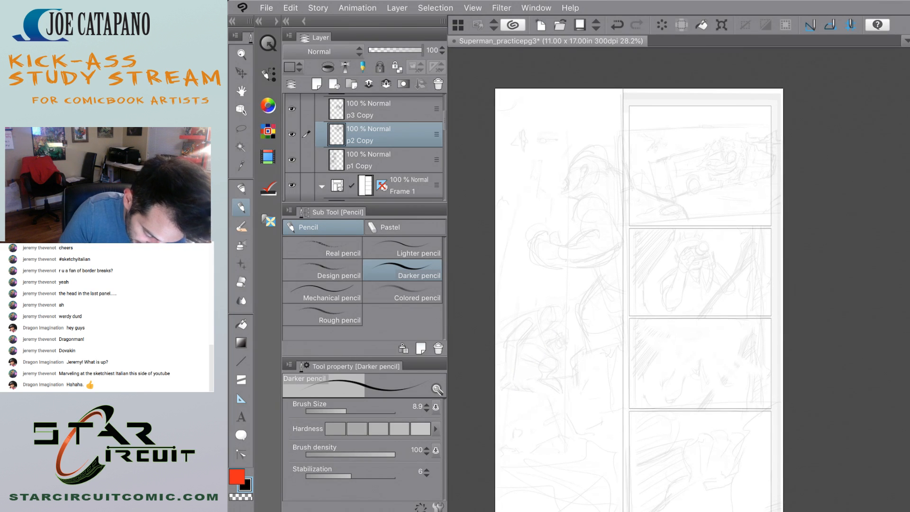
Try pencilling composition flow curves around the large left figure and through the stacked panels.
drag(591, 265, 598, 342)
drag(546, 144, 545, 230)
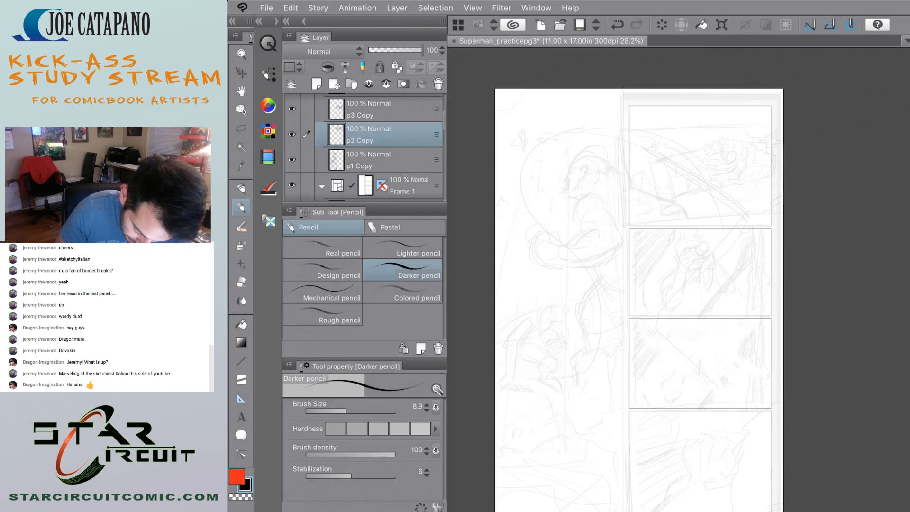
mouse_move(660, 323)
mouse_down()
mouse_move(721, 326)
mouse_move(711, 376)
mouse_up()
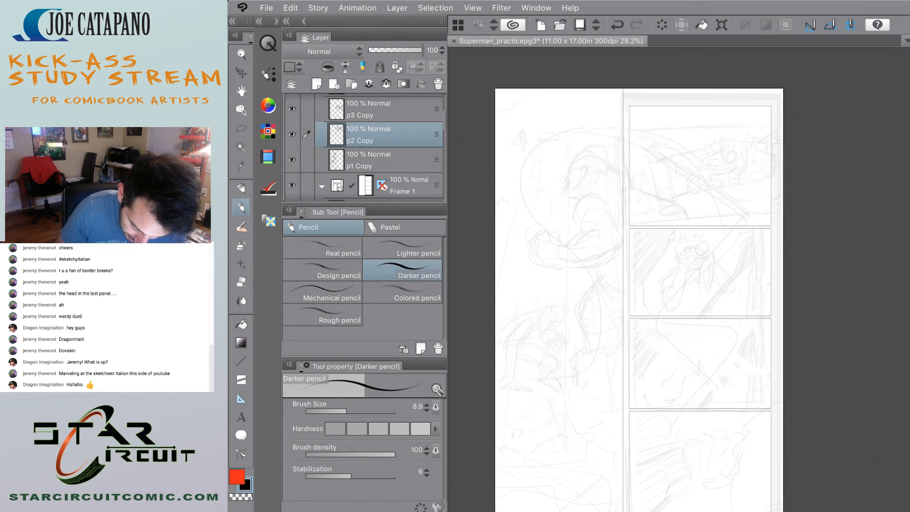
drag(661, 426, 778, 476)
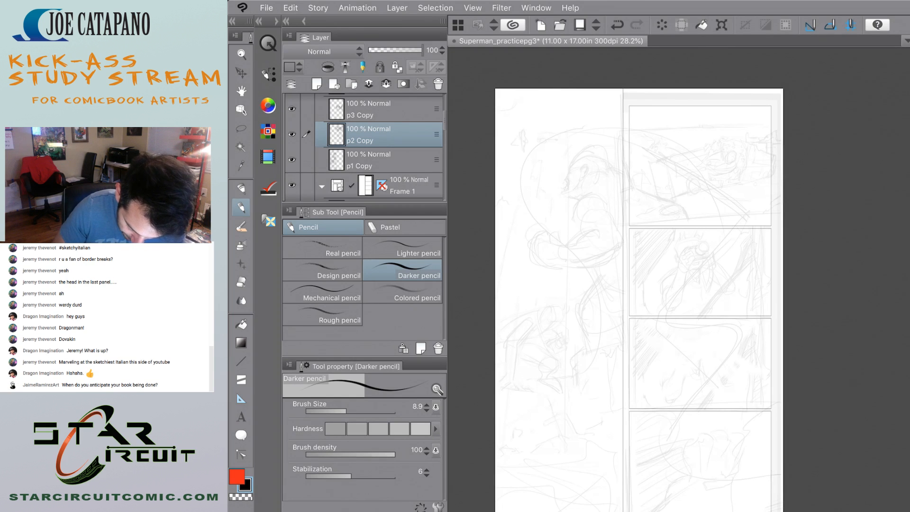
Undo the pencilled composition flow curves.
key(ctrl+z)
key(ctrl+z)
key(ctrl+z)
key(ctrl+z)
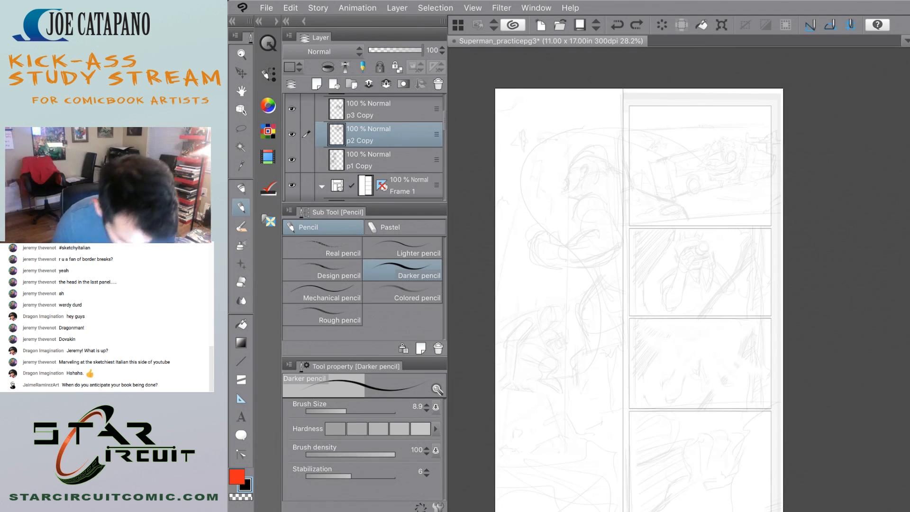
key(ctrl+z)
key(ctrl+z)
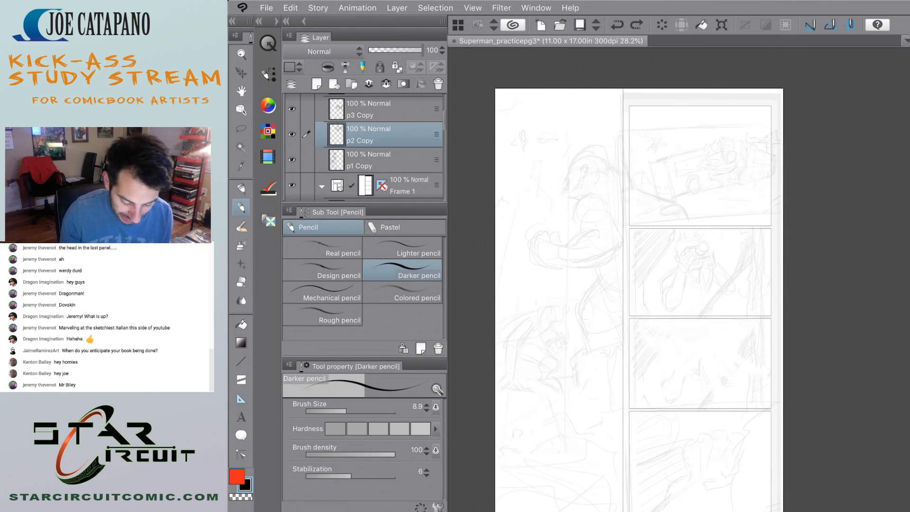
scroll(679, 280, up, 2)
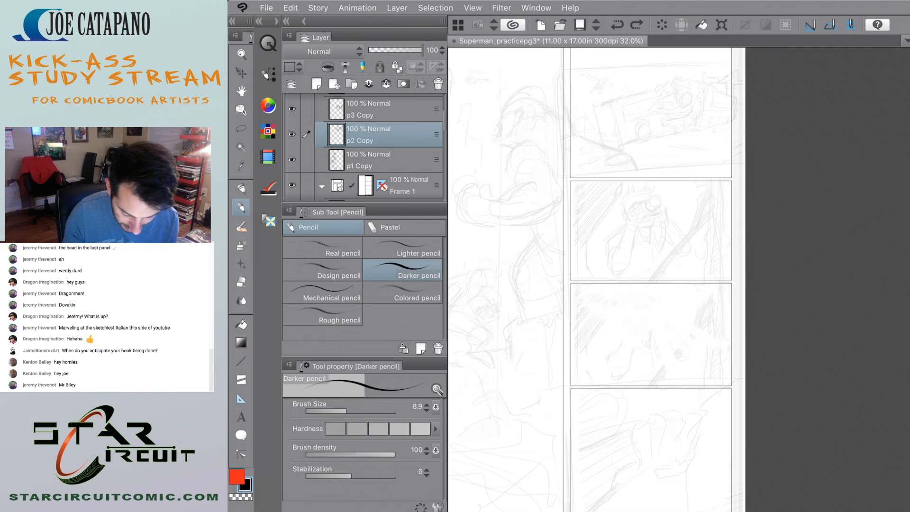
scroll(679, 280, up, 5)
scroll(679, 279, up, 3)
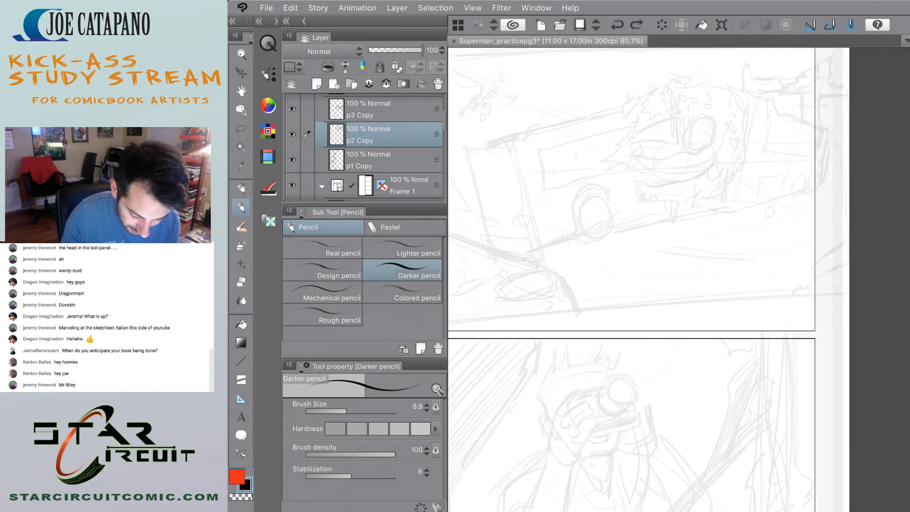
scroll(679, 279, up, 2)
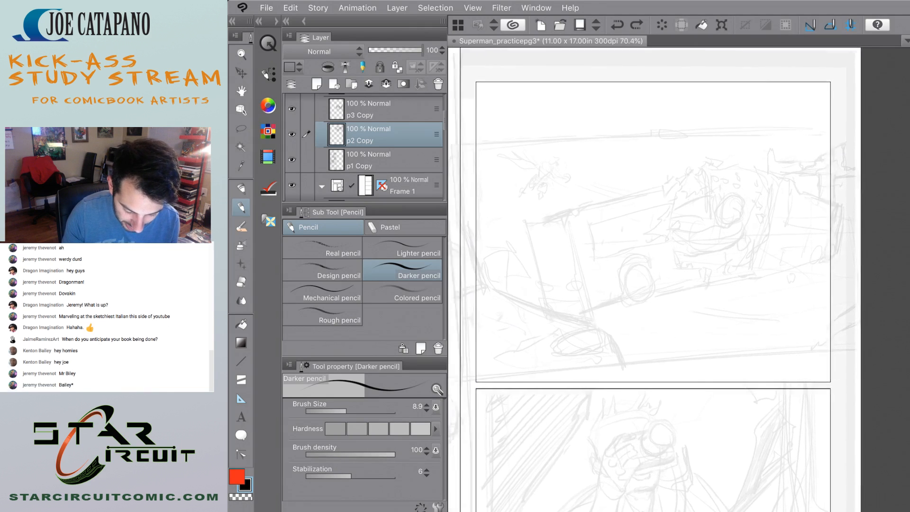
scroll(679, 280, down, 1)
scroll(679, 279, up, 1)
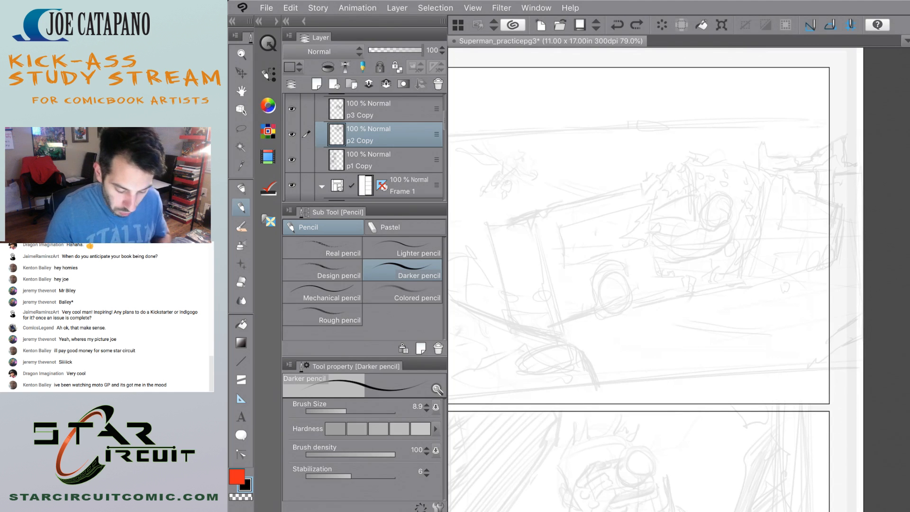
scroll(652, 266, down, 3)
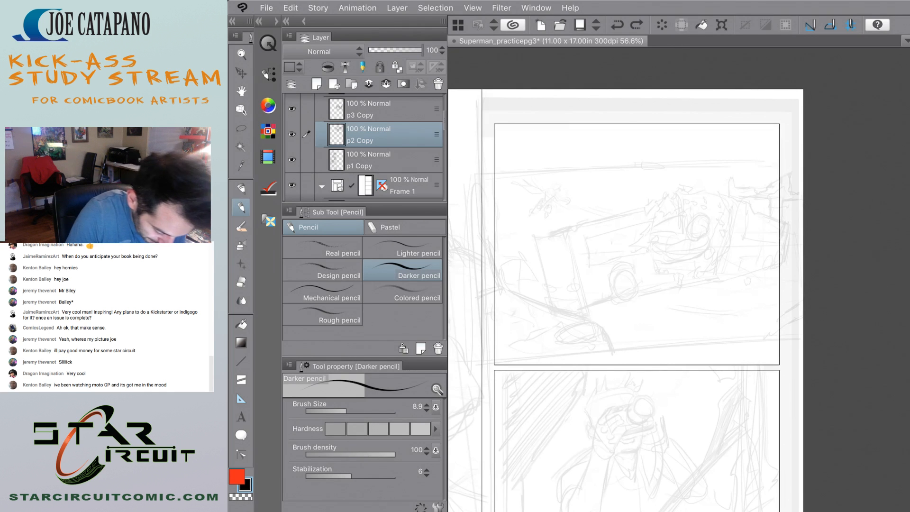
Lower the opacity of the Folder 1 rough sketches to 8 percent.
scroll(365, 147, up, 5)
click(370, 129)
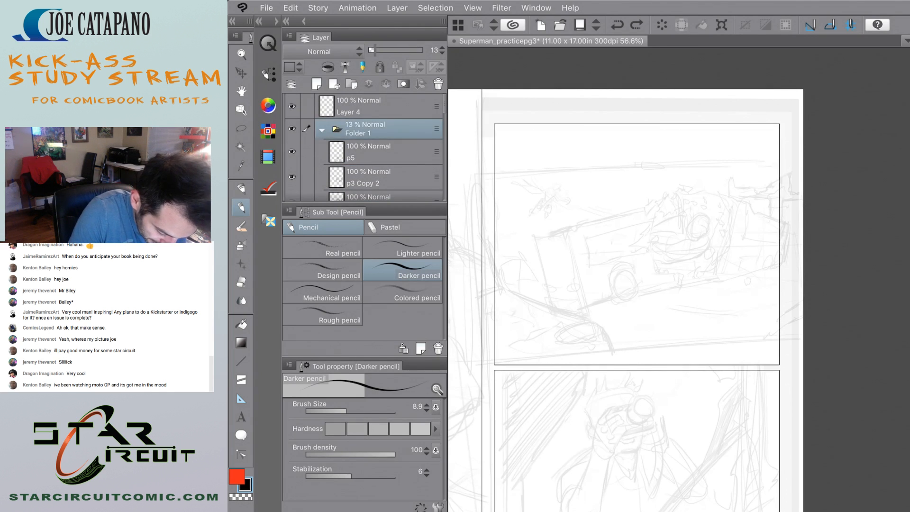
drag(374, 50, 372, 50)
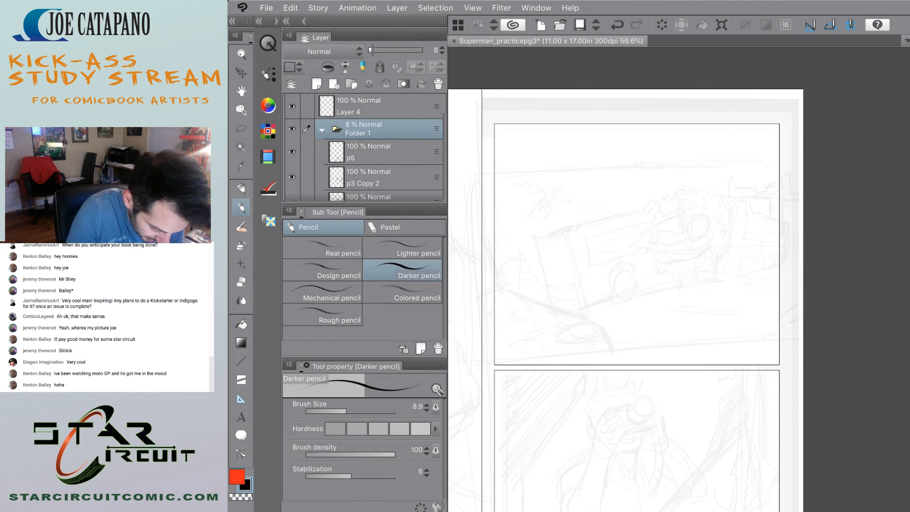
On Layer 4, sketch rounded head and body shapes with the Design pencil in the left part of the first stacked panel.
click(369, 107)
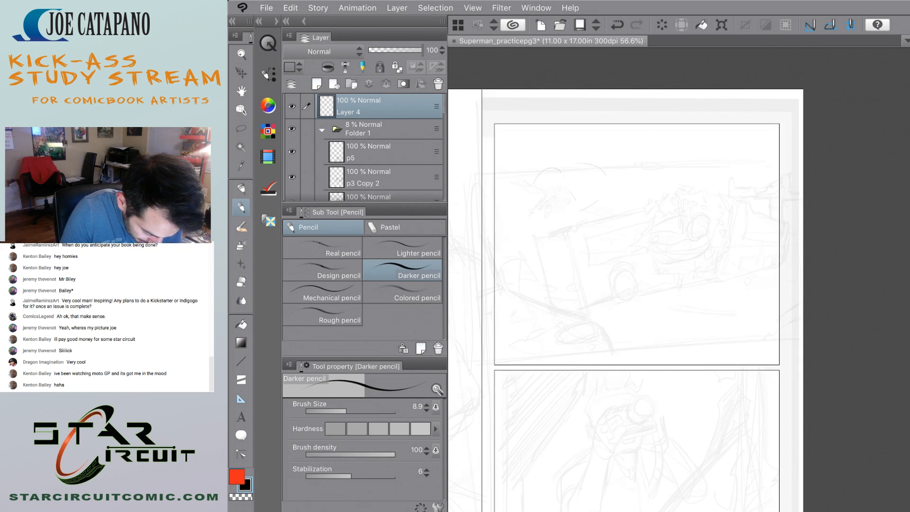
click(323, 270)
mouse_move(614, 251)
mouse_down()
mouse_move(543, 203)
mouse_move(591, 216)
mouse_up()
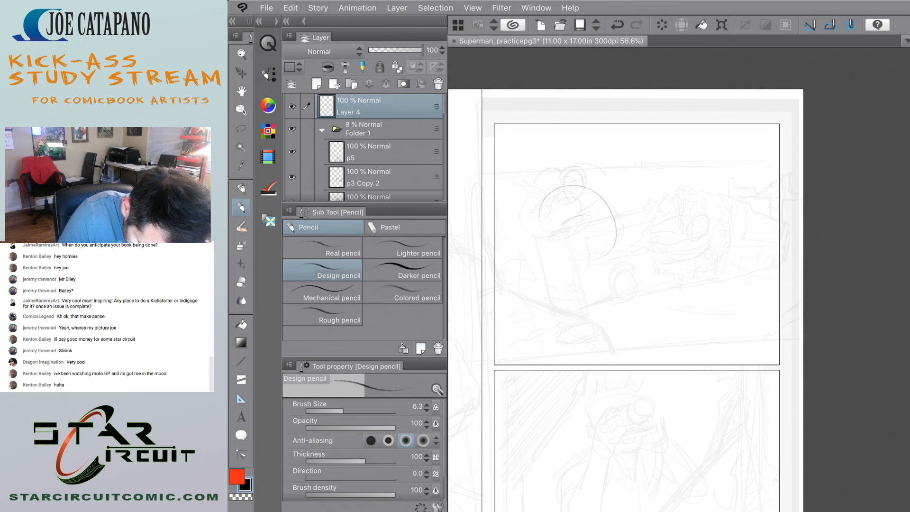
drag(593, 222, 589, 251)
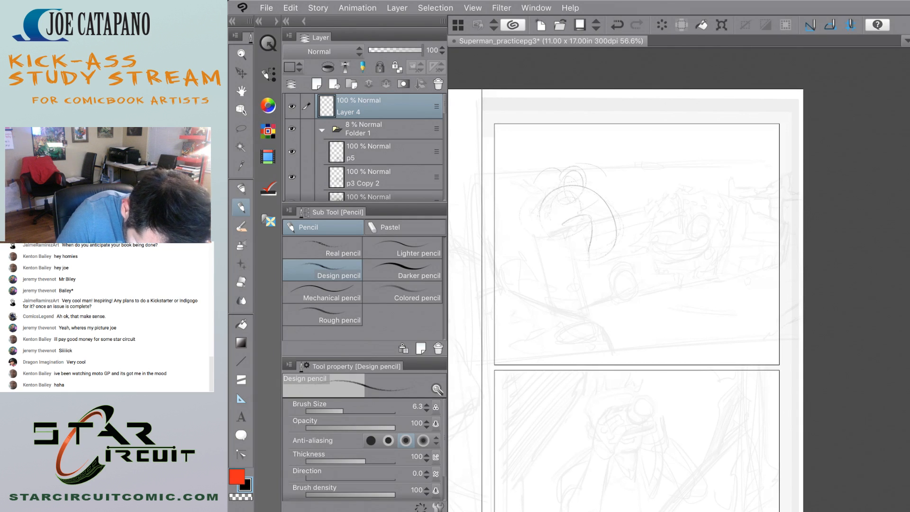
Sketch a bent limb with a blocky end and curved contour strokes onto the figure in the first stacked panel.
mouse_move(586, 215)
mouse_down()
mouse_move(572, 258)
mouse_move(573, 217)
mouse_move(583, 214)
mouse_move(560, 252)
mouse_move(536, 260)
mouse_move(580, 259)
mouse_move(536, 272)
mouse_up()
mouse_move(565, 246)
mouse_down()
mouse_move(519, 258)
mouse_move(515, 270)
mouse_move(531, 275)
mouse_move(535, 250)
mouse_up()
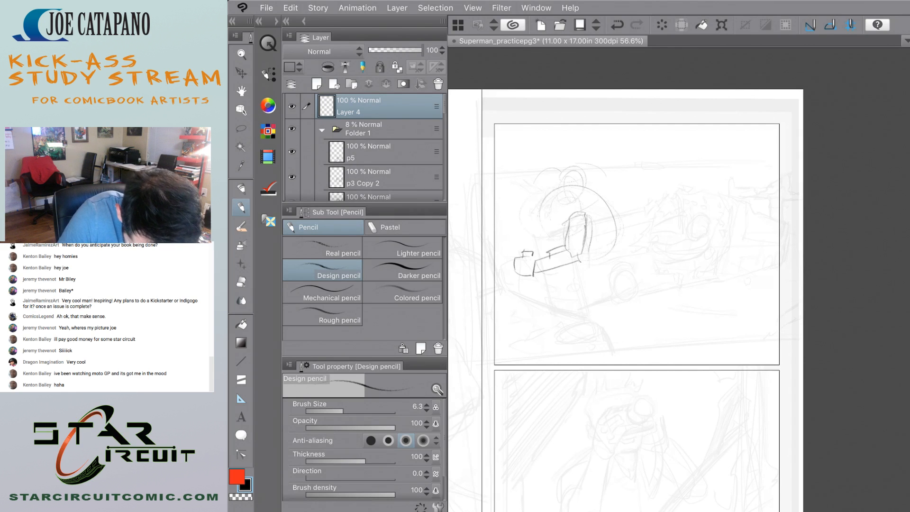
mouse_move(549, 240)
mouse_down()
mouse_move(540, 203)
mouse_move(521, 194)
mouse_move(551, 190)
mouse_move(553, 176)
mouse_move(539, 226)
mouse_up()
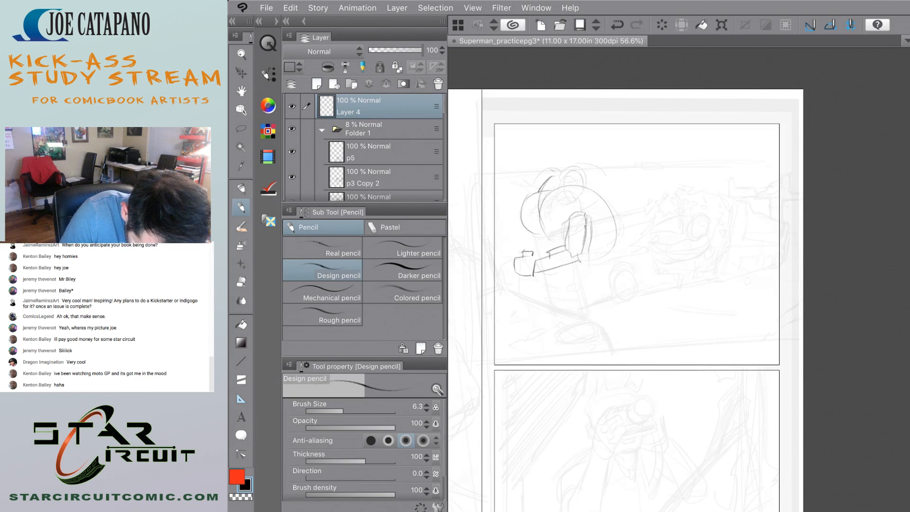
mouse_move(552, 193)
mouse_down()
mouse_move(540, 209)
mouse_move(530, 204)
mouse_move(552, 232)
mouse_up()
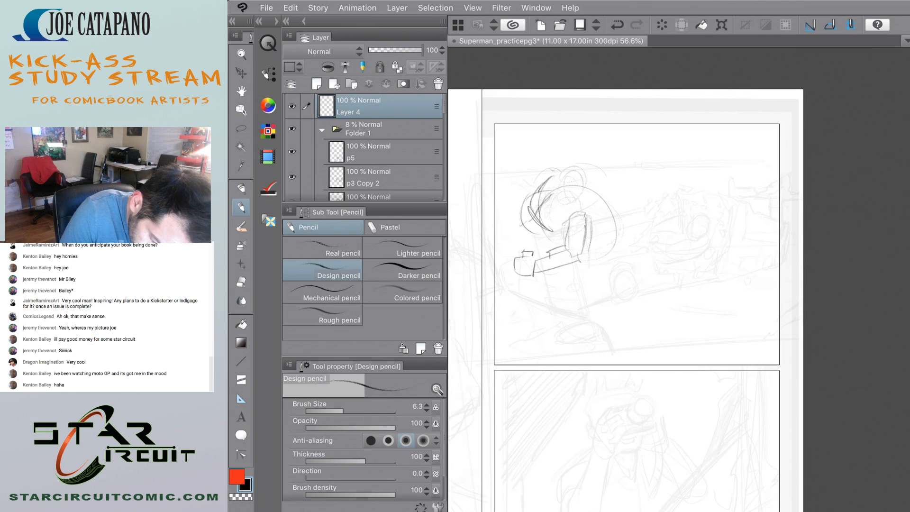
mouse_move(558, 179)
mouse_down()
mouse_move(542, 209)
mouse_move(555, 233)
mouse_move(548, 239)
mouse_up()
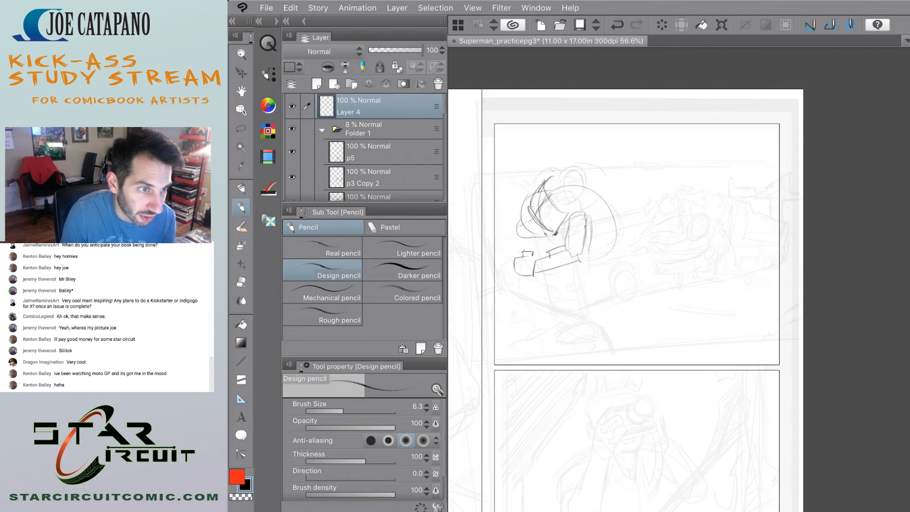
Try scaling the lassoed figure sketch in the first stacked panel down to 70 percent.
key(m)
mouse_move(616, 294)
mouse_down()
mouse_move(513, 154)
mouse_move(575, 299)
mouse_up()
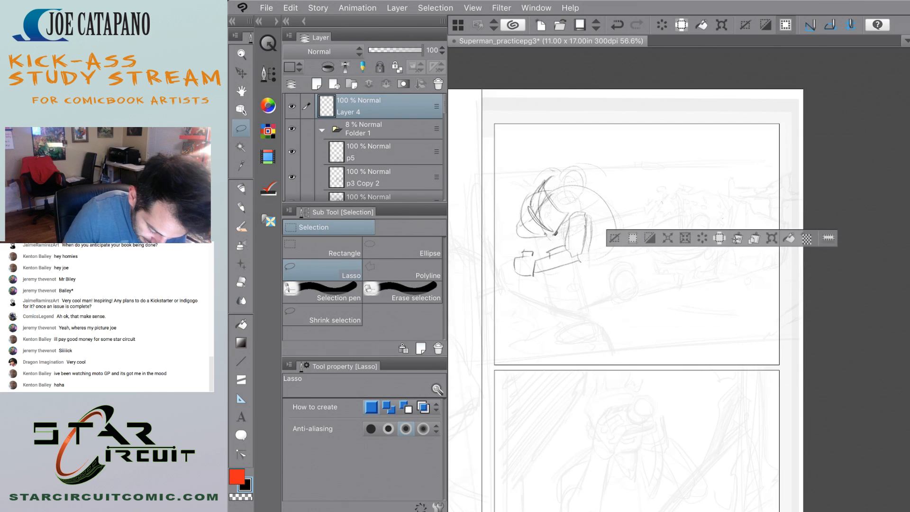
mouse_move(635, 164)
mouse_down()
mouse_move(667, 199)
mouse_move(667, 190)
mouse_up()
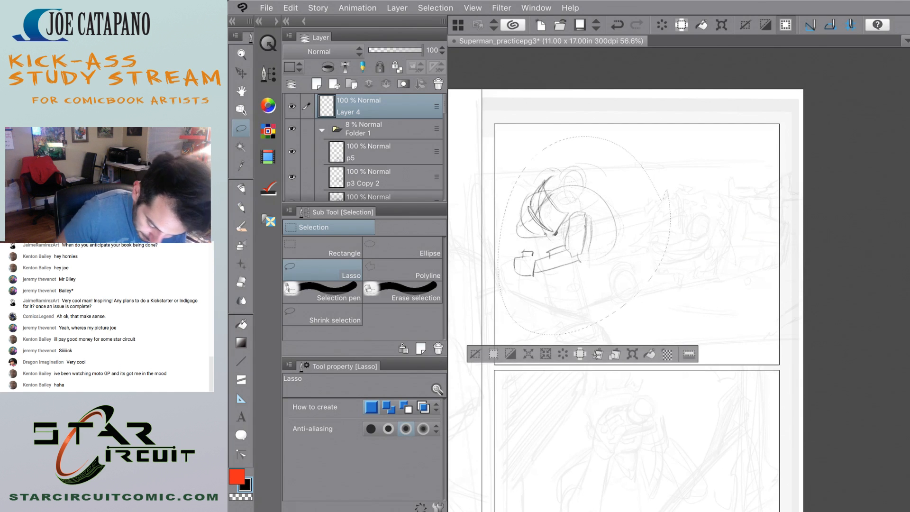
key(super+t)
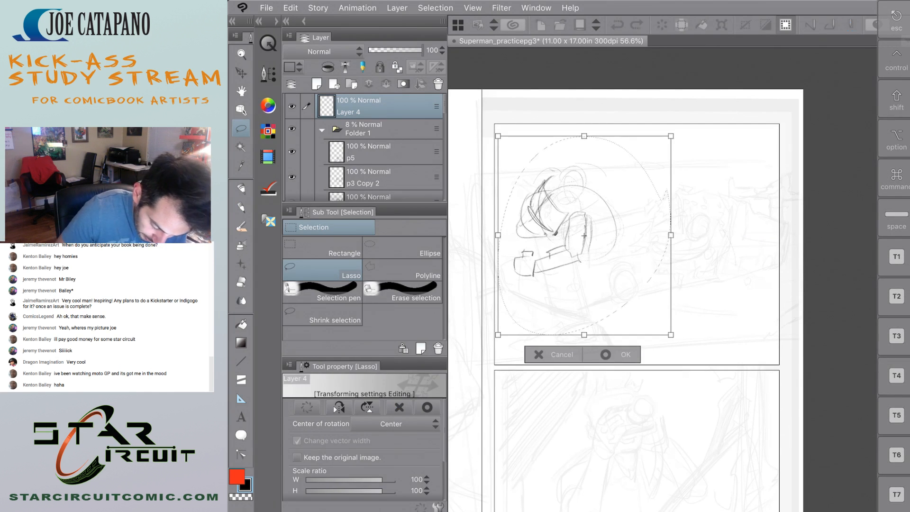
drag(671, 335, 618, 276)
drag(584, 231, 592, 238)
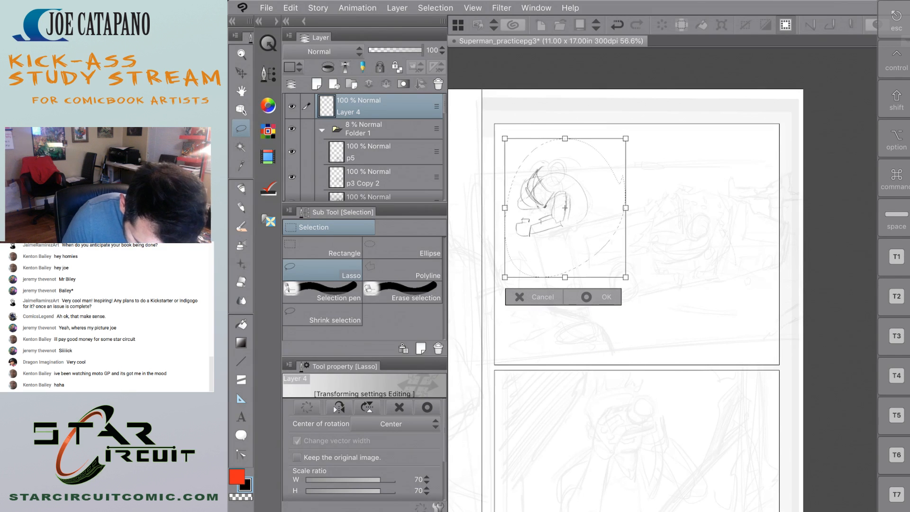
key(Escape)
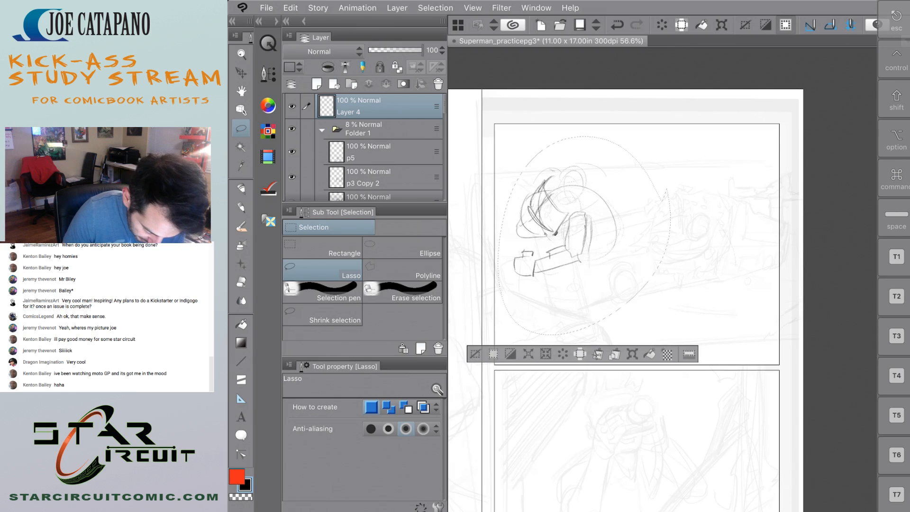
Deselect and erase the whole figure sketch from Layer 4 in the first stacked panel.
key(super+d)
key(e)
mouse_move(550, 178)
mouse_down()
mouse_move(508, 289)
mouse_move(582, 178)
mouse_move(543, 305)
mouse_move(636, 192)
mouse_move(587, 292)
mouse_up()
Sketch an angular box form in perspective with the Design pencil near the middle of the first stacked panel.
key(p)
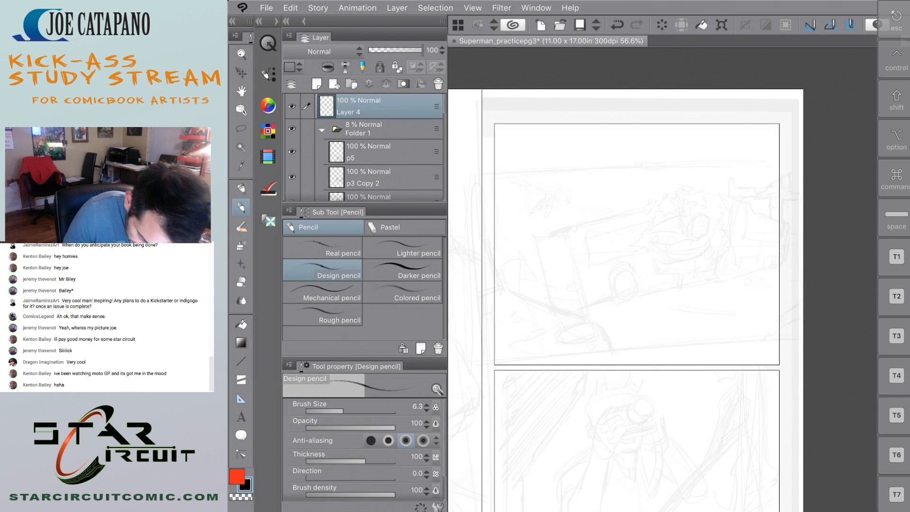
mouse_move(637, 220)
mouse_down()
mouse_move(652, 249)
mouse_move(619, 237)
mouse_move(608, 273)
mouse_up()
mouse_move(631, 277)
mouse_down()
mouse_move(653, 271)
mouse_move(666, 243)
mouse_up()
mouse_move(612, 221)
mouse_down()
mouse_move(639, 225)
mouse_move(651, 283)
mouse_move(645, 277)
mouse_up()
drag(675, 236, 656, 263)
mouse_move(642, 226)
mouse_down()
mouse_move(668, 263)
mouse_move(667, 290)
mouse_up()
mouse_move(668, 232)
mouse_down()
mouse_move(649, 254)
mouse_move(644, 279)
mouse_move(604, 275)
mouse_up()
mouse_move(609, 275)
mouse_down()
mouse_move(641, 278)
mouse_move(634, 288)
mouse_move(664, 294)
mouse_move(650, 293)
mouse_move(665, 289)
mouse_up()
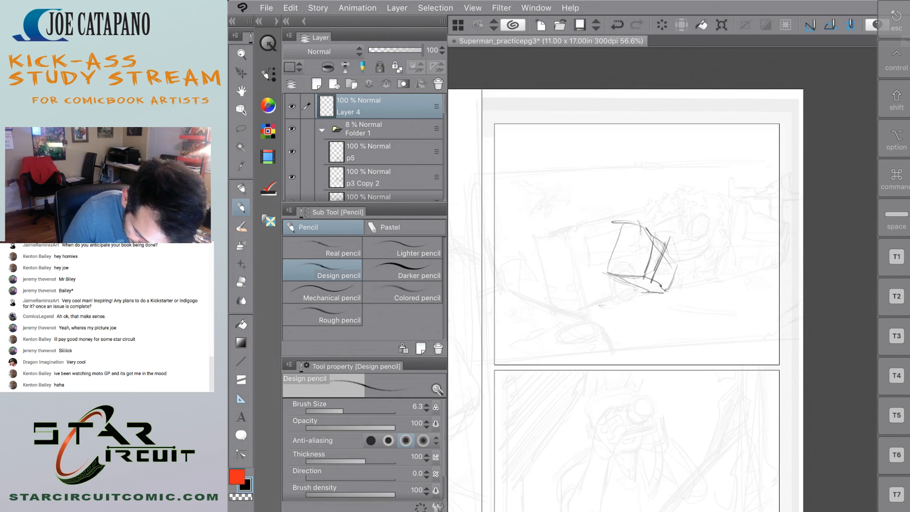
Add short slanted strokes above the box form and a jagged ground line to its right, undoing the two small circles.
mouse_move(664, 214)
mouse_down()
mouse_move(704, 221)
mouse_move(694, 249)
mouse_move(680, 241)
mouse_move(676, 249)
mouse_move(745, 276)
mouse_up()
key(super+z)
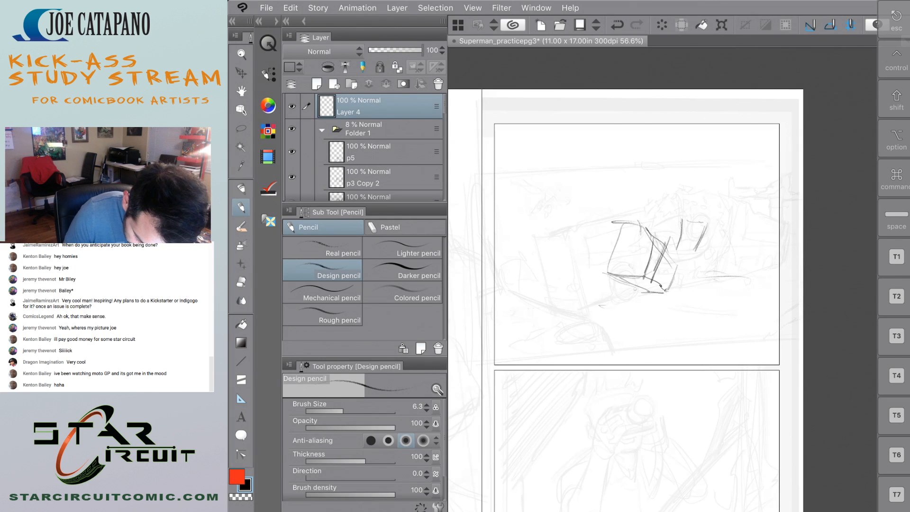
mouse_move(667, 290)
mouse_down()
mouse_move(679, 279)
mouse_move(735, 289)
mouse_move(723, 279)
mouse_move(751, 284)
mouse_move(763, 275)
mouse_move(751, 284)
mouse_up()
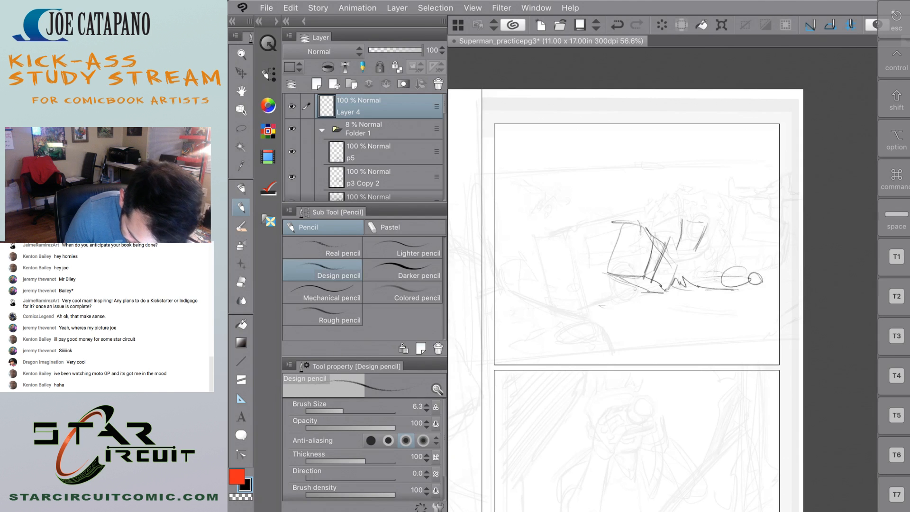
key(super+z)
key(super+z)
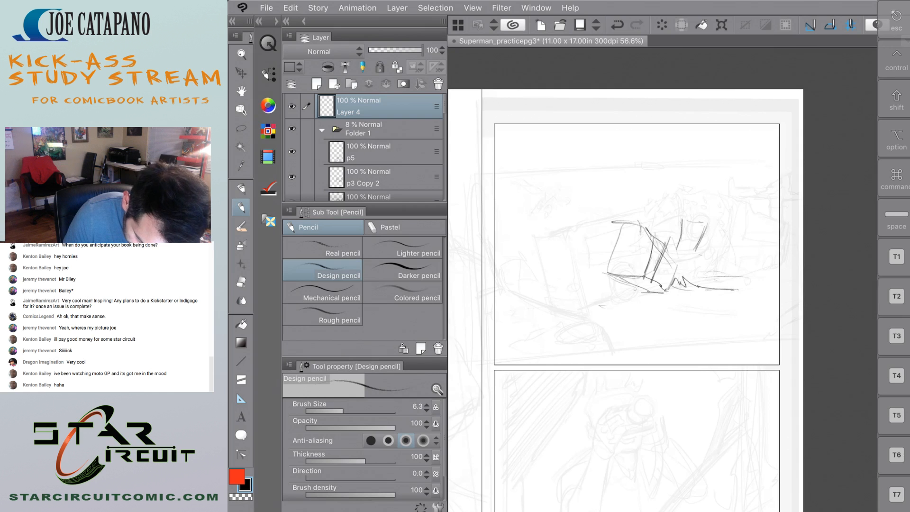
mouse_move(714, 254)
mouse_down()
mouse_move(706, 256)
mouse_move(717, 258)
mouse_up()
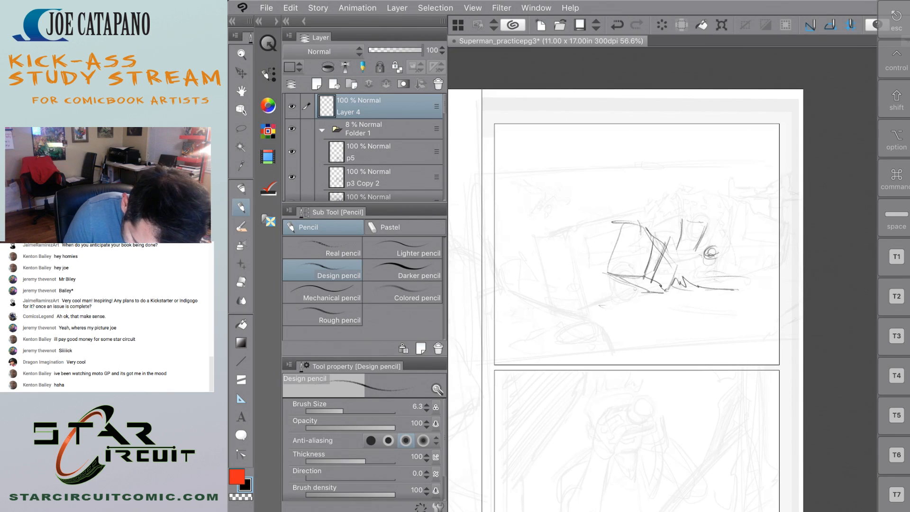
key(super+z)
key(super+z)
key(super+z)
key(super+z)
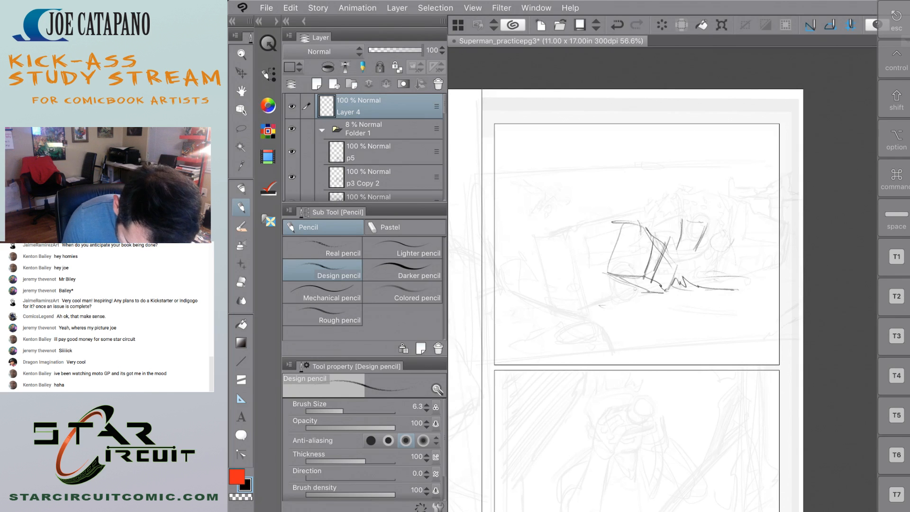
Sketch a round head to the right of the box form, with short connecting strokes and a flattened shape on the ground line.
mouse_move(735, 235)
mouse_down()
mouse_move(726, 227)
mouse_move(724, 269)
mouse_up()
drag(686, 237, 712, 232)
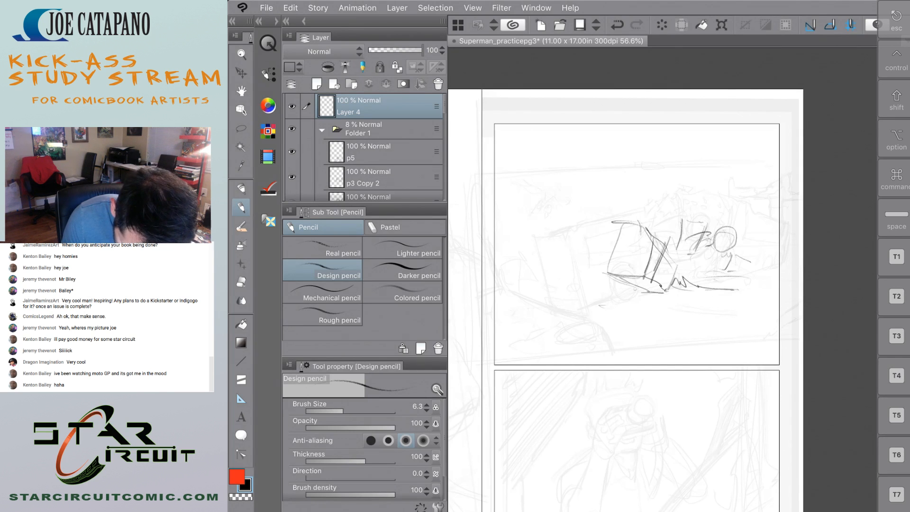
mouse_move(735, 268)
mouse_down()
mouse_move(749, 272)
mouse_move(711, 288)
mouse_move(721, 292)
mouse_up()
mouse_move(745, 285)
mouse_down()
mouse_move(741, 294)
mouse_move(706, 281)
mouse_up()
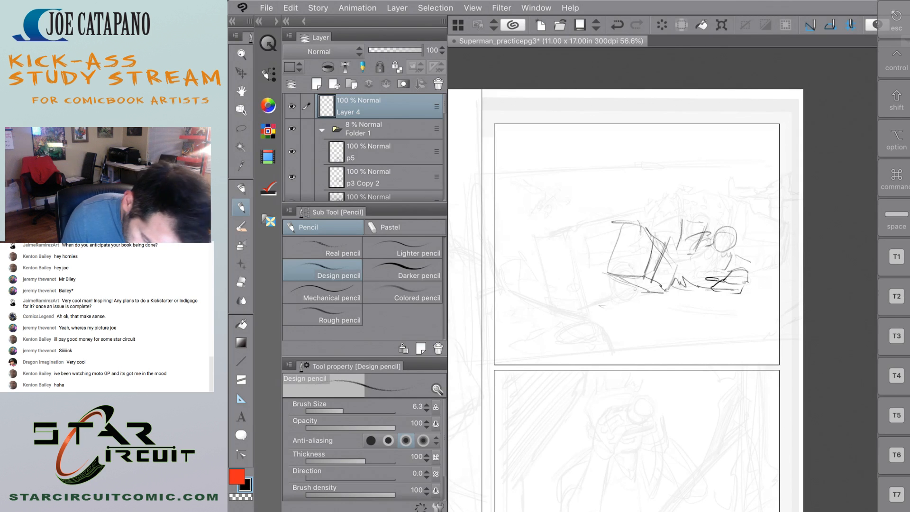
drag(685, 239, 679, 254)
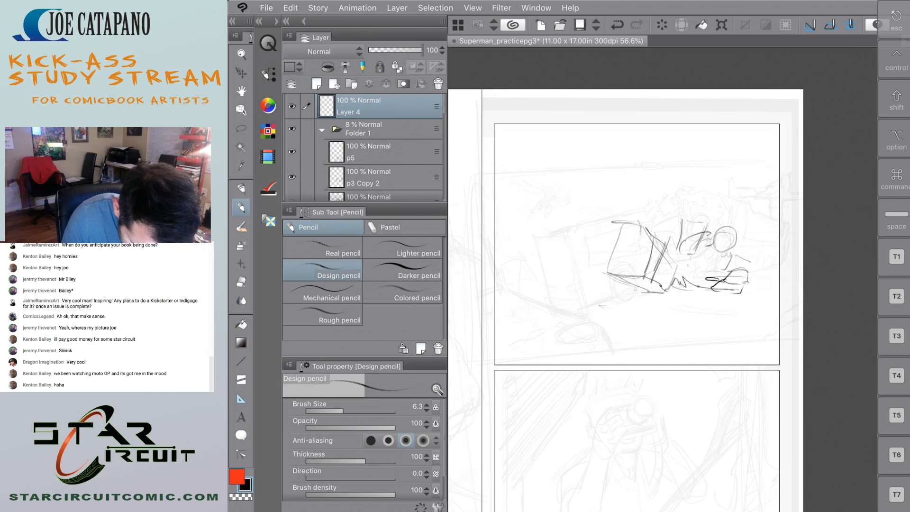
Sketch a tiny figure with a round head and spread limbs in the upper left of the first stacked panel.
mouse_move(557, 166)
mouse_down()
mouse_move(546, 167)
mouse_move(558, 165)
mouse_move(562, 186)
mouse_up()
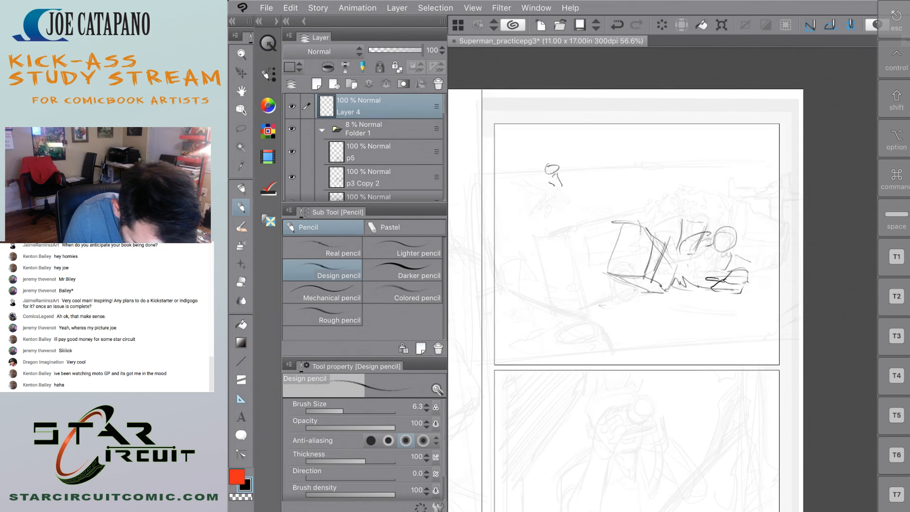
mouse_move(557, 180)
mouse_down()
mouse_move(568, 188)
mouse_move(525, 190)
mouse_move(560, 188)
mouse_up()
mouse_move(532, 194)
mouse_down()
mouse_move(555, 185)
mouse_move(534, 191)
mouse_up()
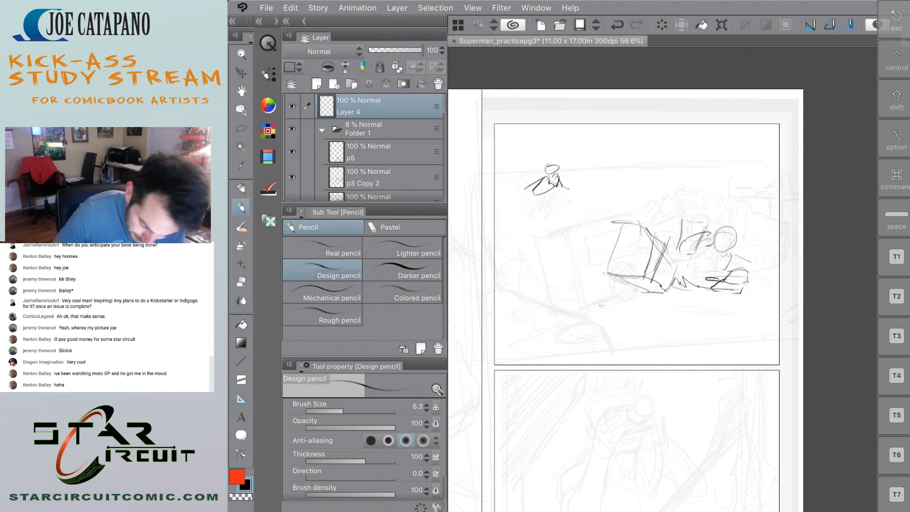
Undo the tiny figure, the flattened ground shape and the strokes beneath the round head.
key(super+z)
key(super+z)
key(super+z)
key(super+z)
key(super+z)
key(super+z)
key(super+z)
key(super+z)
key(super+z)
key(super+z)
key(super+z)
key(super+z)
key(super+z)
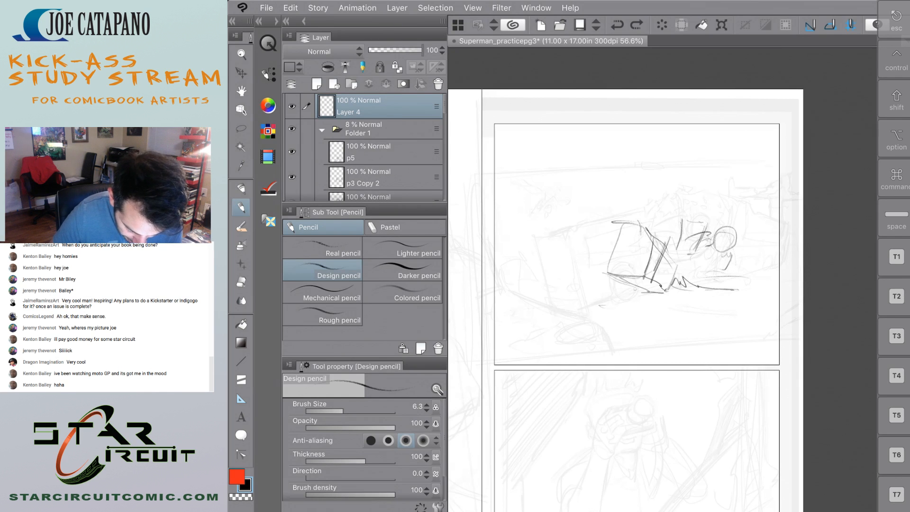
key(super+z)
key(super+z)
Erase the box form and the sketch beside it from the first stacked panel on Layer 4 with the Soft eraser.
scroll(740, 293, down, 5)
scroll(740, 294, up, 4)
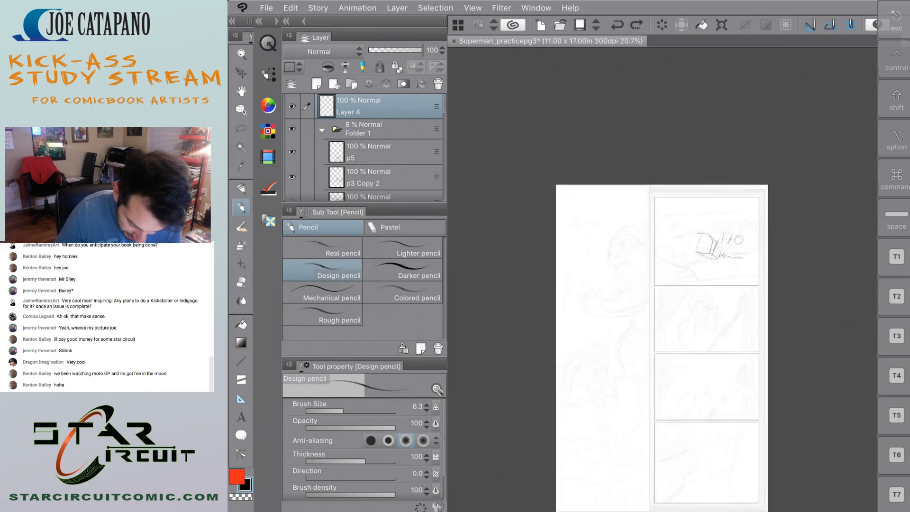
scroll(740, 294, up, 2)
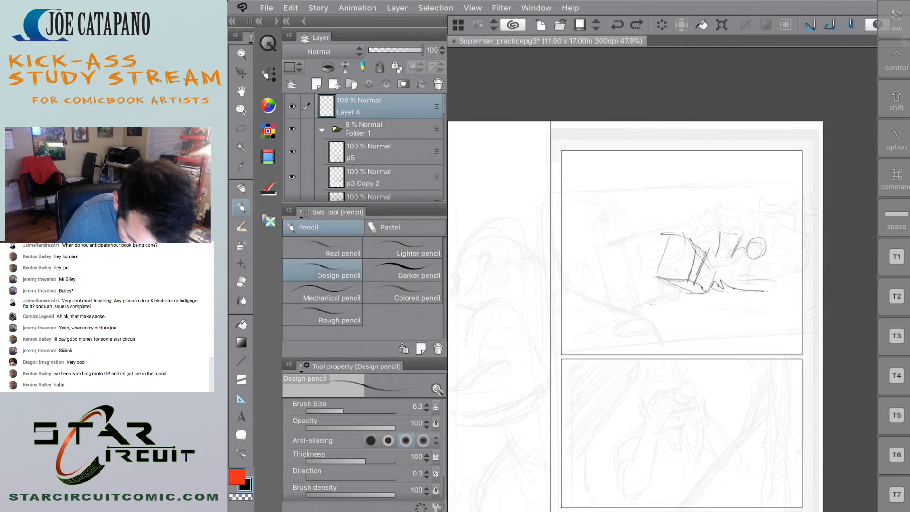
scroll(790, 286, up, 2)
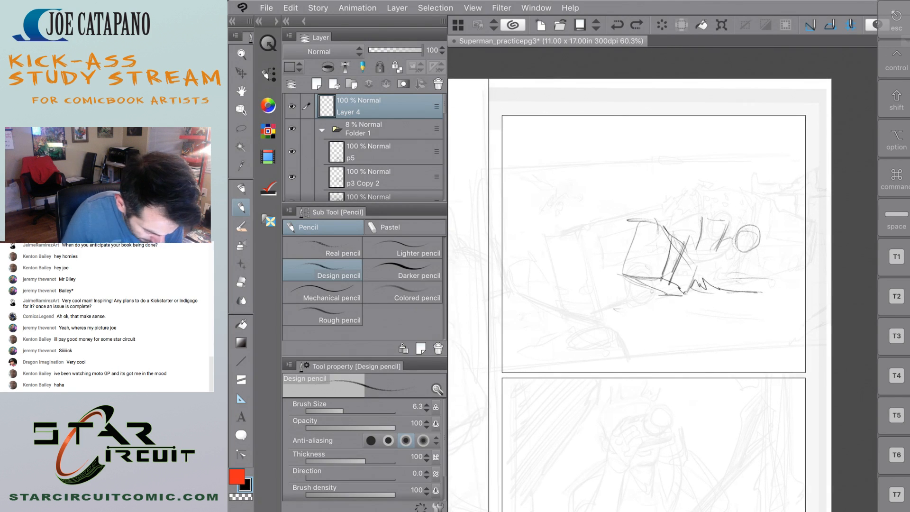
key(e)
mouse_move(753, 237)
mouse_down()
mouse_move(725, 287)
mouse_move(630, 302)
mouse_move(704, 205)
mouse_move(700, 263)
mouse_up()
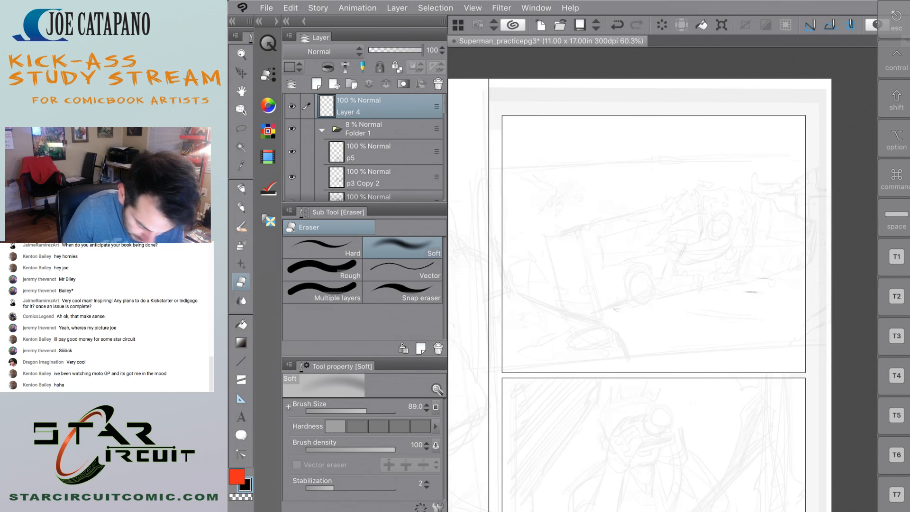
Sketch the curved sides and lower edge of a large form in the middle of the first stacked panel with the Design pencil.
key(p)
drag(672, 209, 636, 336)
mouse_move(572, 193)
mouse_down()
mouse_move(555, 289)
mouse_move(605, 319)
mouse_up()
drag(632, 325, 663, 324)
Sketch an angular shape with a curved top line and slanted sides in the upper right of the first stacked panel.
drag(779, 210, 794, 236)
mouse_move(754, 175)
mouse_down()
mouse_move(797, 157)
mouse_move(753, 168)
mouse_move(725, 162)
mouse_up()
drag(720, 178, 743, 201)
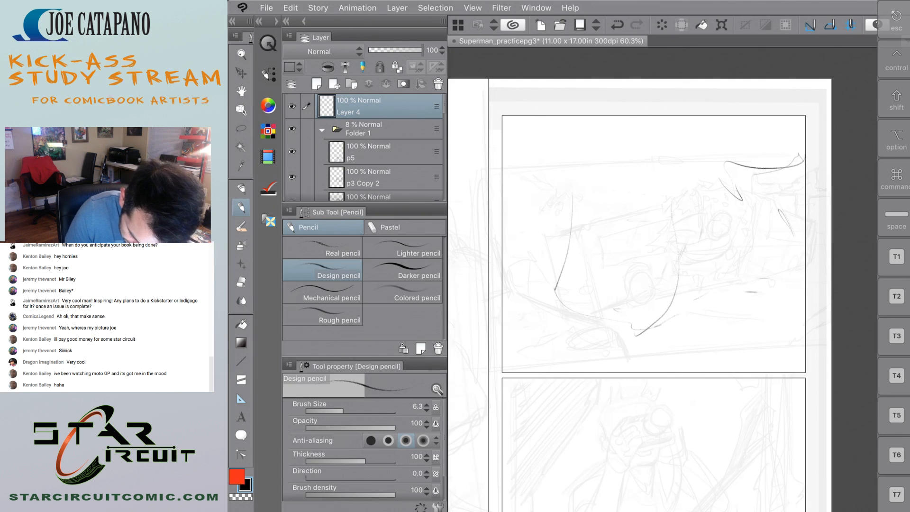
drag(805, 162, 792, 197)
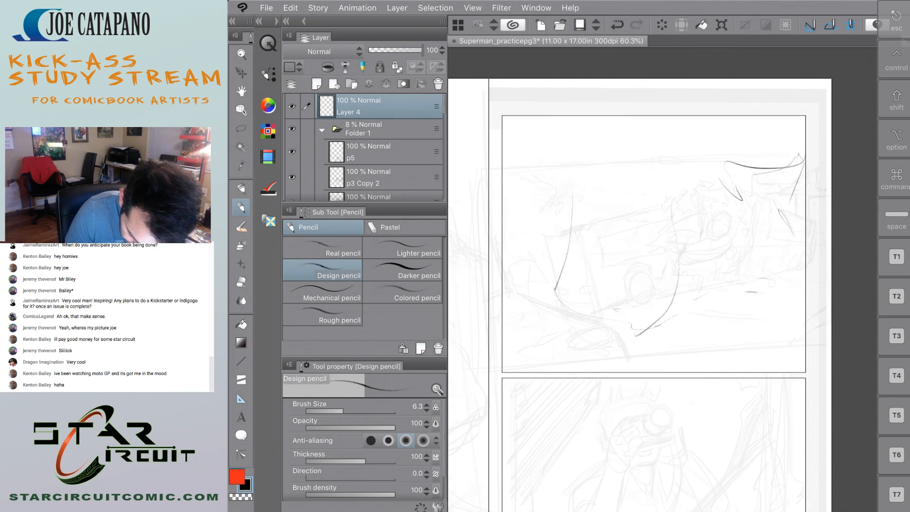
drag(736, 162, 721, 193)
drag(801, 170, 775, 218)
Draw the large form's sloping top edge, lower edge and receding right side in perspective.
drag(662, 211, 702, 223)
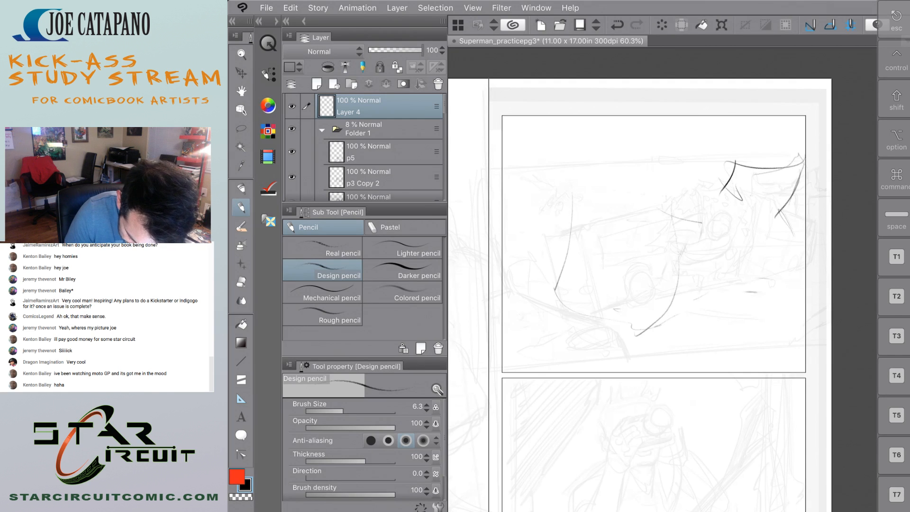
drag(629, 327, 648, 323)
drag(599, 199, 662, 216)
drag(582, 189, 656, 216)
drag(612, 308, 712, 312)
mouse_move(661, 213)
mouse_down()
mouse_move(709, 242)
mouse_move(710, 301)
mouse_up()
drag(732, 248, 708, 304)
drag(726, 243, 728, 272)
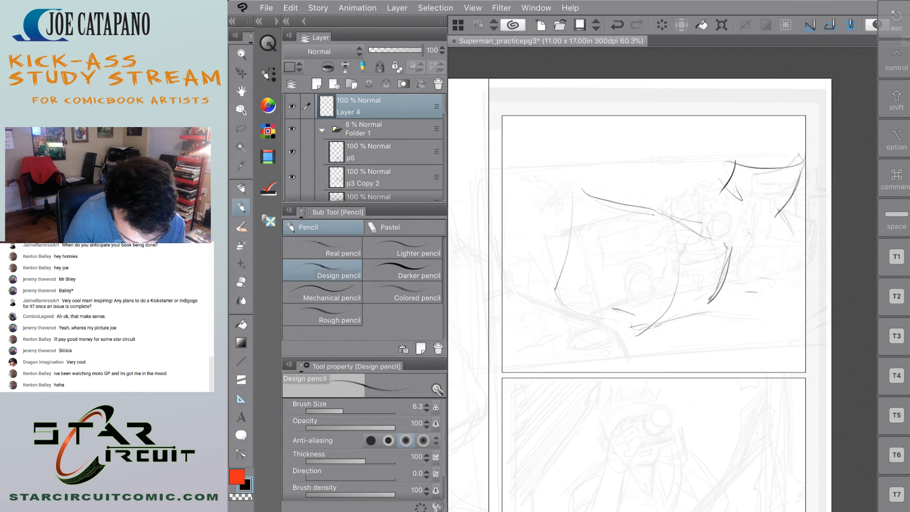
drag(683, 234, 726, 245)
mouse_move(687, 311)
mouse_down()
mouse_move(699, 305)
mouse_move(688, 309)
mouse_up()
Add curved arcs and a small circle near the panel's right edge, and strengthen the large form's vertical and lower edges.
mouse_move(776, 262)
mouse_down()
mouse_move(757, 290)
mouse_move(782, 301)
mouse_move(801, 295)
mouse_move(780, 245)
mouse_move(759, 303)
mouse_up()
drag(775, 305, 779, 309)
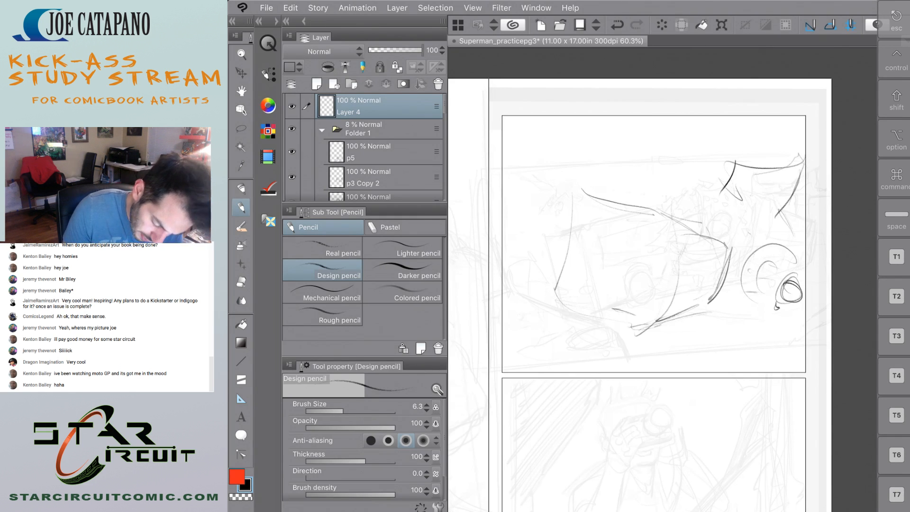
drag(665, 218, 640, 333)
mouse_move(562, 241)
mouse_down()
mouse_move(615, 331)
mouse_move(630, 337)
mouse_up()
Fill the angular shape in the upper right with a row of downward hanging strokes.
drag(735, 161, 731, 207)
drag(736, 182, 727, 216)
drag(796, 176, 776, 226)
mouse_move(743, 170)
mouse_down()
mouse_move(733, 219)
mouse_move(758, 170)
mouse_move(736, 214)
mouse_move(750, 211)
mouse_up()
mouse_move(772, 167)
mouse_down()
mouse_move(761, 212)
mouse_move(777, 197)
mouse_up()
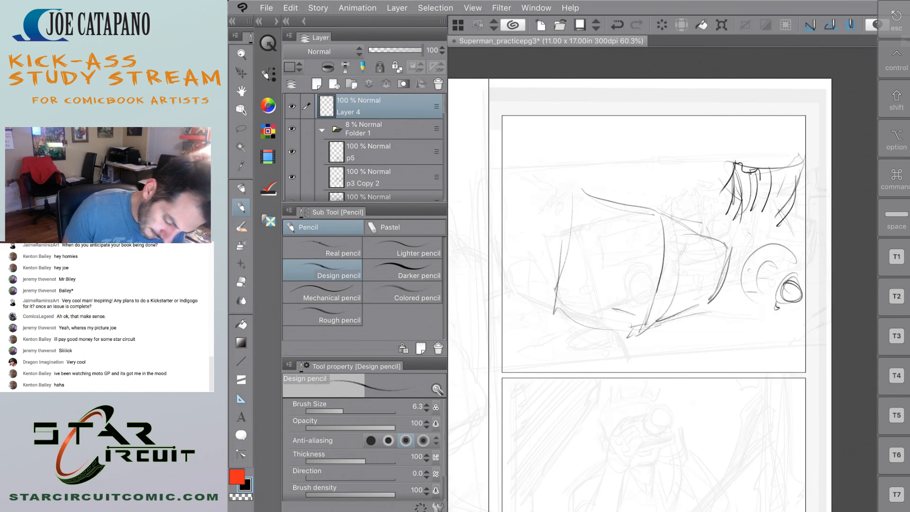
Reinforce the arcs and circle near the panel's right edge and add a curved stroke above the large form's right corner.
drag(790, 277, 808, 291)
mouse_move(789, 249)
mouse_down()
mouse_move(757, 246)
mouse_move(756, 306)
mouse_up()
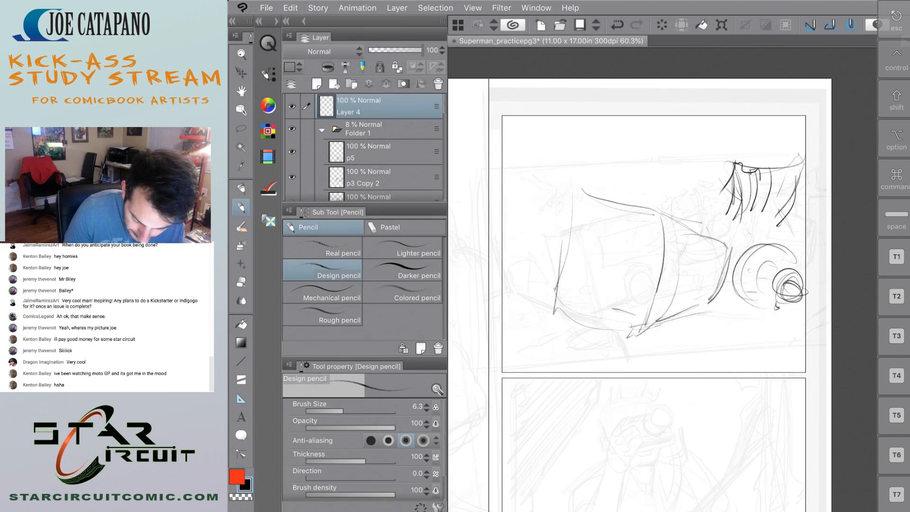
drag(741, 231, 701, 237)
Sketch a small flying figure with outstretched limbs in the upper left corner of the first stacked panel.
mouse_move(552, 131)
mouse_down()
mouse_move(546, 143)
mouse_move(556, 140)
mouse_move(522, 165)
mouse_up()
drag(555, 150, 586, 150)
drag(586, 151, 510, 169)
drag(514, 168, 529, 167)
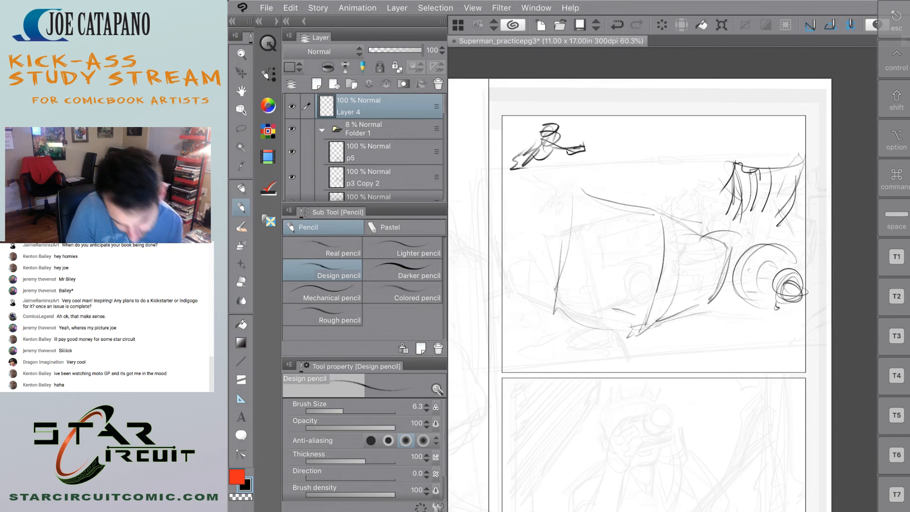
Draw long diagonal guide strokes above and across the large form, converging toward the arcs near the panel's right edge.
drag(625, 189, 744, 239)
drag(645, 161, 764, 244)
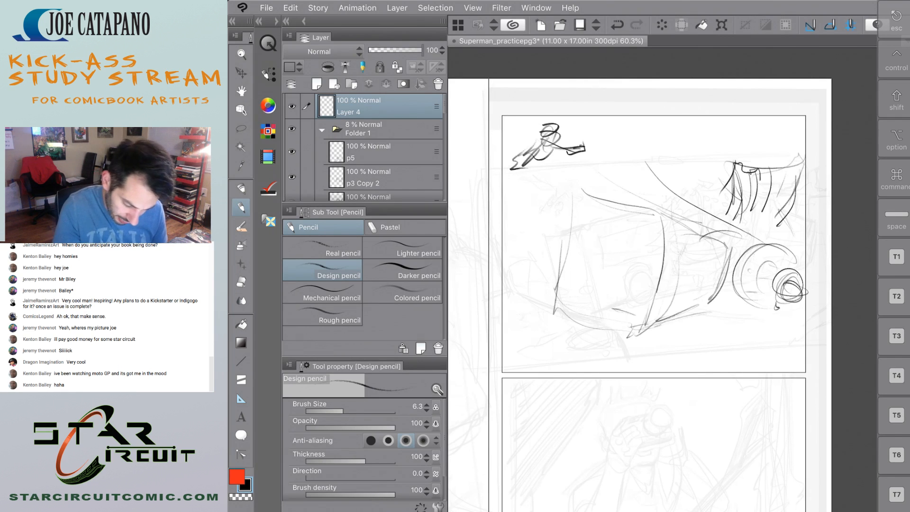
drag(581, 220, 723, 291)
scroll(687, 199, down, 5)
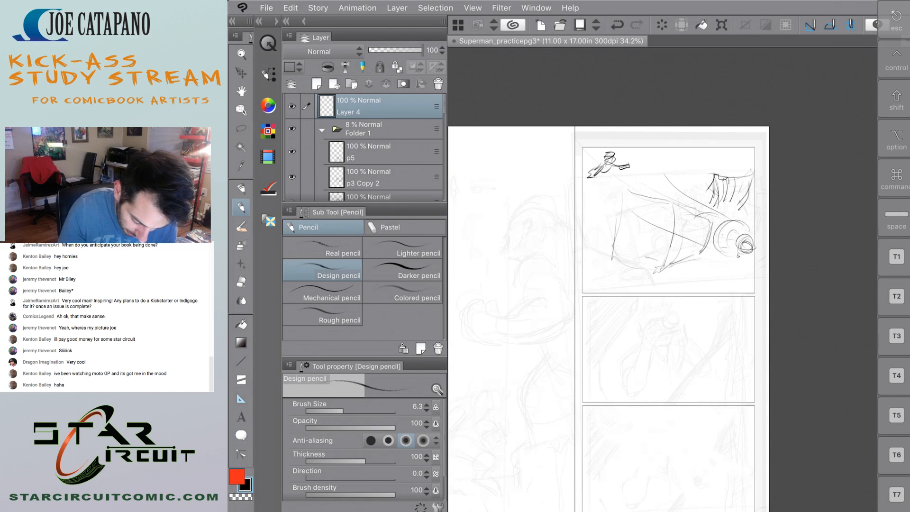
drag(489, 227, 727, 238)
drag(515, 217, 731, 239)
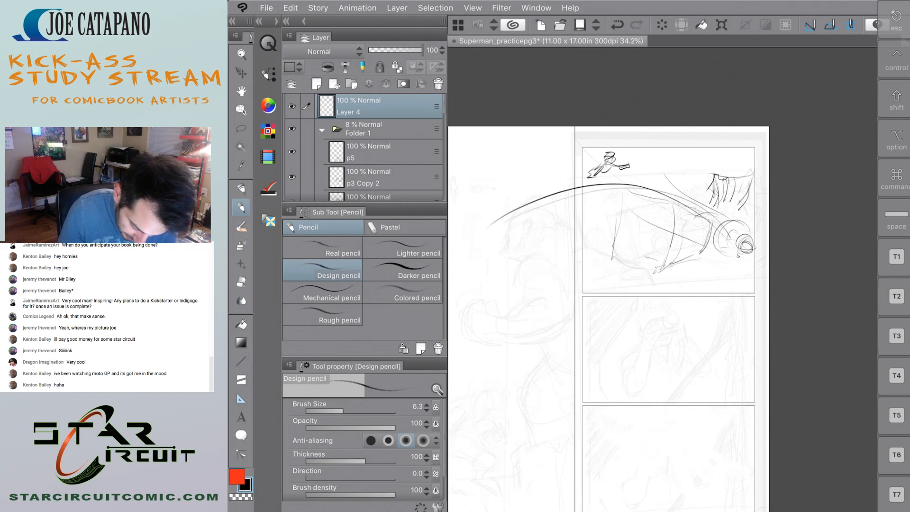
key(super+z)
key(super+z)
Erase the large form, hanging strokes, arcs and small figure from the first stacked panel with the Soft eraser.
key(e)
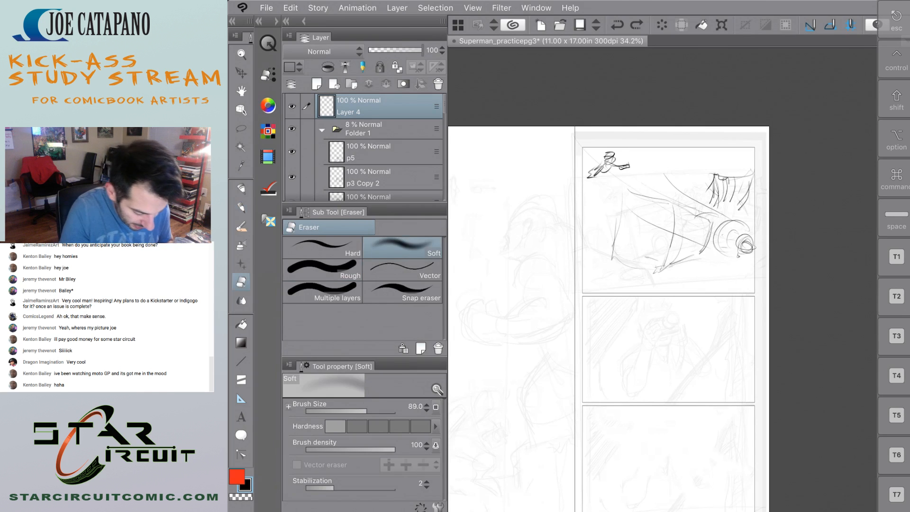
mouse_move(743, 201)
mouse_down()
mouse_move(743, 256)
mouse_move(762, 202)
mouse_move(741, 285)
mouse_move(730, 147)
mouse_move(711, 189)
mouse_move(721, 148)
mouse_up()
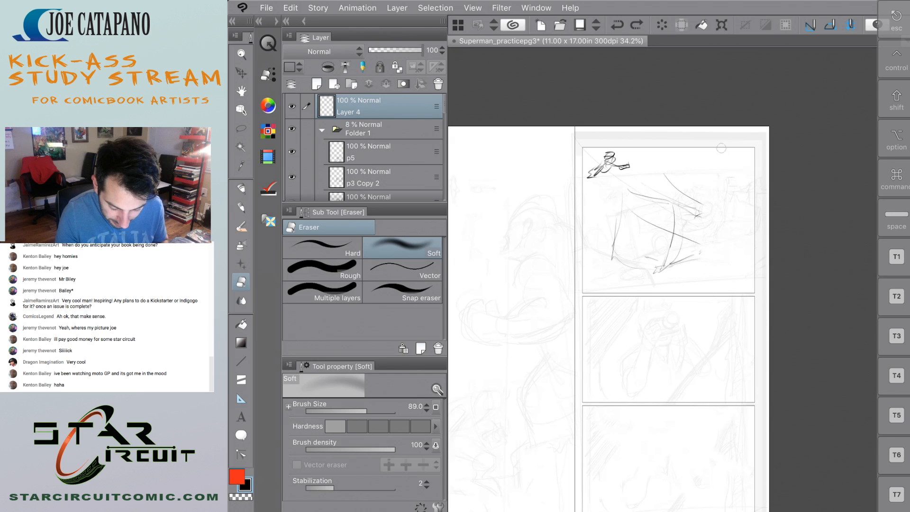
mouse_move(587, 117)
mouse_down()
mouse_move(640, 281)
mouse_move(589, 122)
mouse_move(652, 242)
mouse_move(666, 229)
mouse_move(666, 191)
mouse_move(709, 245)
mouse_up()
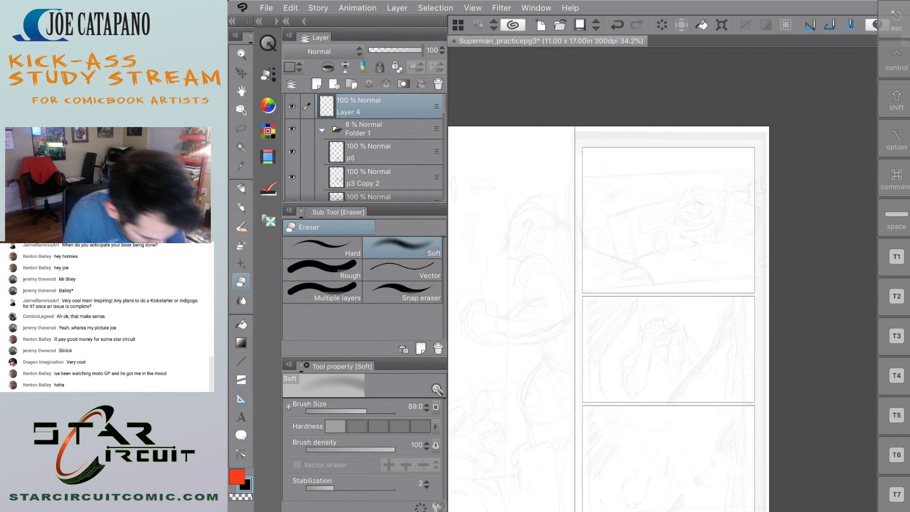
Begin sketching long arcs sweeping from the left page area into the first stacked panel with the Design pencil.
key(p)
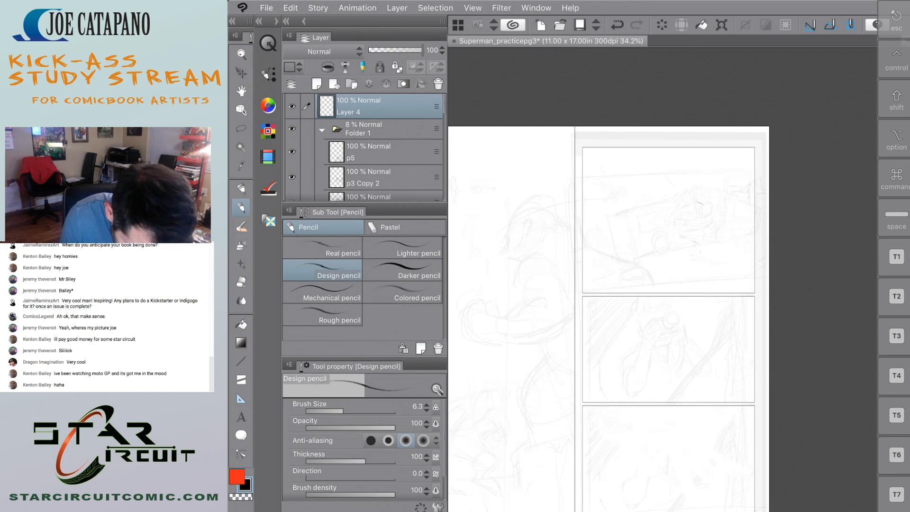
scroll(656, 251, up, 5)
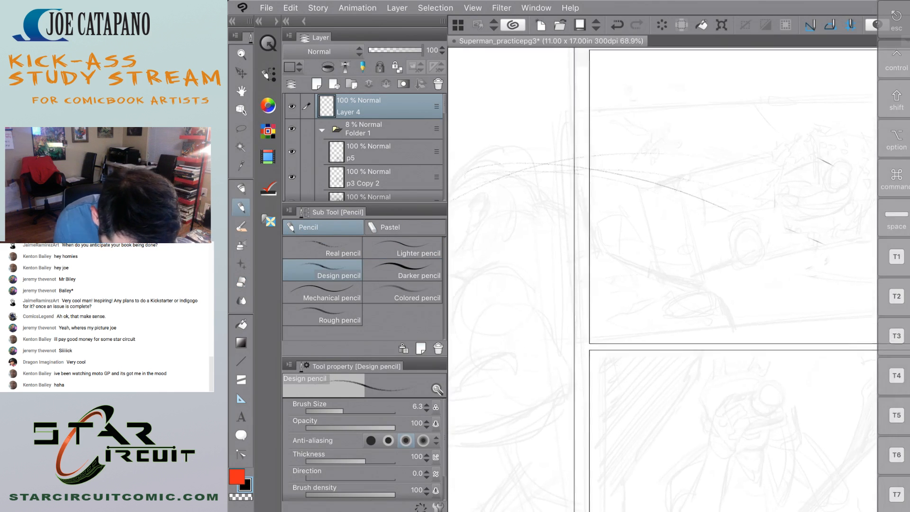
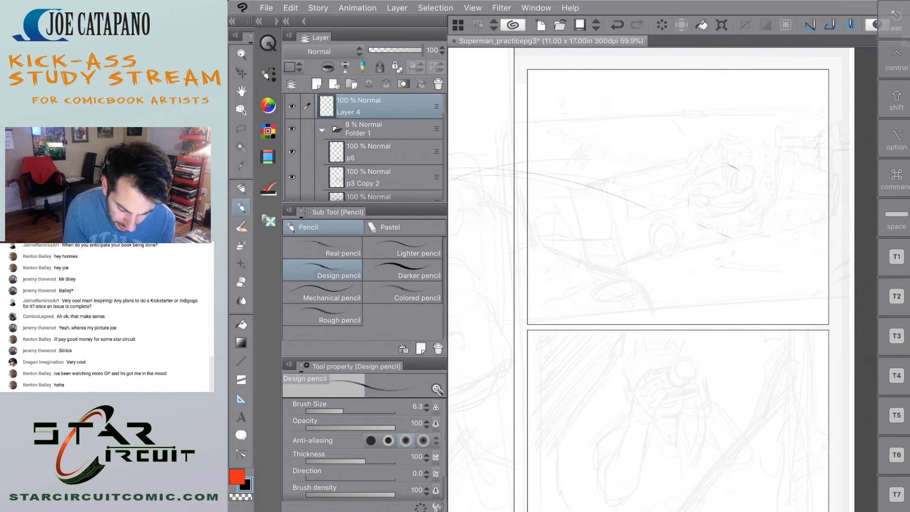
Draw a horizon line and long perspective guides across the first stacked panel, converging toward its right edge.
drag(610, 241, 817, 244)
drag(617, 185, 645, 222)
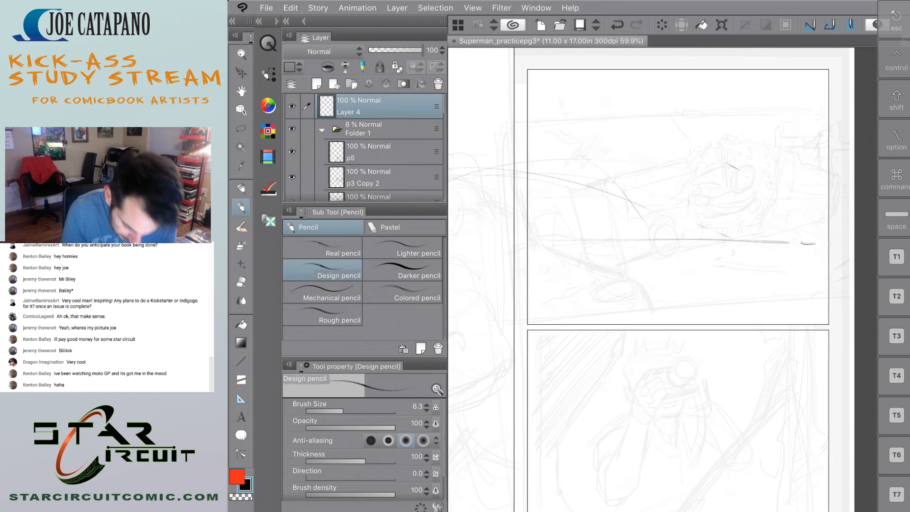
mouse_move(670, 277)
mouse_down()
mouse_move(650, 306)
mouse_move(655, 300)
mouse_up()
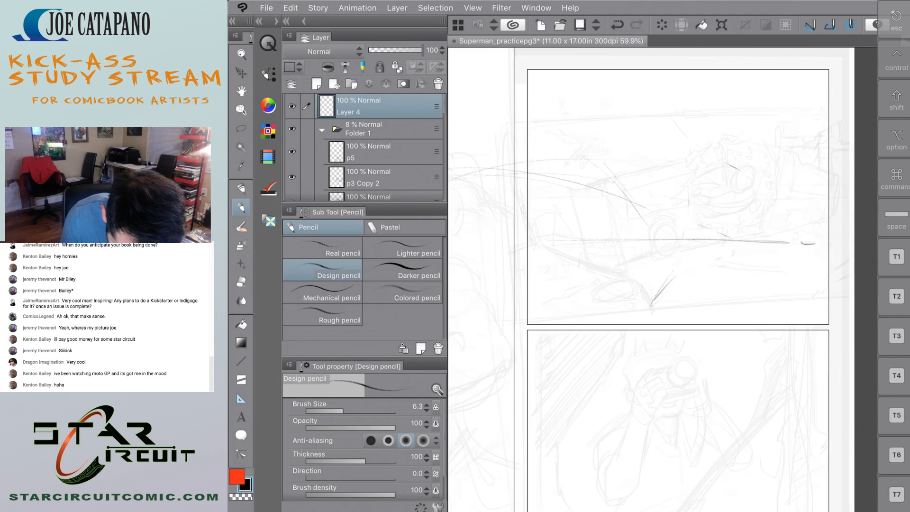
drag(820, 269, 597, 315)
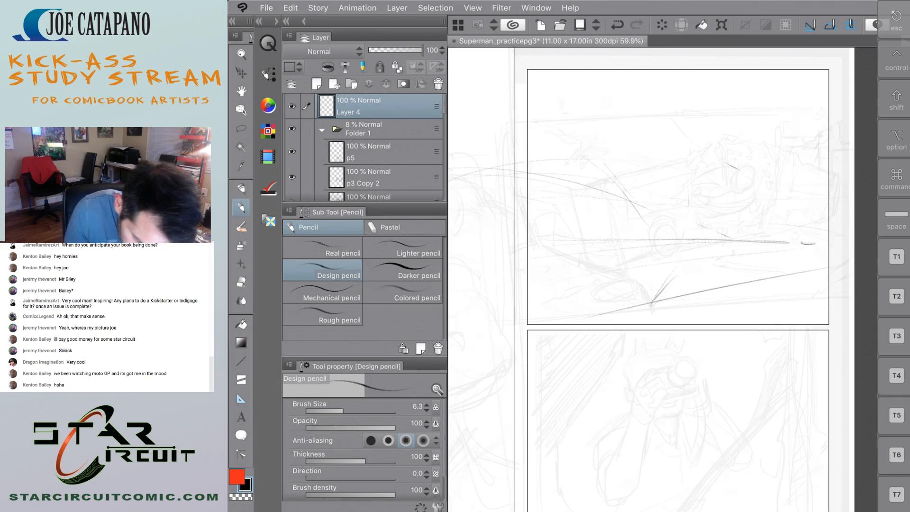
drag(827, 229, 500, 153)
drag(818, 214, 589, 156)
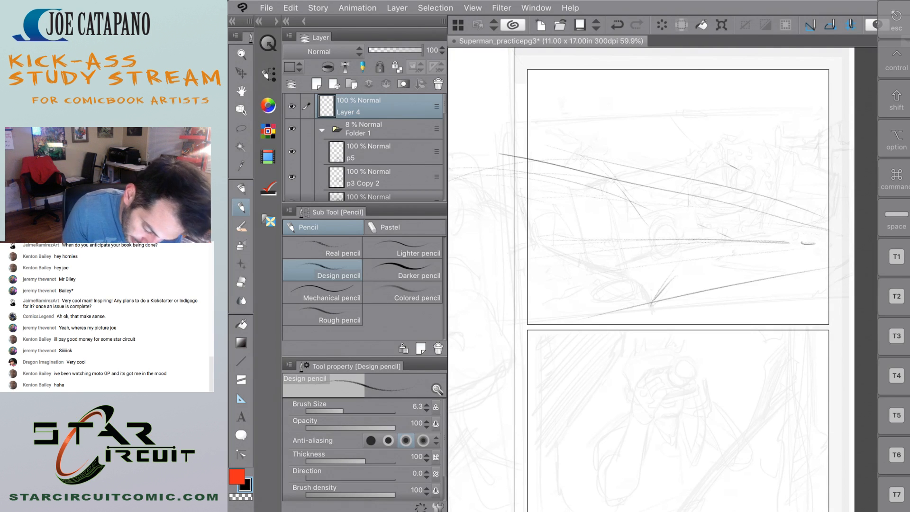
drag(847, 193, 504, 78)
drag(839, 168, 665, 51)
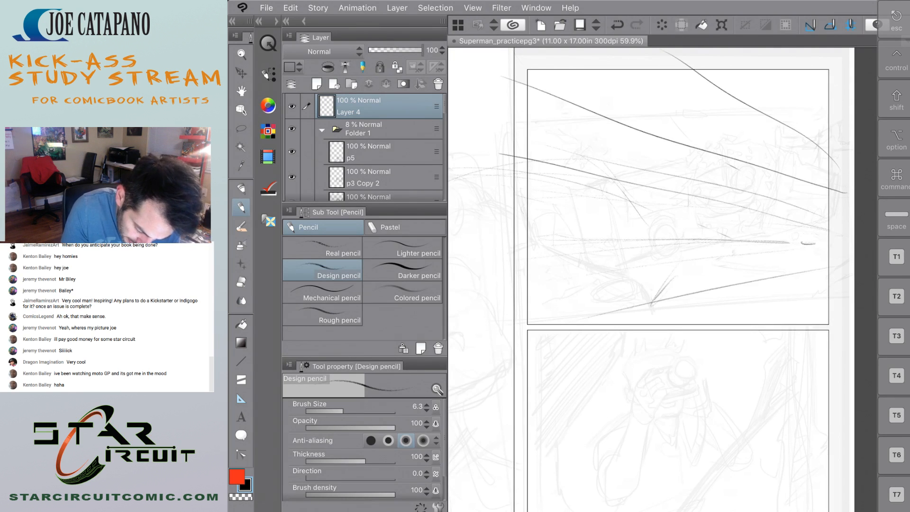
drag(594, 104, 574, 258)
mouse_move(579, 108)
mouse_down()
mouse_move(592, 118)
mouse_move(516, 138)
mouse_move(576, 208)
mouse_move(525, 276)
mouse_move(558, 269)
mouse_up()
key(super+z)
key(super+z)
key(super+z)
key(super+z)
key(super+z)
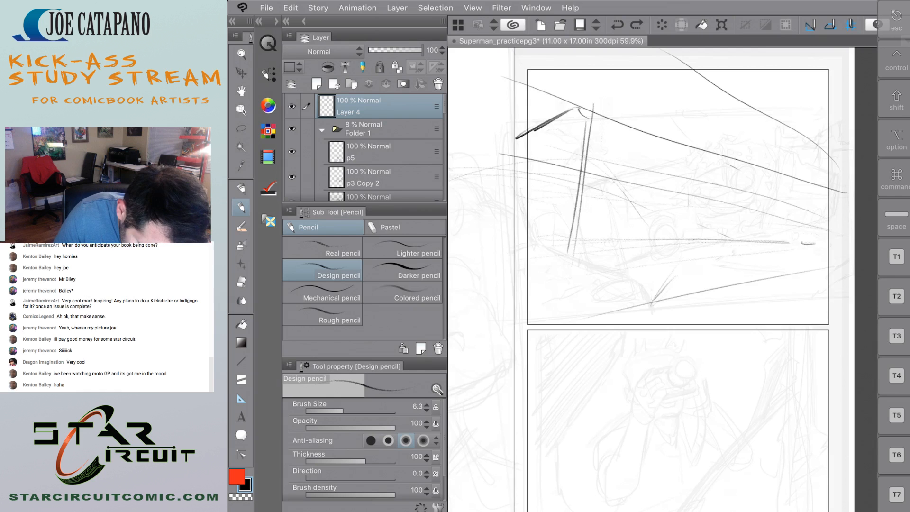
mouse_move(583, 153)
mouse_down()
mouse_move(559, 304)
mouse_move(521, 141)
mouse_up()
drag(519, 139, 580, 149)
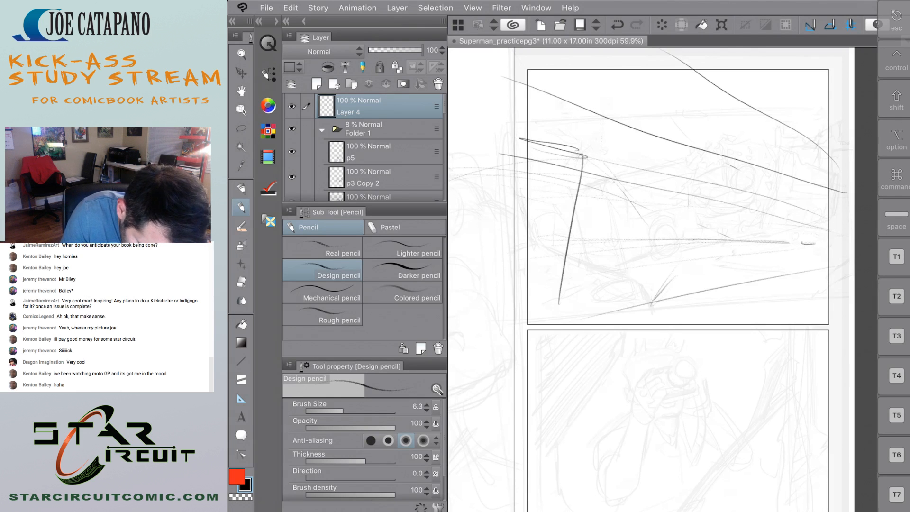
key(super+z)
key(super+z)
key(super+z)
Sketch a boxy bus body in perspective in the panel's left half, with two oval wheels along its base.
mouse_move(522, 166)
mouse_down()
mouse_move(576, 153)
mouse_move(557, 308)
mouse_up()
mouse_move(600, 161)
mouse_down()
mouse_move(690, 200)
mouse_move(649, 295)
mouse_up()
drag(573, 311, 555, 312)
drag(645, 301, 530, 303)
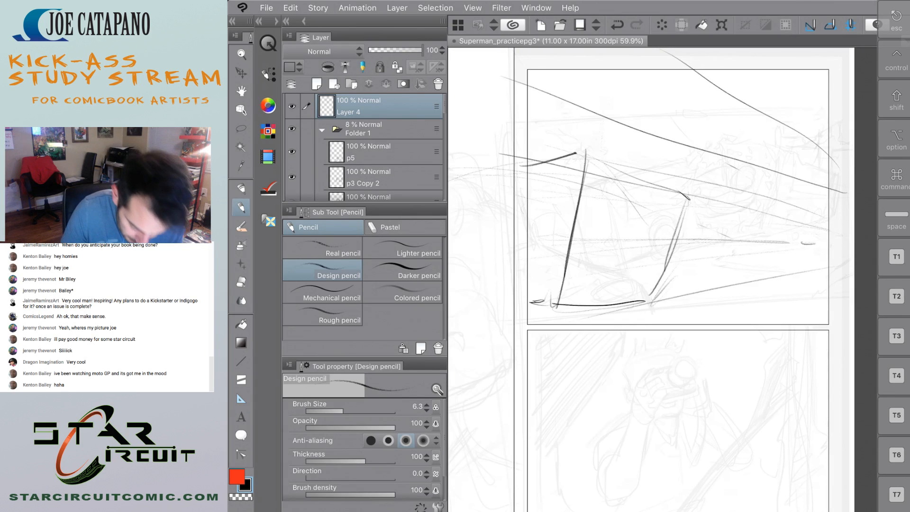
mouse_move(620, 266)
mouse_down()
mouse_move(600, 304)
mouse_move(616, 310)
mouse_up()
drag(651, 275, 655, 307)
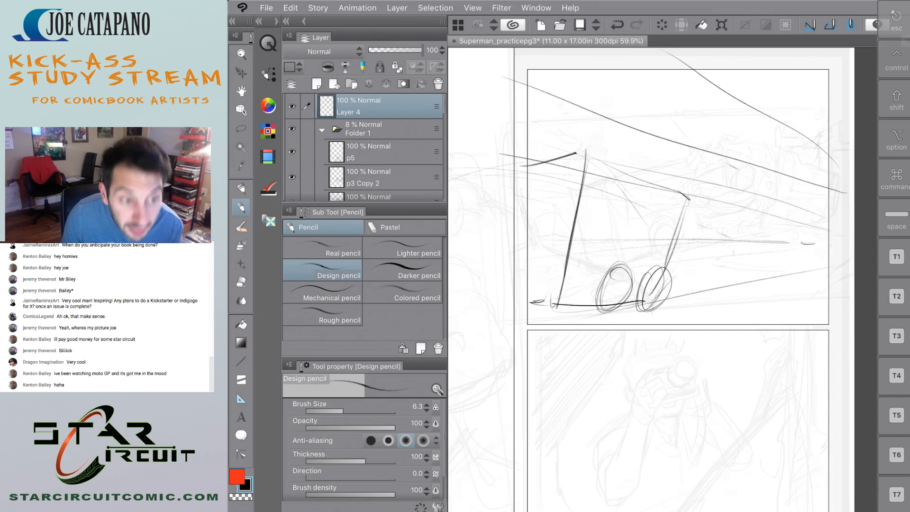
Sketch the bus's slanted front end with a jagged, crumpled outline ahead of it.
drag(658, 305, 698, 297)
mouse_move(697, 206)
mouse_down()
mouse_move(709, 219)
mouse_move(688, 298)
mouse_up()
drag(706, 245, 700, 276)
drag(693, 194, 710, 231)
drag(745, 261, 768, 290)
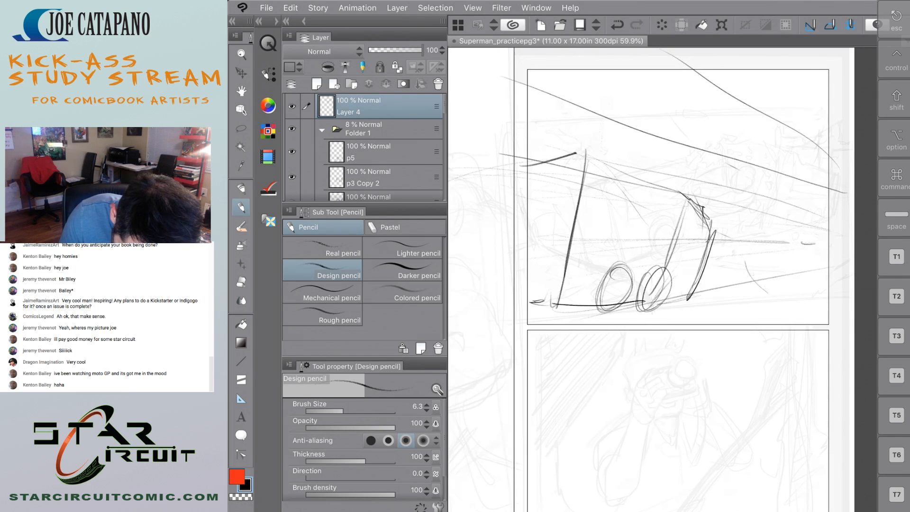
drag(711, 213, 718, 221)
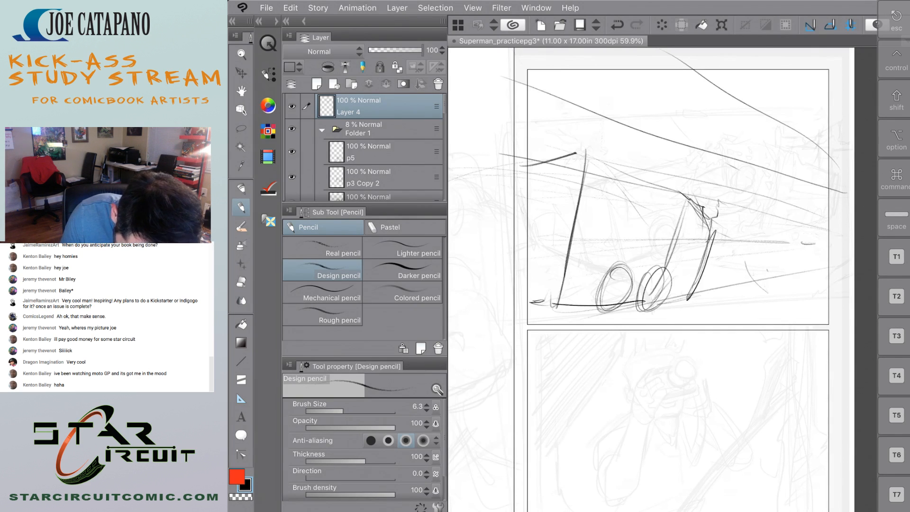
mouse_move(693, 294)
mouse_down()
mouse_move(718, 285)
mouse_move(735, 251)
mouse_move(700, 209)
mouse_up()
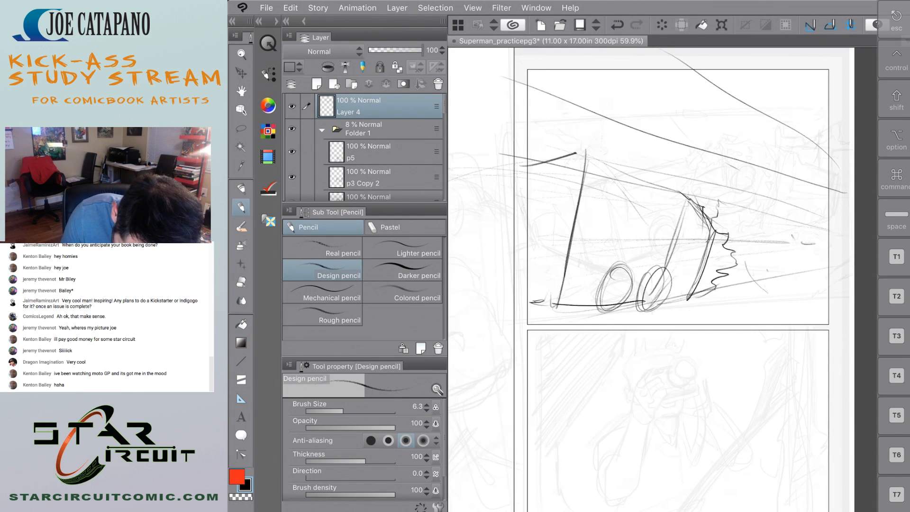
mouse_move(787, 220)
mouse_down()
mouse_move(795, 247)
mouse_move(761, 256)
mouse_move(791, 256)
mouse_move(789, 305)
mouse_up()
drag(769, 277, 762, 294)
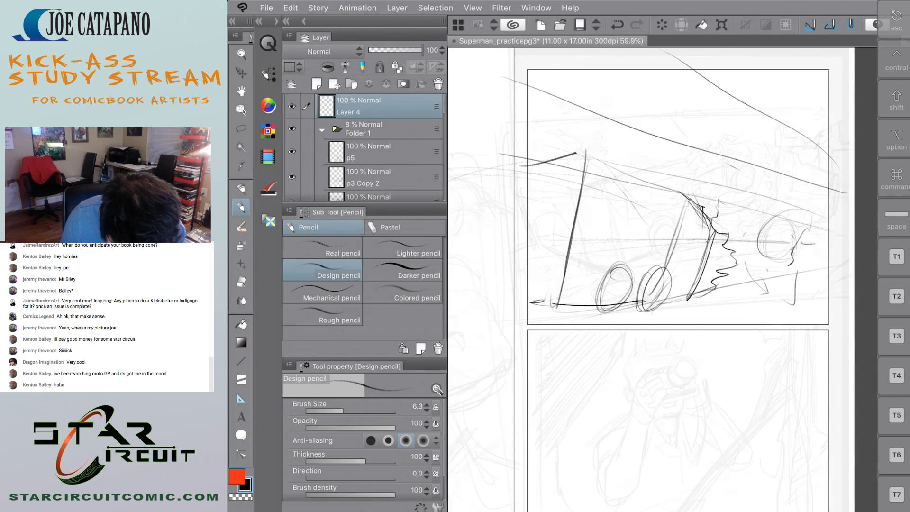
drag(757, 242, 797, 244)
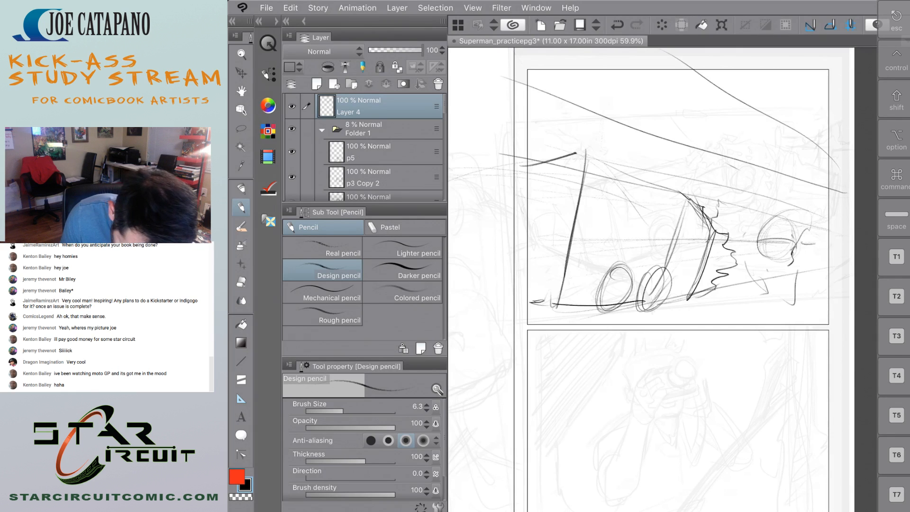
mouse_move(782, 211)
mouse_down()
mouse_move(797, 237)
mouse_move(792, 256)
mouse_move(747, 265)
mouse_up()
mouse_move(811, 261)
mouse_down()
mouse_move(787, 283)
mouse_move(767, 283)
mouse_up()
mouse_move(715, 230)
mouse_down()
mouse_move(740, 235)
mouse_move(749, 260)
mouse_up()
mouse_move(708, 179)
mouse_down()
mouse_move(733, 216)
mouse_move(718, 220)
mouse_move(739, 220)
mouse_move(713, 227)
mouse_move(732, 230)
mouse_up()
key(ctrl+z)
key(ctrl+z)
mouse_move(728, 192)
mouse_down()
mouse_move(736, 198)
mouse_move(712, 207)
mouse_move(743, 189)
mouse_move(711, 191)
mouse_move(707, 205)
mouse_up()
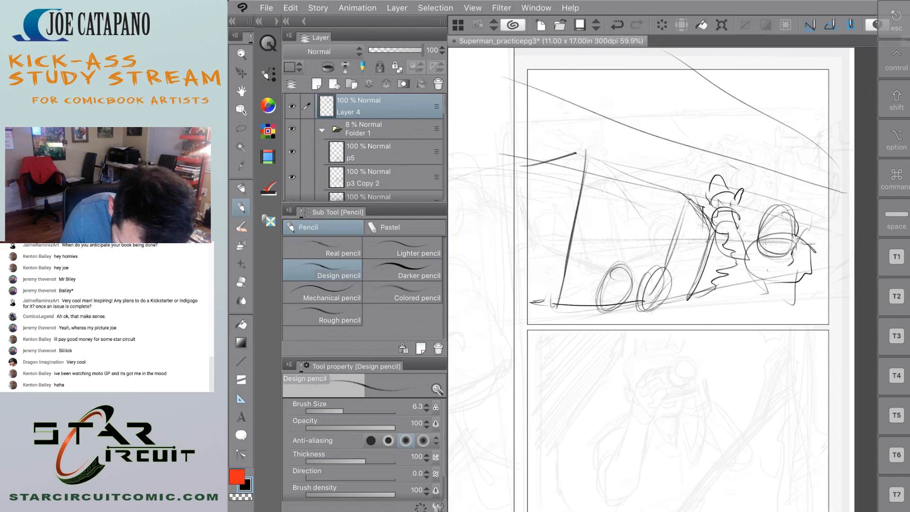
key(ctrl+z)
key(ctrl+z)
key(ctrl+z)
key(ctrl+z)
key(ctrl+z)
key(ctrl+z)
key(ctrl+z)
key(ctrl+z)
key(ctrl+z)
key(ctrl+z)
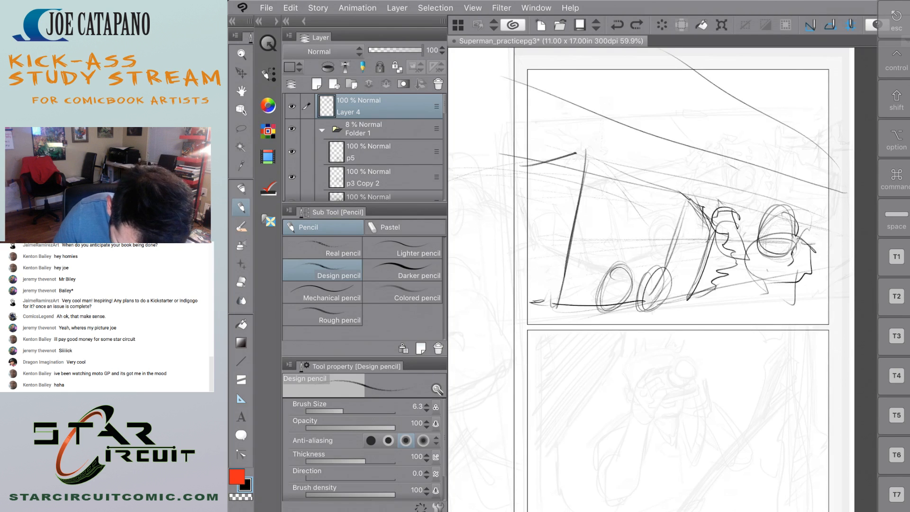
key(ctrl+z)
key(ctrl+z)
key(ctrl+z)
key(ctrl+z)
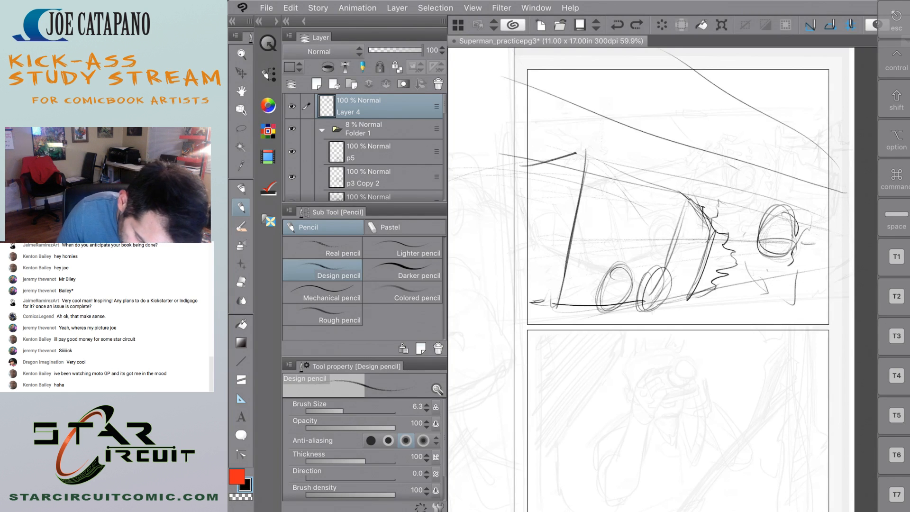
key(ctrl+z)
key(ctrl+z)
key(ctrl+z)
key(ctrl+z)
key(ctrl+z)
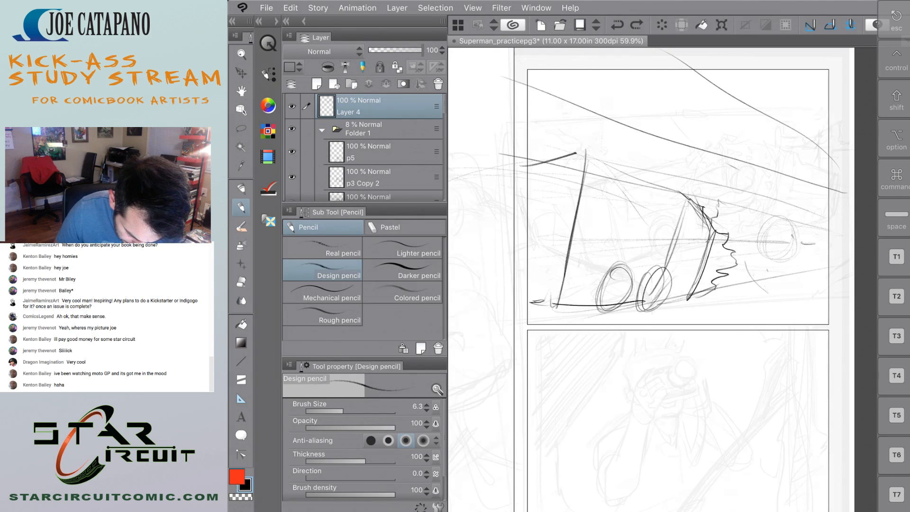
Lasso the whole panel sketch, move it left past the panel's left border and slightly down, and deselect.
key(m)
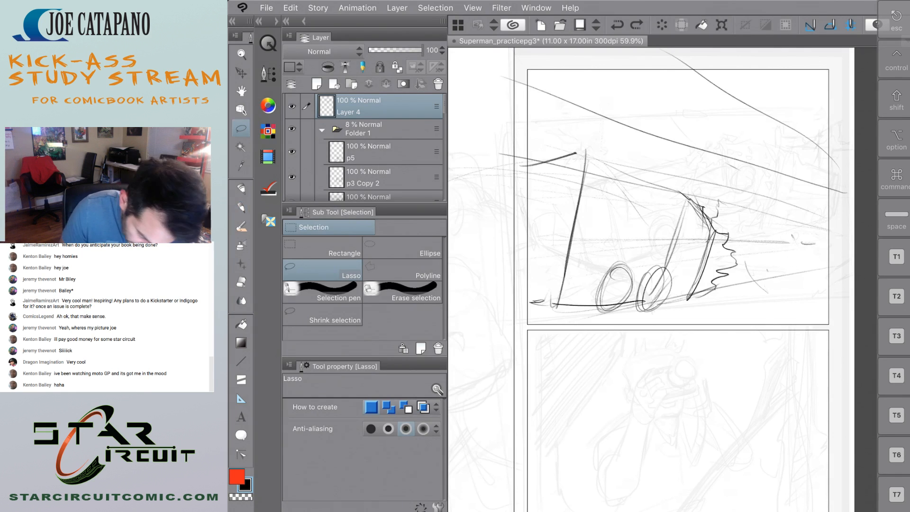
drag(669, 341, 838, 178)
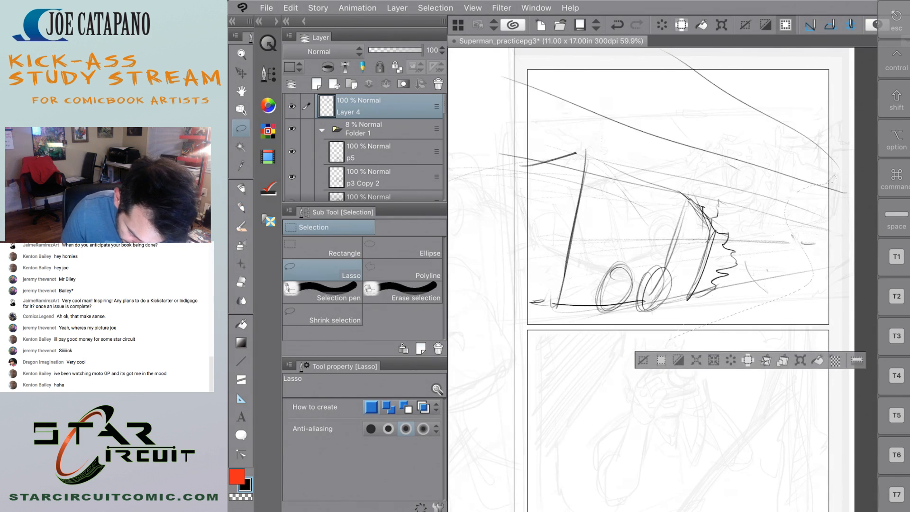
mouse_move(798, 327)
mouse_down()
mouse_move(830, 310)
mouse_move(807, 90)
mouse_move(505, 312)
mouse_move(528, 338)
mouse_up()
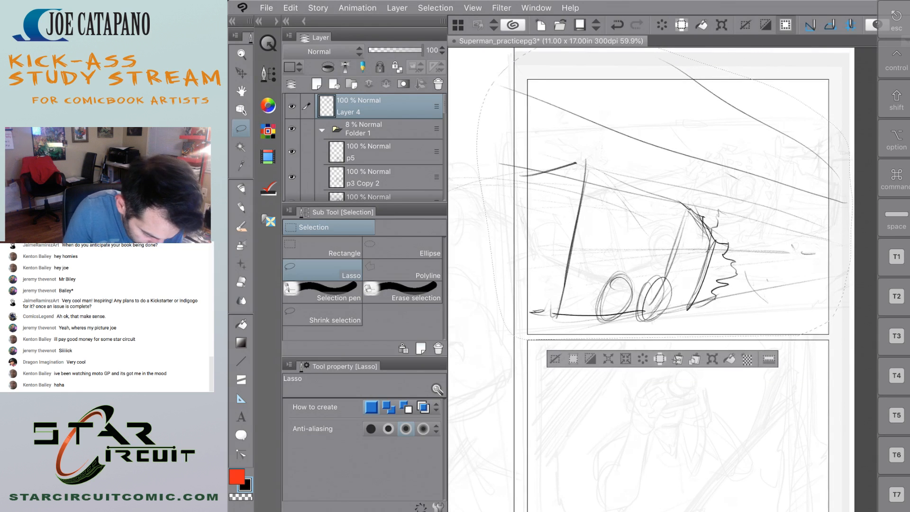
key(k)
drag(680, 271, 621, 278)
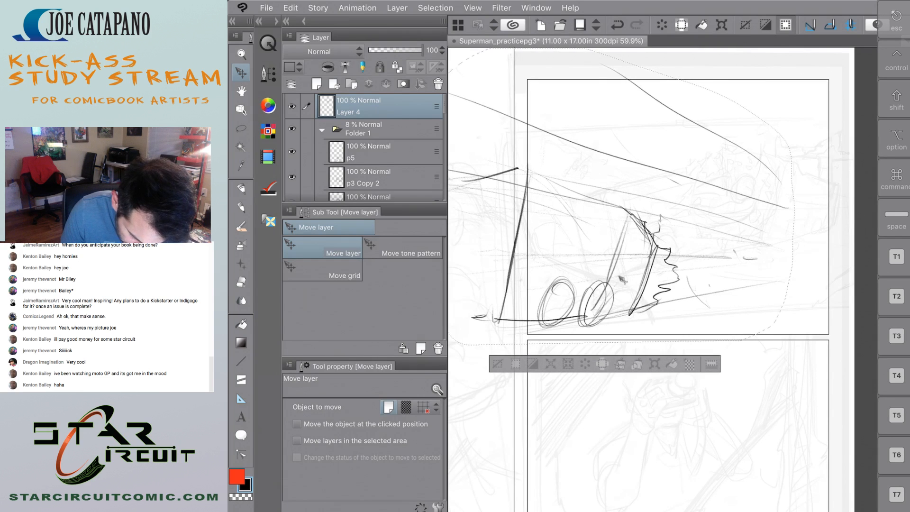
key(super+d)
key(o)
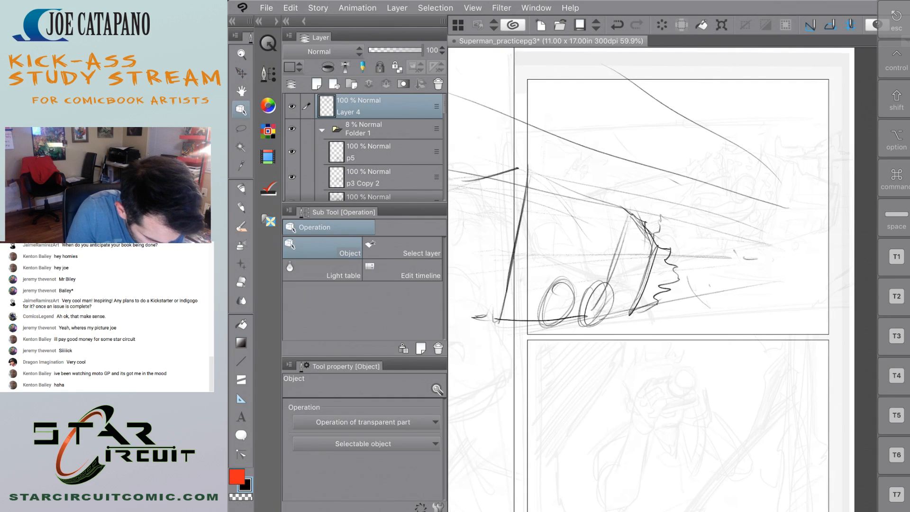
Extend the horizon to the right edge and add ground perspective lines running below the panel with the Design pencil.
key(p)
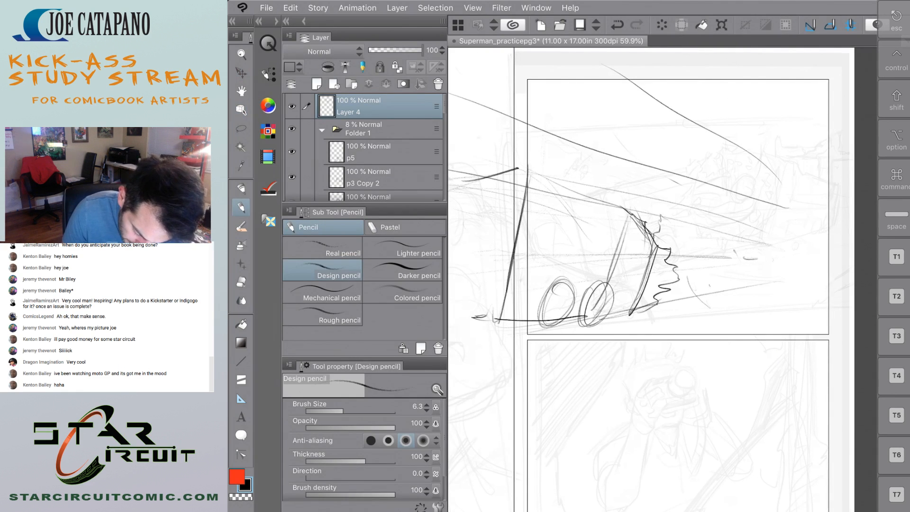
mouse_move(515, 255)
mouse_down()
mouse_move(850, 260)
mouse_move(670, 303)
mouse_up()
drag(843, 290, 588, 374)
drag(853, 313, 676, 378)
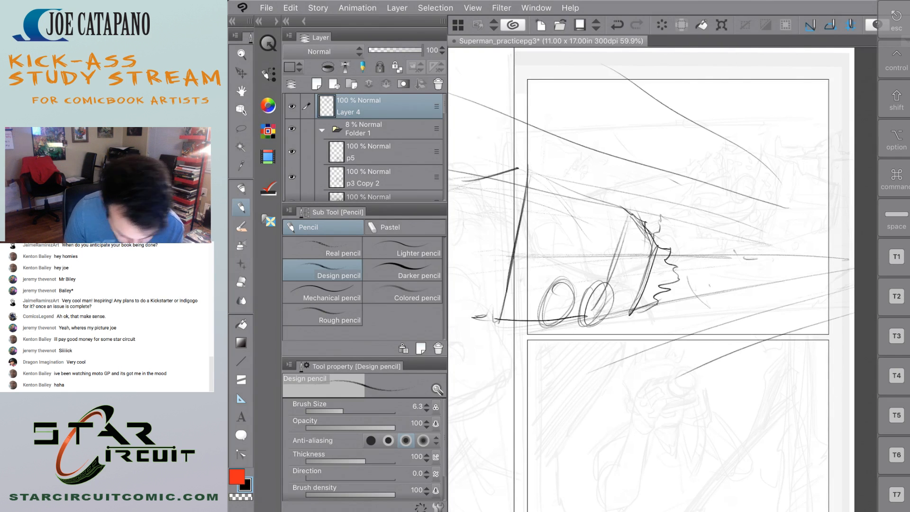
drag(758, 271, 595, 289)
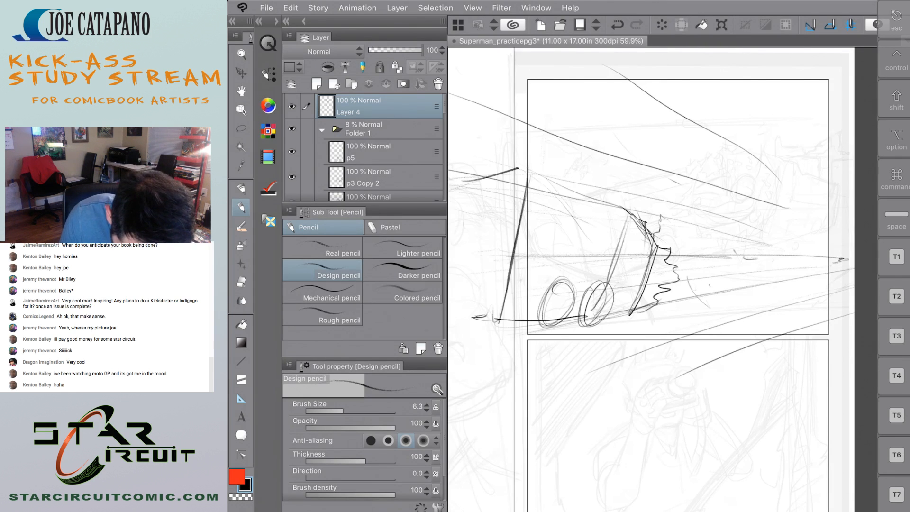
Sketch a bulky figure in front of the bus with a rounded torso, small head and shoulder shapes.
mouse_move(705, 259)
mouse_down()
mouse_move(736, 271)
mouse_move(740, 259)
mouse_move(709, 280)
mouse_up()
drag(745, 211, 751, 256)
drag(730, 216, 681, 259)
drag(691, 208, 688, 246)
mouse_move(718, 201)
mouse_down()
mouse_move(726, 182)
mouse_move(700, 206)
mouse_move(732, 189)
mouse_move(744, 212)
mouse_up()
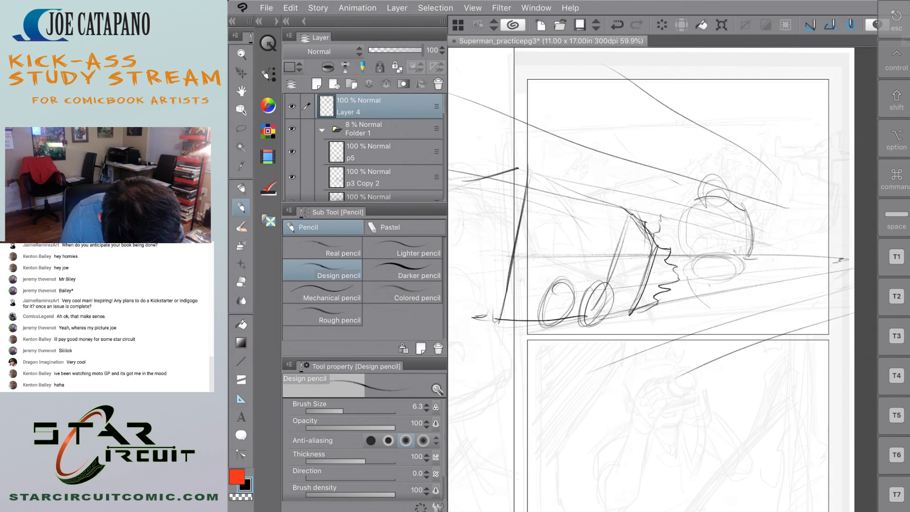
mouse_move(722, 181)
mouse_down()
mouse_move(660, 201)
mouse_move(663, 216)
mouse_move(679, 224)
mouse_up()
drag(744, 196, 764, 252)
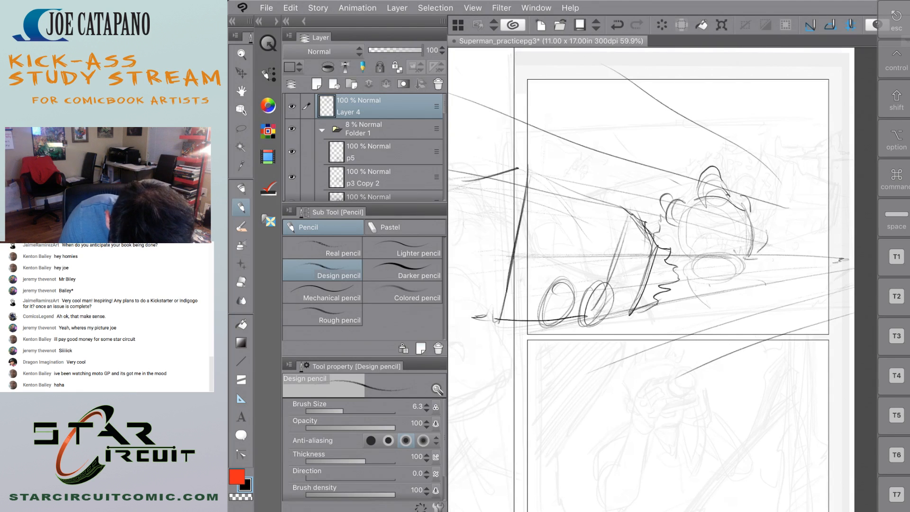
Add a jagged contour along the figure's right side and diagonal strokes streaming from it toward the panel's right edge.
drag(766, 285, 782, 273)
mouse_move(768, 226)
mouse_down()
mouse_move(749, 238)
mouse_move(764, 290)
mouse_up()
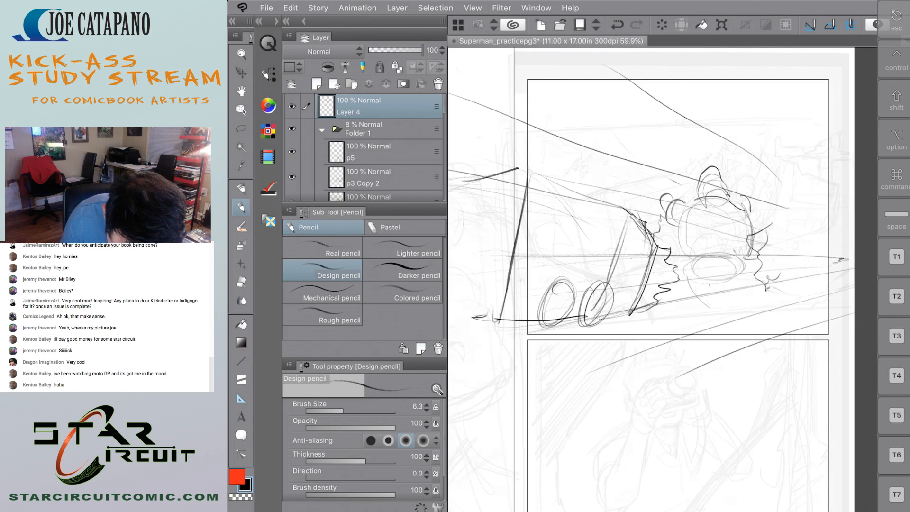
mouse_move(778, 237)
mouse_down()
mouse_move(818, 197)
mouse_move(814, 202)
mouse_up()
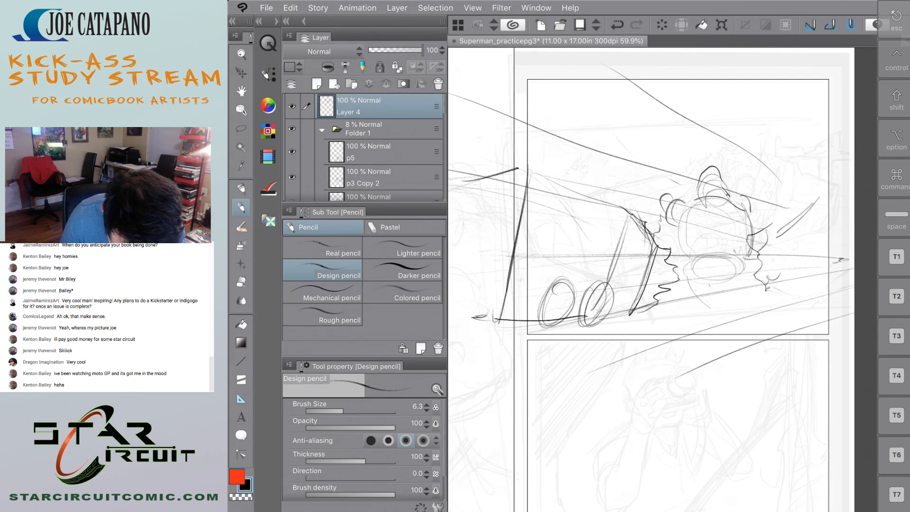
mouse_move(757, 223)
mouse_down()
mouse_move(780, 184)
mouse_move(762, 217)
mouse_up()
drag(778, 173, 825, 168)
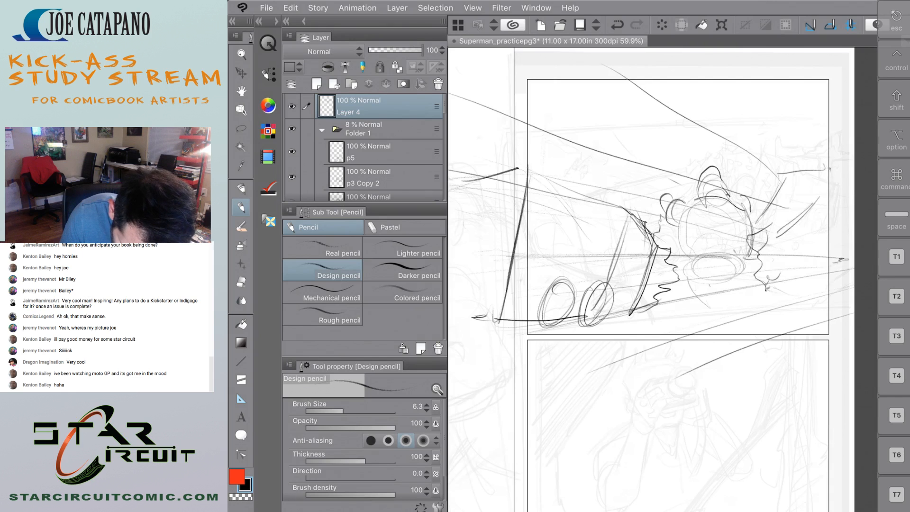
mouse_move(763, 213)
mouse_down()
mouse_move(839, 174)
mouse_move(768, 188)
mouse_move(753, 195)
mouse_move(833, 181)
mouse_up()
key(ctrl+z)
key(ctrl+z)
drag(764, 269, 758, 289)
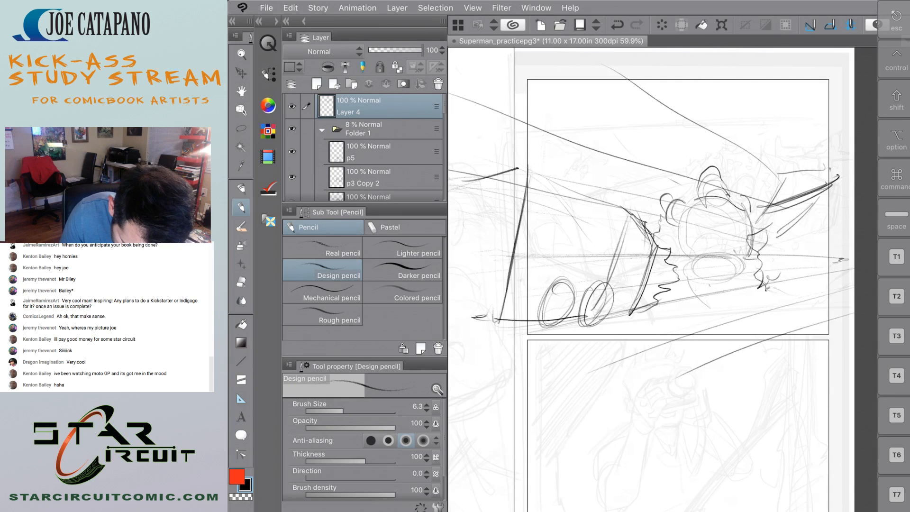
Darken the bus's roof edge and sketch side windows, their dividers and sill line, and small details on the body.
drag(645, 217, 516, 167)
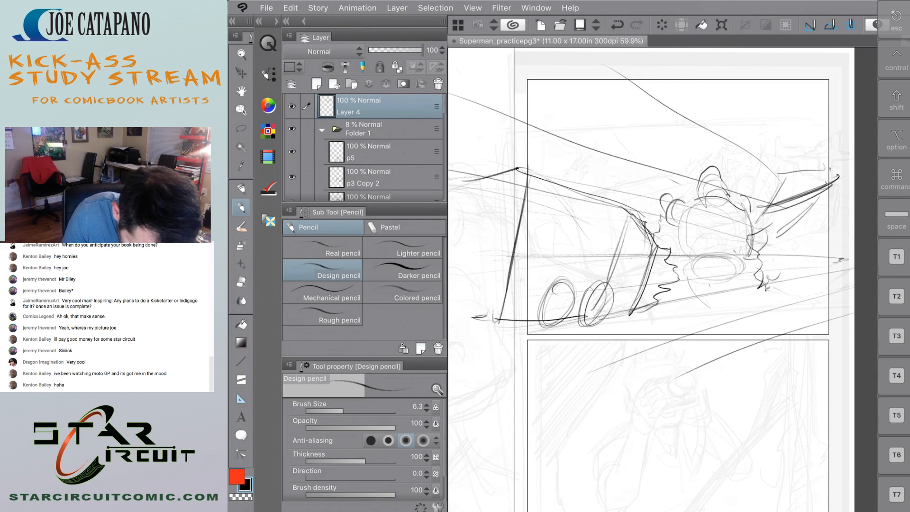
drag(561, 228, 556, 249)
mouse_move(540, 202)
mouse_down()
mouse_move(556, 204)
mouse_move(529, 241)
mouse_up()
drag(545, 241, 557, 242)
mouse_move(539, 208)
mouse_down()
mouse_move(557, 208)
mouse_move(577, 265)
mouse_up()
drag(591, 228, 583, 259)
mouse_move(510, 247)
mouse_down()
mouse_move(602, 251)
mouse_move(541, 255)
mouse_up()
drag(621, 207, 606, 265)
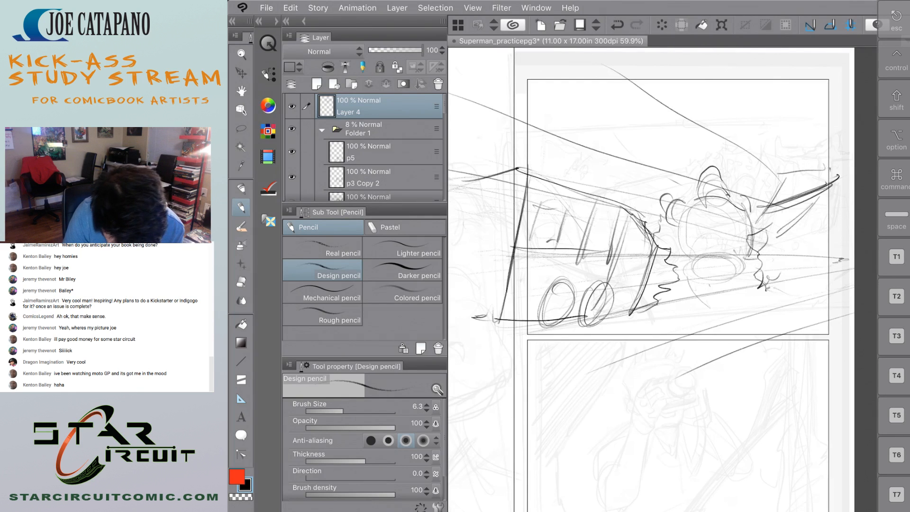
drag(569, 203, 515, 186)
drag(529, 274, 536, 279)
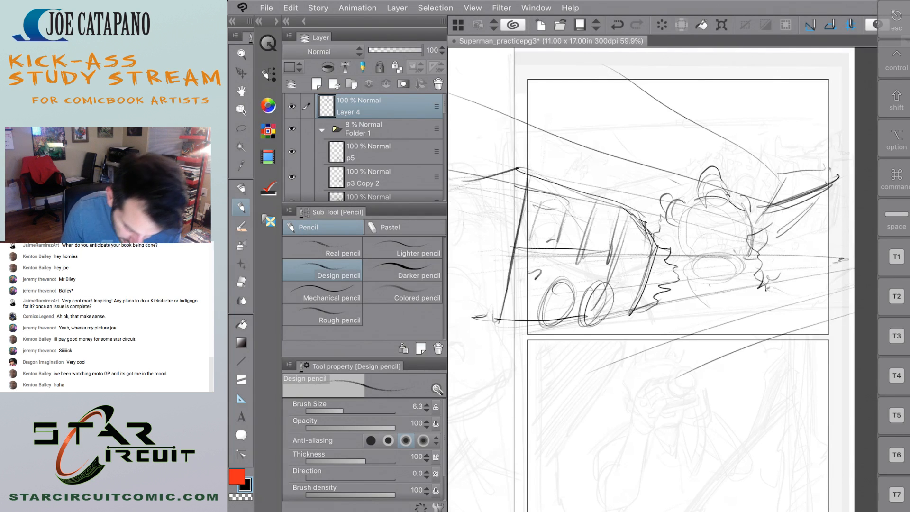
Add short crossing strokes where the bus's front meets the figure and small contour marks on the figure's torso.
mouse_move(656, 219)
mouse_down()
mouse_move(686, 220)
mouse_move(680, 244)
mouse_up()
drag(654, 218, 639, 247)
drag(696, 232, 699, 242)
drag(685, 296, 672, 306)
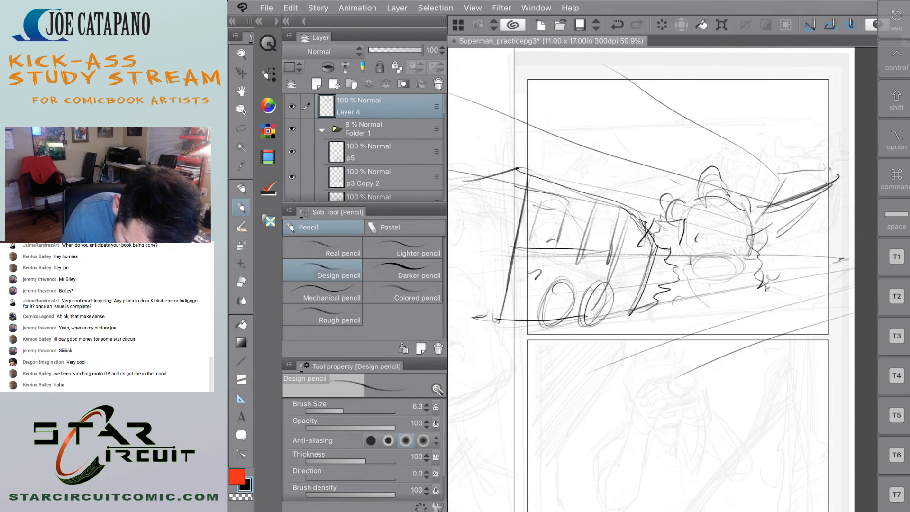
drag(758, 291, 826, 290)
drag(849, 227, 809, 288)
drag(832, 256, 797, 291)
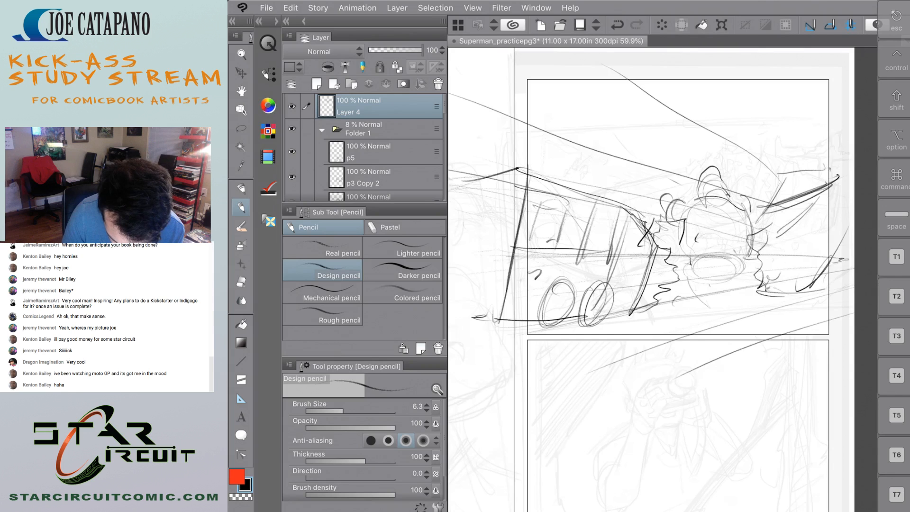
drag(766, 208, 843, 193)
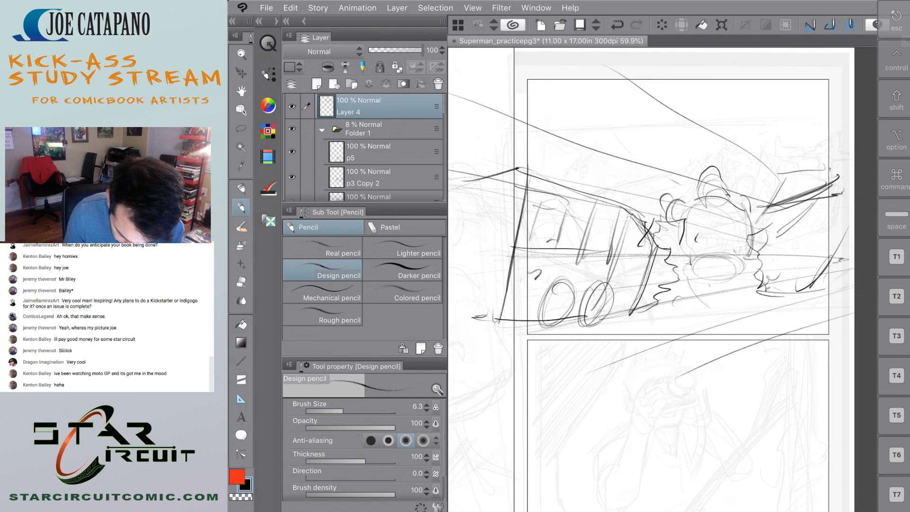
Erase the streaming strokes and jagged contour to the right of the figure with the Soft eraser.
key(e)
mouse_move(782, 178)
mouse_down()
mouse_move(771, 249)
mouse_move(771, 164)
mouse_move(815, 146)
mouse_move(844, 209)
mouse_up()
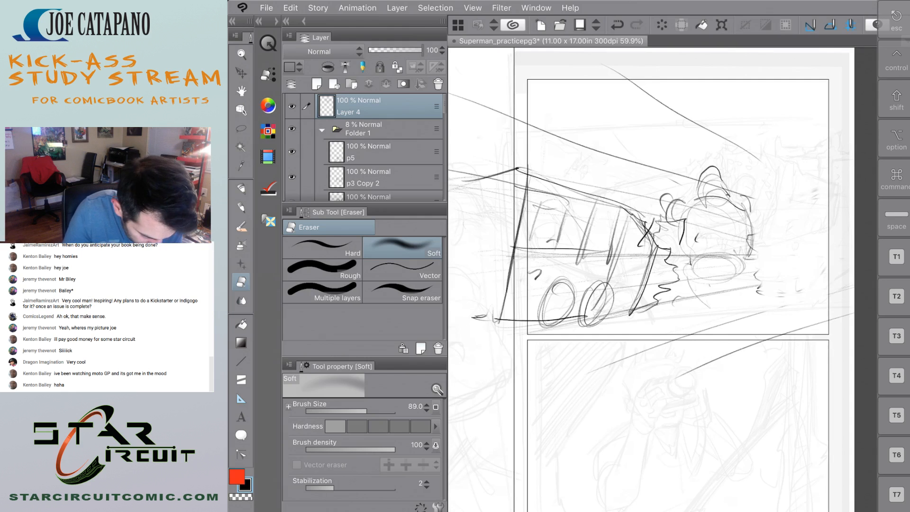
key(p)
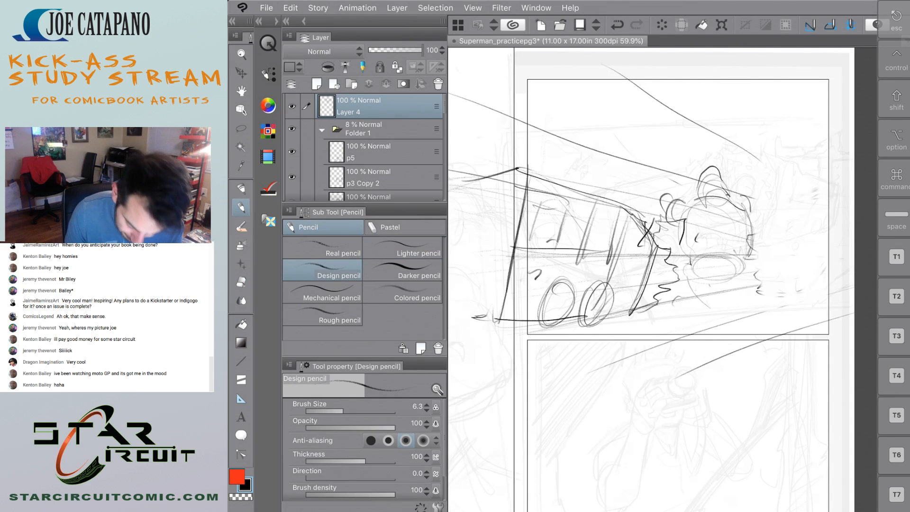
Sketch upright edges and a short base line for a boxy form directly behind the figure with the Design pencil.
drag(786, 212, 783, 272)
mouse_move(795, 212)
mouse_down()
mouse_move(788, 271)
mouse_move(786, 237)
mouse_up()
mouse_move(792, 230)
mouse_down()
mouse_move(788, 276)
mouse_move(776, 280)
mouse_up()
mouse_move(754, 203)
mouse_down()
mouse_move(780, 208)
mouse_move(754, 230)
mouse_up()
drag(752, 268, 741, 285)
mouse_move(760, 283)
mouse_down()
mouse_move(786, 284)
mouse_move(770, 283)
mouse_up()
drag(734, 274, 737, 283)
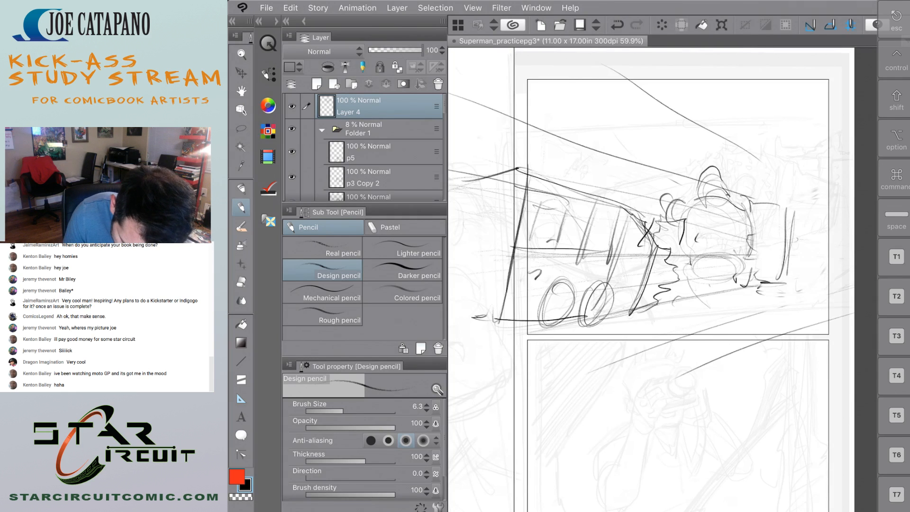
drag(739, 202, 751, 202)
drag(797, 239, 793, 263)
drag(734, 213, 731, 252)
drag(792, 258, 786, 281)
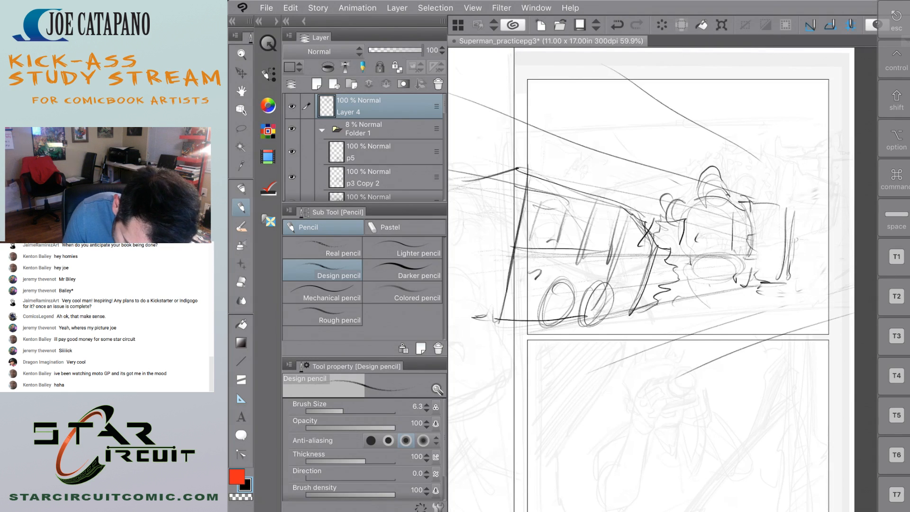
Close the boxy form behind the figure with a slanted top, angled side edges and a darkened lower corner.
drag(794, 213, 821, 207)
mouse_move(817, 204)
mouse_down()
mouse_move(825, 252)
mouse_move(821, 238)
mouse_move(805, 279)
mouse_move(819, 260)
mouse_move(803, 275)
mouse_move(786, 271)
mouse_move(820, 211)
mouse_up()
mouse_move(759, 196)
mouse_down()
mouse_move(784, 211)
mouse_move(807, 199)
mouse_move(735, 239)
mouse_move(781, 285)
mouse_up()
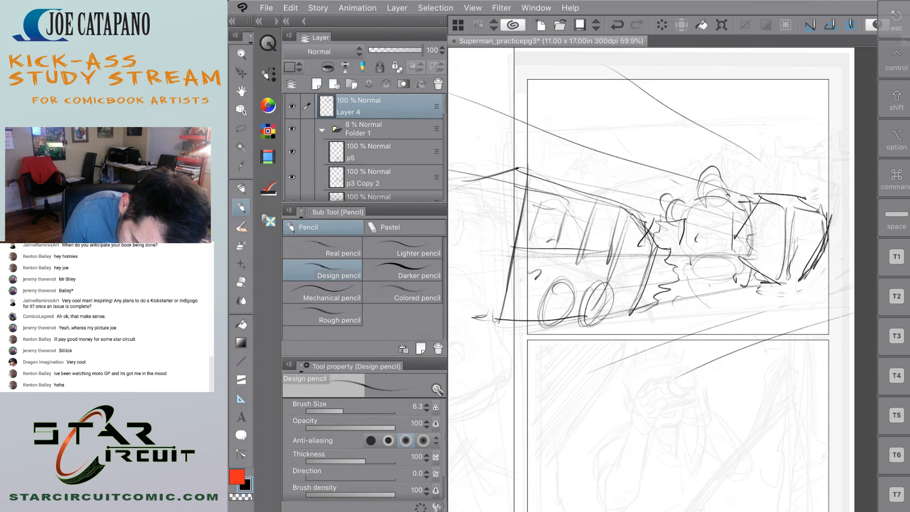
drag(734, 264, 771, 280)
drag(803, 244, 785, 275)
drag(803, 227, 779, 284)
drag(761, 199, 821, 242)
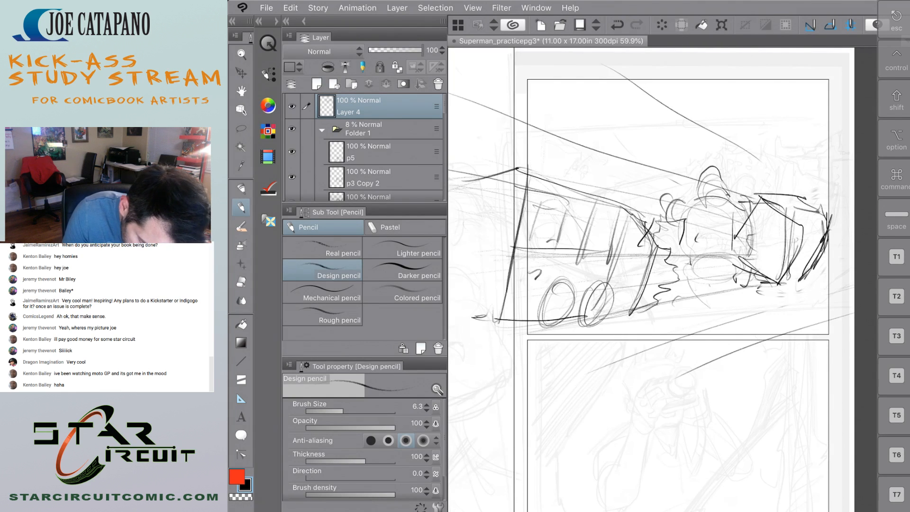
Extend the bus past the panel's left border with a peaked roof, a lower edge and a long roofline toward its front.
drag(525, 174, 463, 168)
drag(449, 297, 488, 317)
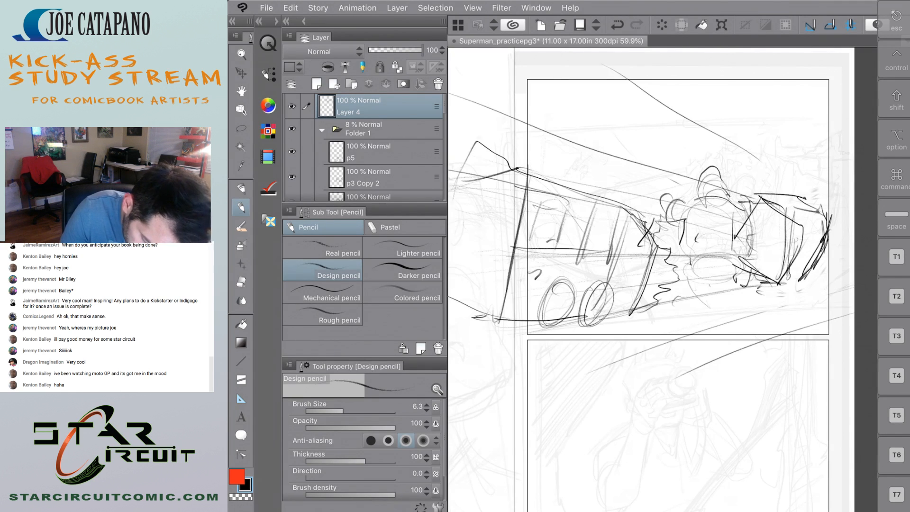
mouse_move(645, 216)
mouse_down()
mouse_move(588, 179)
mouse_move(478, 143)
mouse_up()
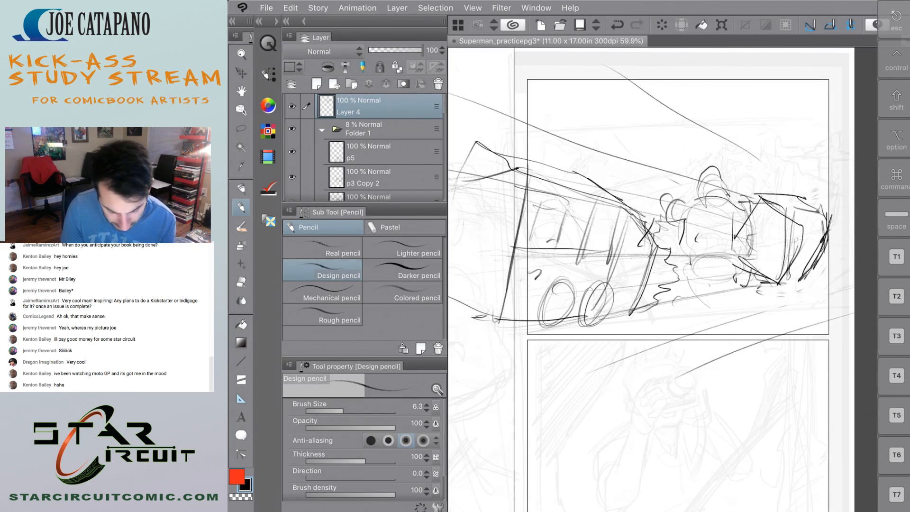
Darken the figure's torso contour and build up the rounded shoulder and hand shapes on the side facing the bus.
drag(753, 225, 746, 257)
mouse_move(749, 208)
mouse_down()
mouse_move(743, 274)
mouse_move(685, 285)
mouse_move(658, 243)
mouse_move(673, 243)
mouse_up()
drag(670, 241, 665, 268)
mouse_move(689, 193)
mouse_down()
mouse_move(679, 191)
mouse_move(657, 215)
mouse_up()
drag(677, 195, 667, 214)
drag(670, 197, 659, 213)
drag(680, 197, 696, 208)
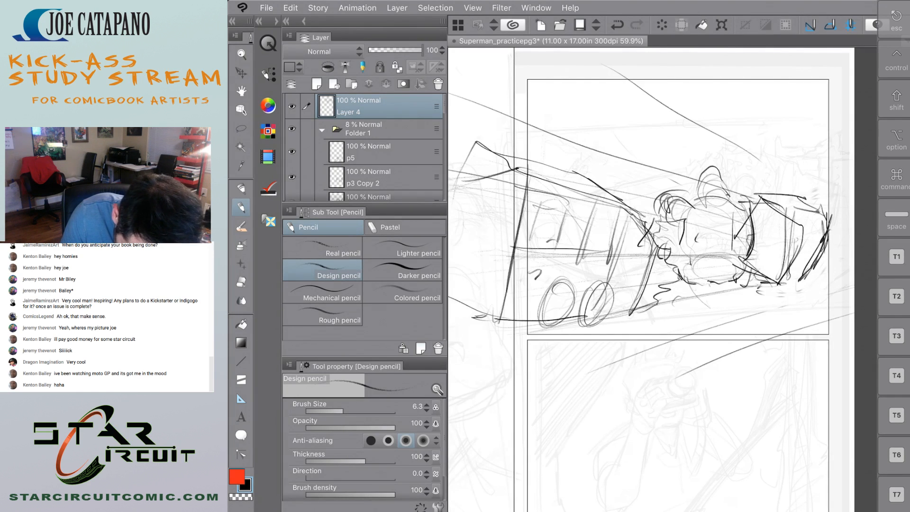
Add a pointed curl above the figure's bus-side shoulder and a small round shape on the opposite shoulder.
mouse_move(657, 176)
mouse_down()
mouse_move(648, 200)
mouse_move(673, 191)
mouse_move(661, 197)
mouse_move(676, 222)
mouse_up()
mouse_move(740, 191)
mouse_down()
mouse_move(747, 202)
mouse_move(730, 192)
mouse_move(695, 200)
mouse_move(709, 197)
mouse_up()
mouse_move(685, 205)
mouse_down()
mouse_move(707, 198)
mouse_move(697, 201)
mouse_up()
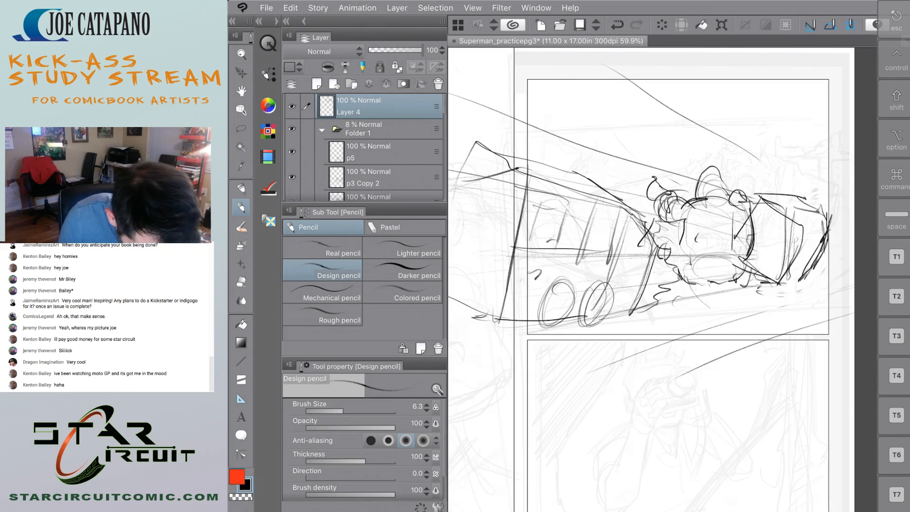
Erase the construction lines inside the figure's torso and redraw its bus-side contour with the Design pencil.
key(e)
mouse_move(695, 211)
mouse_down()
mouse_move(676, 256)
mouse_move(725, 265)
mouse_move(728, 214)
mouse_move(679, 218)
mouse_up()
key(p)
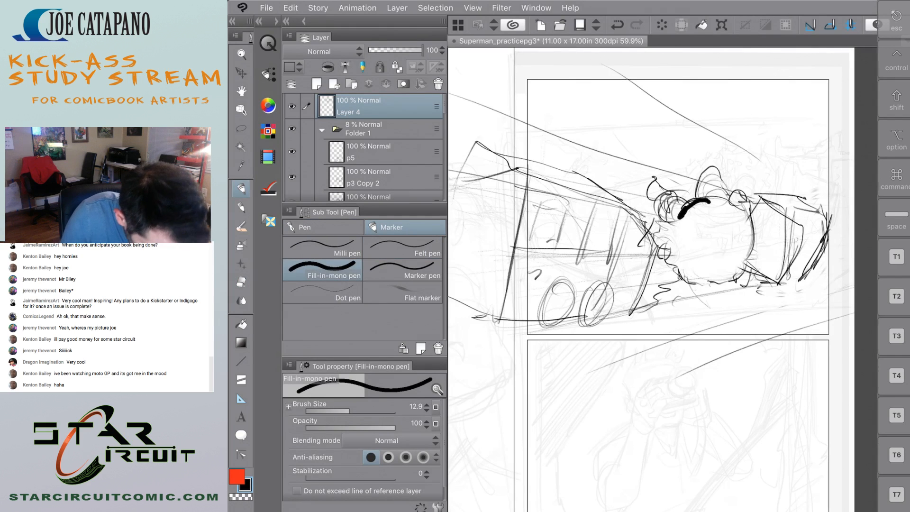
key(p)
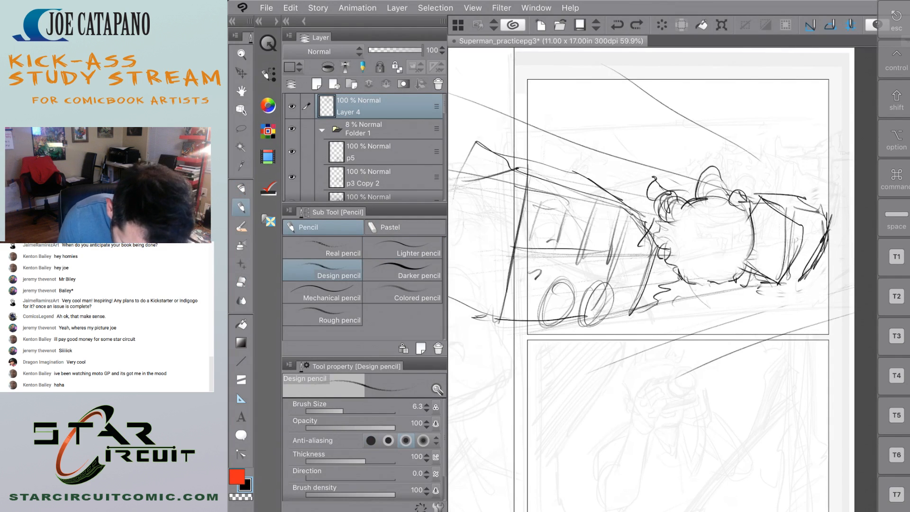
drag(688, 244, 681, 259)
drag(682, 213, 683, 261)
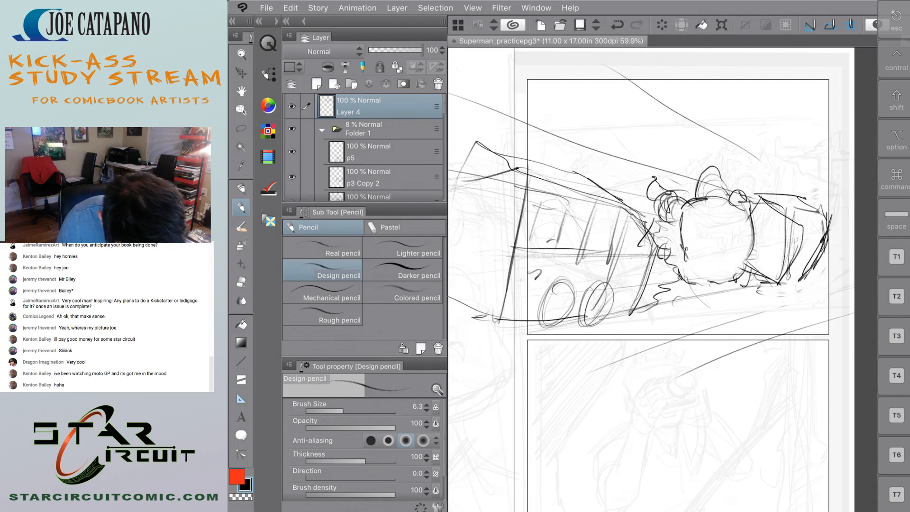
Thicken the figure's bus-side shoulder with curved contour strokes running up into the pointed curl.
mouse_move(675, 208)
mouse_down()
mouse_move(667, 228)
mouse_move(673, 200)
mouse_up()
drag(664, 207, 691, 192)
drag(674, 223, 663, 203)
mouse_move(668, 216)
mouse_down()
mouse_move(651, 186)
mouse_move(667, 173)
mouse_up()
drag(677, 195, 669, 216)
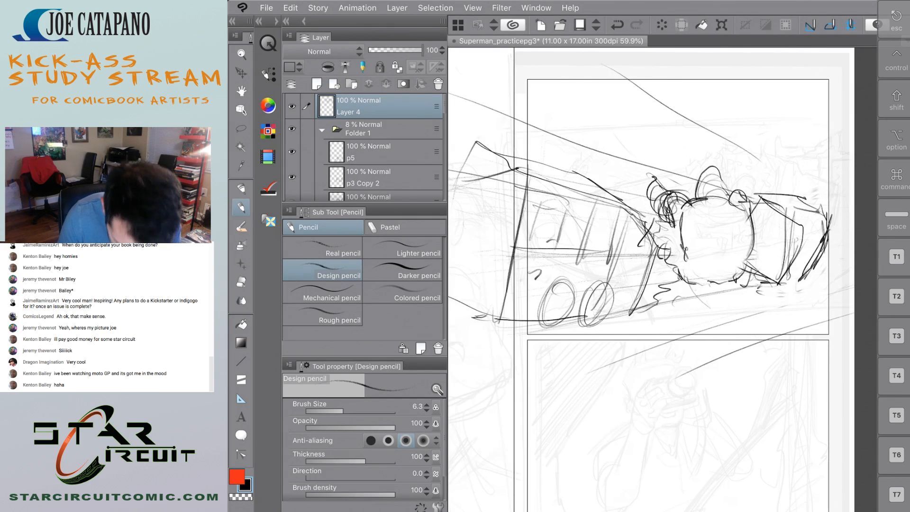
Darken the torso's far side and underside, and sketch the lower arm curving beneath it toward the bus.
drag(740, 212, 738, 186)
drag(751, 236, 739, 273)
drag(751, 236, 739, 279)
drag(747, 214, 743, 263)
mouse_move(685, 245)
mouse_down()
mouse_move(698, 284)
mouse_move(710, 276)
mouse_up()
mouse_move(697, 267)
mouse_down()
mouse_move(717, 278)
mouse_move(739, 272)
mouse_up()
mouse_move(679, 246)
mouse_down()
mouse_move(696, 272)
mouse_move(695, 253)
mouse_up()
mouse_move(658, 243)
mouse_down()
mouse_move(670, 274)
mouse_move(713, 283)
mouse_move(698, 284)
mouse_up()
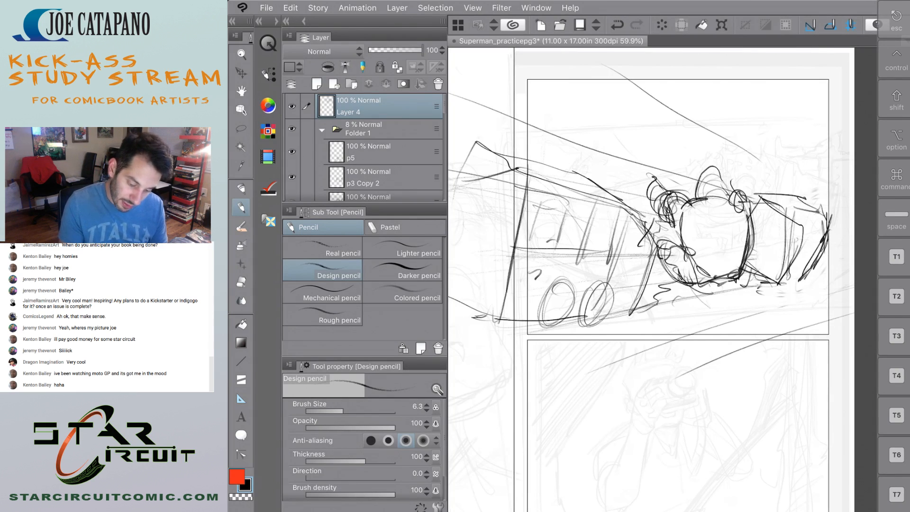
Sketch a small flying figure with a trailing cape in the sky near the first stacked panel's top border.
mouse_move(619, 98)
mouse_down()
mouse_move(620, 111)
mouse_move(624, 95)
mouse_up()
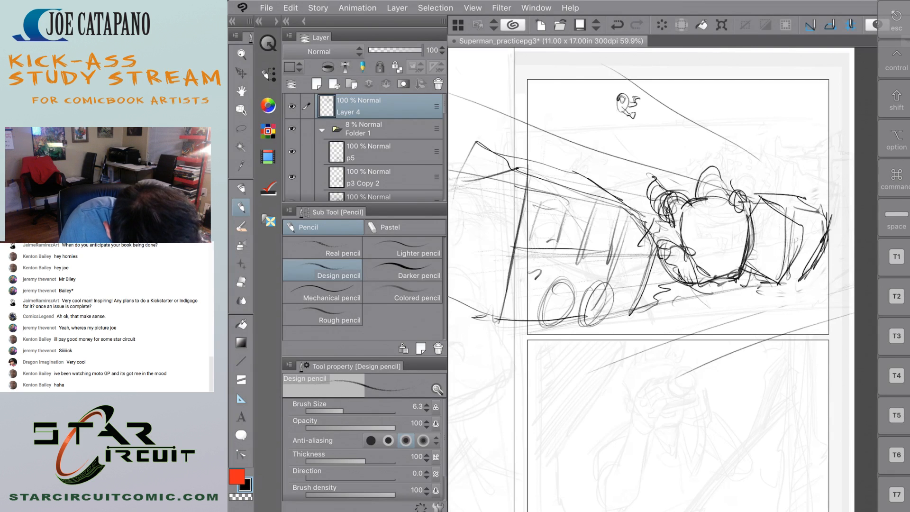
drag(619, 93, 587, 100)
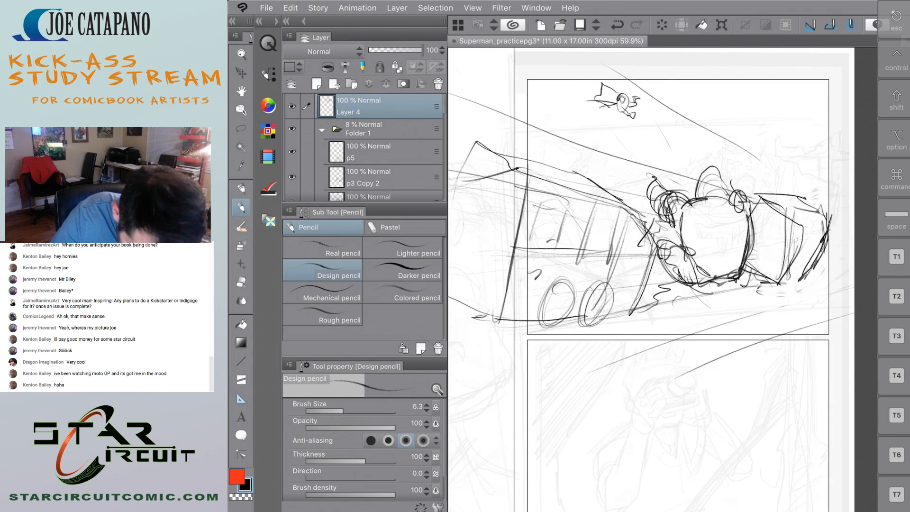
Erase the long perspective lines in the sky and draw short diagonal lines descending toward the bulky figure.
key(e)
drag(761, 161, 612, 68)
mouse_move(700, 180)
mouse_down()
mouse_move(465, 100)
mouse_move(523, 120)
mouse_up()
mouse_move(626, 196)
mouse_down()
mouse_move(610, 144)
mouse_move(627, 200)
mouse_up()
key(p)
drag(644, 131, 676, 179)
drag(666, 112, 728, 171)
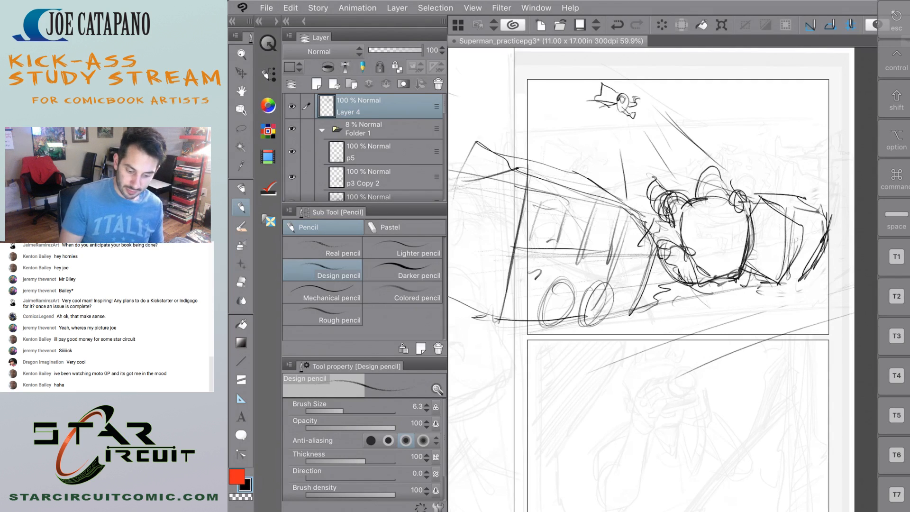
Erase the bus lines that overhang the first stacked panel's left border.
scroll(759, 224, down, 4)
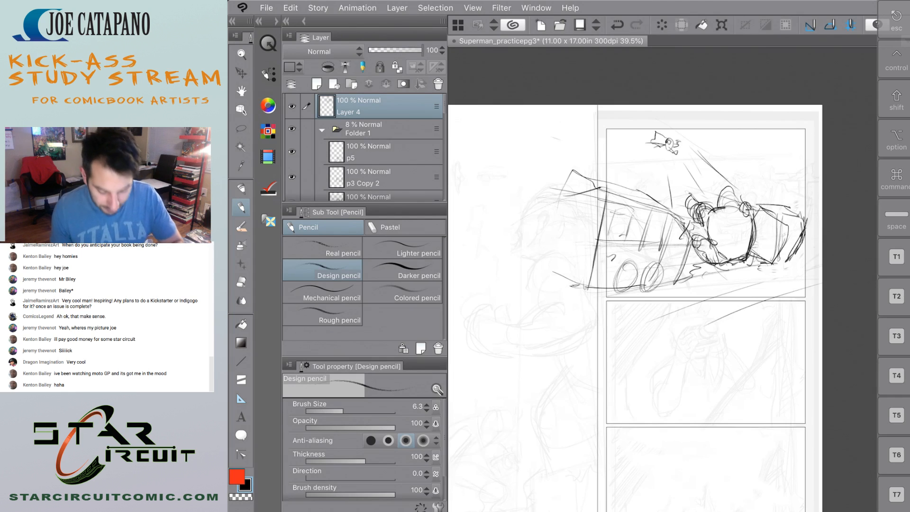
scroll(673, 197, up, 4)
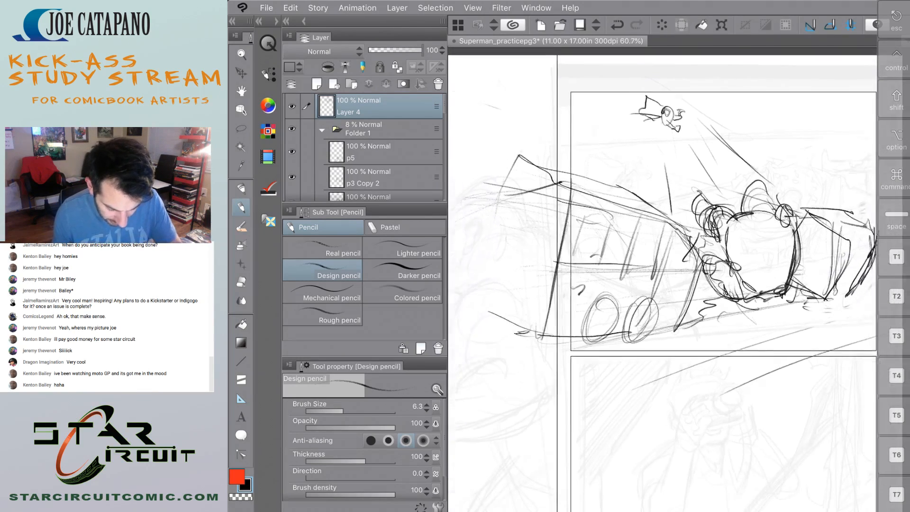
scroll(645, 176, down, 2)
key(e)
mouse_move(560, 178)
mouse_down()
mouse_move(572, 300)
mouse_move(562, 174)
mouse_move(560, 314)
mouse_up()
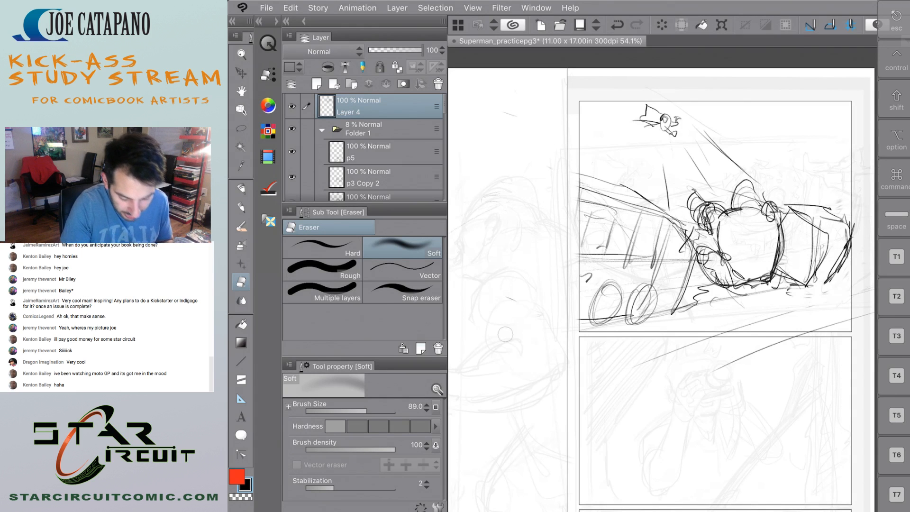
scroll(500, 282, down, 7)
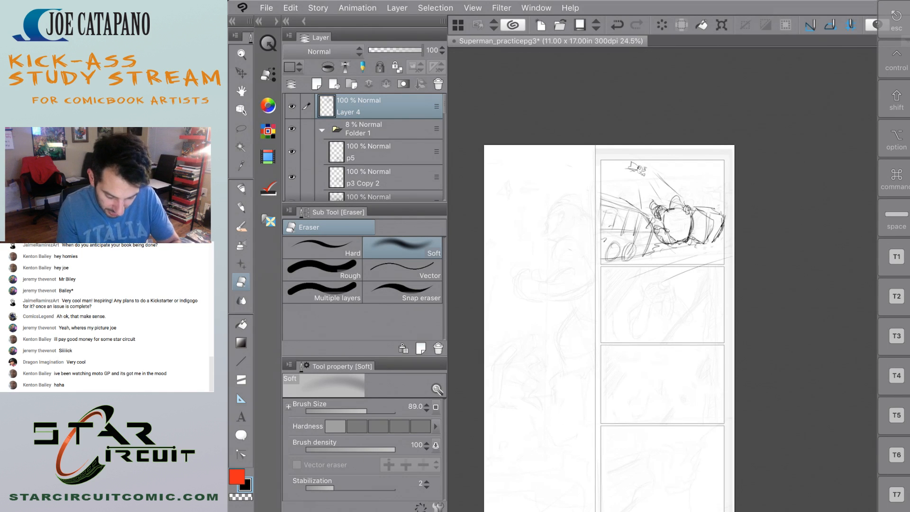
scroll(654, 239, up, 8)
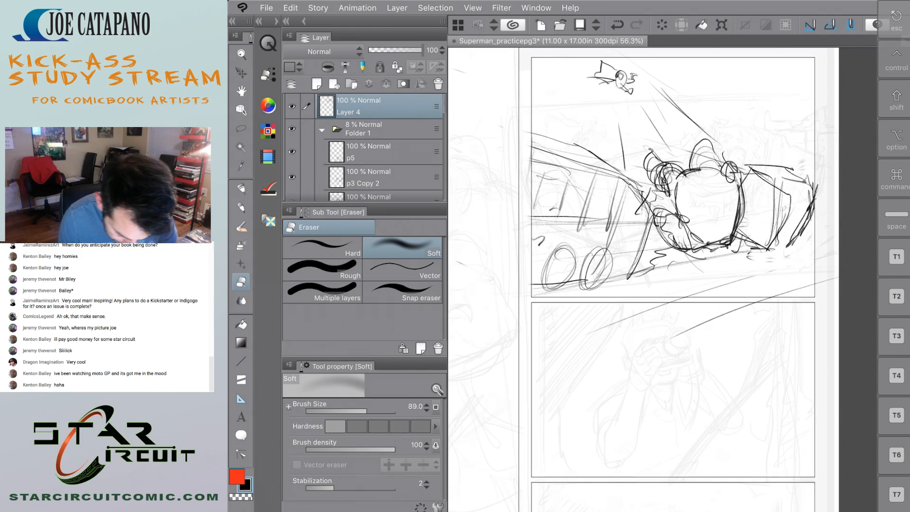
Add contour strokes below the figure's lower arm and a curved inner line within the boxy form behind it.
key(p)
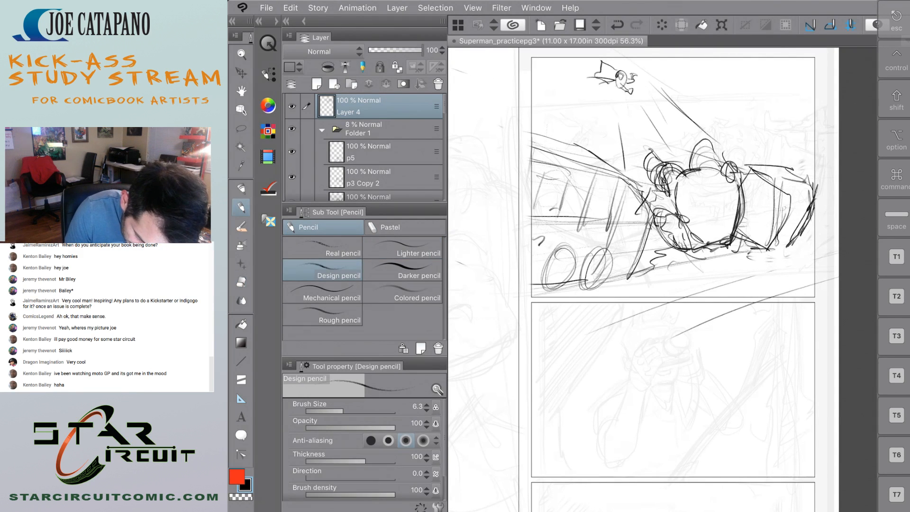
drag(685, 234, 647, 264)
mouse_move(781, 208)
mouse_down()
mouse_move(769, 227)
mouse_move(792, 227)
mouse_move(746, 285)
mouse_up()
drag(805, 258, 770, 306)
mouse_move(767, 264)
mouse_down()
mouse_move(711, 298)
mouse_move(790, 295)
mouse_up()
drag(803, 266, 786, 298)
mouse_move(778, 258)
mouse_down()
mouse_move(716, 294)
mouse_move(766, 260)
mouse_up()
mouse_move(797, 259)
mouse_down()
mouse_move(772, 295)
mouse_move(619, 385)
mouse_move(662, 387)
mouse_up()
drag(663, 388, 592, 420)
drag(615, 357, 593, 417)
drag(601, 393, 578, 420)
drag(661, 386, 570, 436)
drag(625, 354, 573, 434)
drag(646, 393, 583, 425)
drag(638, 374, 592, 409)
mouse_move(633, 359)
mouse_down()
mouse_move(605, 387)
mouse_move(619, 345)
mouse_up()
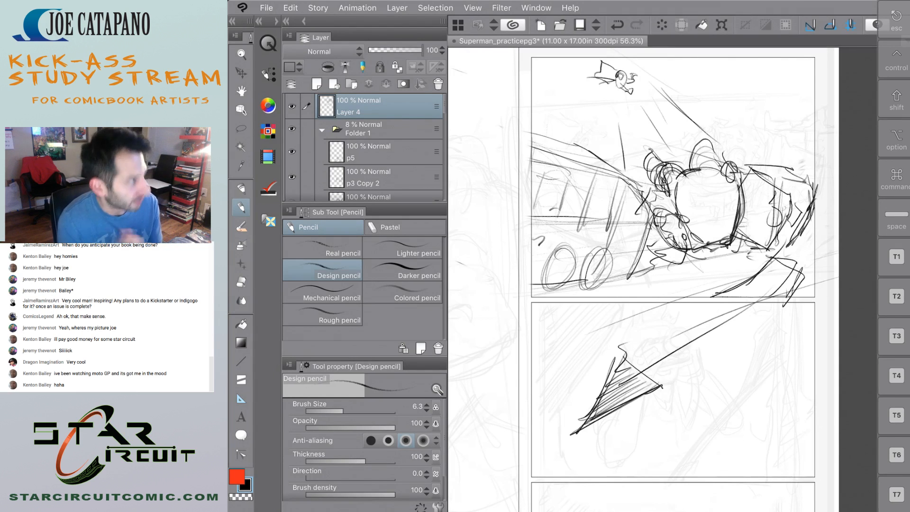
key(ctrl+z)
key(ctrl+z)
key(ctrl+z)
key(ctrl+z)
key(ctrl+z)
key(ctrl+z)
key(ctrl+z)
key(ctrl+z)
key(ctrl+z)
key(ctrl+z)
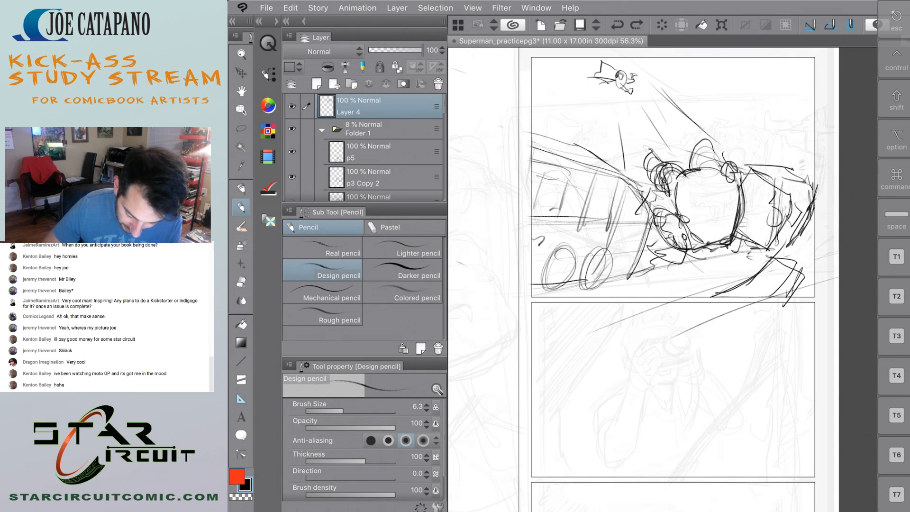
key(ctrl+z)
key(ctrl+z)
Outline a slanted foreground shape in the panel's lower right corner and fill it with dense dark hatching.
drag(720, 293, 760, 264)
mouse_move(814, 243)
mouse_down()
mouse_move(749, 251)
mouse_move(724, 281)
mouse_up()
drag(749, 270, 711, 300)
mouse_move(796, 245)
mouse_down()
mouse_move(745, 259)
mouse_move(688, 299)
mouse_move(809, 256)
mouse_move(811, 301)
mouse_up()
drag(712, 299, 815, 277)
mouse_move(737, 256)
mouse_down()
mouse_move(689, 306)
mouse_move(683, 296)
mouse_up()
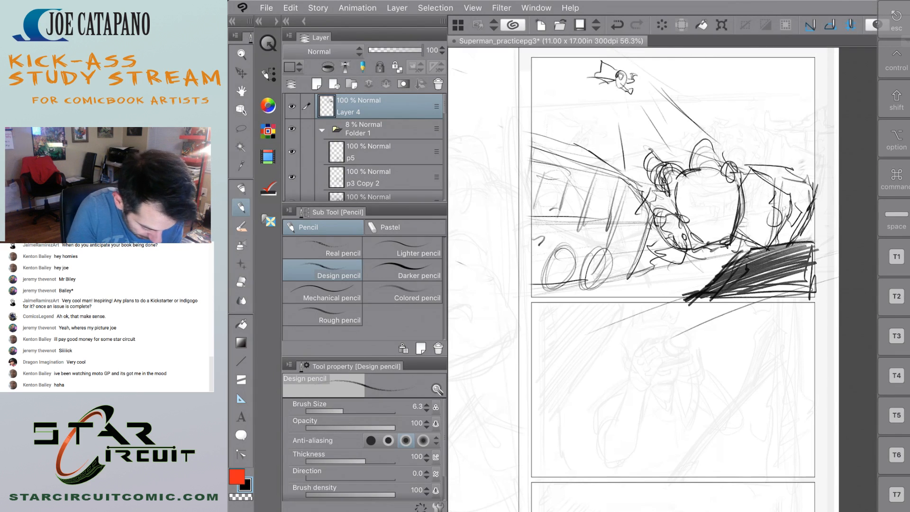
Erase lighter streaks through the dark foreground shape and rehatch its slanted edge with the Design pencil.
click(242, 245)
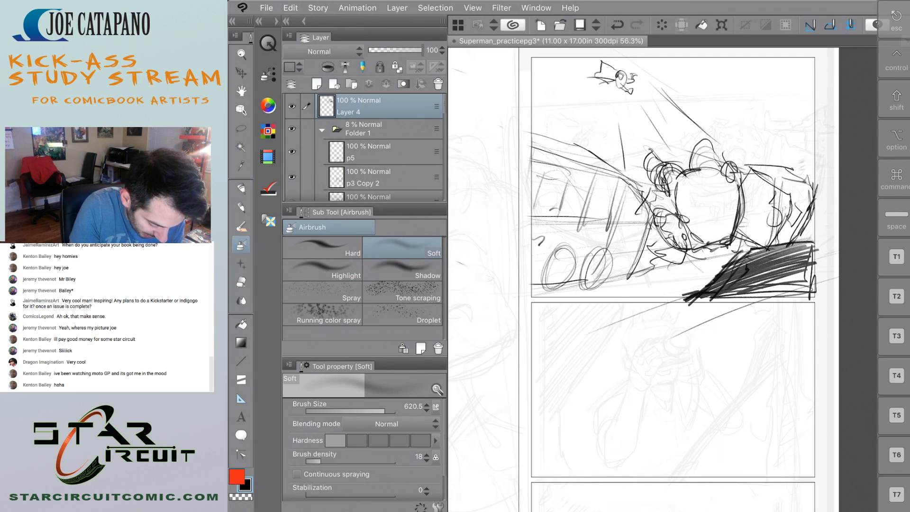
key(e)
mouse_move(745, 266)
mouse_down()
mouse_move(709, 305)
mouse_move(711, 298)
mouse_up()
drag(790, 256, 710, 296)
key(p)
mouse_move(737, 269)
mouse_down()
mouse_move(704, 303)
mouse_move(725, 301)
mouse_up()
mouse_move(764, 267)
mouse_down()
mouse_move(741, 272)
mouse_move(763, 272)
mouse_move(747, 284)
mouse_up()
mouse_move(792, 256)
mouse_down()
mouse_move(746, 277)
mouse_move(730, 273)
mouse_move(710, 294)
mouse_up()
drag(735, 258, 696, 302)
Extend ground strokes from the dark foreground shape along the panel's bottom border toward the bus.
mouse_move(801, 283)
mouse_down()
mouse_move(733, 295)
mouse_move(752, 291)
mouse_up()
drag(704, 295, 676, 310)
mouse_move(707, 299)
mouse_down()
mouse_move(666, 306)
mouse_move(663, 293)
mouse_up()
drag(731, 283, 607, 296)
drag(670, 284, 747, 276)
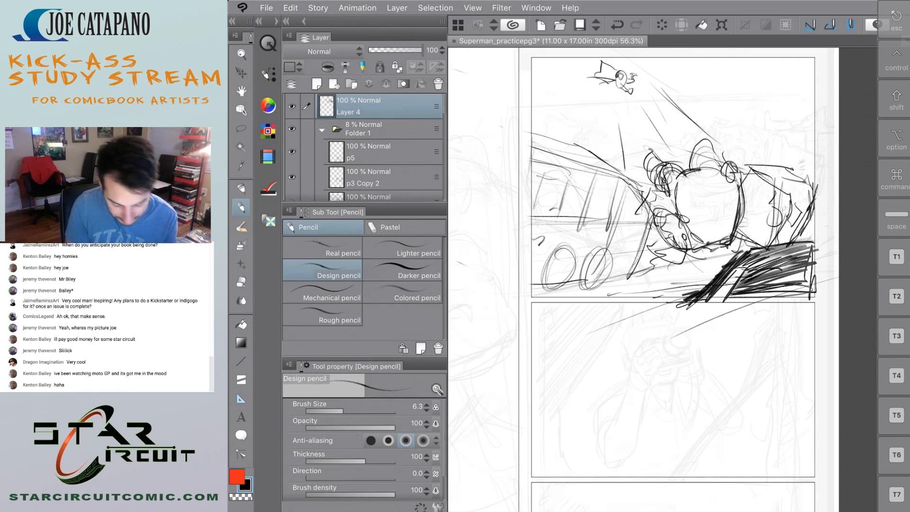
Erase the ground perspective lines and hatching that spill below the first stacked panel's bottom border.
key(e)
drag(740, 310, 561, 323)
drag(673, 325, 703, 327)
mouse_move(802, 307)
mouse_down()
mouse_move(676, 307)
mouse_move(800, 303)
mouse_up()
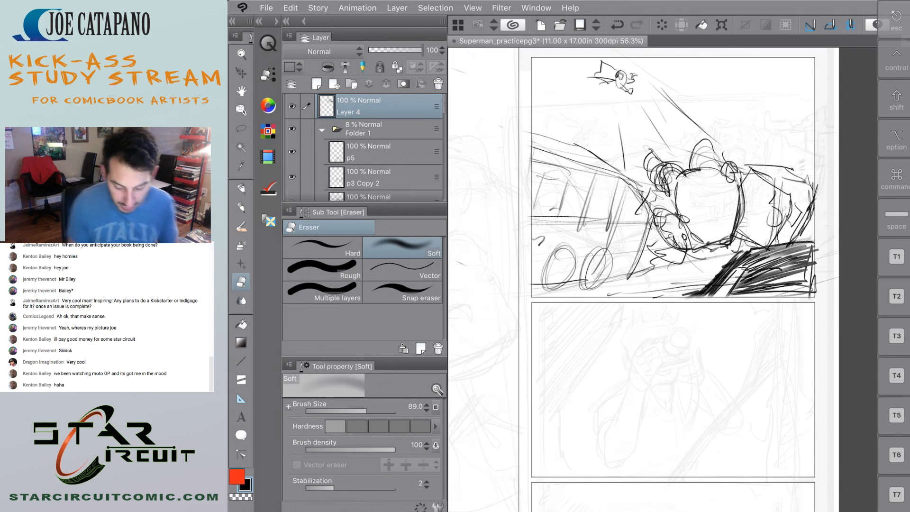
Sketch a street lamp with an oval head and bent pole along the panel's upper right edge using the Design pencil.
scroll(605, 286, down, 5)
scroll(634, 240, up, 3)
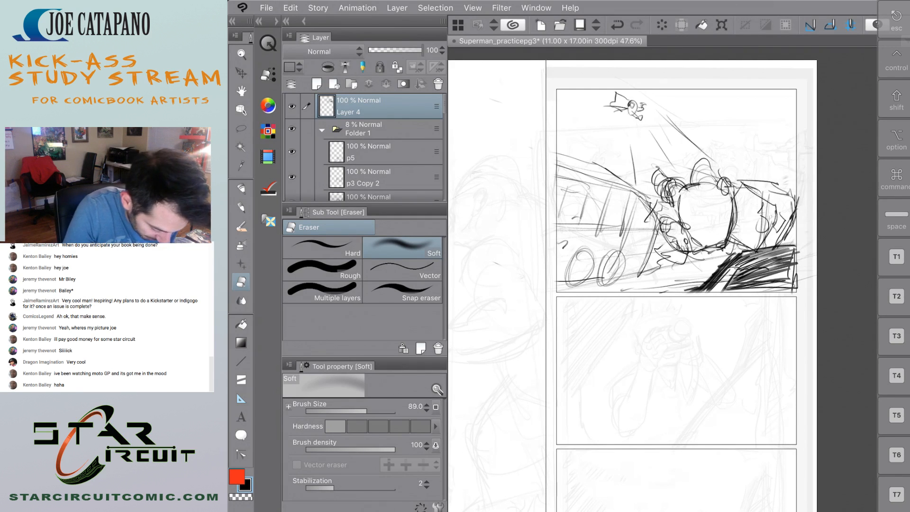
key(p)
mouse_move(726, 109)
mouse_down()
mouse_move(771, 106)
mouse_move(809, 177)
mouse_up()
drag(772, 116, 804, 168)
mouse_move(736, 104)
mouse_down()
mouse_move(720, 109)
mouse_move(773, 110)
mouse_move(794, 142)
mouse_up()
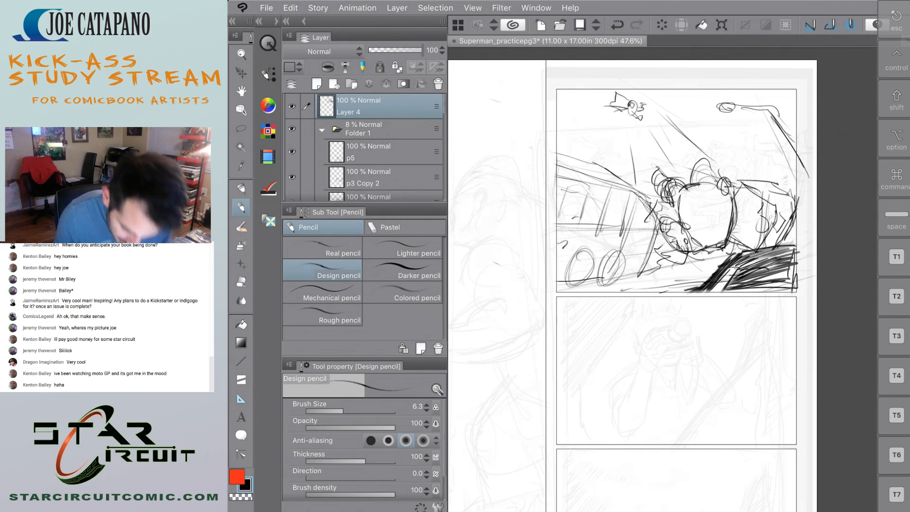
Reinforce the street lamp's bent pole with another downward stroke along the first stacked panel's right edge.
mouse_move(684, 114)
mouse_down()
mouse_move(748, 222)
mouse_move(716, 266)
mouse_up()
key(ctrl+z)
drag(777, 114, 795, 186)
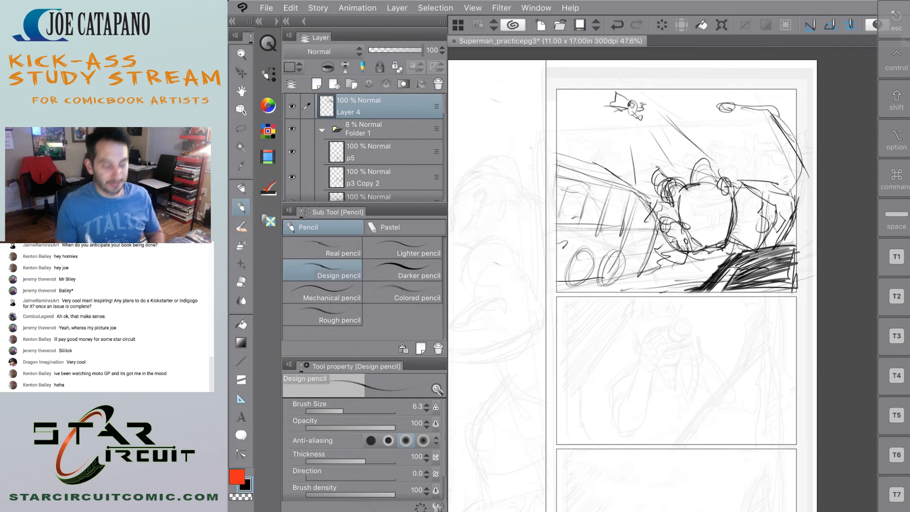
scroll(622, 209, down, 5)
scroll(595, 211, up, 4)
scroll(602, 156, down, 1)
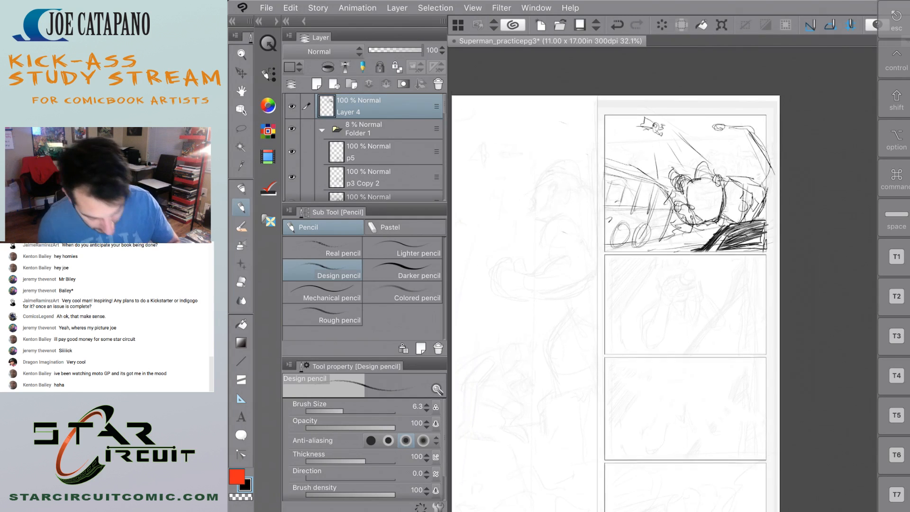
scroll(611, 203, down, 1)
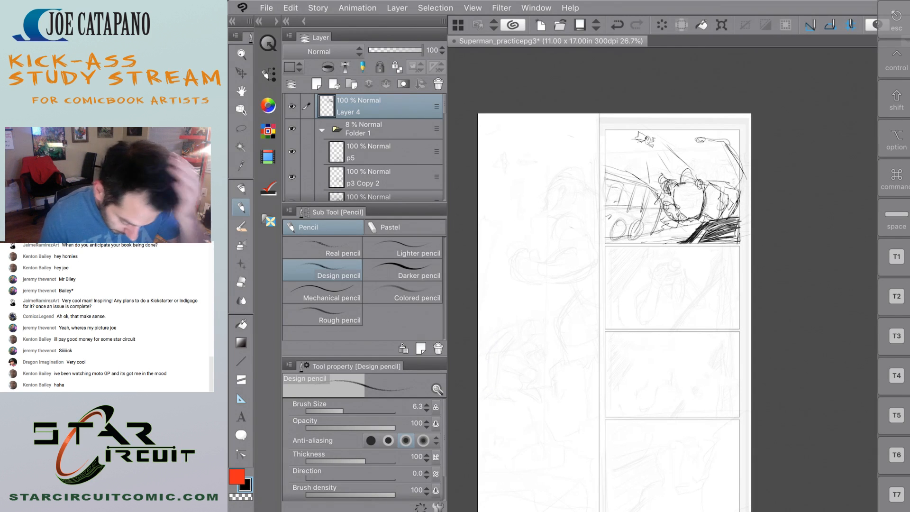
scroll(656, 324, up, 2)
drag(718, 185, 608, 327)
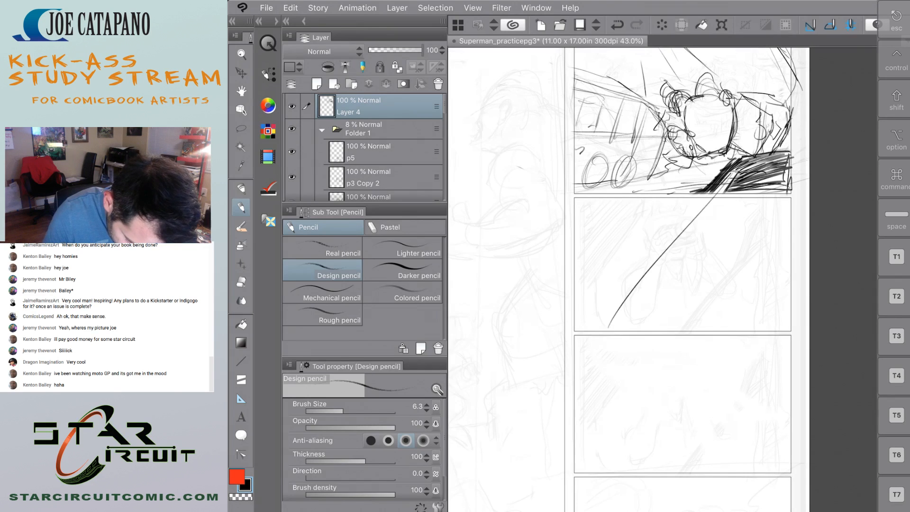
key(ctrl+z)
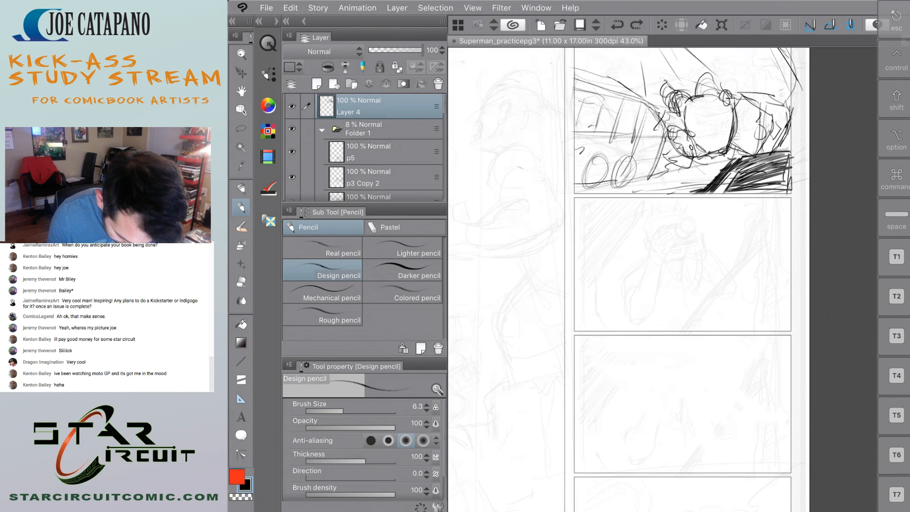
Sketch a slanted wedge outline in the upper left corner of the second stacked panel.
scroll(664, 284, up, 2)
scroll(664, 285, down, 2)
drag(639, 161, 575, 267)
mouse_move(568, 163)
mouse_down()
mouse_move(568, 264)
mouse_move(641, 154)
mouse_up()
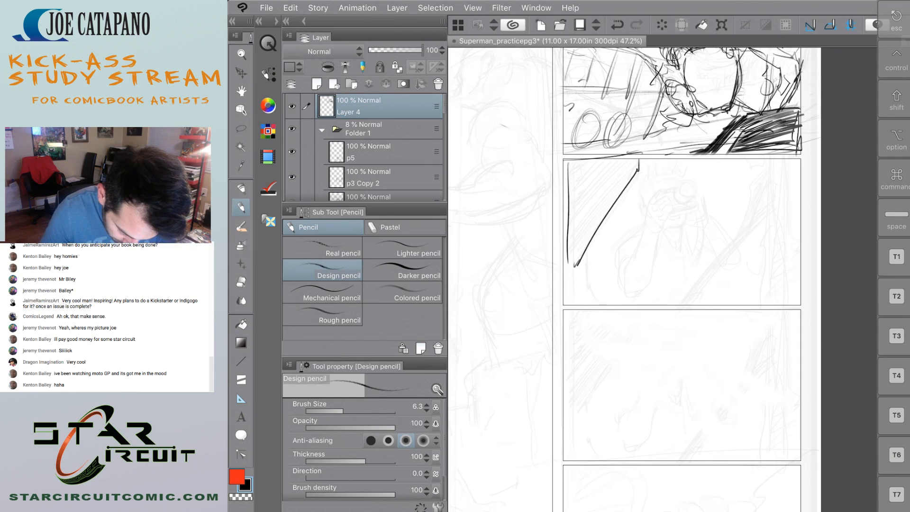
Sketch parallel diagonal lines, a jagged shape and a long downward arrow across the second stacked panel.
drag(695, 303, 783, 204)
mouse_move(755, 176)
mouse_down()
mouse_move(740, 226)
mouse_move(667, 320)
mouse_up()
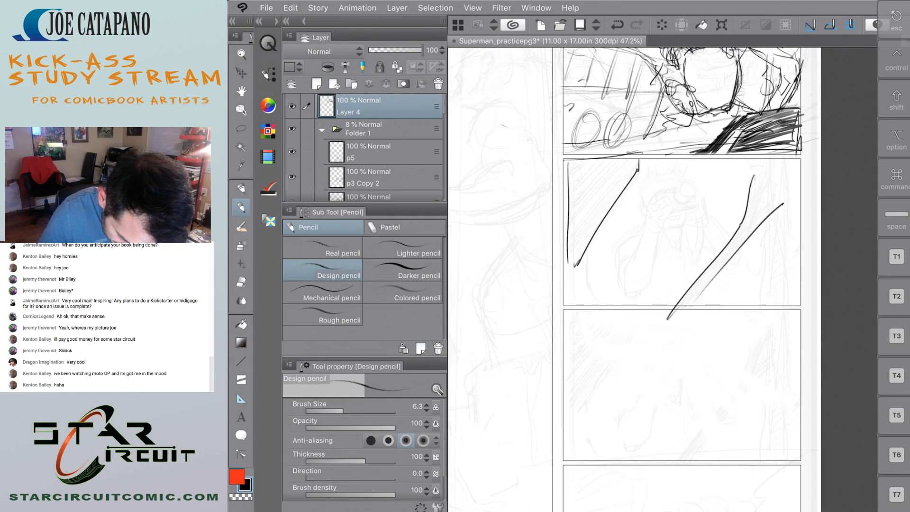
drag(753, 240, 685, 311)
mouse_move(771, 212)
mouse_down()
mouse_move(784, 290)
mouse_move(770, 301)
mouse_move(780, 175)
mouse_move(785, 201)
mouse_up()
drag(760, 274, 654, 300)
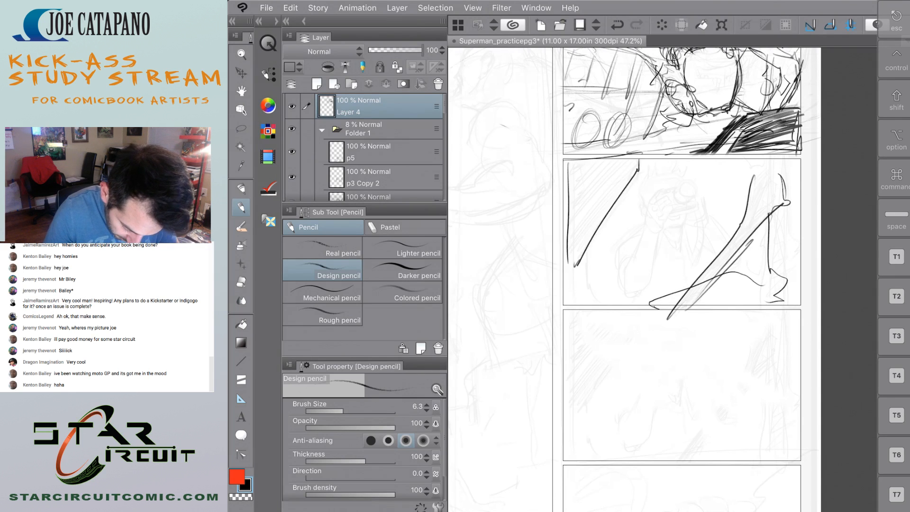
mouse_move(747, 115)
mouse_down()
mouse_move(615, 292)
mouse_move(625, 308)
mouse_move(600, 332)
mouse_up()
drag(593, 282, 594, 325)
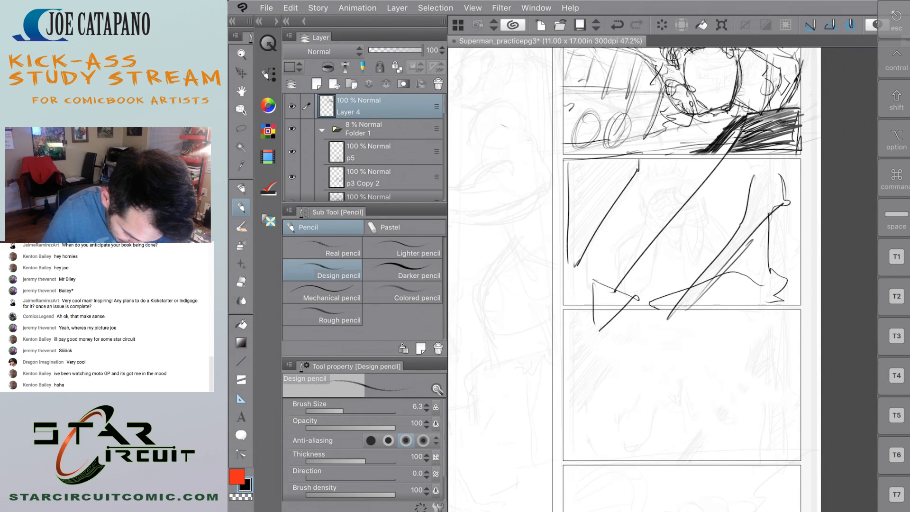
scroll(610, 230, down, 3)
scroll(617, 284, down, 1)
scroll(616, 285, up, 4)
drag(589, 294, 638, 362)
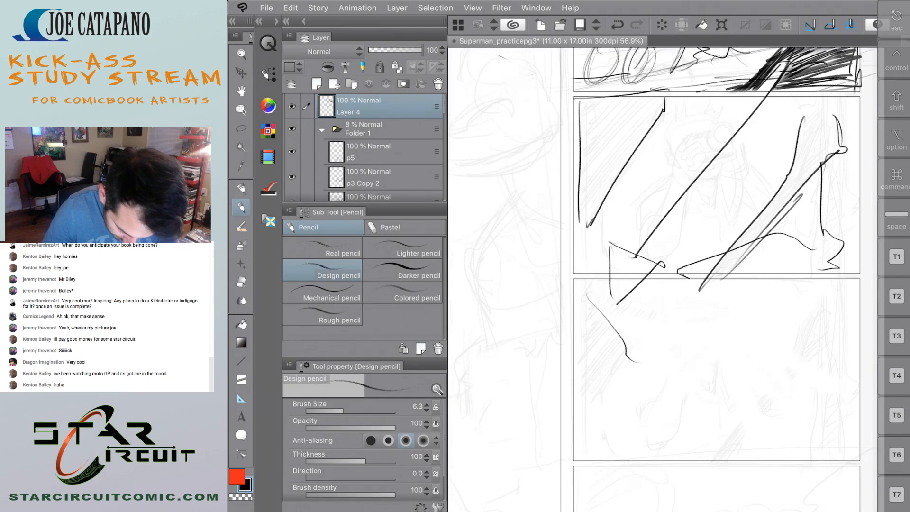
drag(669, 314, 687, 360)
scroll(616, 284, down, 4)
scroll(607, 332, down, 1)
scroll(607, 332, up, 4)
key(ctrl+z)
key(ctrl+z)
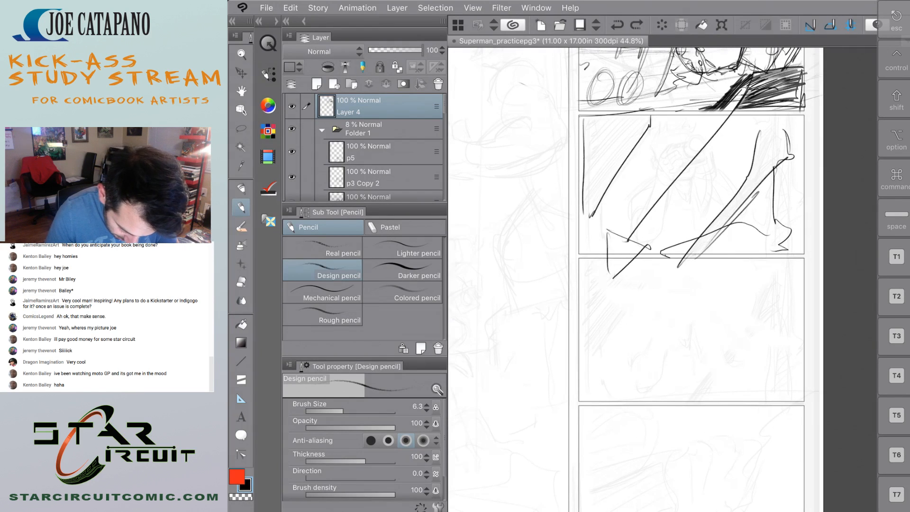
Sketch burst lines radiating outward from the centre of the third stacked panel with the Design pencil.
mouse_move(640, 271)
mouse_down()
mouse_move(682, 301)
mouse_move(637, 310)
mouse_move(673, 314)
mouse_move(598, 361)
mouse_up()
mouse_move(697, 321)
mouse_down()
mouse_move(665, 406)
mouse_move(705, 394)
mouse_move(750, 401)
mouse_up()
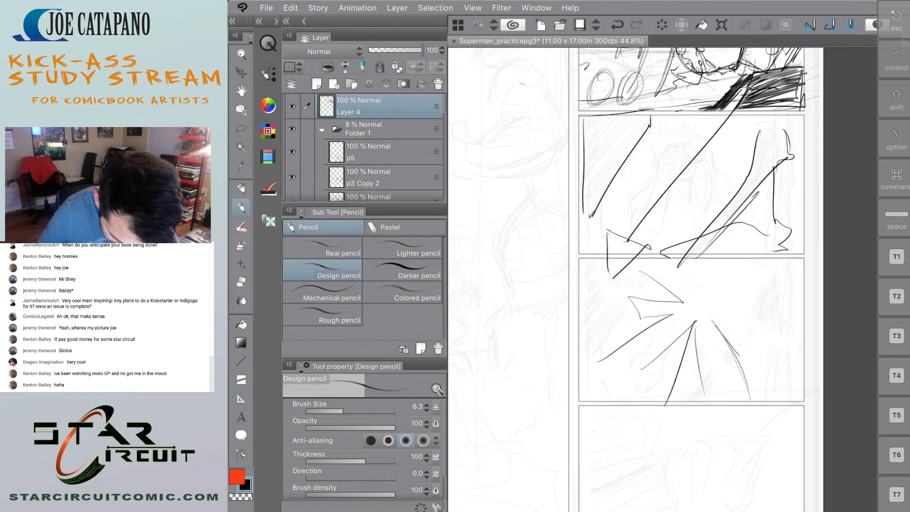
drag(726, 342, 768, 383)
mouse_move(738, 304)
mouse_down()
mouse_move(789, 258)
mouse_move(796, 340)
mouse_up()
drag(721, 260, 739, 259)
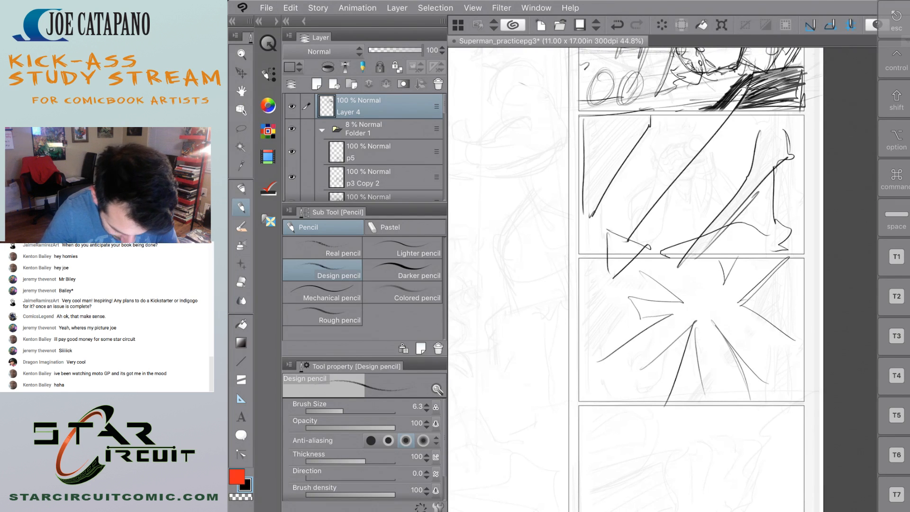
Erase the burst lines from the third stacked panel and the diagonal lines and arrow from the second with the Soft eraser.
scroll(602, 295, down, 5)
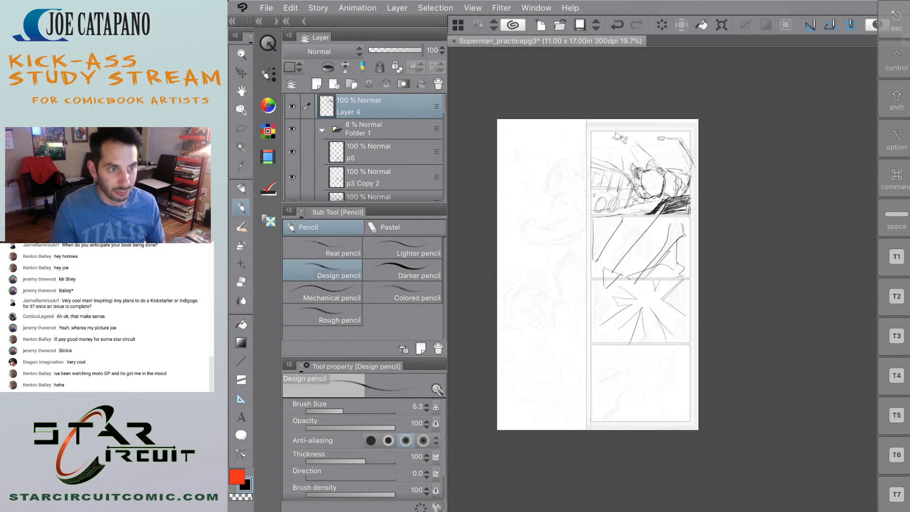
scroll(607, 315, up, 3)
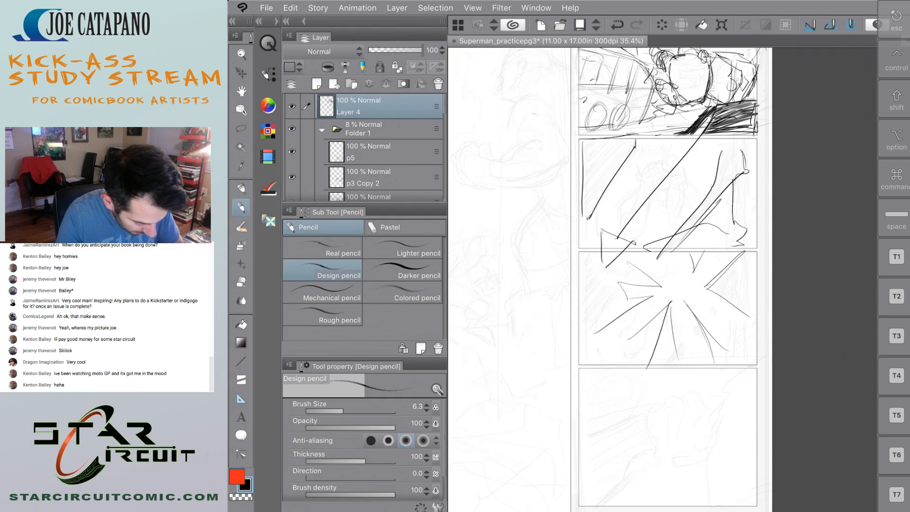
key(e)
mouse_move(678, 358)
mouse_down()
mouse_move(771, 318)
mouse_move(721, 357)
mouse_move(702, 325)
mouse_move(734, 258)
mouse_up()
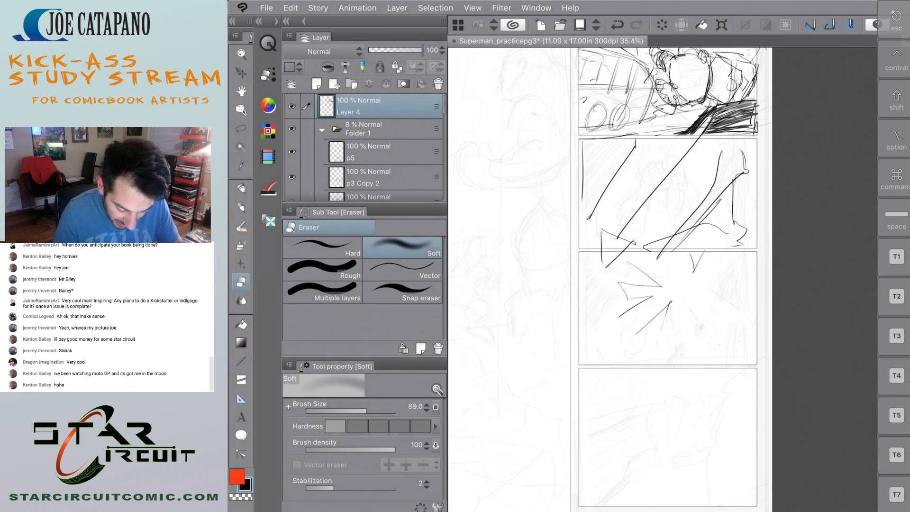
drag(679, 300, 630, 356)
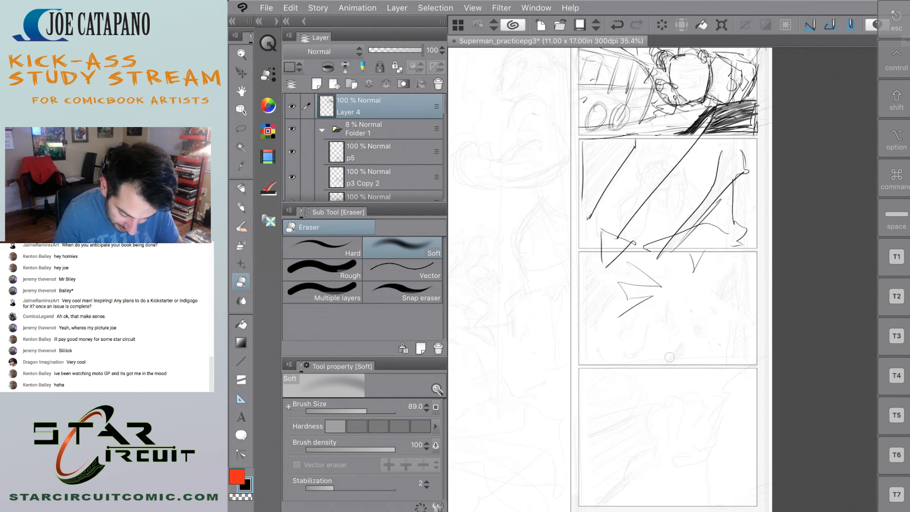
mouse_move(745, 230)
mouse_down()
mouse_move(625, 310)
mouse_move(590, 354)
mouse_move(697, 253)
mouse_move(716, 204)
mouse_move(743, 180)
mouse_move(638, 260)
mouse_move(655, 264)
mouse_up()
mouse_move(750, 211)
mouse_down()
mouse_move(743, 169)
mouse_move(663, 213)
mouse_move(706, 196)
mouse_move(747, 150)
mouse_move(697, 170)
mouse_move(625, 228)
mouse_move(707, 142)
mouse_move(649, 148)
mouse_move(599, 208)
mouse_move(584, 158)
mouse_move(598, 235)
mouse_move(614, 246)
mouse_move(600, 414)
mouse_move(636, 146)
mouse_up()
mouse_move(753, 145)
mouse_down()
mouse_move(591, 145)
mouse_move(647, 142)
mouse_up()
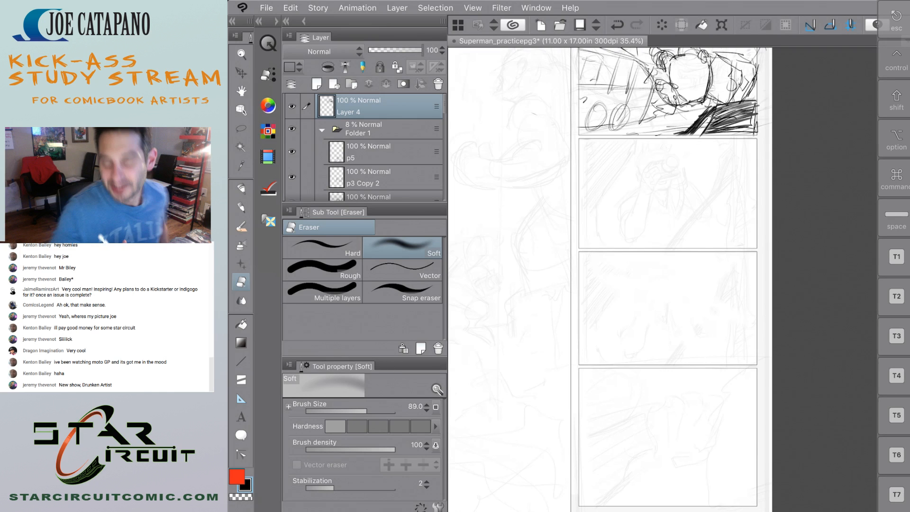
Open the recent file Superman_practicepg4.clip.
scroll(675, 368, down, 2)
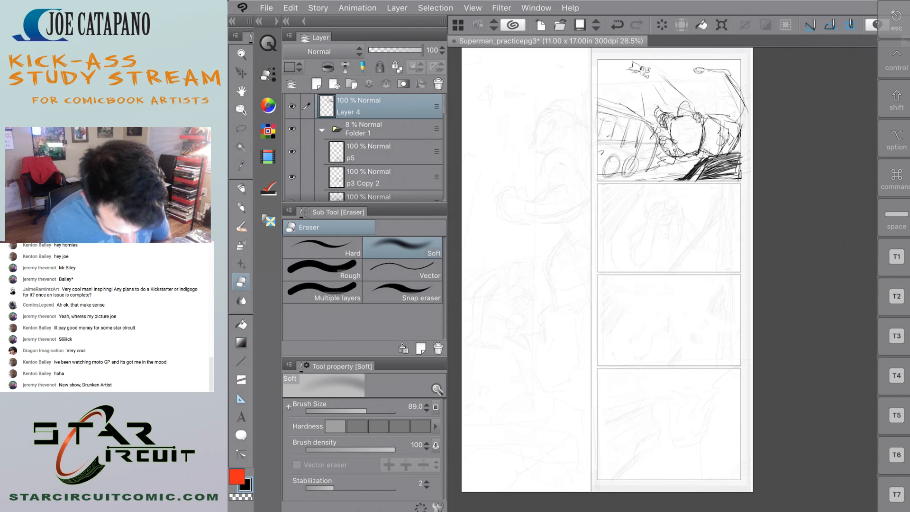
scroll(634, 341, down, 1)
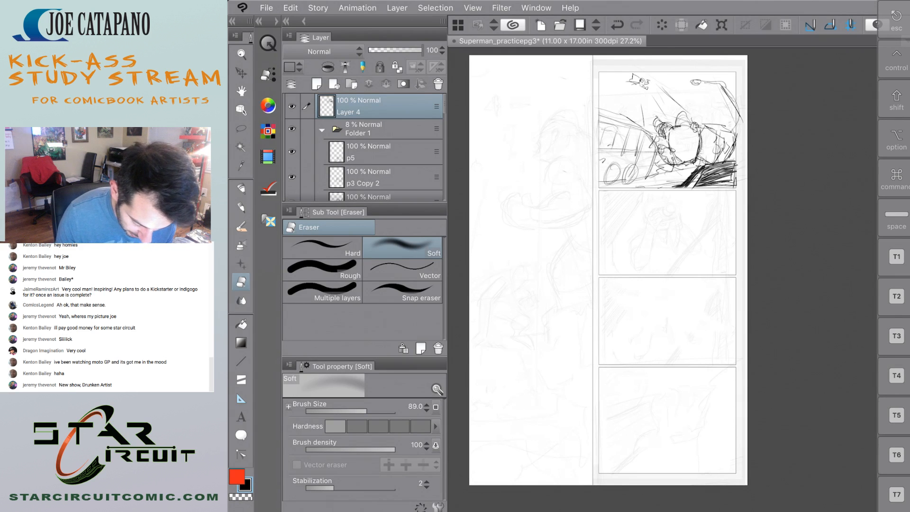
click(267, 7)
mouse_move(292, 63)
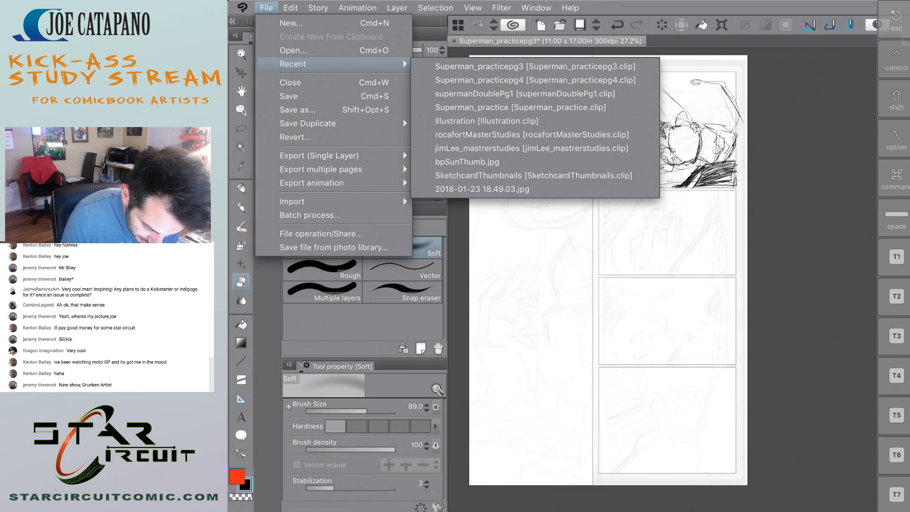
click(478, 79)
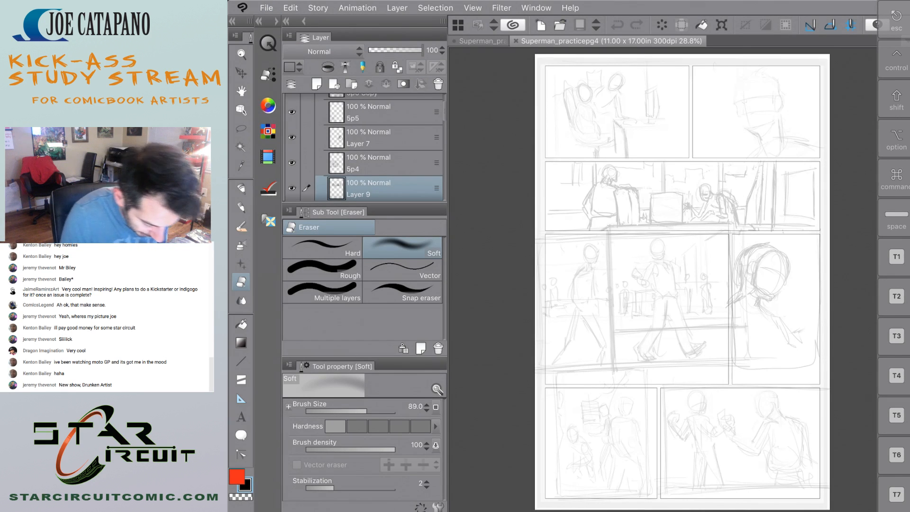
Move the 5p4 layer's sketch slightly down within the panel of walking figures.
key(k)
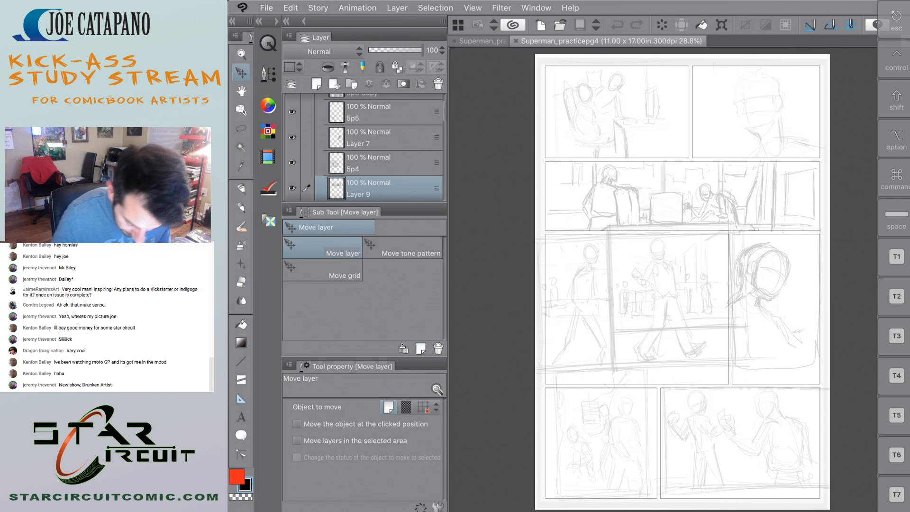
scroll(663, 280, up, 2)
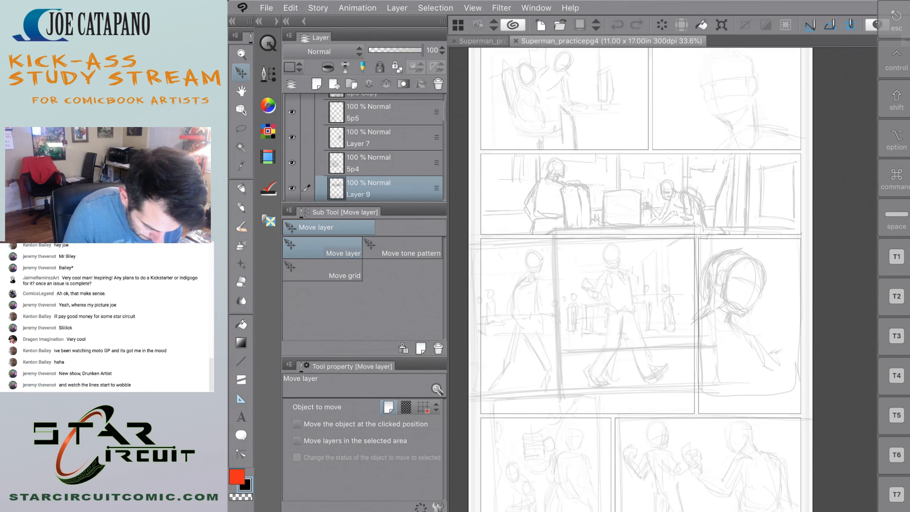
click(379, 163)
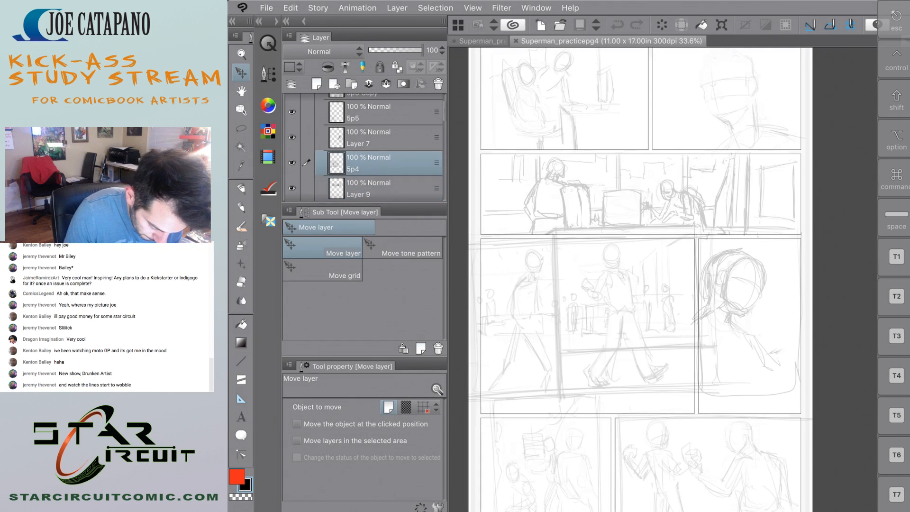
click(292, 163)
click(292, 162)
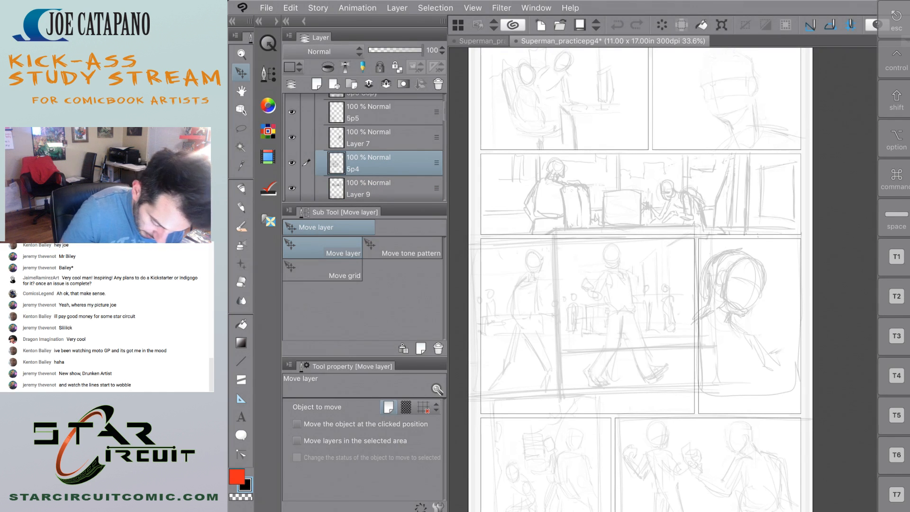
drag(627, 308, 629, 319)
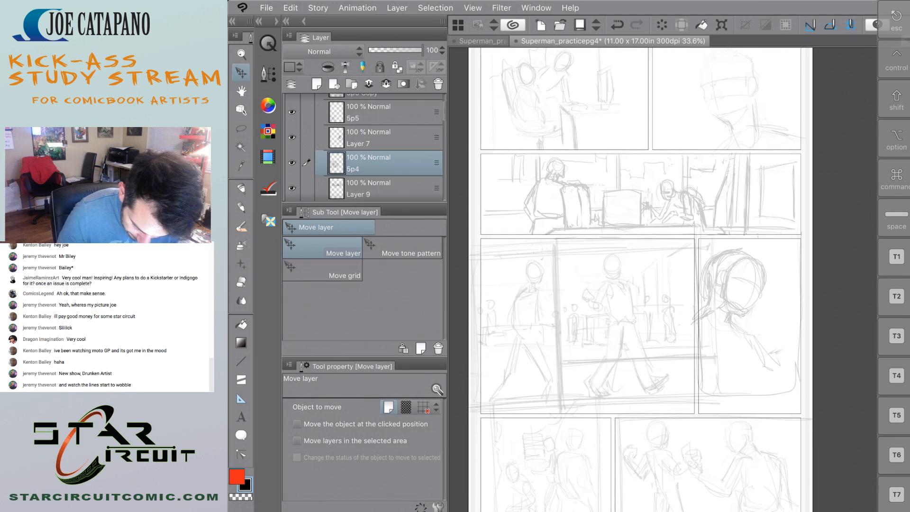
Undo the last repositioning of the 5p4 layer and shift its sketch to the right within the walking figures' panel.
scroll(630, 280, down, 3)
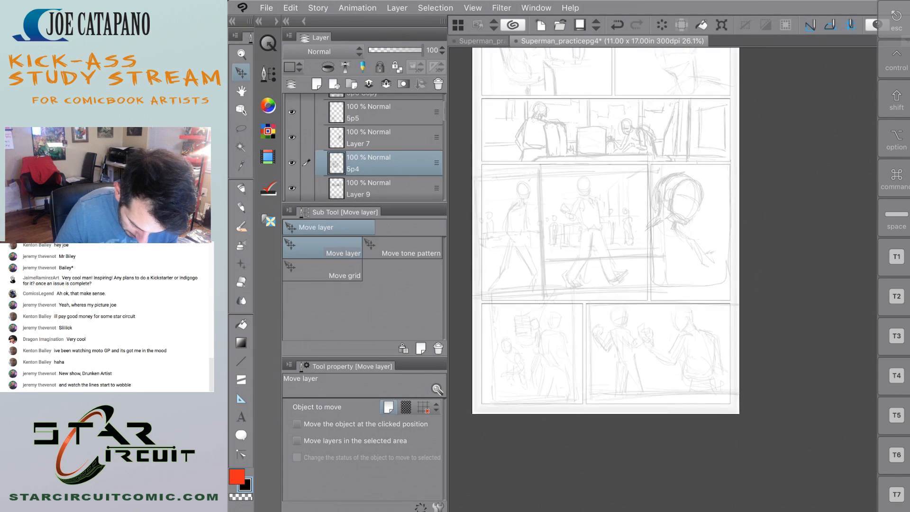
scroll(631, 280, up, 3)
scroll(630, 280, up, 2)
scroll(630, 279, down, 4)
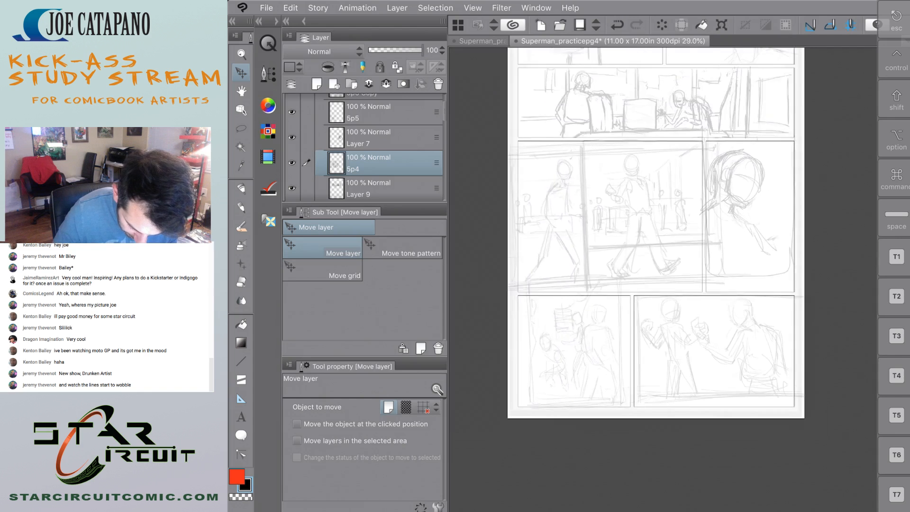
scroll(630, 280, up, 1)
scroll(640, 279, up, 3)
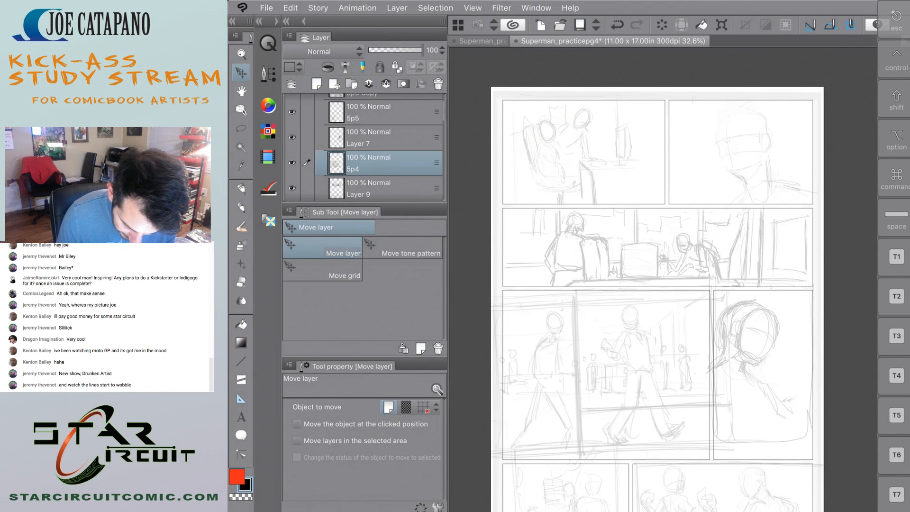
drag(631, 365, 599, 392)
key(ctrl+z)
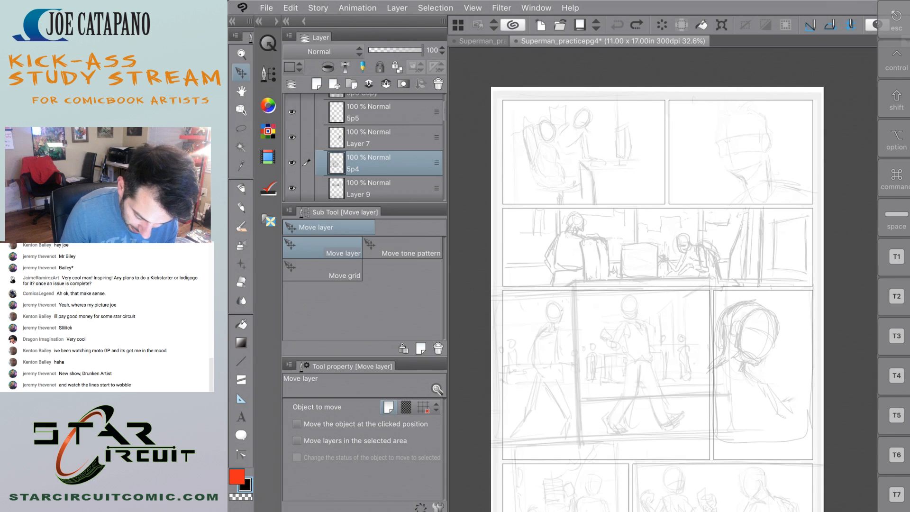
drag(616, 365, 635, 366)
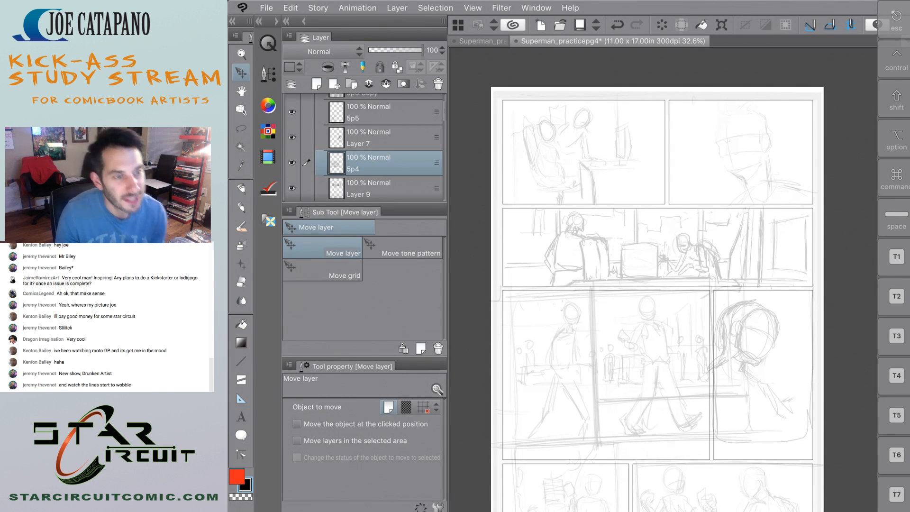
Activate the Design pencil and review the Superman_practicepg3 and Superman_practicepg4 pages against each other.
key(p)
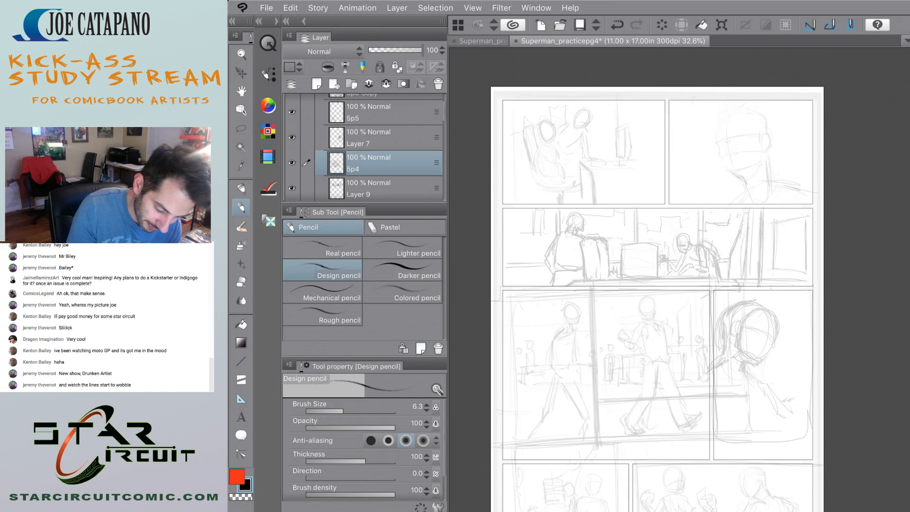
click(482, 42)
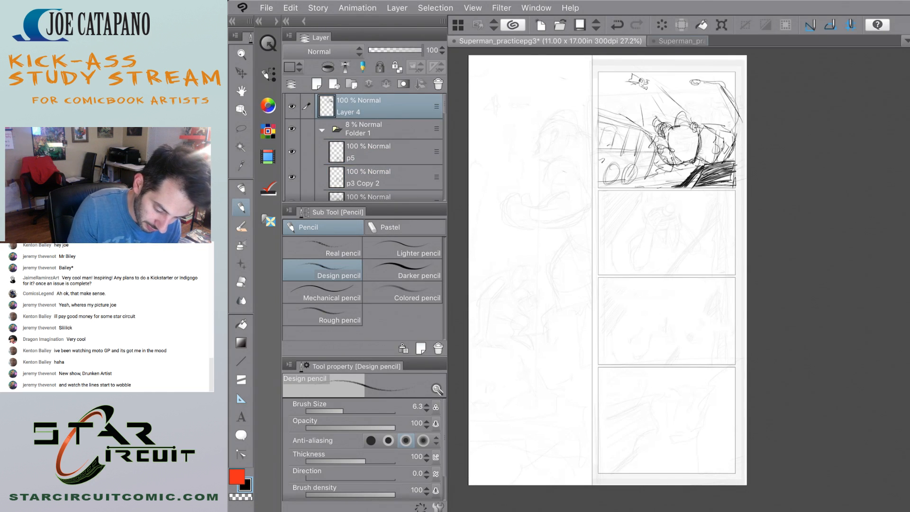
click(681, 42)
click(483, 42)
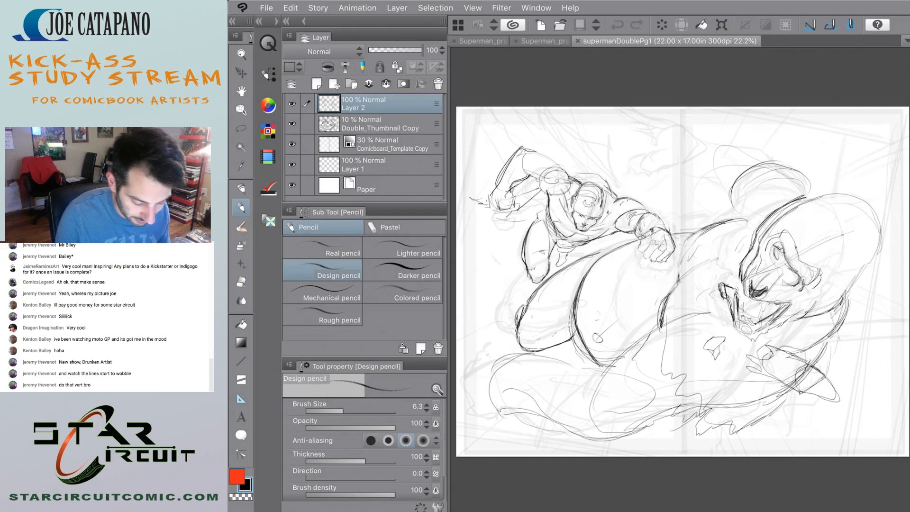
Close the supermanDoublePg1 page and close Superman_practicepg4 with its changes saved.
click(578, 41)
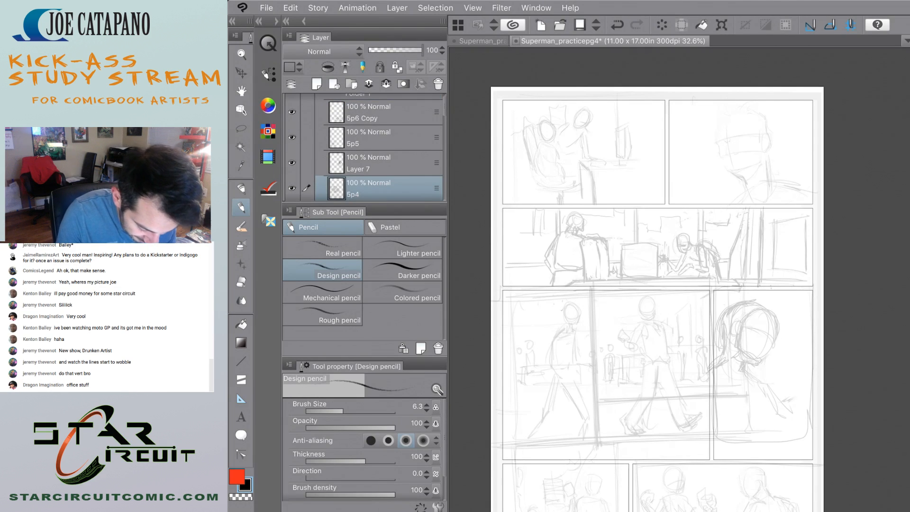
click(516, 41)
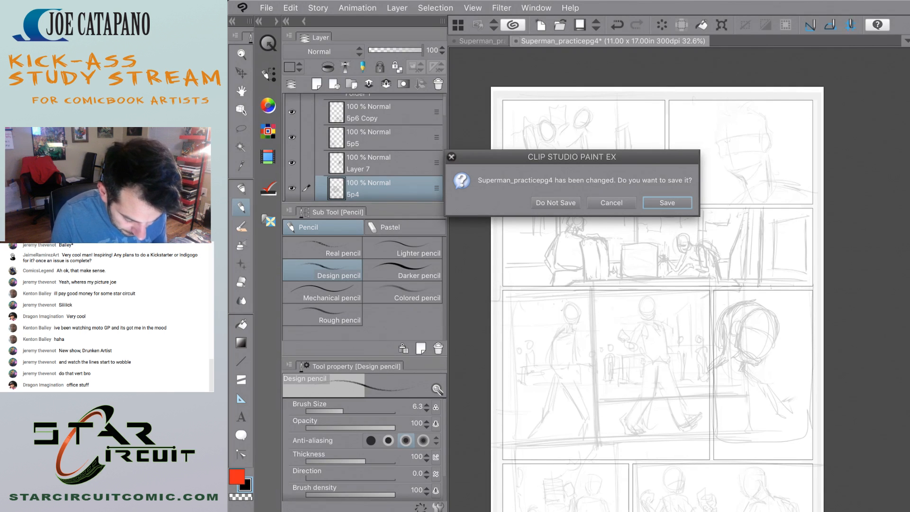
key(Return)
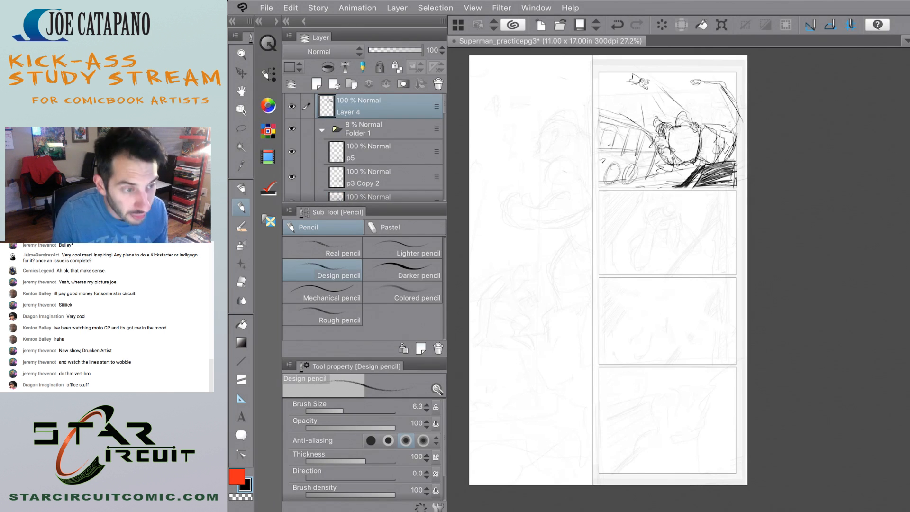
Move Layer 4 with the first stacked panel's pencils into Folder 1, directly below p3 Copy 2.
drag(608, 270, 630, 283)
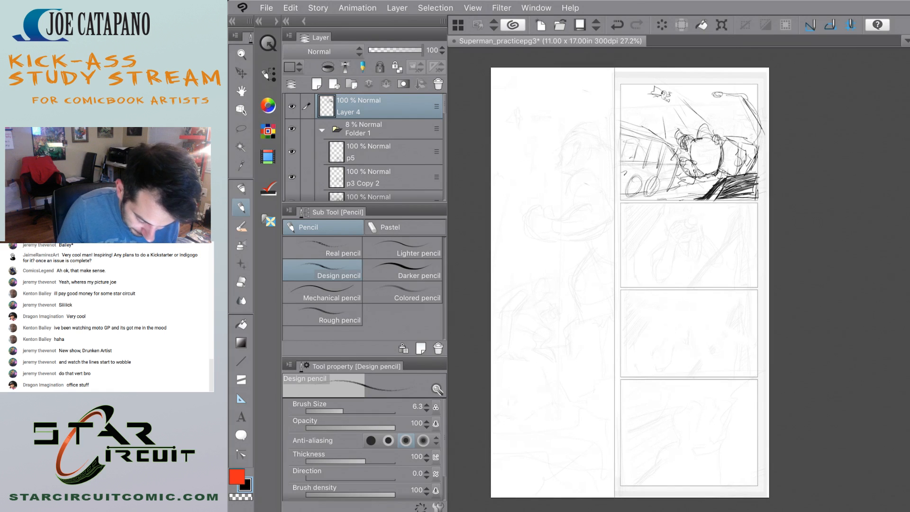
scroll(724, 181, up, 5)
drag(678, 256, 685, 286)
drag(412, 106, 427, 201)
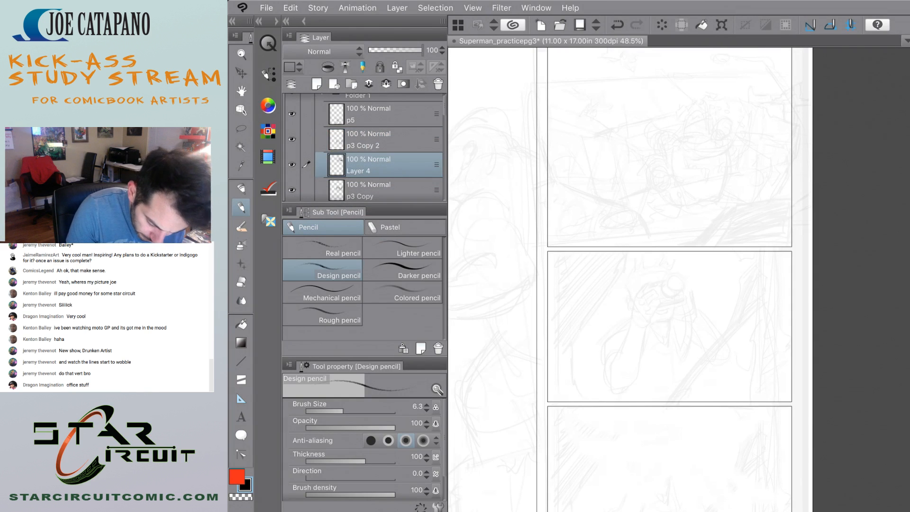
Toggle the visibility of the p3 Copy 2 and p3 Copy layers to check which panel sketch each holds.
click(292, 139)
click(292, 190)
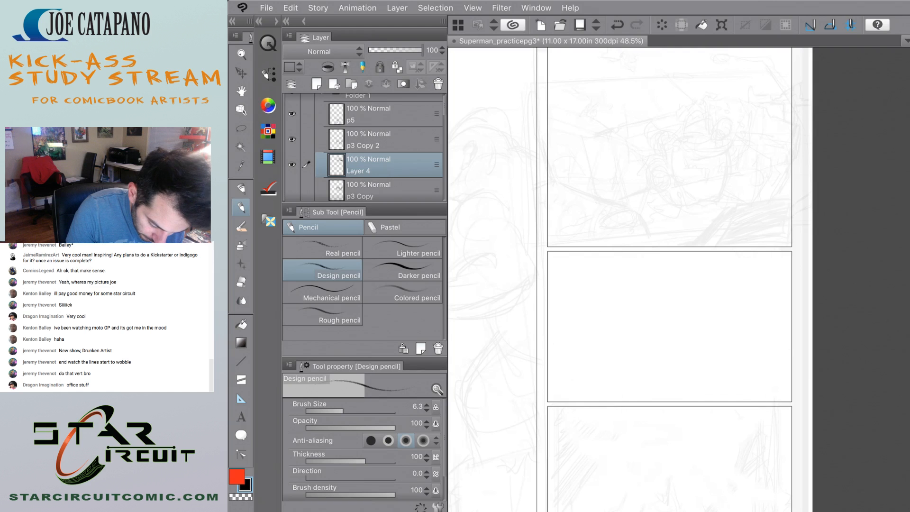
click(292, 190)
scroll(366, 147, down, 3)
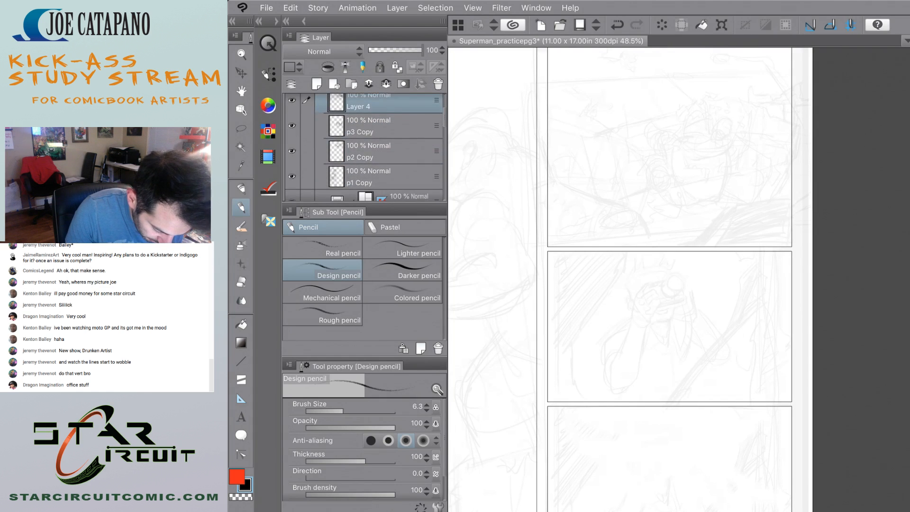
click(292, 126)
click(292, 126)
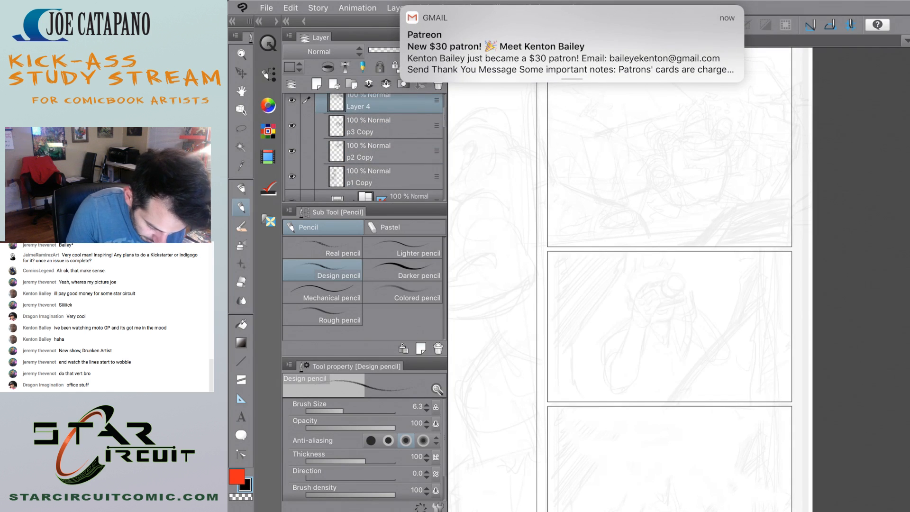
click(292, 126)
click(292, 125)
click(292, 126)
click(292, 126)
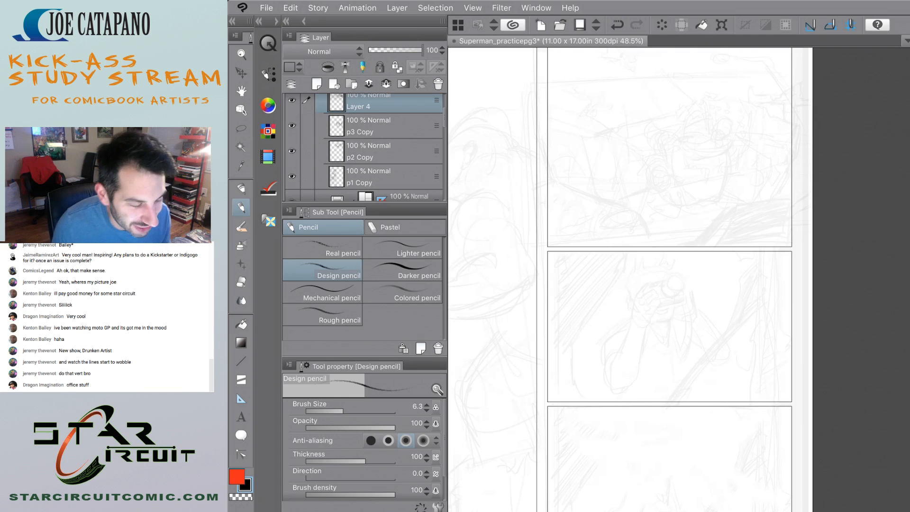
Check which sketch the p2 Copy layer holds in the first stacked panel and delete that layer.
click(292, 150)
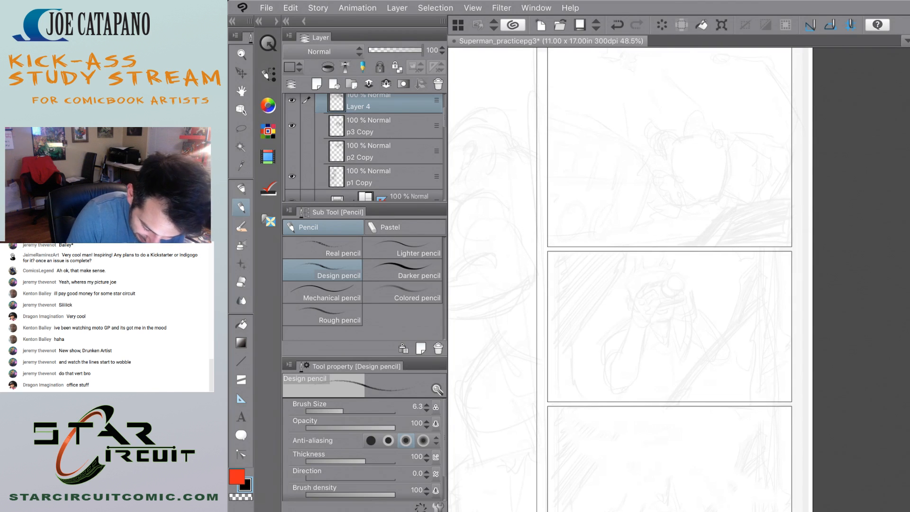
click(292, 151)
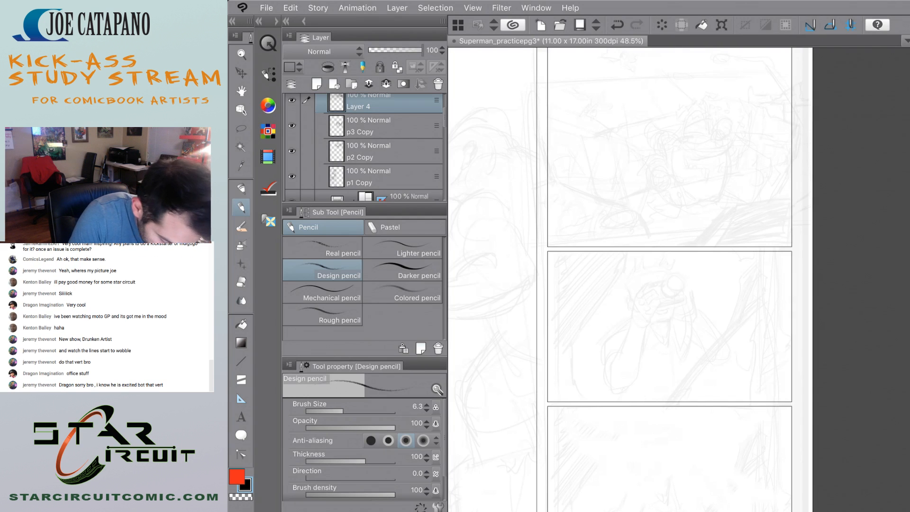
click(292, 151)
drag(379, 152, 439, 84)
scroll(678, 280, down, 5)
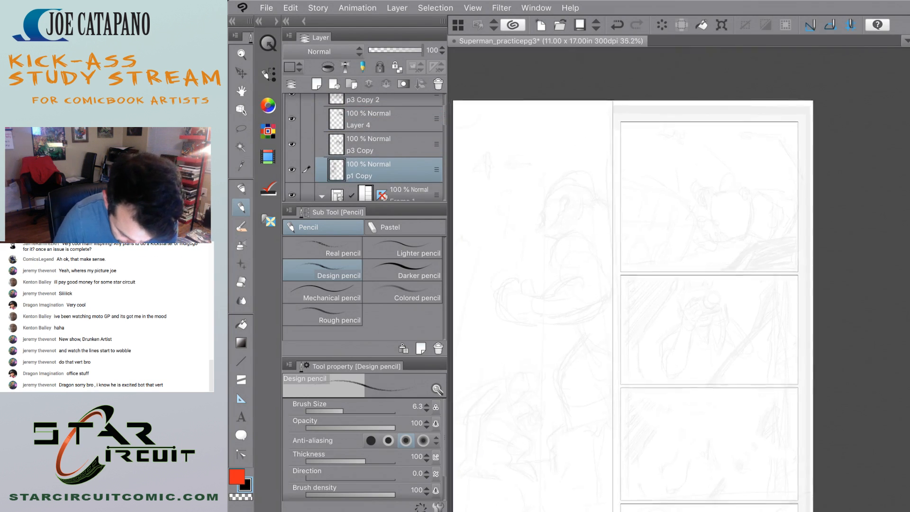
Undo the last change on the p1 Copy layer and add a new layer above Folder 1.
scroll(678, 280, up, 1)
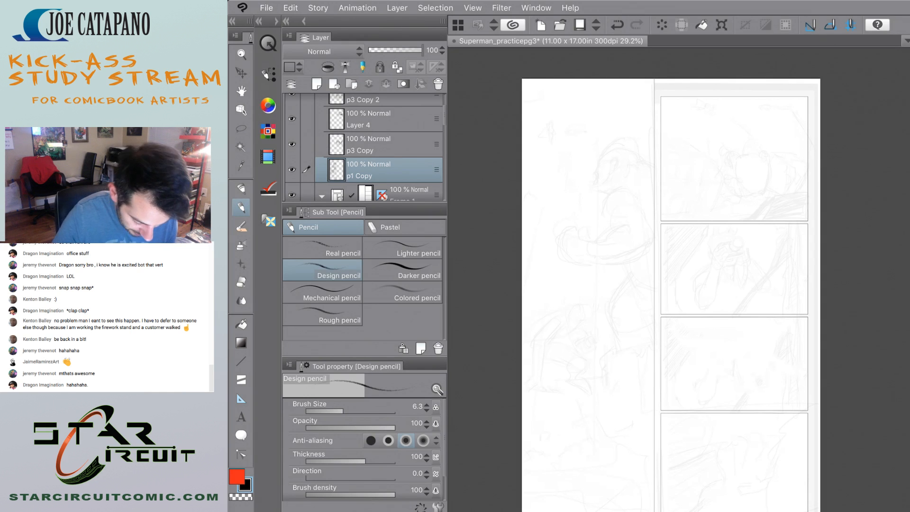
scroll(664, 285, up, 3)
scroll(663, 284, down, 3)
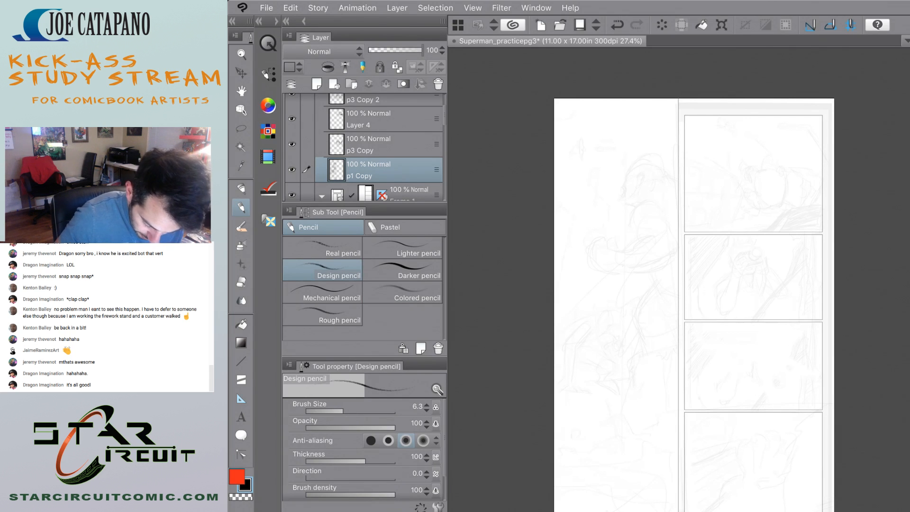
key(ctrl+z)
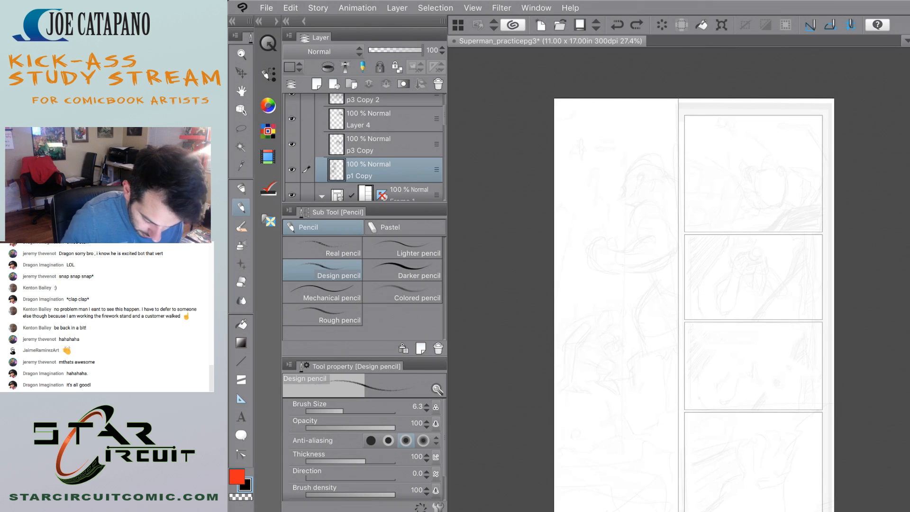
scroll(364, 147, up, 3)
click(379, 104)
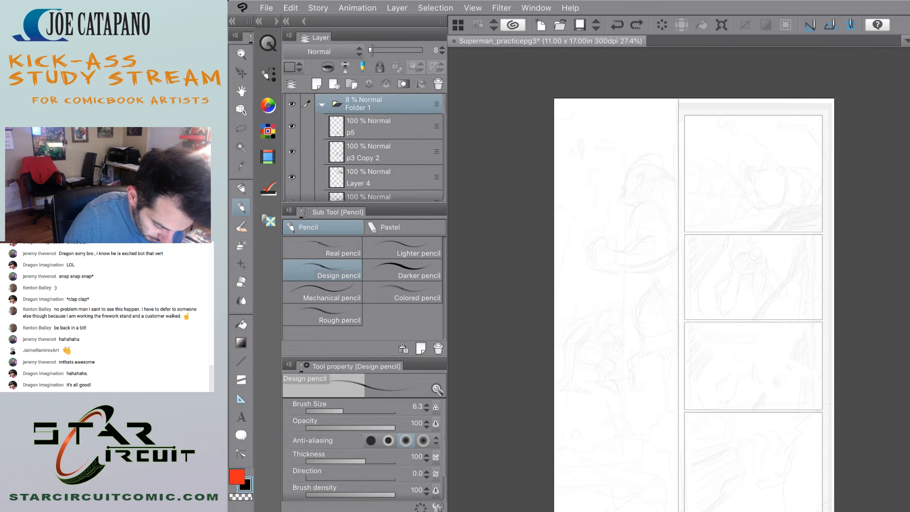
key(ctrl+shift+n)
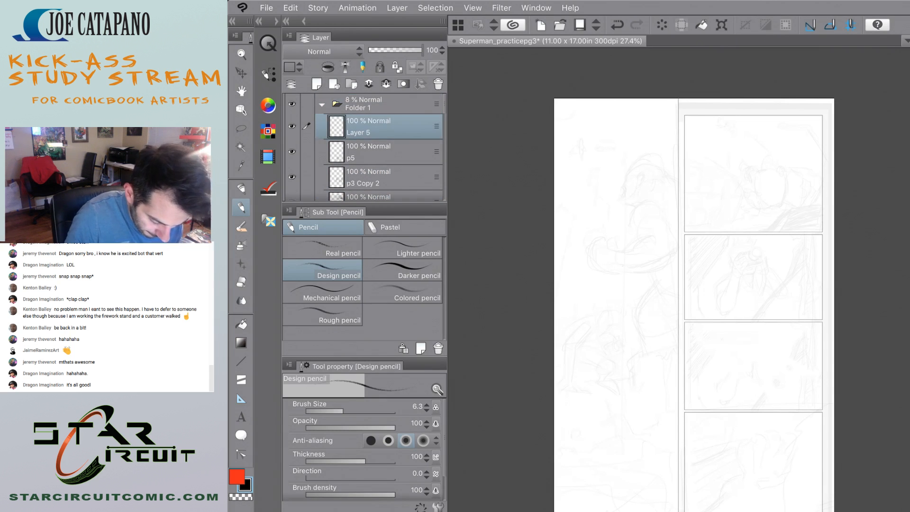
drag(380, 127, 380, 96)
Pencil a small flying shape near the top of the tall panel on Layer 5, undoing the unwanted strokes.
mouse_move(634, 257)
mouse_down()
mouse_move(657, 325)
mouse_move(633, 380)
mouse_up()
key(ctrl+z)
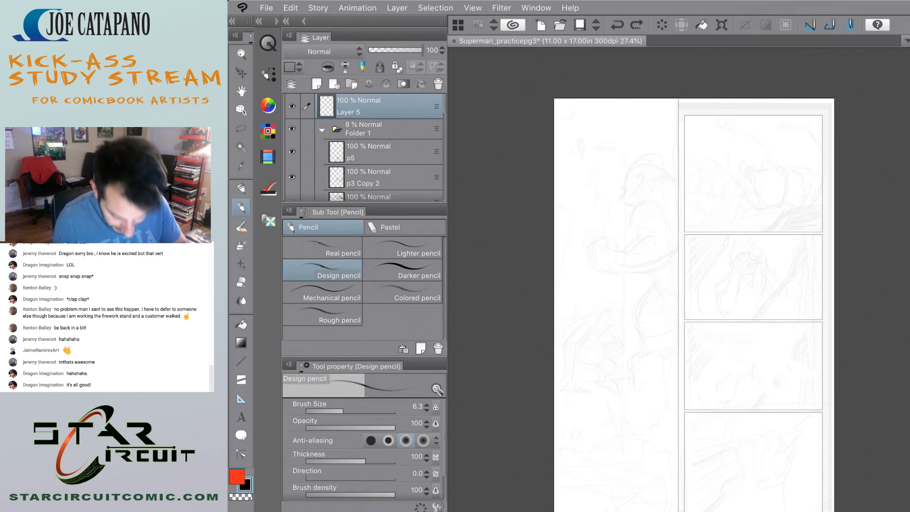
scroll(562, 199, up, 3)
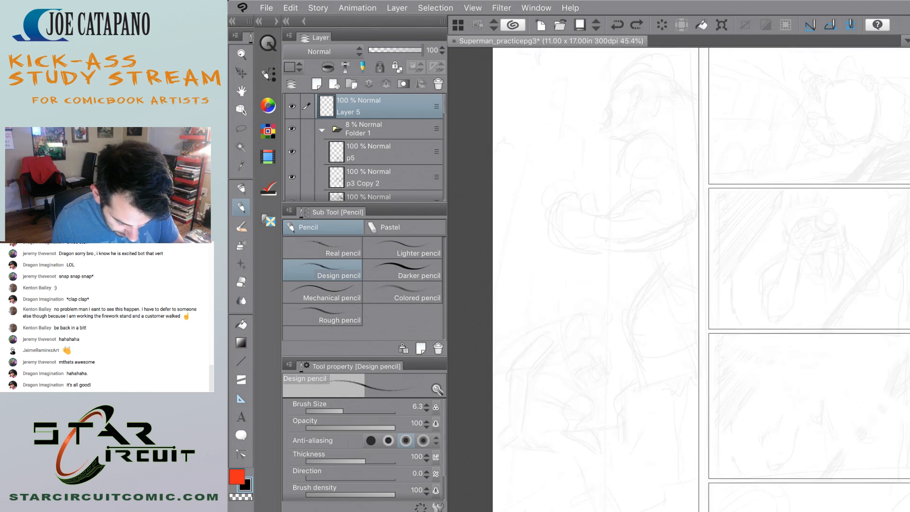
scroll(593, 266, down, 2)
scroll(563, 236, up, 3)
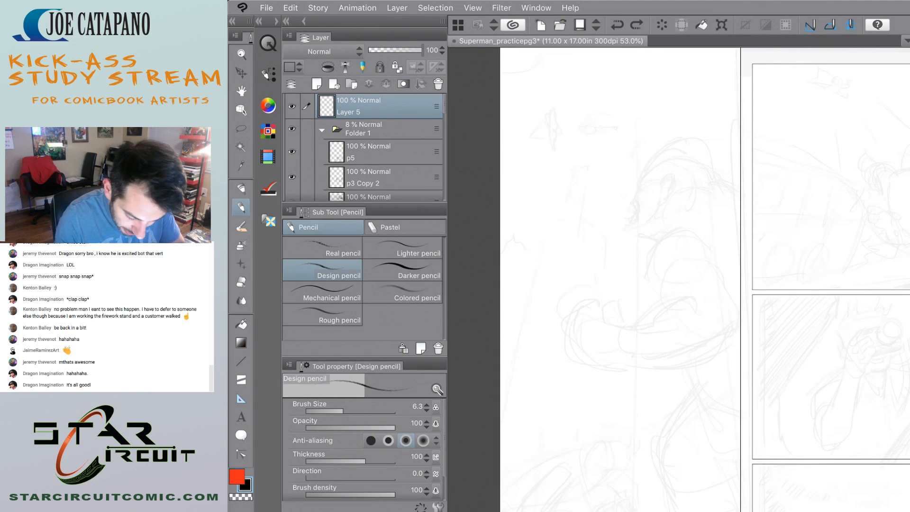
scroll(702, 285, down, 1)
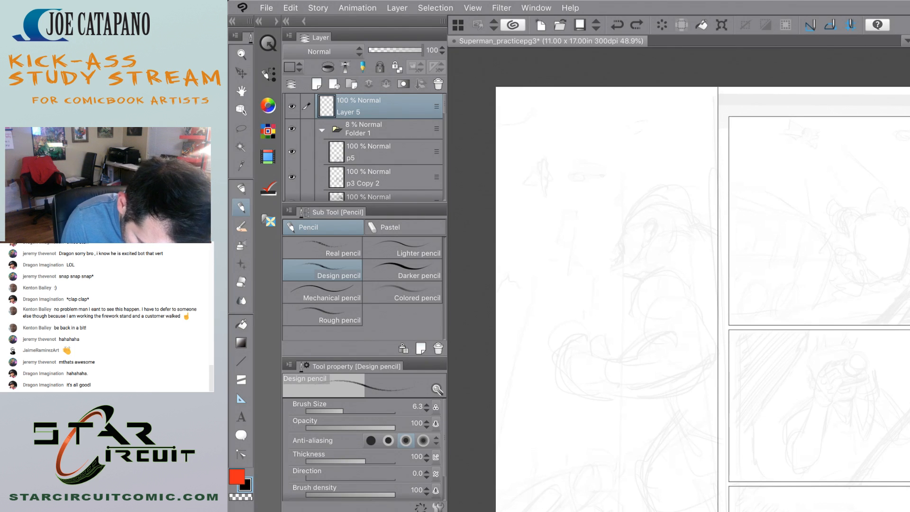
mouse_move(629, 129)
mouse_down()
mouse_move(660, 118)
mouse_move(654, 132)
mouse_up()
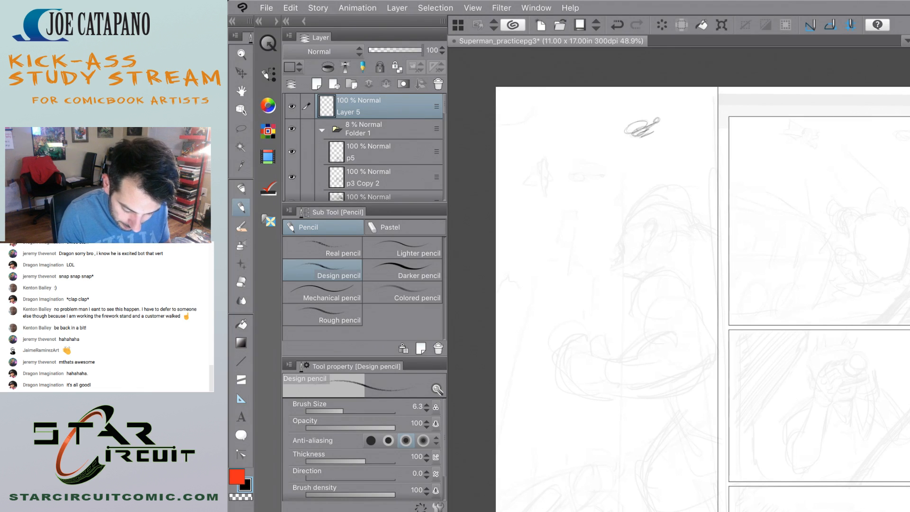
mouse_move(629, 127)
mouse_down()
mouse_move(650, 123)
mouse_move(617, 134)
mouse_up()
key(ctrl+z)
key(ctrl+z)
key(ctrl+z)
key(ctrl+z)
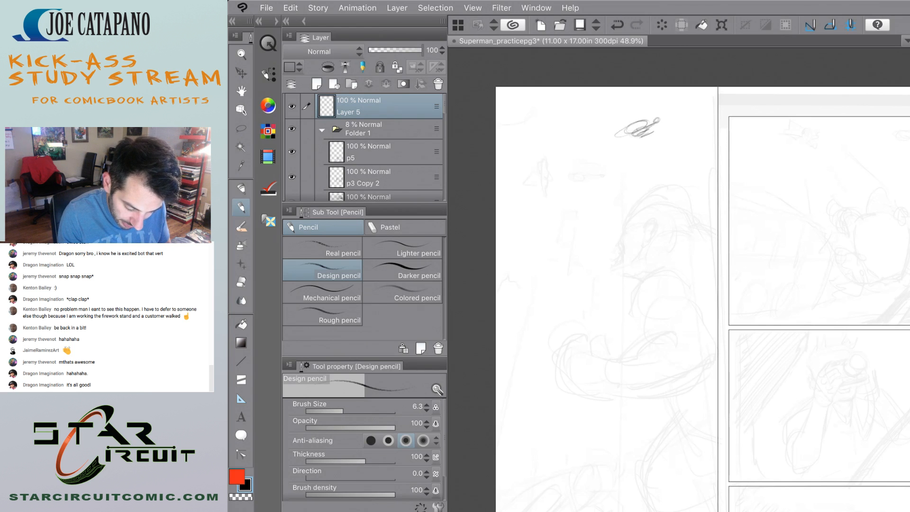
key(ctrl+z)
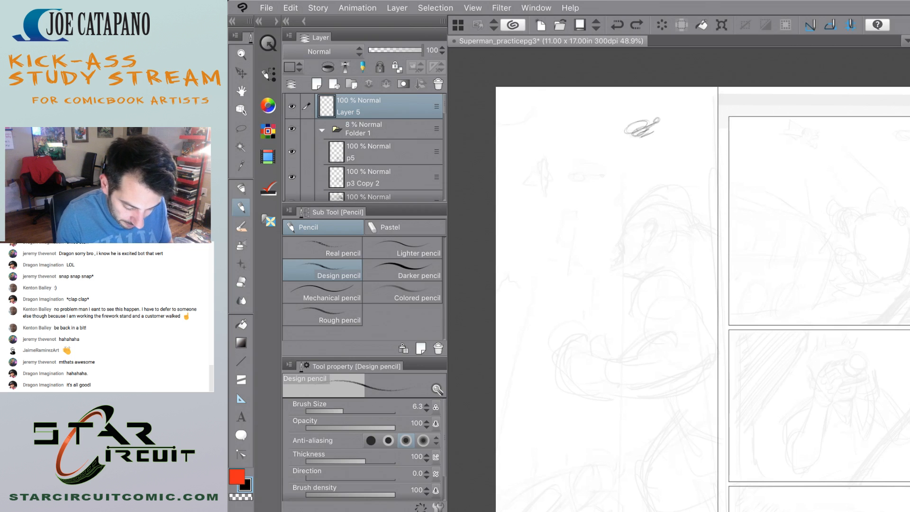
Pencil a horizontal line across the full width of the tall panel, just below the lower figures' sketch.
scroll(679, 279, down, 3)
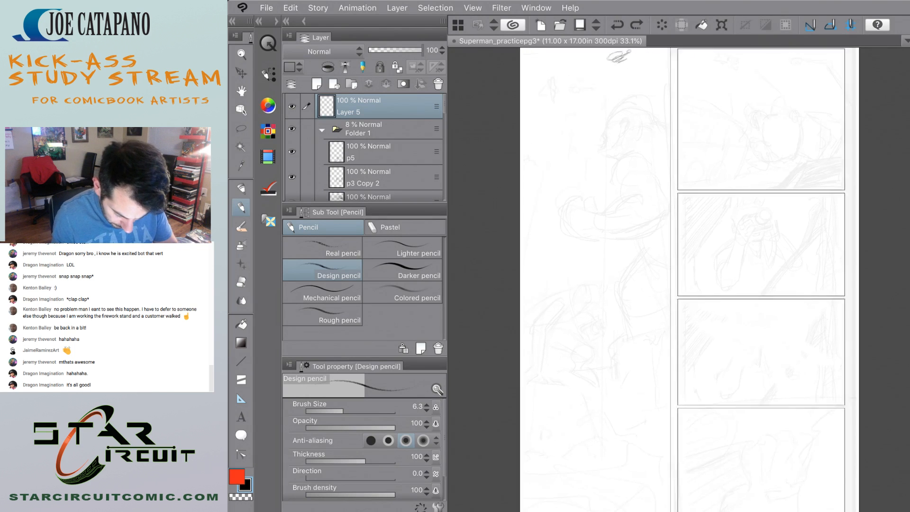
scroll(679, 279, down, 2)
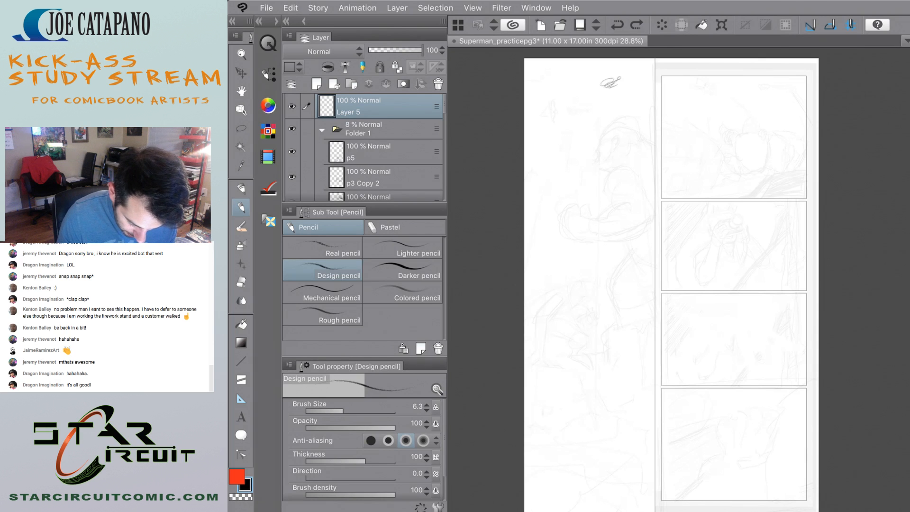
scroll(672, 280, down, 3)
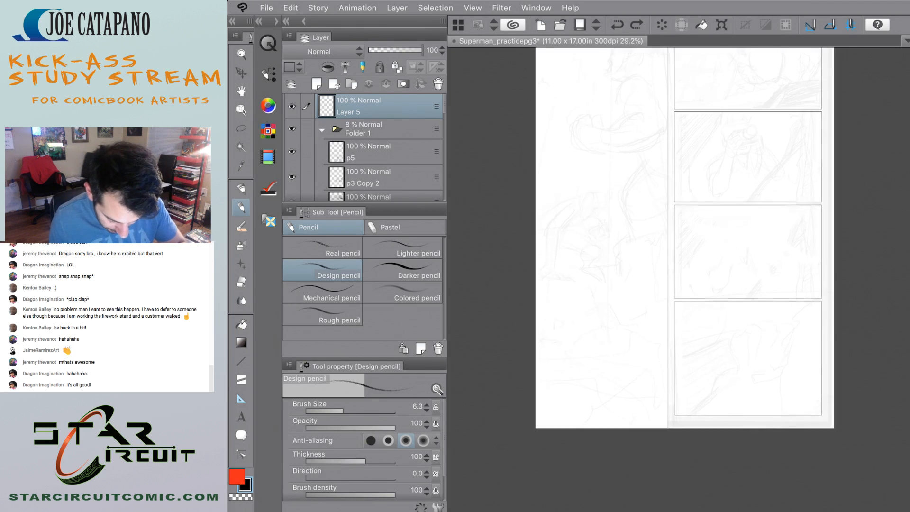
scroll(611, 236, up, 3)
scroll(546, 274, down, 5)
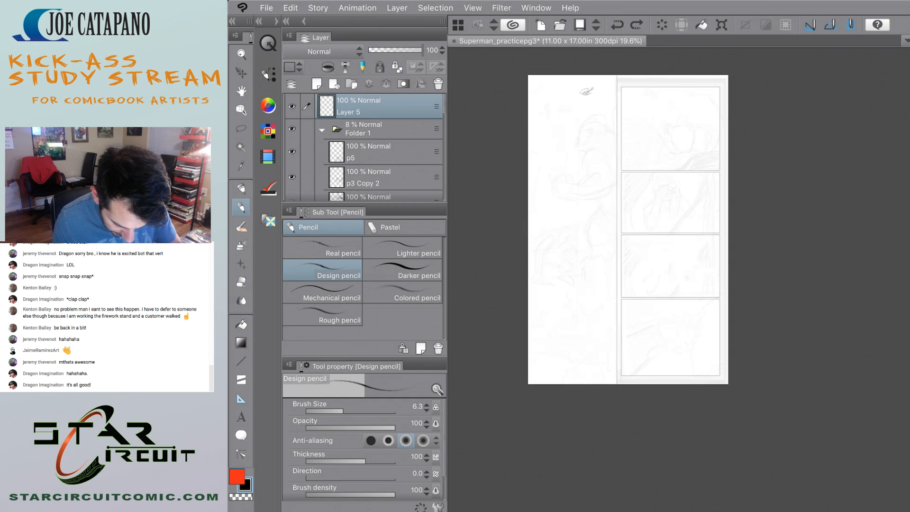
scroll(556, 200, up, 4)
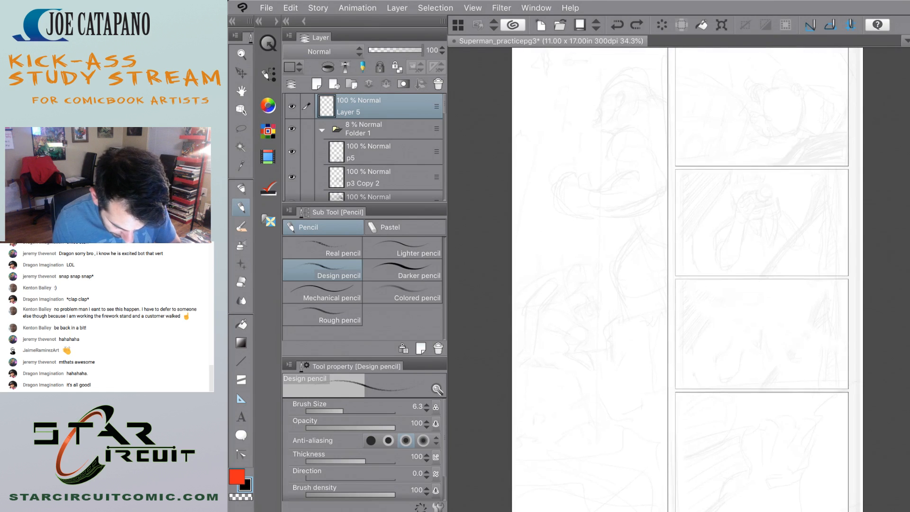
scroll(681, 280, down, 1)
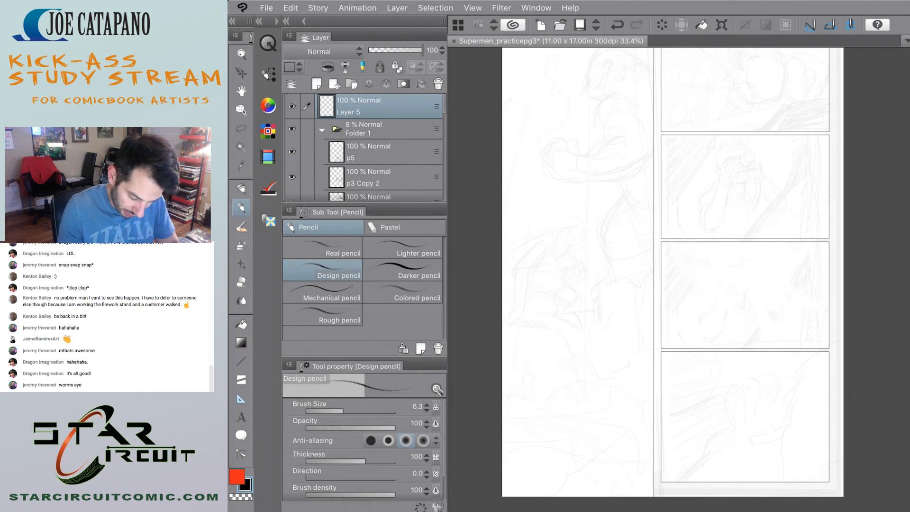
mouse_move(652, 324)
mouse_down()
mouse_move(506, 323)
mouse_move(653, 322)
mouse_up()
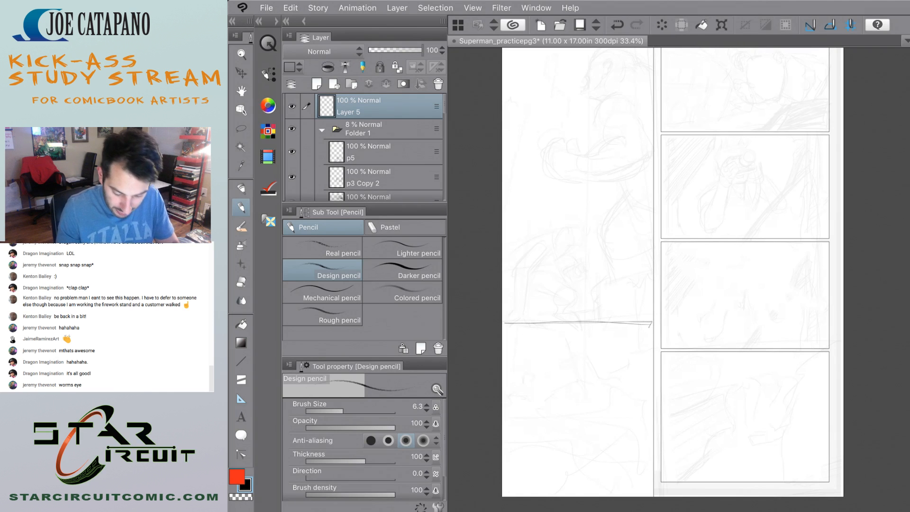
scroll(580, 125, down, 4)
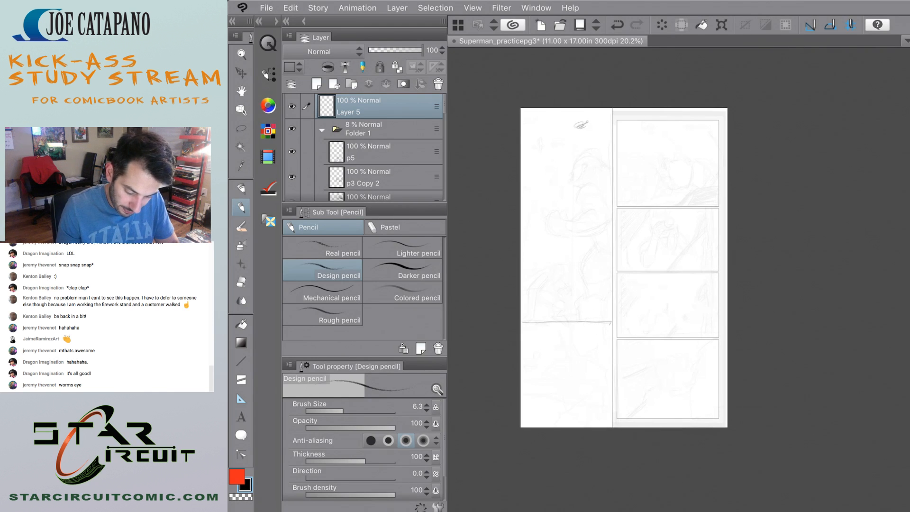
scroll(572, 234, up, 4)
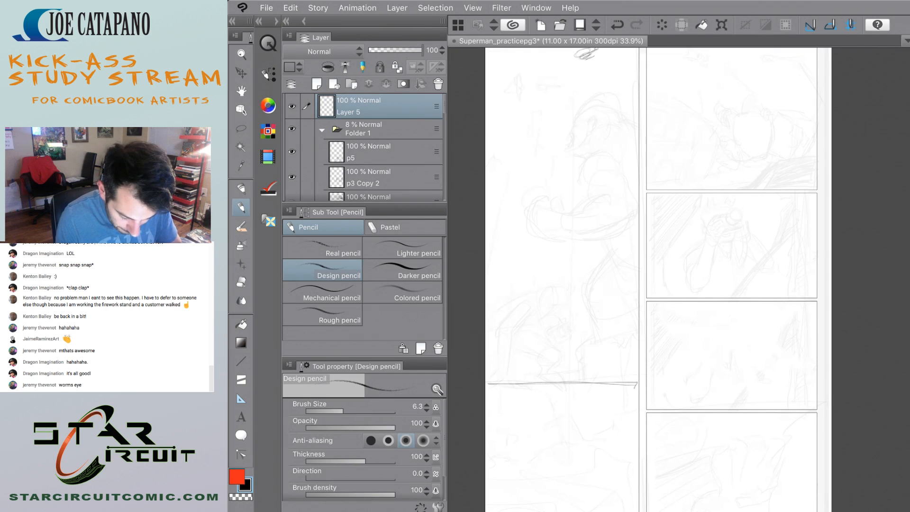
scroll(511, 415, up, 5)
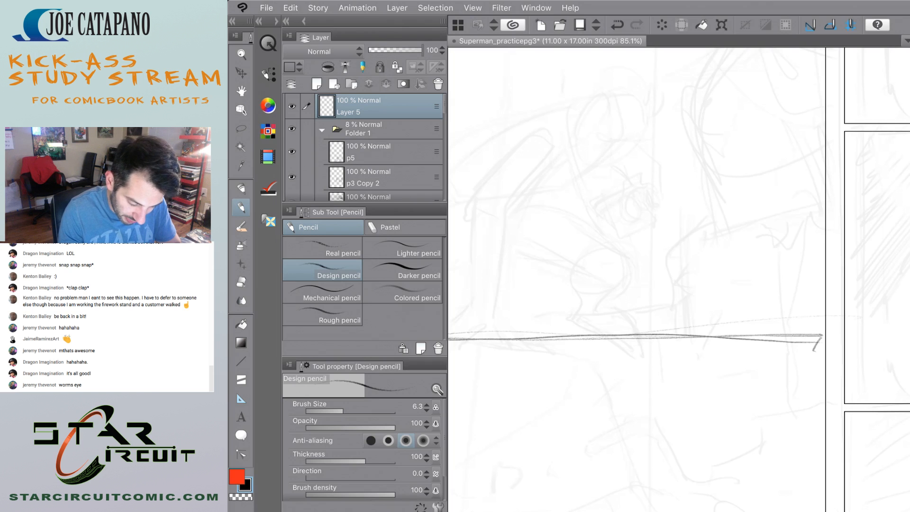
scroll(575, 400, down, 5)
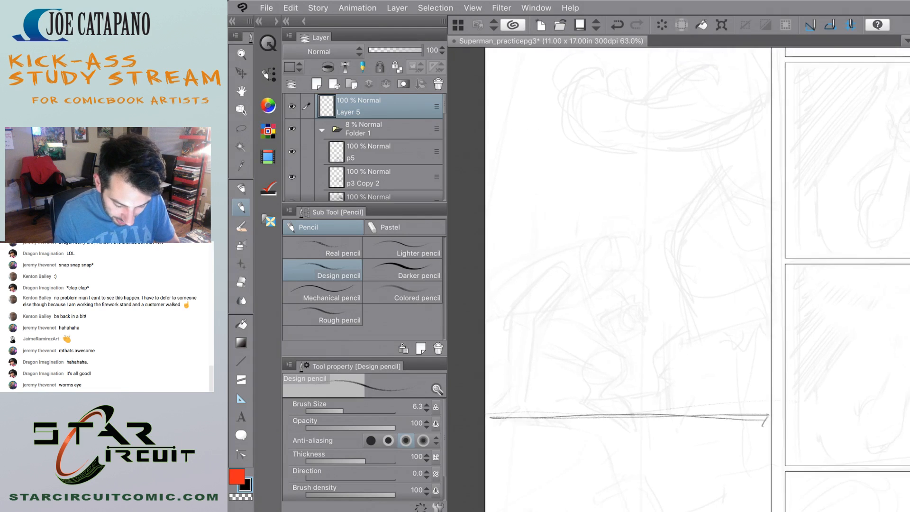
Pencil the gorilla's forehead and domed head outline over the tall panel's sketch on Layer 5, undoing the unwanted strokes.
scroll(661, 77, up, 3)
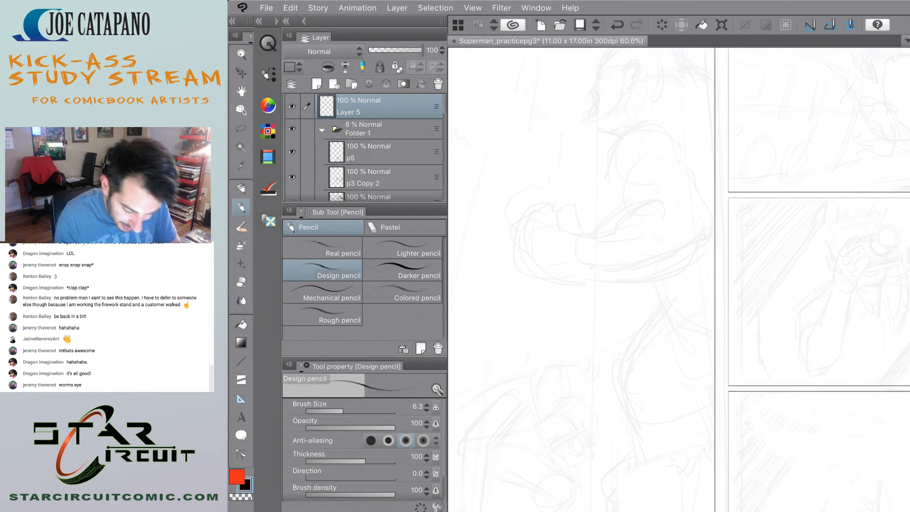
scroll(679, 280, down, 1)
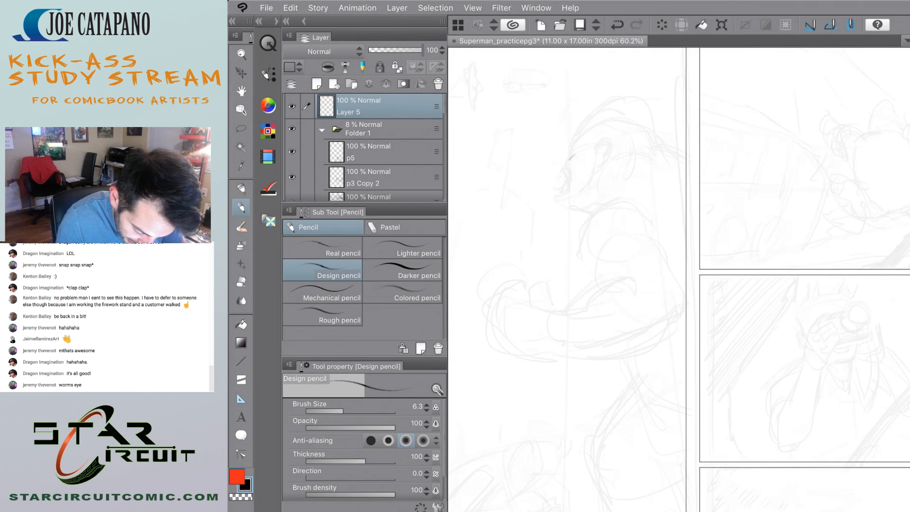
drag(569, 160, 589, 131)
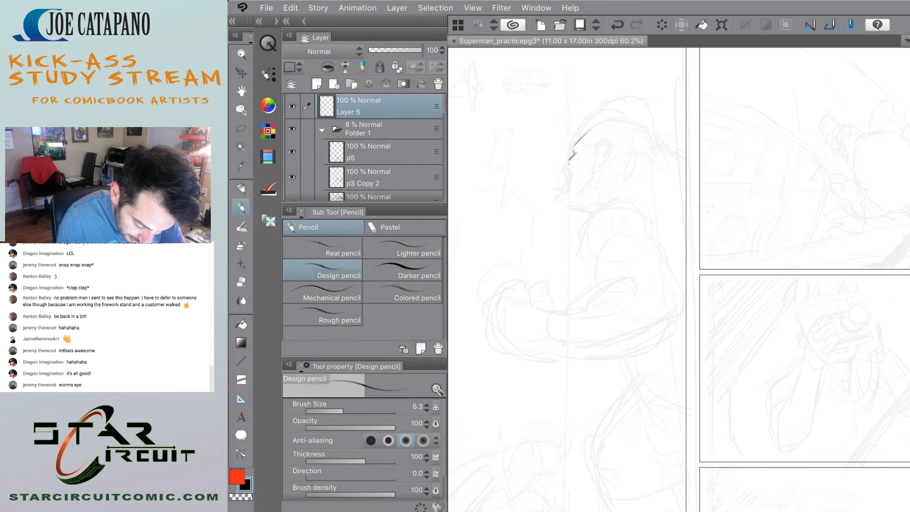
key(ctrl+z)
key(ctrl+z)
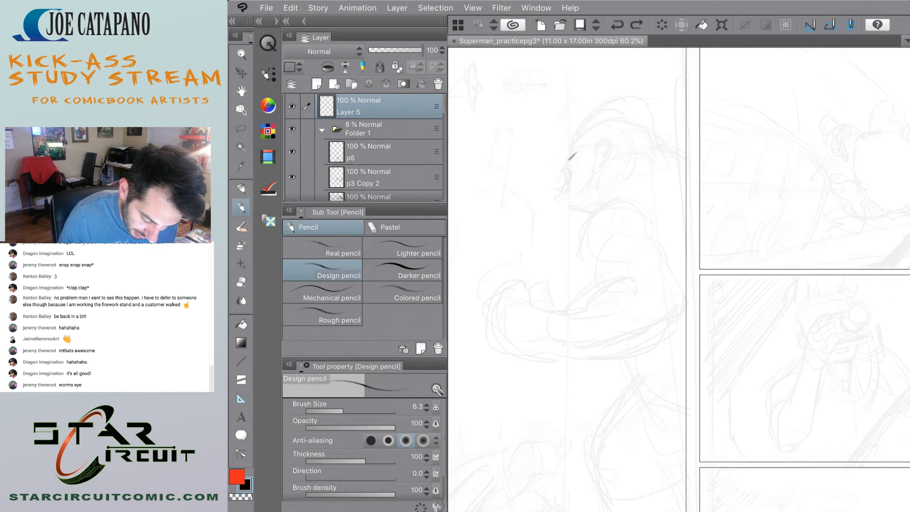
mouse_move(572, 148)
mouse_down()
mouse_move(595, 115)
mouse_move(644, 101)
mouse_up()
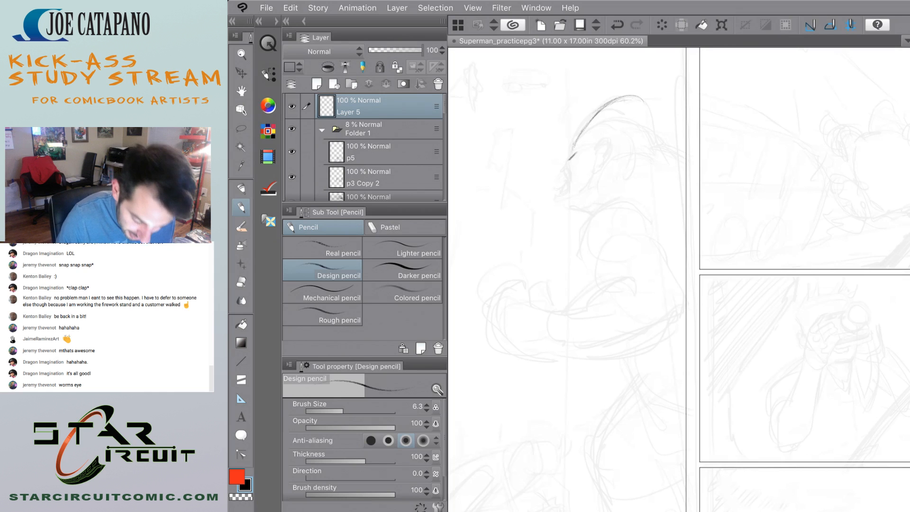
mouse_move(663, 133)
mouse_down()
mouse_move(658, 113)
mouse_move(640, 98)
mouse_up()
mouse_move(578, 134)
mouse_down()
mouse_move(621, 98)
mouse_move(663, 123)
mouse_move(666, 134)
mouse_up()
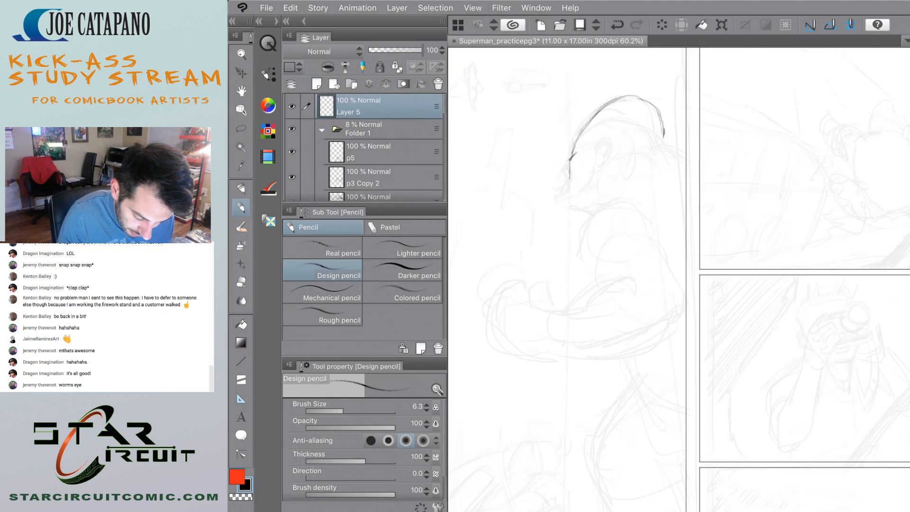
Pencil the gorilla's brow, muzzle, jaw and mouth line, undoing the oval shape at the side of the face.
drag(574, 148, 556, 187)
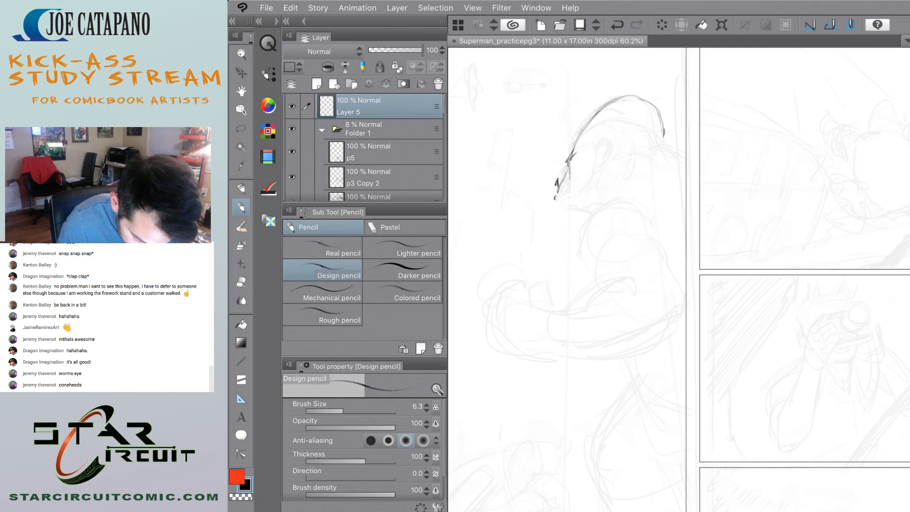
mouse_move(558, 201)
mouse_down()
mouse_move(587, 215)
mouse_move(555, 198)
mouse_up()
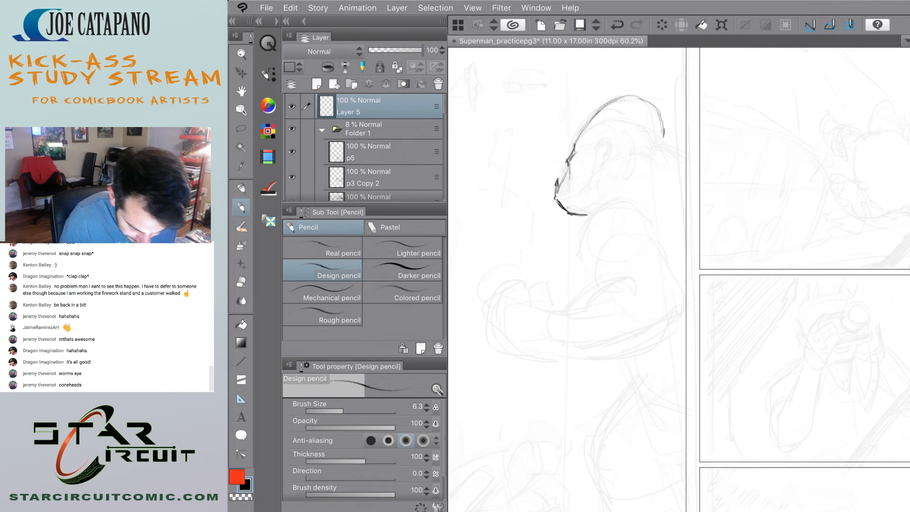
drag(597, 172, 586, 185)
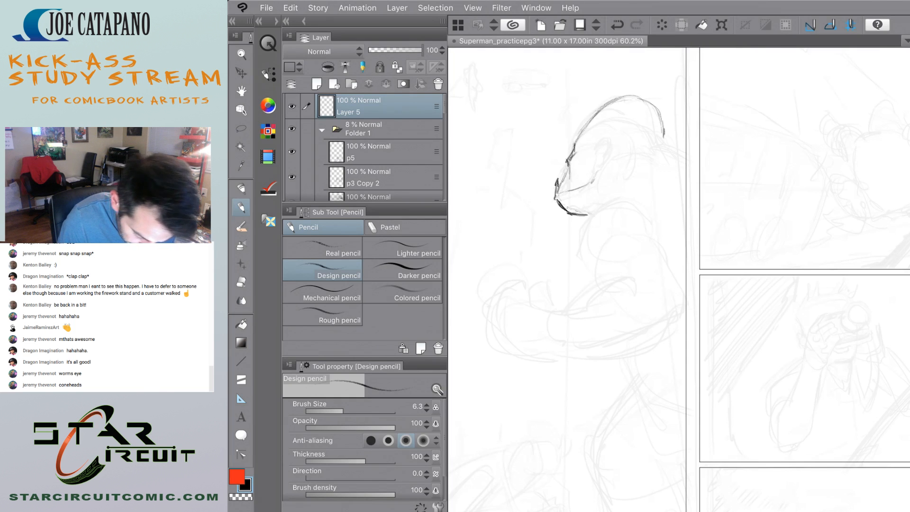
drag(589, 216, 596, 208)
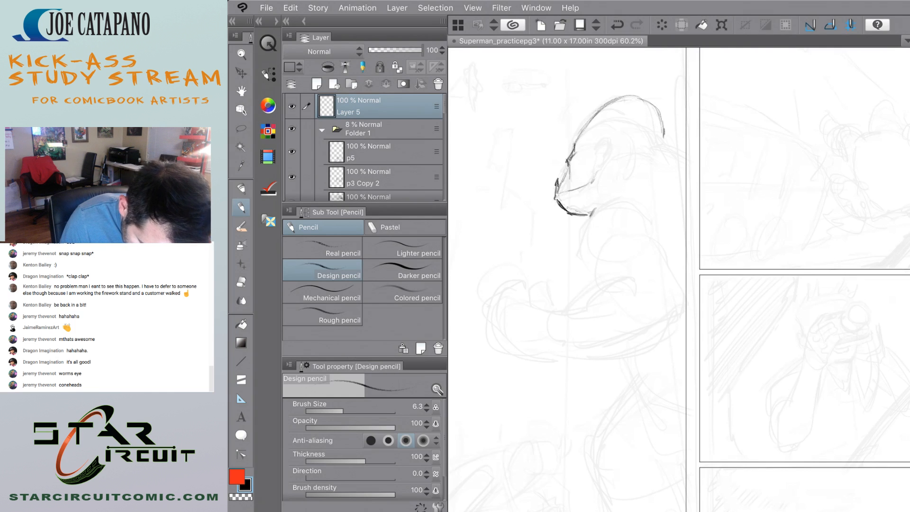
mouse_move(598, 167)
mouse_down()
mouse_move(617, 145)
mouse_move(598, 169)
mouse_up()
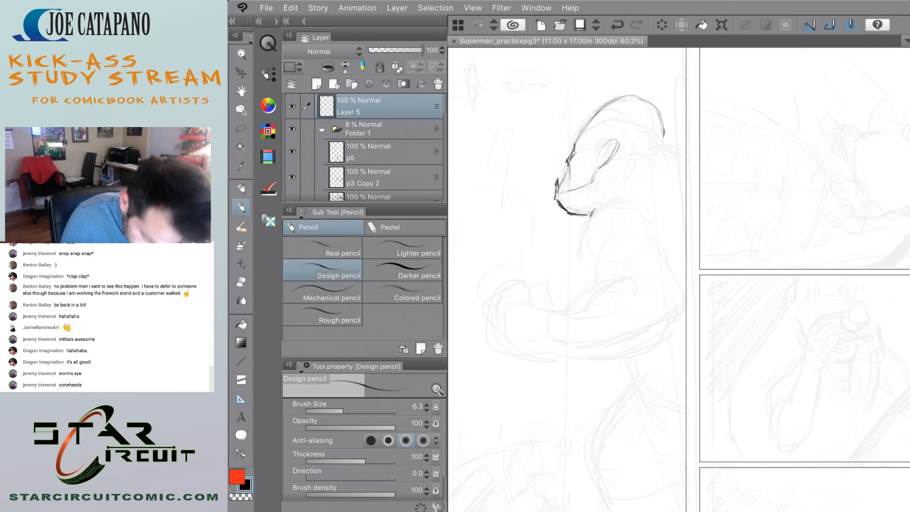
key(ctrl+z)
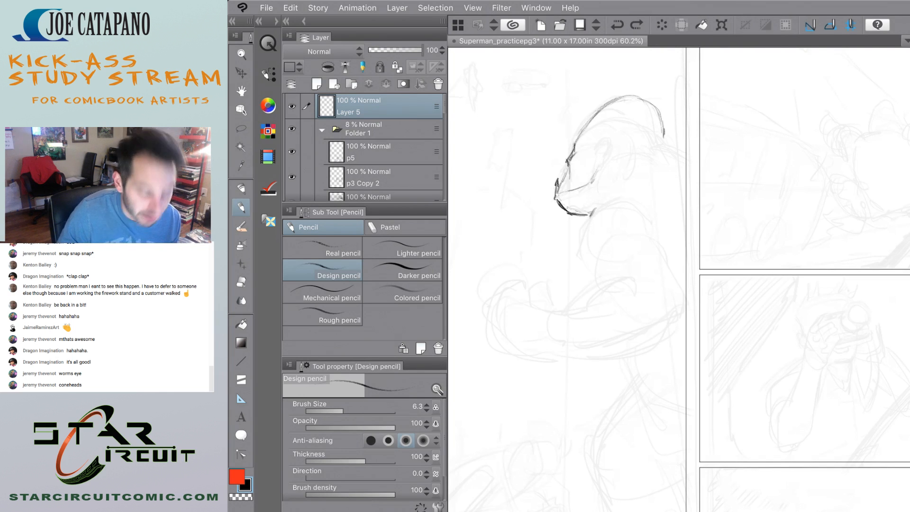
Pencil the gorilla's eye area, cheek creases and open mouth inside the face outline.
drag(596, 168, 616, 159)
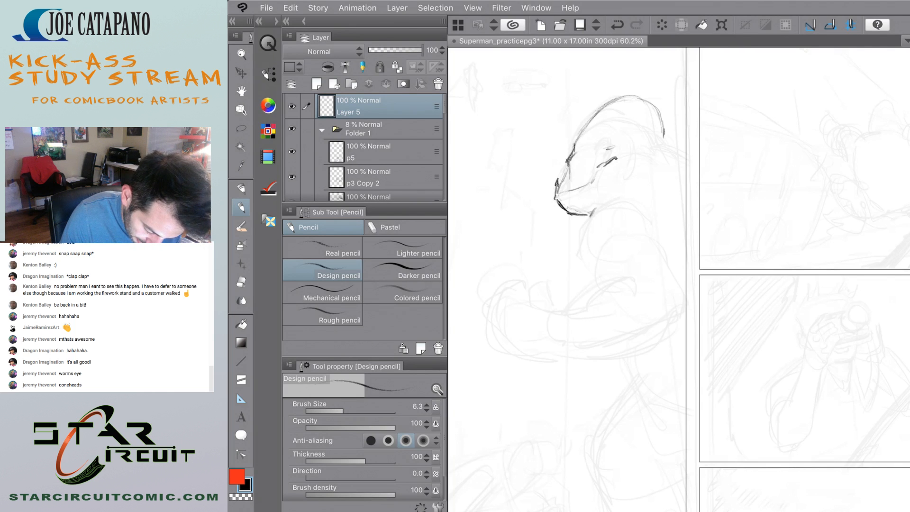
mouse_move(556, 199)
mouse_down()
mouse_move(564, 211)
mouse_move(592, 176)
mouse_move(586, 163)
mouse_move(580, 173)
mouse_up()
drag(558, 195, 581, 181)
drag(597, 159, 576, 181)
mouse_move(600, 149)
mouse_down()
mouse_move(558, 194)
mouse_move(566, 189)
mouse_up()
mouse_move(587, 153)
mouse_down()
mouse_move(607, 167)
mouse_move(573, 143)
mouse_up()
Pencil the gorilla's shoulder and upper back curves and darken the front contour of the upper arm down to the forearm.
mouse_move(643, 130)
mouse_down()
mouse_move(688, 151)
mouse_move(603, 200)
mouse_up()
drag(658, 161, 588, 227)
mouse_move(590, 192)
mouse_down()
mouse_move(577, 255)
mouse_move(582, 248)
mouse_up()
drag(599, 194, 591, 256)
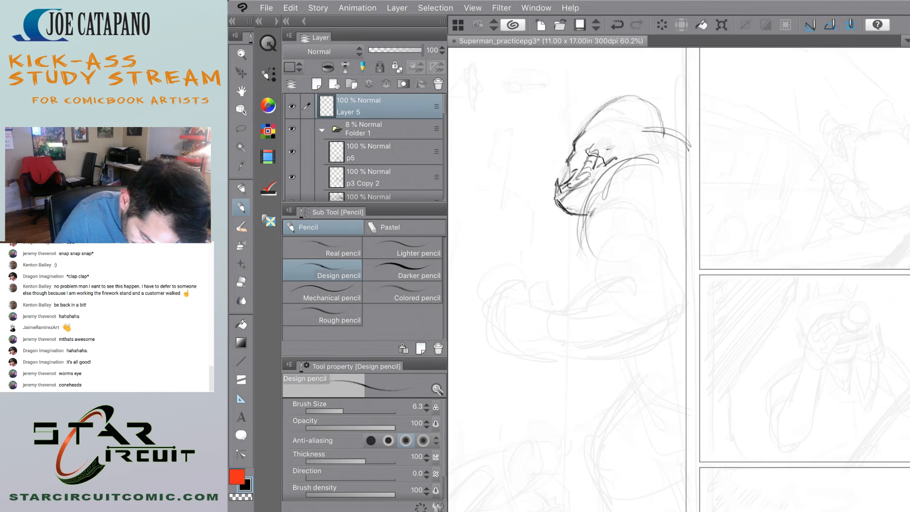
mouse_move(591, 209)
mouse_down()
mouse_move(583, 255)
mouse_move(592, 260)
mouse_move(581, 228)
mouse_move(586, 250)
mouse_up()
mouse_move(595, 183)
mouse_down()
mouse_move(583, 243)
mouse_move(596, 254)
mouse_move(591, 274)
mouse_up()
drag(601, 234, 593, 284)
drag(596, 264, 590, 280)
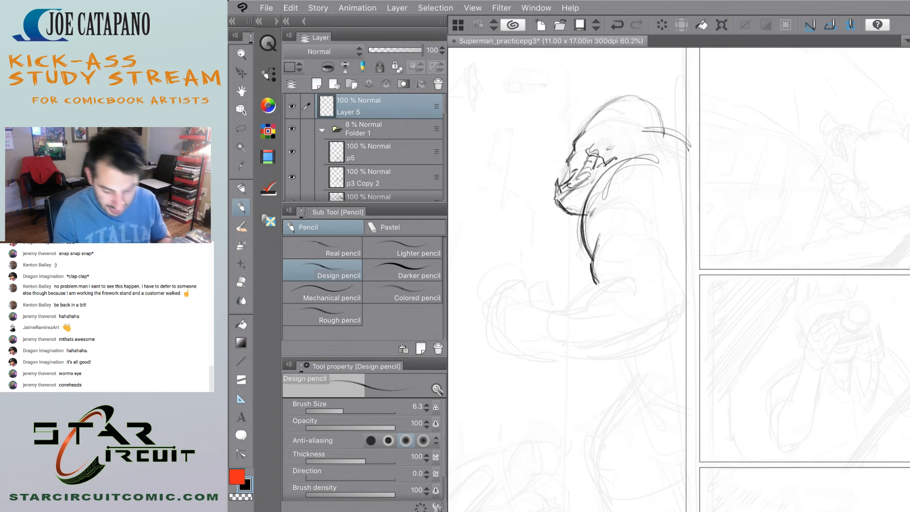
Pencil the back contour of the gorilla's upper arm down to the elbow beside the panel border.
scroll(567, 229, down, 2)
scroll(605, 237, up, 3)
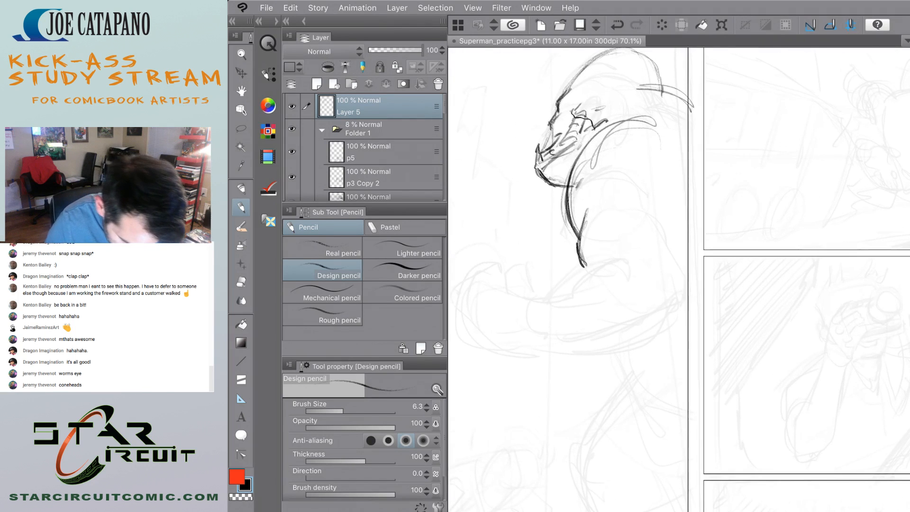
drag(660, 172, 686, 284)
mouse_move(666, 228)
mouse_down()
mouse_move(657, 241)
mouse_move(661, 286)
mouse_move(674, 299)
mouse_move(685, 293)
mouse_up()
scroll(580, 255, down, 5)
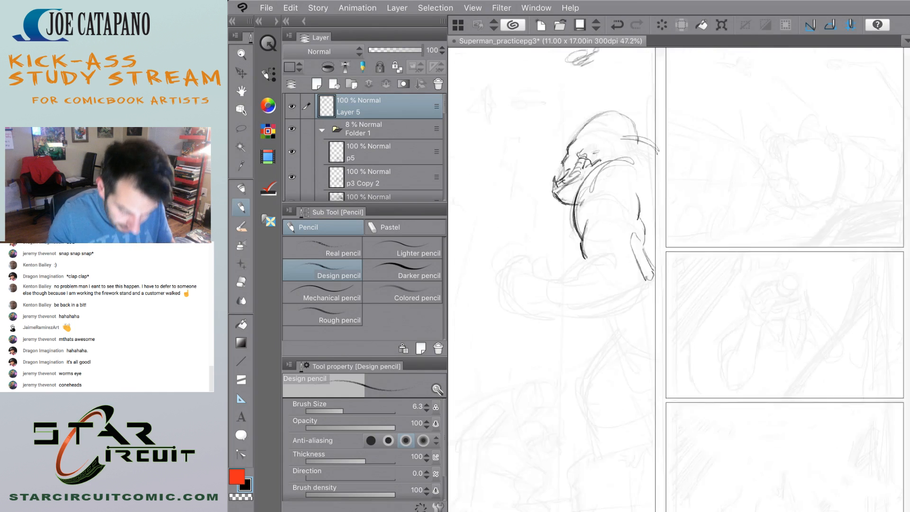
scroll(555, 274, up, 3)
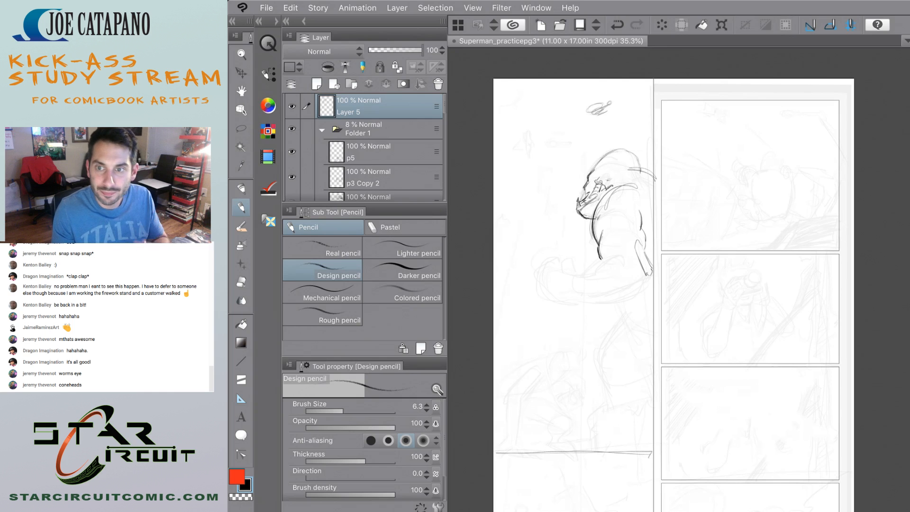
scroll(582, 203, up, 4)
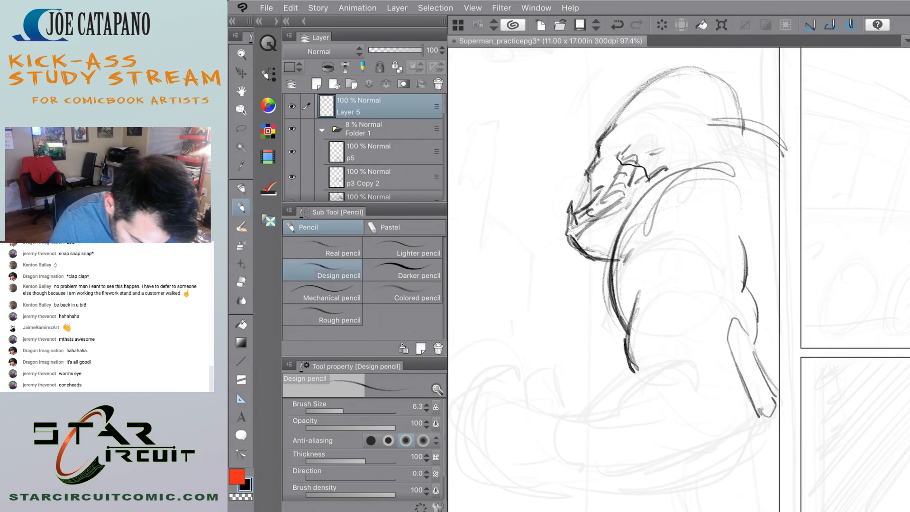
Rework the gorilla's cheek line and clean up its stray marks with the Hard eraser, returning to the Design pencil.
mouse_move(590, 190)
mouse_down()
mouse_move(591, 204)
mouse_move(618, 170)
mouse_move(599, 201)
mouse_move(587, 203)
mouse_up()
key(ctrl+z)
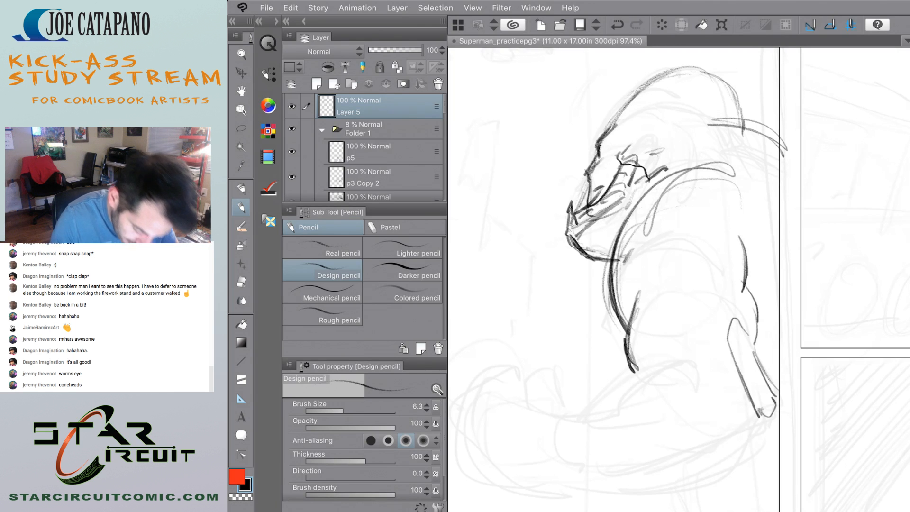
key(e)
click(323, 247)
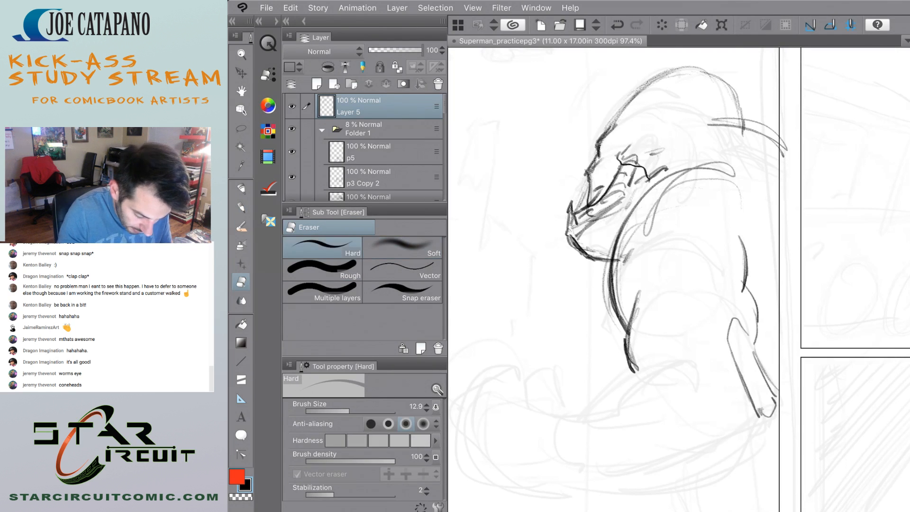
mouse_move(603, 187)
mouse_down()
mouse_move(591, 201)
mouse_move(591, 188)
mouse_move(610, 187)
mouse_move(602, 194)
mouse_move(623, 165)
mouse_move(639, 164)
mouse_move(610, 195)
mouse_up()
key(p)
Pencil the bony tip of the gorilla's elbow at the end of the upper arm.
scroll(679, 280, down, 5)
scroll(566, 318, up, 4)
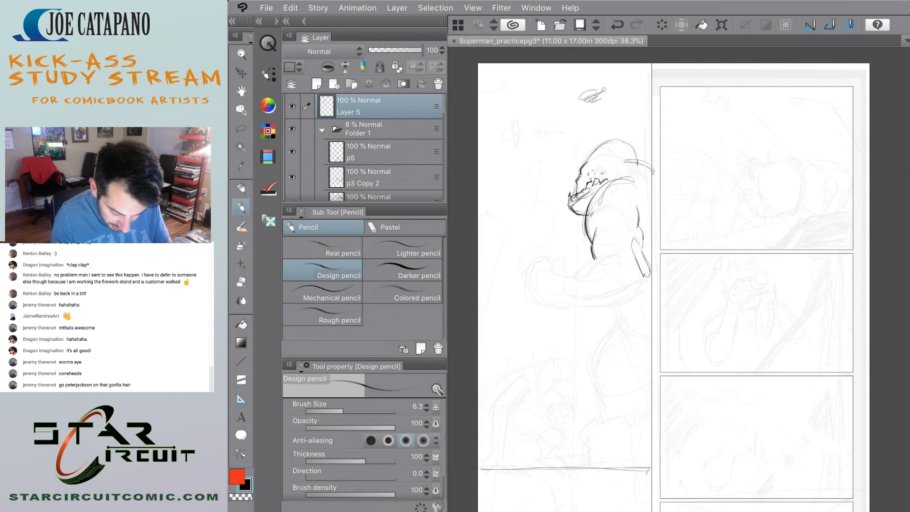
mouse_move(742, 291)
mouse_down()
mouse_move(730, 309)
mouse_move(736, 302)
mouse_move(716, 298)
mouse_up()
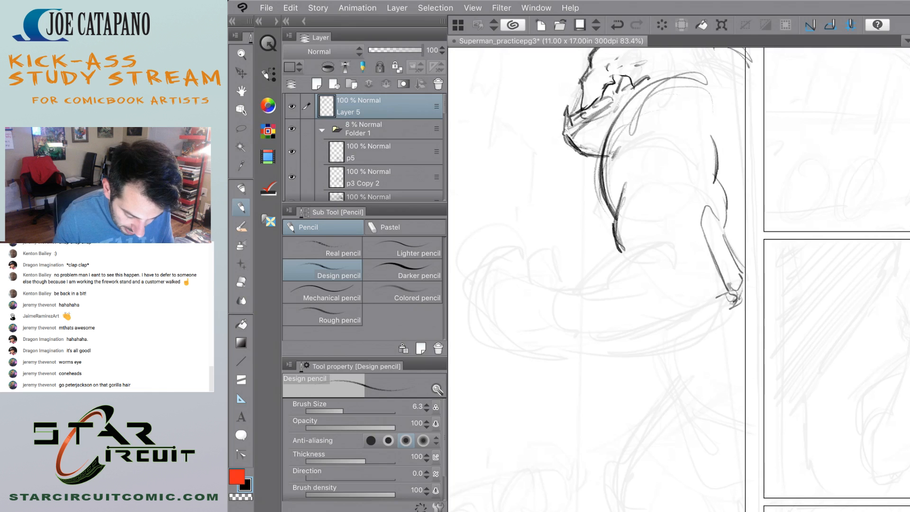
Pencil the gorilla's forearm with its wrist line, upper contour from the elbow crease and a doubled underside curve to the elbow.
scroll(583, 263, down, 5)
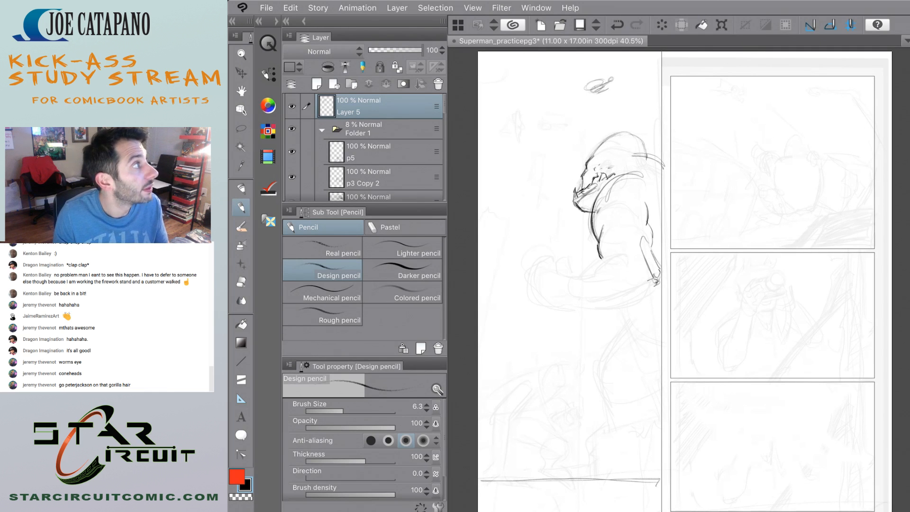
scroll(545, 261, up, 5)
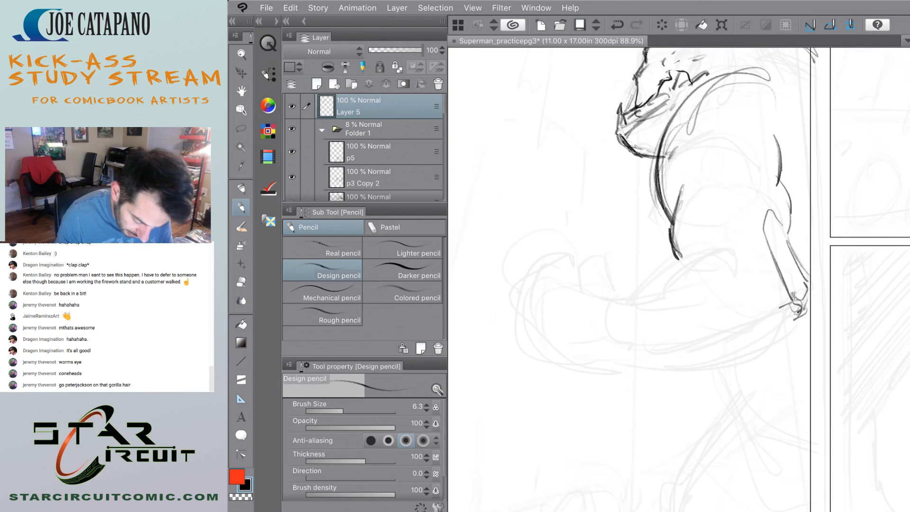
scroll(617, 252, down, 3)
scroll(631, 273, up, 3)
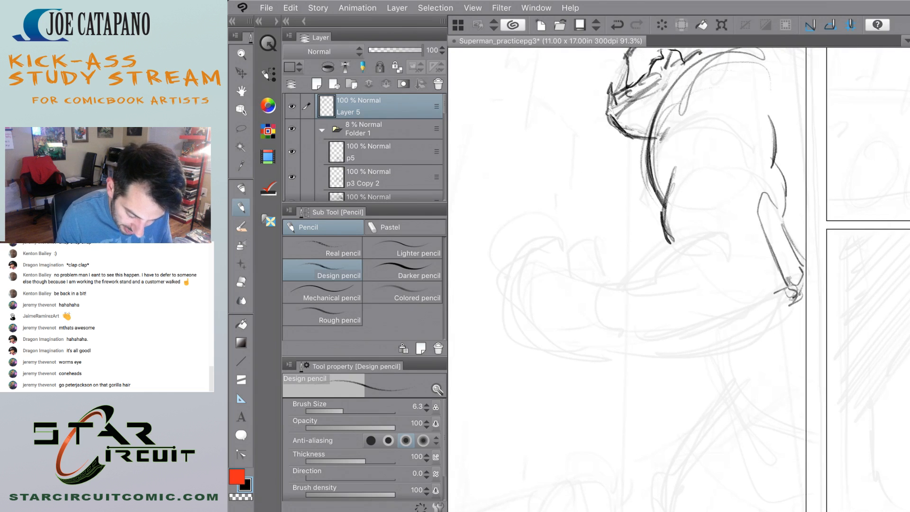
drag(586, 305, 571, 335)
mouse_move(569, 290)
mouse_down()
mouse_move(570, 332)
mouse_move(594, 282)
mouse_move(574, 322)
mouse_move(713, 351)
mouse_up()
mouse_move(785, 305)
mouse_down()
mouse_move(701, 352)
mouse_move(660, 355)
mouse_up()
mouse_move(561, 337)
mouse_down()
mouse_move(710, 347)
mouse_move(732, 339)
mouse_up()
drag(789, 301, 758, 328)
mouse_move(714, 228)
mouse_down()
mouse_move(660, 250)
mouse_move(649, 271)
mouse_up()
mouse_move(705, 228)
mouse_down()
mouse_move(668, 247)
mouse_move(650, 272)
mouse_move(591, 289)
mouse_move(640, 281)
mouse_move(649, 270)
mouse_move(595, 284)
mouse_up()
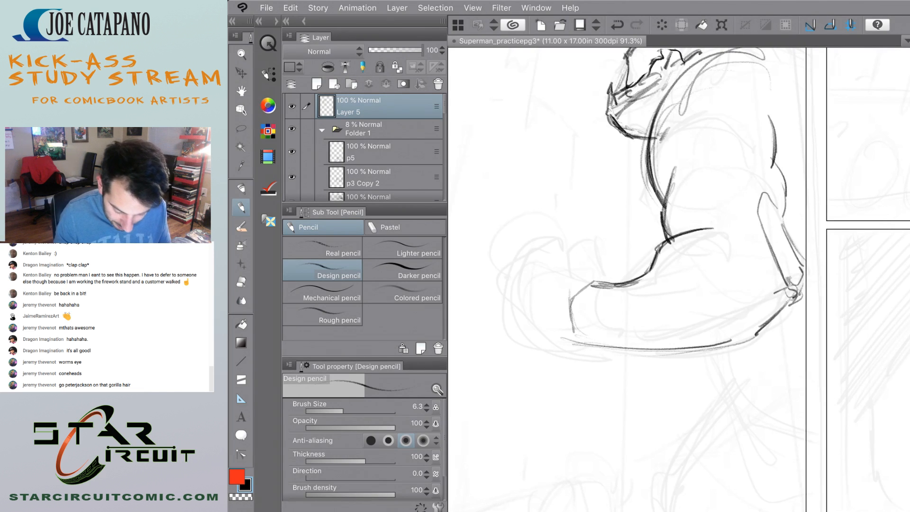
drag(596, 350, 681, 356)
drag(744, 340, 758, 327)
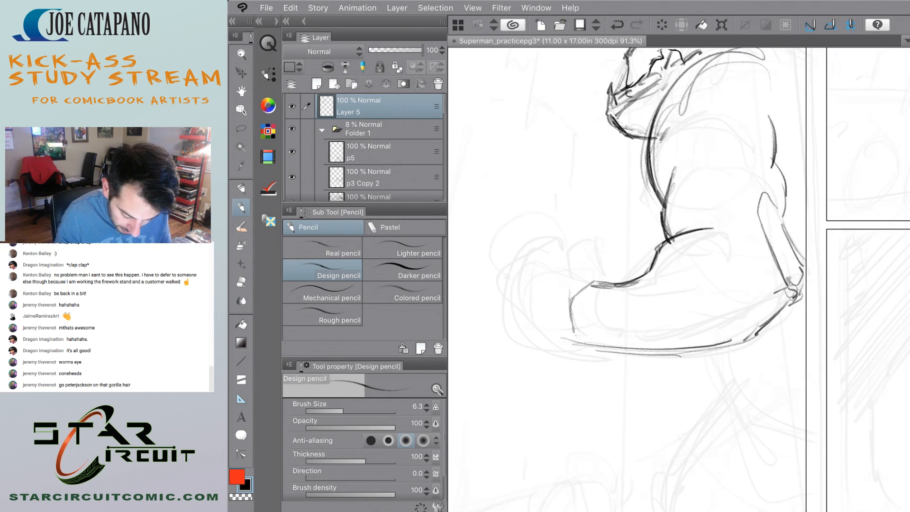
mouse_move(562, 274)
mouse_down()
mouse_move(605, 264)
mouse_move(607, 279)
mouse_up()
mouse_move(593, 260)
mouse_down()
mouse_move(607, 278)
mouse_move(562, 279)
mouse_move(574, 288)
mouse_move(602, 283)
mouse_up()
mouse_move(576, 252)
mouse_down()
mouse_move(597, 243)
mouse_move(569, 260)
mouse_move(600, 260)
mouse_move(592, 244)
mouse_move(564, 264)
mouse_up()
key(ctrl+z)
key(ctrl+z)
key(ctrl+z)
key(ctrl+z)
key(ctrl+z)
key(ctrl+z)
key(ctrl+z)
key(ctrl+z)
key(ctrl+z)
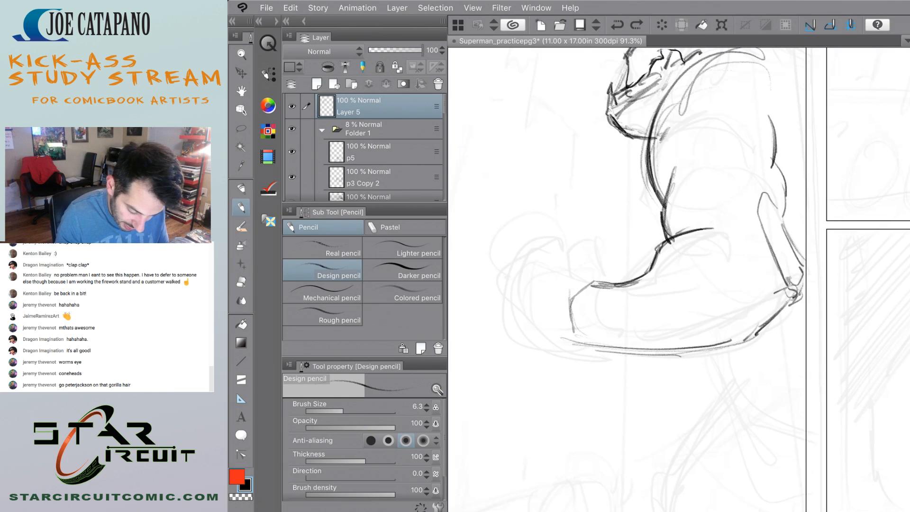
scroll(588, 303, up, 4)
scroll(588, 303, down, 4)
scroll(520, 349, up, 4)
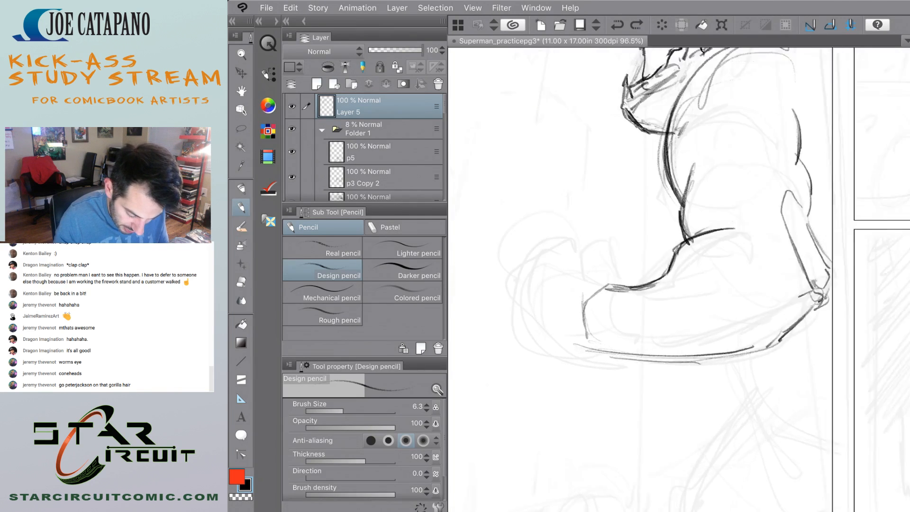
drag(540, 224, 554, 251)
key(ctrl+z)
Pencil the back of the gorilla's hand from the wrist and add small rounded knuckles along its outer edge.
scroll(678, 280, down, 7)
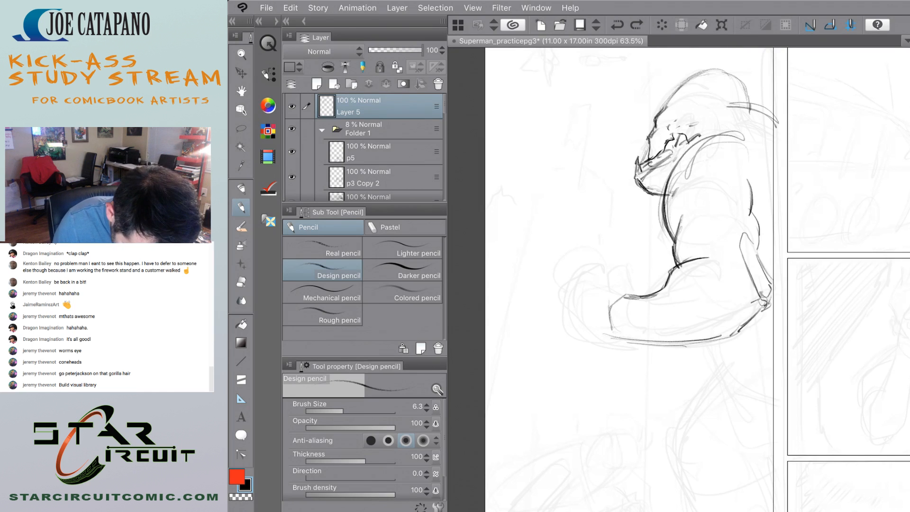
mouse_move(568, 296)
mouse_down()
mouse_move(596, 306)
mouse_move(572, 314)
mouse_move(616, 340)
mouse_move(595, 296)
mouse_move(608, 305)
mouse_up()
mouse_move(573, 281)
mouse_down()
mouse_move(603, 301)
mouse_move(600, 339)
mouse_move(612, 338)
mouse_move(597, 338)
mouse_up()
drag(570, 291, 577, 324)
mouse_move(571, 293)
mouse_down()
mouse_move(565, 283)
mouse_move(577, 288)
mouse_move(571, 309)
mouse_move(559, 307)
mouse_move(571, 321)
mouse_up()
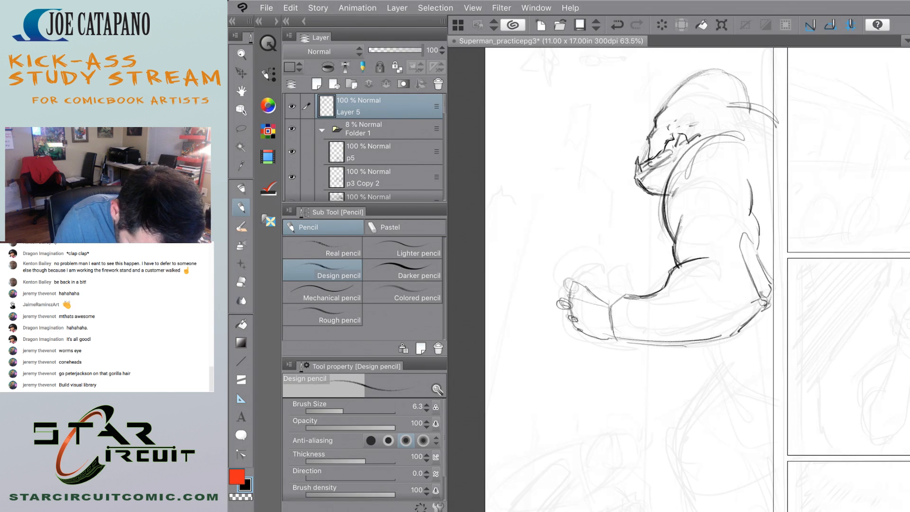
drag(571, 281, 555, 311)
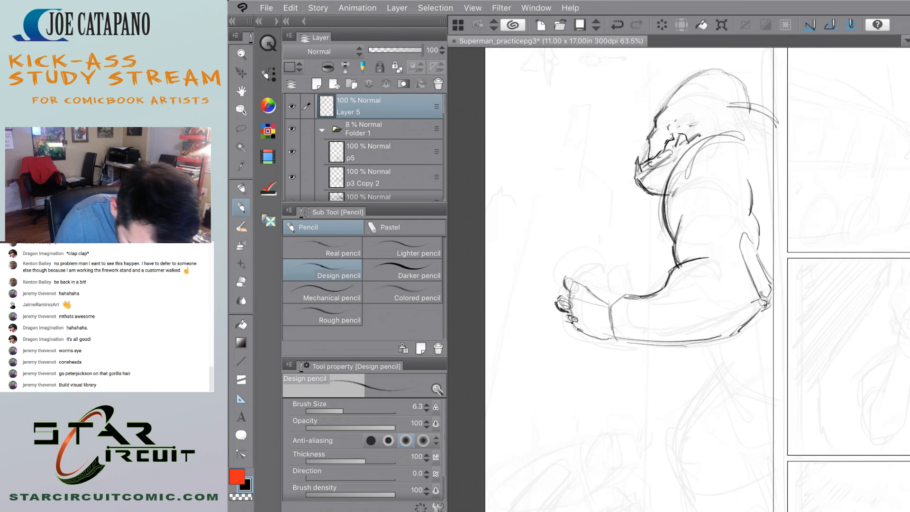
Pencil the gorilla's thumb and raised, curled fingers above the palm, undoing the unwanted strokes.
mouse_move(594, 284)
mouse_down()
mouse_move(607, 289)
mouse_move(626, 276)
mouse_move(609, 287)
mouse_move(569, 273)
mouse_move(582, 254)
mouse_move(570, 290)
mouse_up()
key(ctrl+z)
key(ctrl+z)
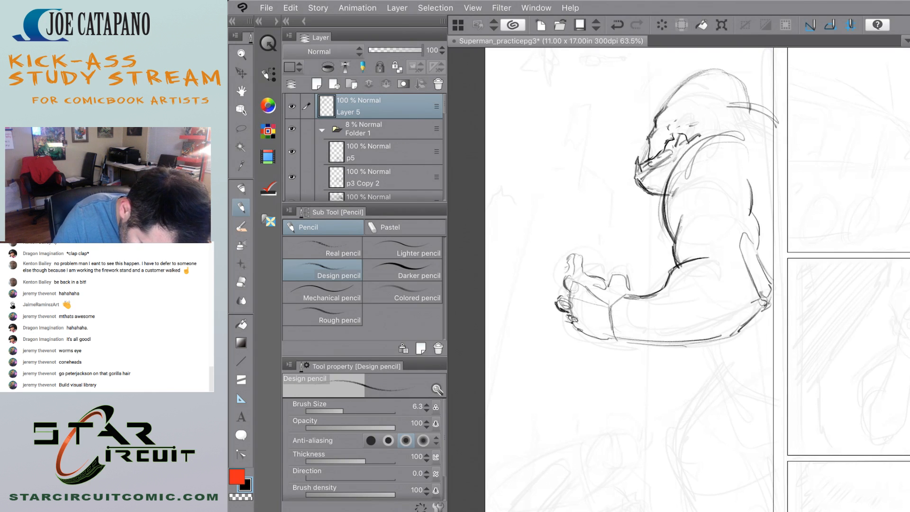
mouse_move(569, 259)
mouse_down()
mouse_move(567, 275)
mouse_move(586, 273)
mouse_up()
mouse_move(582, 242)
mouse_down()
mouse_move(572, 252)
mouse_move(638, 266)
mouse_move(639, 258)
mouse_move(629, 274)
mouse_move(613, 274)
mouse_up()
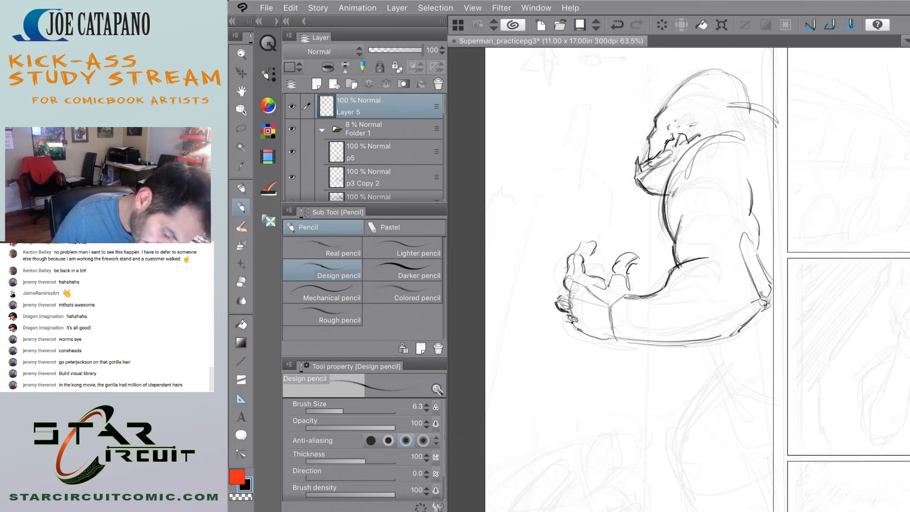
Pencil another curled finger at the outer edge of the gorilla's hand, beside the raised fingers.
mouse_move(548, 260)
mouse_down()
mouse_move(564, 255)
mouse_move(565, 276)
mouse_up()
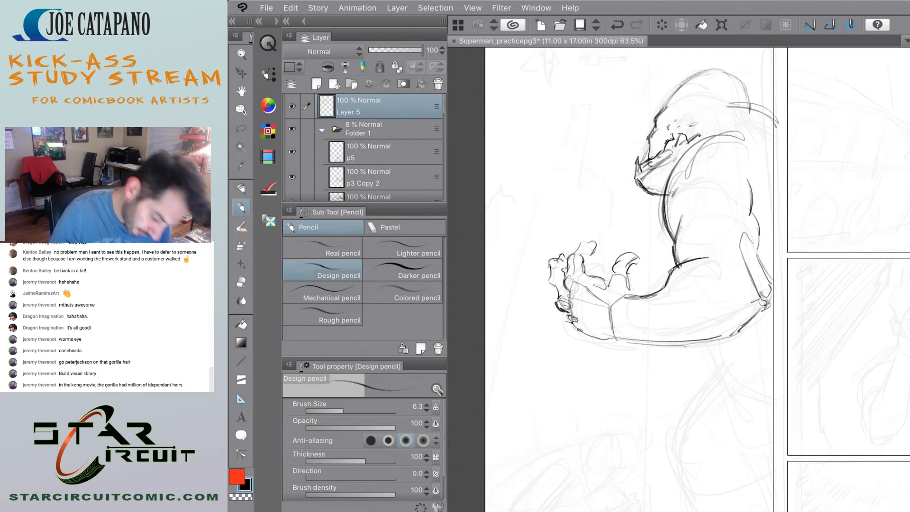
scroll(571, 274, down, 8)
scroll(573, 266, up, 10)
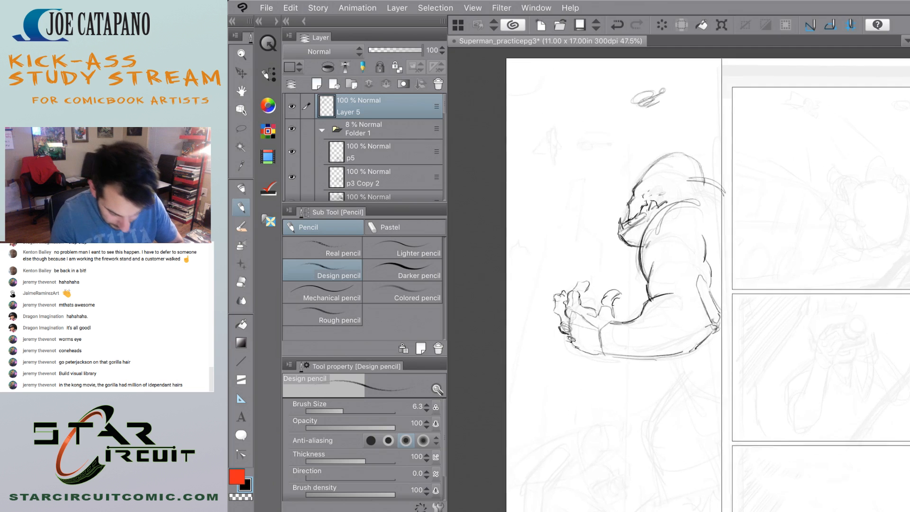
scroll(536, 294, down, 2)
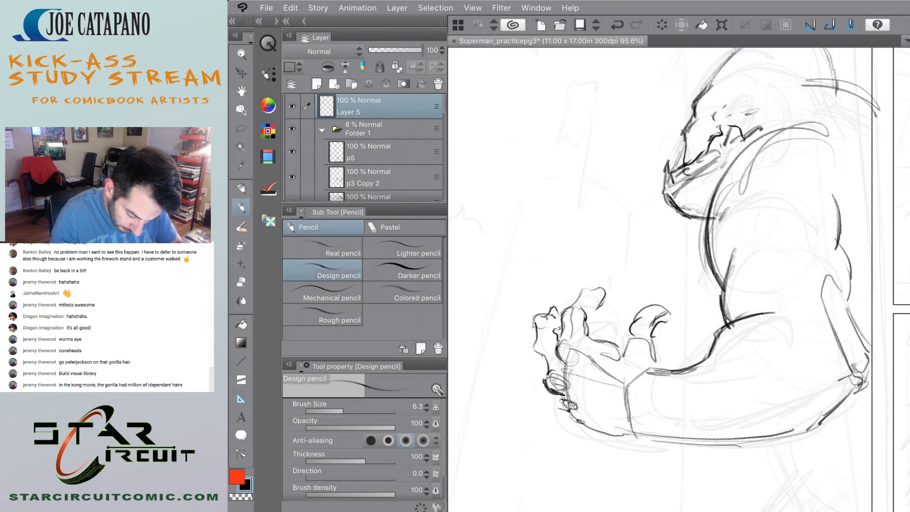
Erase the hooked tip of the gorilla's thumb and re-pencil it with a shorter, rounded end.
mouse_move(643, 307)
mouse_down()
mouse_move(633, 332)
mouse_move(653, 332)
mouse_move(652, 314)
mouse_up()
mouse_move(648, 302)
mouse_down()
mouse_move(631, 334)
mouse_move(651, 332)
mouse_up()
key(e)
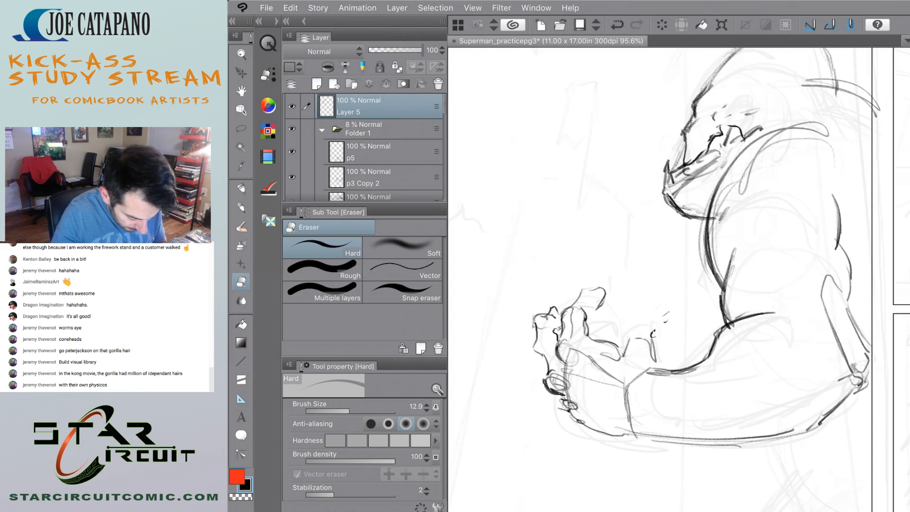
key(p)
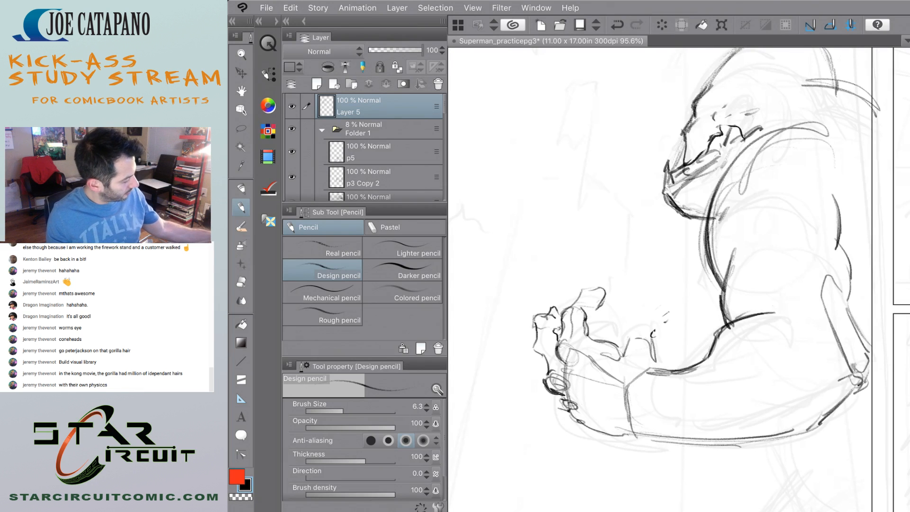
mouse_move(629, 337)
mouse_down()
mouse_move(644, 325)
mouse_move(658, 337)
mouse_move(645, 311)
mouse_move(626, 321)
mouse_move(632, 338)
mouse_move(646, 311)
mouse_move(628, 330)
mouse_move(633, 338)
mouse_up()
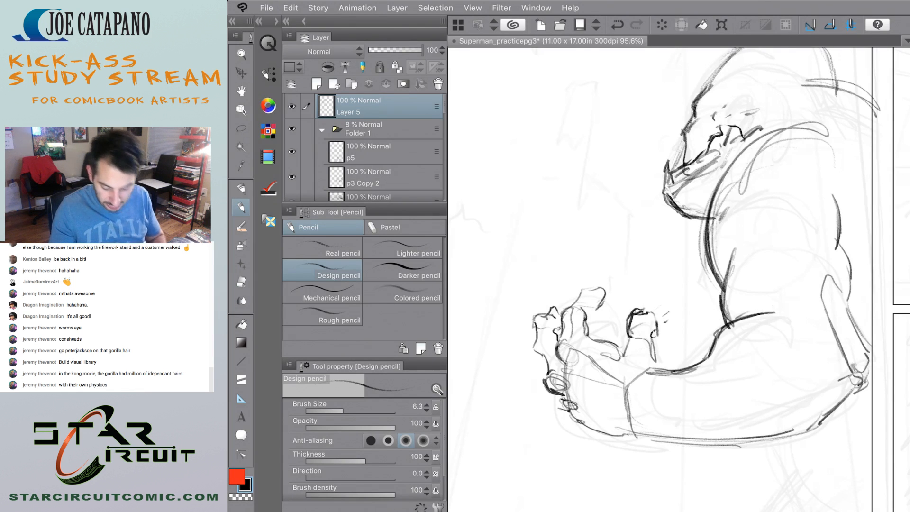
Pencil over the outer edge of the gorilla's hand from the knuckles toward the wrist.
scroll(558, 329, down, 6)
scroll(563, 345, up, 6)
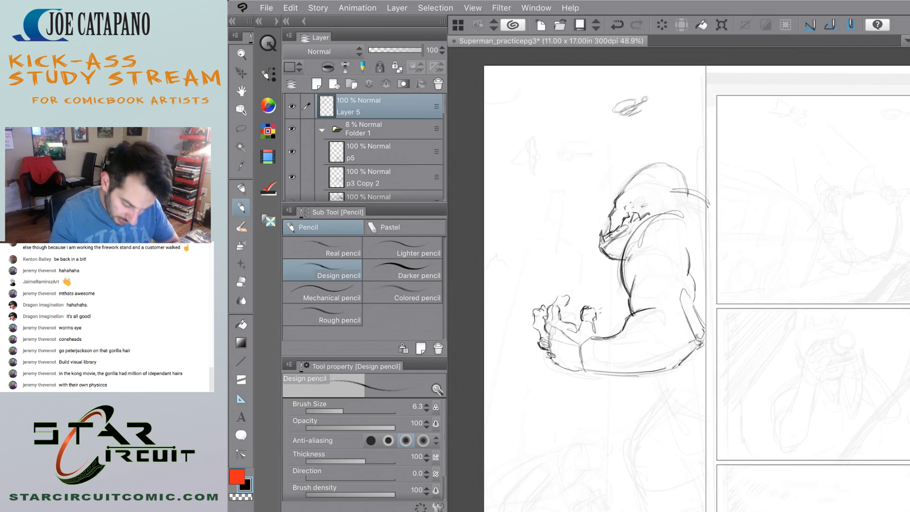
drag(541, 351, 566, 378)
scroll(525, 308, down, 6)
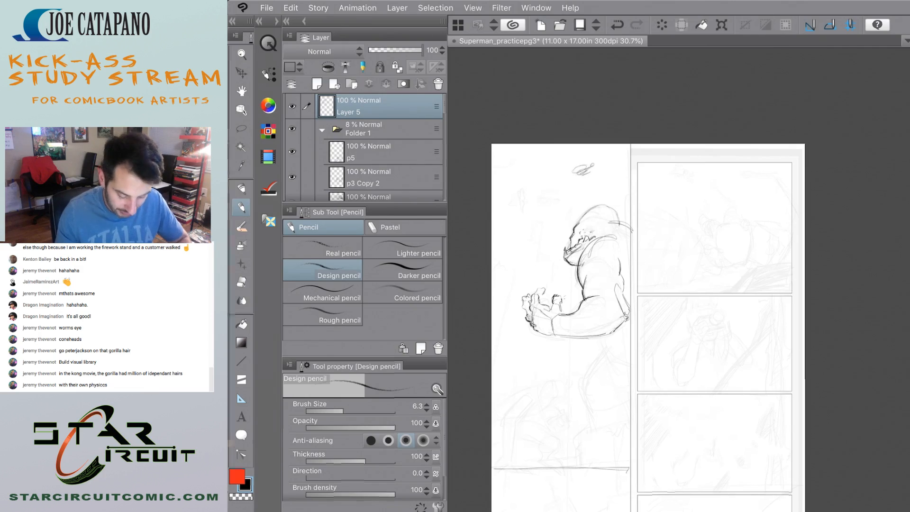
Switch to Safari and search Google Images for "kong island kong 3d model".
key(super+h)
click(507, 469)
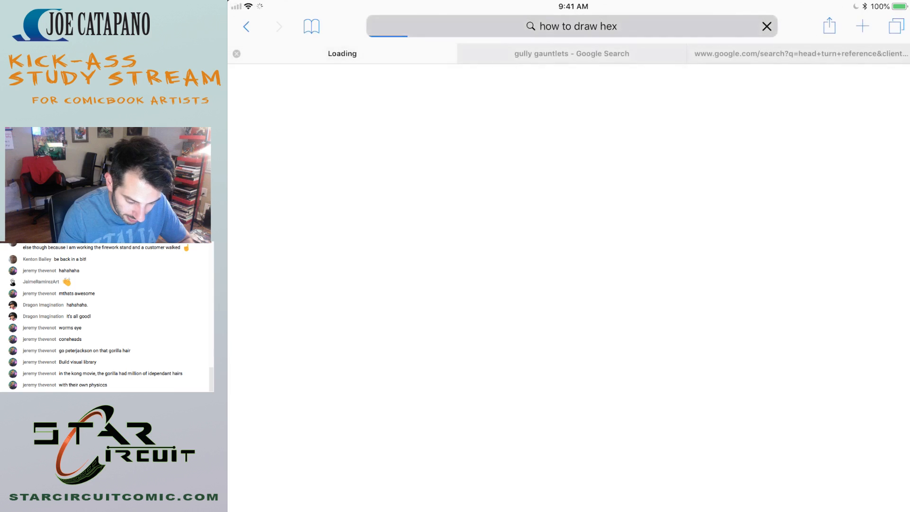
click(572, 26)
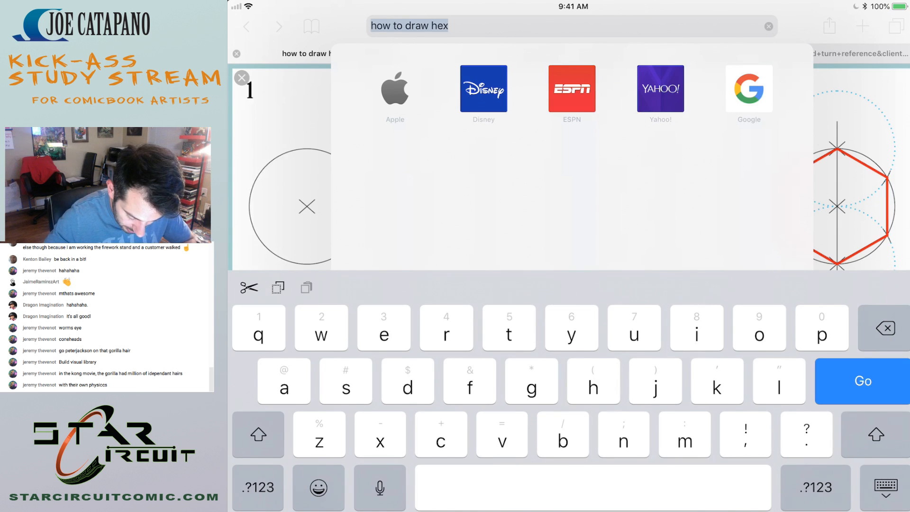
text(ki)
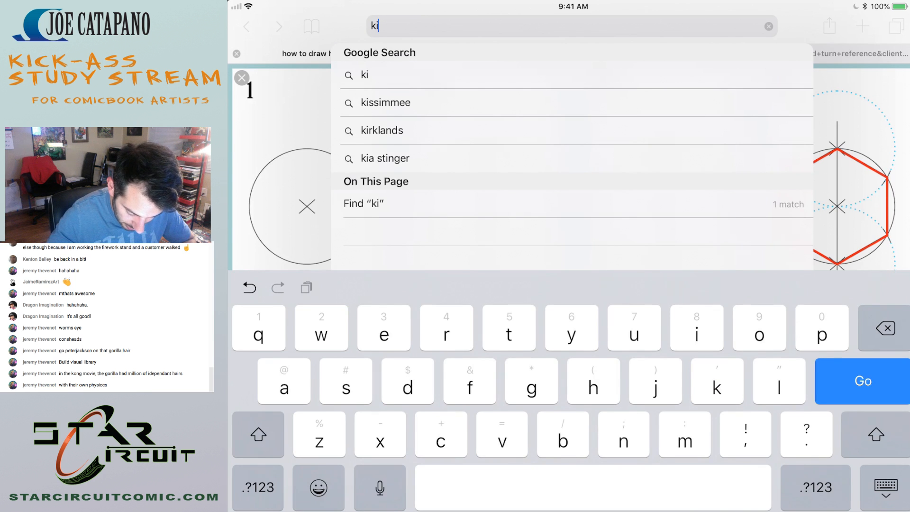
key(BackSpace)
key(BackSpace)
text(kong )
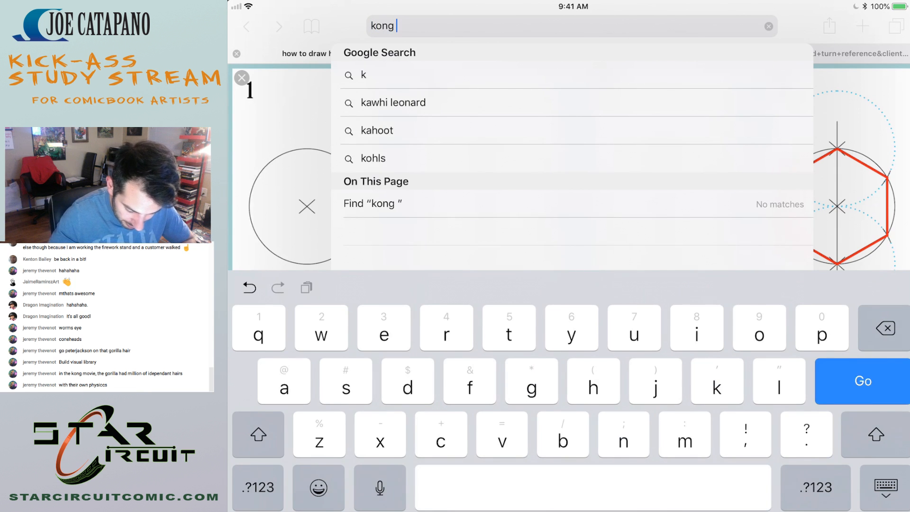
text(island)
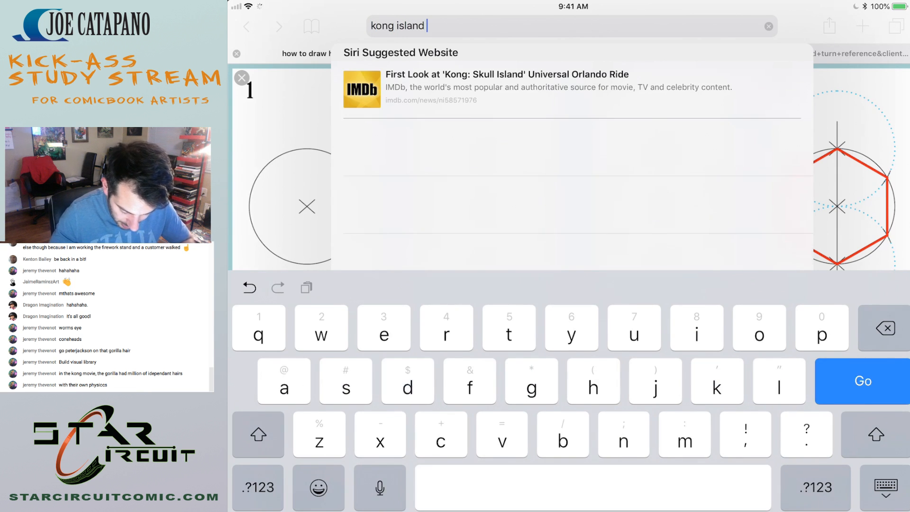
text( kong )
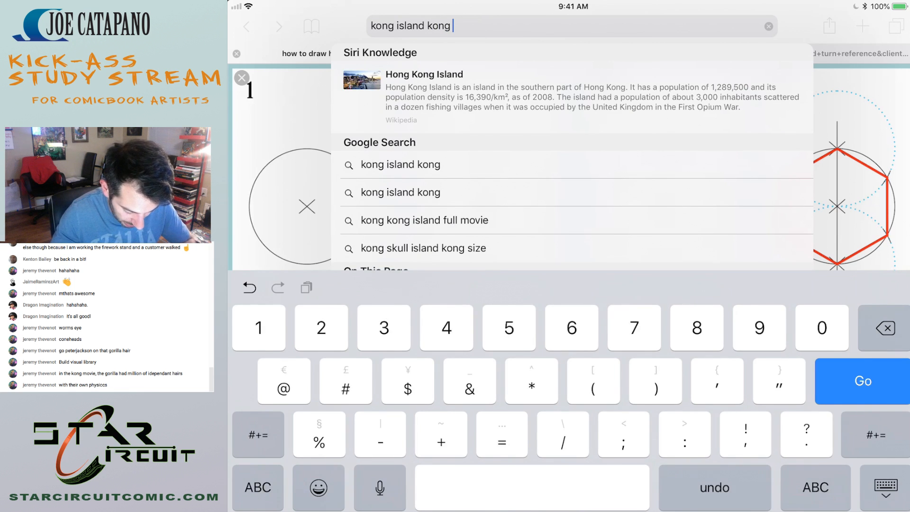
text(3)
click(258, 487)
text(d model)
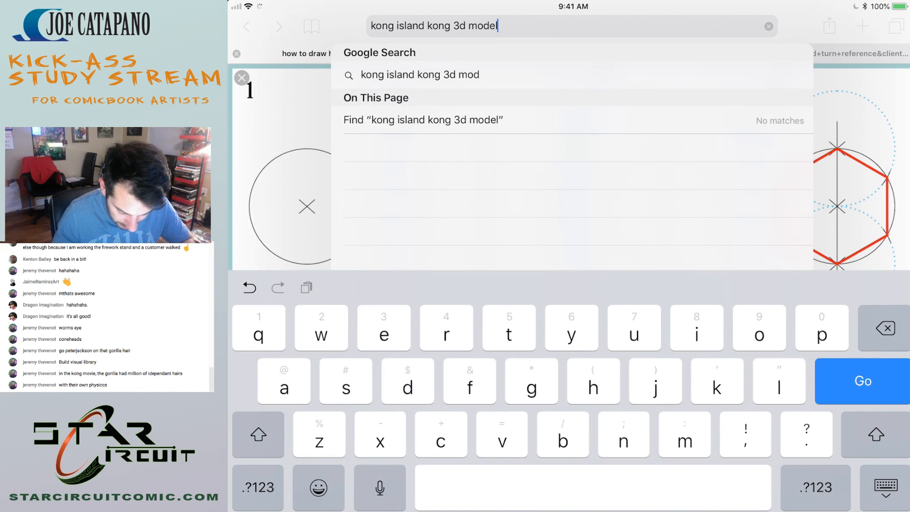
key(Return)
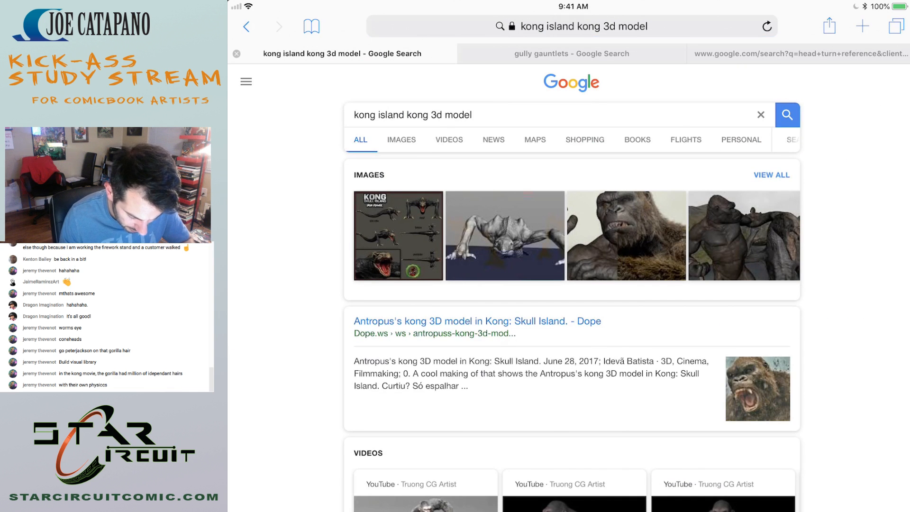
click(402, 140)
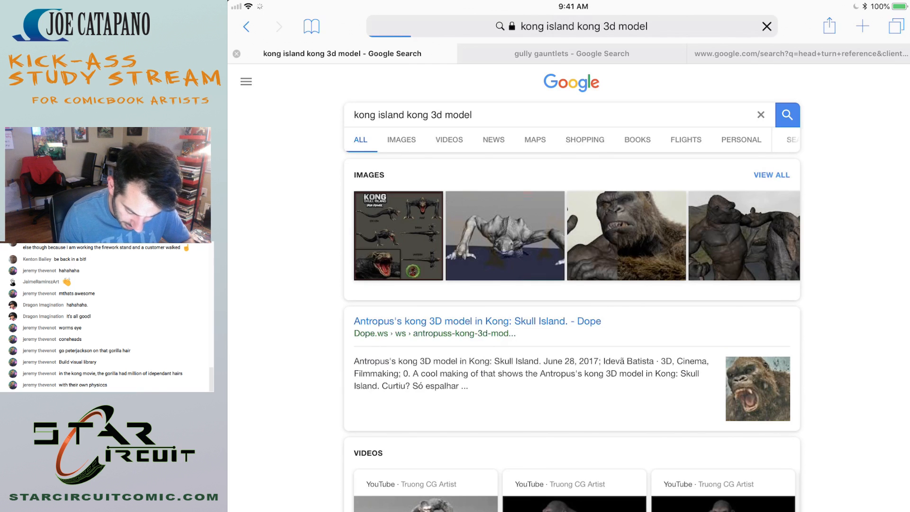
Look through the Kong image results for gorilla anatomy references and open the fxguide close-up of Kong's face and raised hand.
scroll(569, 268, down, 5)
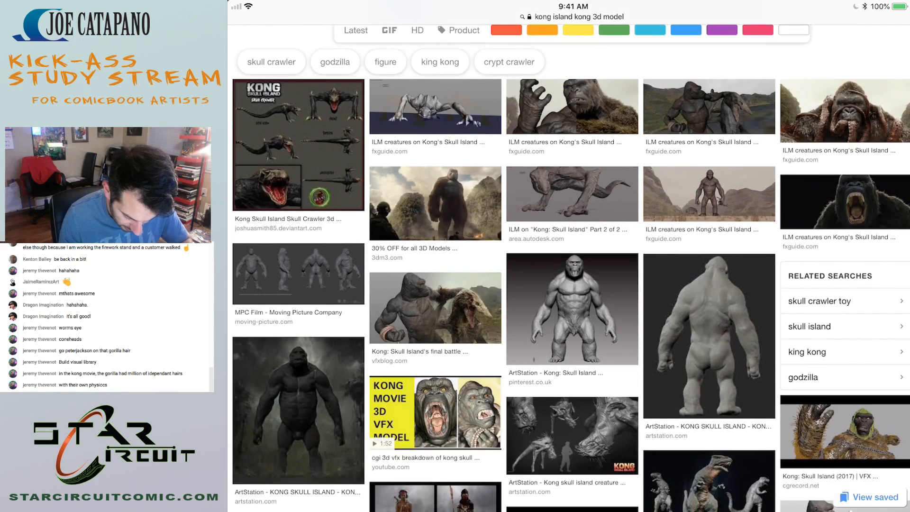
scroll(568, 268, down, 2)
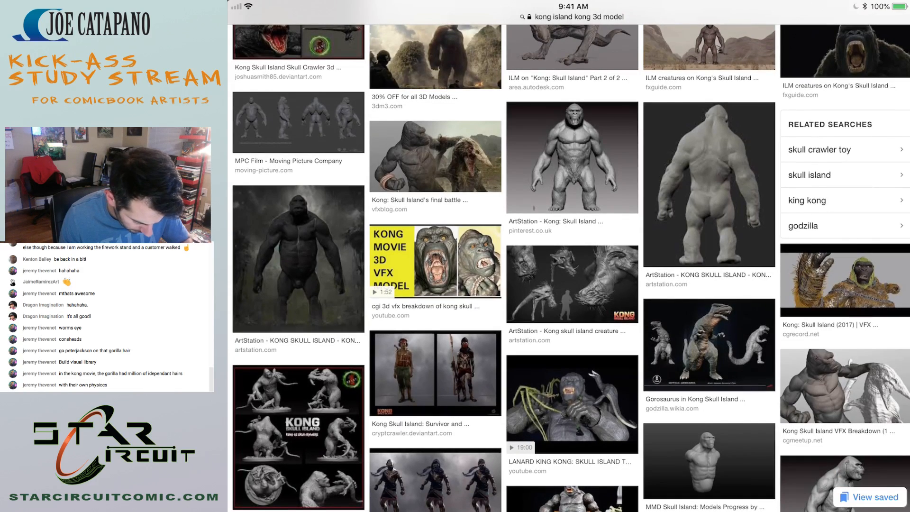
scroll(569, 268, down, 5)
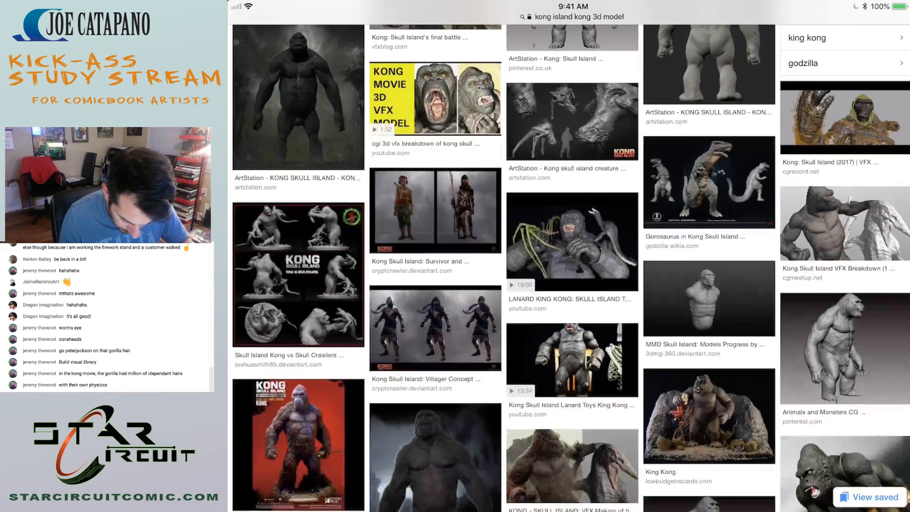
scroll(569, 268, down, 4)
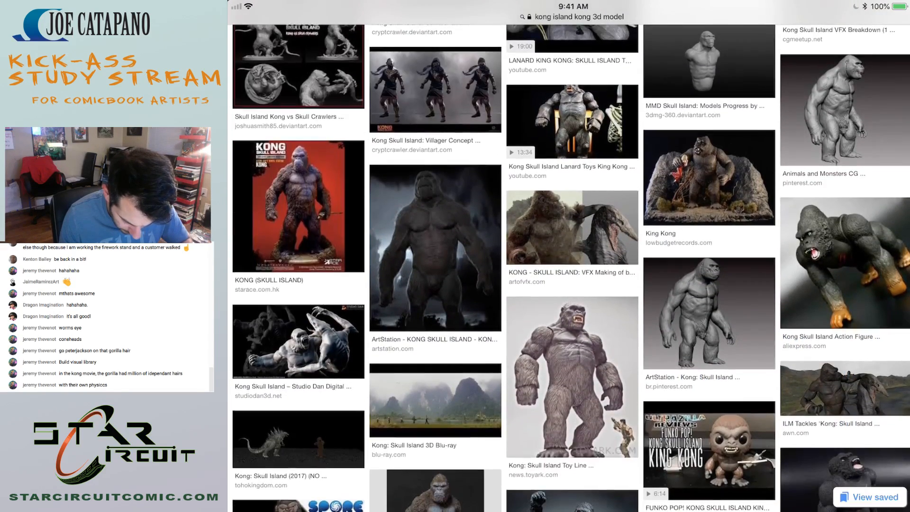
scroll(569, 268, down, 1)
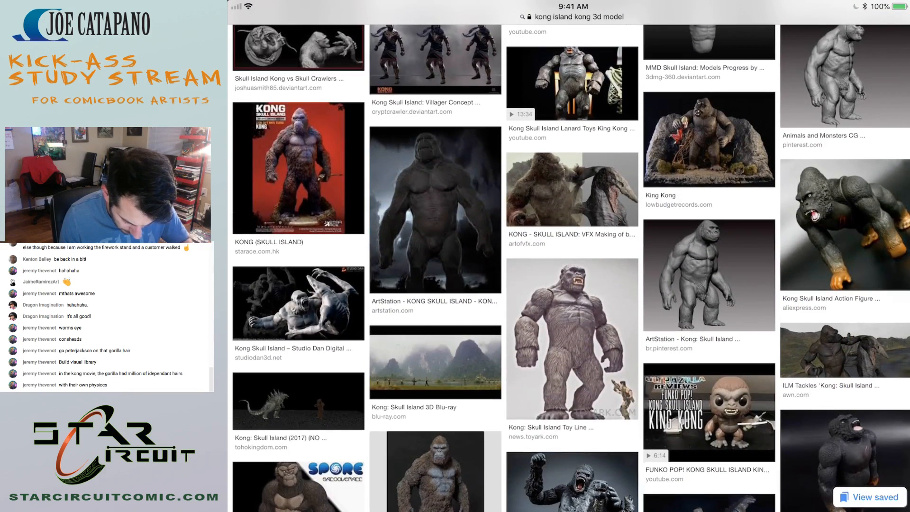
scroll(569, 268, down, 2)
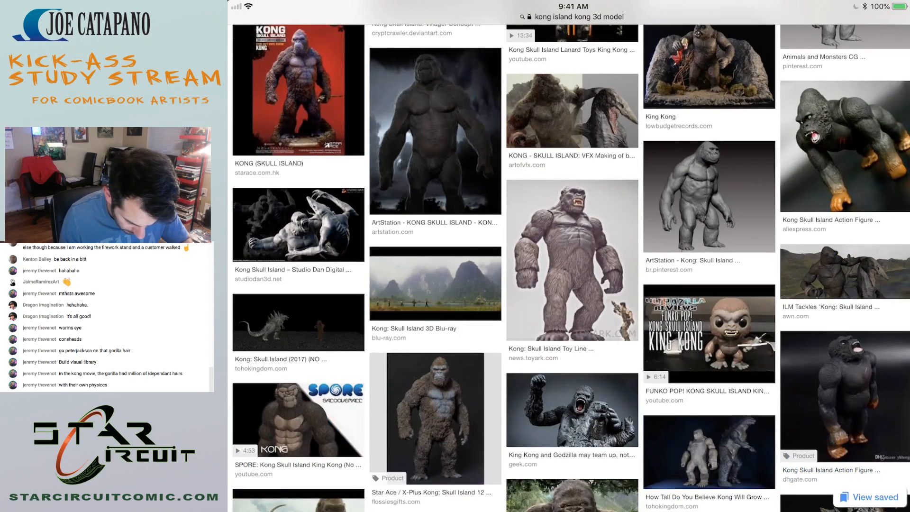
scroll(569, 268, up, 10)
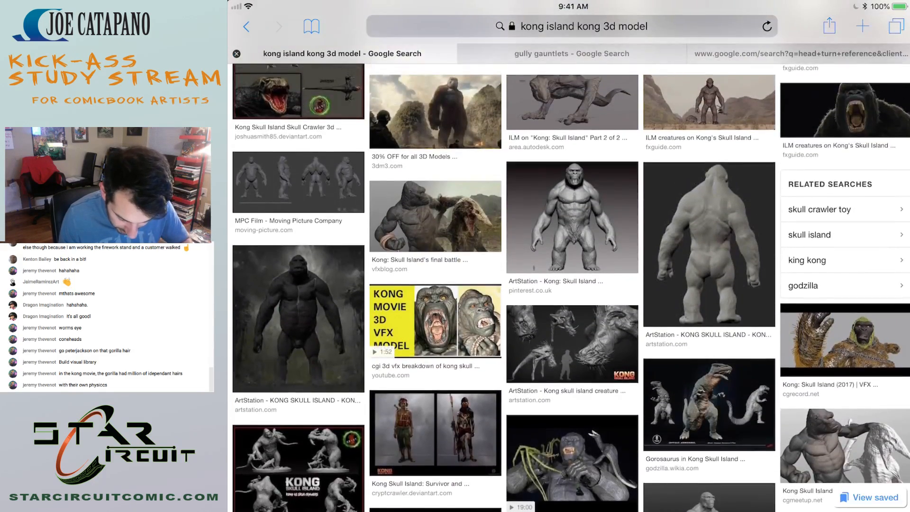
scroll(569, 268, up, 3)
click(709, 167)
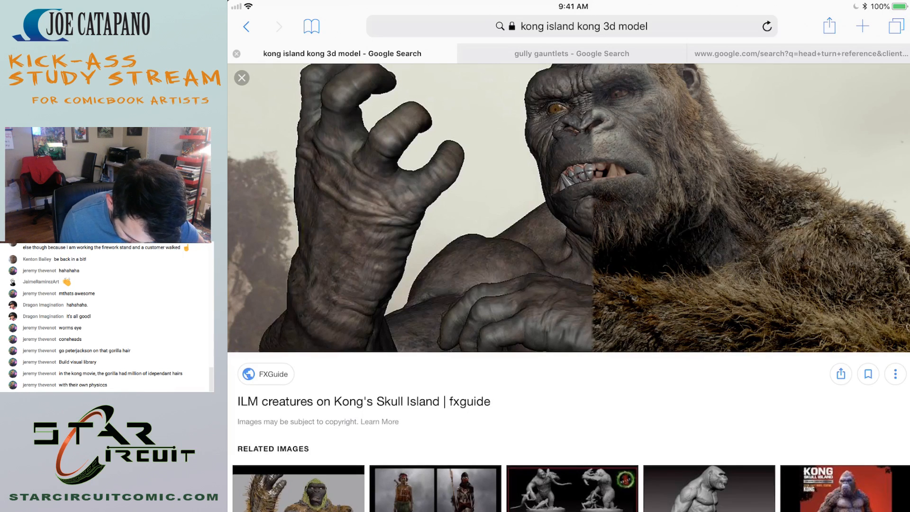
View the related CG Record VFX breakdown image of Kong's raised arm, then close it.
scroll(569, 284, down, 3)
click(298, 376)
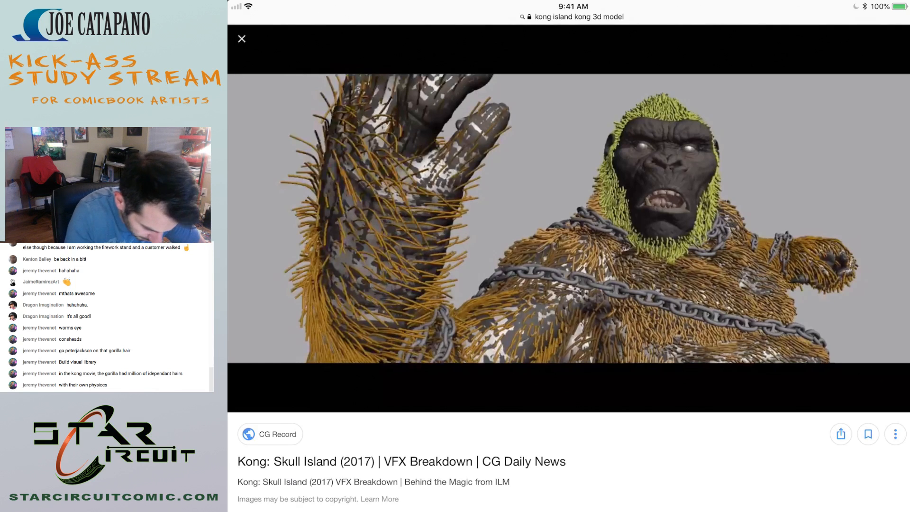
click(242, 39)
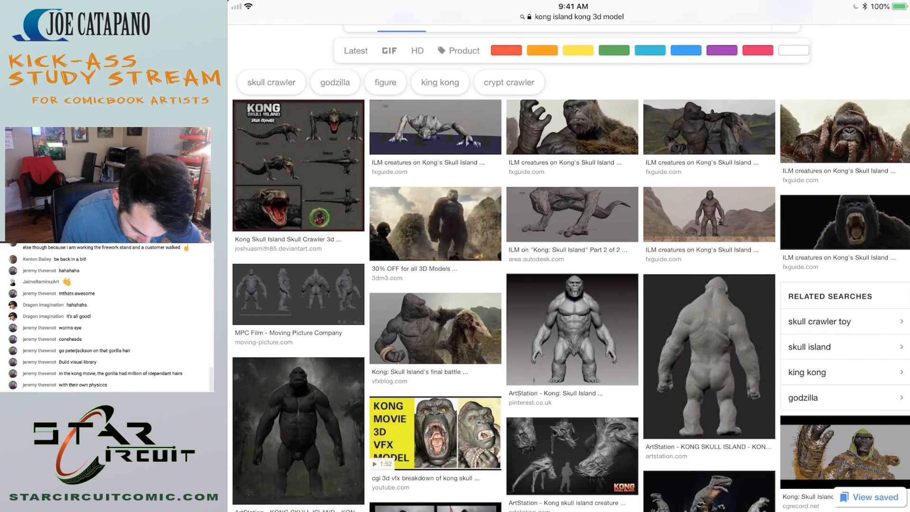
Reopen the fxguide close-up of Kong and examine its related images for further gorilla references.
click(572, 127)
scroll(569, 285, down, 3)
scroll(569, 285, down, 3)
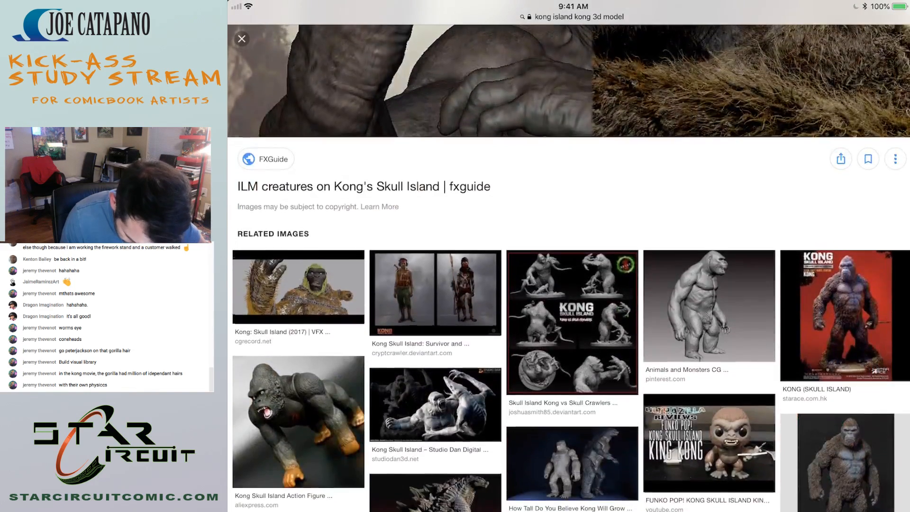
scroll(569, 285, down, 2)
scroll(568, 284, down, 5)
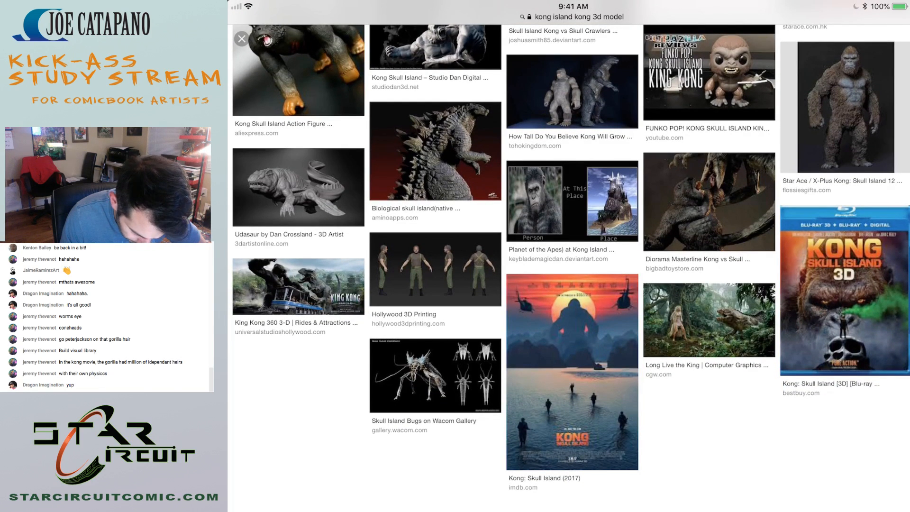
scroll(569, 285, up, 6)
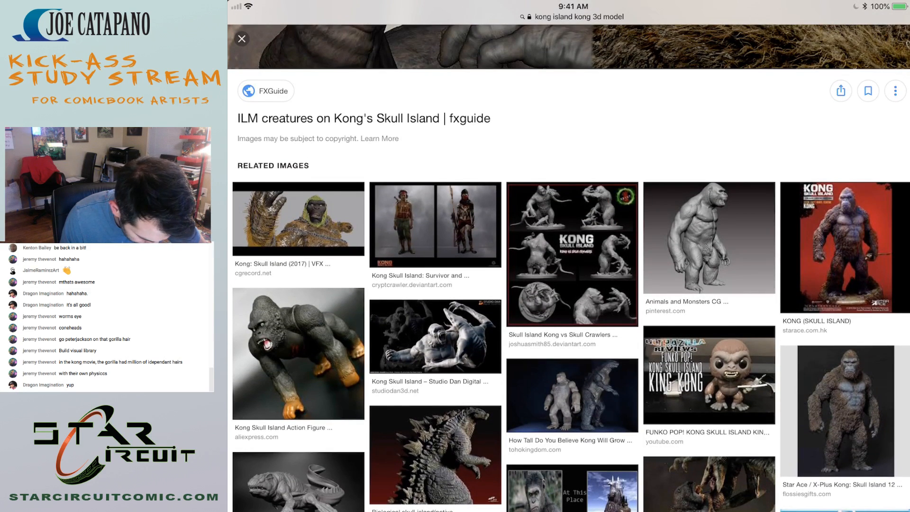
scroll(569, 285, down, 4)
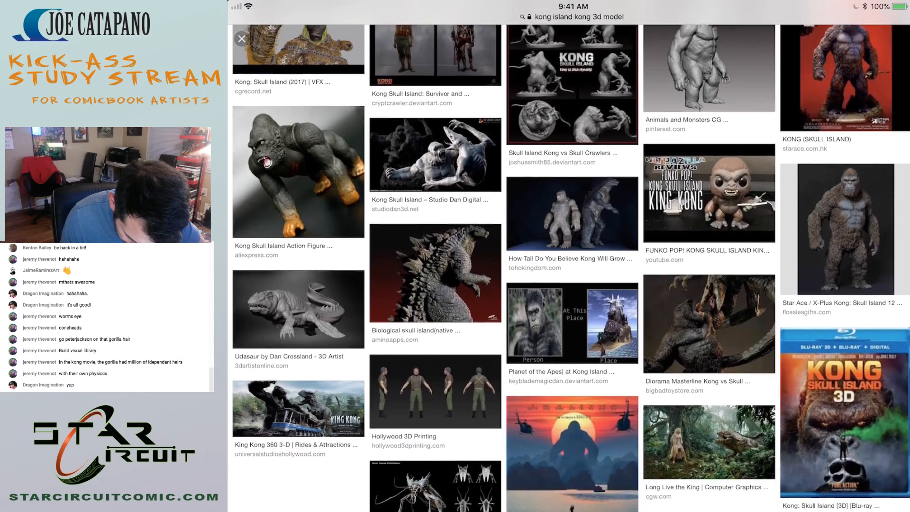
scroll(569, 285, down, 3)
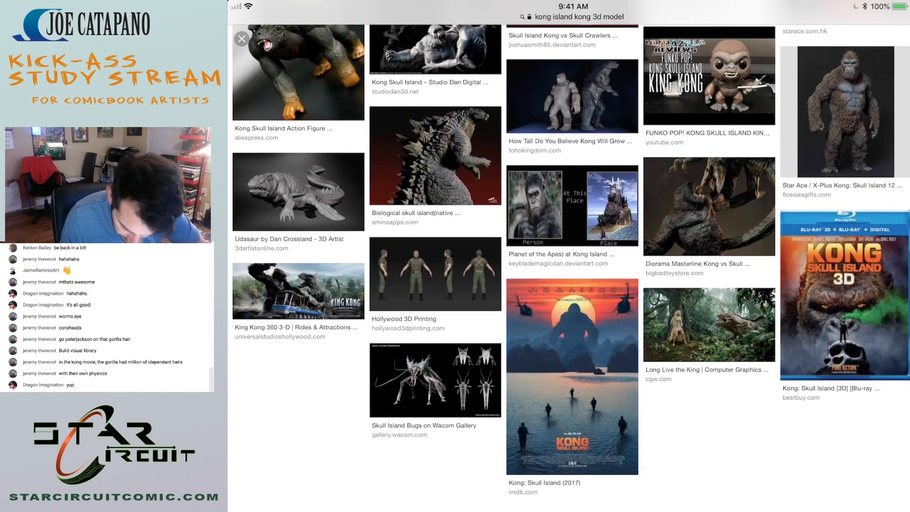
scroll(569, 285, up, 2)
scroll(569, 284, down, 3)
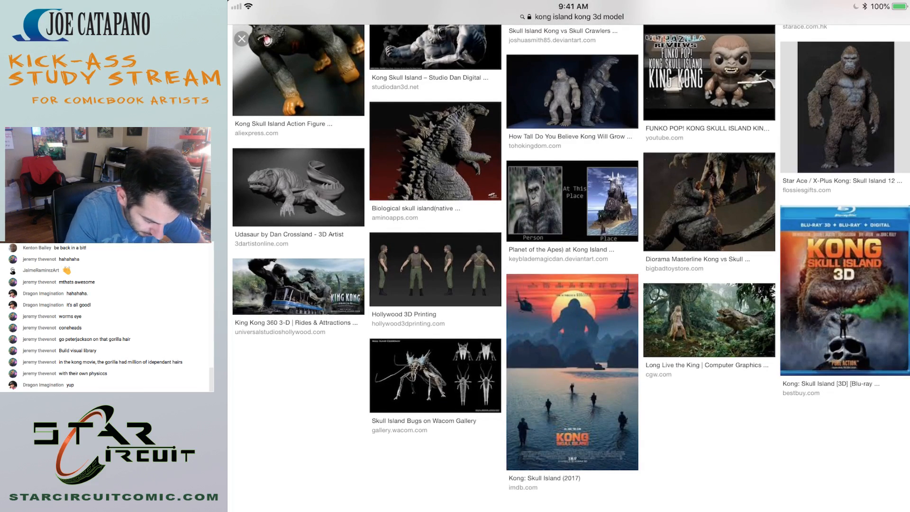
Return to the image results and open The Art of VFX's "KONG - SKULL ISLAND: VFX Making of" picture.
click(241, 39)
scroll(569, 285, down, 10)
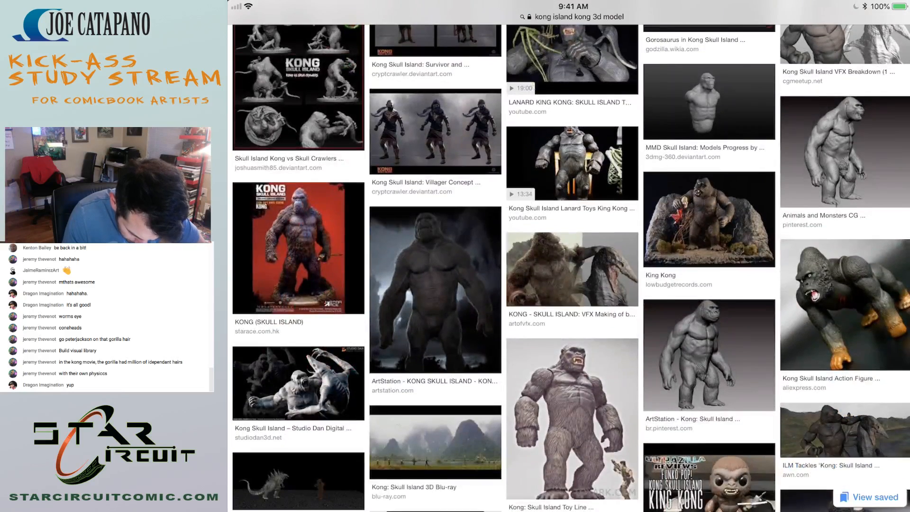
click(572, 318)
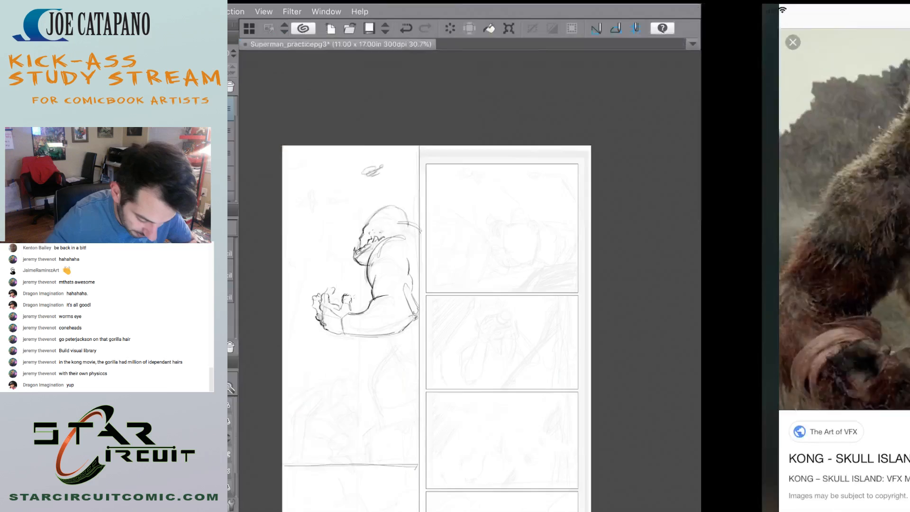
Switch back to Clip Studio and darken the gorilla's brow and domed crown outline with the Design pencil.
key(Tab)
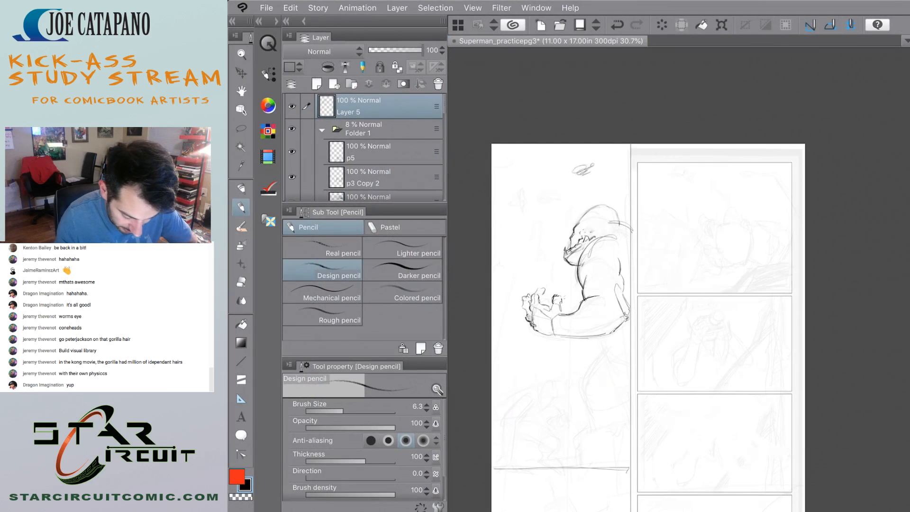
scroll(616, 285, up, 4)
scroll(555, 306, down, 3)
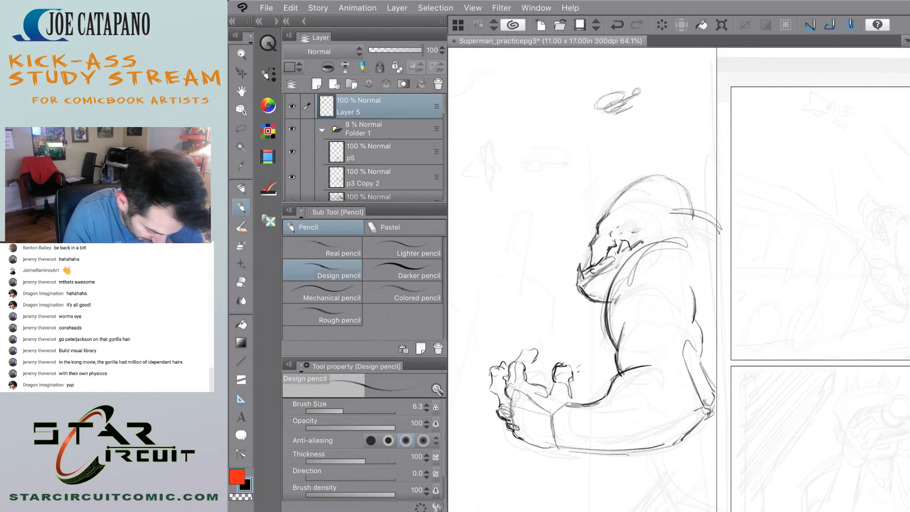
mouse_move(610, 209)
mouse_down()
mouse_move(644, 184)
mouse_move(682, 208)
mouse_move(652, 181)
mouse_move(687, 210)
mouse_up()
drag(633, 196, 681, 183)
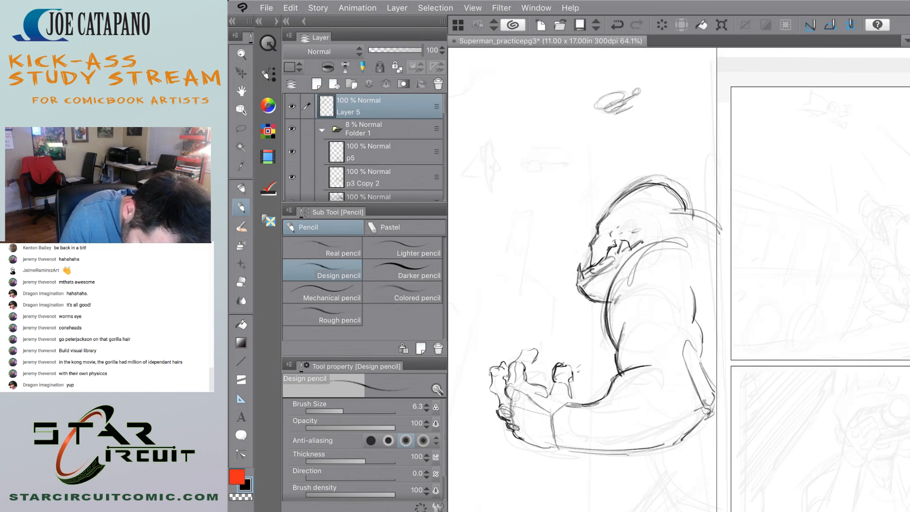
drag(613, 205, 644, 185)
drag(636, 189, 664, 179)
drag(662, 181, 686, 206)
mouse_move(637, 187)
mouse_down()
mouse_move(668, 179)
mouse_move(646, 177)
mouse_up()
Erase the loose construction lines around the gorilla's crown to clean up the head outline.
key(e)
drag(620, 194, 650, 176)
mouse_move(609, 206)
mouse_down()
mouse_move(657, 178)
mouse_move(686, 187)
mouse_up()
mouse_move(667, 176)
mouse_down()
mouse_move(690, 203)
mouse_move(689, 193)
mouse_up()
scroll(526, 258, down, 8)
scroll(533, 277, up, 9)
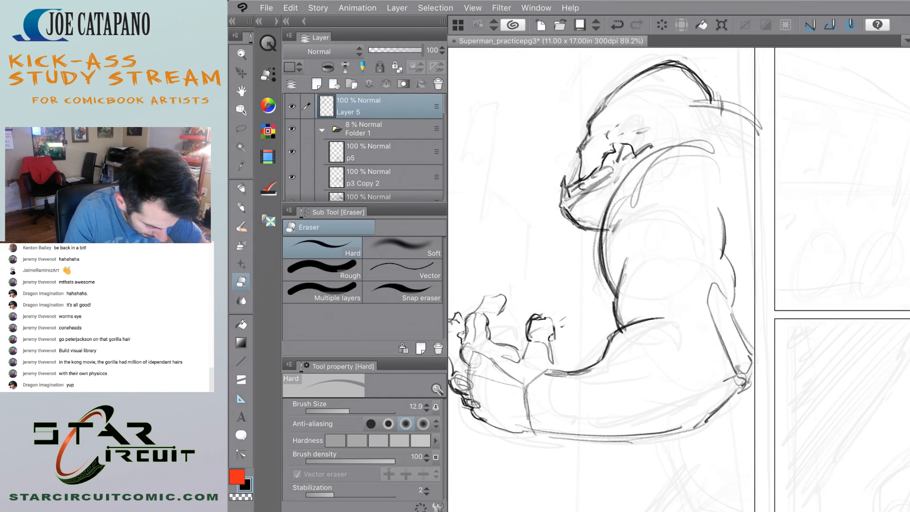
Pencil a darker line down the back of the gorilla's arm above the elbow and erase the old sketch lines there.
key(p)
scroll(663, 285, up, 2)
scroll(592, 285, down, 4)
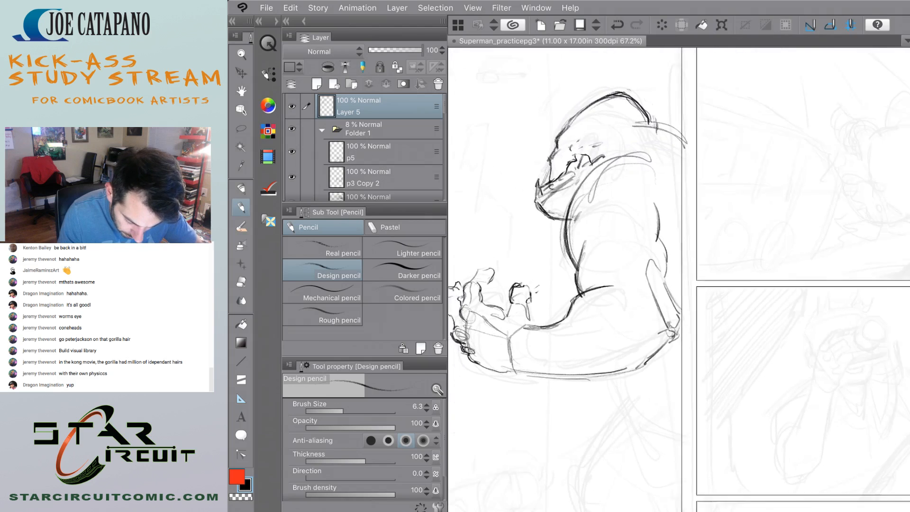
scroll(522, 280, up, 1)
drag(654, 266, 665, 323)
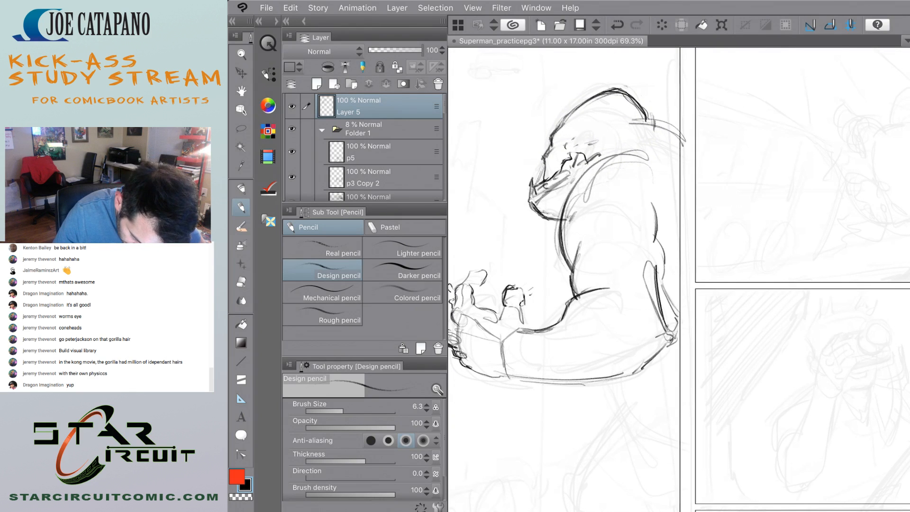
key(e)
drag(645, 272, 654, 310)
drag(653, 265, 663, 332)
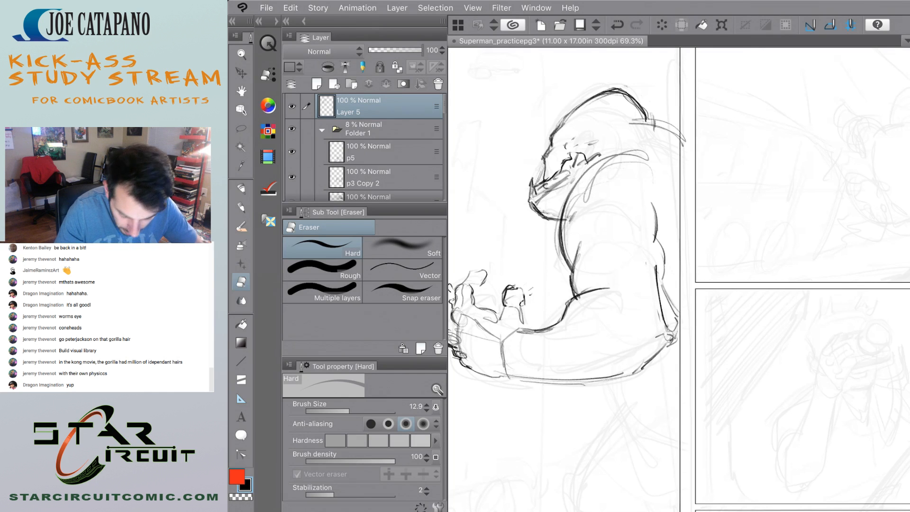
scroll(616, 327, down, 1)
drag(663, 282, 667, 311)
scroll(583, 268, down, 5)
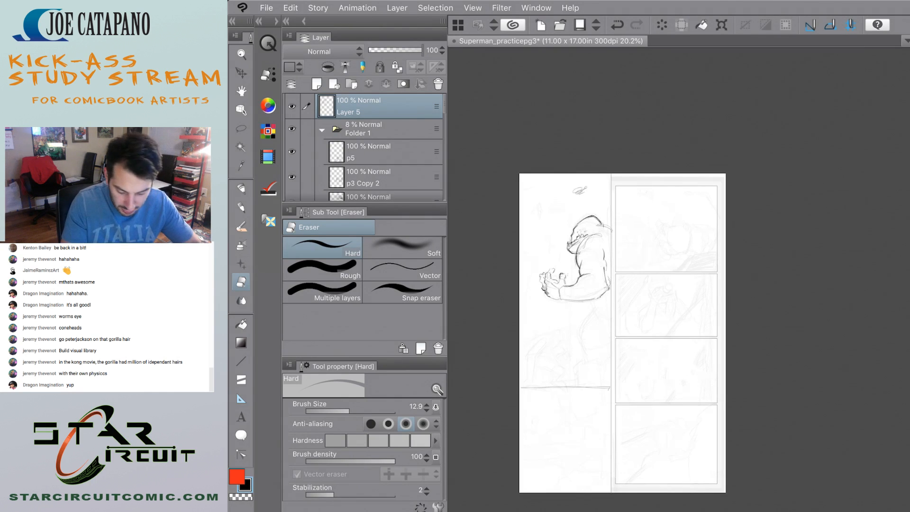
Pencil a bulging outer muscle contour behind the gorilla's upper arm, running down to the elbow.
scroll(581, 322, up, 3)
key(p)
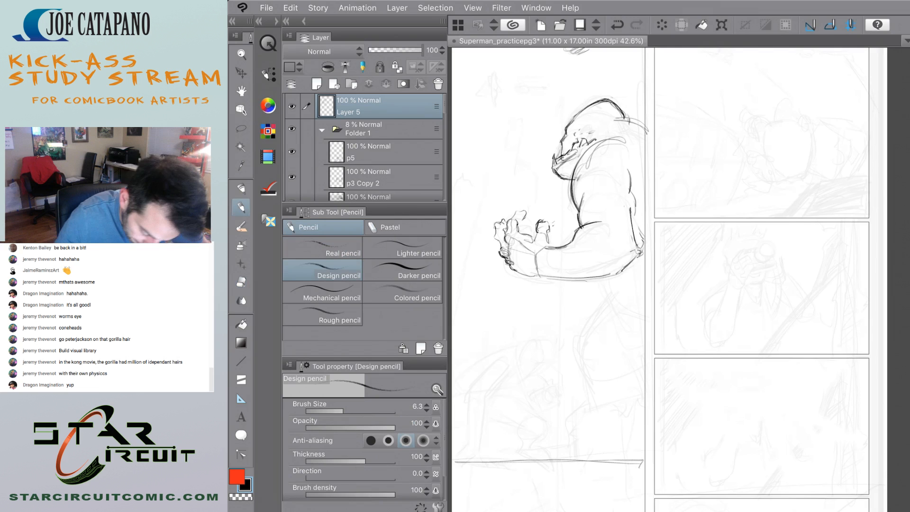
scroll(595, 264, up, 2)
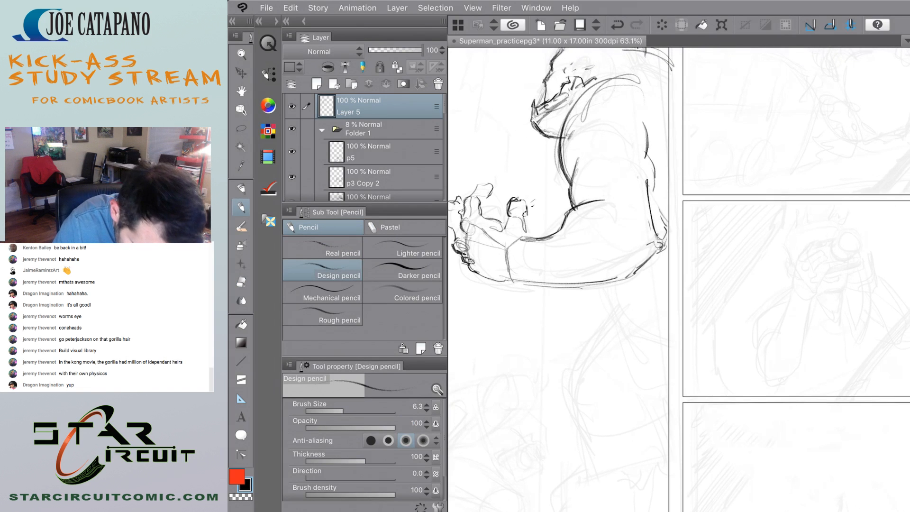
mouse_move(663, 128)
mouse_down()
mouse_move(653, 186)
mouse_move(659, 169)
mouse_up()
mouse_move(658, 168)
mouse_down()
mouse_move(653, 190)
mouse_move(669, 244)
mouse_up()
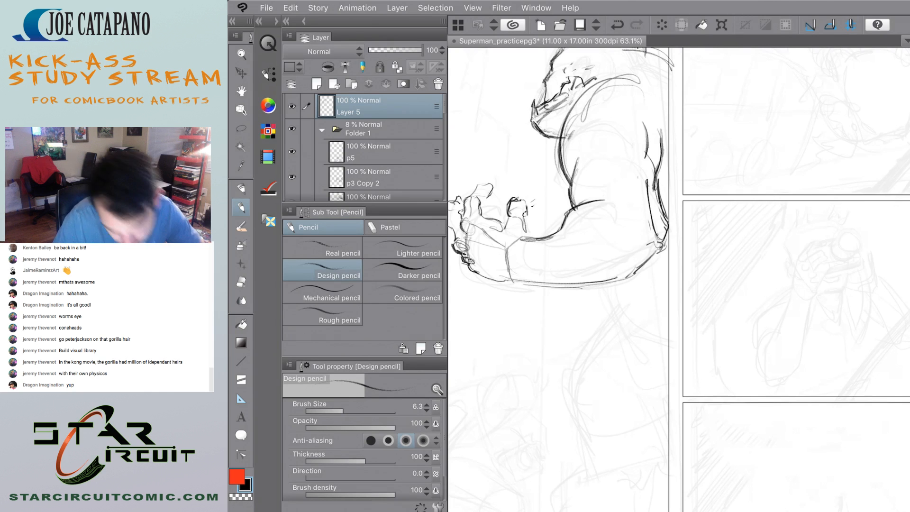
scroll(678, 279, down, 3)
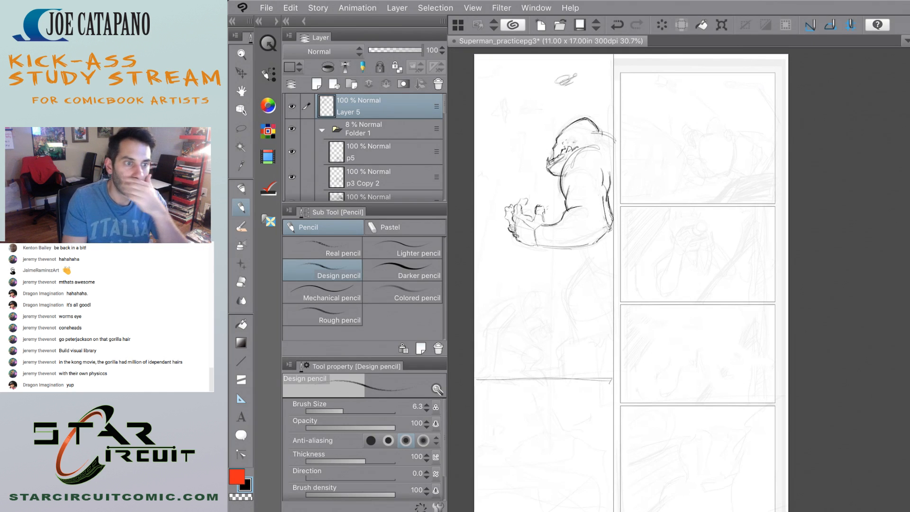
scroll(569, 294, up, 2)
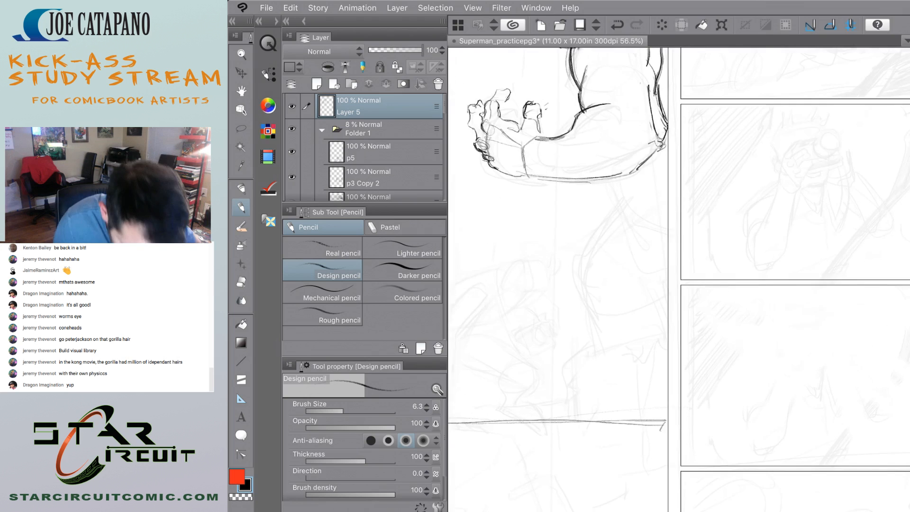
scroll(569, 294, down, 1)
drag(633, 177, 622, 207)
scroll(571, 265, down, 2)
scroll(571, 265, up, 3)
scroll(678, 279, down, 2)
scroll(678, 280, up, 2)
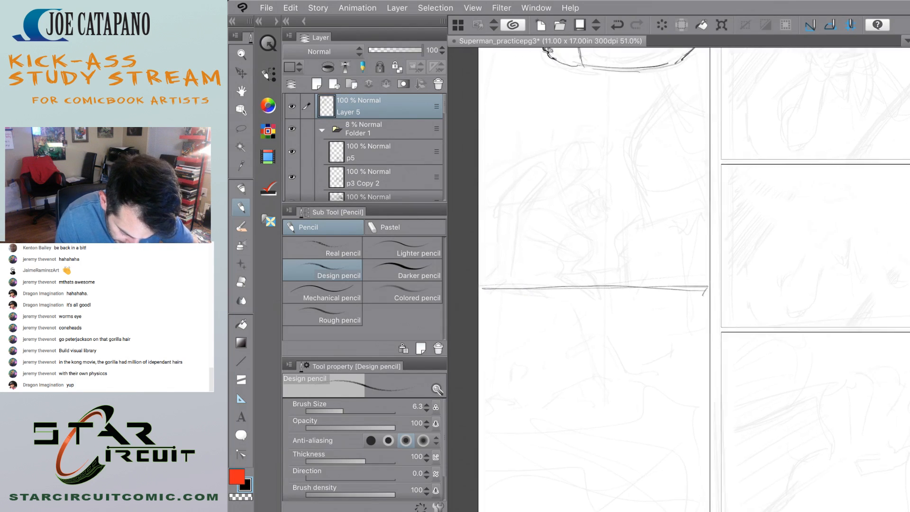
scroll(678, 279, down, 3)
scroll(678, 280, up, 3)
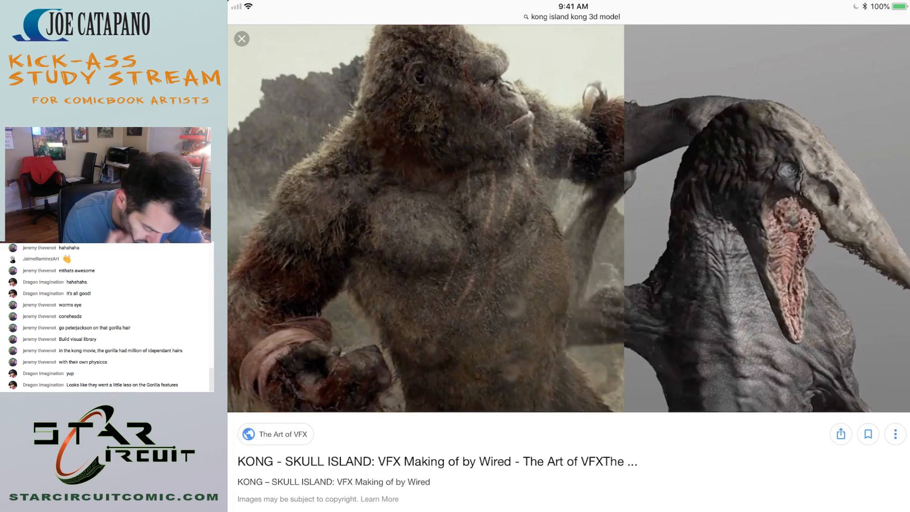
Examine the ArtStation and Star Ace Kong pictures, then open TheHDRoom's roaring Kong close-up from the image results.
drag(474, 237, 611, 237)
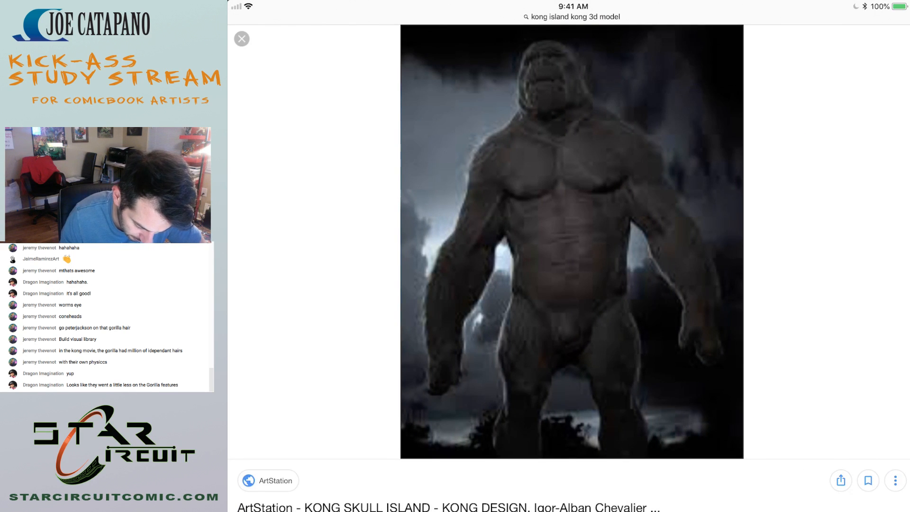
drag(474, 237, 616, 237)
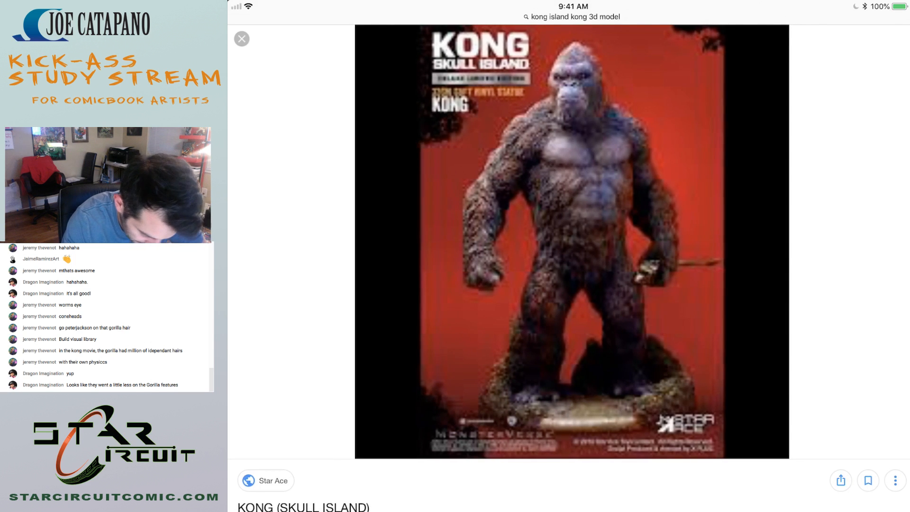
click(242, 39)
scroll(569, 266, down, 6)
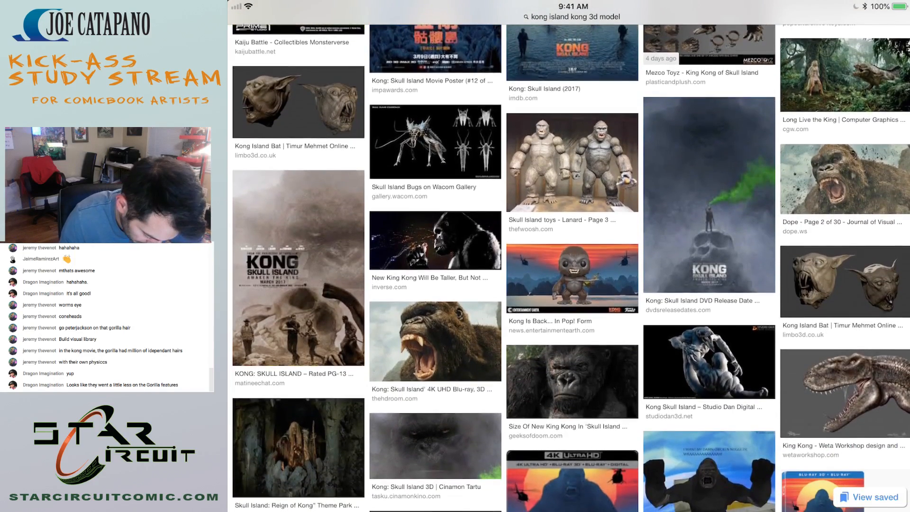
click(436, 347)
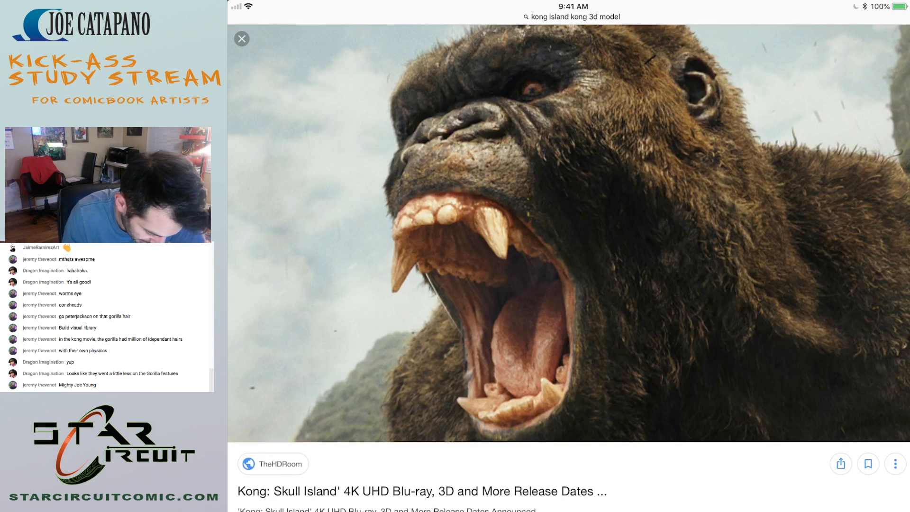
Return to Clip Studio and rework the gorilla's lower fang at the front of the jaw, erasing its old lines.
drag(569, 256, 587, 256)
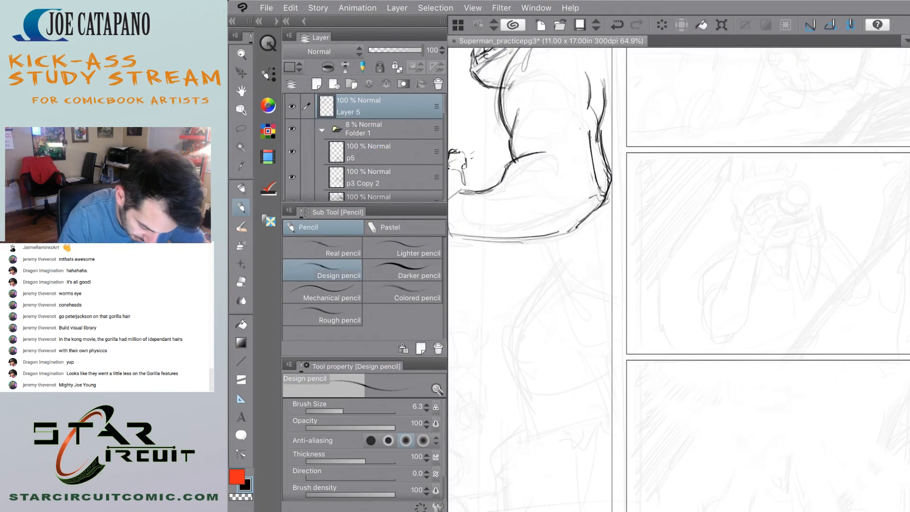
scroll(678, 280, up, 3)
scroll(678, 280, up, 5)
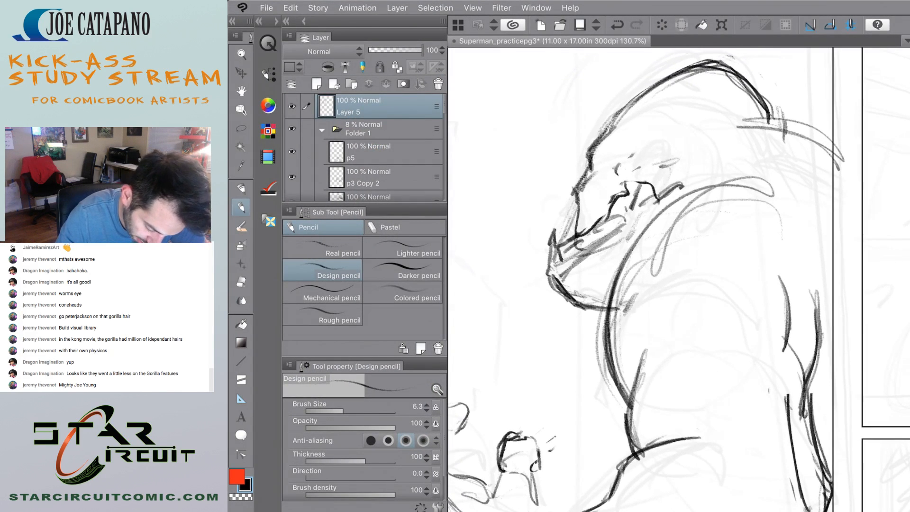
key(e)
mouse_move(554, 229)
mouse_down()
mouse_move(549, 257)
mouse_move(552, 230)
mouse_move(560, 240)
mouse_move(551, 250)
mouse_move(564, 240)
mouse_move(548, 249)
mouse_move(565, 237)
mouse_move(549, 264)
mouse_up()
key(p)
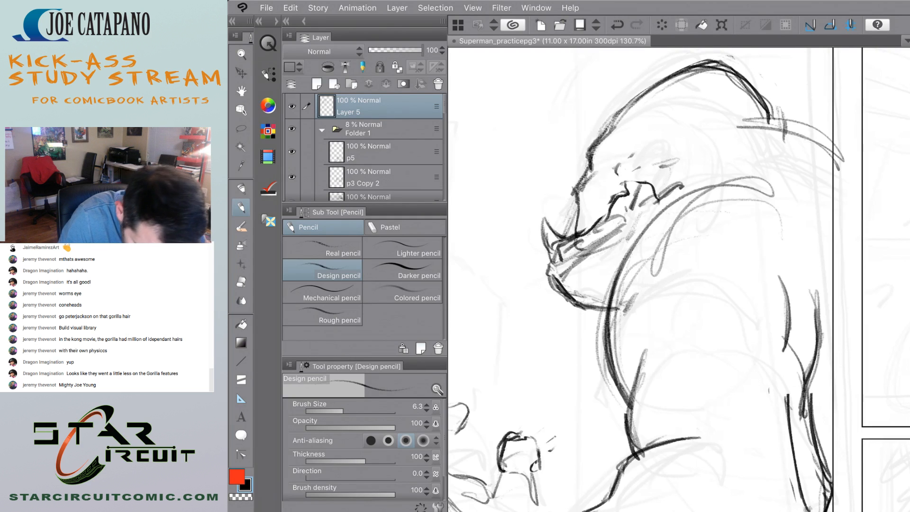
mouse_move(581, 178)
mouse_down()
mouse_move(553, 193)
mouse_move(569, 182)
mouse_up()
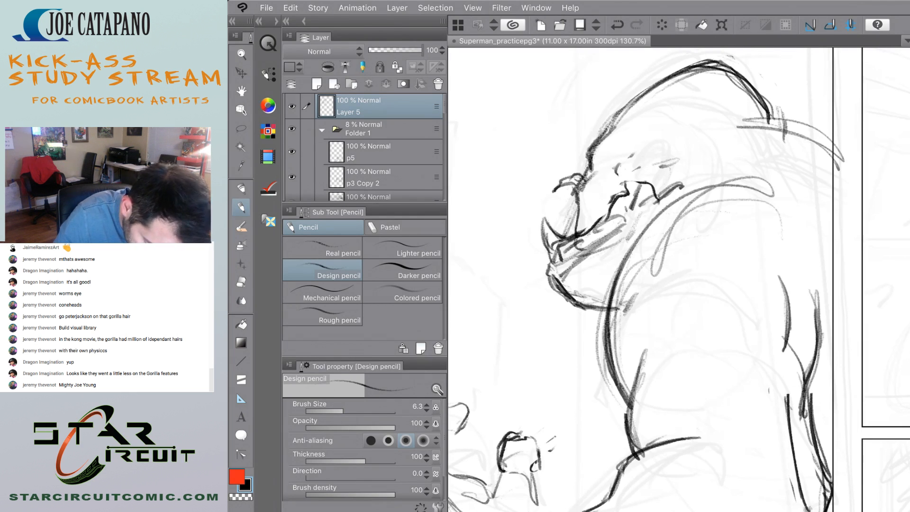
key(ctrl+z)
key(ctrl+z)
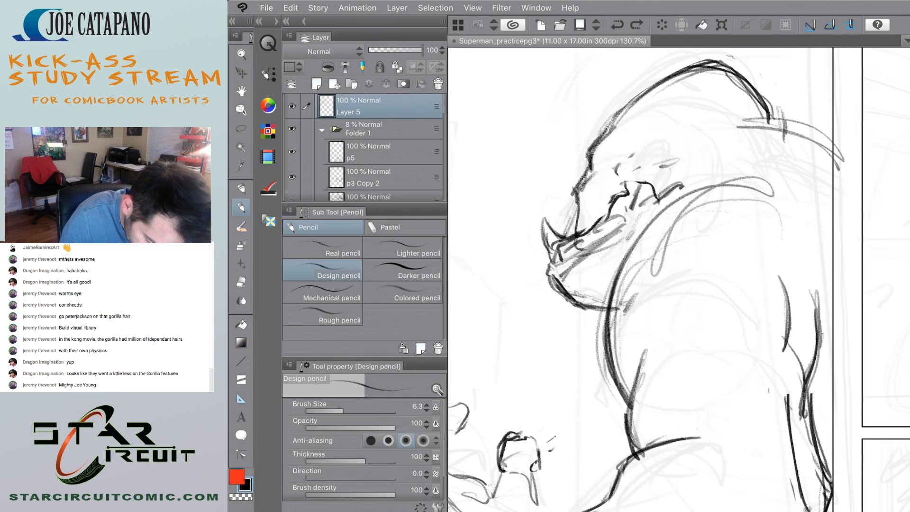
Draw the gorilla's upper lip and upper fang at the front of the open mouth, erasing stray marks between the jaws.
mouse_move(587, 163)
mouse_down()
mouse_move(563, 186)
mouse_move(576, 234)
mouse_up()
mouse_move(564, 182)
mouse_down()
mouse_move(548, 256)
mouse_move(551, 243)
mouse_up()
mouse_move(564, 187)
mouse_down()
mouse_move(549, 205)
mouse_move(572, 197)
mouse_move(545, 248)
mouse_up()
key(e)
mouse_move(553, 195)
mouse_down()
mouse_move(549, 208)
mouse_move(567, 197)
mouse_move(570, 204)
mouse_up()
key(p)
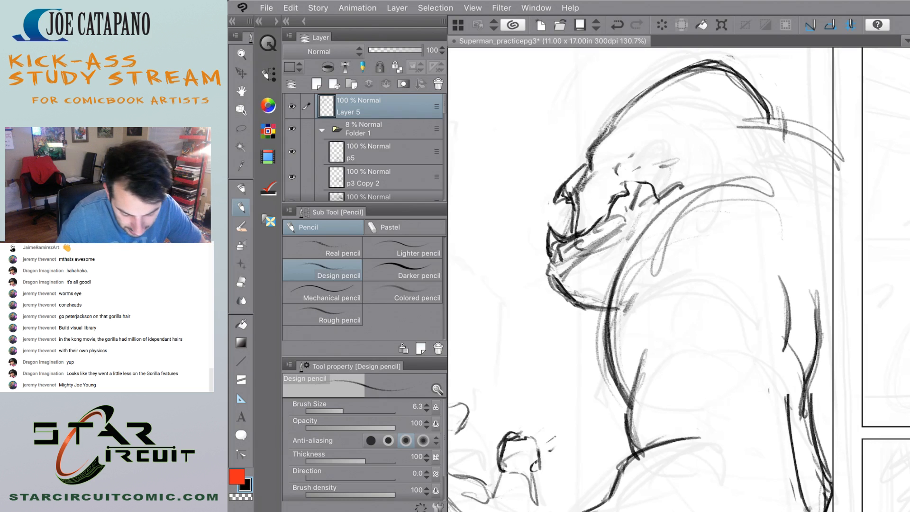
scroll(762, 276, down, 7)
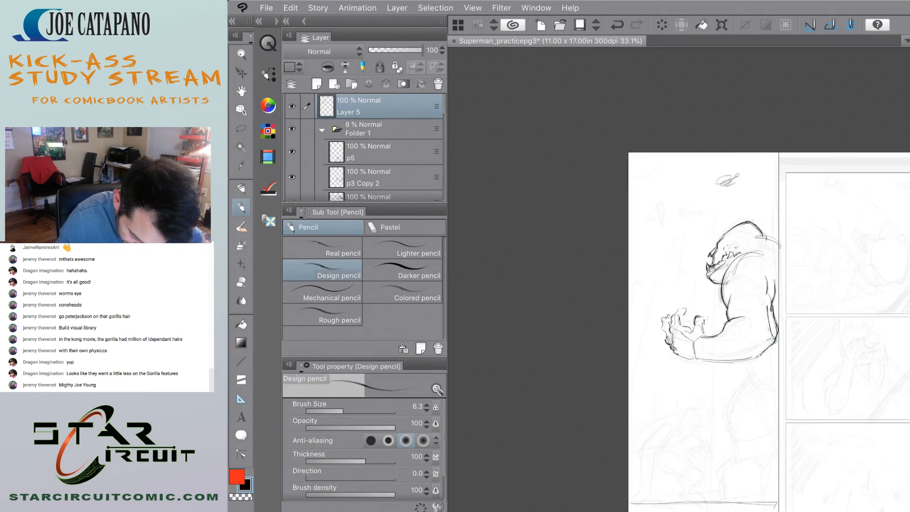
Draw the gorilla's ear on the side of the head, undoing the first version and redrawing it.
scroll(781, 231, up, 5)
mouse_move(627, 299)
mouse_down()
mouse_move(644, 277)
mouse_move(626, 273)
mouse_move(624, 302)
mouse_move(648, 266)
mouse_move(649, 278)
mouse_up()
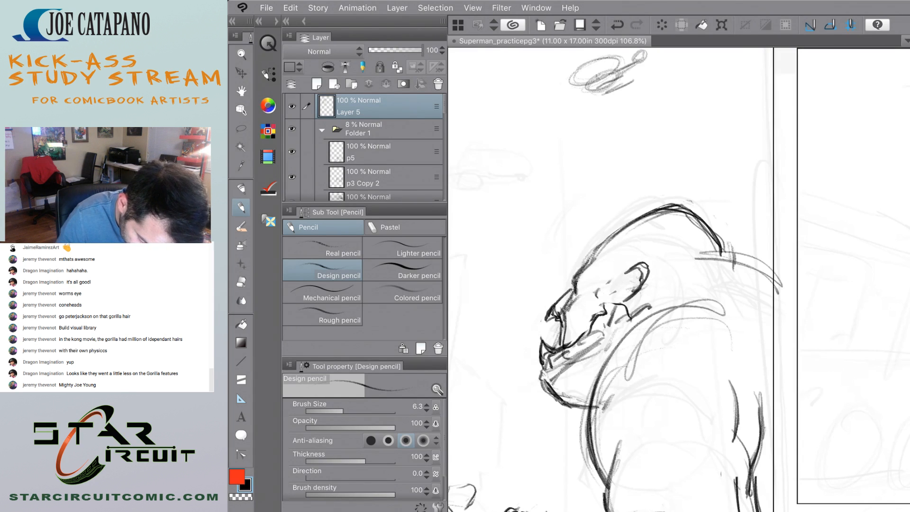
key(ctrl+z)
mouse_move(621, 288)
mouse_down()
mouse_move(643, 272)
mouse_move(638, 261)
mouse_move(631, 295)
mouse_move(652, 285)
mouse_move(626, 269)
mouse_move(642, 267)
mouse_up()
scroll(584, 288, down, 6)
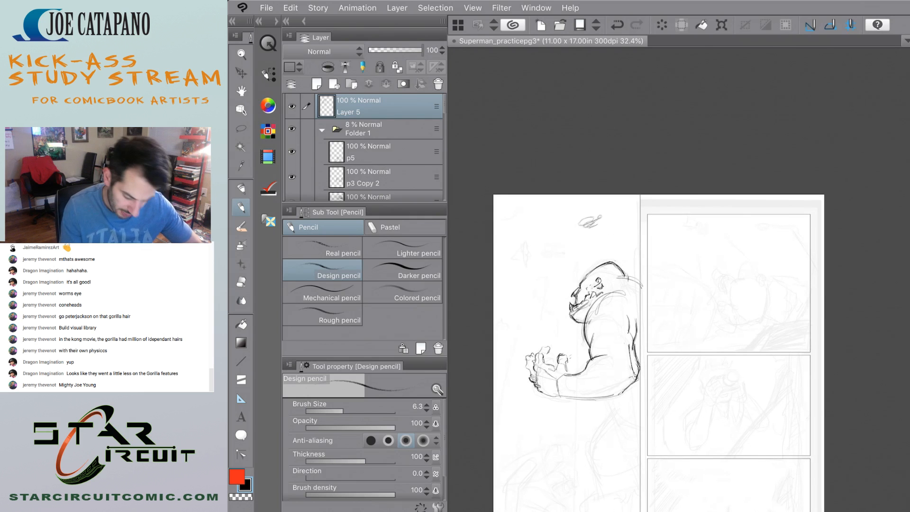
Sketch curved body contours below the gorilla's elbow and a light construction oval over the rough lower body.
scroll(602, 308, up, 5)
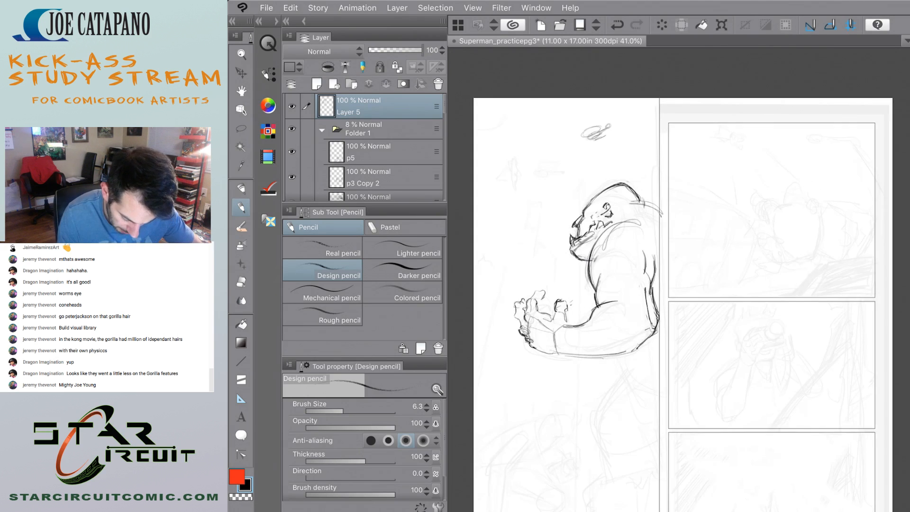
scroll(602, 308, down, 3)
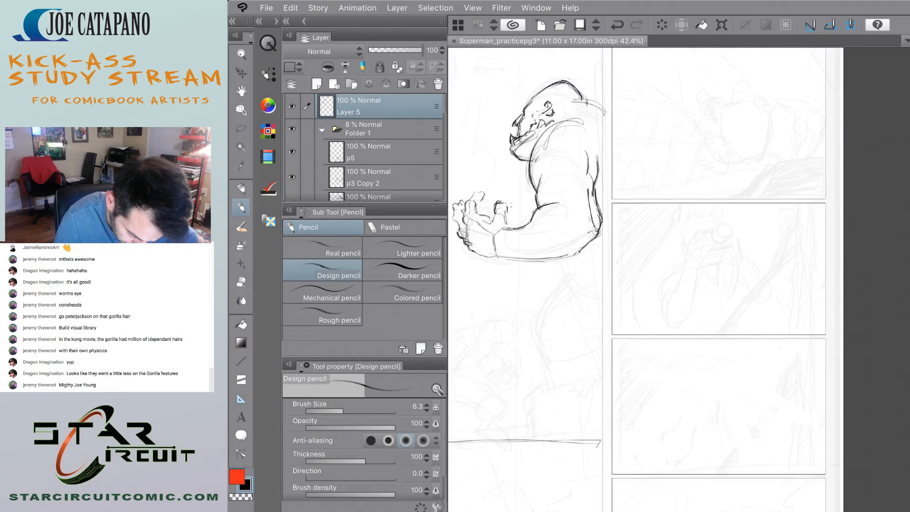
drag(567, 270, 608, 297)
mouse_move(559, 247)
mouse_down()
mouse_move(580, 281)
mouse_move(614, 295)
mouse_up()
drag(563, 245, 597, 285)
scroll(525, 364, up, 2)
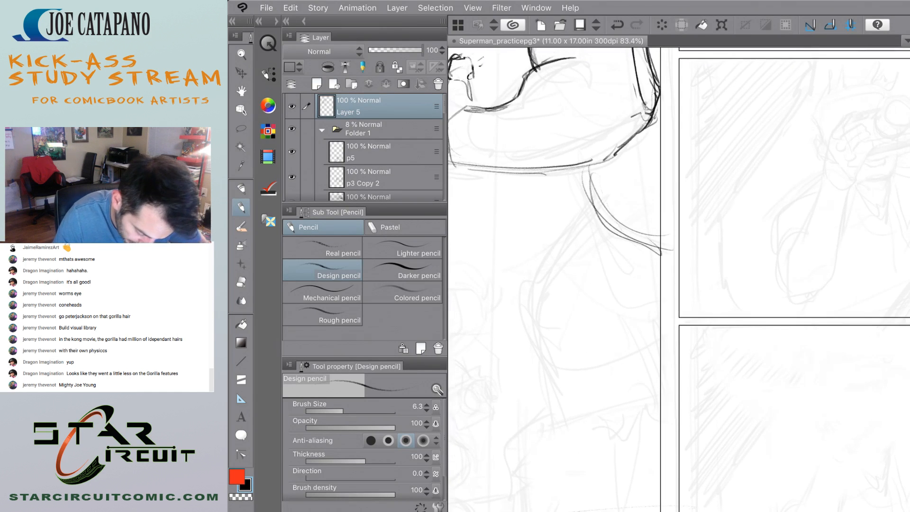
mouse_move(525, 287)
mouse_down()
mouse_move(576, 328)
mouse_move(541, 275)
mouse_up()
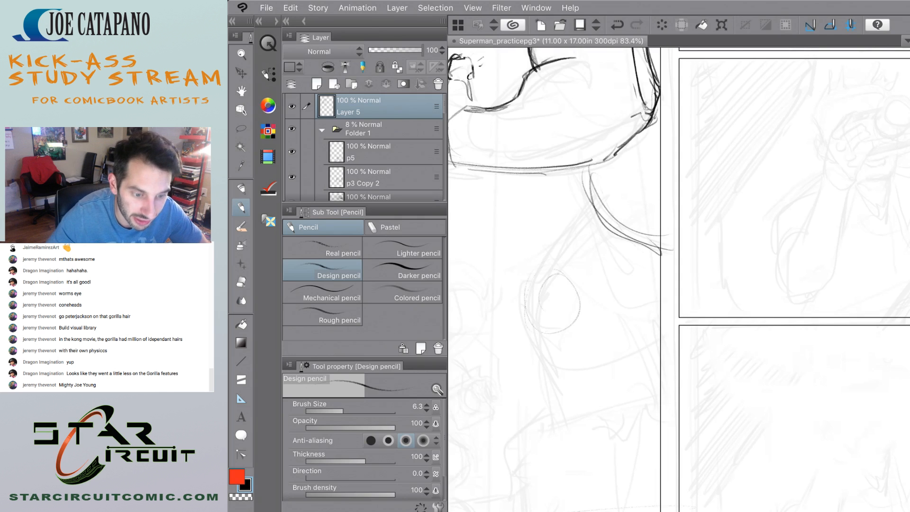
Switch to Safari and browse the Kong image results for full-body references, viewing the King Kong 2005 poster and the Lanard Kong toys.
key(alt+Tab)
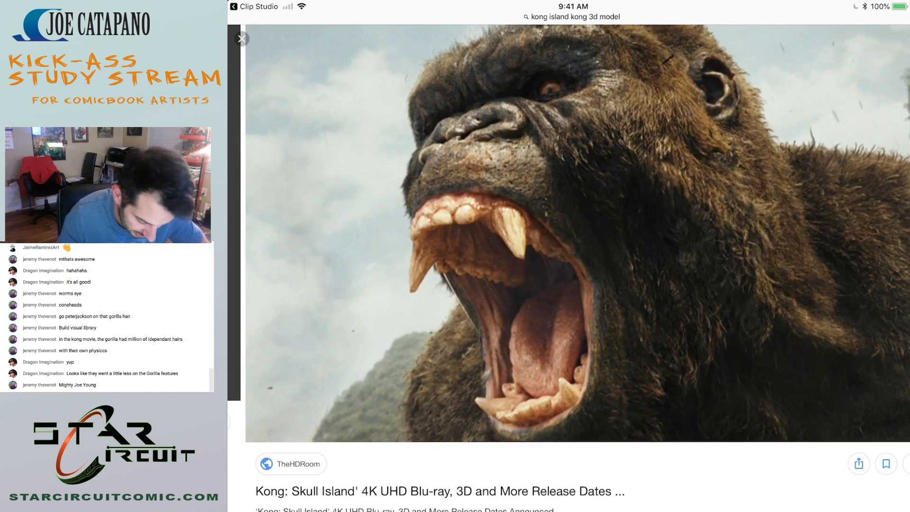
click(243, 38)
scroll(571, 265, down, 10)
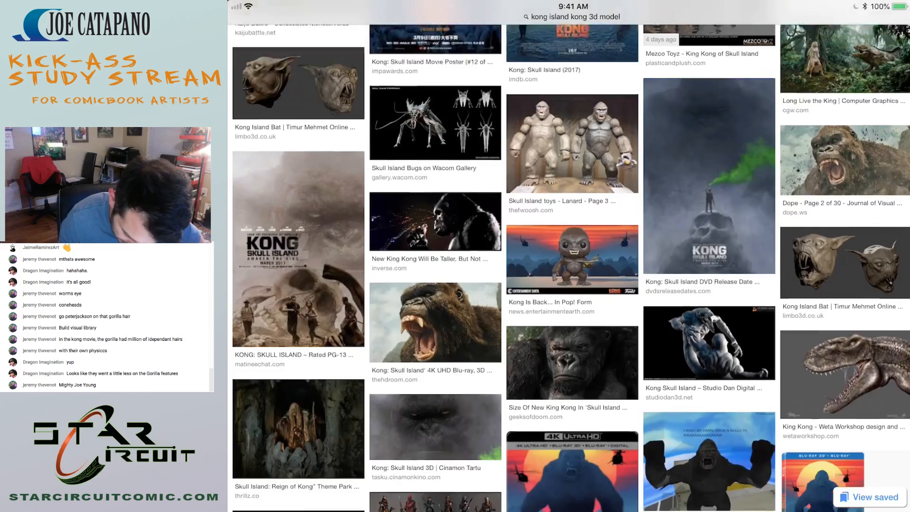
scroll(569, 266, down, 4)
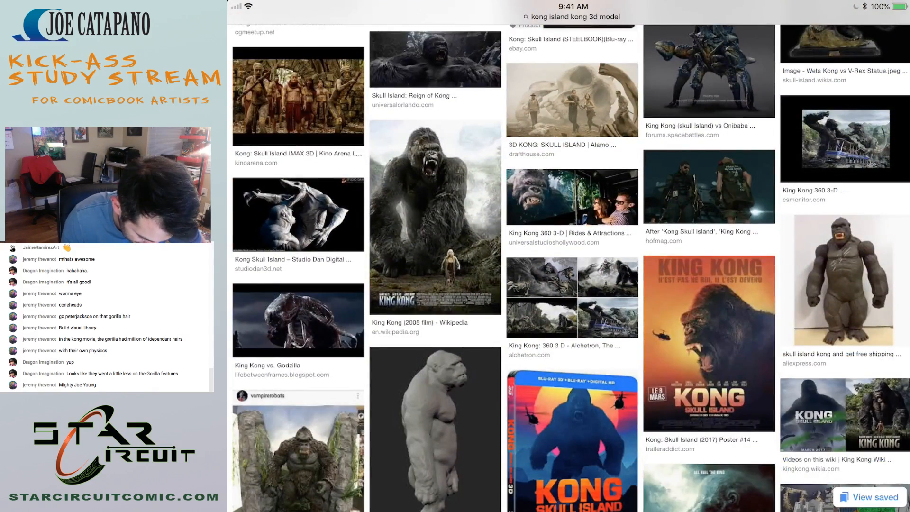
click(435, 217)
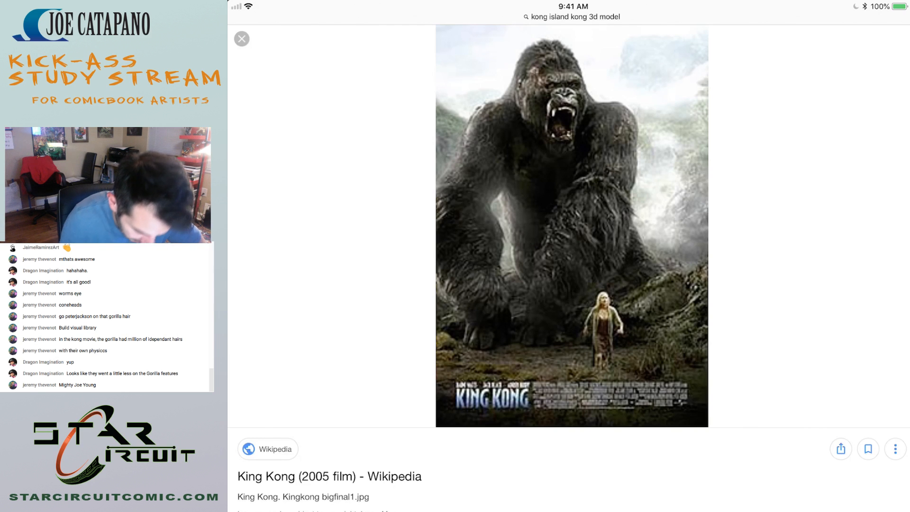
click(242, 39)
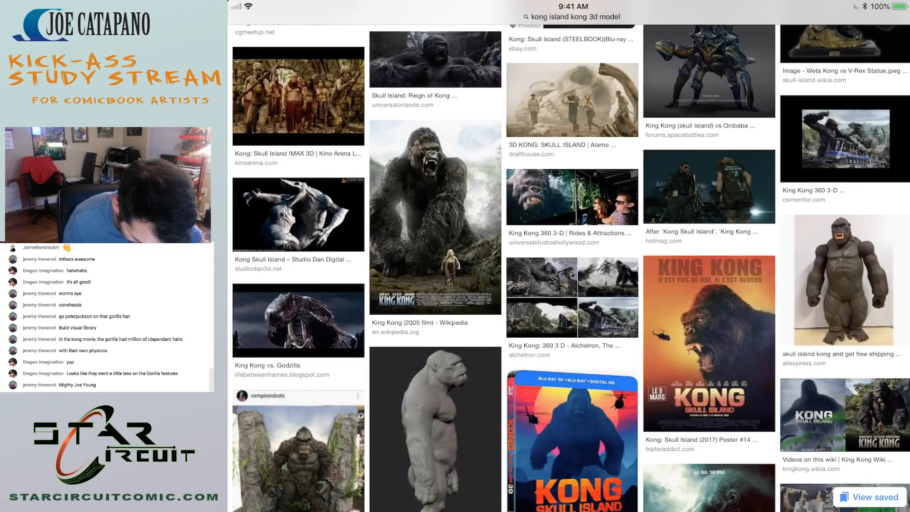
scroll(569, 266, down, 5)
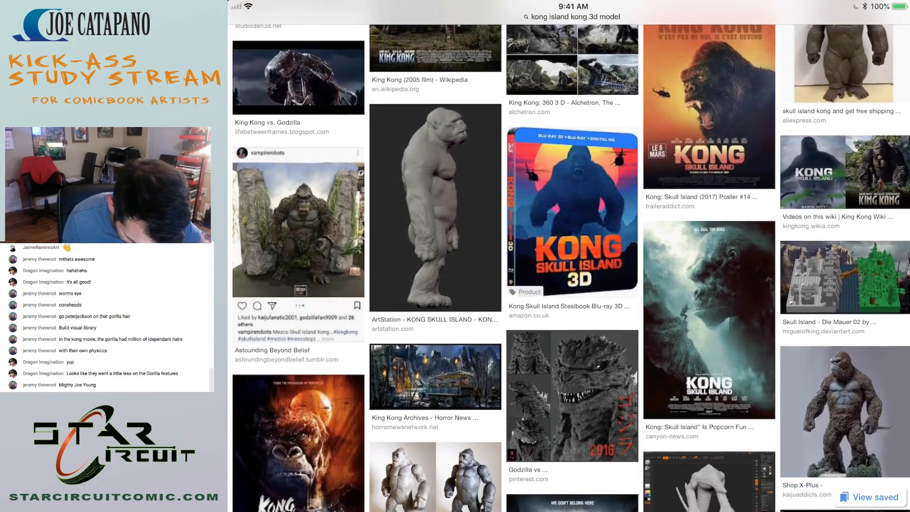
scroll(569, 265, down, 4)
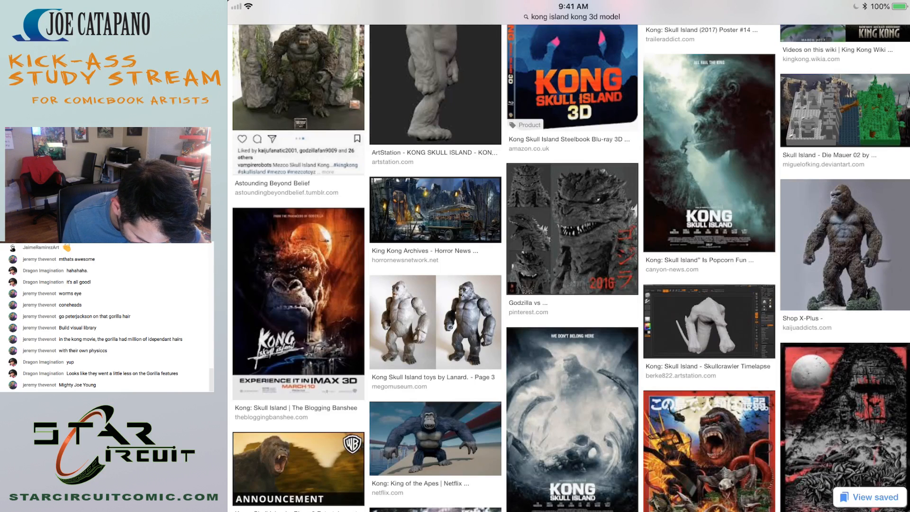
scroll(569, 265, down, 2)
click(435, 242)
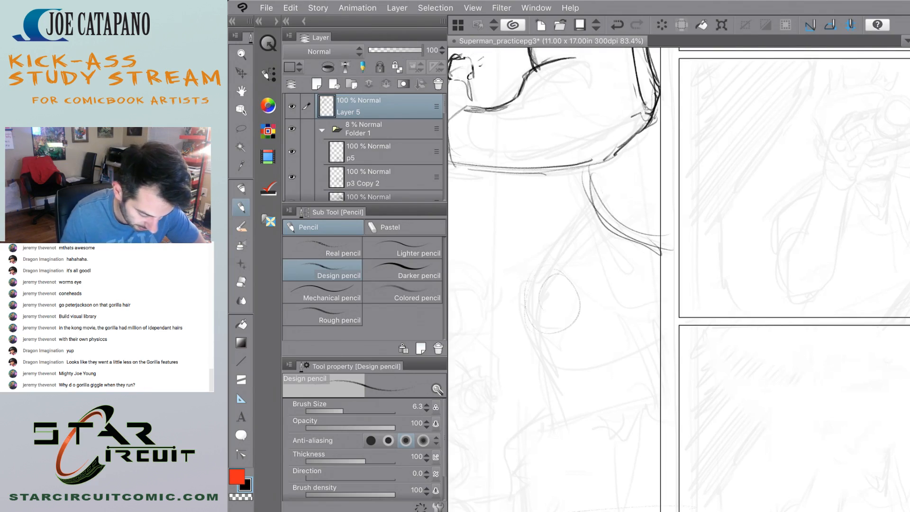
key(super+h)
click(571, 71)
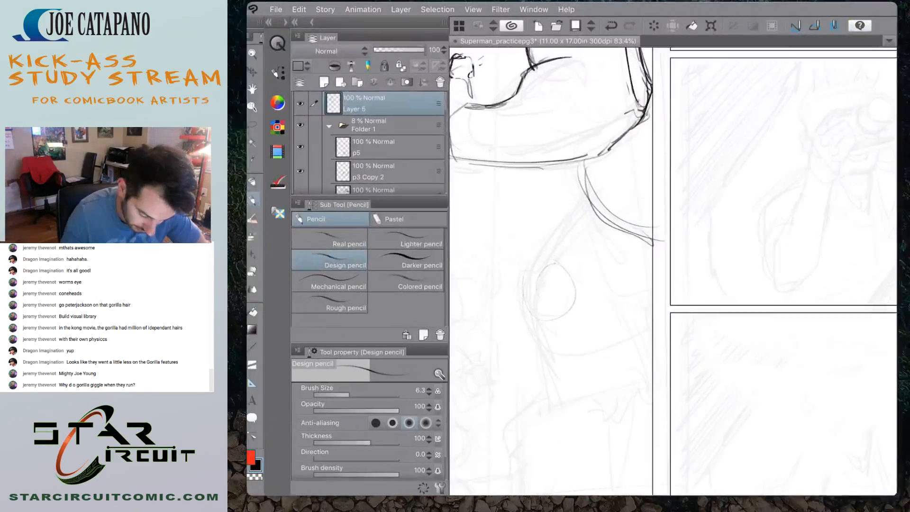
mouse_move(620, 304)
mouse_down()
mouse_move(644, 286)
mouse_move(601, 339)
mouse_up()
drag(650, 291, 612, 344)
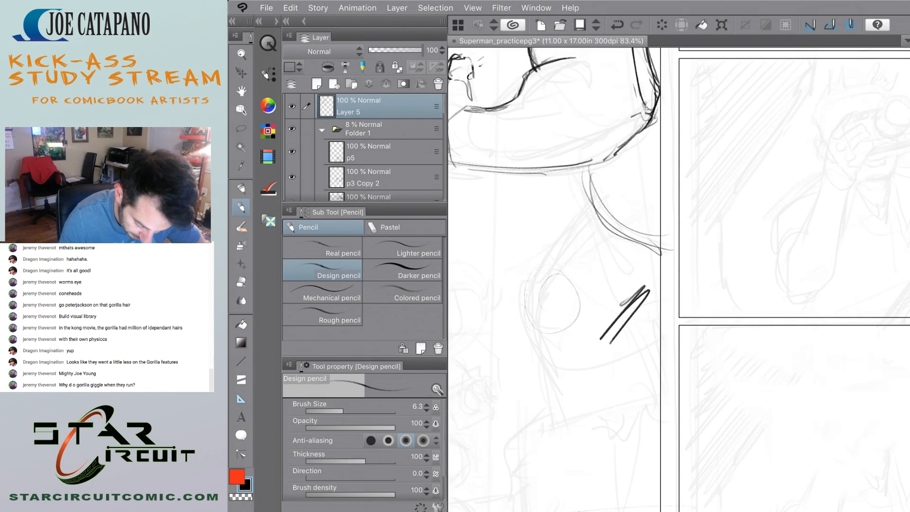
key(ctrl+z)
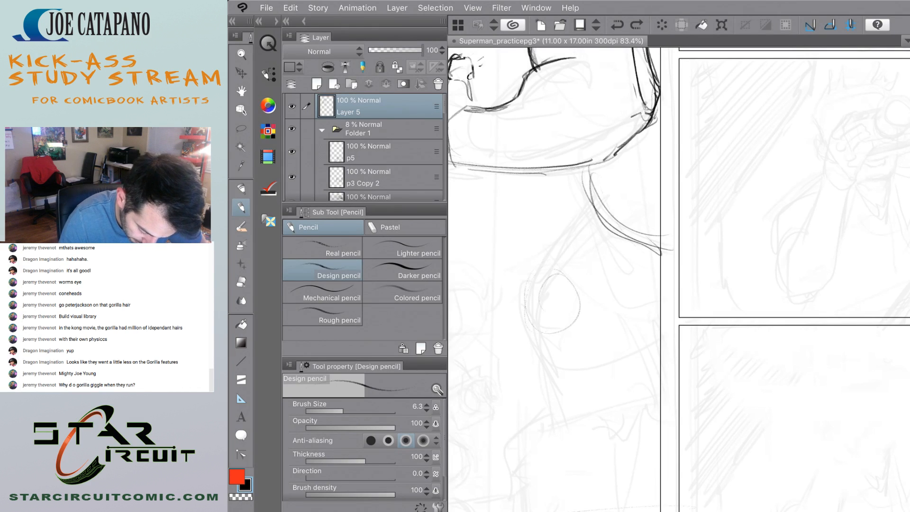
Sketch the gorilla's front thigh contour and knee oval, and add dark crease strokes behind the thigh beside the panel border.
mouse_move(560, 331)
mouse_down()
mouse_move(530, 309)
mouse_move(571, 277)
mouse_move(545, 256)
mouse_move(588, 200)
mouse_up()
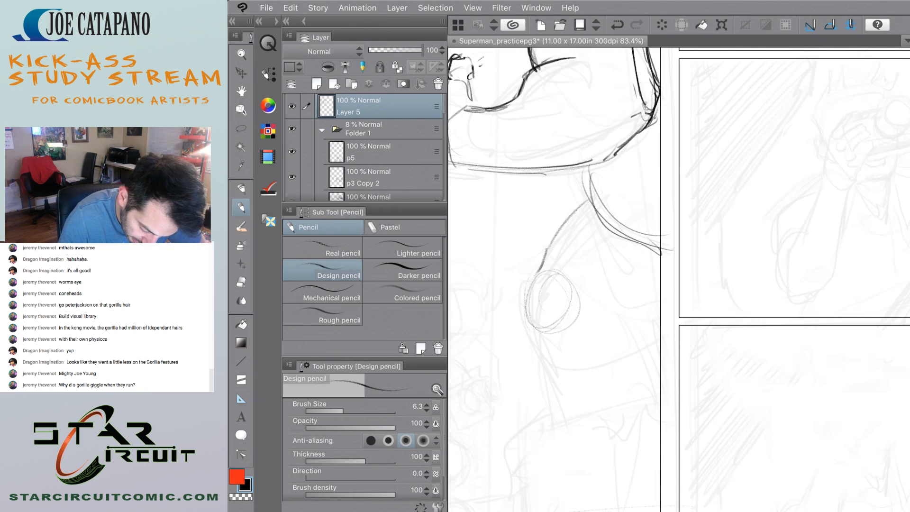
mouse_move(611, 317)
mouse_down()
mouse_move(669, 314)
mouse_move(654, 385)
mouse_up()
drag(527, 322, 554, 354)
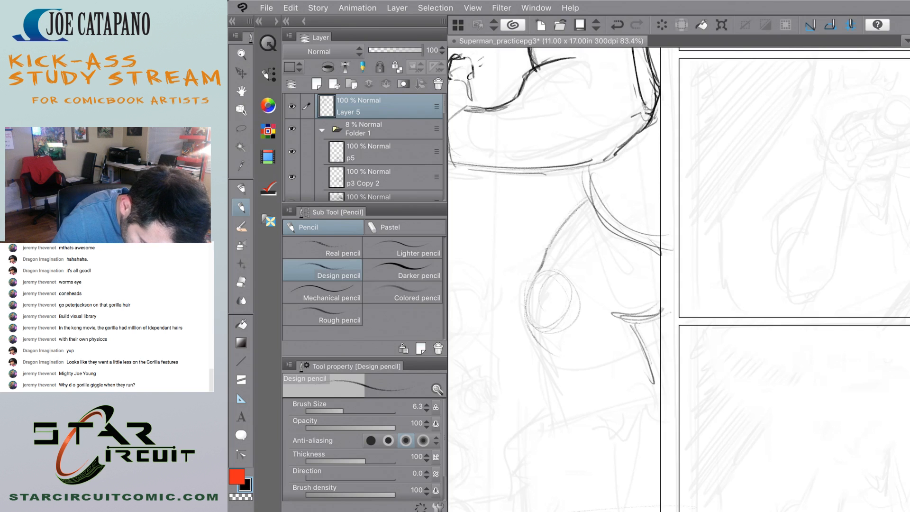
drag(648, 324, 640, 374)
drag(654, 311, 645, 385)
key(ctrl+0)
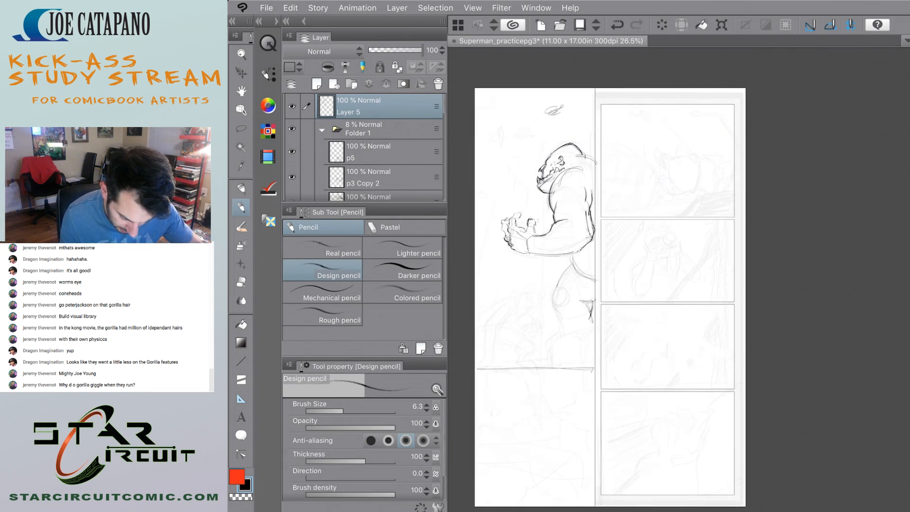
scroll(556, 243, up, 4)
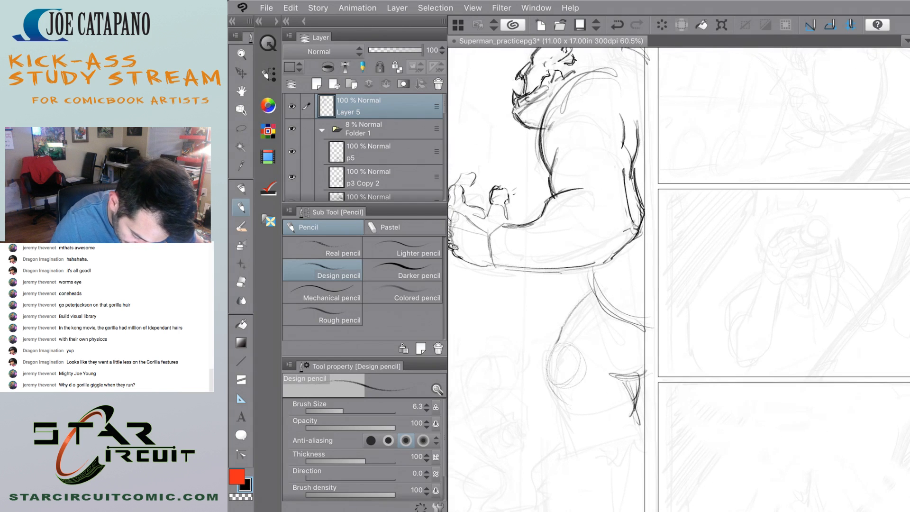
scroll(524, 241, up, 1)
key(ctrl+z)
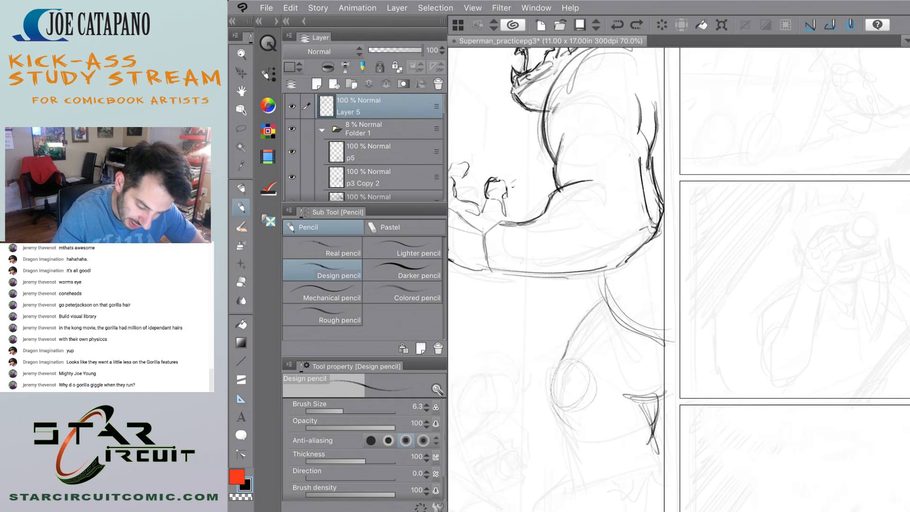
mouse_move(579, 265)
mouse_down()
mouse_move(569, 275)
mouse_move(605, 291)
mouse_move(660, 337)
mouse_up()
Try a rough leg construction of ovals and curved contours over the second and third panels.
scroll(616, 285, down, 1)
mouse_move(749, 233)
mouse_down()
mouse_move(771, 331)
mouse_move(725, 236)
mouse_up()
scroll(678, 280, down, 5)
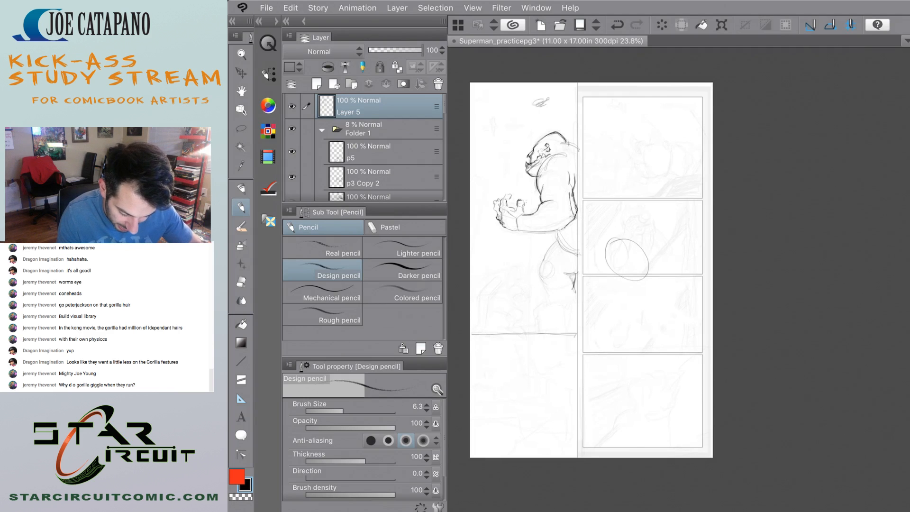
scroll(613, 190, up, 3)
mouse_move(629, 258)
mouse_down()
mouse_move(589, 299)
mouse_move(657, 306)
mouse_up()
mouse_move(651, 302)
mouse_down()
mouse_move(655, 325)
mouse_move(613, 327)
mouse_up()
drag(660, 320, 695, 359)
mouse_move(668, 290)
mouse_down()
mouse_move(721, 365)
mouse_move(651, 343)
mouse_up()
scroll(560, 239, down, 4)
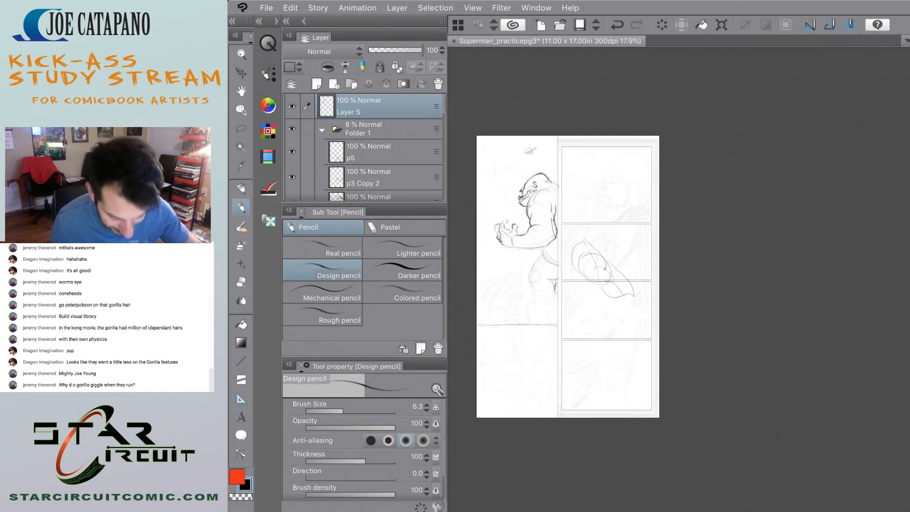
scroll(538, 215, up, 3)
key(ctrl+z)
key(ctrl+z)
key(ctrl+z)
key(ctrl+z)
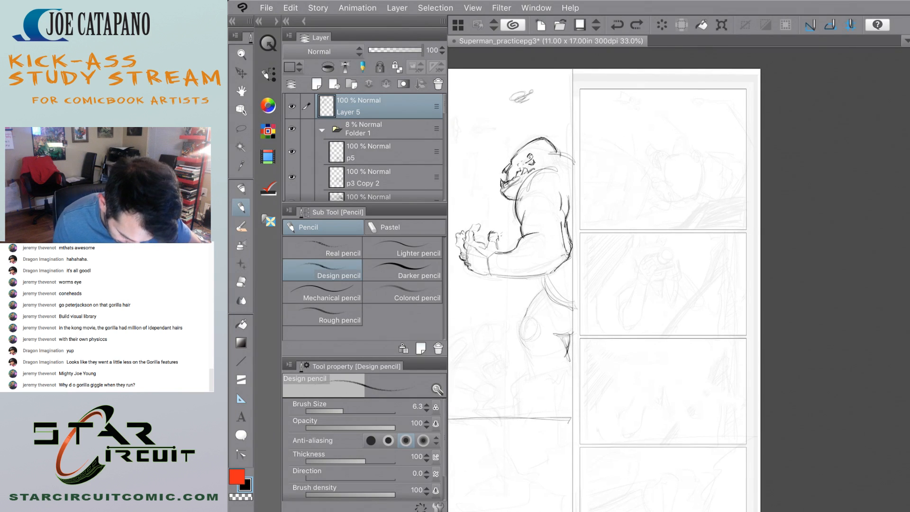
Darken the gorilla's thigh and knee contour, continue the line under the knee, and extend the back leg strokes by the panel border.
scroll(453, 399, up, 3)
mouse_move(576, 231)
mouse_down()
mouse_move(562, 260)
mouse_move(576, 295)
mouse_up()
mouse_move(564, 263)
mouse_down()
mouse_move(558, 288)
mouse_move(576, 294)
mouse_move(556, 266)
mouse_up()
mouse_move(573, 237)
mouse_down()
mouse_move(563, 286)
mouse_move(581, 294)
mouse_up()
mouse_move(564, 286)
mouse_down()
mouse_move(612, 318)
mouse_move(607, 340)
mouse_move(658, 351)
mouse_up()
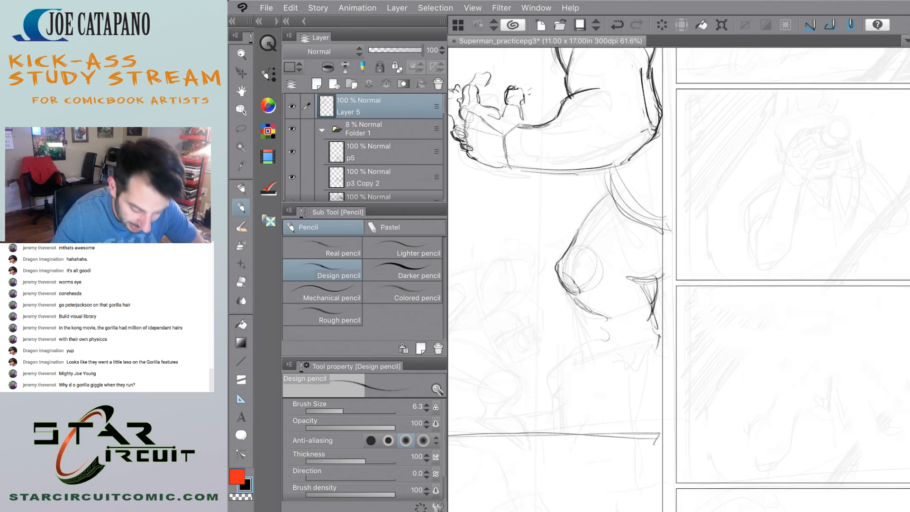
Switch to Safari and close the "kong island kong 3d model" search tab.
drag(607, 266, 558, 260)
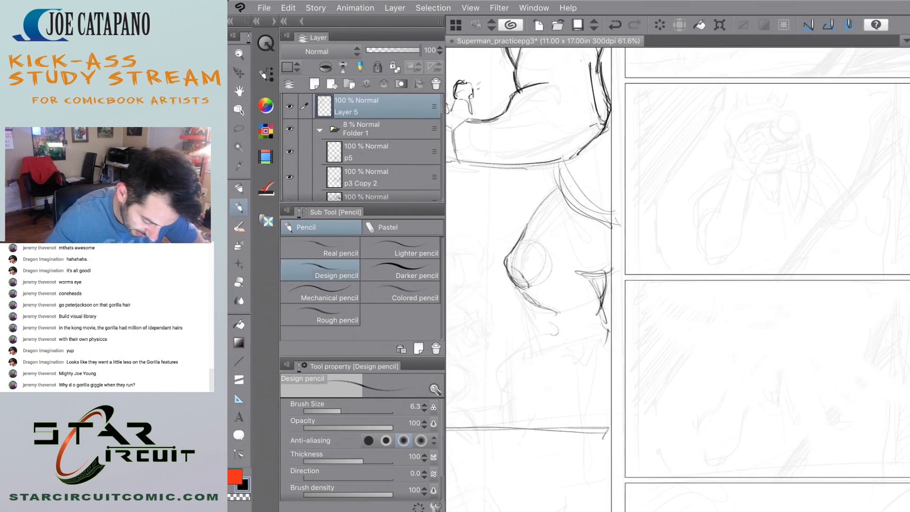
drag(379, 265, 721, 266)
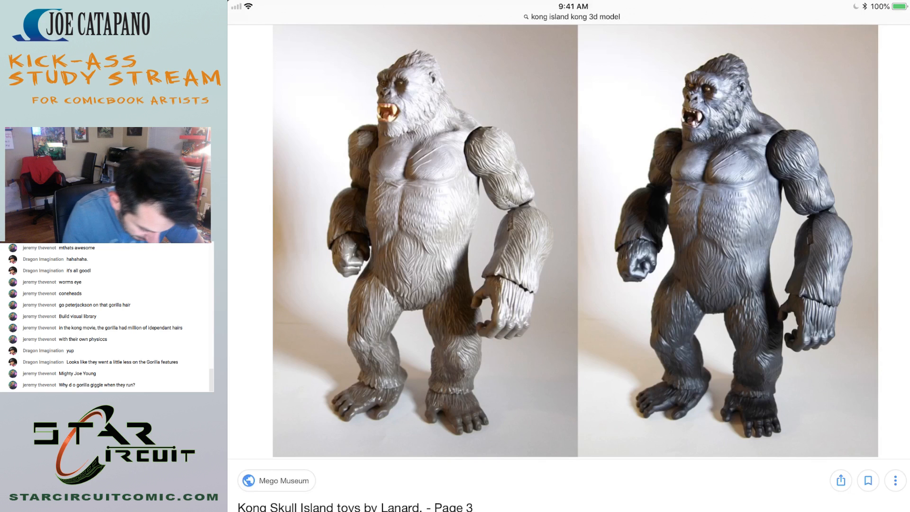
click(573, 17)
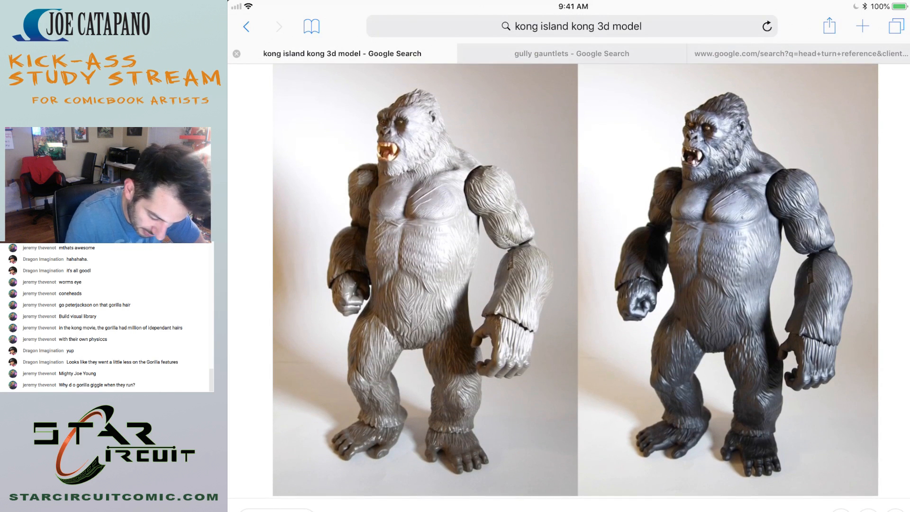
click(236, 54)
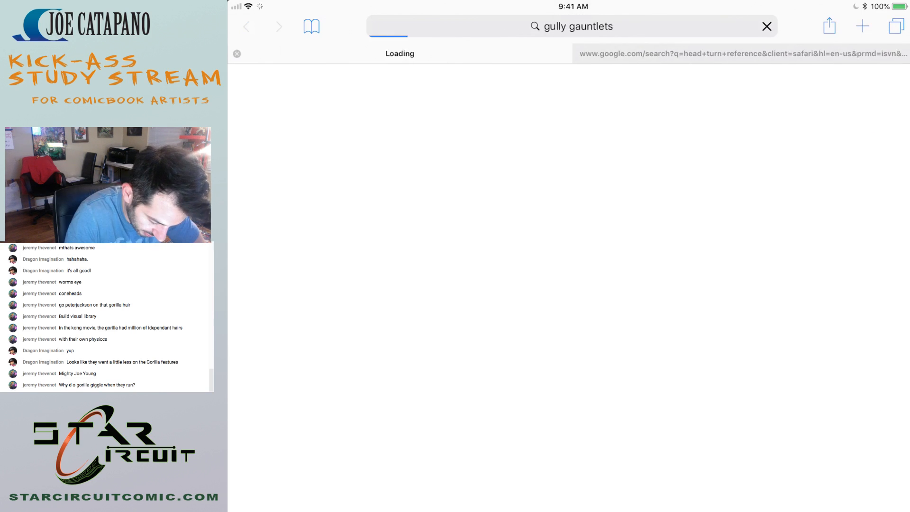
Search Google for "kong island renders", replacing the old "gully gauntlets" query.
click(572, 26)
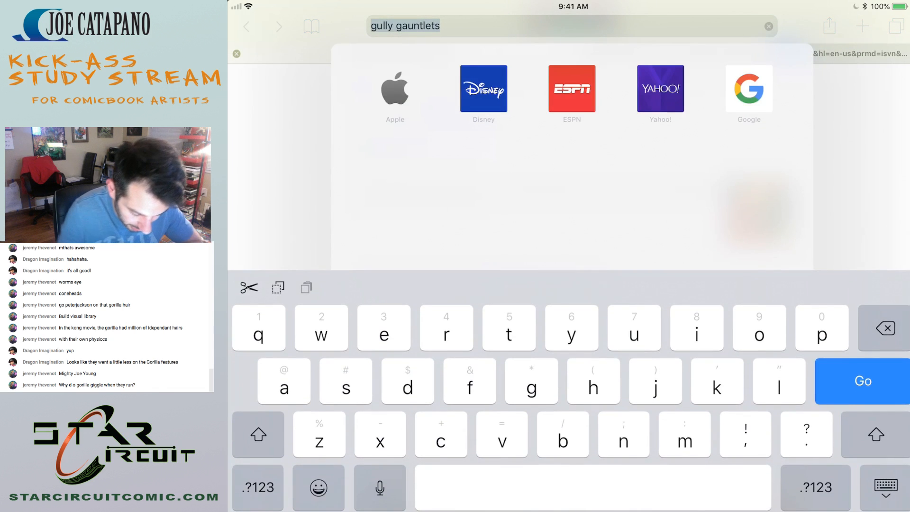
text(kom)
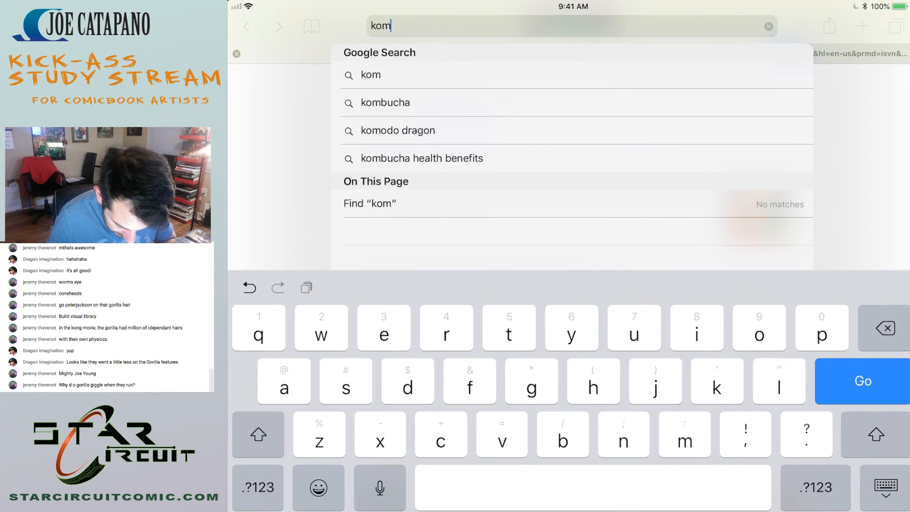
key(BackSpace)
key(BackSpace)
key(BackSpace)
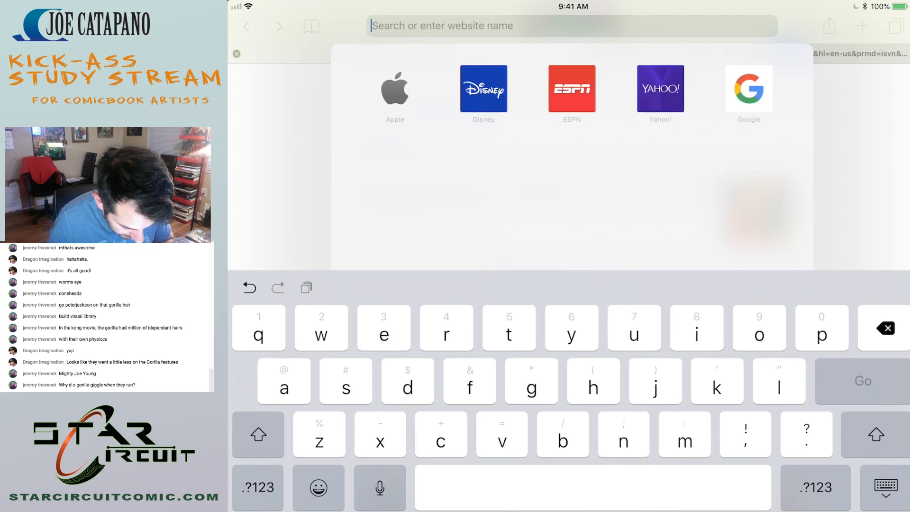
text(kong )
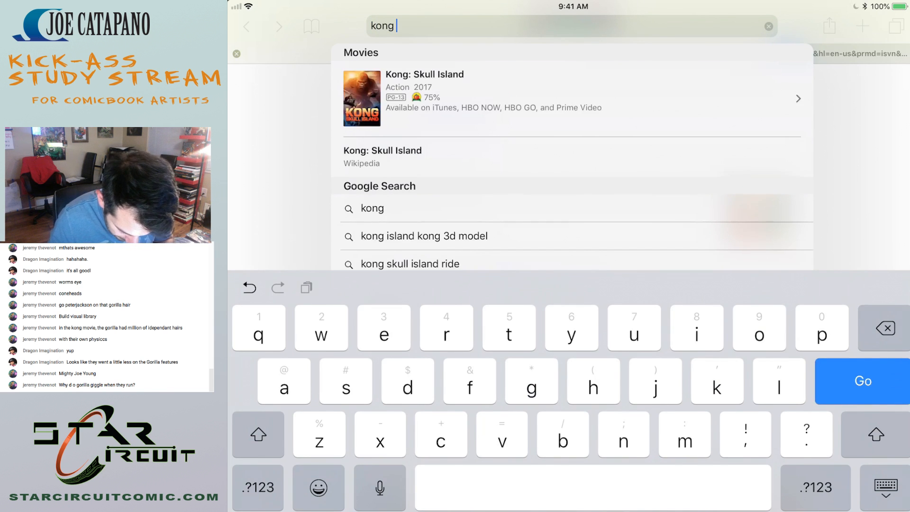
text(island)
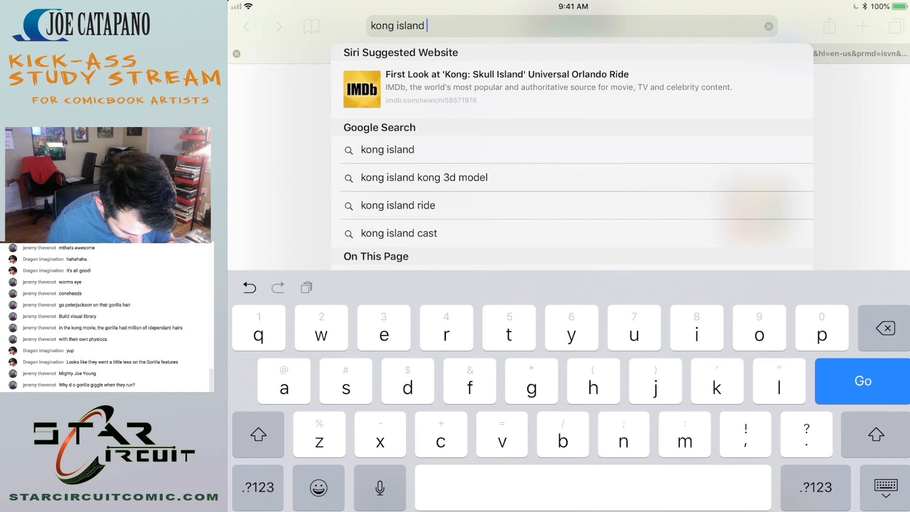
text(renders)
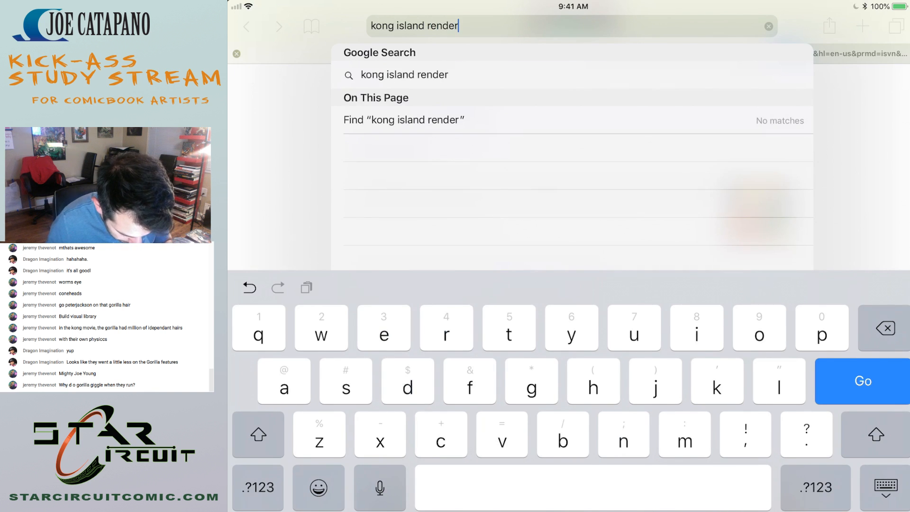
key(Return)
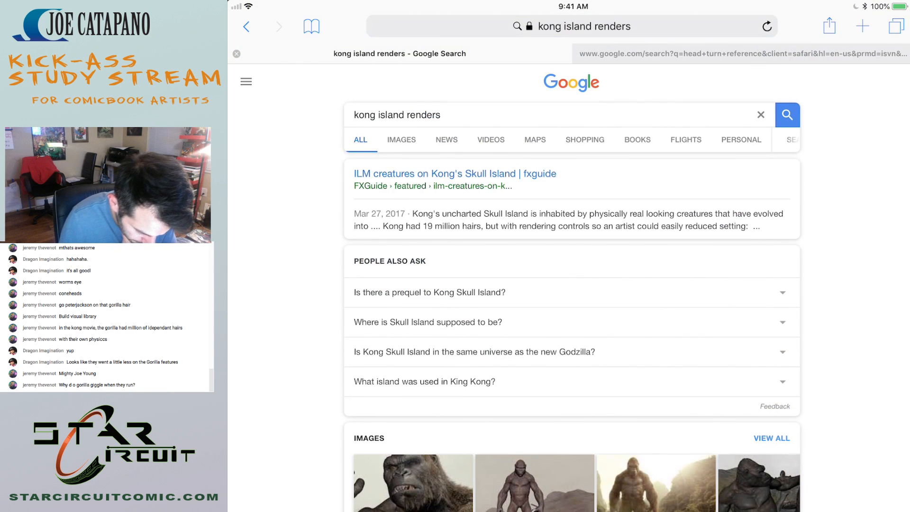
Browse the image results for "kong island renders" for full-body Kong references and open the photo of the standing Kong statue in a display case.
click(402, 140)
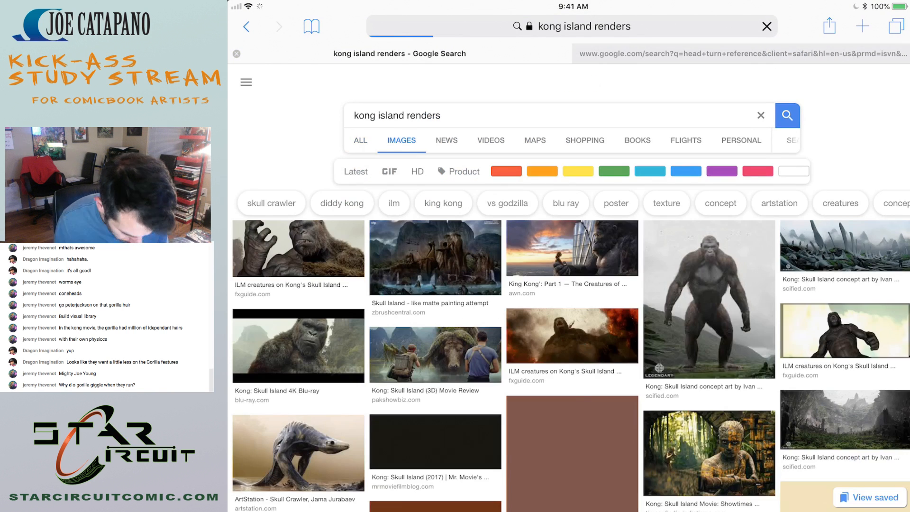
scroll(569, 308, down, 3)
scroll(569, 308, down, 4)
scroll(569, 308, down, 4)
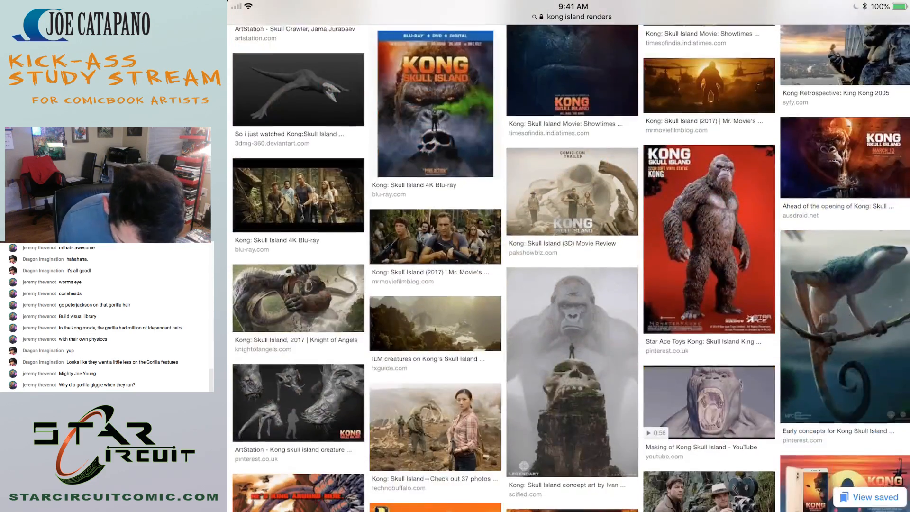
scroll(569, 309, down, 3)
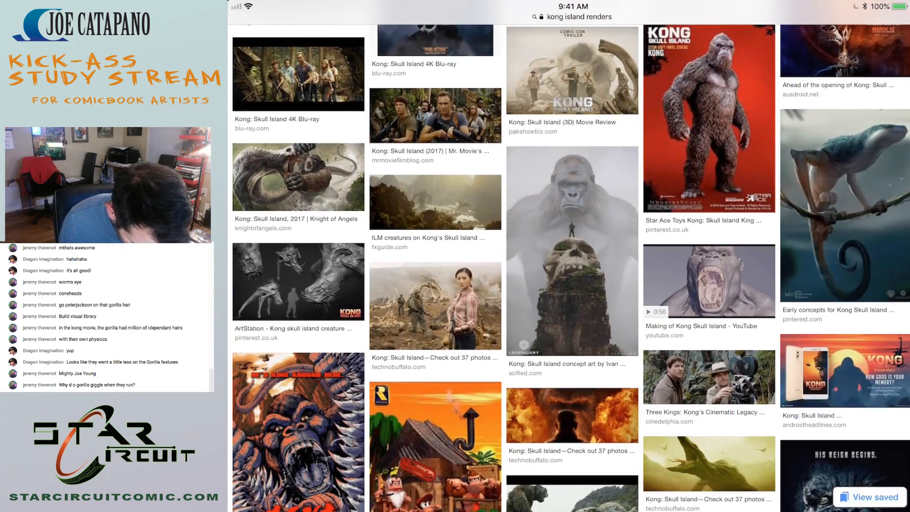
scroll(569, 308, down, 3)
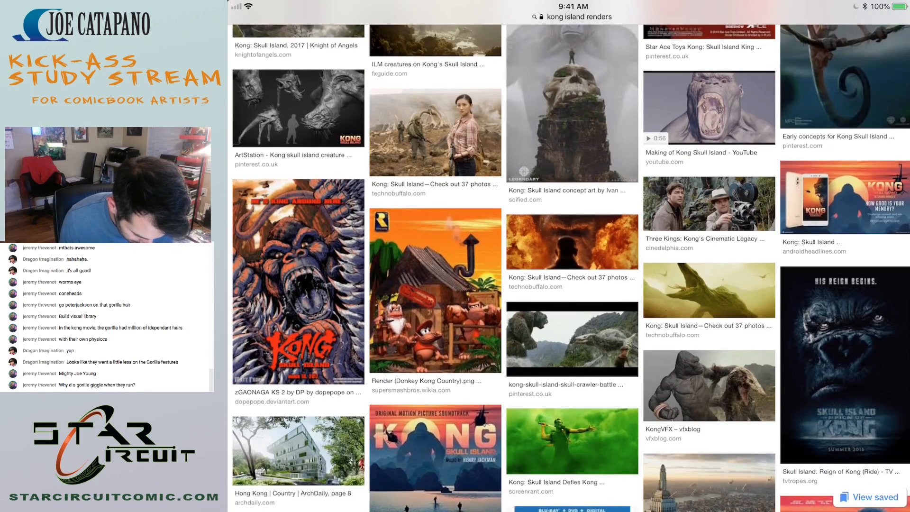
scroll(569, 308, down, 3)
scroll(569, 308, down, 1)
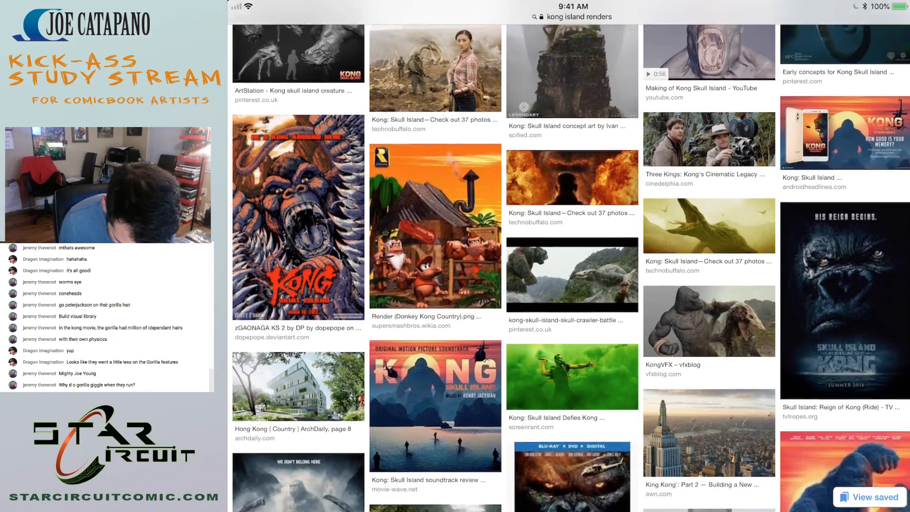
scroll(569, 309, down, 8)
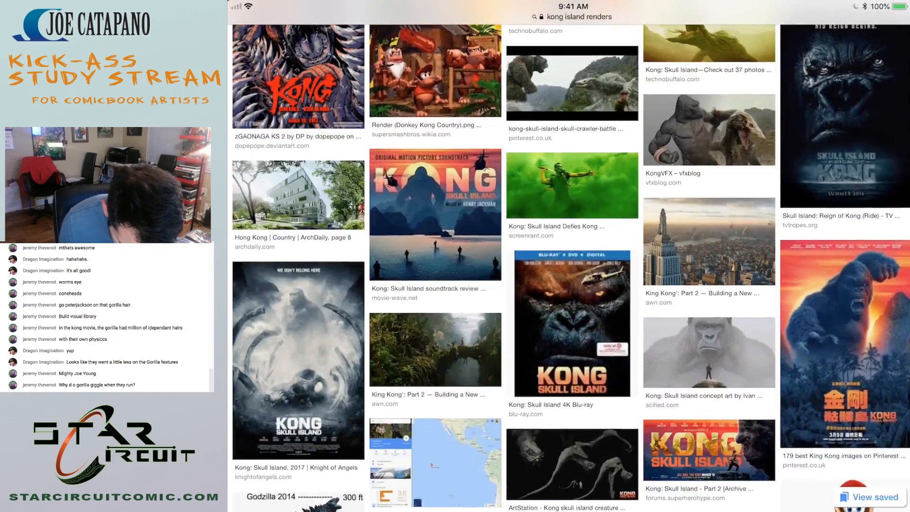
scroll(569, 308, down, 4)
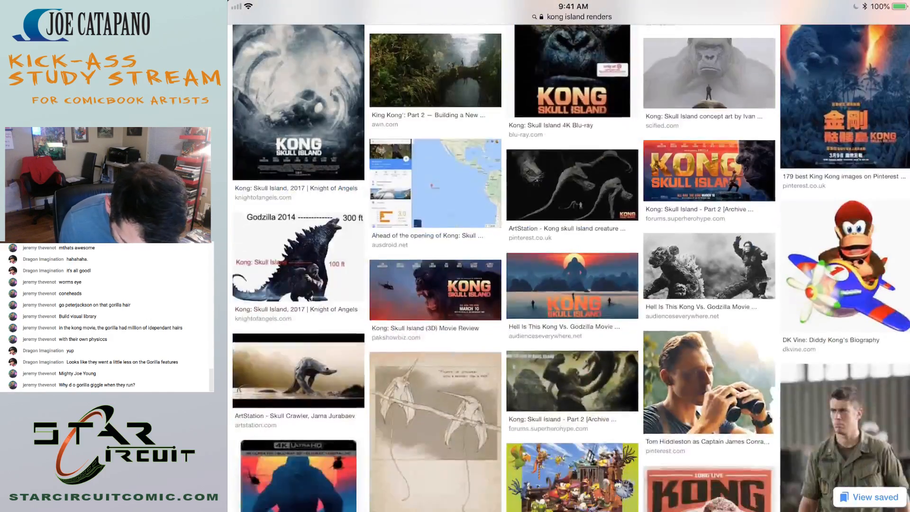
scroll(569, 308, down, 5)
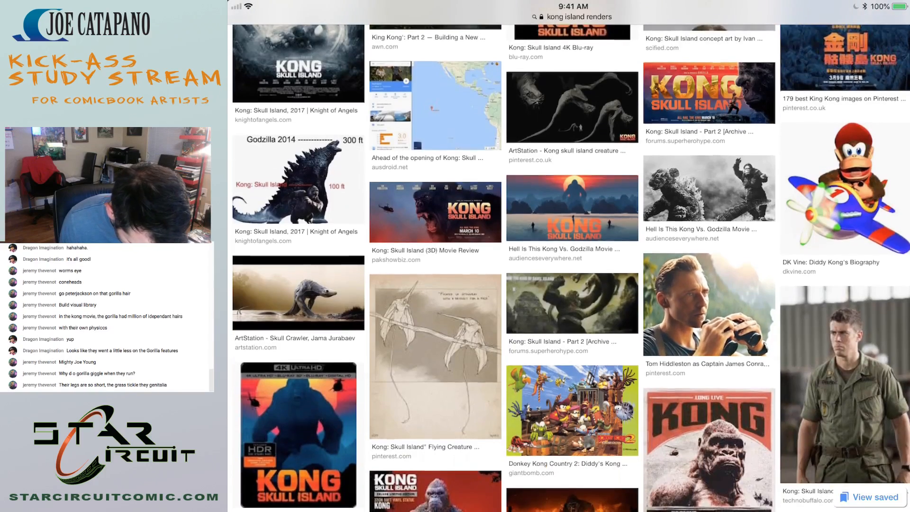
scroll(569, 308, down, 3)
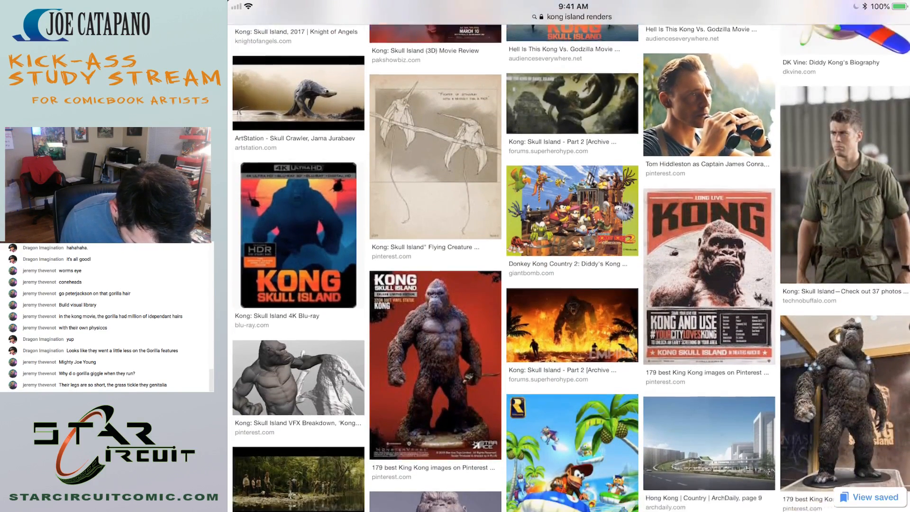
scroll(569, 308, down, 3)
click(844, 341)
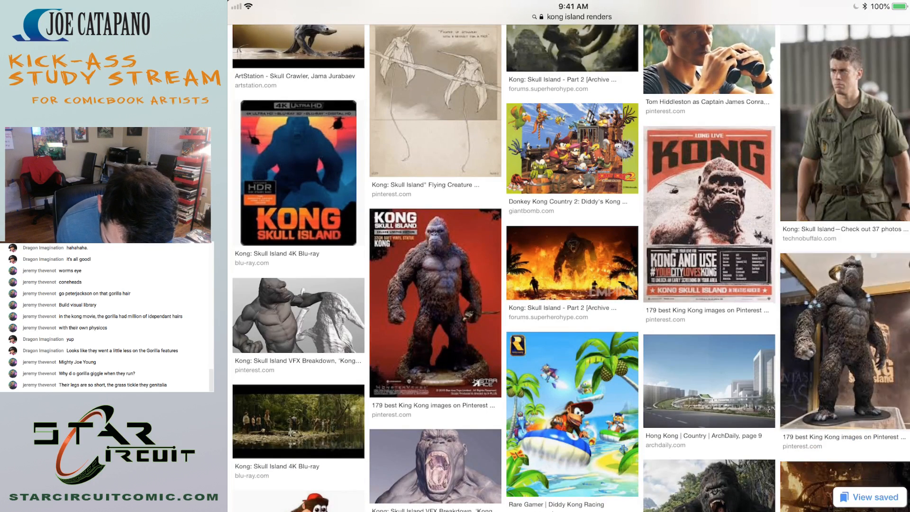
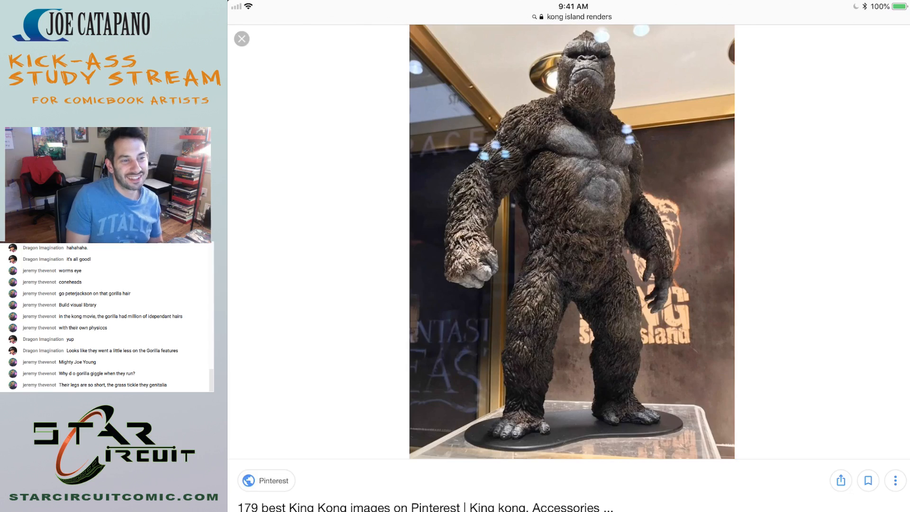
Switch from Safari back to the Superman page 3 drawing in Clip Studio.
key(super+Tab)
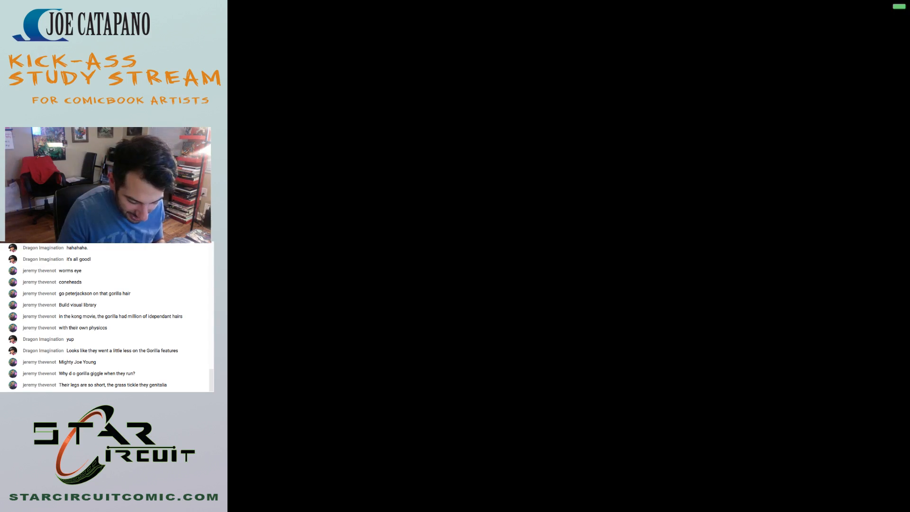
key(super+h)
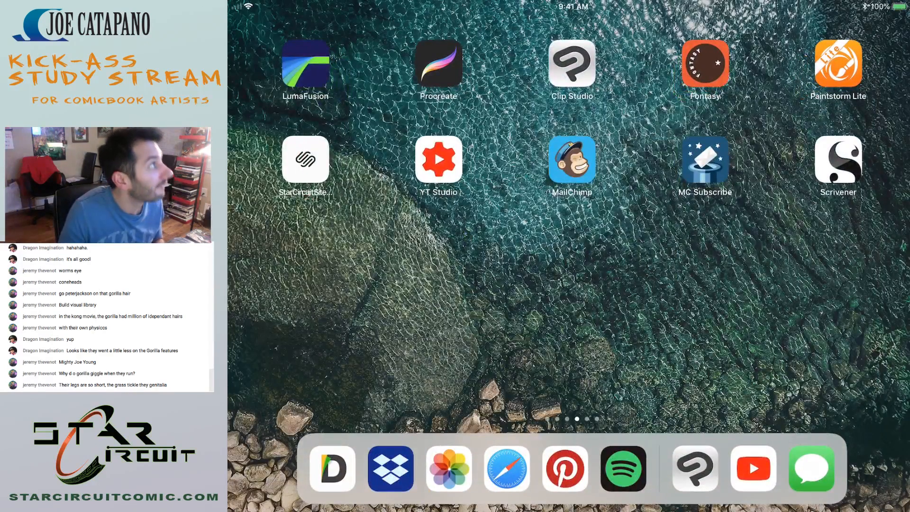
click(572, 63)
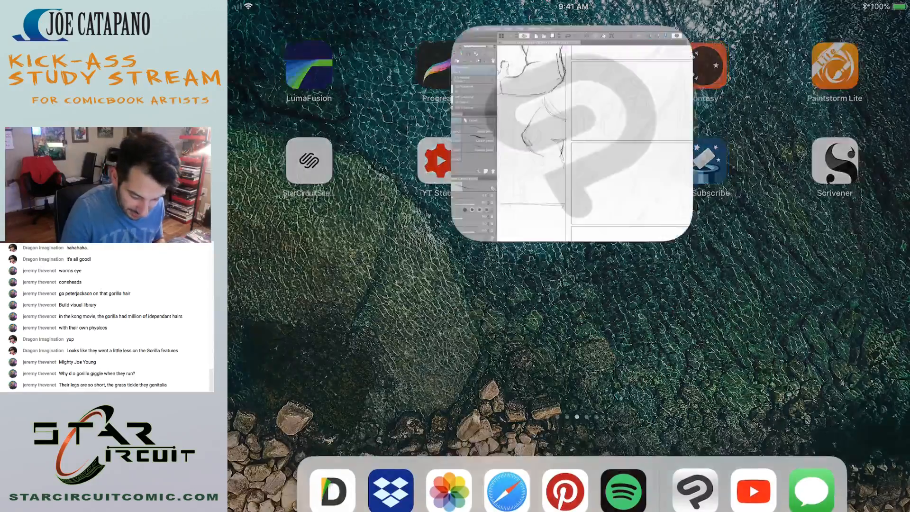
Lightly sketch the edge of a ledge beneath the gorilla's lower leg beside the panel border.
drag(659, 285, 698, 271)
scroll(538, 284, up, 5)
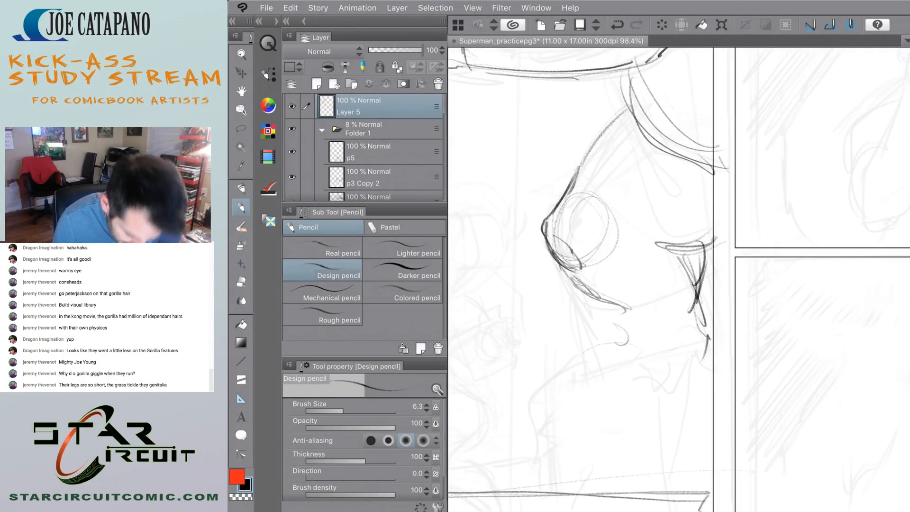
scroll(559, 303, down, 5)
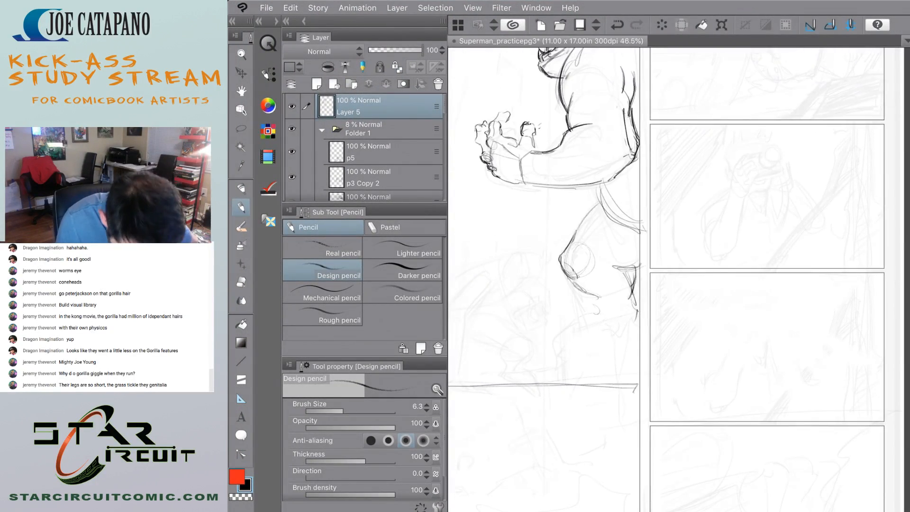
scroll(616, 213, up, 3)
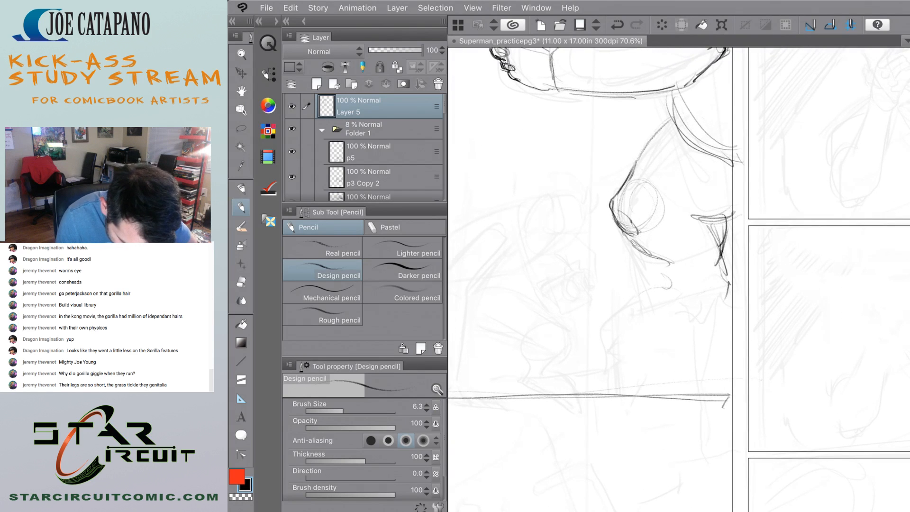
mouse_move(627, 314)
mouse_down()
mouse_move(691, 304)
mouse_move(629, 321)
mouse_up()
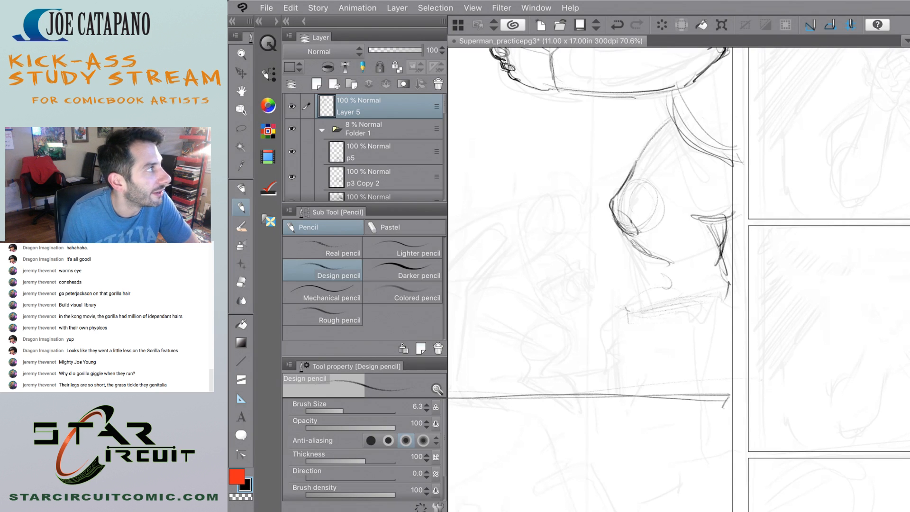
scroll(669, 420, up, 2)
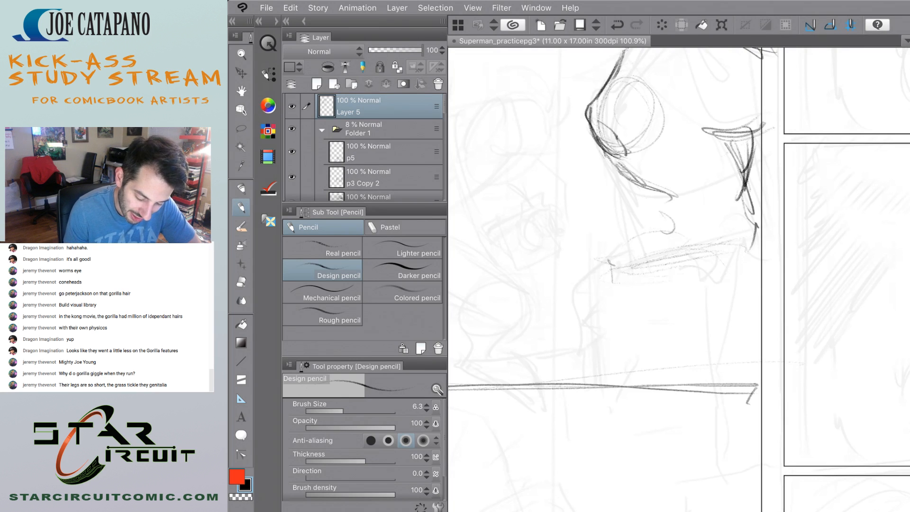
Pencil a short ankle mark at the end of the gorilla's shin and darken the back contour of the lower leg.
scroll(615, 312, down, 3)
scroll(615, 312, up, 1)
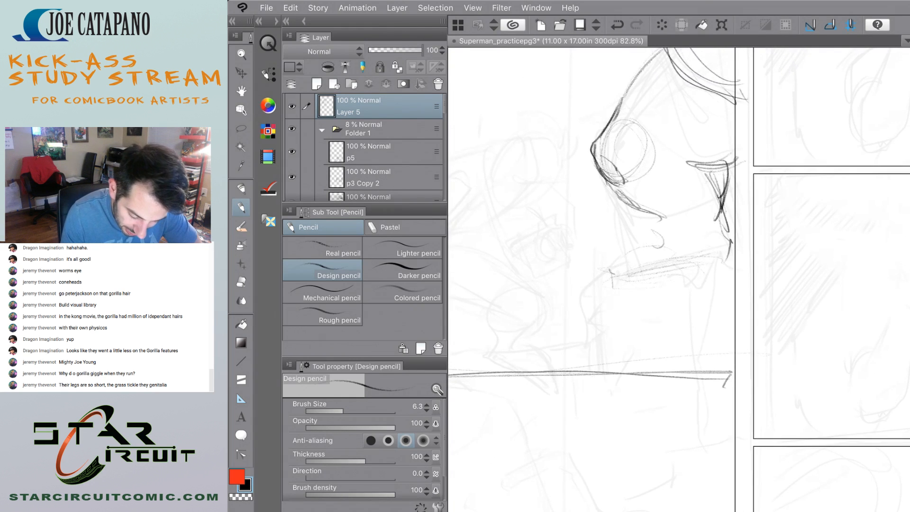
drag(642, 216, 648, 221)
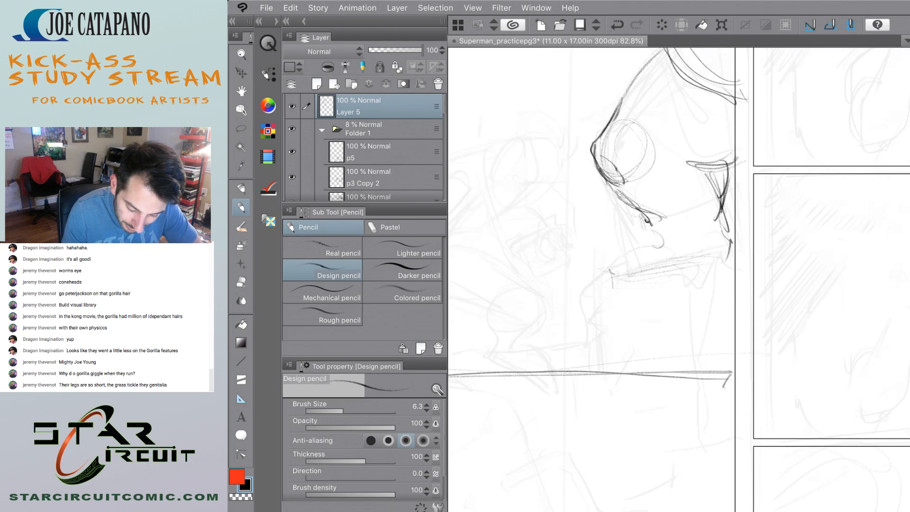
drag(726, 179, 723, 236)
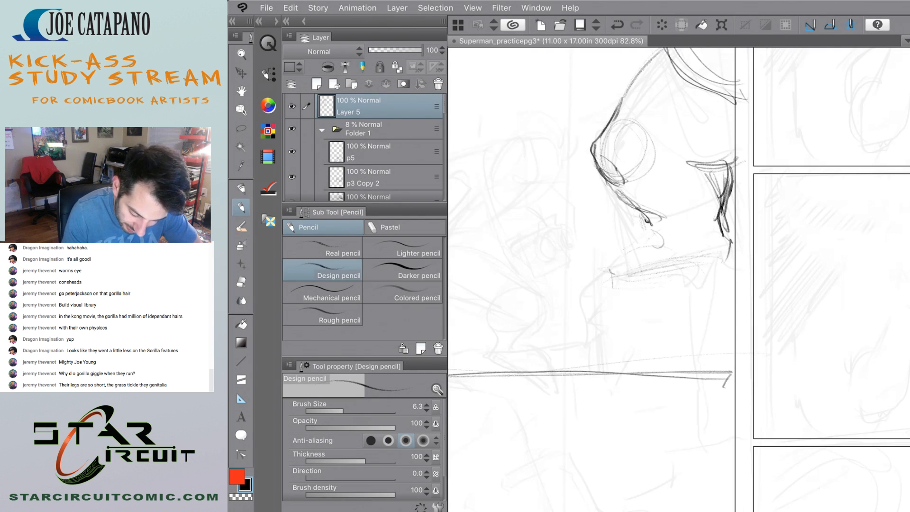
Pencil the top of the gorilla's foot from the ankle and shape the heel side near the panel border.
scroll(572, 257, down, 5)
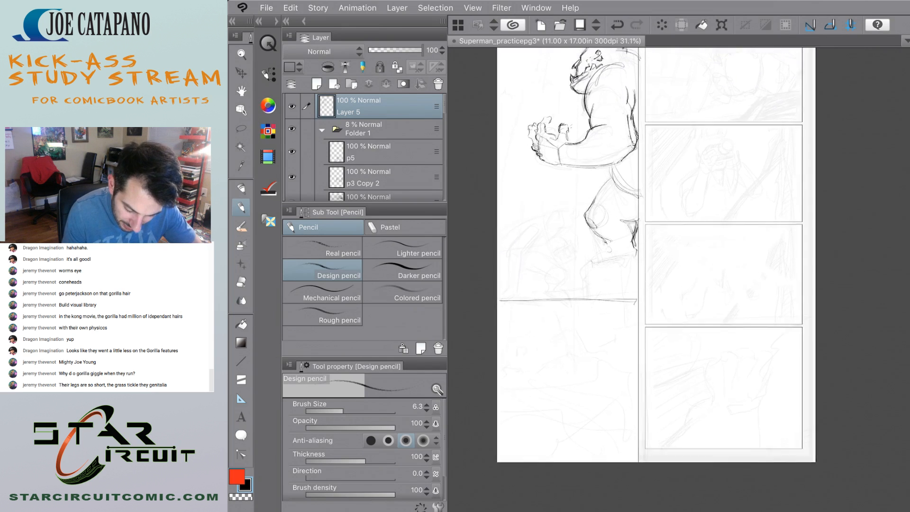
scroll(546, 142, up, 3)
scroll(561, 220, down, 1)
scroll(561, 220, up, 5)
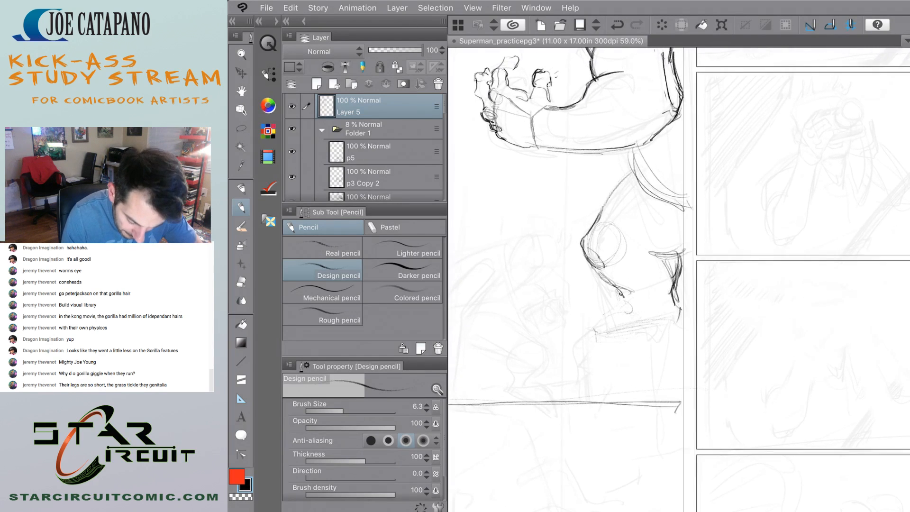
drag(650, 337, 634, 350)
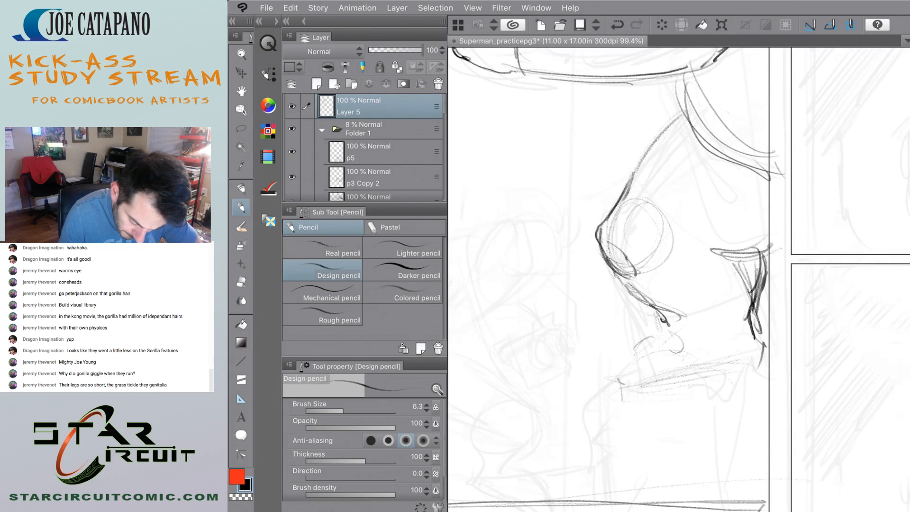
drag(673, 326, 640, 354)
drag(747, 328, 713, 361)
mouse_move(727, 346)
mouse_down()
mouse_move(709, 357)
mouse_move(745, 365)
mouse_up()
drag(743, 335, 759, 356)
Sketch the foot's underside and the spreading toe contours along the edge of the ledge.
mouse_move(749, 359)
mouse_down()
mouse_move(766, 345)
mouse_move(750, 318)
mouse_move(750, 335)
mouse_move(718, 341)
mouse_move(664, 375)
mouse_up()
mouse_move(667, 328)
mouse_down()
mouse_move(615, 366)
mouse_move(622, 379)
mouse_up()
mouse_move(647, 378)
mouse_down()
mouse_move(664, 375)
mouse_move(658, 388)
mouse_move(655, 380)
mouse_up()
drag(679, 341, 657, 370)
mouse_move(699, 351)
mouse_down()
mouse_move(682, 376)
mouse_move(626, 375)
mouse_move(641, 377)
mouse_up()
mouse_move(658, 344)
mouse_down()
mouse_move(630, 361)
mouse_move(657, 345)
mouse_up()
Draw the foot's middle toe curling down over the ledge with a rounded tip and knuckle lines.
mouse_move(686, 372)
mouse_down()
mouse_move(686, 399)
mouse_move(666, 404)
mouse_move(685, 395)
mouse_move(670, 415)
mouse_move(682, 417)
mouse_up()
mouse_move(687, 398)
mouse_down()
mouse_move(683, 414)
mouse_move(687, 398)
mouse_up()
drag(662, 397, 658, 412)
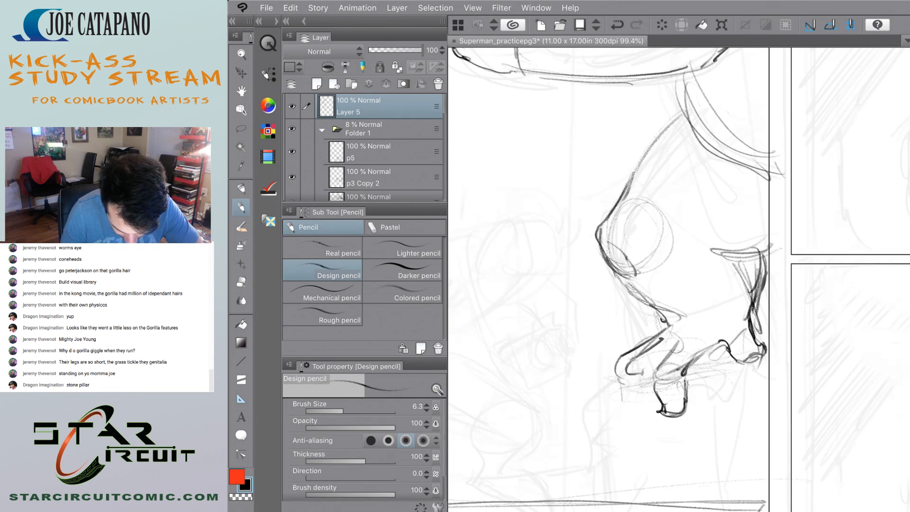
mouse_move(656, 380)
mouse_down()
mouse_move(659, 394)
mouse_move(659, 383)
mouse_move(681, 372)
mouse_move(678, 398)
mouse_move(665, 406)
mouse_move(674, 419)
mouse_up()
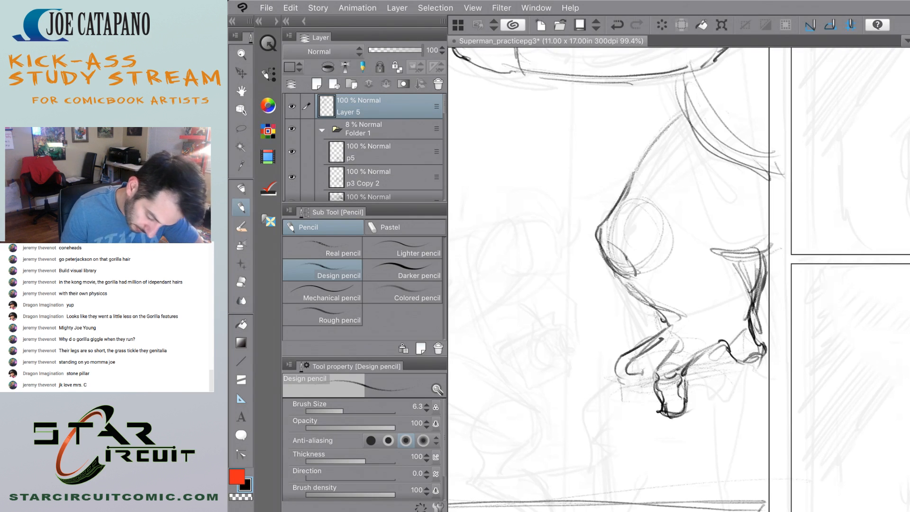
Draw the rounded toe below the heel side of the foot, next to the panel border.
mouse_move(766, 354)
mouse_down()
mouse_move(768, 379)
mouse_move(754, 392)
mouse_up()
mouse_move(736, 362)
mouse_down()
mouse_move(749, 394)
mouse_move(769, 387)
mouse_move(764, 393)
mouse_up()
drag(767, 360, 769, 383)
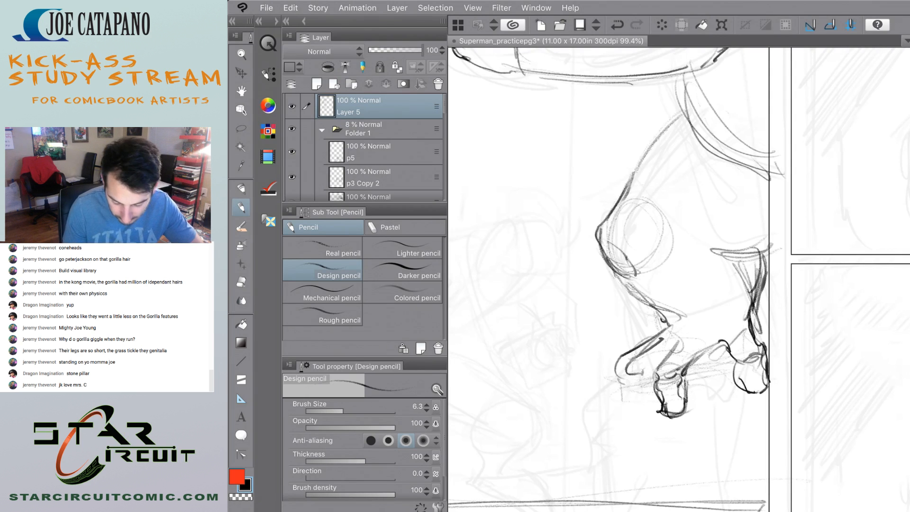
Add the remaining front toes gripping down over the ledge beside the middle toe.
scroll(605, 321, down, 5)
scroll(592, 335, up, 5)
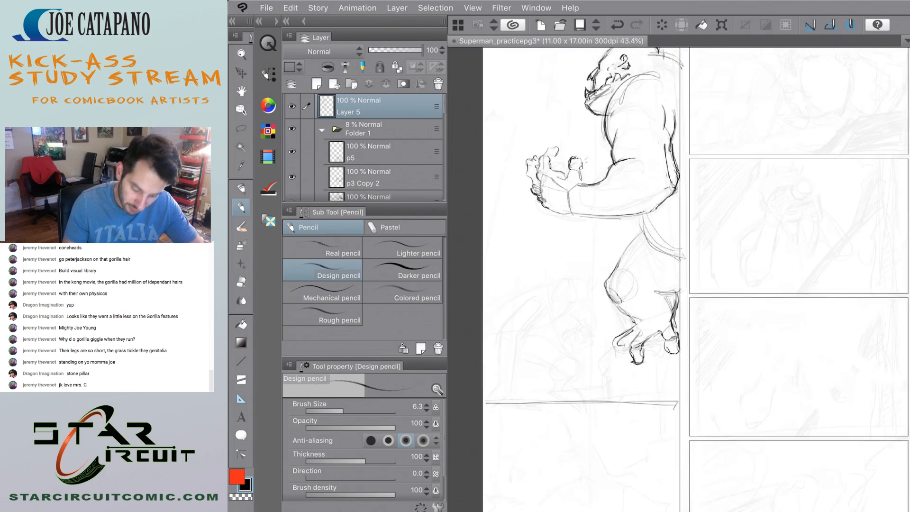
scroll(612, 395, up, 1)
mouse_move(656, 352)
mouse_down()
mouse_move(654, 369)
mouse_move(676, 390)
mouse_move(650, 394)
mouse_move(680, 398)
mouse_move(684, 378)
mouse_move(671, 405)
mouse_up()
drag(650, 394, 660, 408)
mouse_move(643, 349)
mouse_down()
mouse_move(628, 388)
mouse_move(648, 394)
mouse_move(654, 384)
mouse_move(636, 362)
mouse_up()
scroll(608, 315, down, 7)
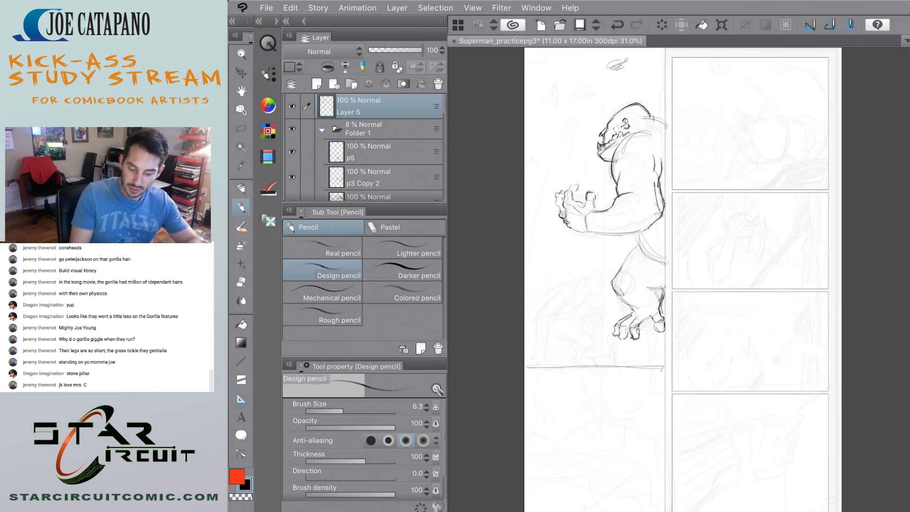
Darken the gorilla's knee and the front contour of the shin down to the ankle.
scroll(612, 297, up, 5)
mouse_move(619, 240)
mouse_down()
mouse_move(615, 269)
mouse_move(623, 273)
mouse_up()
mouse_move(622, 240)
mouse_down()
mouse_move(614, 253)
mouse_move(624, 272)
mouse_move(670, 330)
mouse_up()
drag(637, 293, 670, 334)
drag(630, 258, 614, 285)
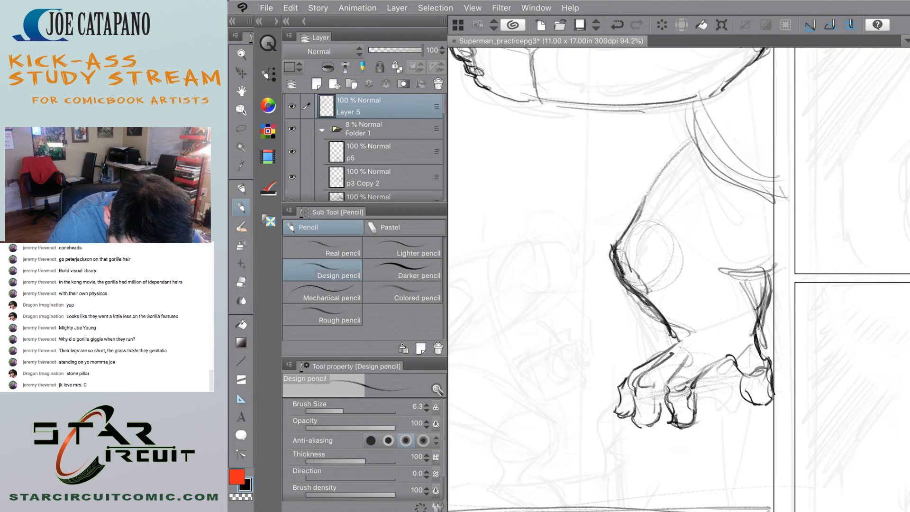
Redraw the crease behind the knee out to the panel border and clean up the calf contour with the Hard eraser.
drag(745, 261, 755, 333)
key(ctrl+z)
mouse_move(759, 280)
mouse_down()
mouse_move(759, 349)
mouse_move(781, 260)
mouse_move(757, 274)
mouse_up()
mouse_move(780, 258)
mouse_down()
mouse_move(754, 274)
mouse_move(768, 307)
mouse_move(760, 329)
mouse_up()
key(e)
drag(761, 279, 764, 351)
drag(762, 297, 783, 268)
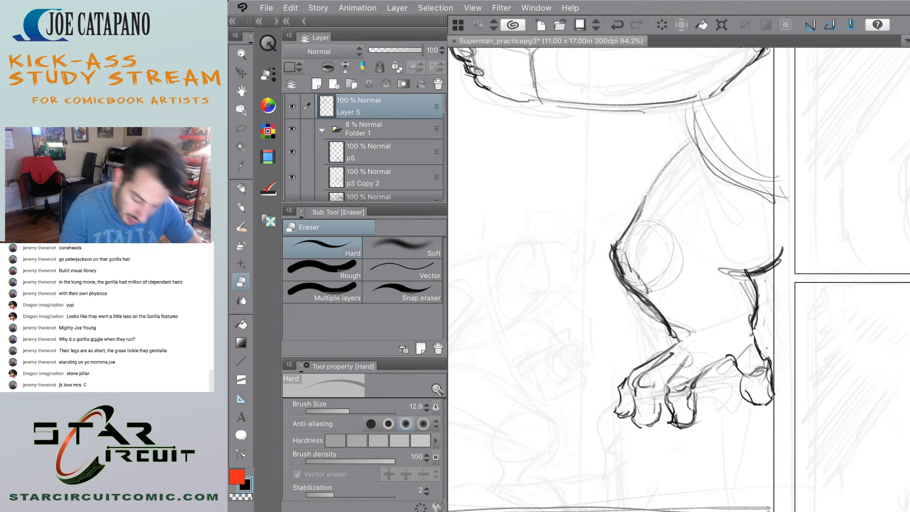
Pencil the hem-like fur line across the ankle and thicken the shin and lower calf contours.
key(ctrl+0)
scroll(594, 268, up, 5)
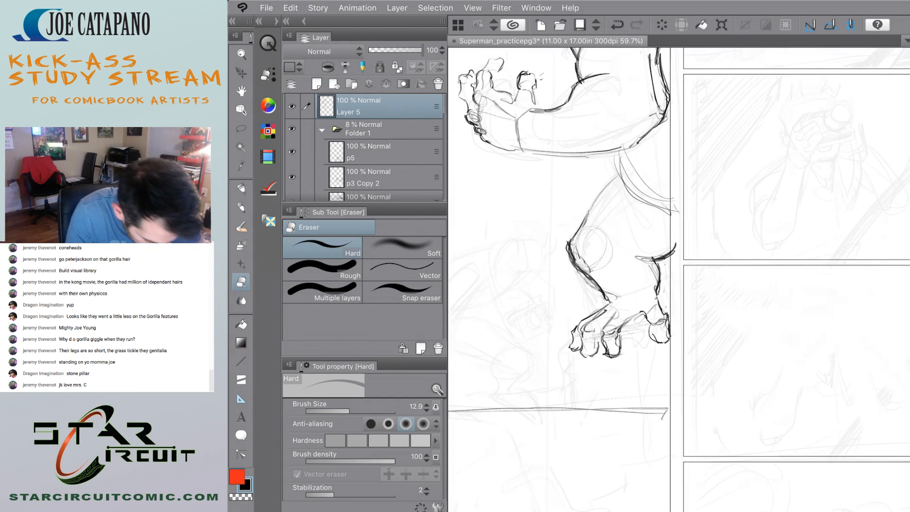
key(p)
mouse_move(605, 302)
mouse_down()
mouse_move(651, 295)
mouse_move(621, 308)
mouse_move(657, 298)
mouse_move(648, 298)
mouse_up()
drag(605, 300, 659, 291)
drag(657, 291, 660, 302)
drag(592, 279, 603, 298)
drag(570, 260, 580, 278)
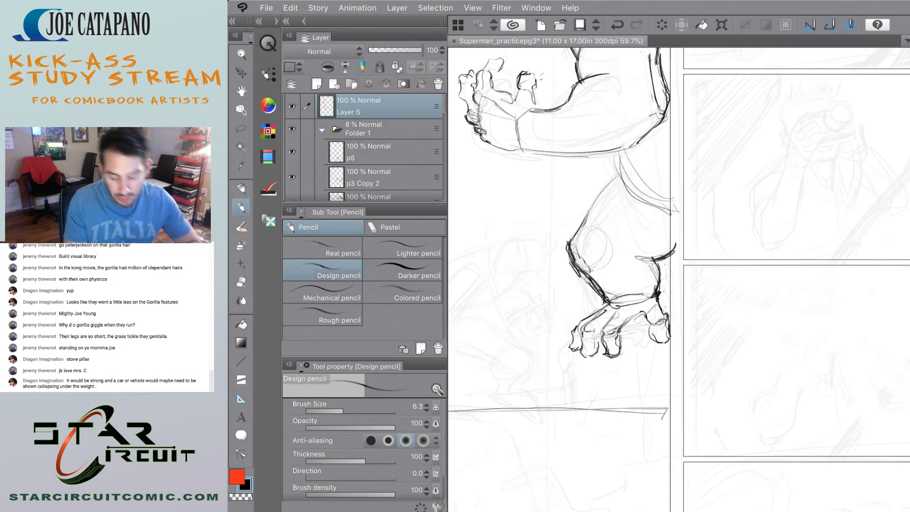
Trim the outer edge of the thick knee and shin line with the Hard eraser.
scroll(550, 315, down, 6)
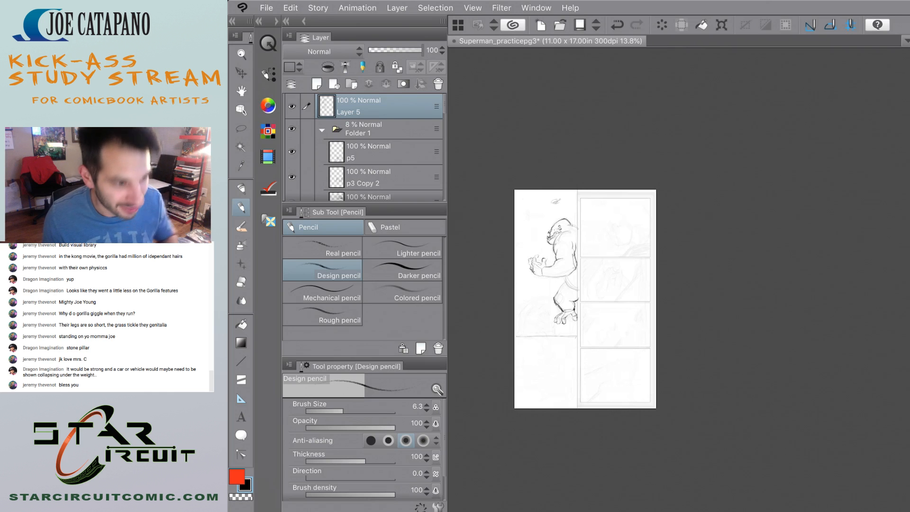
scroll(549, 323, up, 10)
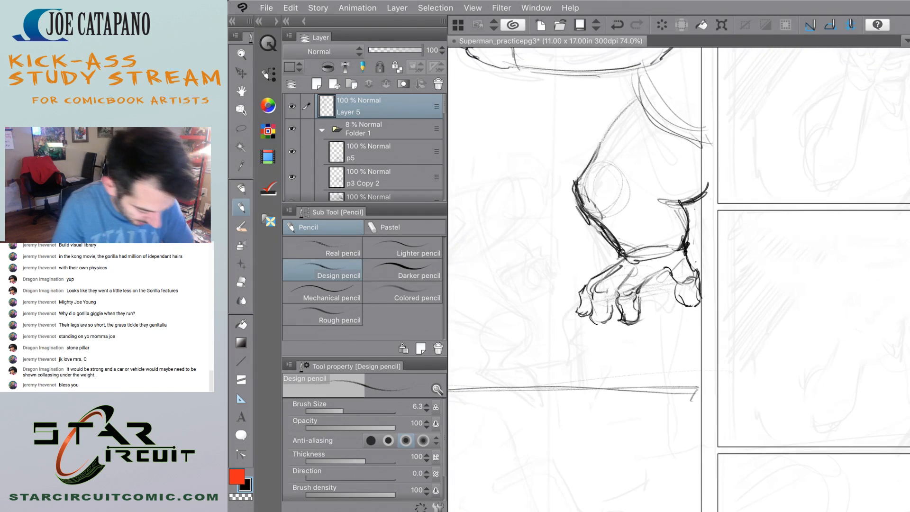
key(e)
drag(567, 183, 614, 251)
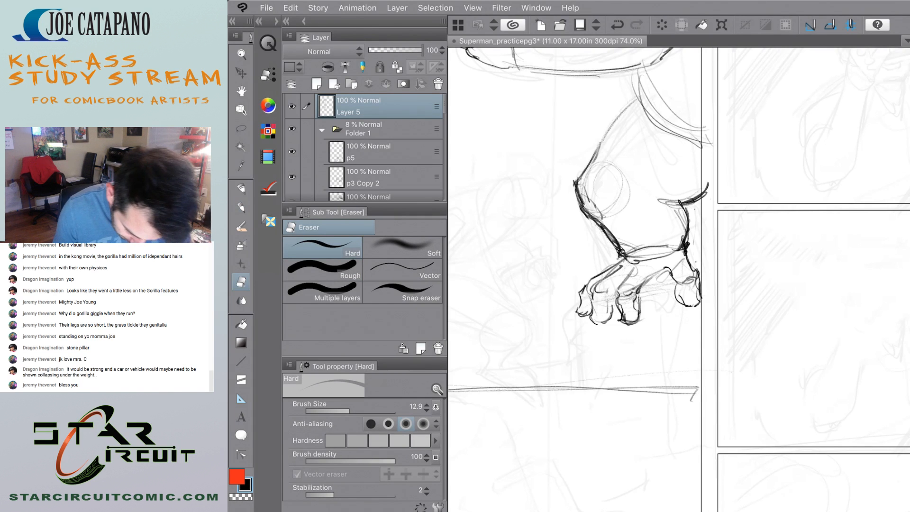
scroll(575, 190, down, 5)
scroll(559, 227, up, 4)
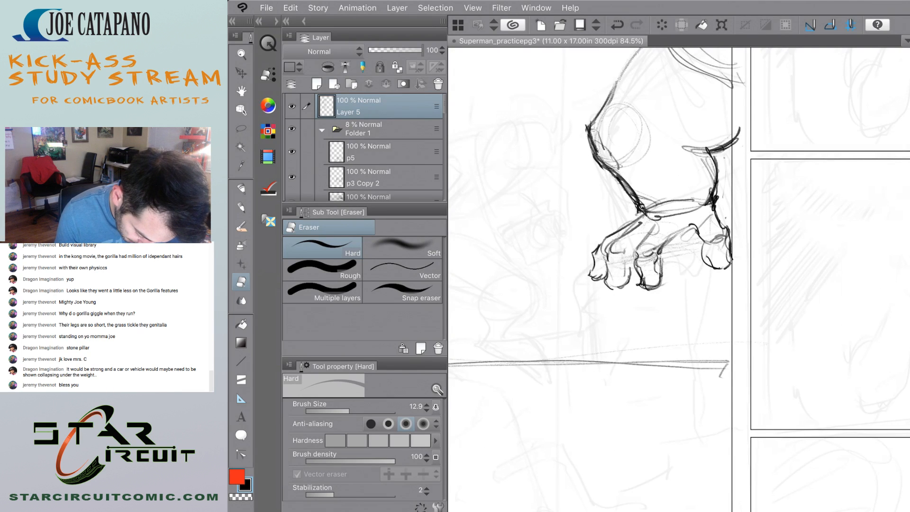
scroll(598, 267, down, 8)
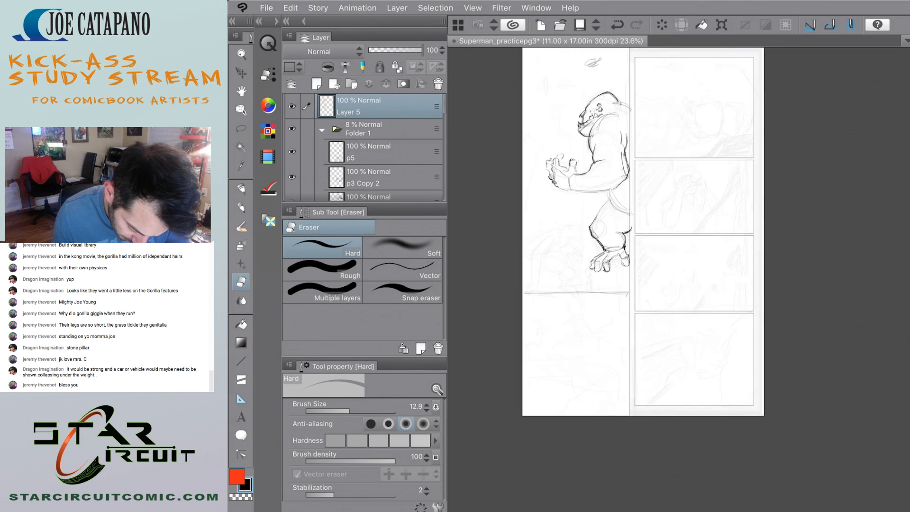
scroll(581, 233, up, 6)
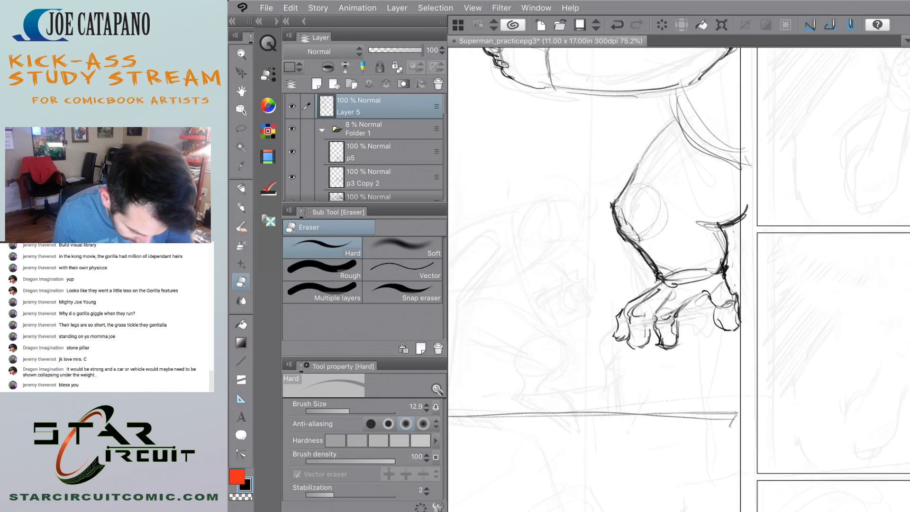
drag(676, 325, 662, 345)
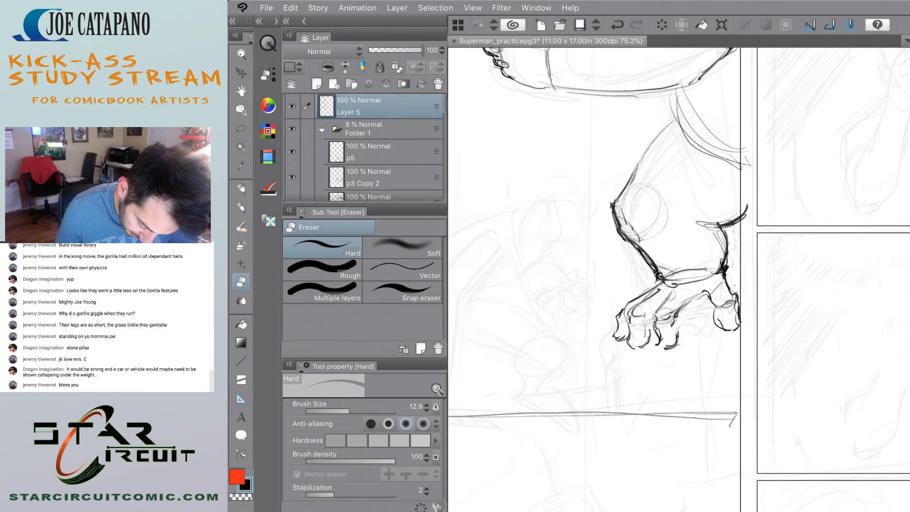
key(ctrl+z)
drag(648, 291, 619, 314)
key(ctrl+z)
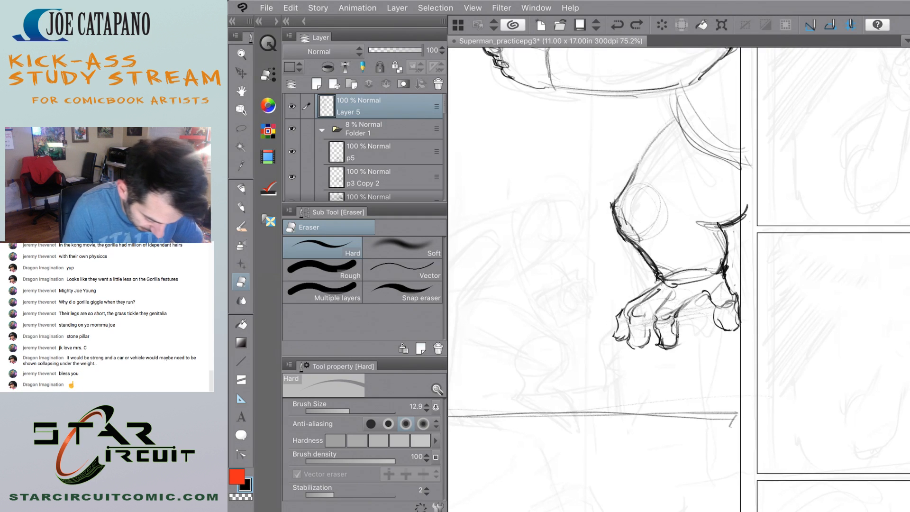
Fade the foot lines with the Soft eraser, then pencil a round knuckle and a blunt, squared toe beneath the back of the ankle.
click(402, 246)
mouse_move(704, 349)
mouse_down()
mouse_move(668, 339)
mouse_move(664, 294)
mouse_move(690, 305)
mouse_move(608, 341)
mouse_move(630, 329)
mouse_up()
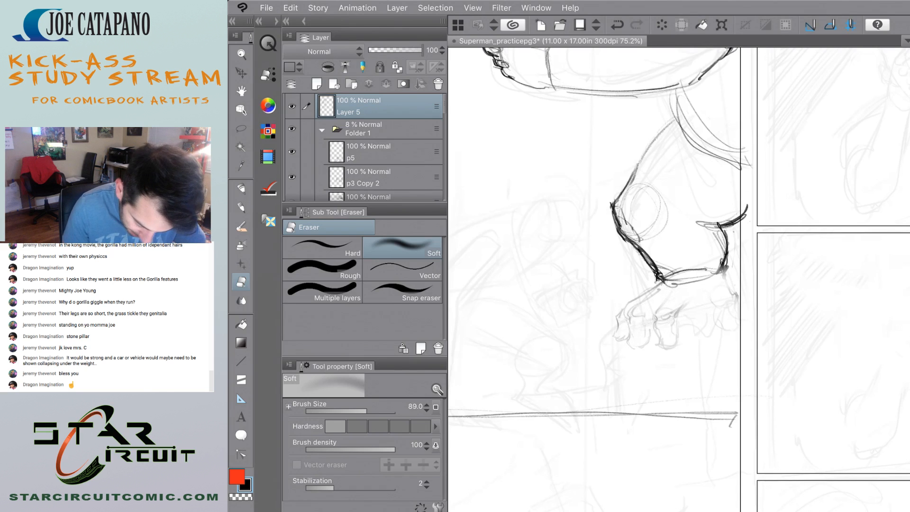
key(p)
mouse_move(710, 283)
mouse_down()
mouse_move(710, 299)
mouse_move(679, 294)
mouse_move(707, 306)
mouse_move(685, 311)
mouse_move(704, 318)
mouse_up()
drag(688, 324, 683, 327)
drag(687, 327, 706, 334)
mouse_move(687, 318)
mouse_down()
mouse_move(685, 334)
mouse_move(706, 327)
mouse_move(699, 334)
mouse_move(701, 310)
mouse_up()
mouse_move(685, 314)
mouse_down()
mouse_move(707, 307)
mouse_move(704, 339)
mouse_move(688, 333)
mouse_up()
mouse_move(686, 332)
mouse_down()
mouse_move(683, 308)
mouse_move(696, 340)
mouse_up()
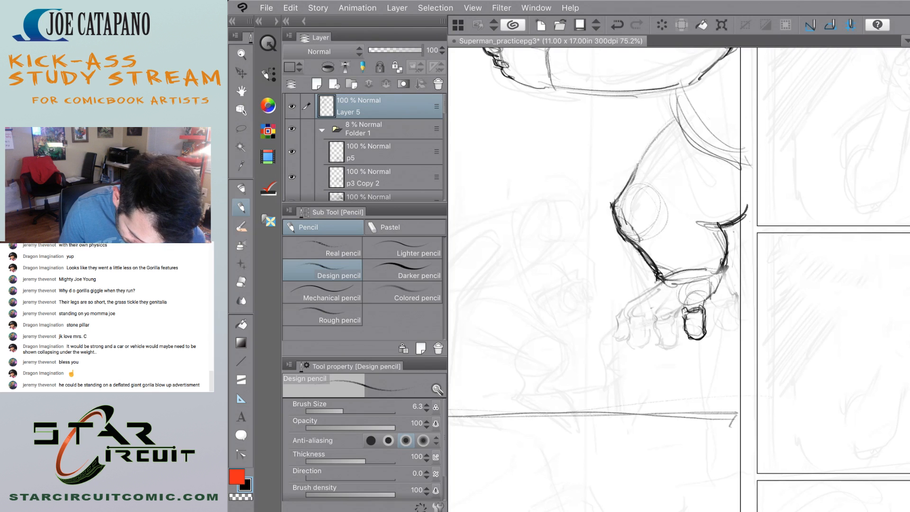
Pencil the two front toes, the top contour of the foot and the dark arch line between the toes.
mouse_move(666, 305)
mouse_down()
mouse_move(682, 299)
mouse_move(660, 314)
mouse_move(680, 303)
mouse_up()
mouse_move(678, 304)
mouse_down()
mouse_move(686, 301)
mouse_move(629, 320)
mouse_move(647, 330)
mouse_move(634, 329)
mouse_move(631, 342)
mouse_up()
mouse_move(629, 338)
mouse_down()
mouse_move(648, 340)
mouse_move(630, 337)
mouse_up()
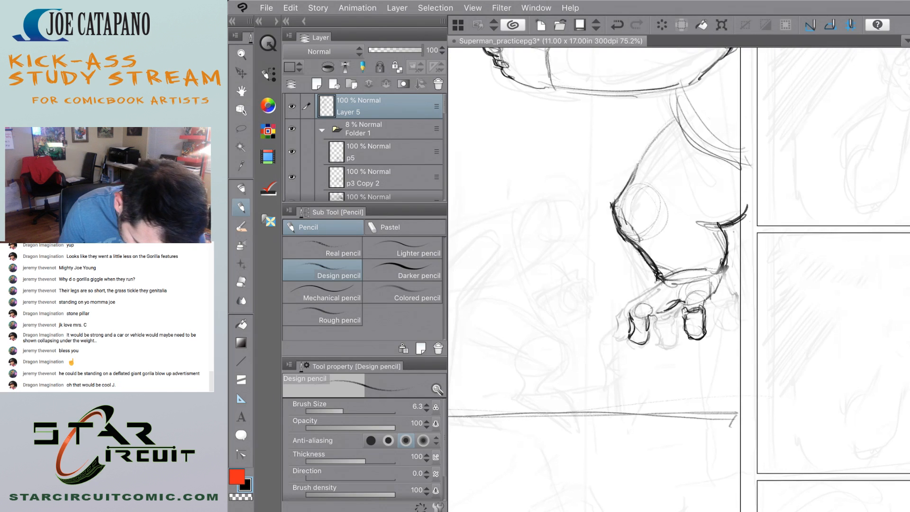
mouse_move(628, 303)
mouse_down()
mouse_move(614, 327)
mouse_move(627, 336)
mouse_up()
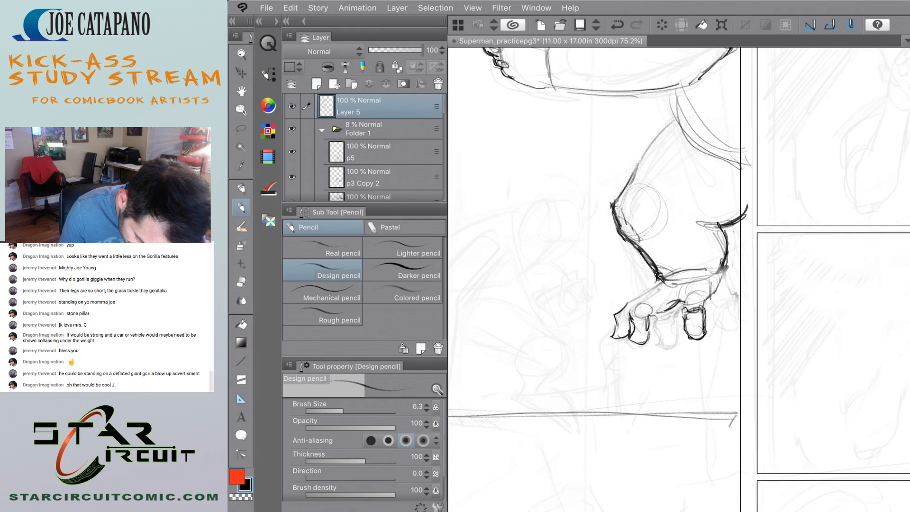
drag(679, 302, 661, 312)
mouse_move(663, 280)
mouse_down()
mouse_move(629, 302)
mouse_move(642, 302)
mouse_up()
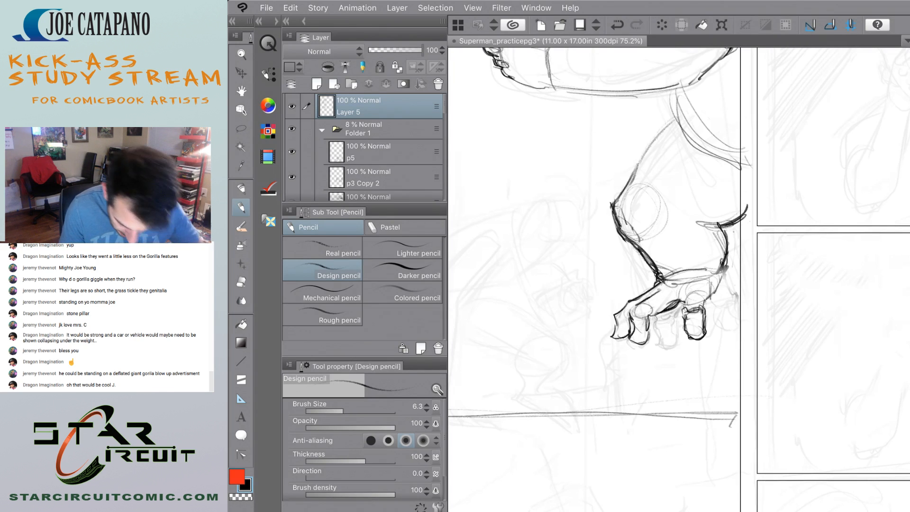
Pencil the rounded heel contour at the back of the ankle.
scroll(560, 297, down, 8)
scroll(583, 299, up, 9)
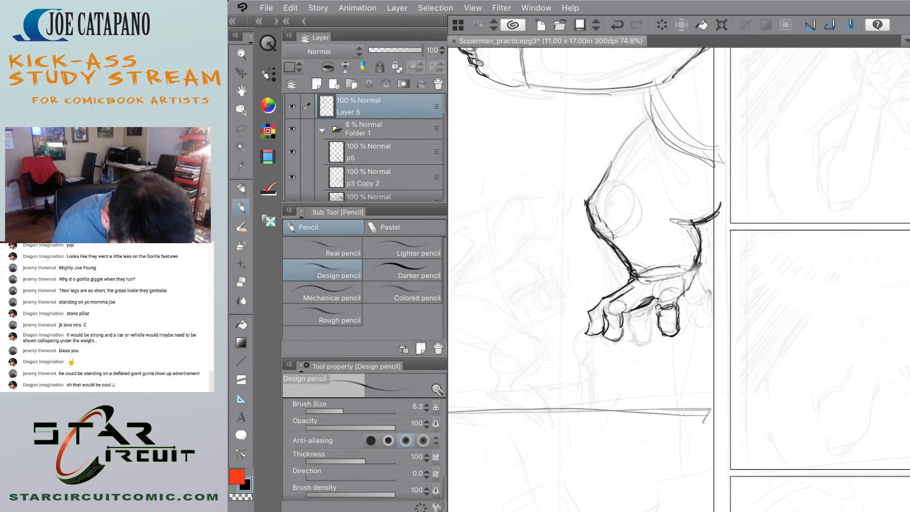
mouse_move(692, 304)
mouse_down()
mouse_move(720, 275)
mouse_move(692, 305)
mouse_up()
drag(720, 276, 714, 268)
mouse_move(714, 259)
mouse_down()
mouse_move(721, 267)
mouse_move(713, 261)
mouse_up()
drag(711, 228, 712, 249)
Fade the thick knee, shin and calf contours with the Soft eraser.
scroll(631, 303, down, 7)
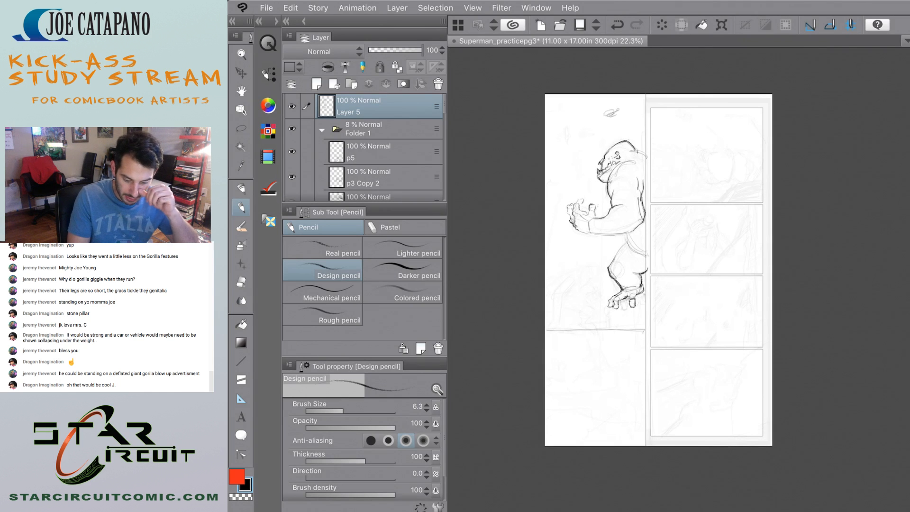
scroll(626, 303, up, 4)
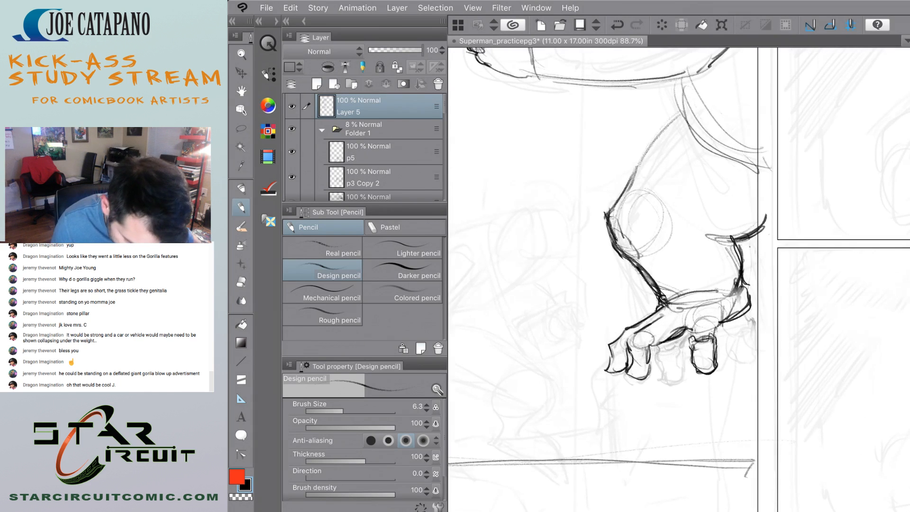
scroll(584, 199, up, 3)
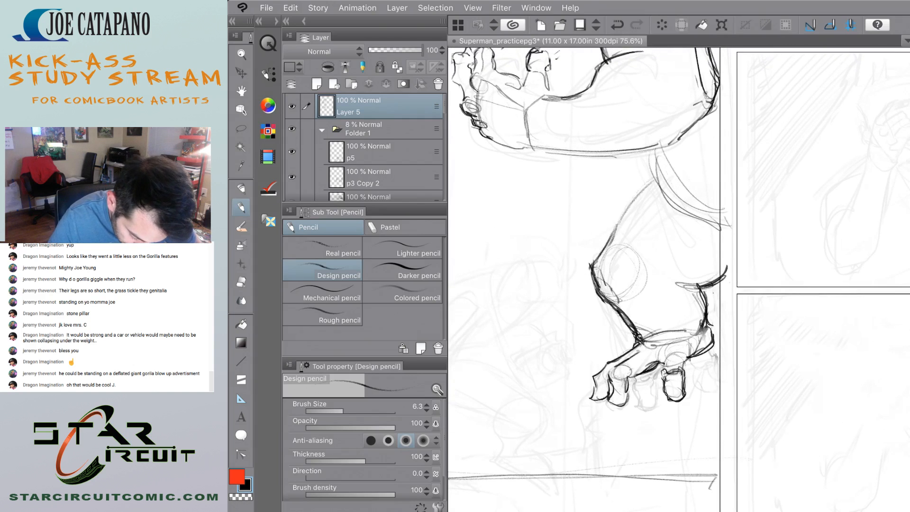
key(e)
mouse_move(599, 252)
mouse_down()
mouse_move(633, 334)
mouse_move(616, 298)
mouse_up()
drag(699, 290, 715, 305)
key(p)
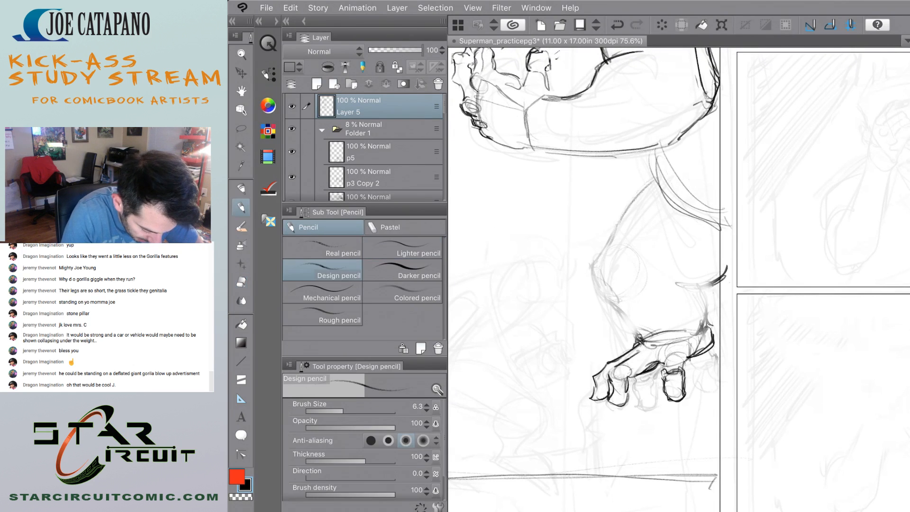
Redraw the front of the leg from the thigh around the knee and down the shin to the ankle with the Design pencil.
mouse_move(598, 236)
mouse_down()
mouse_move(586, 274)
mouse_move(599, 248)
mouse_move(598, 281)
mouse_move(641, 338)
mouse_up()
drag(610, 298, 637, 324)
mouse_move(581, 254)
mouse_down()
mouse_move(625, 195)
mouse_move(657, 173)
mouse_up()
mouse_move(646, 177)
mouse_down()
mouse_move(590, 245)
mouse_move(594, 279)
mouse_move(642, 332)
mouse_up()
drag(617, 211, 595, 284)
drag(728, 245, 701, 279)
drag(691, 275, 704, 328)
key(ctrl+z)
key(ctrl+z)
key(ctrl+z)
key(ctrl+z)
Pencil the crease behind the knee and the upper calf, then add jagged fur spikes along the back of the thigh.
drag(721, 271, 702, 299)
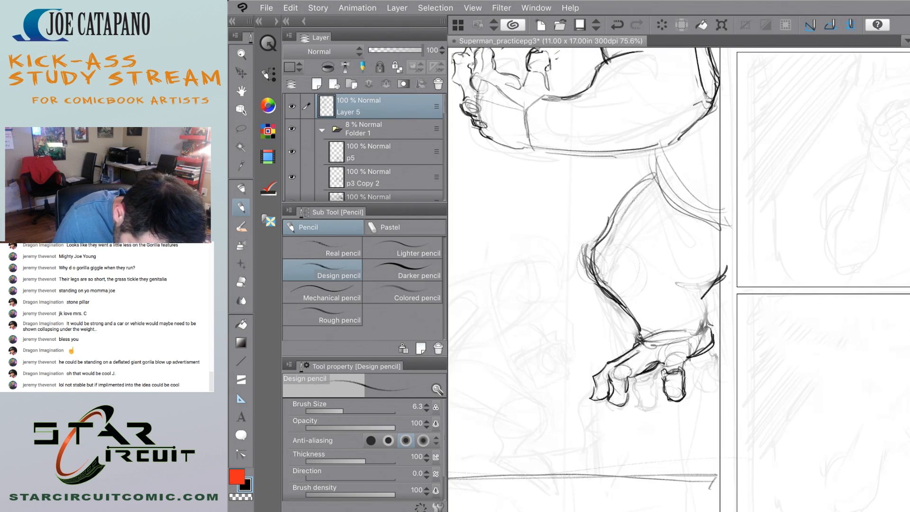
drag(733, 256, 691, 279)
drag(696, 285, 699, 322)
scroll(616, 290, down, 10)
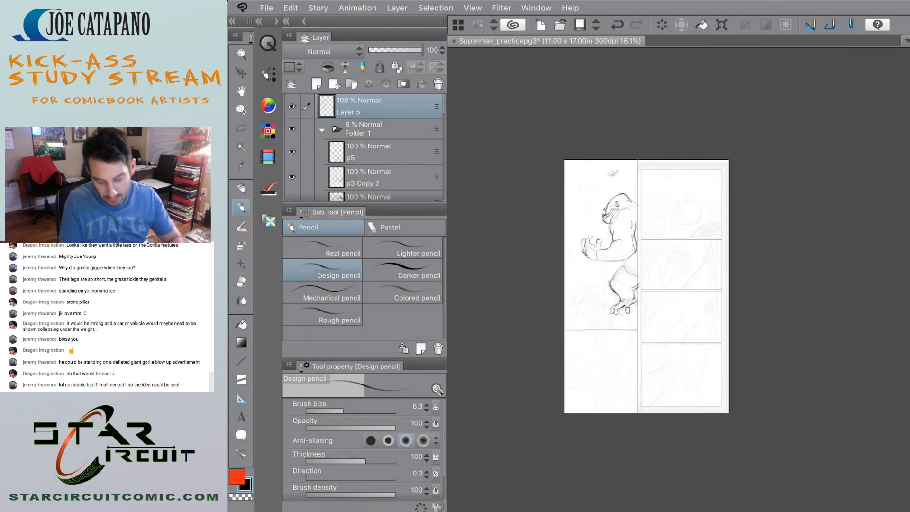
scroll(617, 249, up, 7)
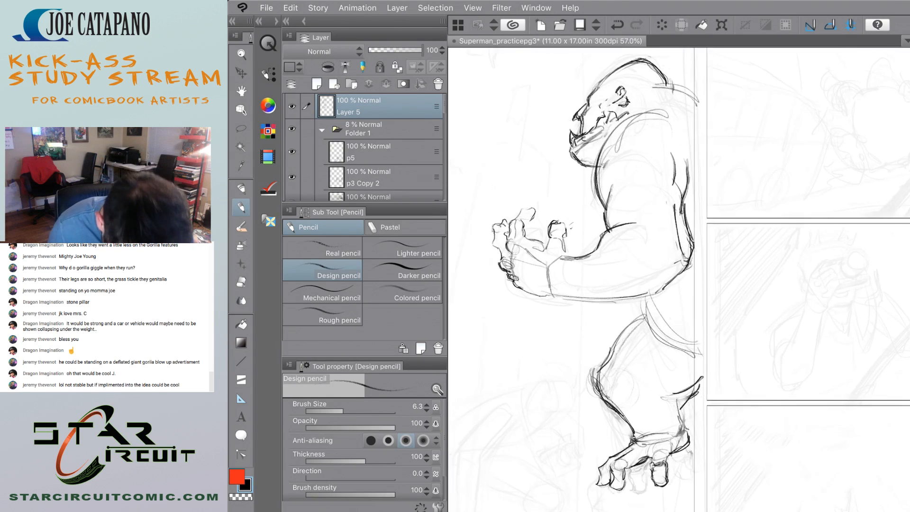
mouse_move(679, 353)
mouse_down()
mouse_move(706, 395)
mouse_move(699, 390)
mouse_up()
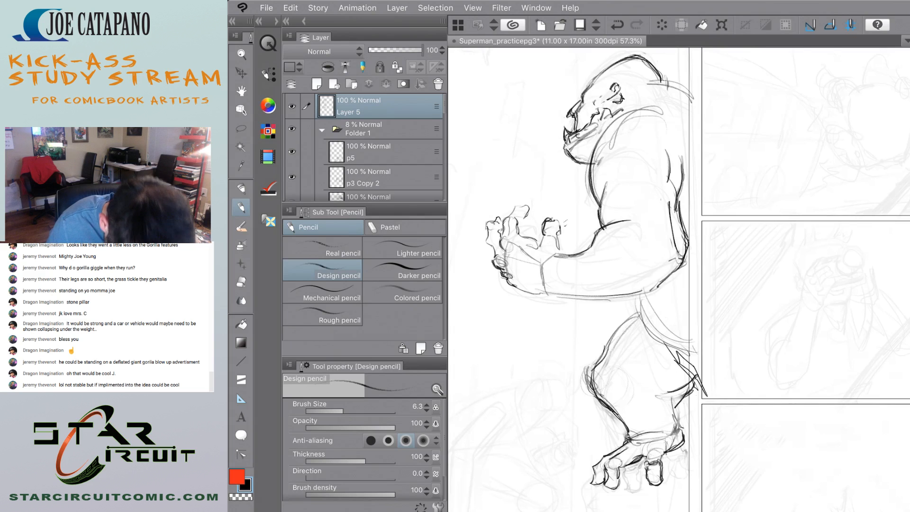
Darken the outline of the second toe from the front and pencil its small knuckle.
scroll(587, 236, up, 2)
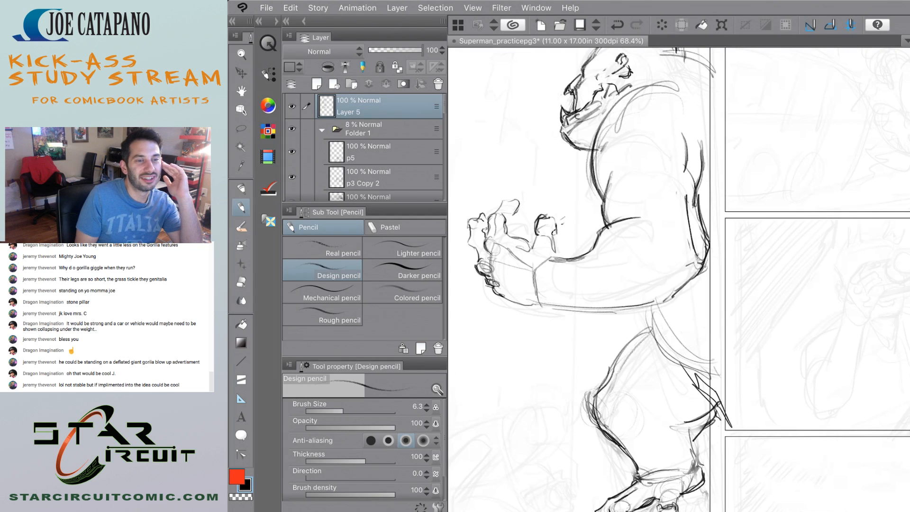
drag(652, 327, 661, 187)
scroll(630, 341, down, 3)
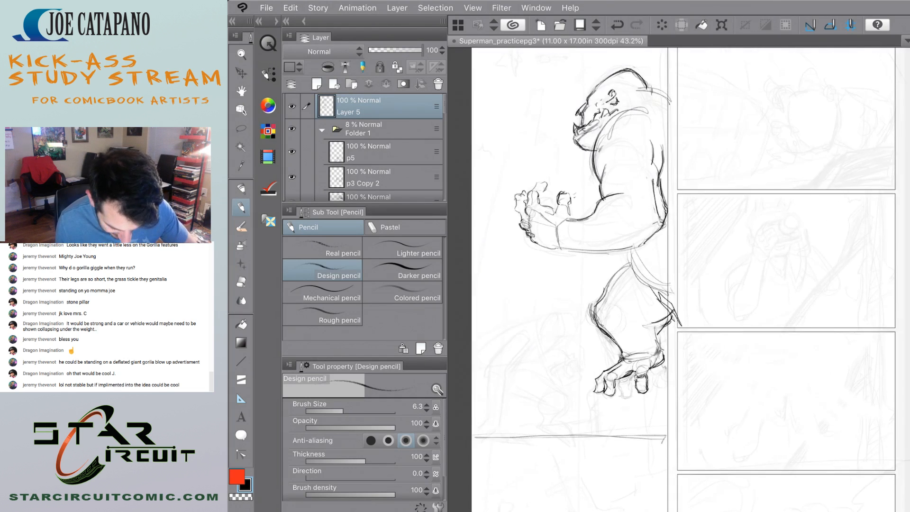
scroll(631, 341, up, 3)
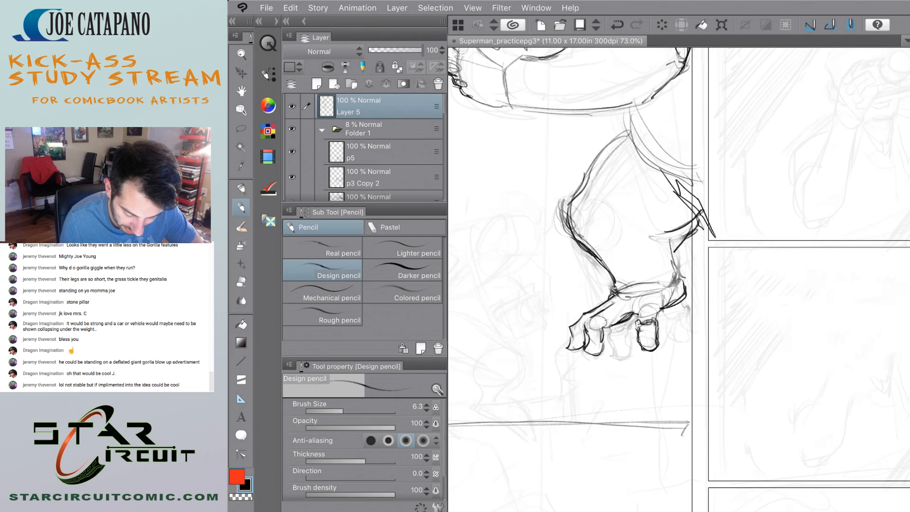
scroll(600, 474, up, 3)
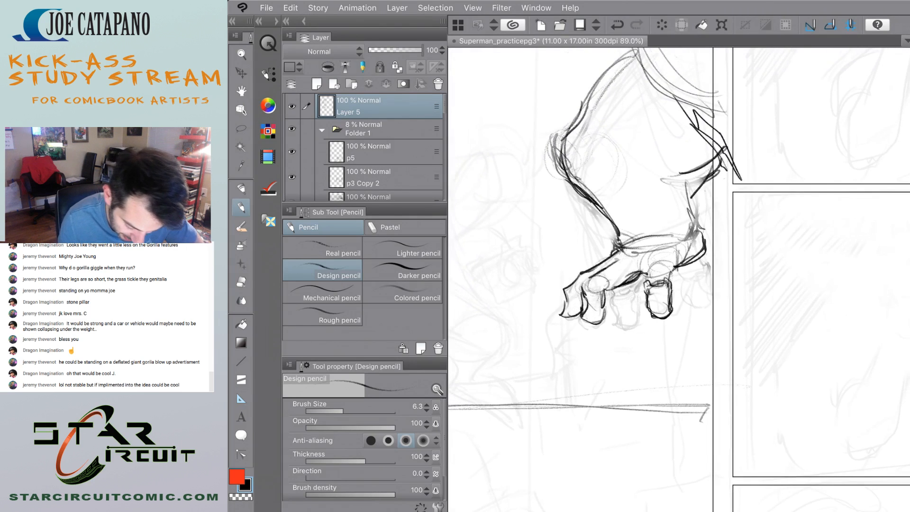
mouse_move(641, 274)
mouse_down()
mouse_move(620, 286)
mouse_move(600, 323)
mouse_up()
drag(583, 289, 601, 283)
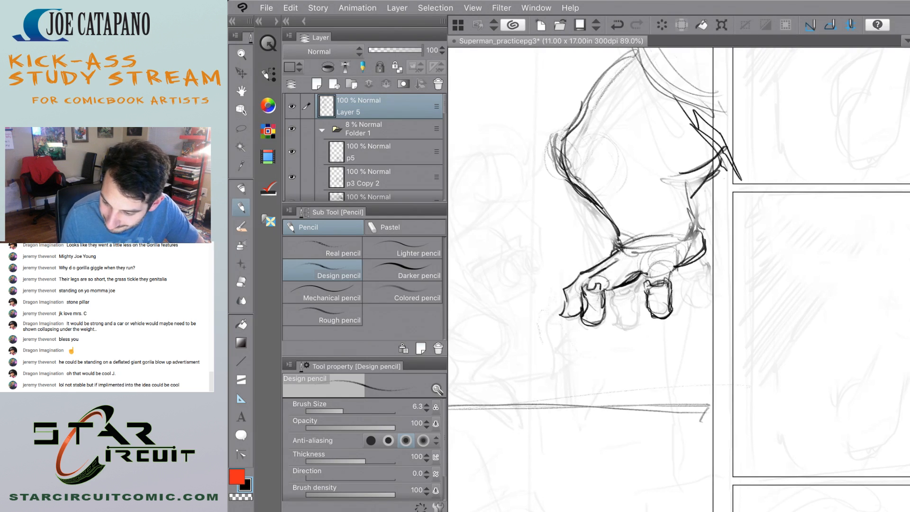
Sketch light strokes in front of the foot and short vertical guide strokes beneath the front toes.
drag(560, 251, 568, 269)
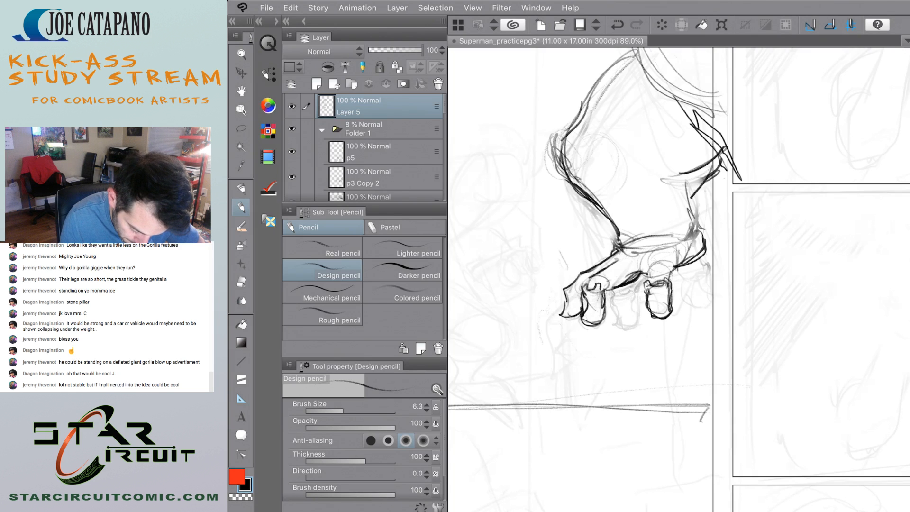
mouse_move(694, 283)
mouse_down()
mouse_move(689, 303)
mouse_move(696, 296)
mouse_up()
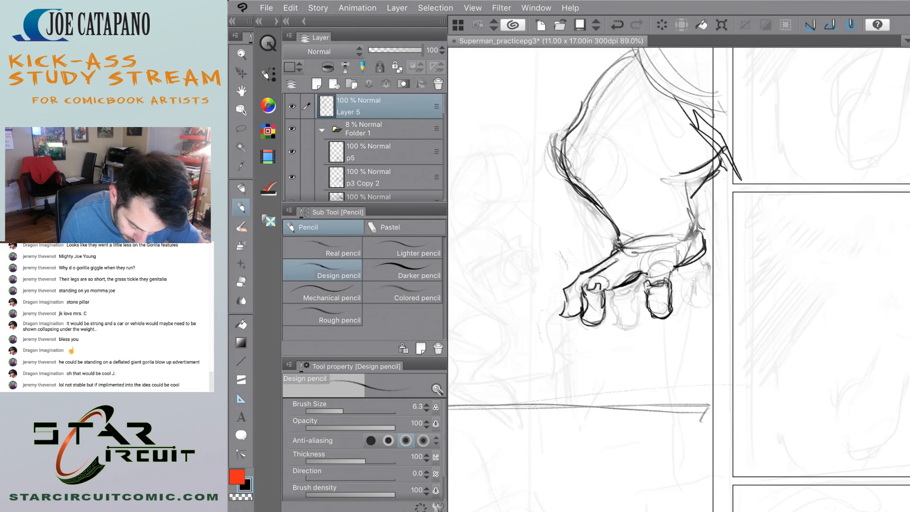
scroll(577, 312, down, 6)
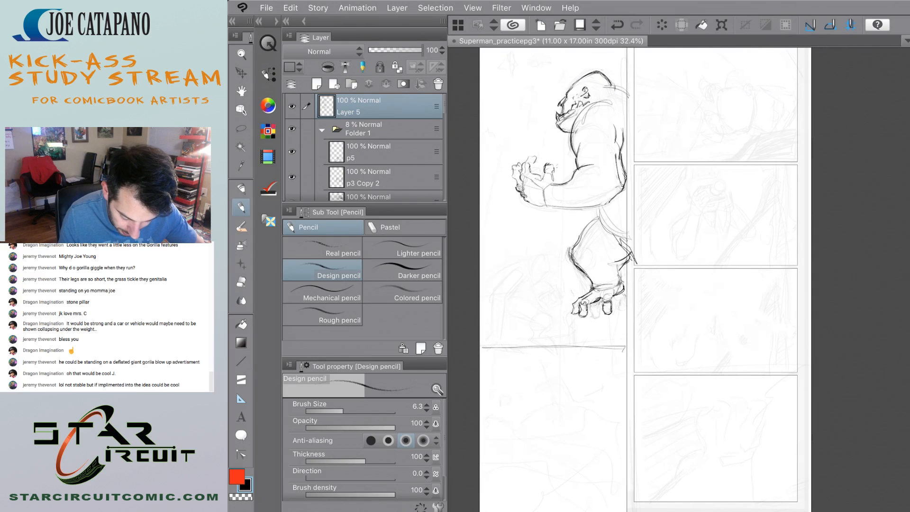
scroll(579, 327, up, 6)
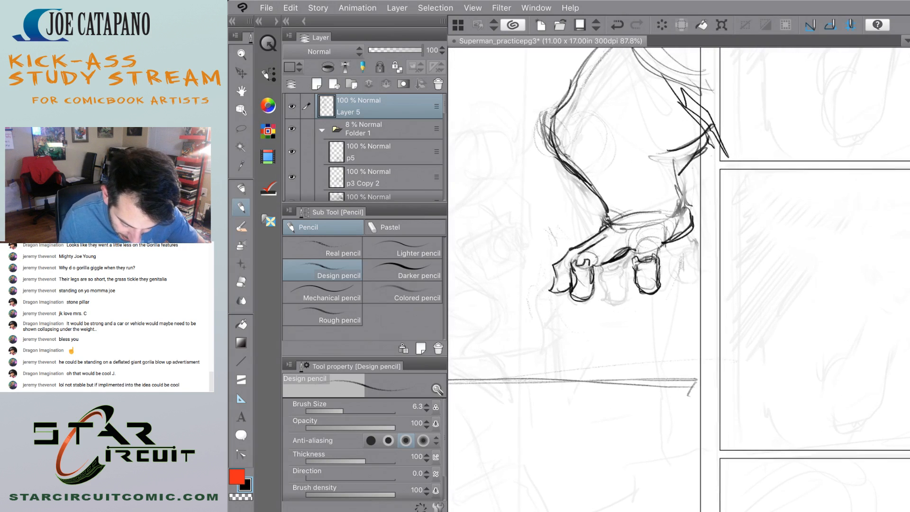
drag(572, 311, 573, 346)
mouse_move(567, 310)
mouse_down()
mouse_move(575, 369)
mouse_move(574, 345)
mouse_up()
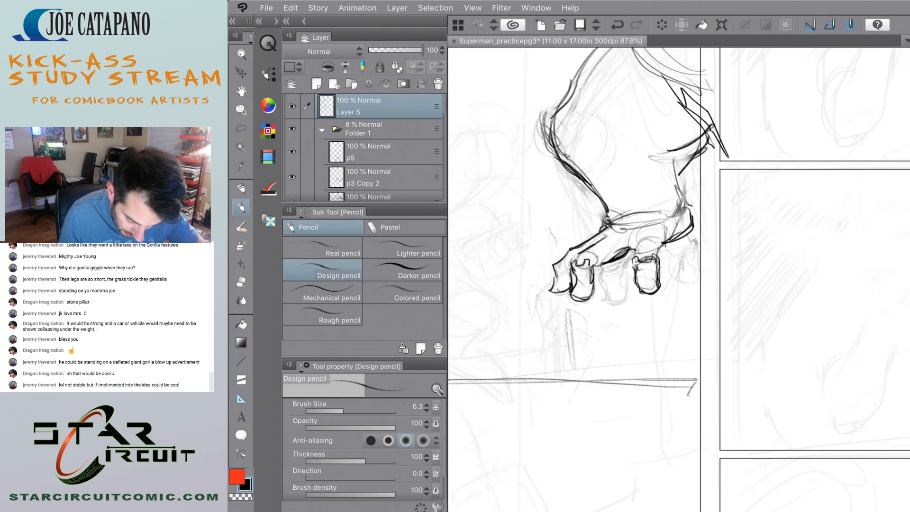
Sketch a crushed vehicle under the foot with slanted body lines, a long base line and a round wheel near the panel border.
scroll(569, 246, down, 4)
scroll(569, 246, up, 3)
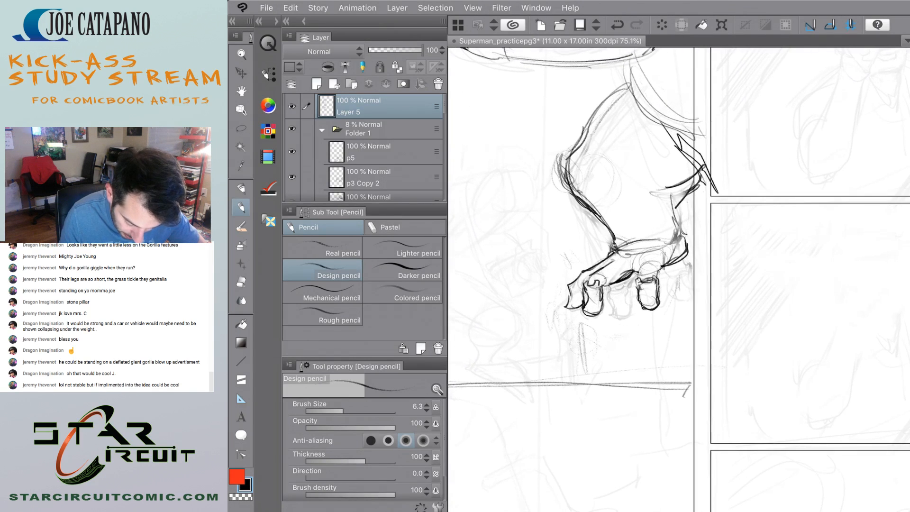
mouse_move(678, 282)
mouse_down()
mouse_move(604, 302)
mouse_move(537, 286)
mouse_move(568, 312)
mouse_move(680, 303)
mouse_move(661, 310)
mouse_up()
drag(561, 329, 607, 324)
drag(544, 309, 568, 328)
mouse_move(661, 327)
mouse_down()
mouse_move(576, 331)
mouse_move(632, 345)
mouse_up()
drag(532, 318, 546, 331)
mouse_move(670, 363)
mouse_down()
mouse_move(554, 355)
mouse_move(669, 368)
mouse_move(679, 356)
mouse_up()
mouse_move(664, 338)
mouse_down()
mouse_move(656, 356)
mouse_move(668, 340)
mouse_up()
drag(672, 368, 685, 358)
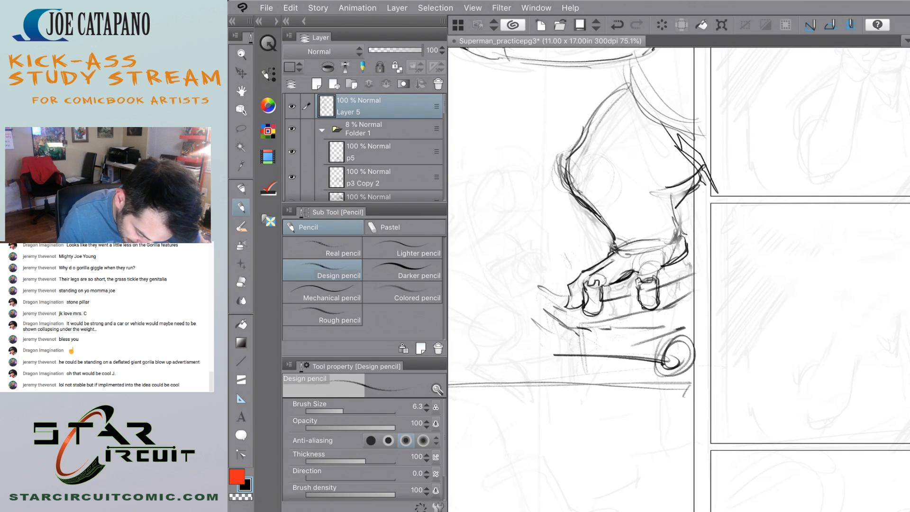
Pencil the crumpled front edge of the crushed vehicle and a small bent wheel at its front end.
mouse_move(558, 295)
mouse_down()
mouse_move(549, 353)
mouse_move(564, 284)
mouse_up()
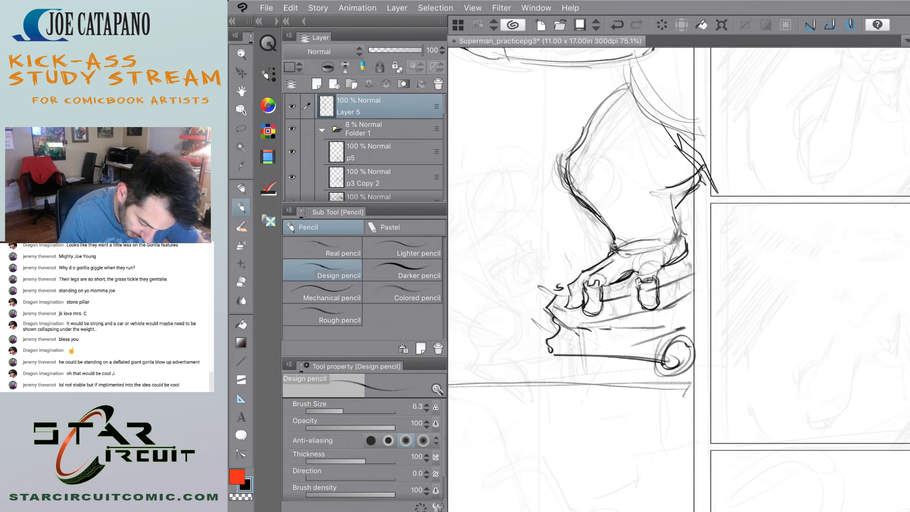
mouse_move(538, 346)
mouse_down()
mouse_move(536, 329)
mouse_move(522, 350)
mouse_move(539, 330)
mouse_move(526, 351)
mouse_move(549, 347)
mouse_move(540, 354)
mouse_up()
drag(539, 288, 545, 296)
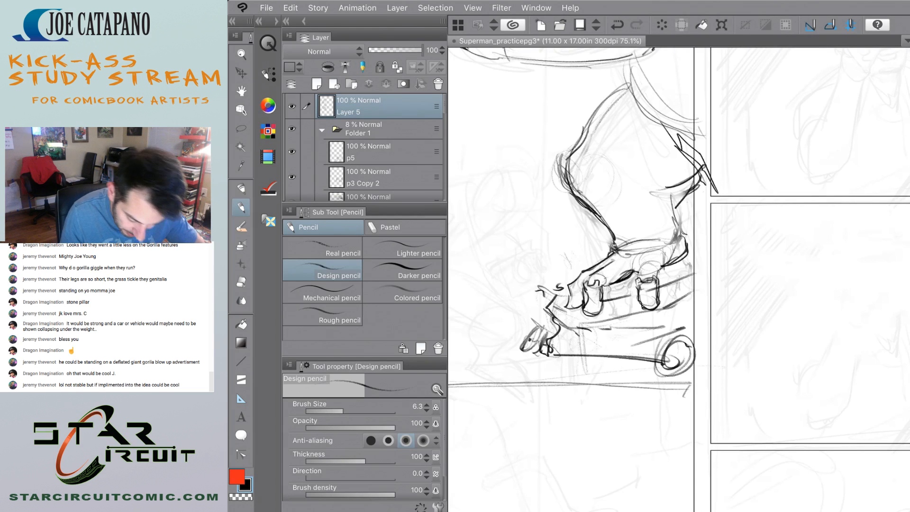
Add a jagged peak of crumpled metal in front of the foot and dark dent lines between the toes.
scroll(594, 274, down, 5)
scroll(588, 265, up, 5)
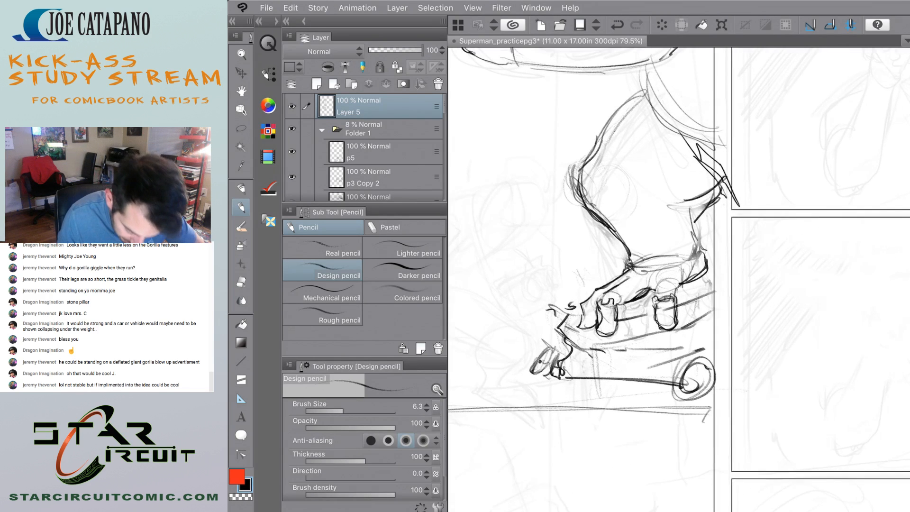
scroll(588, 265, up, 1)
drag(619, 328, 641, 321)
drag(630, 325, 652, 315)
drag(583, 308, 562, 322)
mouse_move(572, 304)
mouse_down()
mouse_move(563, 321)
mouse_move(574, 313)
mouse_move(644, 319)
mouse_move(714, 293)
mouse_up()
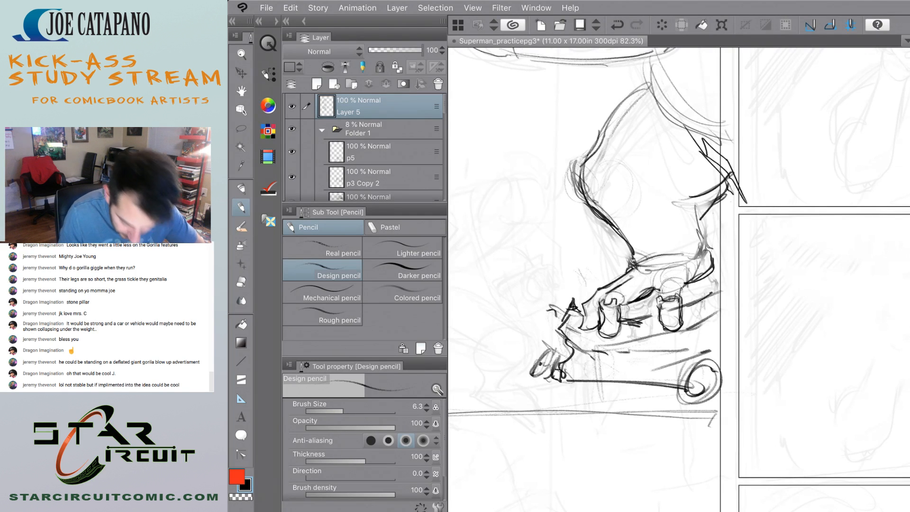
Examine the gorilla's leg and the crushed vehicle against the whole figure and page.
scroll(678, 280, down, 5)
scroll(678, 279, up, 3)
scroll(522, 332, down, 1)
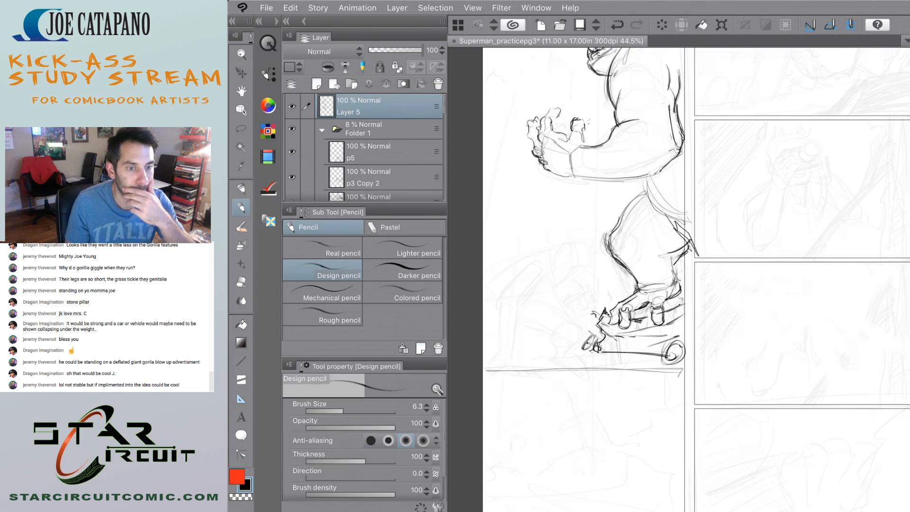
scroll(553, 292, down, 3)
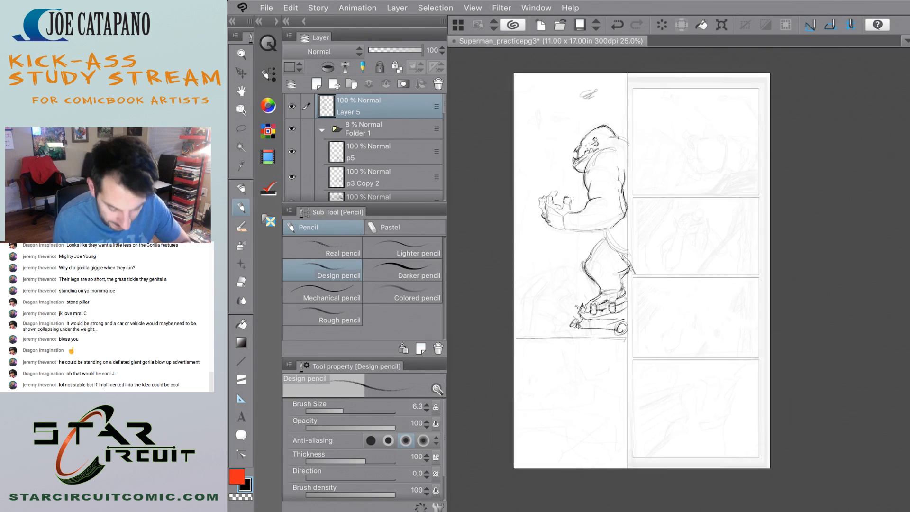
scroll(565, 237, up, 3)
scroll(581, 273, up, 1)
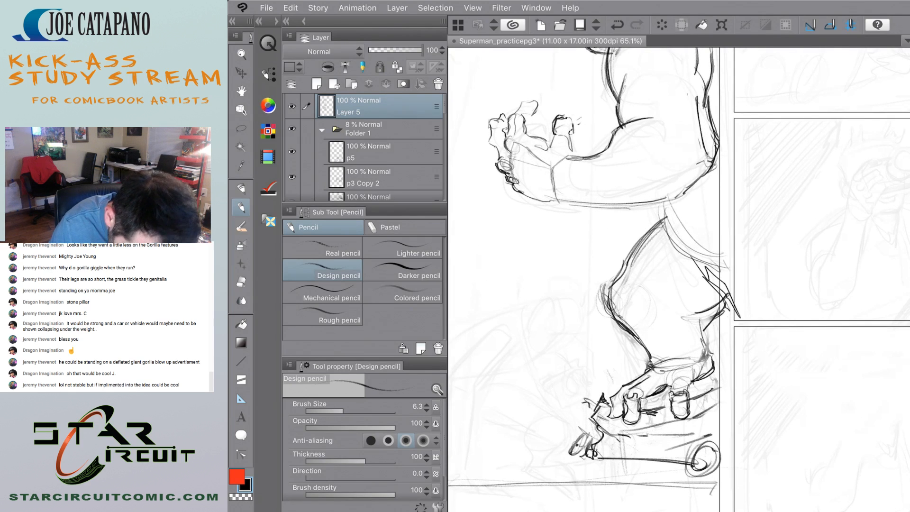
scroll(555, 280, down, 3)
scroll(564, 163, up, 2)
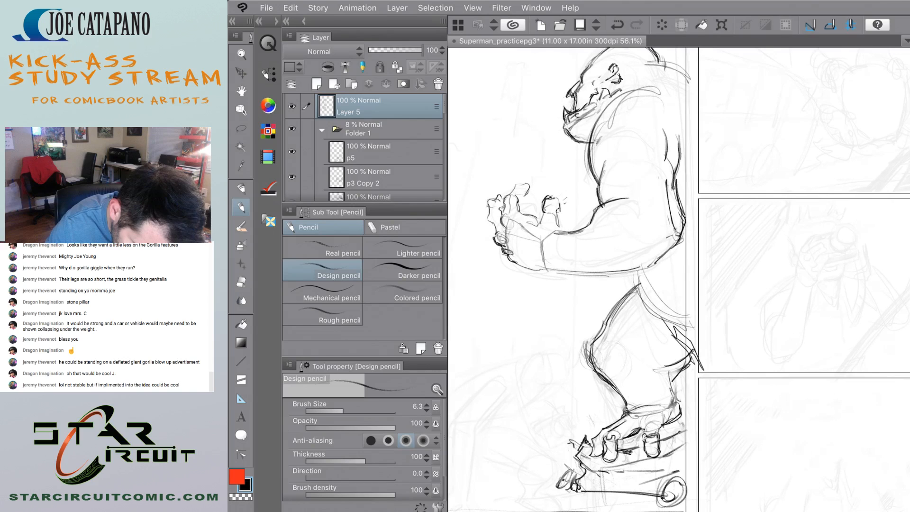
Darken the front contour of the thigh and knee with the Design pencil.
mouse_move(606, 322)
mouse_down()
mouse_move(594, 365)
mouse_move(613, 383)
mouse_move(595, 343)
mouse_move(604, 330)
mouse_up()
scroll(561, 319, down, 2)
scroll(559, 303, up, 2)
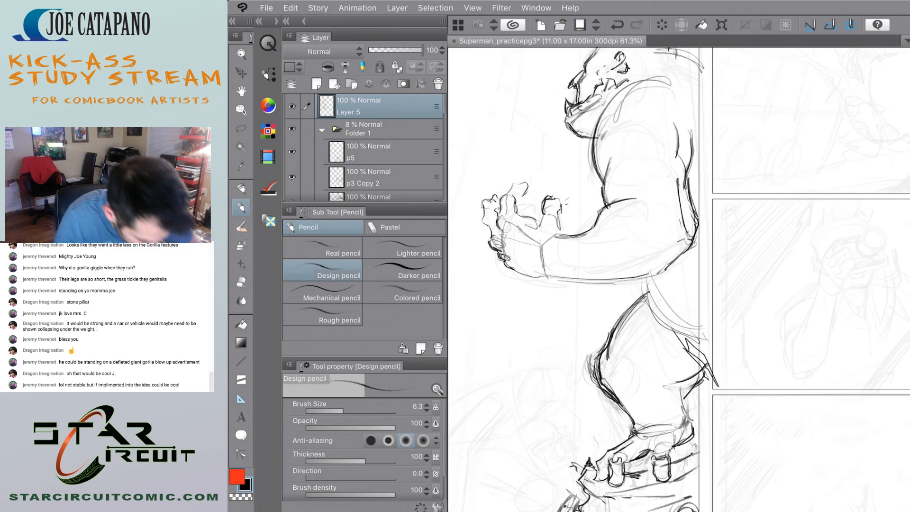
Fade the stray lines around the knee and the second toe with the Soft eraser.
key(e)
mouse_move(609, 325)
mouse_down()
mouse_move(588, 375)
mouse_move(585, 360)
mouse_move(586, 381)
mouse_move(605, 398)
mouse_up()
scroll(533, 341, down, 3)
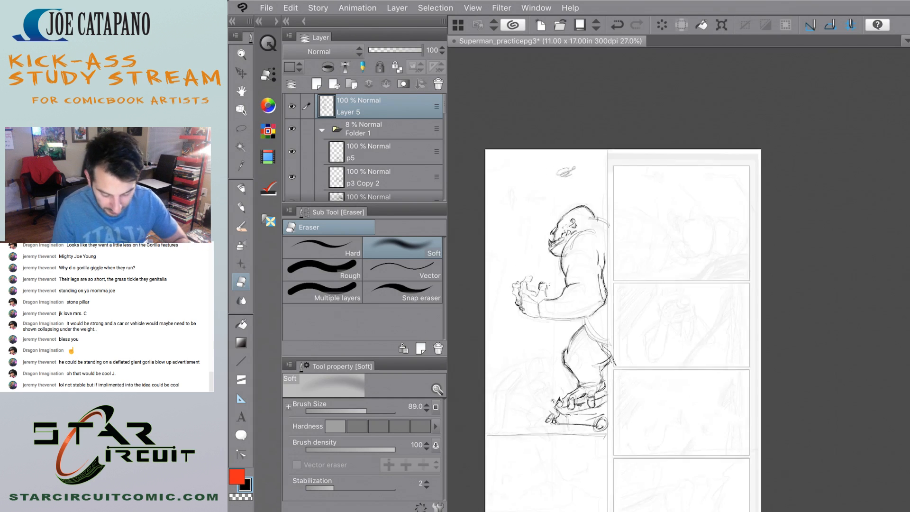
scroll(548, 304, up, 6)
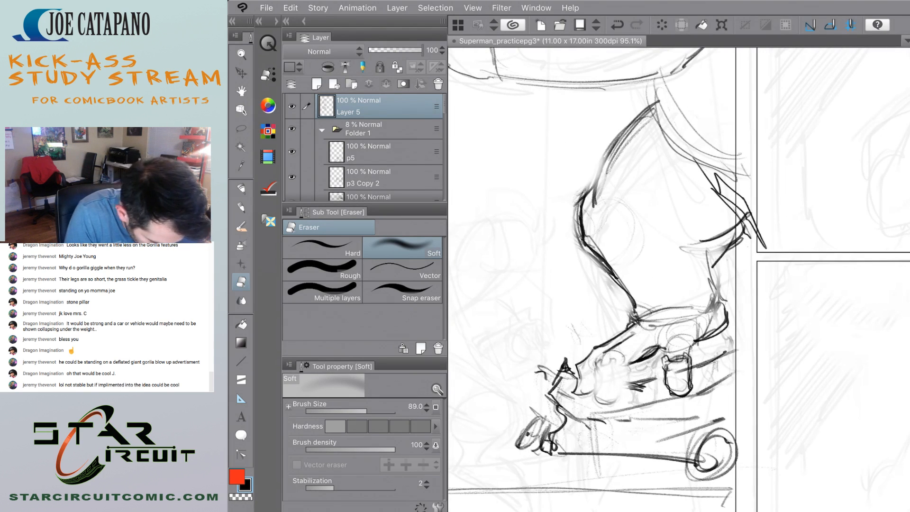
Undo the stray pen stroke and outline the gorilla's front toe with the Design pencil.
key(p)
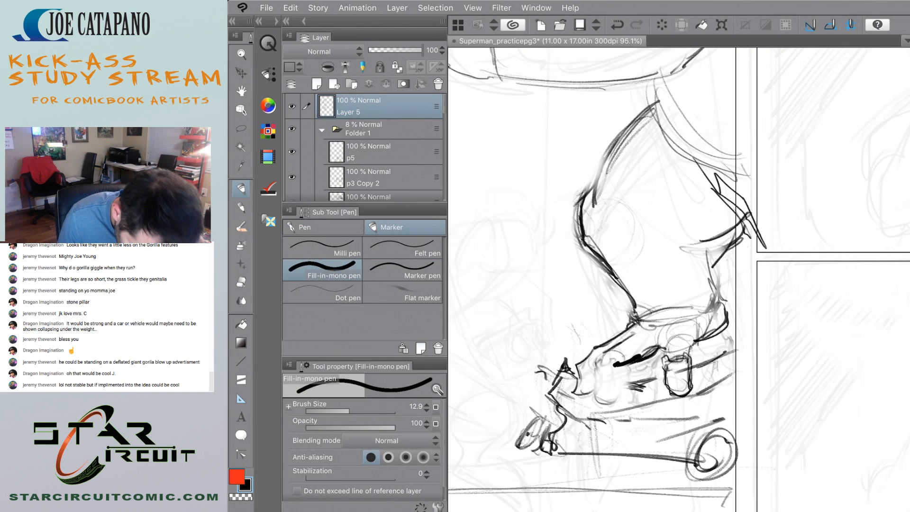
key(ctrl+z)
key(p)
mouse_move(618, 367)
mouse_down()
mouse_move(634, 363)
mouse_move(600, 394)
mouse_move(590, 379)
mouse_move(580, 399)
mouse_up()
drag(584, 403, 605, 395)
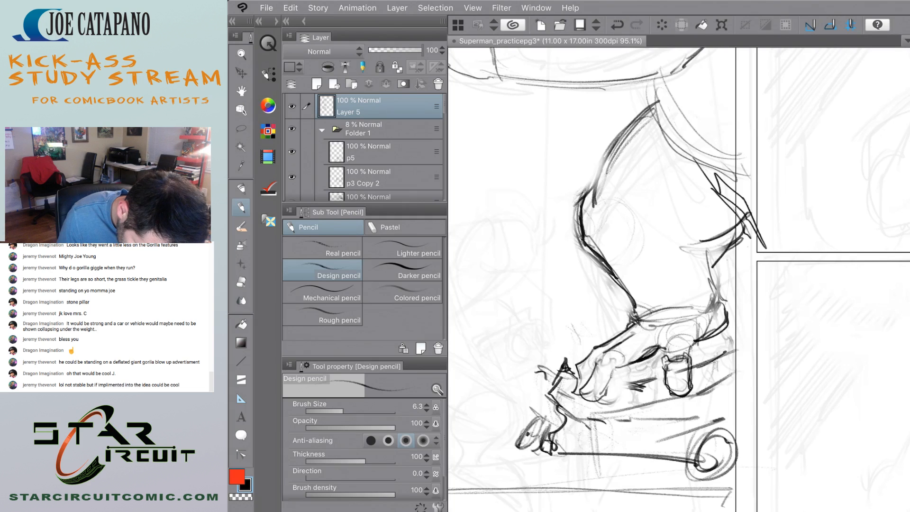
mouse_move(603, 355)
mouse_down()
mouse_move(587, 387)
mouse_move(607, 394)
mouse_up()
mouse_move(593, 371)
mouse_down()
mouse_move(587, 396)
mouse_move(598, 402)
mouse_up()
drag(615, 381, 594, 403)
drag(594, 364, 589, 386)
mouse_move(604, 353)
mouse_down()
mouse_move(564, 376)
mouse_move(579, 397)
mouse_move(575, 374)
mouse_move(562, 383)
mouse_move(591, 384)
mouse_up()
Darken the outline of the front toe and the contour running back between the toes.
key(e)
key(p)
mouse_move(561, 380)
mouse_down()
mouse_move(578, 393)
mouse_move(648, 381)
mouse_move(608, 392)
mouse_move(628, 365)
mouse_move(612, 386)
mouse_move(648, 360)
mouse_move(604, 399)
mouse_up()
scroll(679, 280, down, 5)
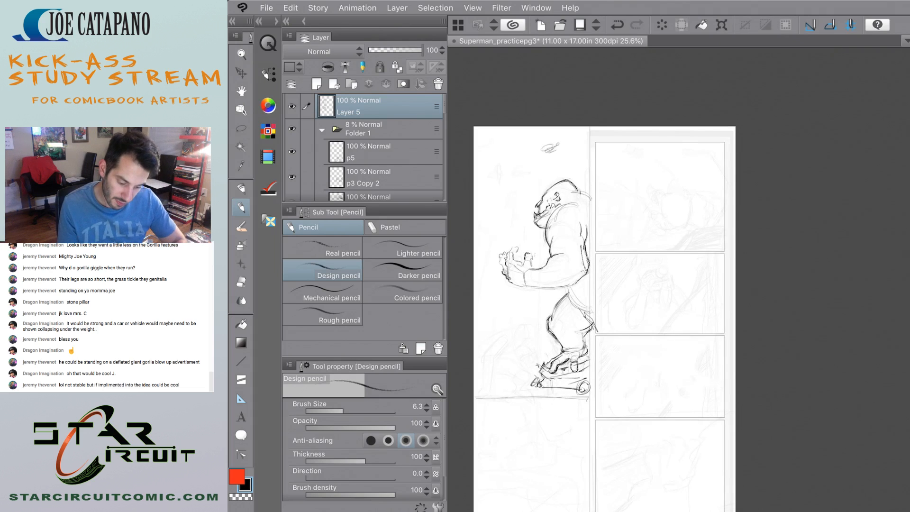
scroll(562, 360, up, 5)
mouse_move(618, 369)
mouse_down()
mouse_move(605, 402)
mouse_move(587, 394)
mouse_move(615, 374)
mouse_move(601, 402)
mouse_up()
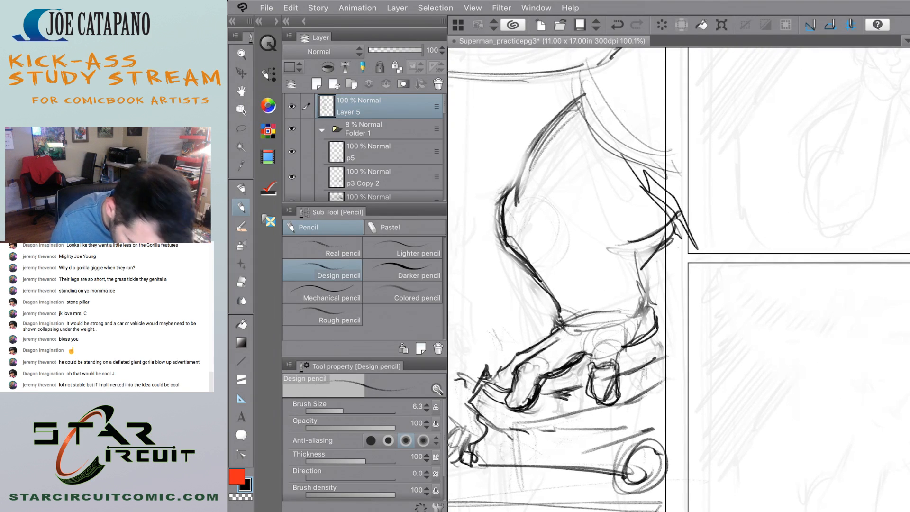
Add a jagged fur fringe above the gorilla's ankle and fur spikes along the front of the knee and thigh.
scroll(551, 353, down, 1)
scroll(593, 332, down, 3)
scroll(593, 332, up, 2)
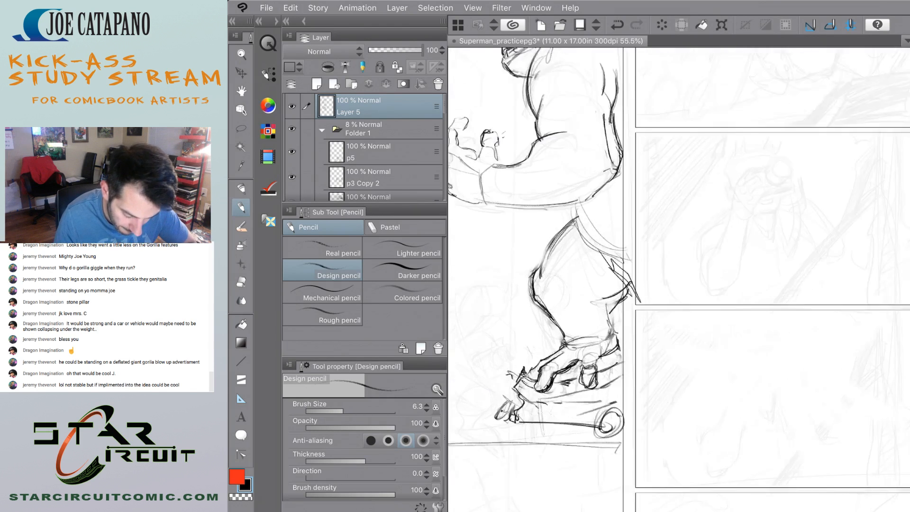
mouse_move(636, 340)
mouse_down()
mouse_move(648, 351)
mouse_move(596, 393)
mouse_move(561, 381)
mouse_move(562, 351)
mouse_move(545, 324)
mouse_up()
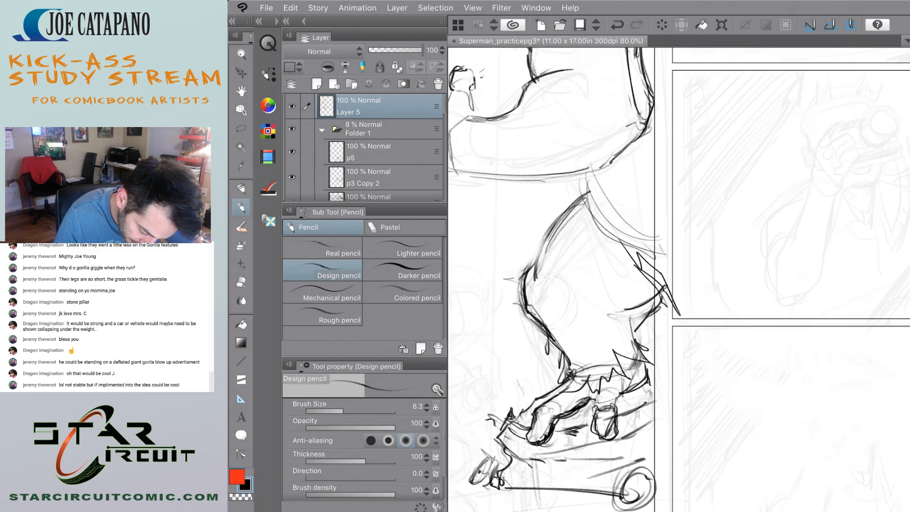
drag(515, 278, 556, 214)
drag(526, 256, 586, 186)
scroll(542, 272, down, 6)
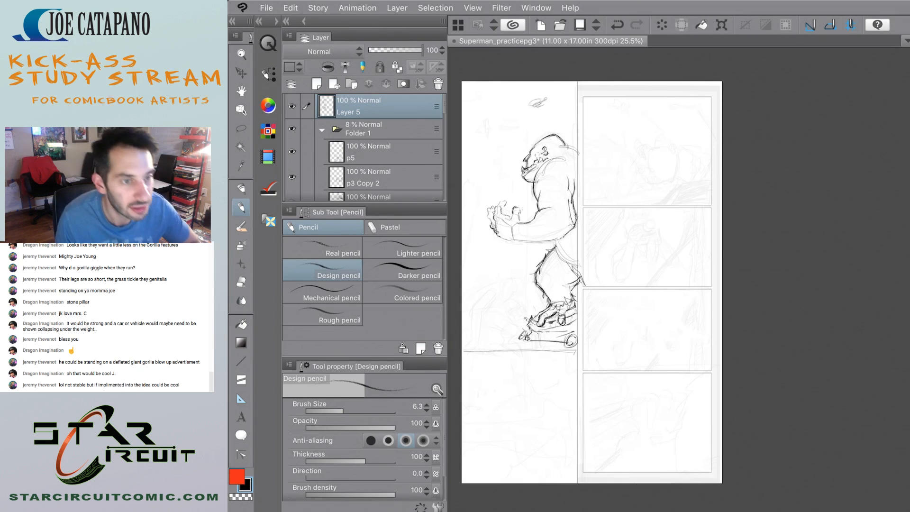
Draw a ragged fur patch on the upper thigh and hatch it with dark strokes.
scroll(545, 250, up, 6)
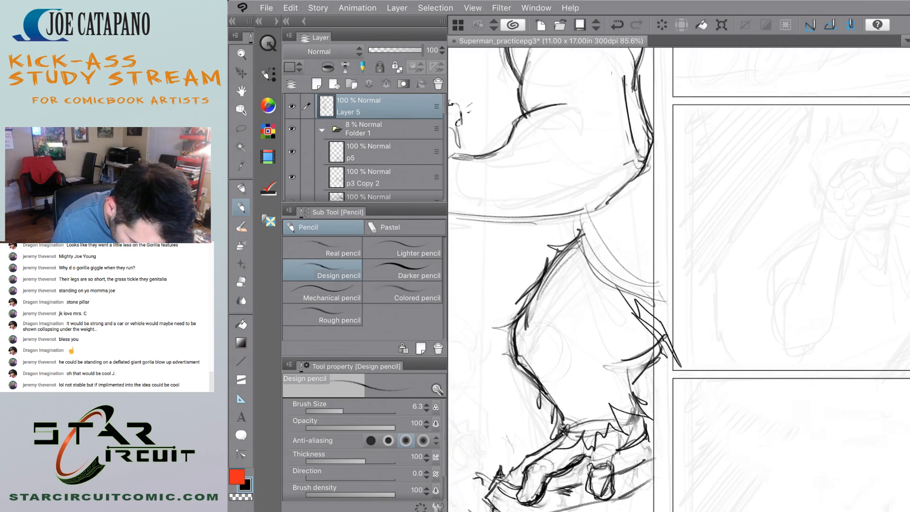
mouse_move(549, 325)
mouse_down()
mouse_move(576, 290)
mouse_move(550, 284)
mouse_move(554, 353)
mouse_move(588, 334)
mouse_move(591, 291)
mouse_up()
drag(565, 254, 573, 284)
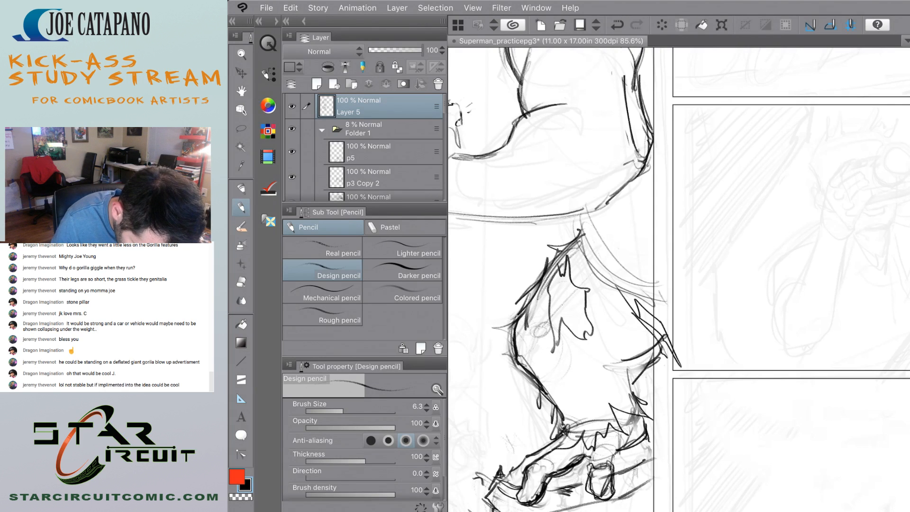
drag(554, 322, 586, 290)
drag(582, 256, 552, 325)
drag(583, 291, 555, 316)
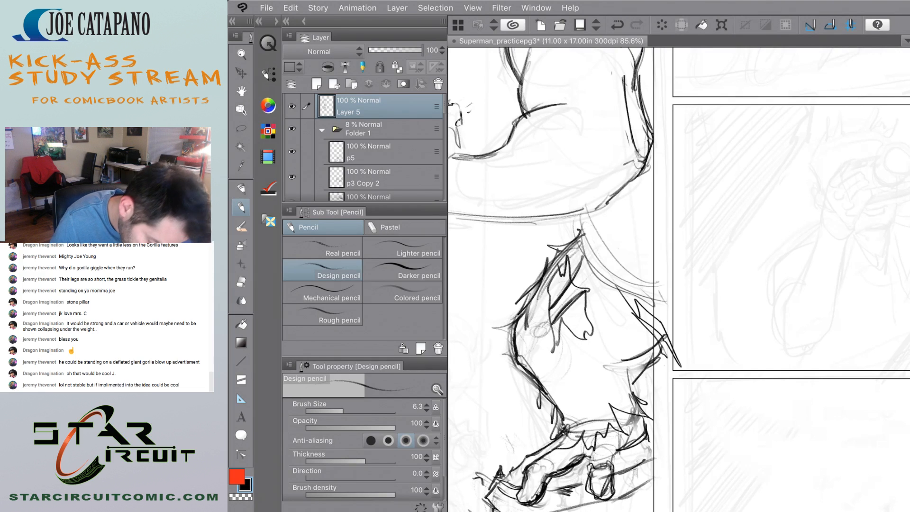
mouse_move(583, 278)
mouse_down()
mouse_move(561, 311)
mouse_move(575, 332)
mouse_up()
drag(588, 302, 581, 336)
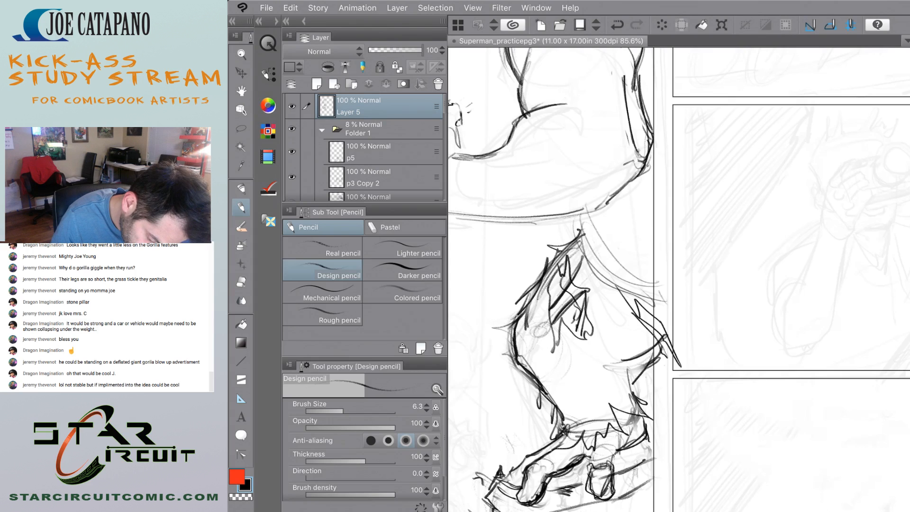
Clean up the lines around the upper thigh's fur patch with the Hard eraser.
key(e)
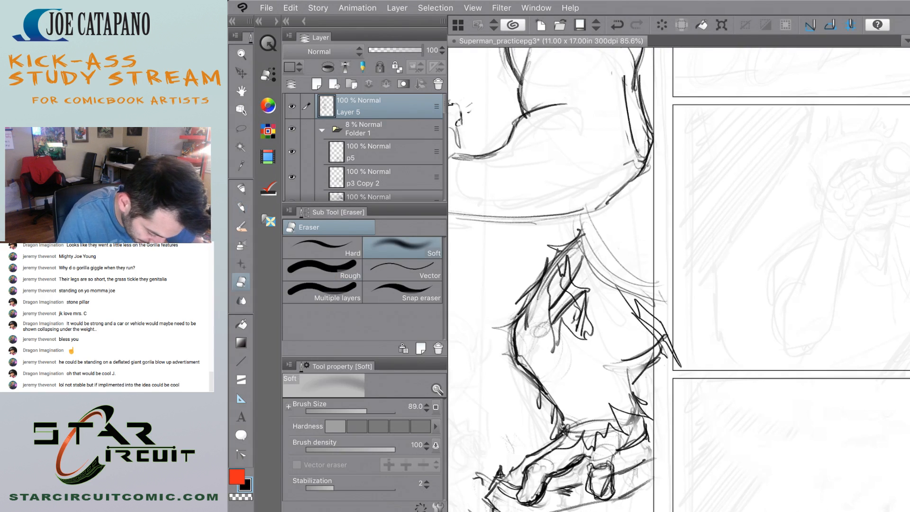
click(323, 248)
drag(583, 254, 574, 278)
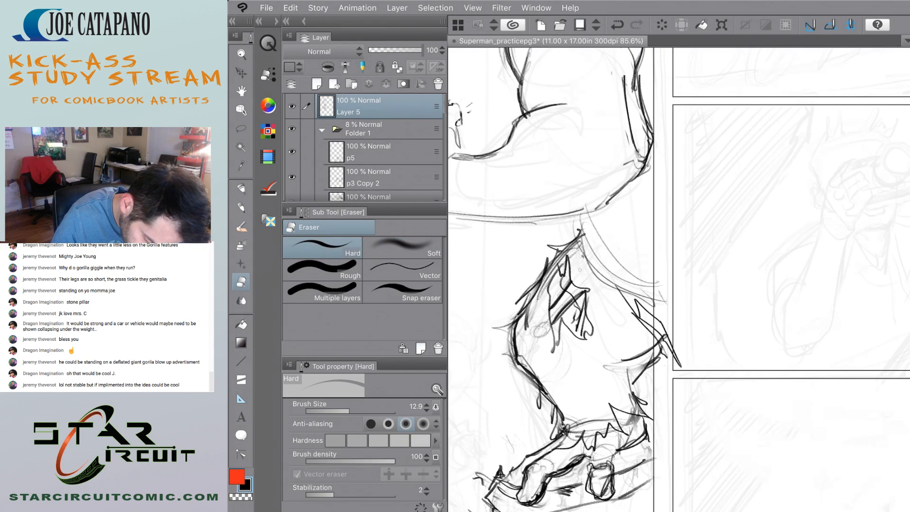
drag(565, 256, 545, 291)
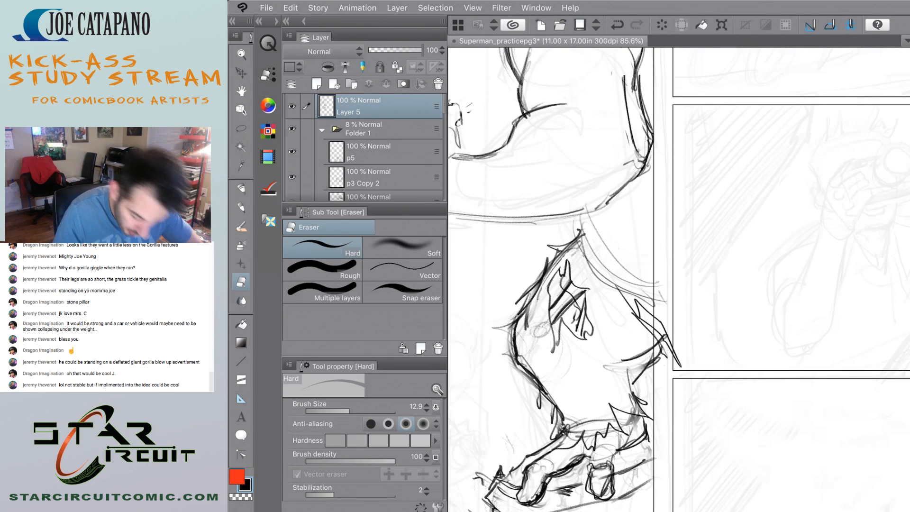
scroll(531, 286, down, 6)
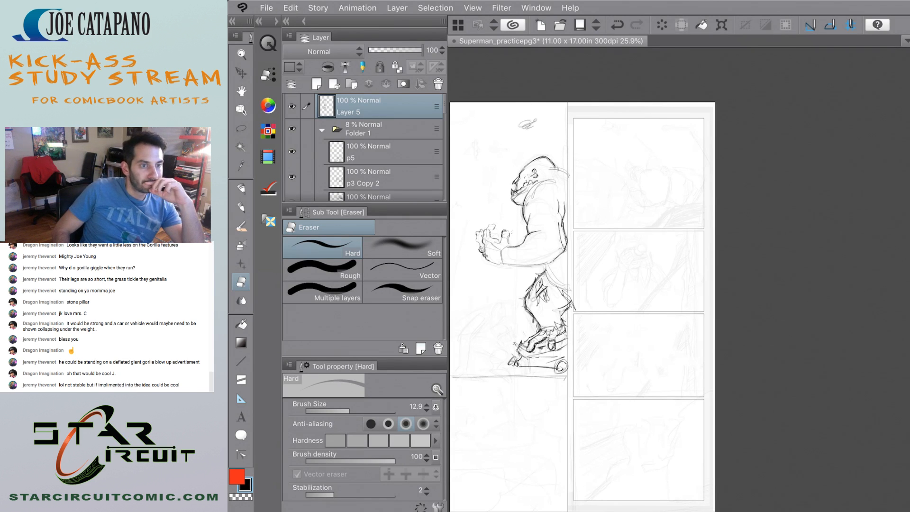
Sketch the head and shoulders of the small flying figure over its faint guide with the Design pencil.
key(p)
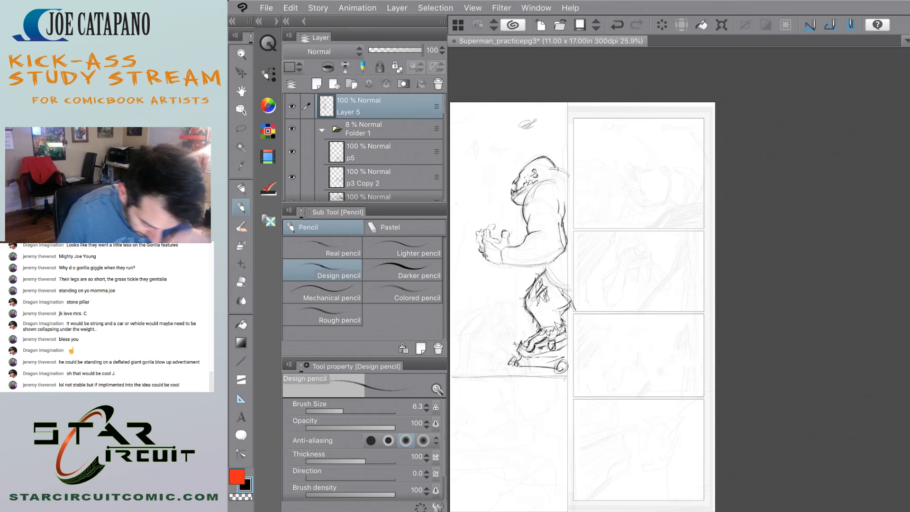
scroll(678, 280, up, 10)
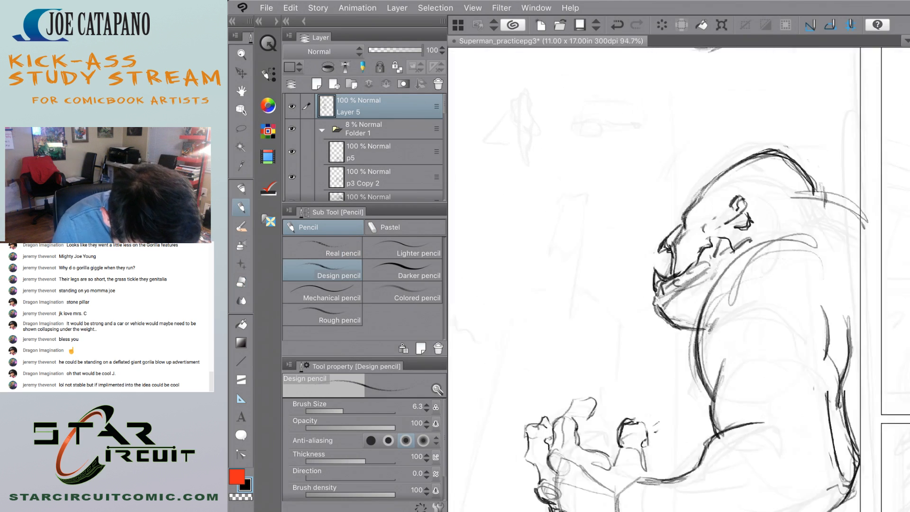
scroll(470, 135, up, 4)
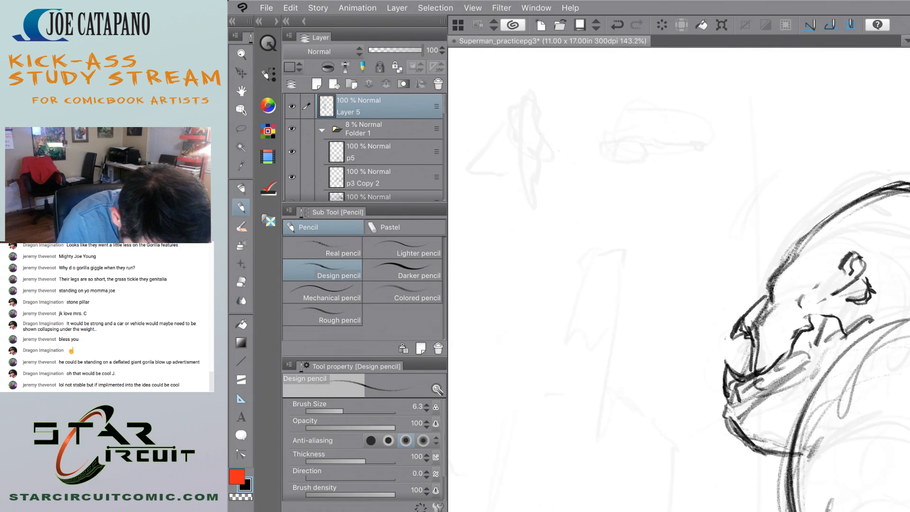
mouse_move(567, 98)
mouse_down()
mouse_move(562, 128)
mouse_move(562, 105)
mouse_move(569, 114)
mouse_up()
key(ctrl+z)
key(ctrl+z)
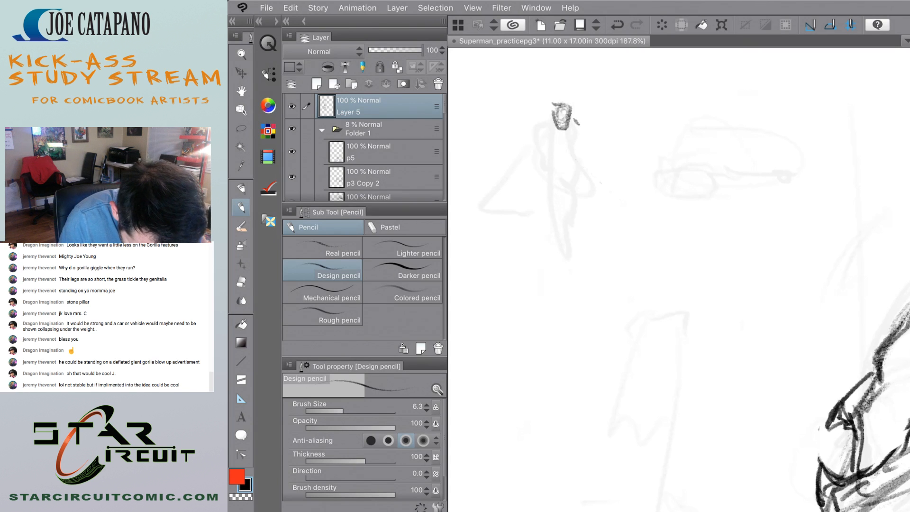
mouse_move(570, 133)
mouse_down()
mouse_move(579, 163)
mouse_move(573, 142)
mouse_move(539, 133)
mouse_move(530, 154)
mouse_up()
mouse_move(548, 138)
mouse_down()
mouse_move(542, 152)
mouse_move(530, 143)
mouse_up()
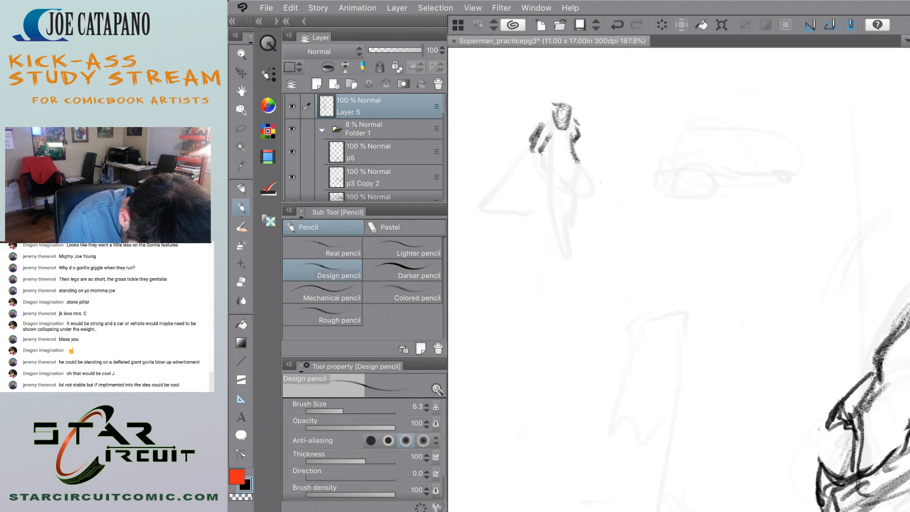
Undo the flying figure's arm strokes and redraw both shoulders and upper arms over the guide.
key(ctrl+z)
key(ctrl+z)
key(ctrl+z)
key(ctrl+z)
key(ctrl+z)
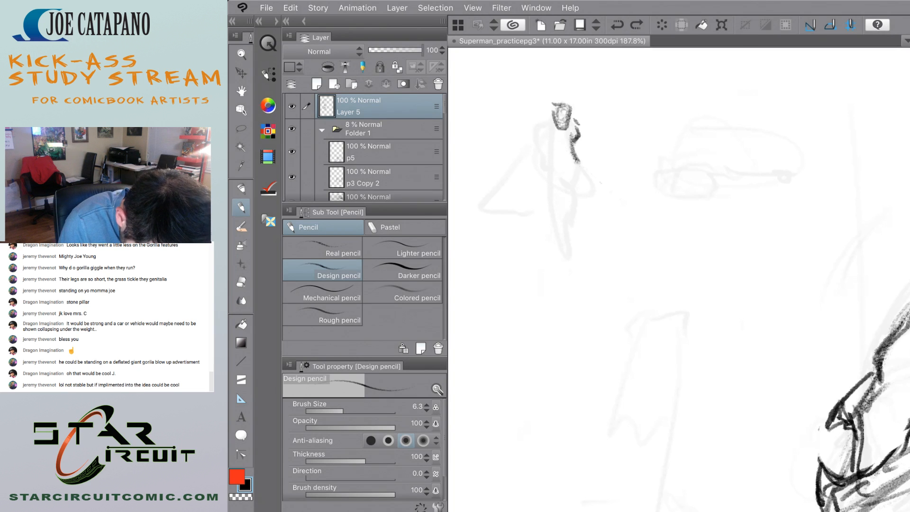
key(ctrl+z)
key(ctrl+z)
mouse_move(580, 130)
mouse_down()
mouse_move(574, 146)
mouse_move(580, 130)
mouse_up()
key(ctrl+z)
key(ctrl+z)
mouse_move(550, 128)
mouse_down()
mouse_move(590, 129)
mouse_move(571, 127)
mouse_move(581, 135)
mouse_move(526, 150)
mouse_move(587, 144)
mouse_move(527, 162)
mouse_up()
key(ctrl+z)
key(ctrl+z)
key(ctrl+z)
key(ctrl+z)
key(ctrl+z)
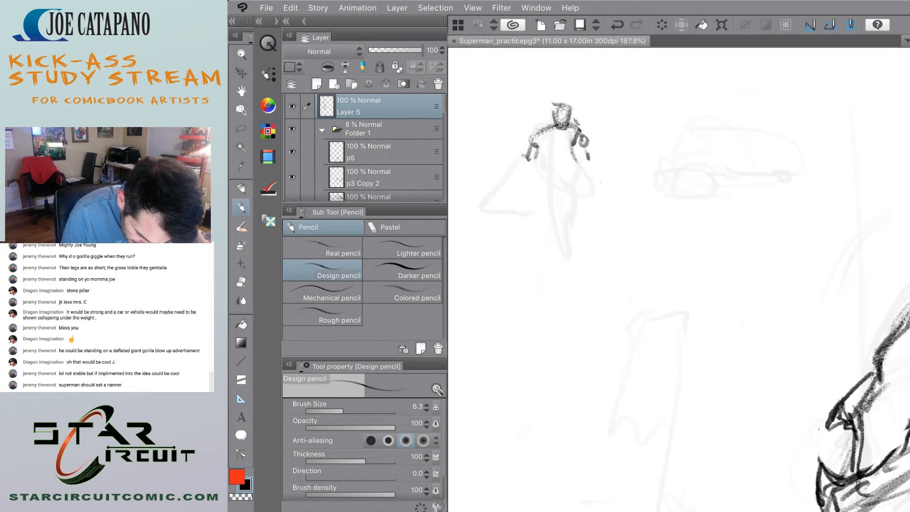
Try to sketch the flying figure's raised knee with a lower leg and a long straight leg beside it.
mouse_move(595, 154)
mouse_down()
mouse_move(576, 177)
mouse_move(591, 173)
mouse_move(586, 179)
mouse_move(567, 166)
mouse_move(588, 154)
mouse_move(597, 166)
mouse_move(576, 194)
mouse_move(591, 206)
mouse_up()
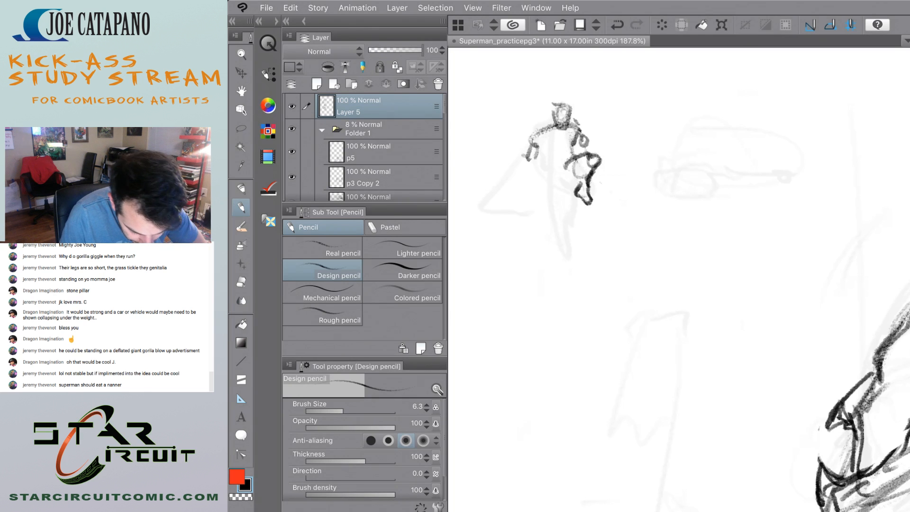
drag(575, 174, 565, 219)
key(ctrl+z)
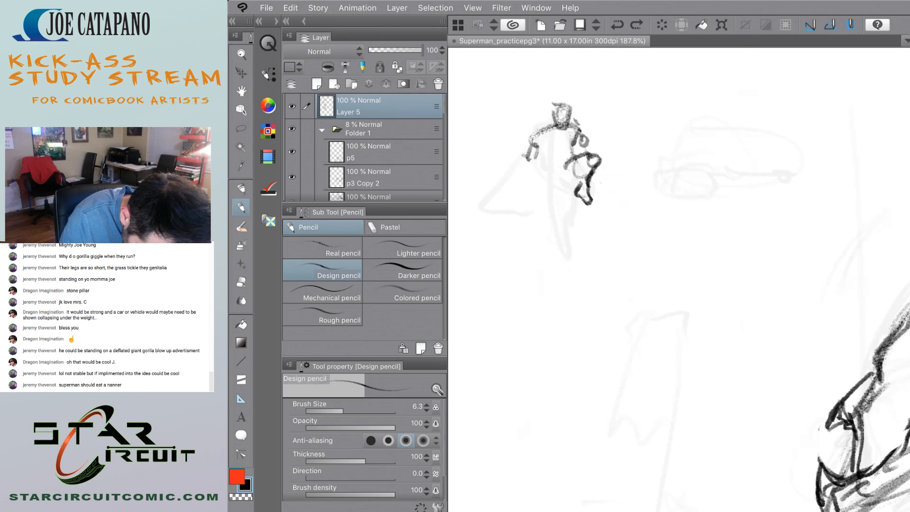
mouse_move(572, 178)
mouse_down()
mouse_move(561, 198)
mouse_move(548, 173)
mouse_move(550, 241)
mouse_up()
key(ctrl+z)
key(ctrl+z)
key(ctrl+z)
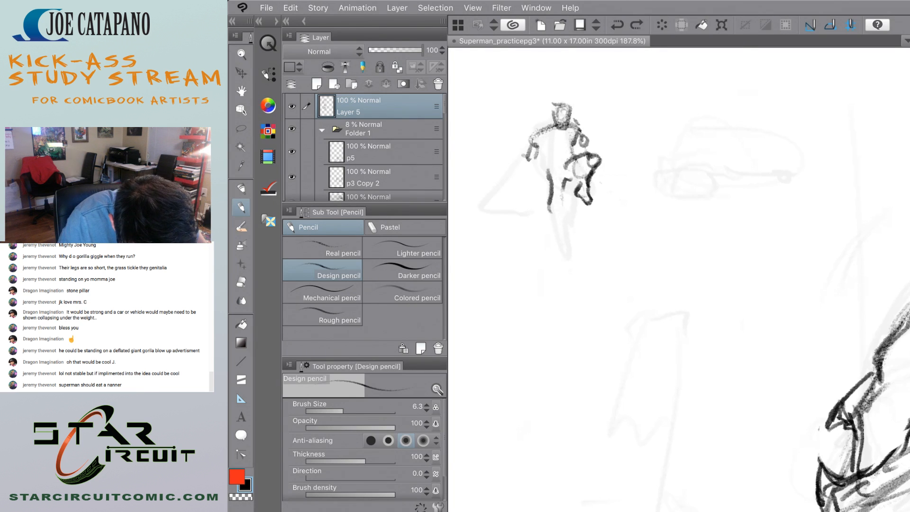
key(ctrl+z)
mouse_move(571, 183)
mouse_down()
mouse_move(566, 239)
mouse_move(559, 238)
mouse_up()
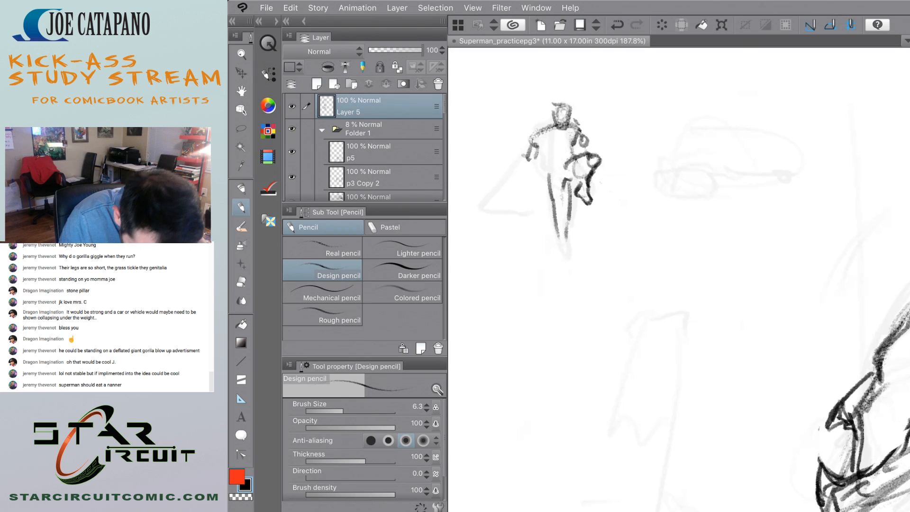
key(ctrl+z)
key(ctrl+z)
key(ctrl+z)
key(ctrl+z)
key(ctrl+z)
key(ctrl+z)
key(ctrl+z)
key(ctrl+z)
key(ctrl+z)
key(ctrl+z)
key(ctrl+z)
key(ctrl+z)
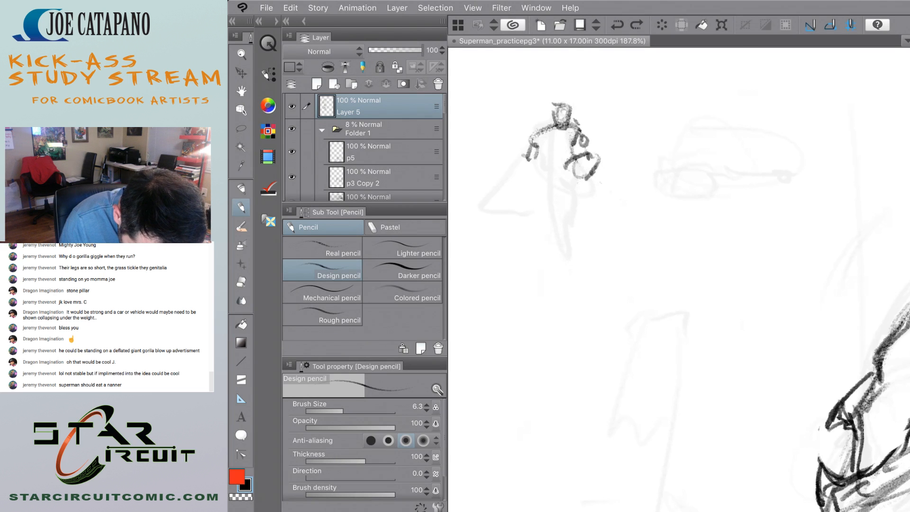
Draw the flying figure's bent leg with an elongated thigh and the straight leg tapering down to the foot.
mouse_move(577, 193)
mouse_down()
mouse_move(582, 207)
mouse_move(583, 178)
mouse_move(569, 196)
mouse_move(572, 208)
mouse_up()
drag(569, 170, 578, 229)
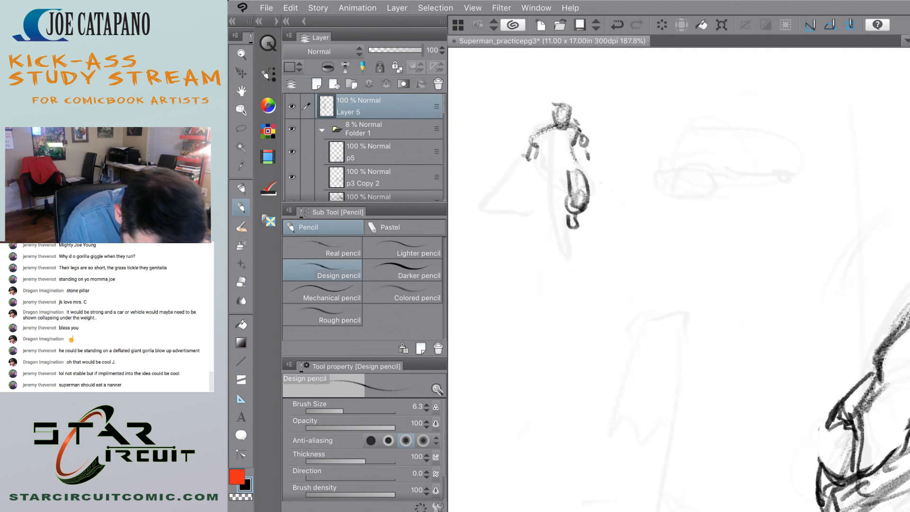
mouse_move(554, 171)
mouse_down()
mouse_move(552, 208)
mouse_move(569, 266)
mouse_up()
key(ctrl+z)
scroll(515, 254, down, 5)
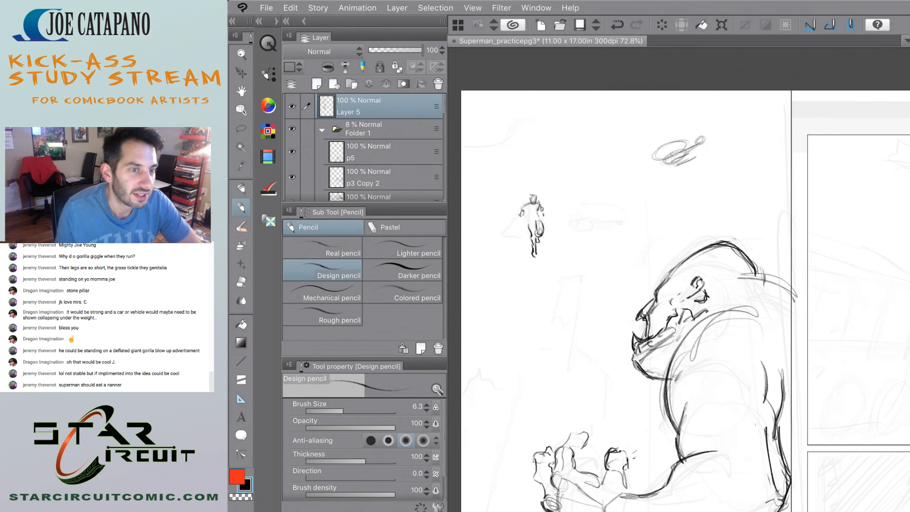
Erase the flying figure's arm on the side of the straight leg with the Hard eraser.
scroll(506, 188, up, 6)
scroll(501, 135, up, 1)
key(e)
mouse_move(578, 247)
mouse_down()
mouse_move(598, 246)
mouse_move(568, 252)
mouse_move(566, 241)
mouse_move(555, 279)
mouse_move(562, 265)
mouse_up()
key(p)
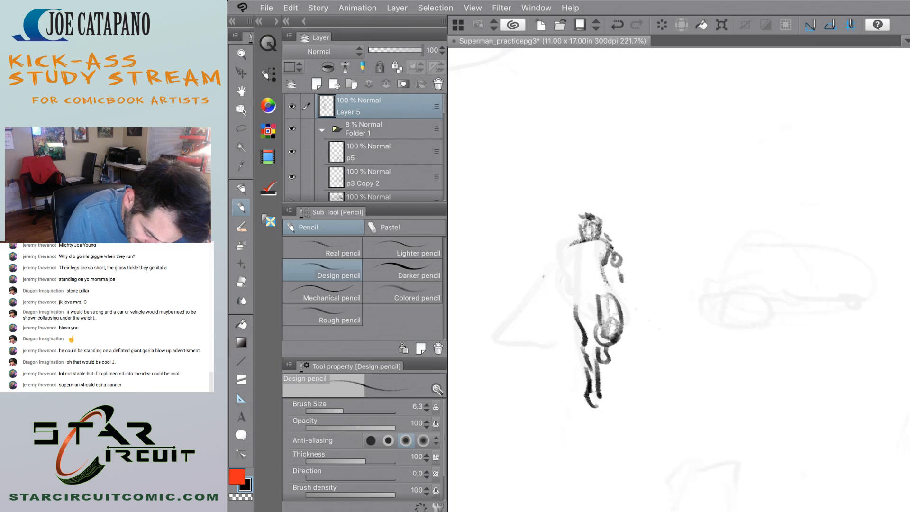
Pencil the flying figure's chest and the sides of its torso.
mouse_move(568, 247)
mouse_down()
mouse_move(557, 265)
mouse_move(578, 276)
mouse_up()
drag(616, 251, 595, 279)
mouse_move(572, 265)
mouse_down()
mouse_move(565, 278)
mouse_move(605, 262)
mouse_move(594, 262)
mouse_move(579, 287)
mouse_up()
drag(603, 267, 607, 283)
Draw the rounded shoulder and a new arm reaching outward and down from the flying figure's torso.
drag(557, 247, 558, 268)
drag(562, 253, 551, 281)
mouse_move(554, 251)
mouse_down()
mouse_move(542, 284)
mouse_move(554, 247)
mouse_up()
drag(556, 245, 550, 291)
drag(539, 276, 529, 293)
drag(552, 291, 520, 318)
scroll(524, 296, down, 5)
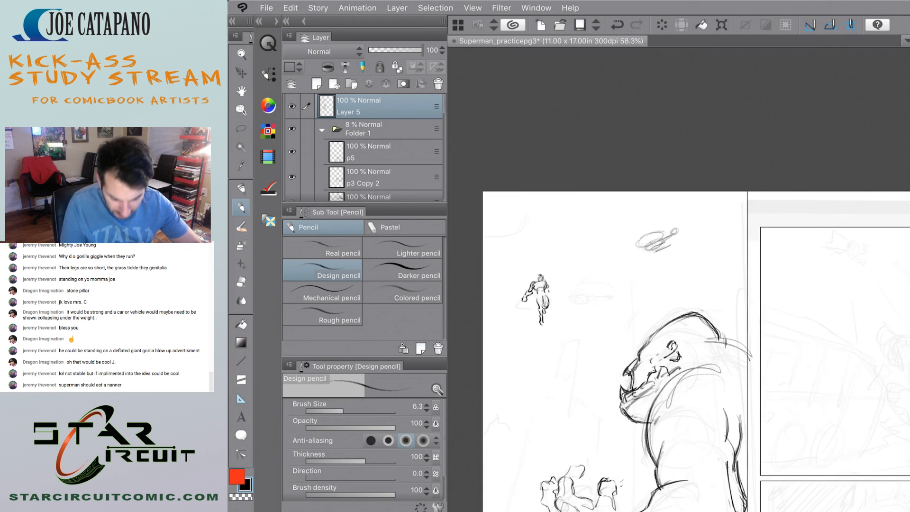
Refine the flying figure's outstretched forearm and close it off with a small hand.
scroll(515, 292, up, 7)
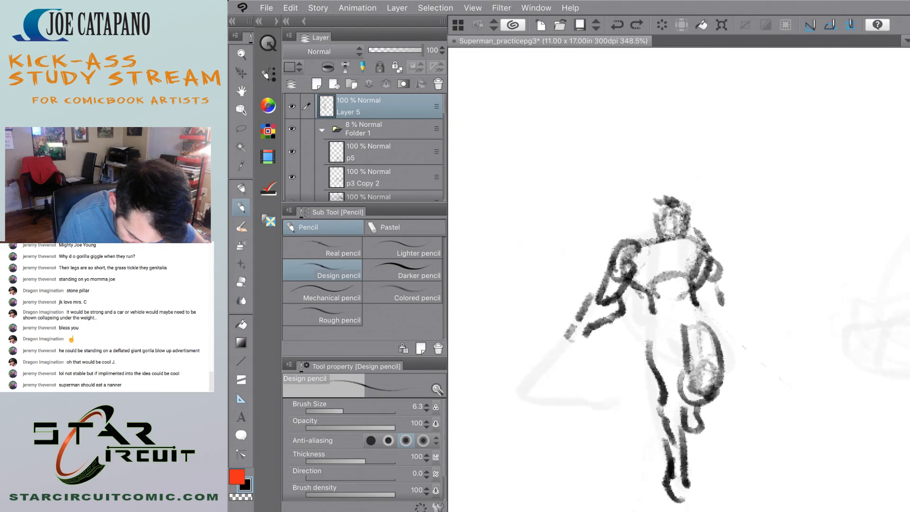
mouse_move(625, 301)
mouse_down()
mouse_move(570, 334)
mouse_move(615, 306)
mouse_up()
mouse_move(621, 304)
mouse_down()
mouse_move(586, 333)
mouse_move(584, 346)
mouse_up()
mouse_move(563, 343)
mouse_down()
mouse_move(577, 353)
mouse_move(630, 335)
mouse_move(577, 353)
mouse_up()
scroll(526, 308, down, 5)
scroll(516, 299, up, 4)
key(e)
scroll(580, 360, down, 5)
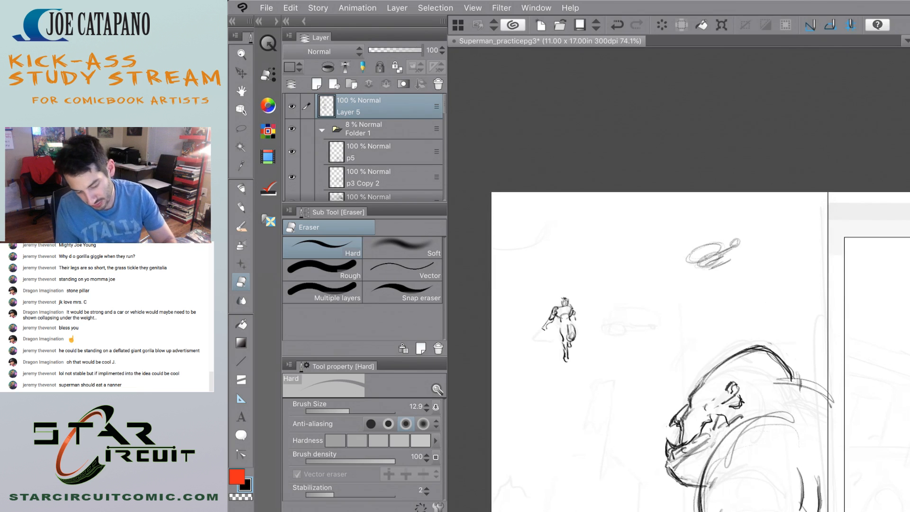
scroll(521, 294, up, 4)
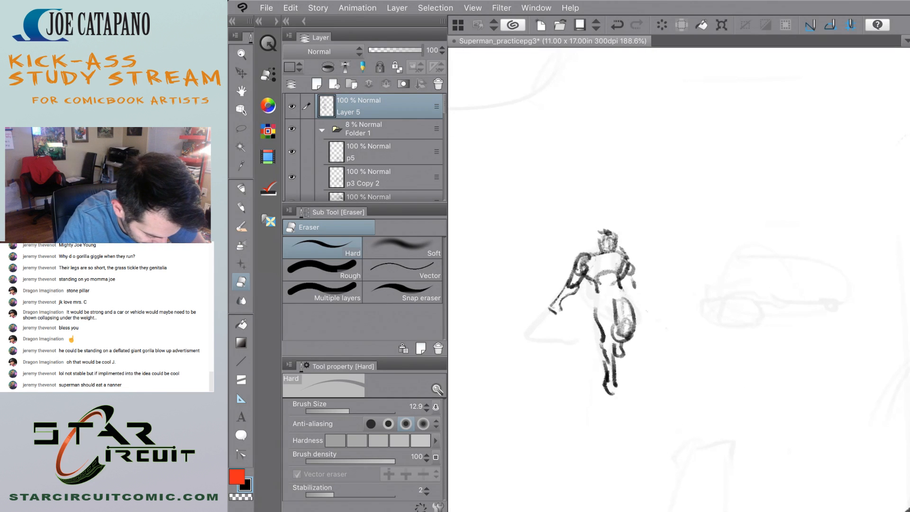
Pencil the flying figure's cape billowing up and outward from both shoulders.
key(p)
drag(634, 250, 560, 161)
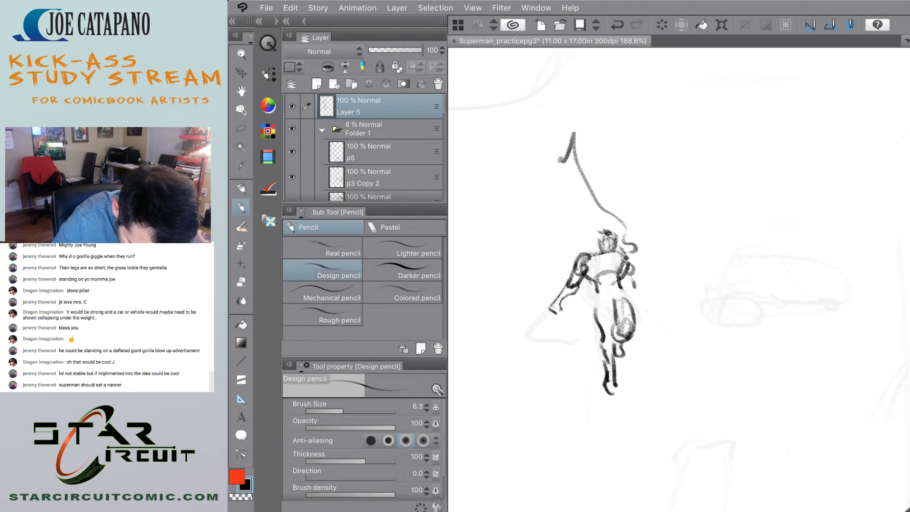
mouse_move(591, 243)
mouse_down()
mouse_move(509, 211)
mouse_move(529, 161)
mouse_move(563, 154)
mouse_move(567, 256)
mouse_up()
scroll(540, 277, down, 5)
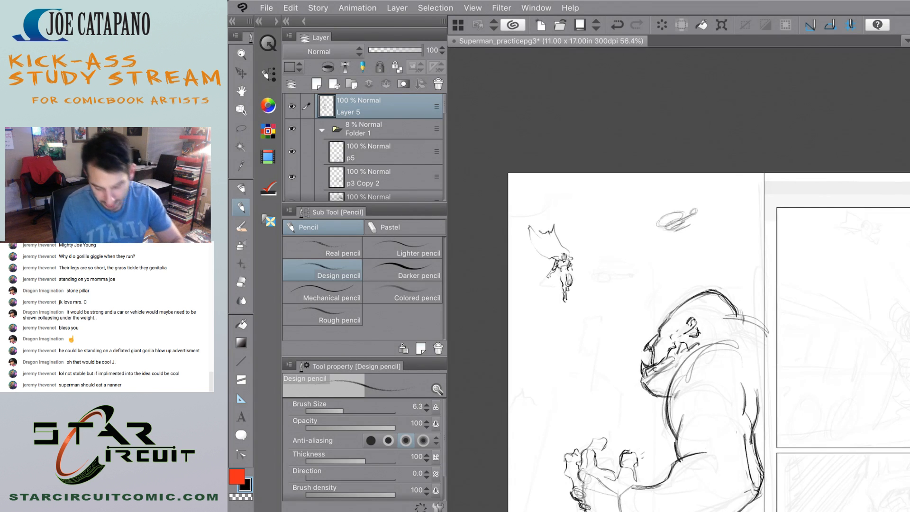
scroll(545, 268, down, 3)
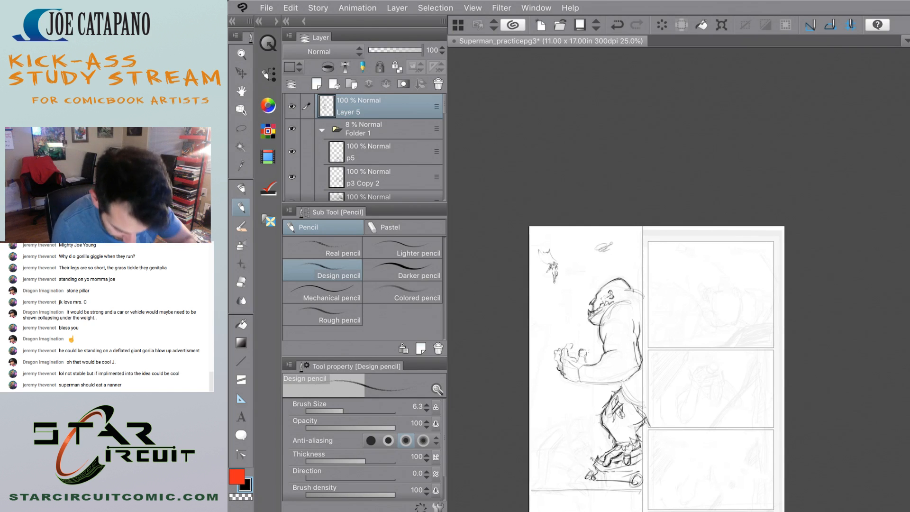
Pencil the flying figure's waist and hip lines between the torso and the legs.
scroll(557, 358, up, 5)
scroll(538, 138, up, 5)
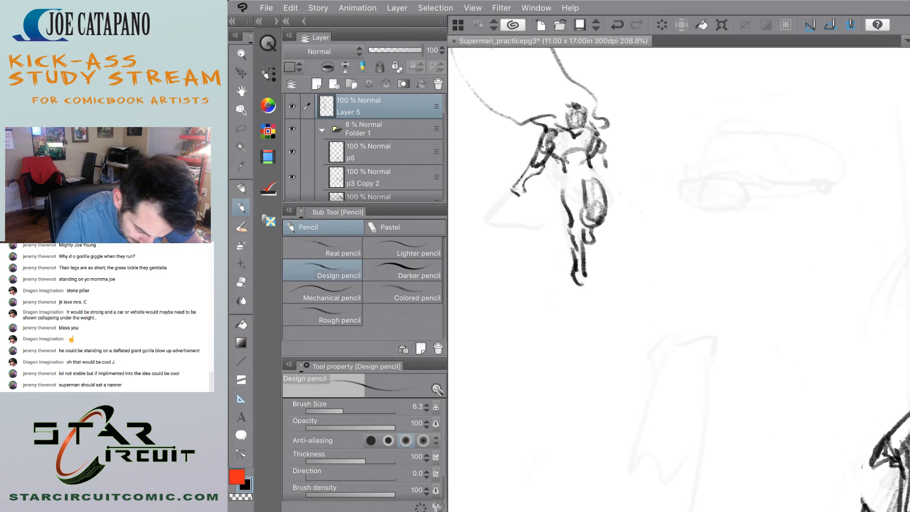
drag(562, 179, 582, 191)
mouse_move(562, 180)
mouse_down()
mouse_move(581, 193)
mouse_move(586, 168)
mouse_up()
drag(594, 168, 598, 174)
scroll(678, 279, down, 8)
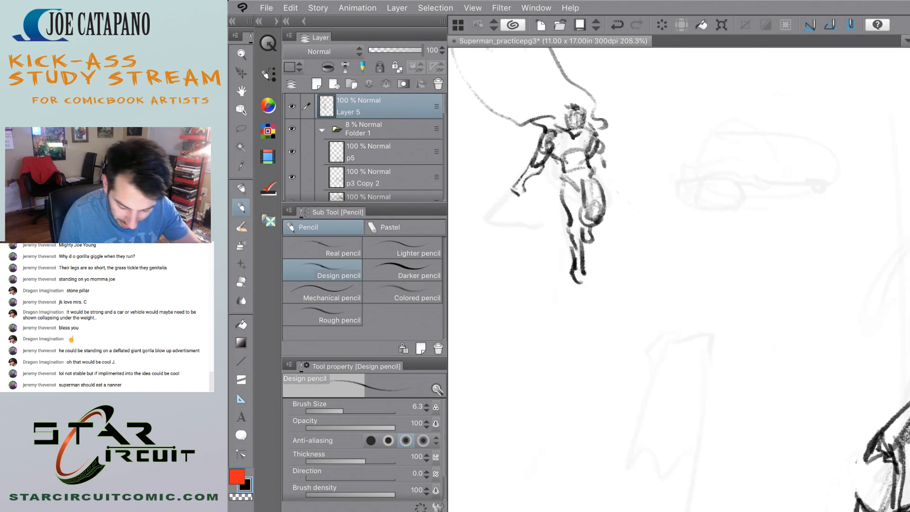
scroll(508, 171, up, 3)
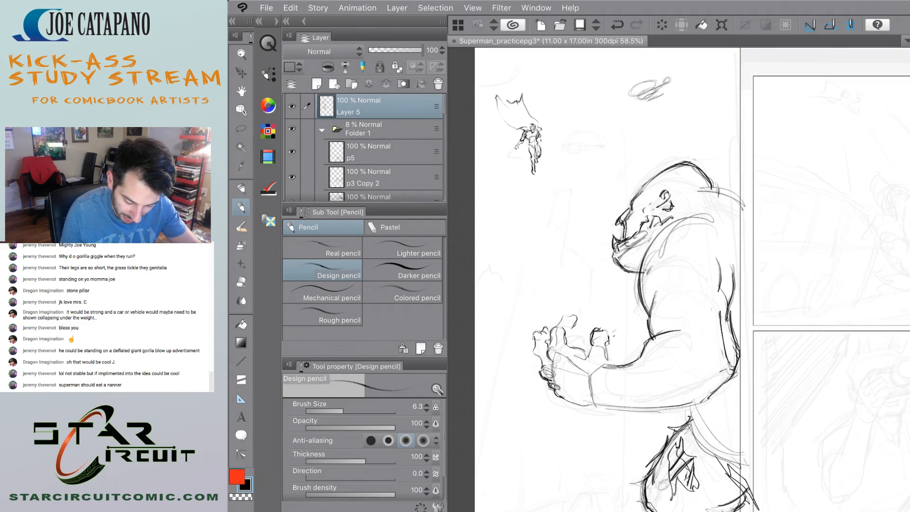
key(ctrl+z)
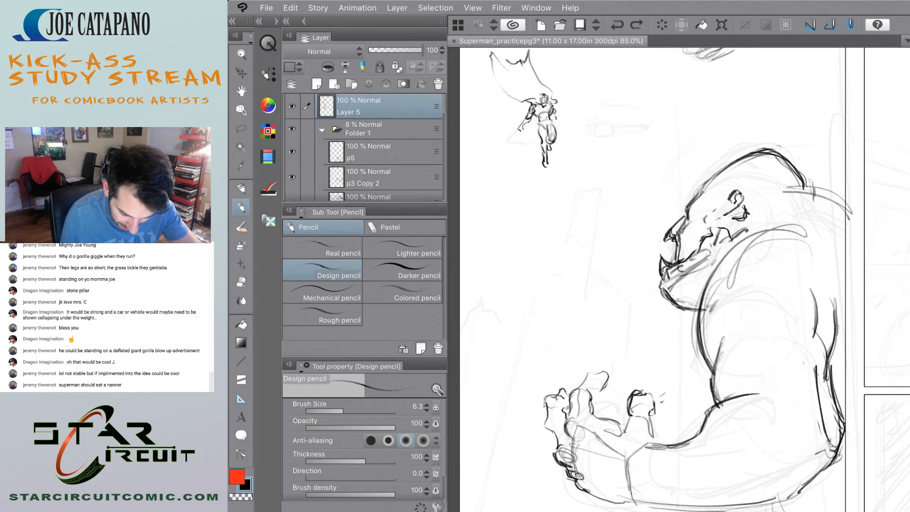
Fade the horizontal ground line beneath the large gorilla's crushed car with the Soft eraser.
scroll(678, 279, up, 1)
scroll(678, 279, down, 3)
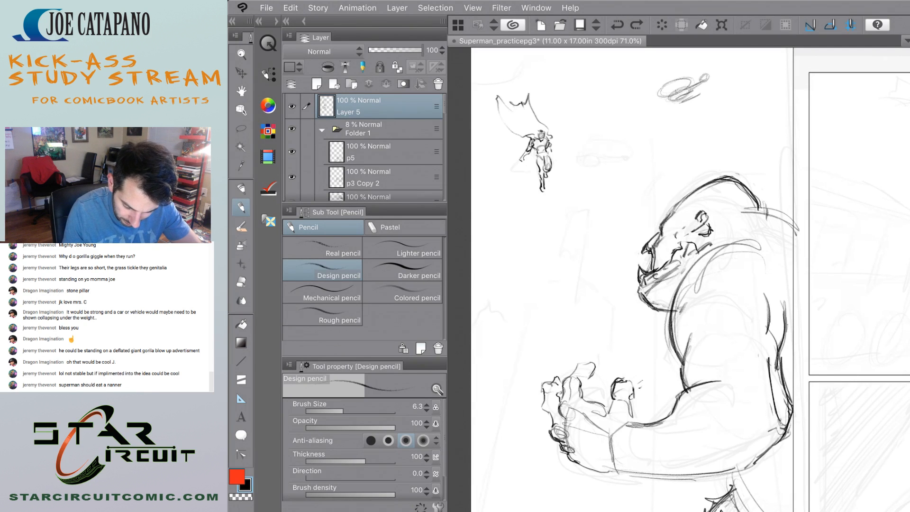
scroll(678, 280, down, 3)
scroll(678, 280, up, 2)
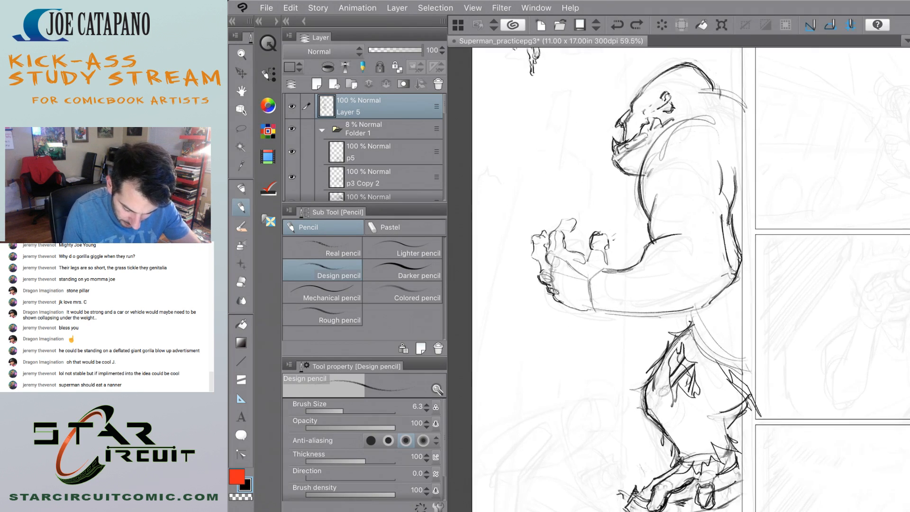
scroll(678, 280, down, 2)
scroll(678, 280, up, 3)
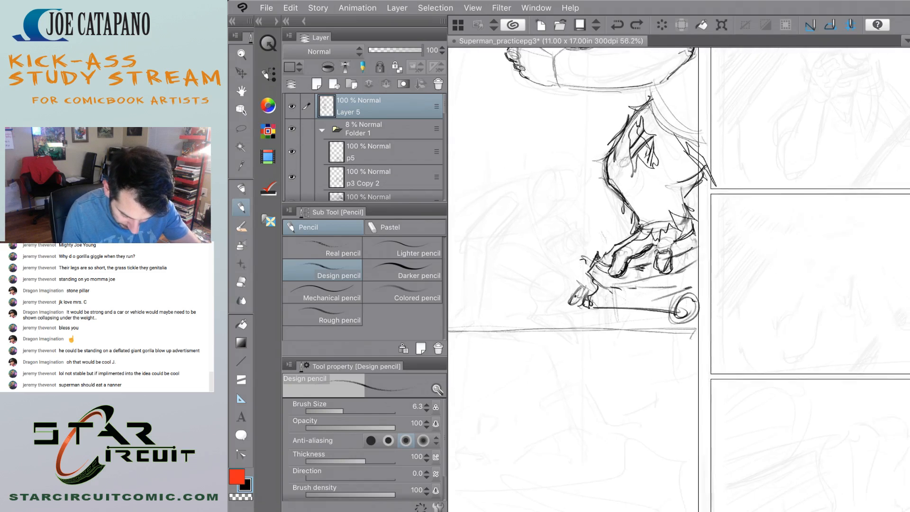
scroll(678, 280, up, 1)
scroll(677, 280, up, 2)
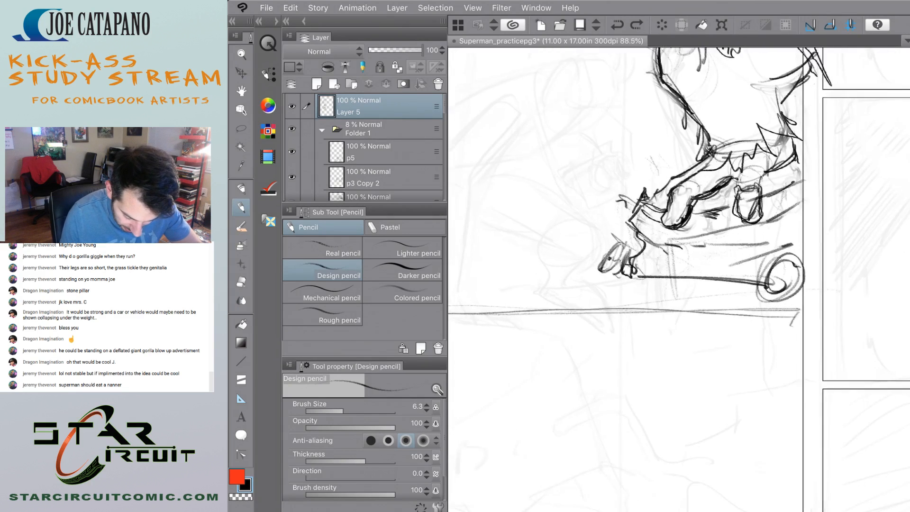
key(e)
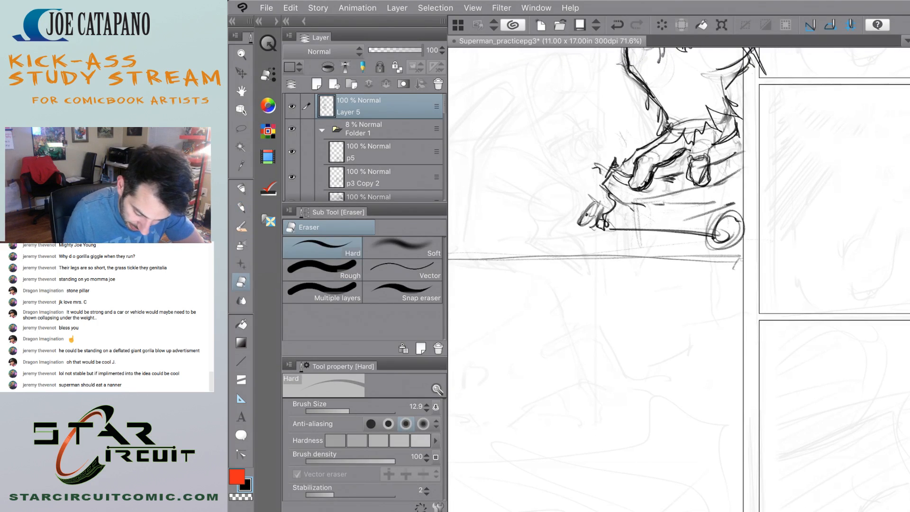
click(402, 247)
scroll(633, 318, down, 6)
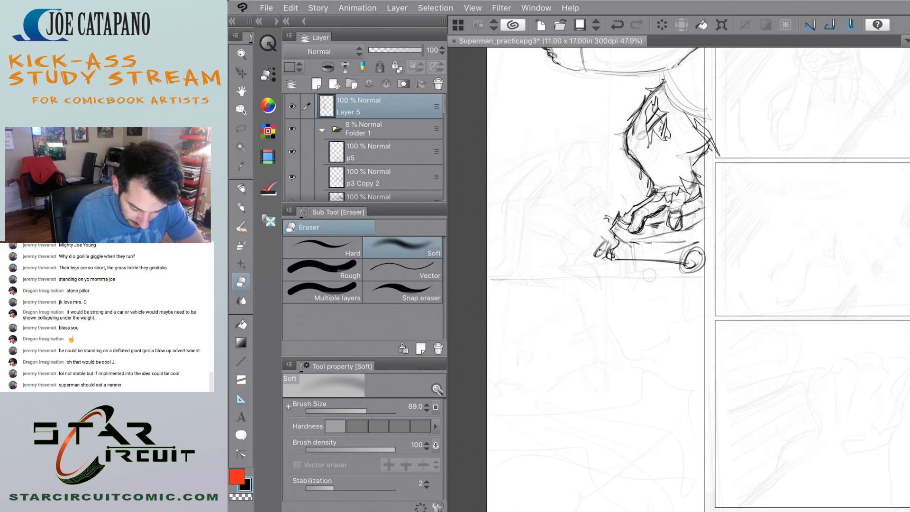
key(p)
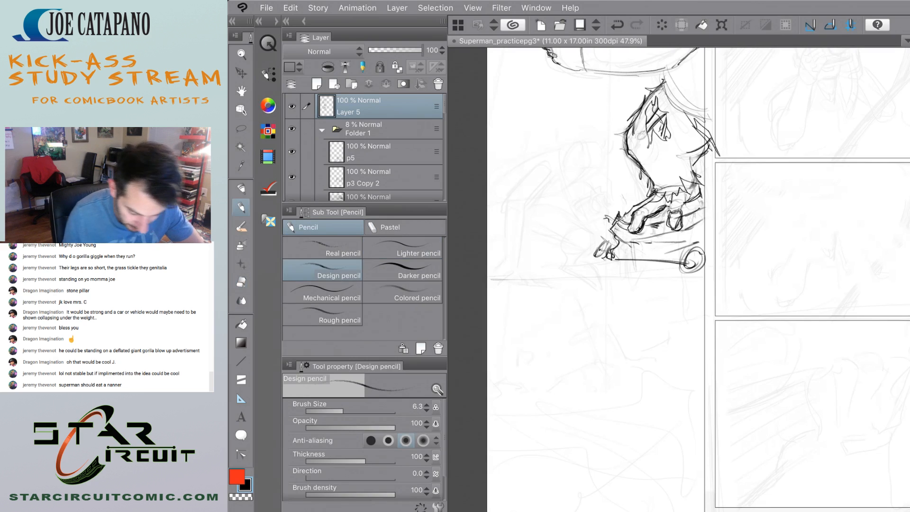
scroll(531, 278, down, 9)
scroll(542, 228, up, 10)
scroll(513, 226, up, 6)
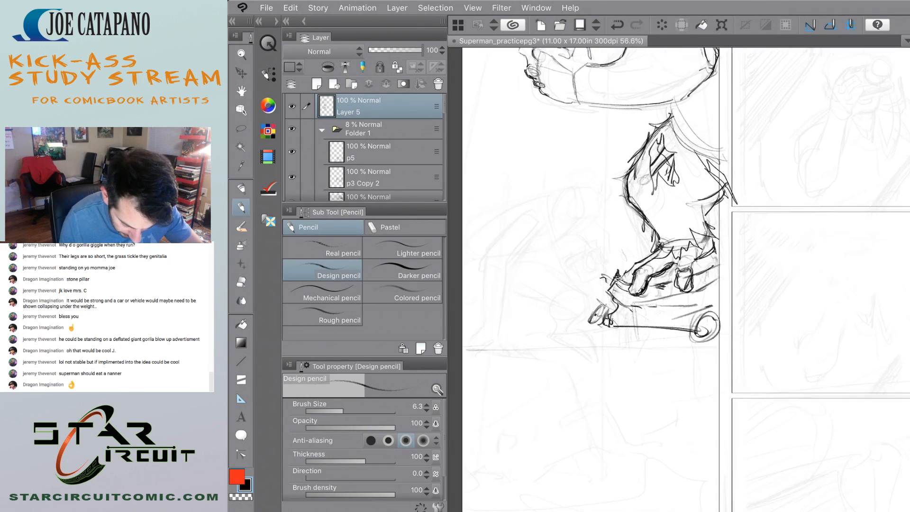
scroll(678, 280, down, 3)
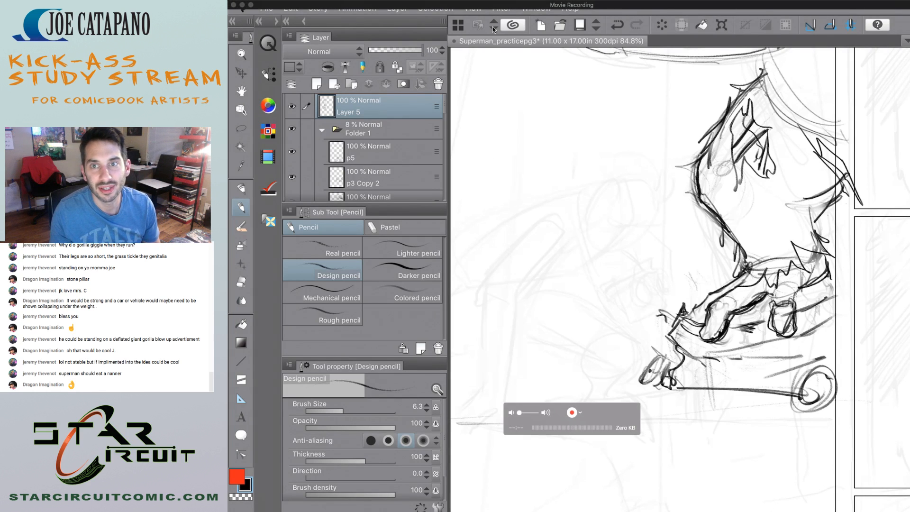
Switch to Finder, move the Trash window clear of the canvas, and set the leaning-man reference screenshot aside before returning to the drawing.
mouse_move(515, 8)
mouse_down()
mouse_move(554, 4)
mouse_move(515, 7)
mouse_up()
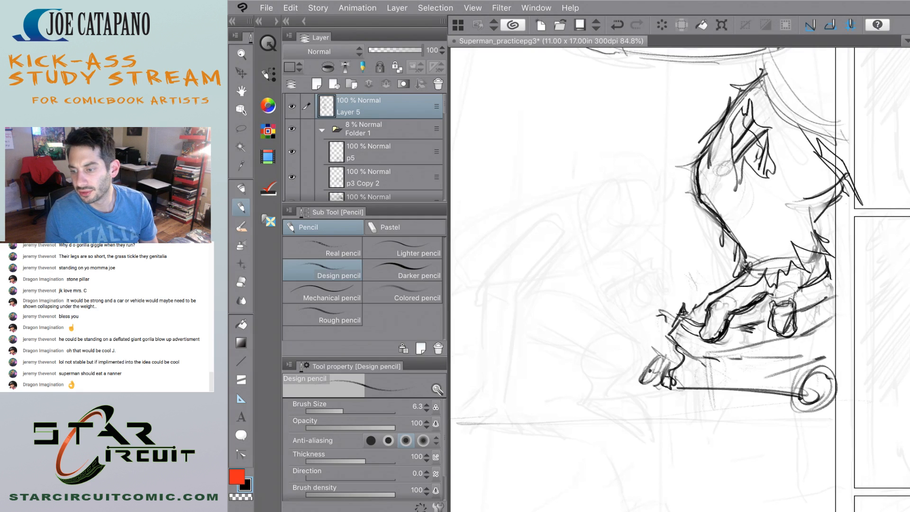
key(super+Tab)
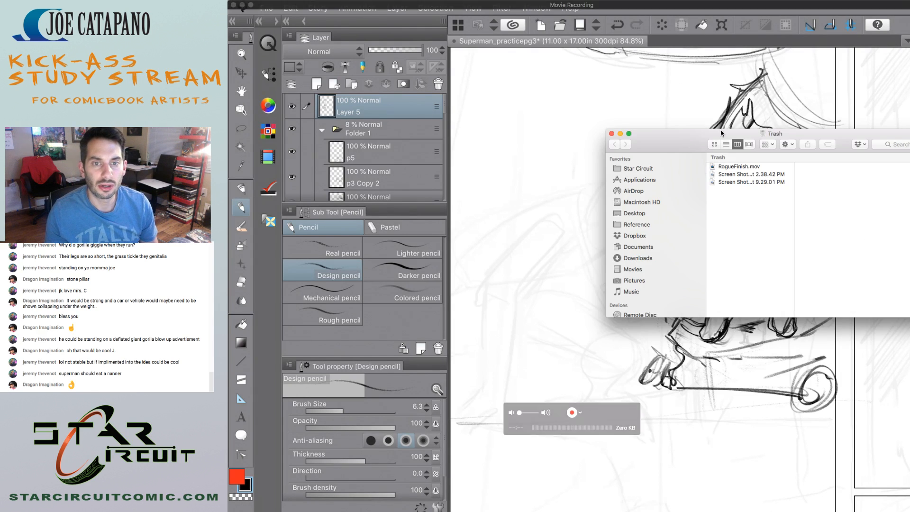
drag(718, 135, 909, 144)
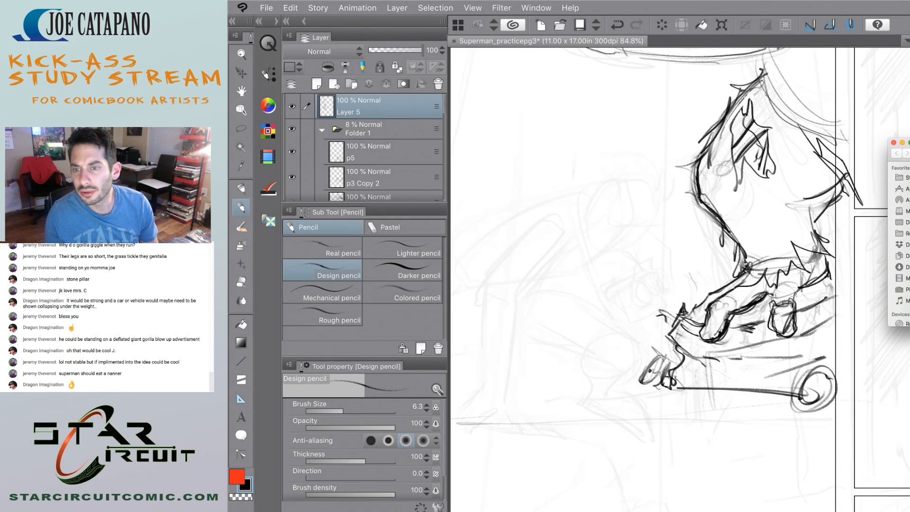
drag(909, 144, 909, 143)
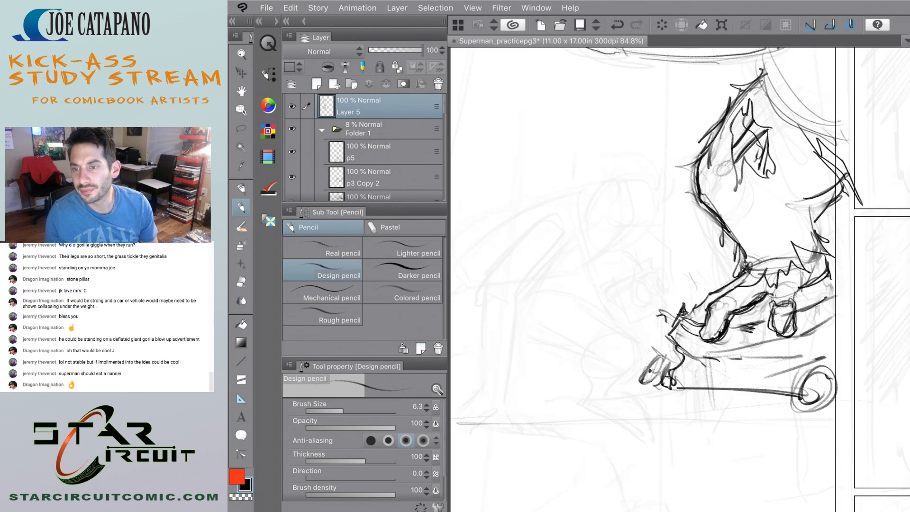
click(802, 162)
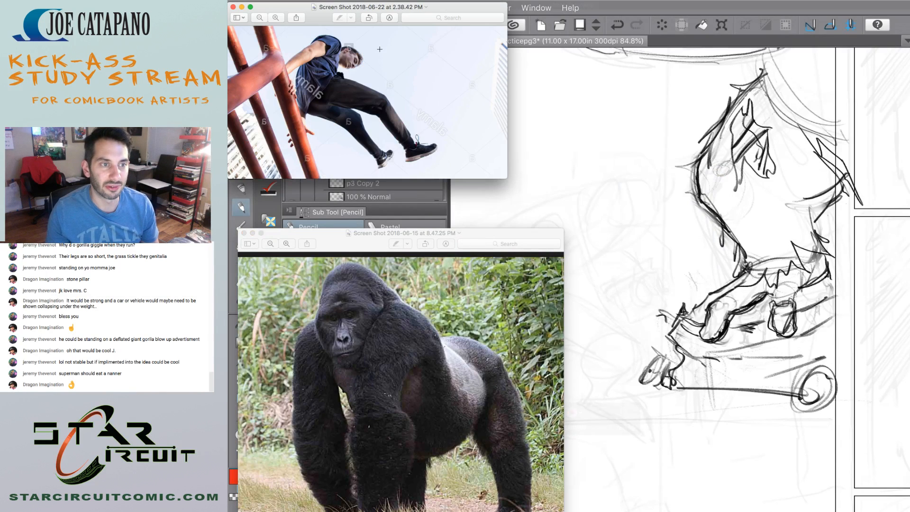
drag(331, 6, 909, 126)
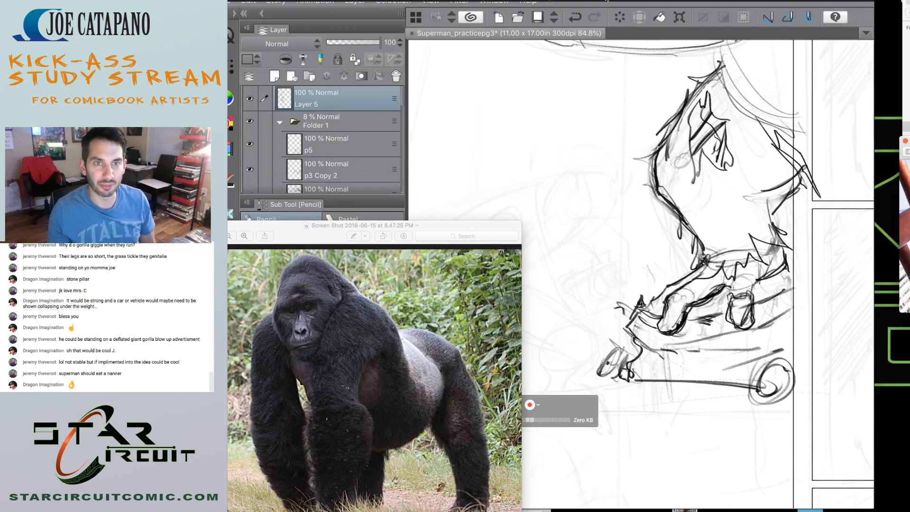
click(650, 6)
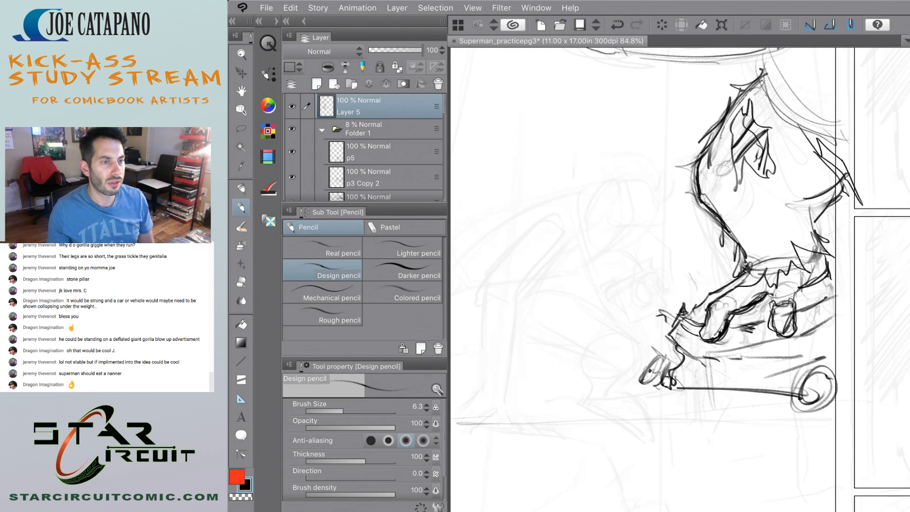
Try pencilling a rounded, cuff-like form over the faint bent rough shape beside the crushed car.
scroll(669, 265, down, 10)
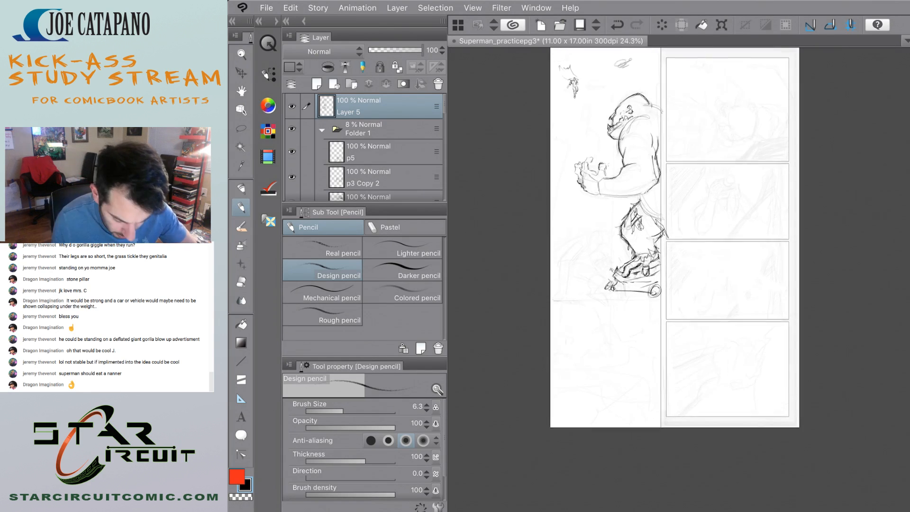
scroll(711, 142, up, 4)
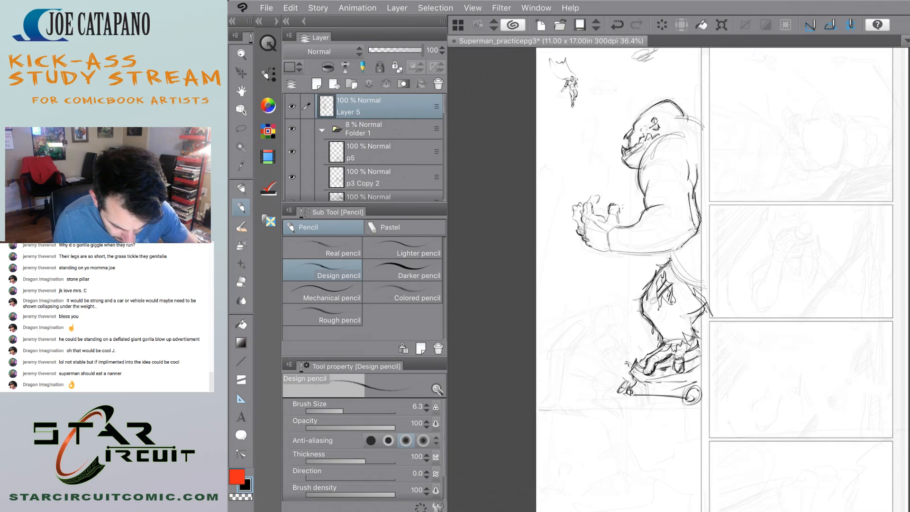
scroll(600, 385, up, 4)
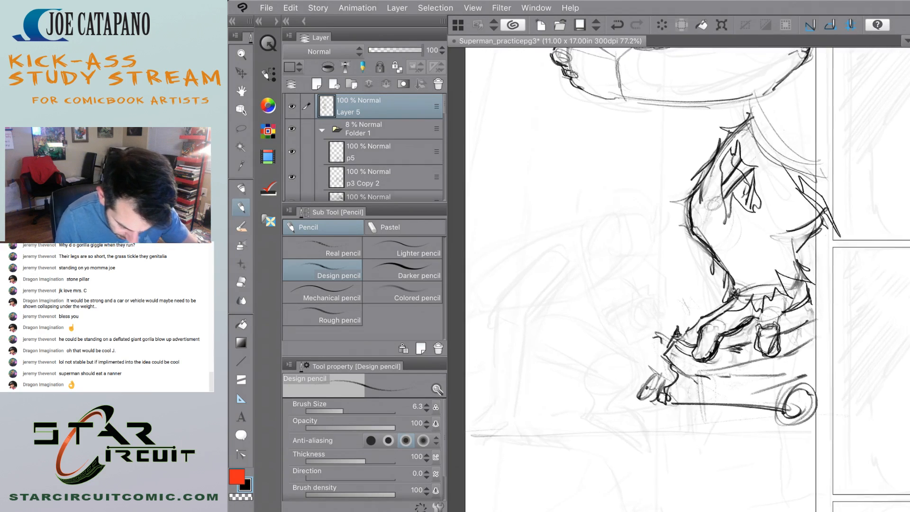
scroll(555, 285, up, 1)
drag(520, 263, 571, 283)
scroll(496, 294, up, 3)
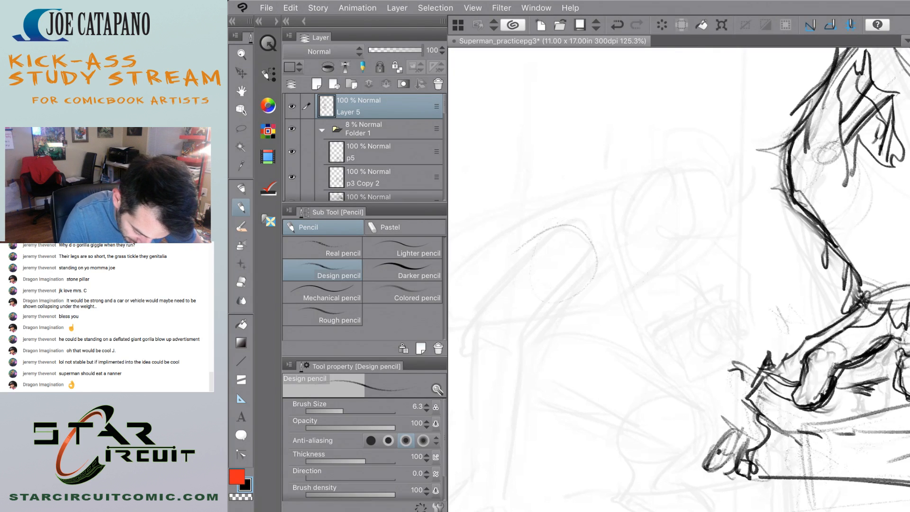
mouse_move(553, 307)
mouse_down()
mouse_move(488, 278)
mouse_move(550, 230)
mouse_up()
drag(565, 302, 580, 275)
mouse_move(576, 290)
mouse_down()
mouse_move(588, 274)
mouse_move(601, 277)
mouse_up()
drag(553, 313, 596, 281)
drag(537, 228, 545, 223)
scroll(612, 237, down, 3)
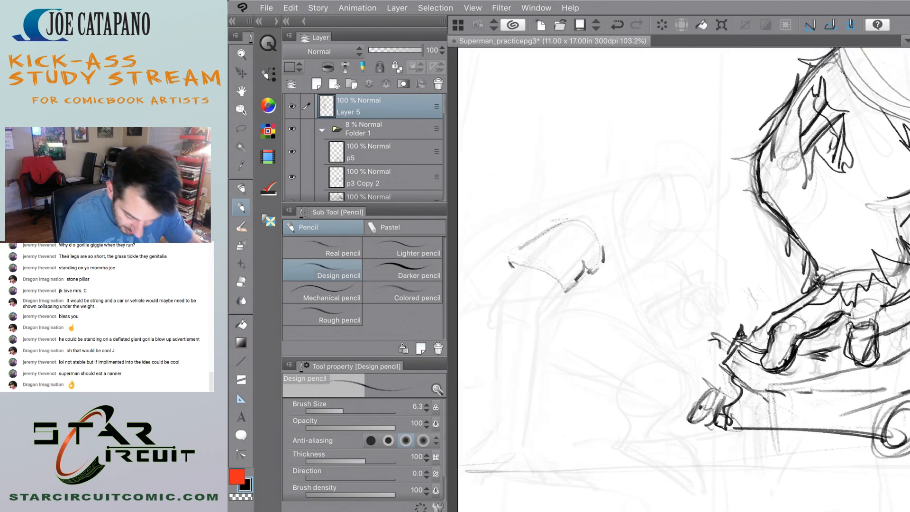
Try strengthening the upper and lower contours of the rounded cuff-like form.
scroll(536, 294, up, 4)
drag(599, 276, 528, 245)
drag(550, 205, 504, 238)
scroll(678, 279, down, 2)
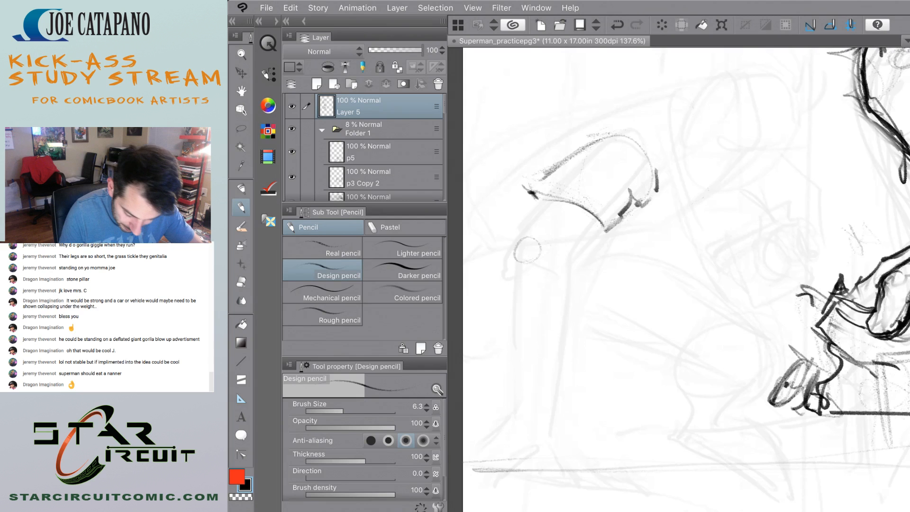
Try pencilling the long sides descending from the rounded form towards the ground line, and undo the descending strokes.
scroll(527, 250, down, 2)
mouse_move(585, 226)
mouse_down()
mouse_move(556, 260)
mouse_move(512, 260)
mouse_move(559, 306)
mouse_move(543, 404)
mouse_up()
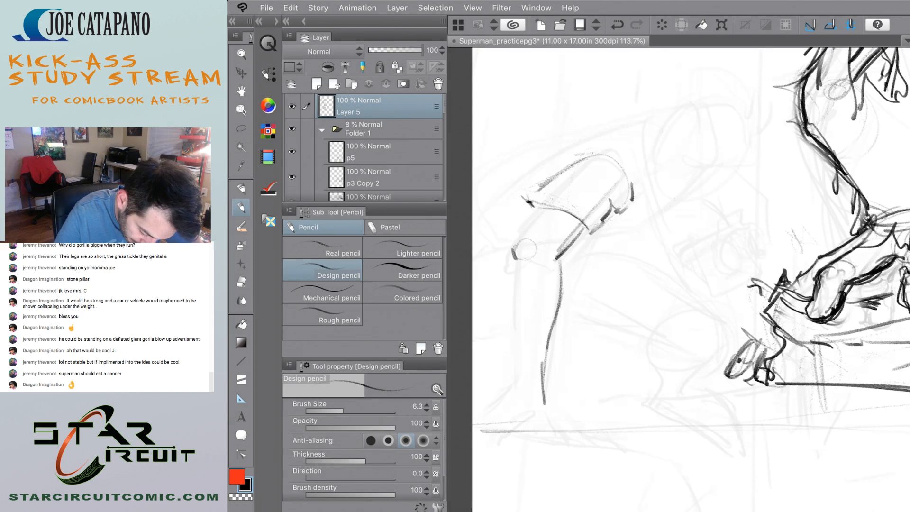
drag(515, 257, 508, 354)
drag(512, 311, 514, 393)
key(ctrl+z)
key(ctrl+z)
key(ctrl+z)
key(ctrl+z)
key(ctrl+z)
key(ctrl+z)
key(ctrl+z)
key(ctrl+z)
key(ctrl+z)
key(ctrl+z)
Try redrawing the short slanted edge beneath the rounded form, and undo the latest strokes.
drag(572, 238, 551, 259)
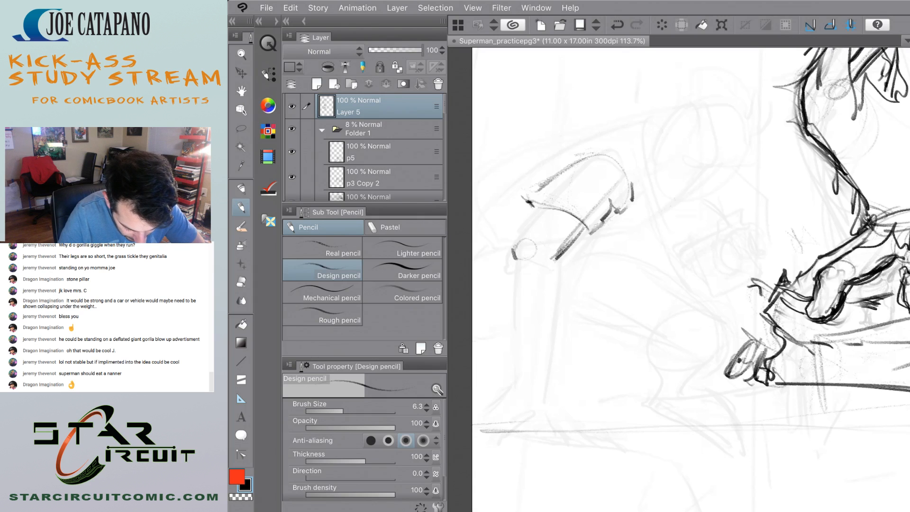
drag(593, 221, 556, 259)
key(ctrl+z)
key(ctrl+z)
key(ctrl+z)
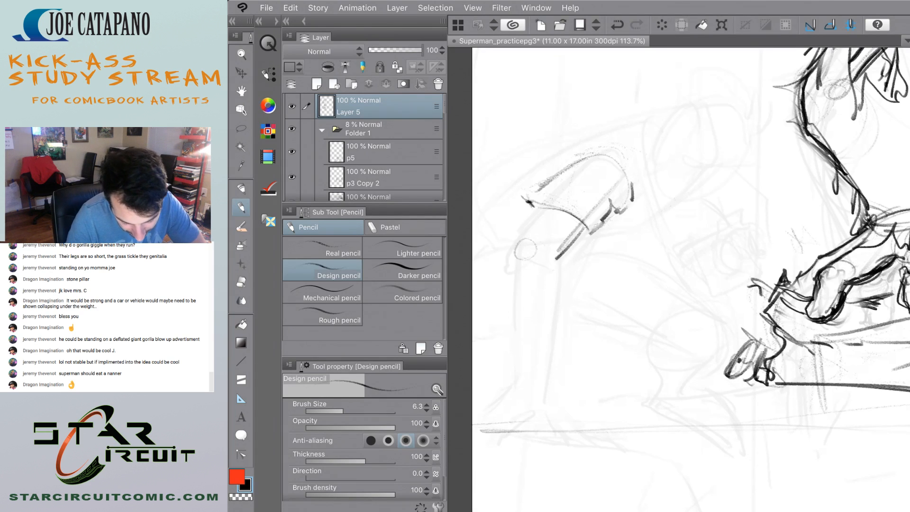
Undo the rounded form's contour strokes and erase what is left of it from the rough.
drag(621, 188, 594, 154)
key(ctrl+z)
key(ctrl+z)
key(ctrl+z)
key(ctrl+z)
key(e)
mouse_move(589, 229)
mouse_down()
mouse_move(623, 205)
mouse_move(578, 162)
mouse_move(553, 220)
mouse_up()
Sketch a loose overlapping oval with the Design pencil over the top end of the faint bent rough shape.
key(p)
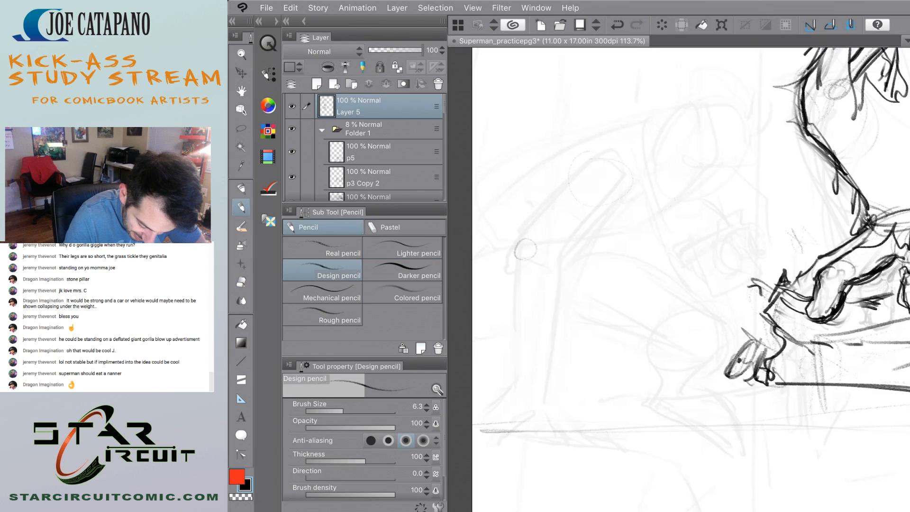
mouse_move(570, 166)
mouse_down()
mouse_move(604, 155)
mouse_move(564, 183)
mouse_move(583, 209)
mouse_up()
mouse_move(580, 156)
mouse_down()
mouse_move(636, 182)
mouse_move(564, 188)
mouse_move(641, 175)
mouse_up()
drag(583, 161, 629, 156)
drag(576, 209, 625, 201)
mouse_move(566, 196)
mouse_down()
mouse_move(628, 171)
mouse_move(626, 154)
mouse_move(553, 192)
mouse_up()
mouse_move(595, 213)
mouse_down()
mouse_move(633, 180)
mouse_move(578, 230)
mouse_up()
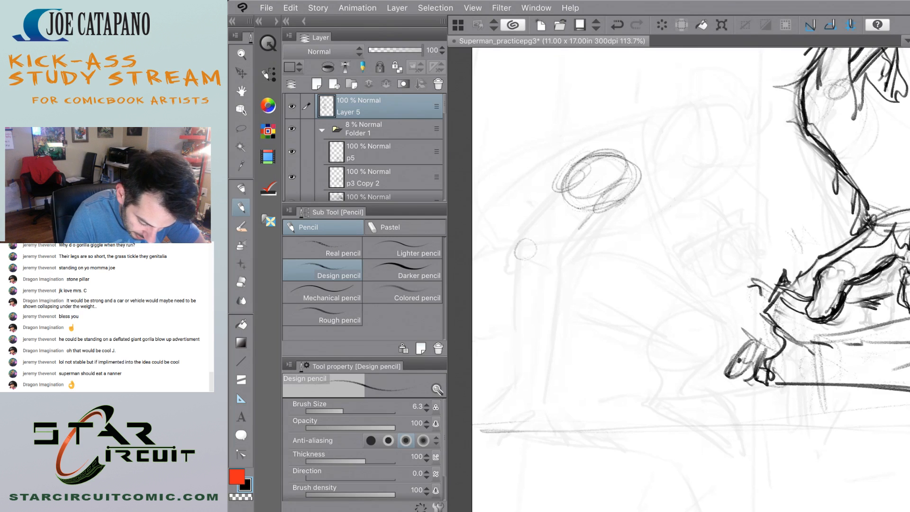
Sketch two elongated, tapering ovals slanting down from the underside of the loose oval.
drag(614, 202, 564, 242)
drag(566, 206, 555, 237)
mouse_move(592, 199)
mouse_down()
mouse_move(552, 245)
mouse_move(560, 247)
mouse_up()
drag(569, 181, 535, 215)
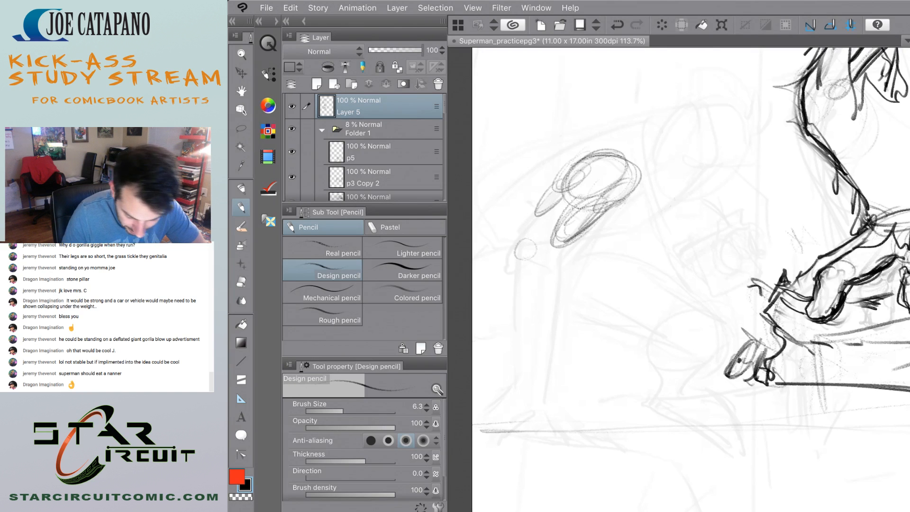
Undo the two elongated tapering ovals beneath the loose oval.
scroll(588, 199, down, 5)
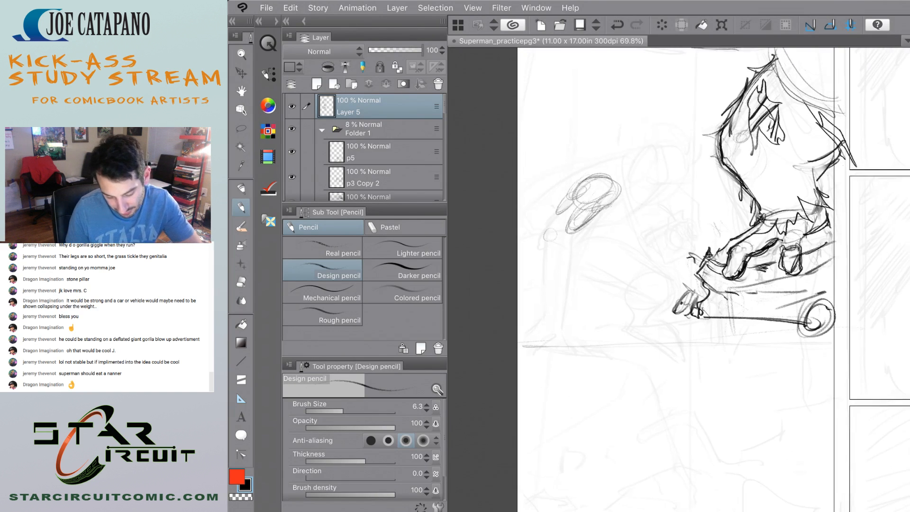
scroll(569, 190, up, 5)
key(ctrl+z)
key(ctrl+z)
key(ctrl+z)
key(ctrl+z)
key(ctrl+z)
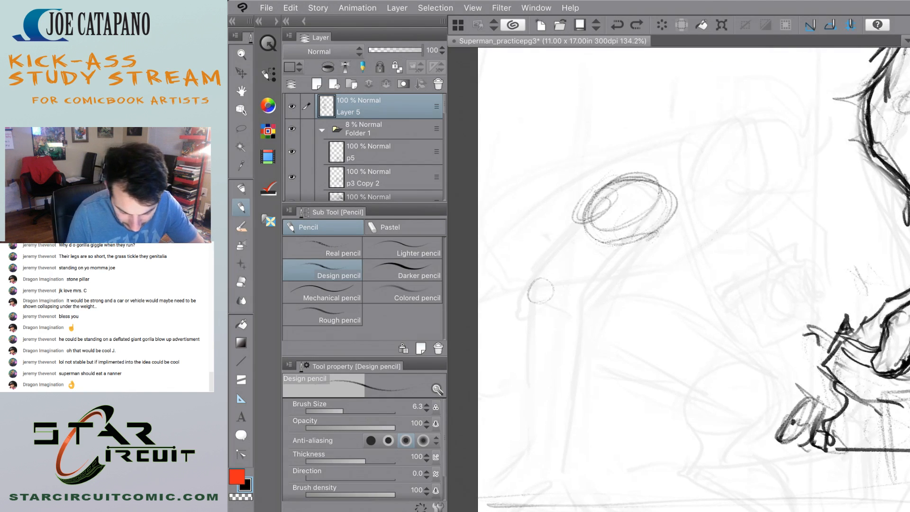
Sketch the limb's upper segment as contours tapering down from the loose oval to the joint, with inner lines converging there.
scroll(692, 279, down, 3)
drag(622, 225, 571, 273)
drag(611, 245, 588, 262)
mouse_move(589, 195)
mouse_down()
mouse_move(559, 227)
mouse_move(554, 259)
mouse_up()
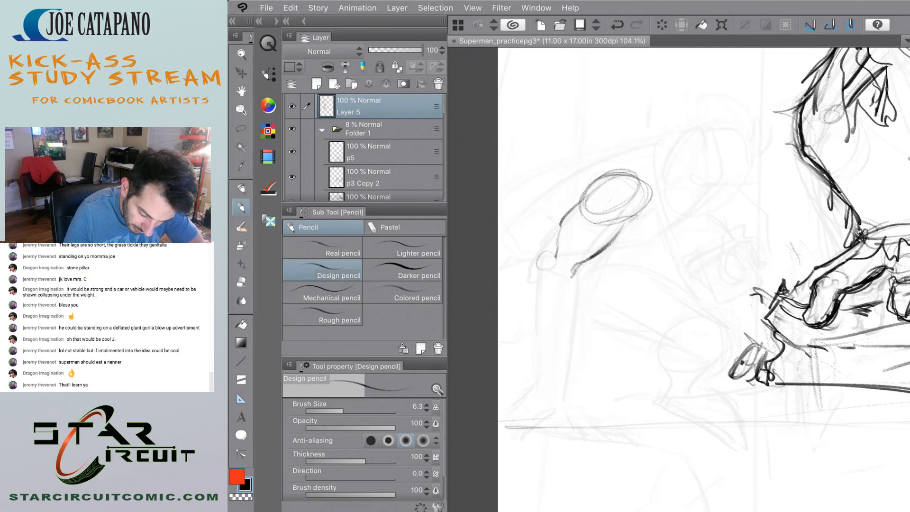
drag(619, 230, 569, 277)
mouse_move(563, 226)
mouse_down()
mouse_move(560, 264)
mouse_move(585, 267)
mouse_up()
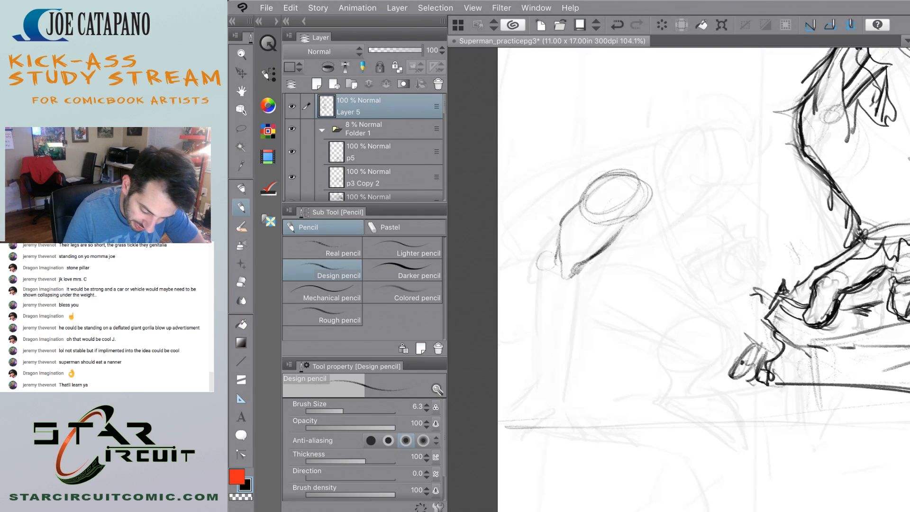
drag(558, 230, 538, 266)
drag(595, 227, 569, 251)
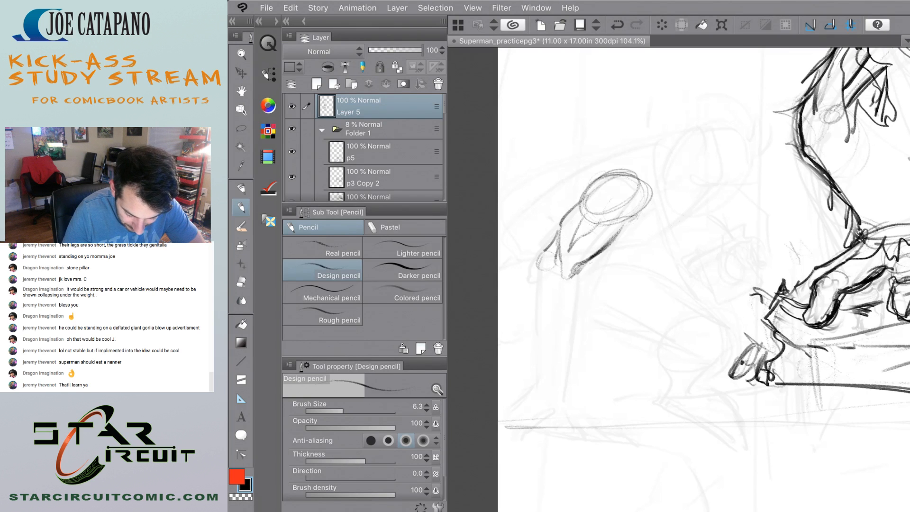
Draw the two long sides of the limb's lower segment from the joint down towards the faint ground line.
mouse_move(572, 245)
mouse_down()
mouse_move(564, 272)
mouse_move(579, 283)
mouse_move(575, 322)
mouse_up()
drag(585, 274, 560, 393)
drag(563, 351, 560, 393)
drag(585, 273, 564, 369)
drag(540, 280, 537, 401)
drag(539, 367, 533, 399)
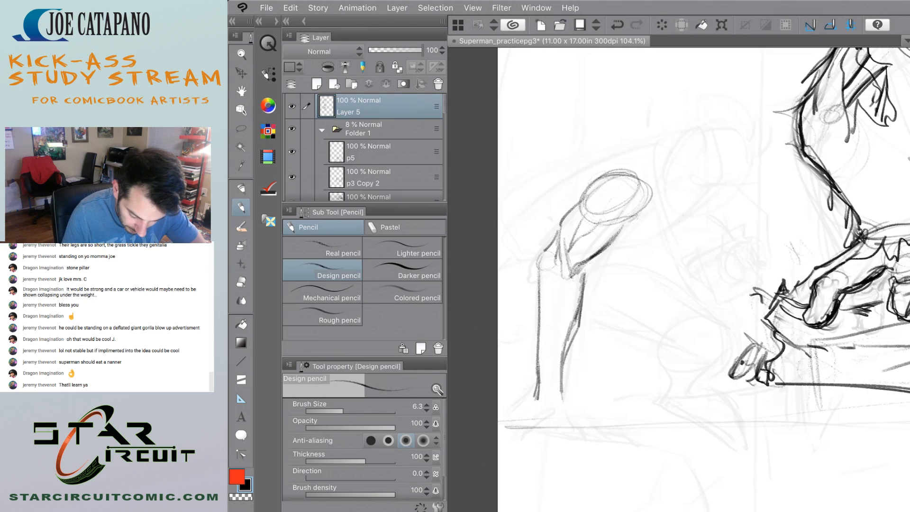
Sketch a splayed foot at the bottom of the limb, retrying its flaring side contours.
scroll(536, 394, up, 3)
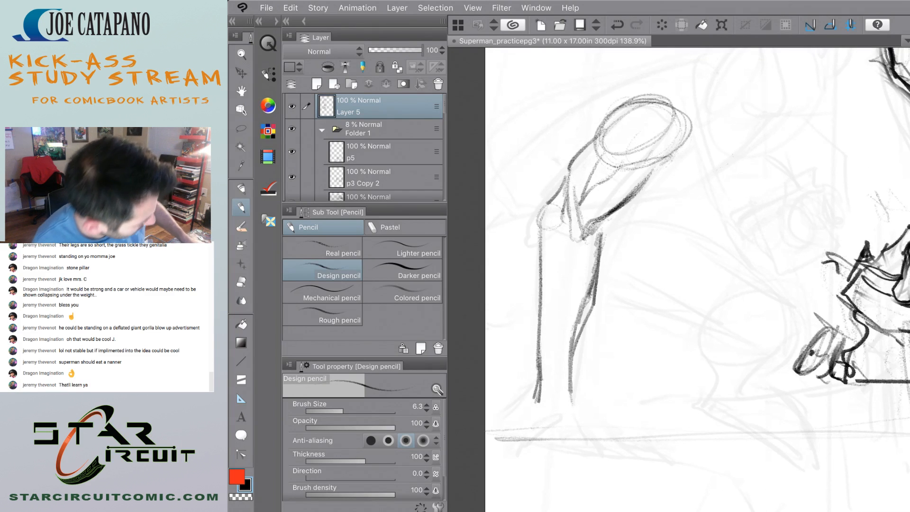
drag(527, 440, 554, 433)
mouse_move(558, 425)
mouse_down()
mouse_move(562, 440)
mouse_move(525, 432)
mouse_move(524, 444)
mouse_move(492, 450)
mouse_up()
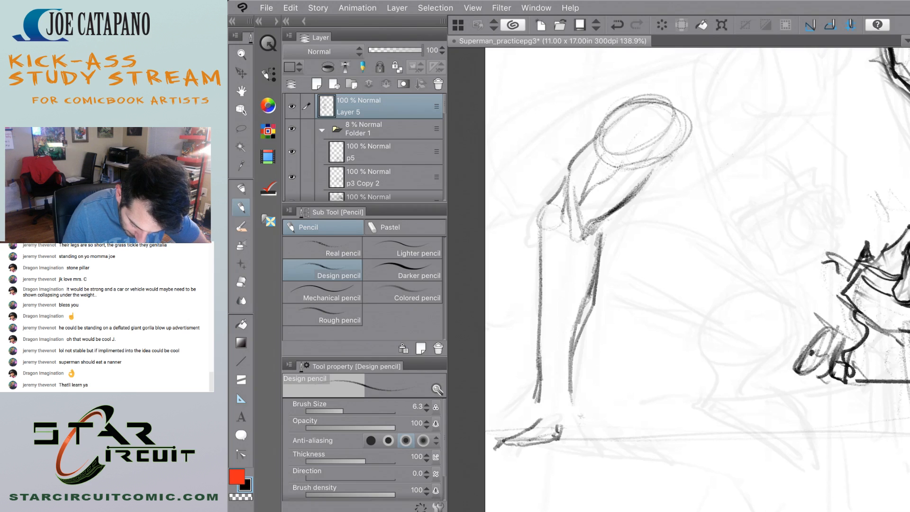
mouse_move(573, 411)
mouse_down()
mouse_move(611, 436)
mouse_move(591, 422)
mouse_up()
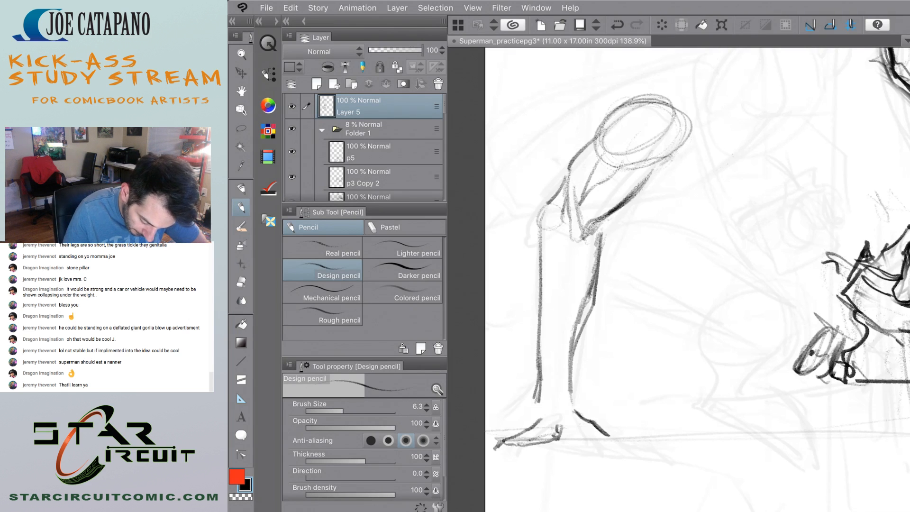
mouse_move(537, 392)
mouse_down()
mouse_move(535, 411)
mouse_move(491, 429)
mouse_up()
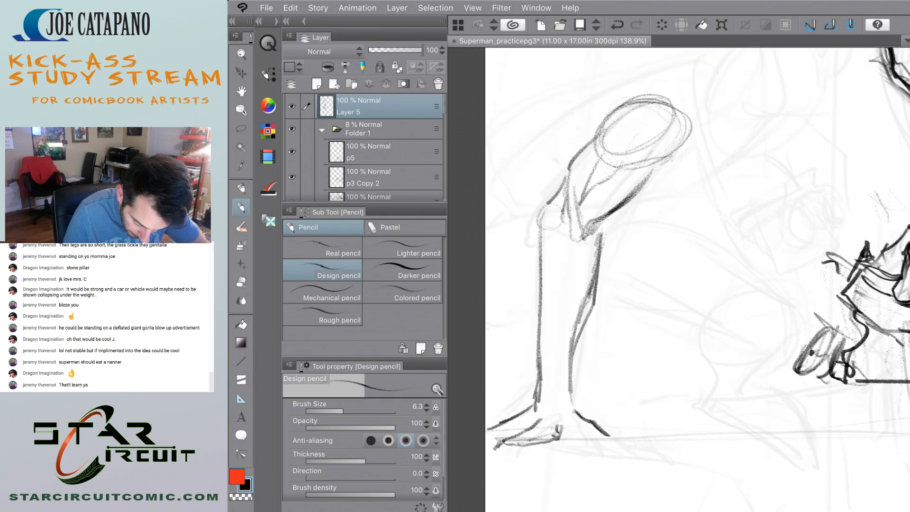
key(ctrl+z)
mouse_move(538, 394)
mouse_down()
mouse_move(494, 430)
mouse_move(563, 435)
mouse_move(512, 425)
mouse_move(487, 435)
mouse_move(589, 432)
mouse_up()
key(ctrl+z)
key(ctrl+z)
scroll(536, 399, down, 6)
scroll(531, 399, up, 4)
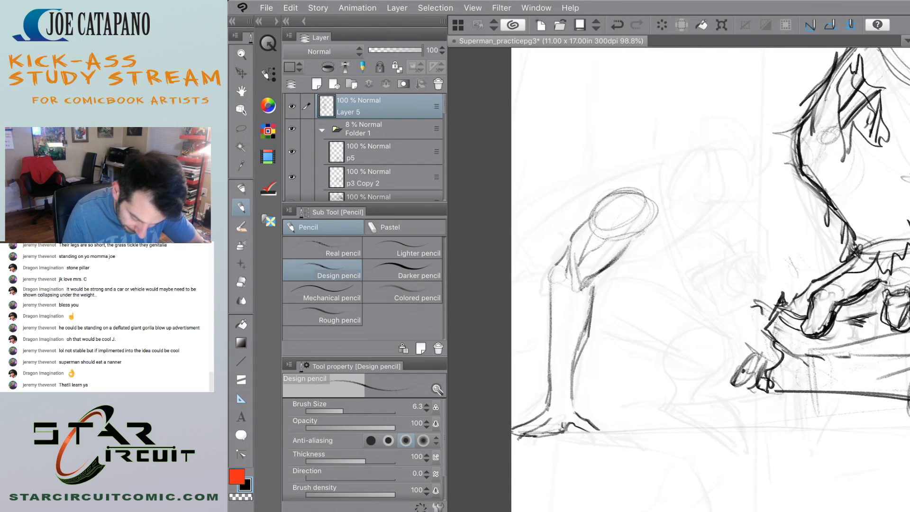
Draw a small dark circle on the outer edge of the limb just below the joint.
scroll(545, 399, down, 4)
scroll(552, 353, up, 5)
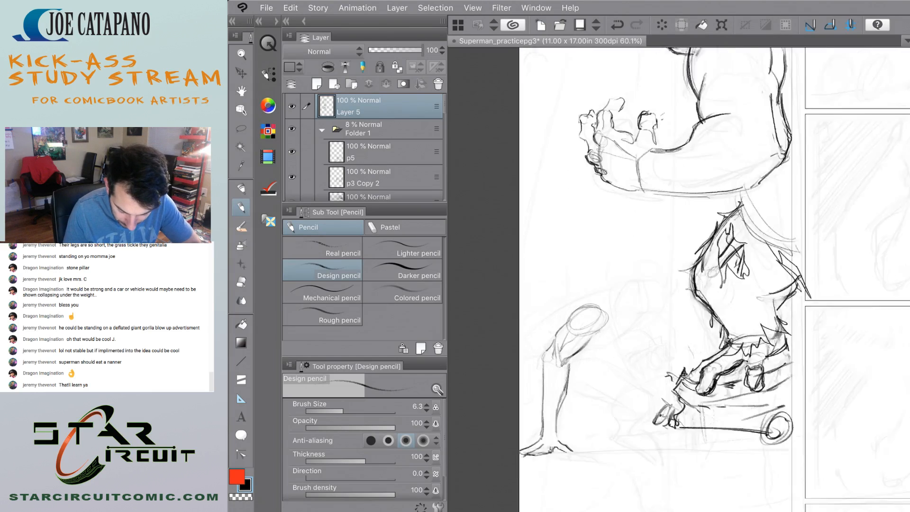
scroll(521, 396, up, 1)
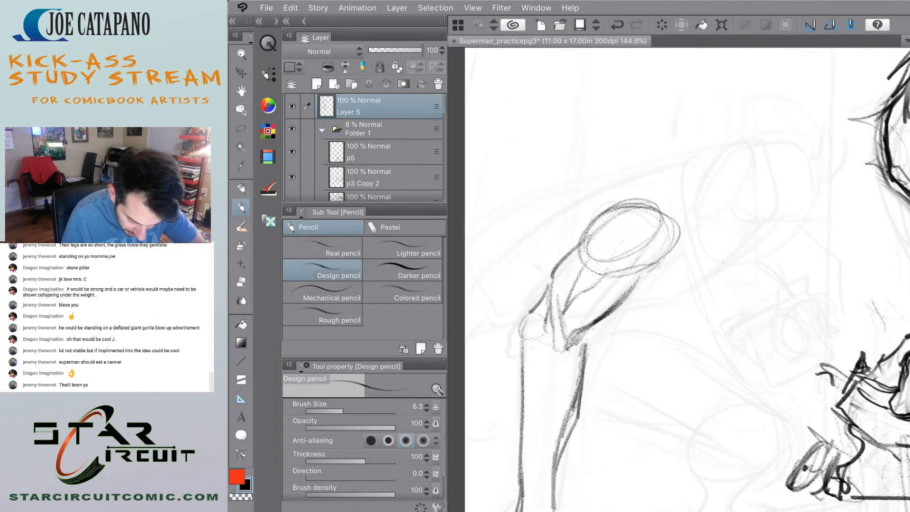
mouse_move(519, 343)
mouse_down()
mouse_move(526, 338)
mouse_move(514, 356)
mouse_up()
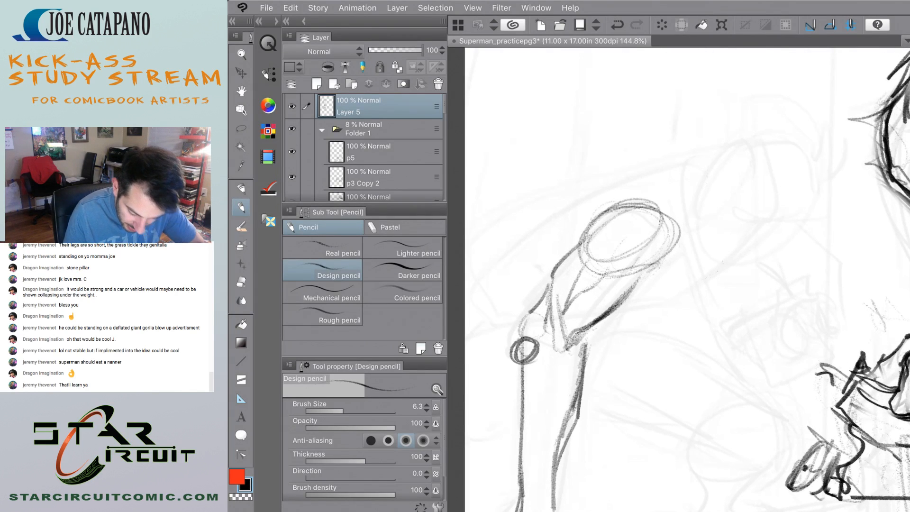
Erase the whole limb sketch beside the crushed car with the Soft eraser.
scroll(524, 300, down, 5)
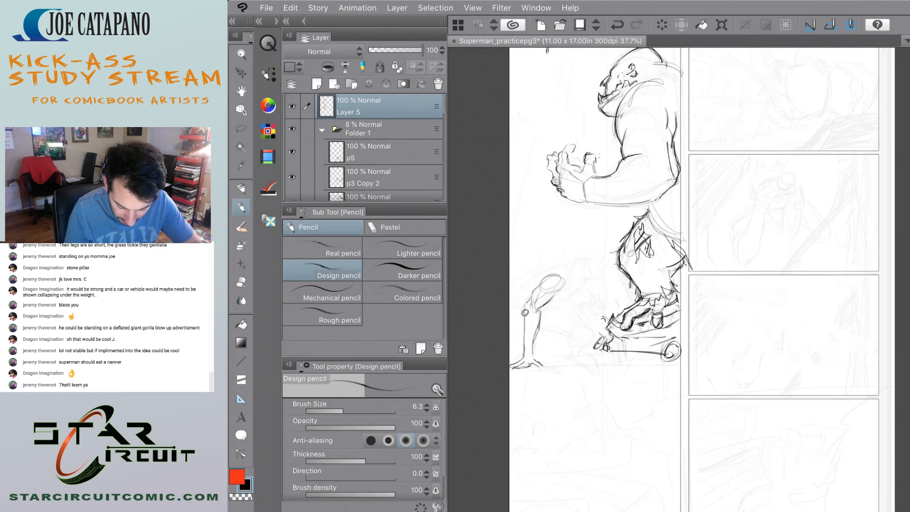
scroll(521, 285, up, 3)
key(e)
mouse_move(596, 280)
mouse_down()
mouse_move(563, 393)
mouse_move(561, 273)
mouse_move(505, 441)
mouse_up()
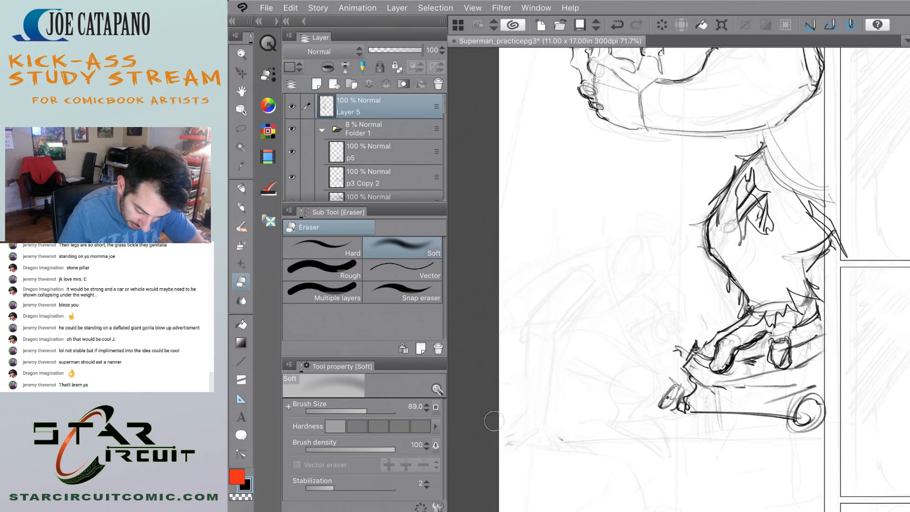
Rebuild the limb's upper segment with the Design pencil as a slanted cylinder with a circle at each end and a cross contour.
key(p)
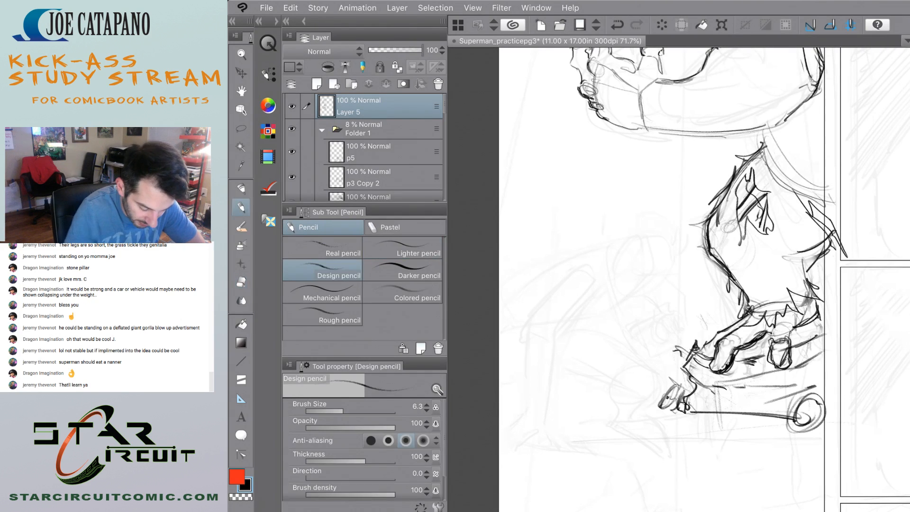
scroll(538, 313, up, 5)
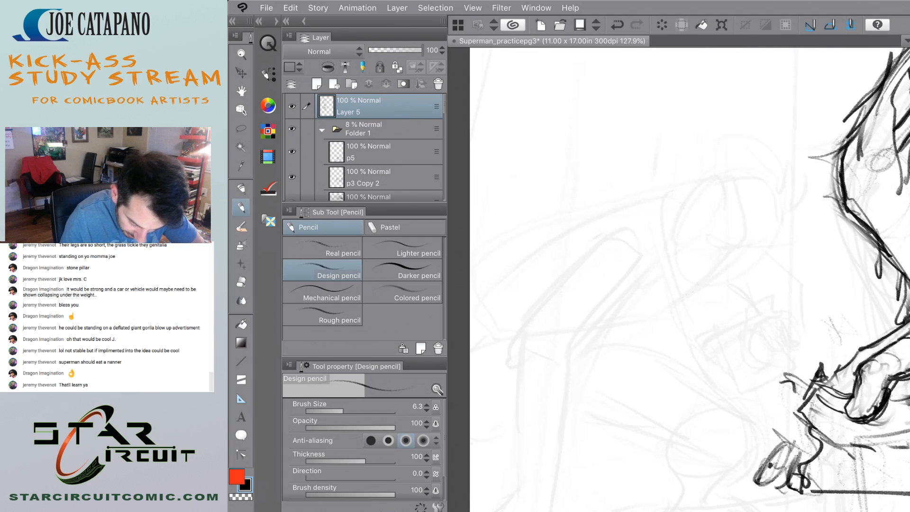
mouse_move(623, 239)
mouse_down()
mouse_move(645, 259)
mouse_move(611, 264)
mouse_move(563, 359)
mouse_up()
drag(631, 272, 548, 371)
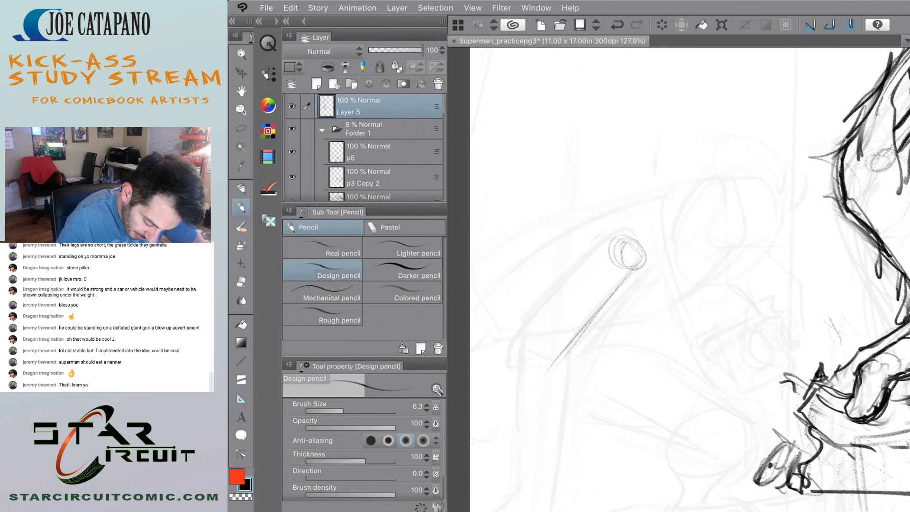
mouse_move(527, 342)
mouse_down()
mouse_move(522, 351)
mouse_move(546, 364)
mouse_up()
drag(598, 265, 522, 340)
mouse_move(574, 291)
mouse_down()
mouse_move(598, 293)
mouse_move(599, 312)
mouse_up()
scroll(678, 279, down, 2)
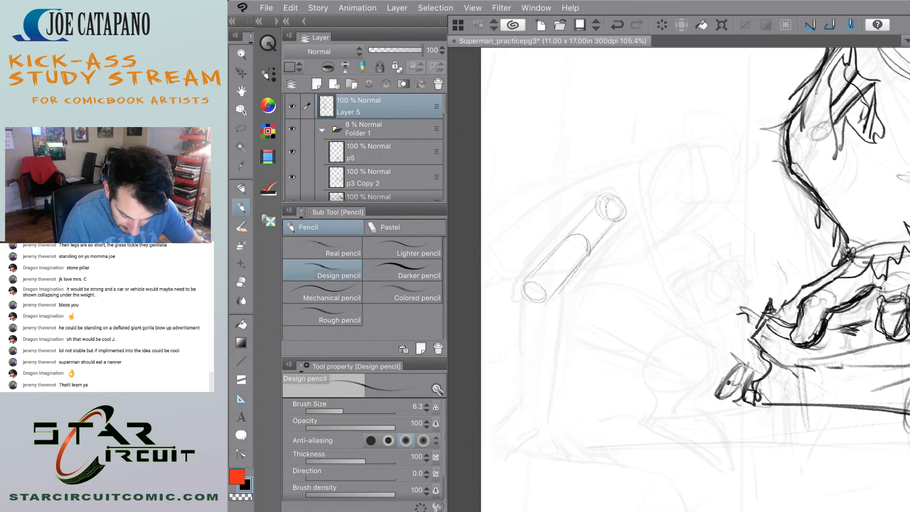
Sketch an upright cylinder from the lower joint circle towards the ground as the limb's lower segment.
scroll(543, 335, up, 2)
mouse_move(519, 285)
mouse_down()
mouse_move(555, 296)
mouse_move(557, 371)
mouse_up()
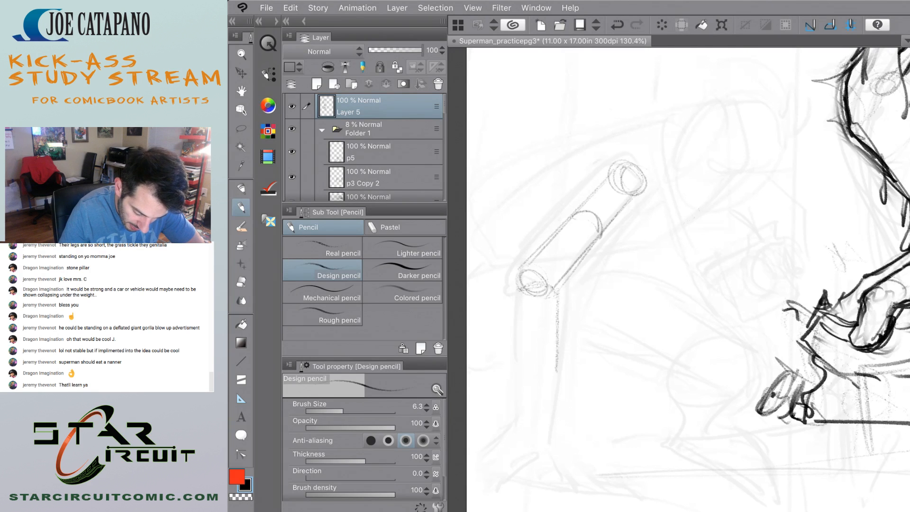
mouse_move(546, 297)
mouse_down()
mouse_move(551, 447)
mouse_move(526, 411)
mouse_move(522, 436)
mouse_up()
mouse_move(559, 299)
mouse_down()
mouse_move(569, 456)
mouse_move(514, 445)
mouse_up()
scroll(678, 280, down, 5)
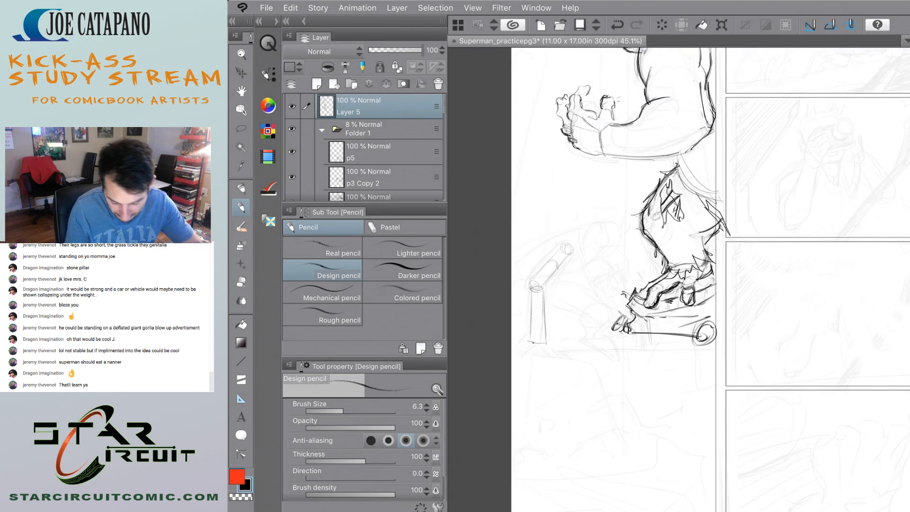
scroll(678, 280, up, 4)
scroll(678, 280, down, 2)
scroll(520, 328, up, 4)
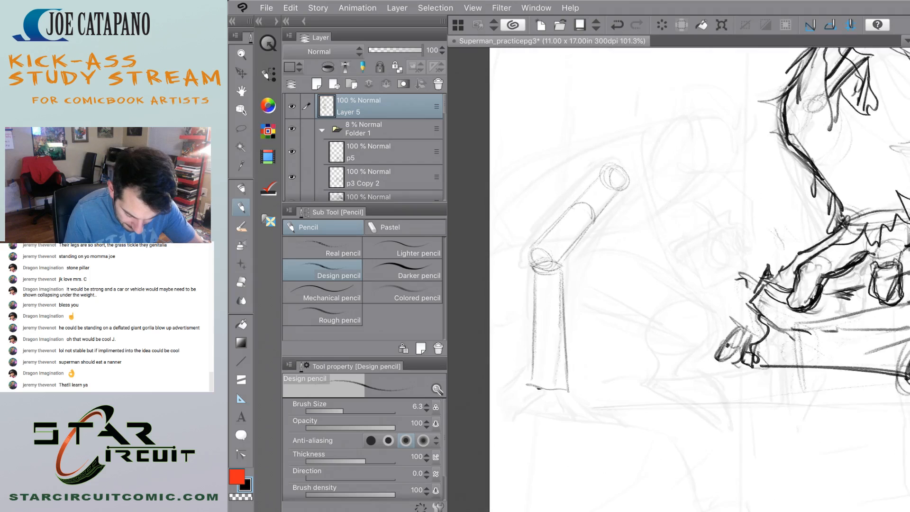
Add side and base planes to the upright segment and block in angular foot forms on the ground beneath it.
scroll(526, 370, up, 2)
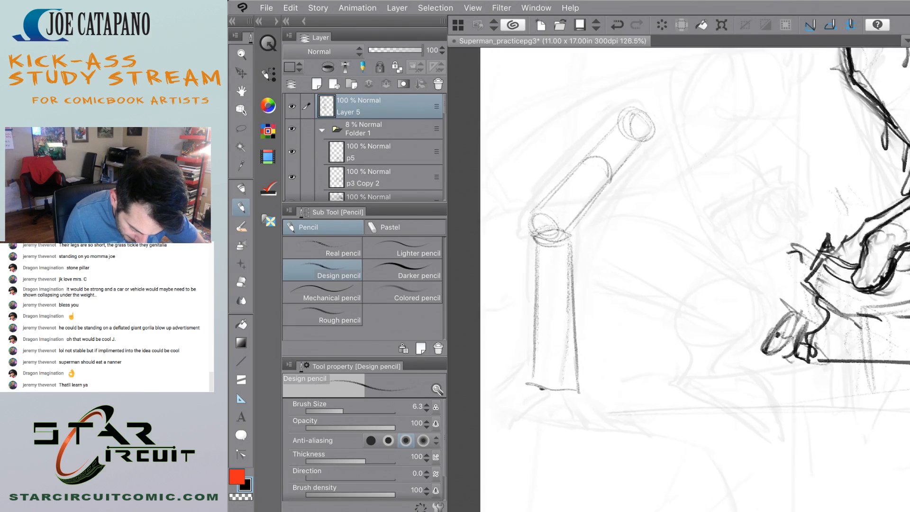
mouse_move(529, 382)
mouse_down()
mouse_move(565, 372)
mouse_move(578, 388)
mouse_move(549, 393)
mouse_move(568, 234)
mouse_up()
mouse_move(564, 355)
mouse_down()
mouse_move(560, 378)
mouse_move(575, 319)
mouse_up()
mouse_move(532, 354)
mouse_down()
mouse_move(529, 380)
mouse_move(576, 412)
mouse_move(512, 403)
mouse_move(599, 424)
mouse_up()
Sketch a long arched contour above the slanted cylinder and a few short marks for the underside below it.
scroll(536, 374, down, 10)
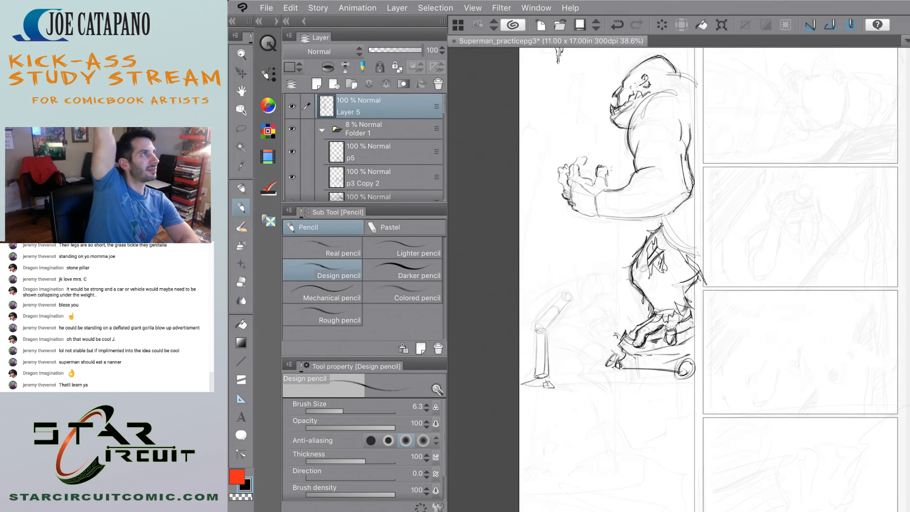
scroll(557, 299, up, 7)
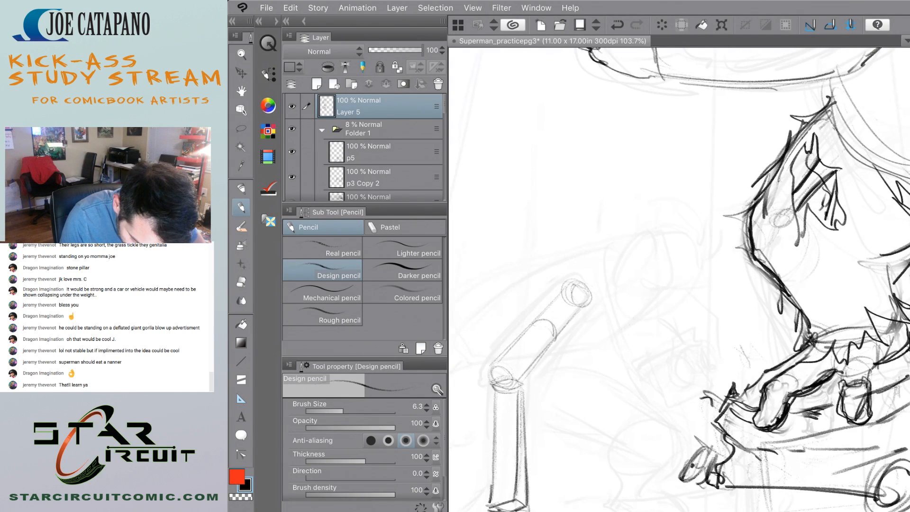
scroll(678, 280, down, 3)
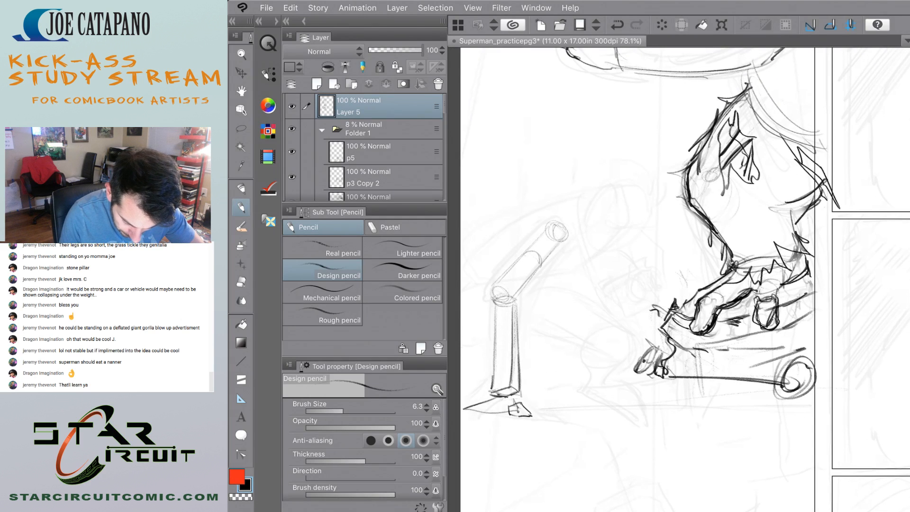
scroll(503, 246, up, 3)
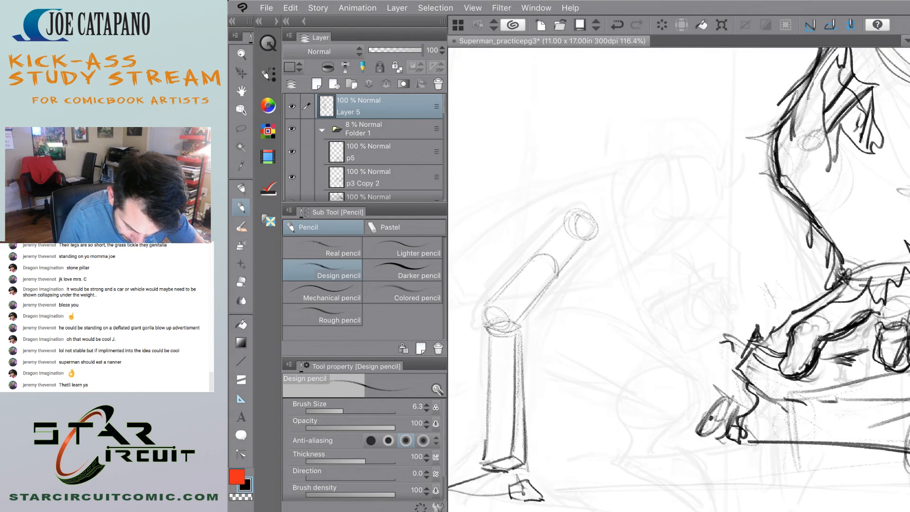
scroll(678, 279, down, 1)
mouse_move(615, 178)
mouse_down()
mouse_move(557, 187)
mouse_move(498, 225)
mouse_up()
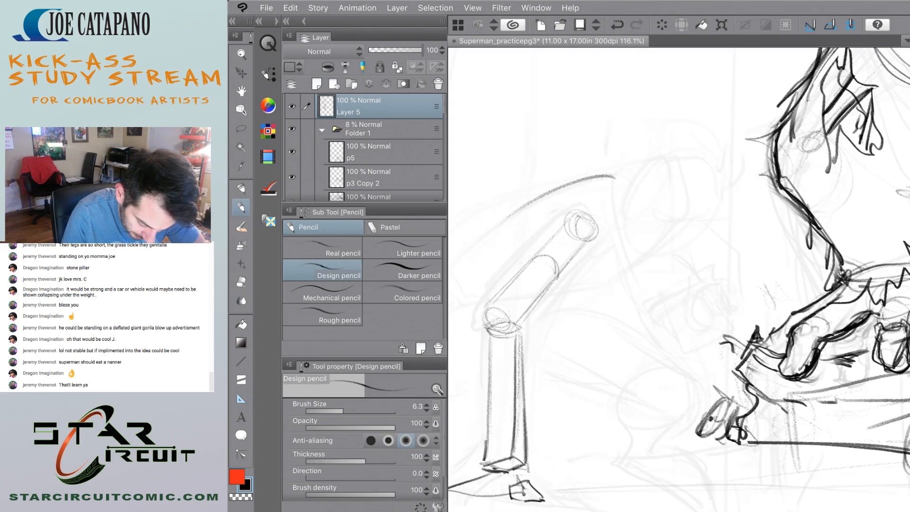
mouse_move(469, 272)
mouse_down()
mouse_move(463, 281)
mouse_move(505, 218)
mouse_move(610, 174)
mouse_up()
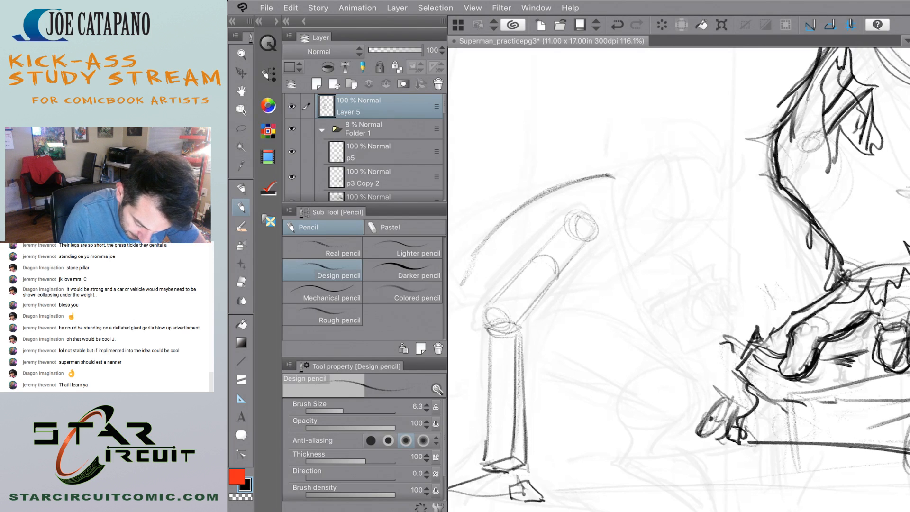
drag(600, 286, 579, 296)
drag(624, 269, 617, 274)
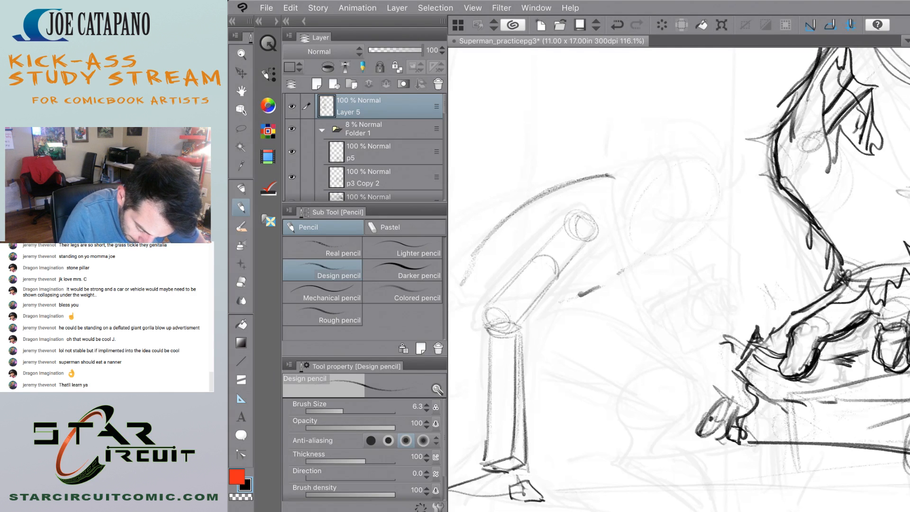
Try a large tilted oval with rough strokes above it past the arch's upper end, and undo the latest strokes.
mouse_move(635, 223)
mouse_down()
mouse_move(709, 239)
mouse_move(637, 208)
mouse_up()
drag(712, 201, 690, 167)
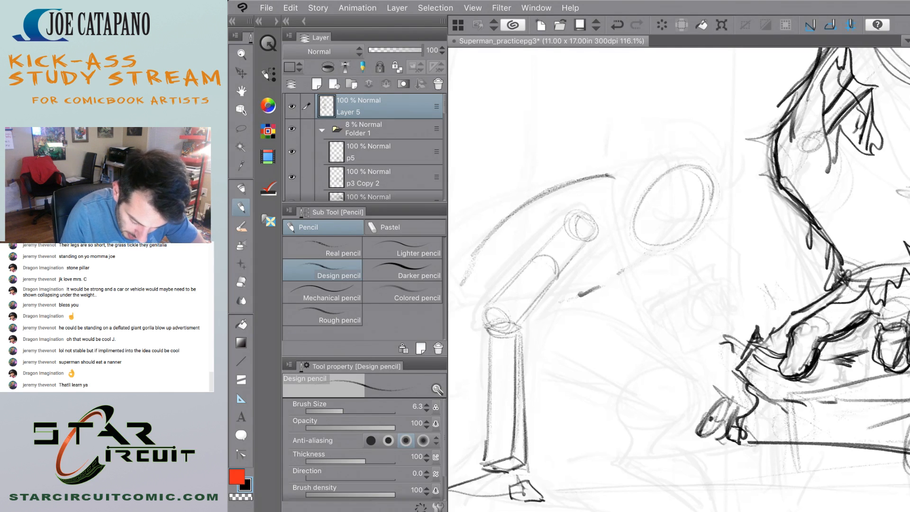
mouse_move(702, 201)
mouse_down()
mouse_move(736, 173)
mouse_move(720, 134)
mouse_up()
mouse_move(723, 169)
mouse_down()
mouse_move(717, 144)
mouse_move(662, 158)
mouse_move(669, 186)
mouse_up()
mouse_move(678, 142)
mouse_down()
mouse_move(638, 130)
mouse_move(672, 131)
mouse_up()
mouse_move(663, 146)
mouse_down()
mouse_move(679, 152)
mouse_move(680, 118)
mouse_up()
scroll(678, 280, down, 3)
scroll(678, 280, up, 2)
key(ctrl+z)
key(ctrl+z)
key(ctrl+z)
key(ctrl+z)
key(ctrl+z)
key(ctrl+z)
key(ctrl+z)
key(ctrl+z)
key(ctrl+z)
key(ctrl+z)
Try another downward stroke near the tilted oval, and undo it together with the oval.
scroll(678, 280, up, 1)
scroll(678, 279, up, 2)
mouse_move(683, 151)
mouse_down()
mouse_move(662, 186)
mouse_move(684, 188)
mouse_up()
scroll(678, 279, down, 2)
scroll(678, 279, up, 1)
scroll(678, 280, down, 1)
key(ctrl+z)
key(ctrl+z)
key(ctrl+z)
key(ctrl+z)
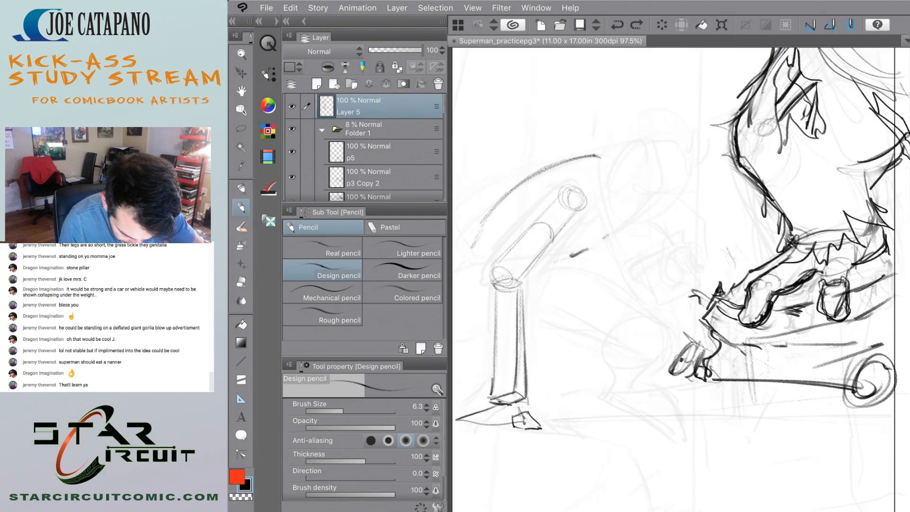
Sketch the curved underside contour opposite the arch through the short marks, and strengthen the arch's upper line.
drag(646, 197, 587, 259)
drag(530, 181, 595, 154)
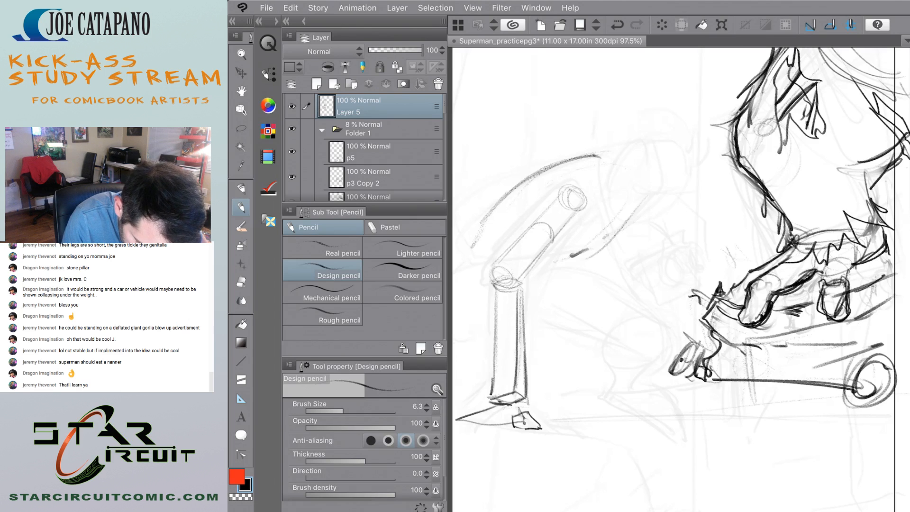
drag(644, 207, 586, 248)
drag(649, 197, 594, 241)
drag(642, 207, 546, 266)
Sketch a tilted shoulder oval at the arch's far end and a tapering upper arm extending from it toward the gorilla's leg.
drag(655, 183, 655, 206)
mouse_move(625, 169)
mouse_down()
mouse_move(640, 163)
mouse_move(656, 210)
mouse_move(609, 171)
mouse_move(608, 195)
mouse_move(632, 190)
mouse_move(623, 163)
mouse_move(586, 158)
mouse_up()
key(ctrl+z)
key(ctrl+z)
mouse_move(633, 181)
mouse_down()
mouse_move(687, 195)
mouse_move(663, 208)
mouse_move(691, 215)
mouse_move(640, 205)
mouse_move(695, 213)
mouse_move(706, 241)
mouse_up()
drag(683, 207, 684, 244)
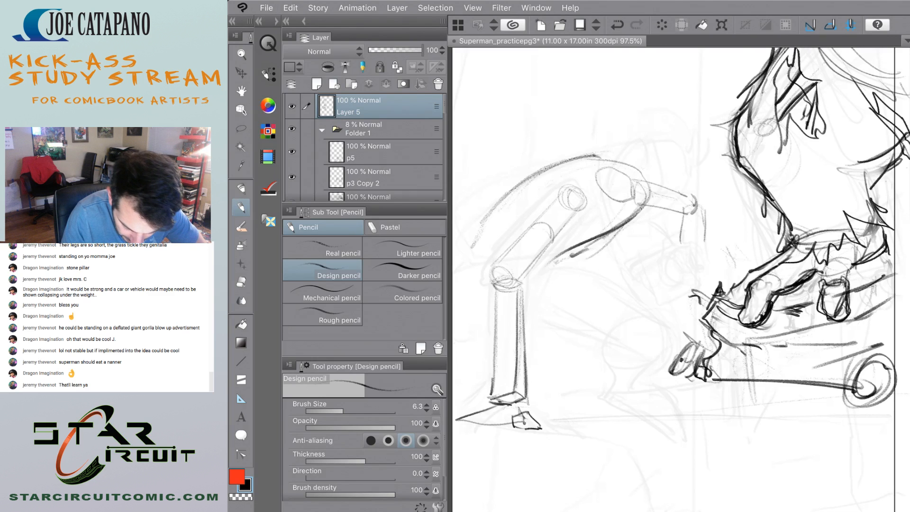
Draw a small elbow circle at the arm's end and try forearm strokes below it, undoing the latest ones.
key(ctrl+z)
key(ctrl+z)
mouse_move(685, 208)
mouse_down()
mouse_move(702, 210)
mouse_move(685, 208)
mouse_move(710, 247)
mouse_move(672, 246)
mouse_move(707, 247)
mouse_move(673, 253)
mouse_up()
key(ctrl+z)
drag(672, 251, 710, 261)
scroll(565, 276, down, 6)
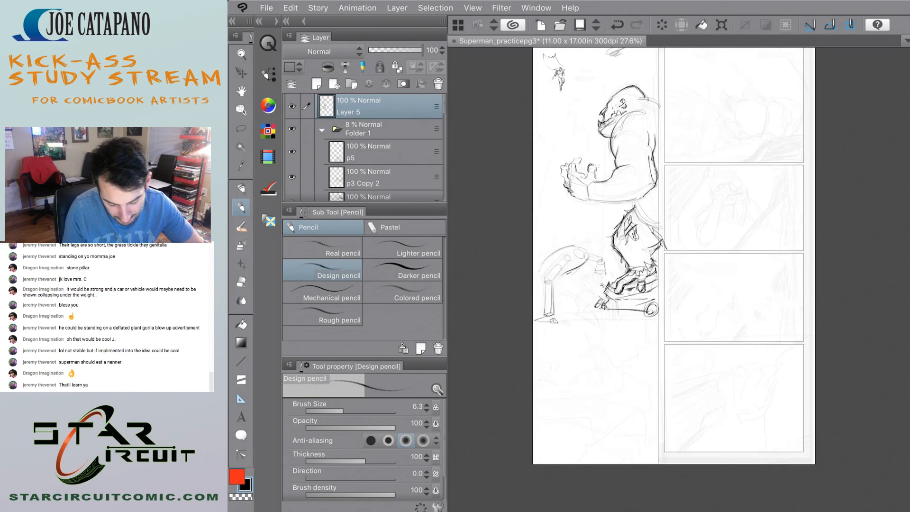
scroll(586, 268, up, 6)
key(ctrl+z)
key(ctrl+z)
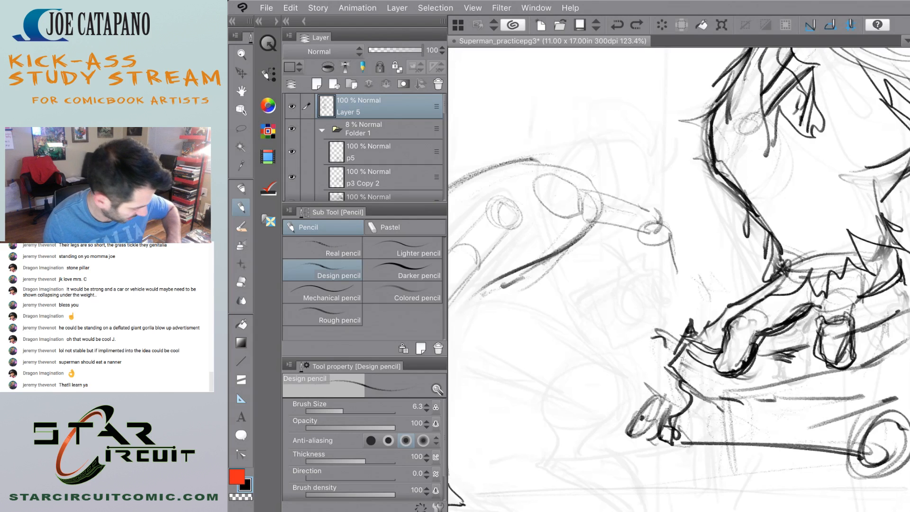
Draw a short cylindrical forearm with a boxed end hanging from the elbow circle.
key(ctrl+y)
key(ctrl+y)
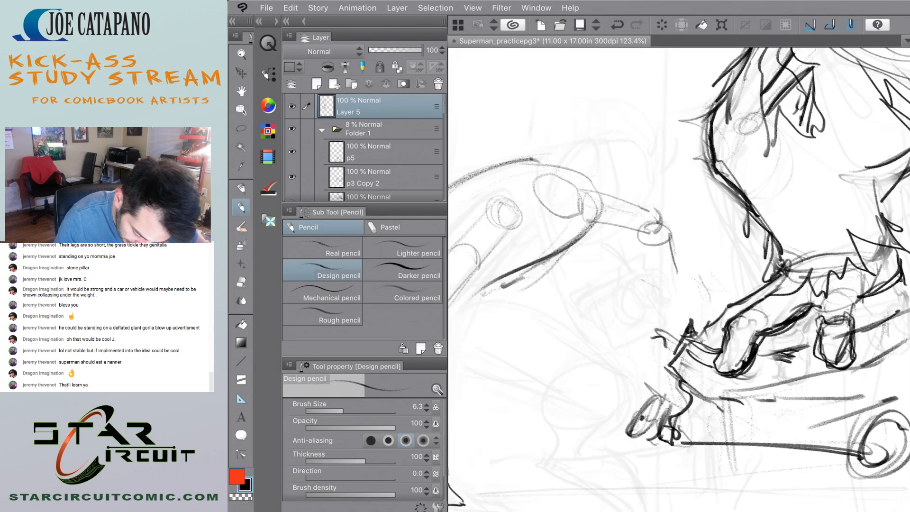
mouse_move(645, 232)
mouse_down()
mouse_move(644, 269)
mouse_move(675, 289)
mouse_move(637, 276)
mouse_move(673, 289)
mouse_up()
scroll(558, 290, down, 6)
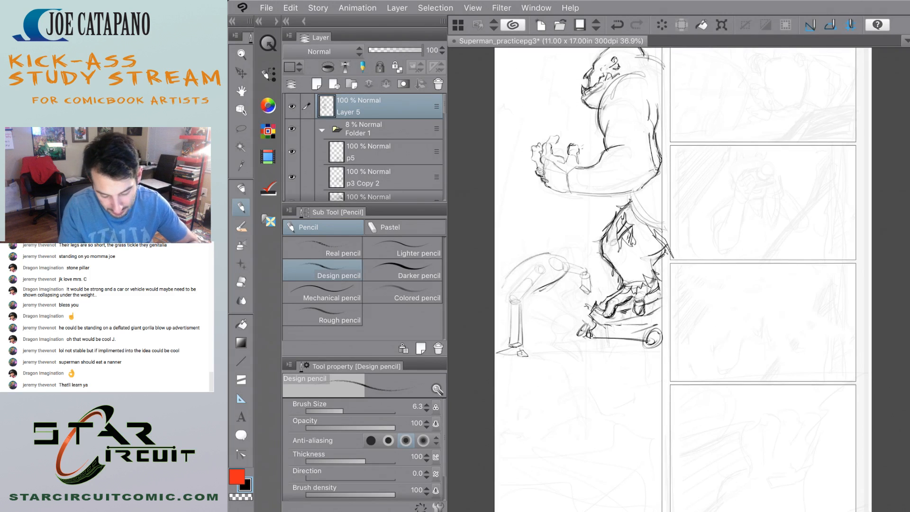
scroll(523, 266, up, 5)
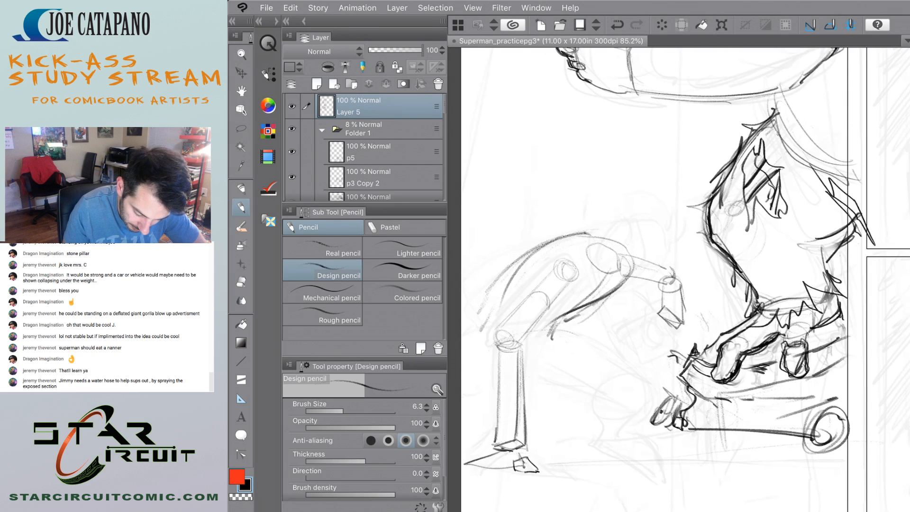
Draw a curved waist band across the torso's lower end, undoing the trial strokes below it.
scroll(501, 393, up, 2)
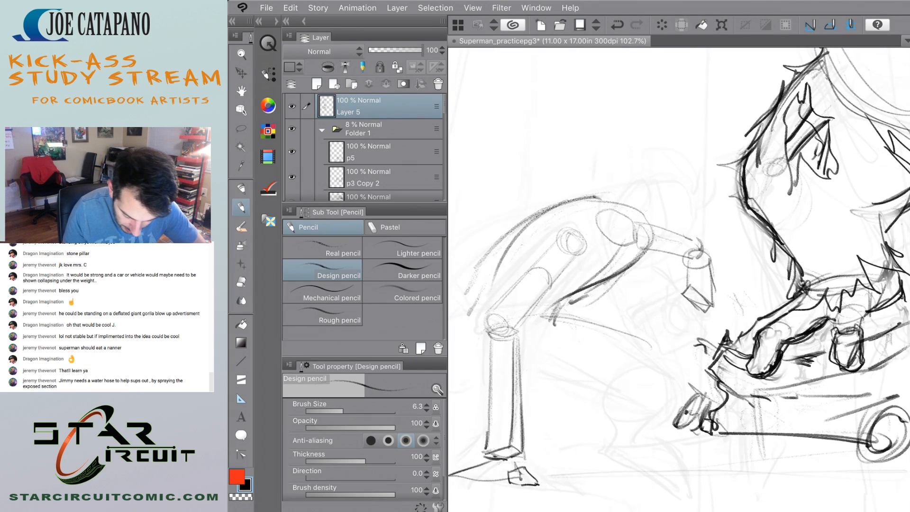
mouse_move(486, 290)
mouse_down()
mouse_move(535, 312)
mouse_move(555, 310)
mouse_move(539, 355)
mouse_up()
mouse_move(566, 312)
mouse_down()
mouse_move(540, 351)
mouse_move(551, 334)
mouse_up()
key(ctrl+z)
key(ctrl+z)
key(ctrl+z)
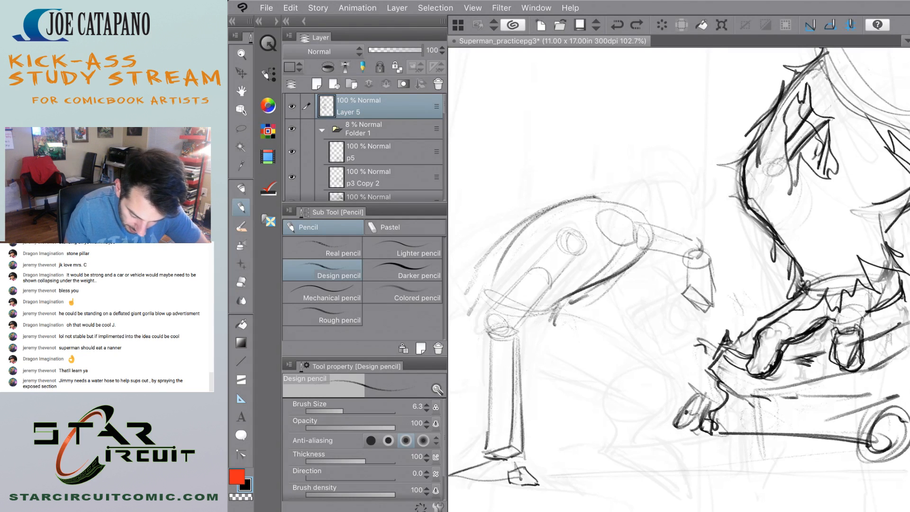
Sketch a rounded pelvis around the hip joint and connect it to the torso's back contour.
scroll(679, 280, down, 6)
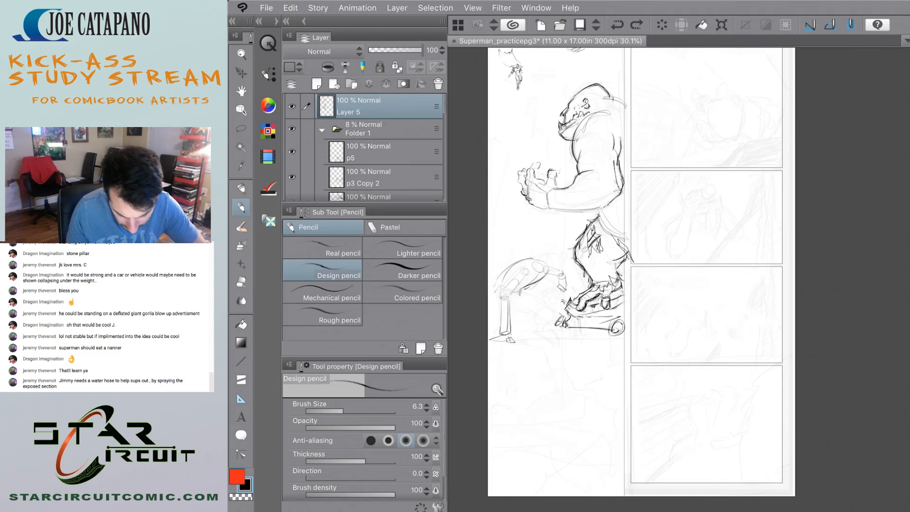
scroll(501, 281, up, 6)
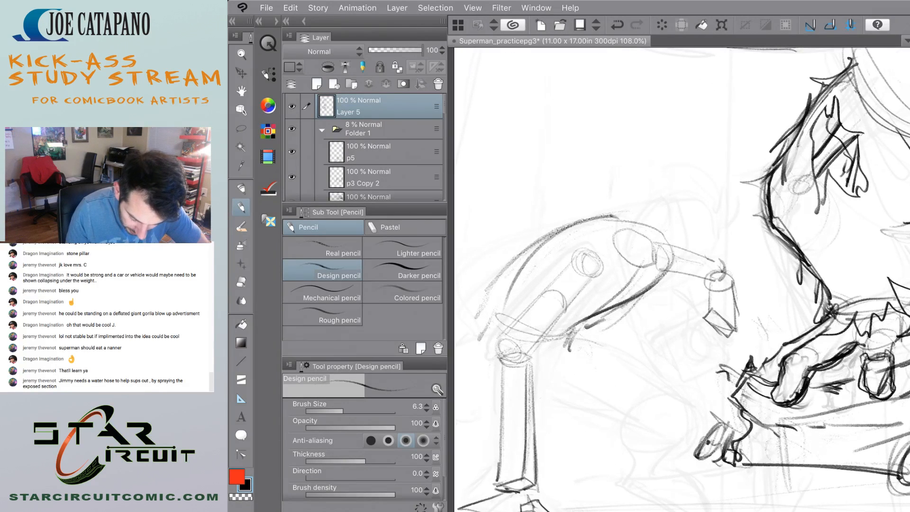
mouse_move(633, 276)
mouse_down()
mouse_move(596, 313)
mouse_move(587, 343)
mouse_up()
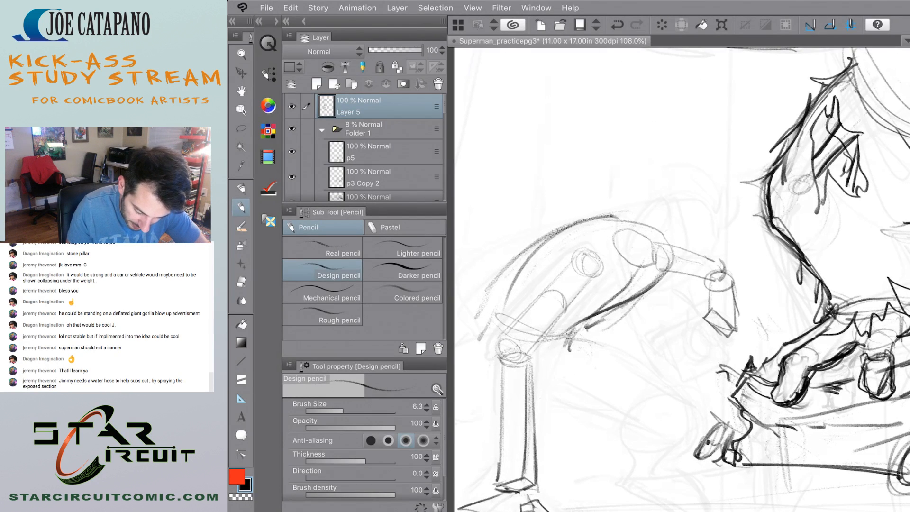
mouse_move(500, 340)
mouse_down()
mouse_move(483, 387)
mouse_move(565, 368)
mouse_up()
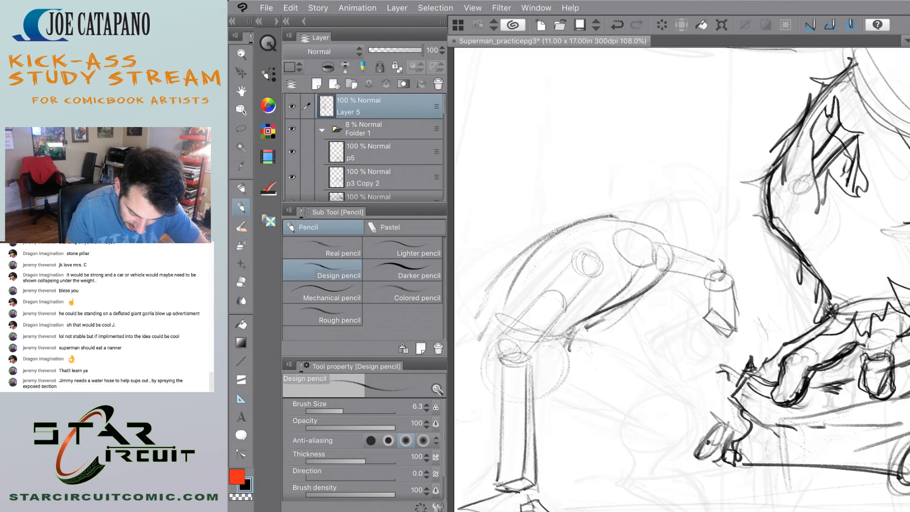
drag(485, 361, 537, 402)
mouse_move(492, 382)
mouse_down()
mouse_move(489, 331)
mouse_move(524, 251)
mouse_move(557, 232)
mouse_up()
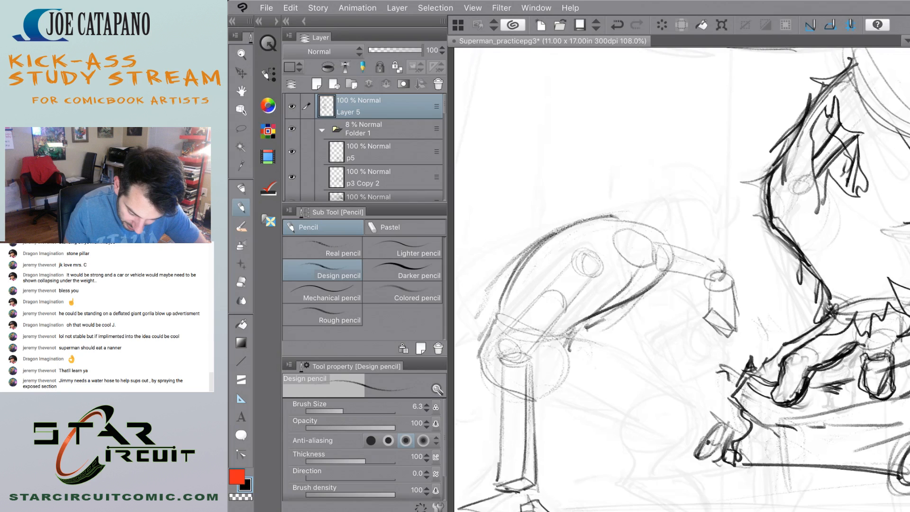
Try long thigh lines running from the pelvis toward the crushed car, and undo them.
scroll(679, 280, up, 1)
scroll(469, 151, down, 2)
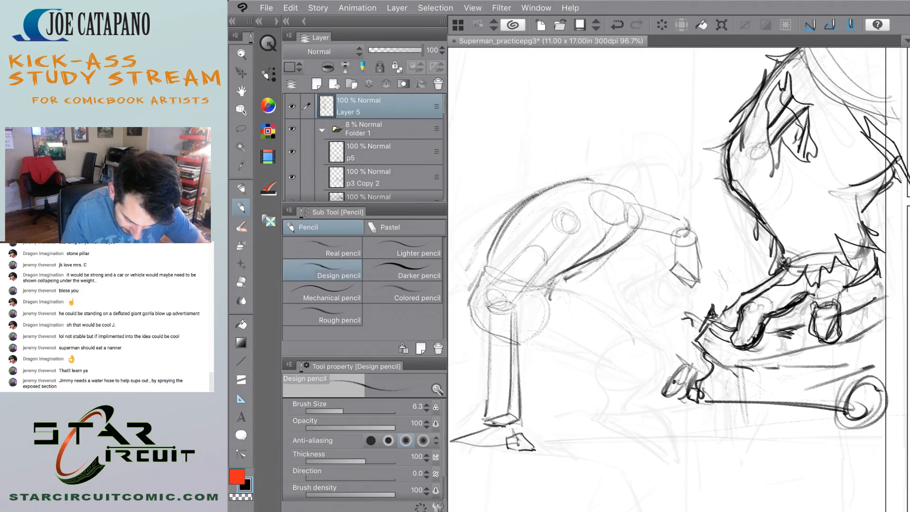
mouse_move(528, 312)
mouse_down()
mouse_move(644, 345)
mouse_move(644, 356)
mouse_move(627, 352)
mouse_up()
key(ctrl+z)
mouse_move(516, 329)
mouse_down()
mouse_move(655, 354)
mouse_move(645, 350)
mouse_up()
key(ctrl+z)
key(ctrl+z)
key(ctrl+z)
Draw the second leg's thigh as tapering lines from the pelvis toward the crushed car.
drag(523, 306, 626, 344)
mouse_move(532, 314)
mouse_down()
mouse_move(633, 347)
mouse_move(582, 344)
mouse_up()
mouse_move(524, 329)
mouse_down()
mouse_move(627, 357)
mouse_move(633, 349)
mouse_up()
scroll(518, 311, down, 7)
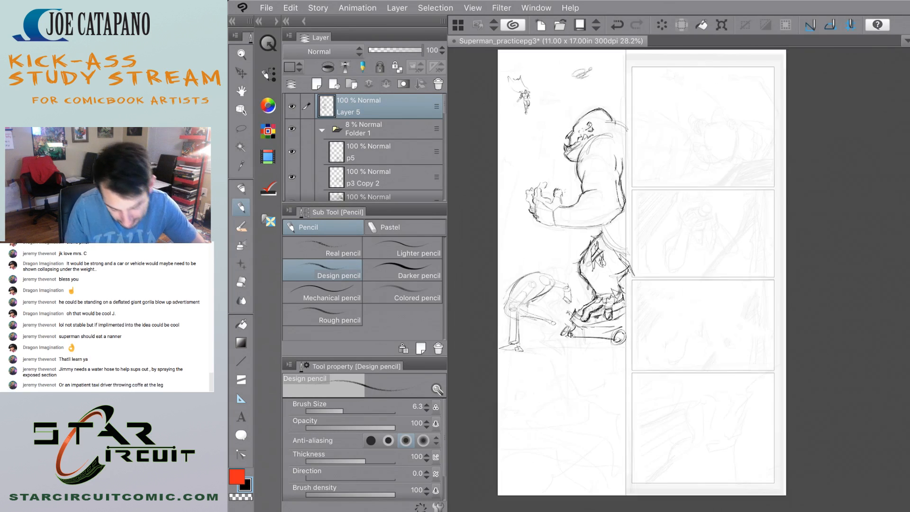
Draw a small knee circle at the thigh's end and try shin strokes below it, undoing the rejected ones.
scroll(524, 316, up, 6)
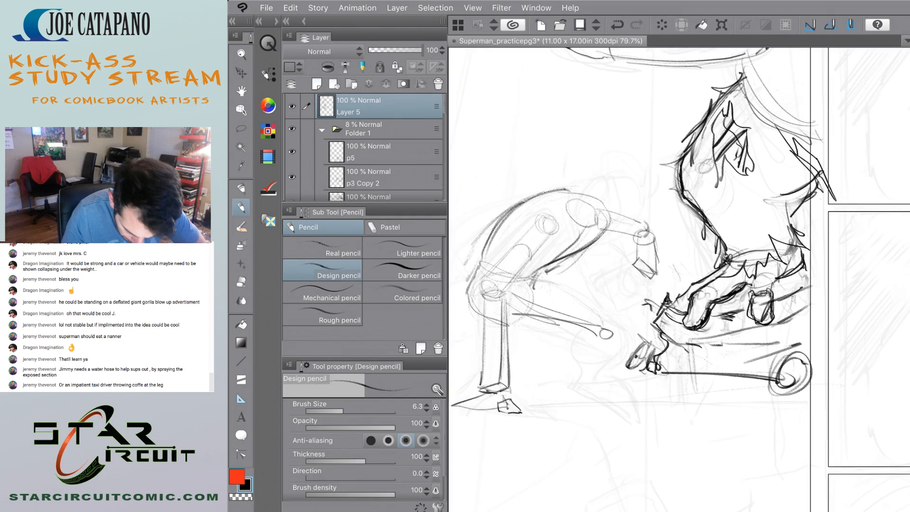
mouse_move(619, 340)
mouse_down()
mouse_move(599, 369)
mouse_move(599, 344)
mouse_move(584, 377)
mouse_up()
key(ctrl+z)
drag(627, 332, 599, 373)
drag(595, 354, 579, 379)
key(ctrl+z)
key(ctrl+z)
drag(620, 338, 605, 375)
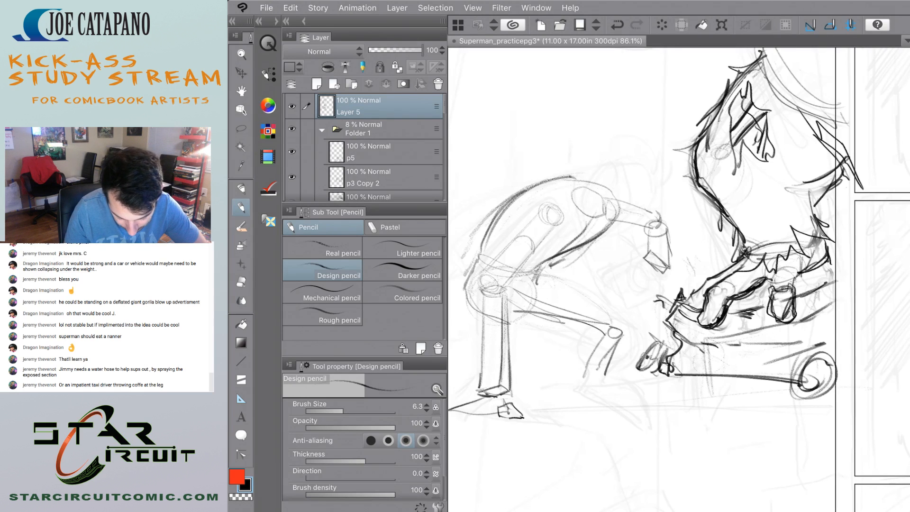
key(ctrl+z)
Draw the shin below the knee circle as a short slanted cylinder with a closed lower end.
mouse_move(621, 338)
mouse_down()
mouse_move(602, 375)
mouse_move(597, 350)
mouse_move(583, 384)
mouse_move(597, 388)
mouse_up()
mouse_move(604, 375)
mouse_down()
mouse_move(595, 388)
mouse_move(587, 376)
mouse_up()
drag(615, 350, 596, 359)
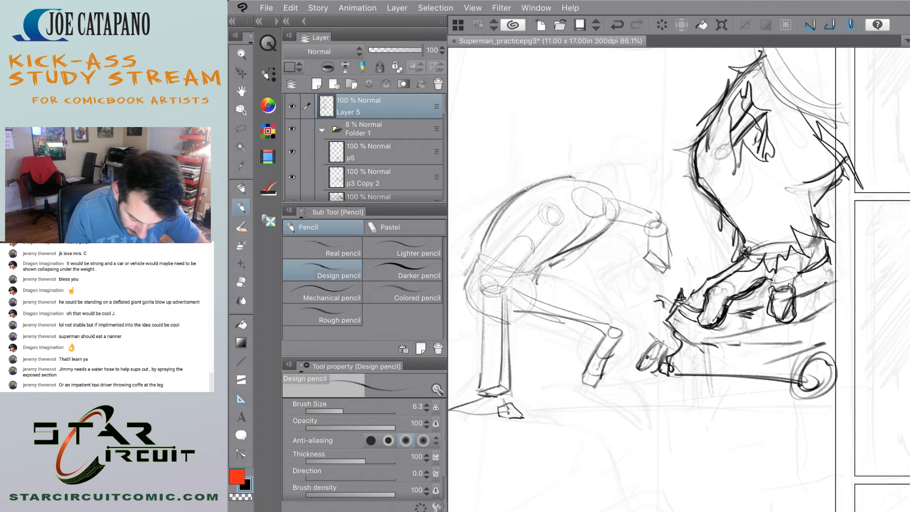
Add cross-contour marks along the thigh and shin, and rework the knee with small overlapping ovals.
scroll(515, 297, down, 5)
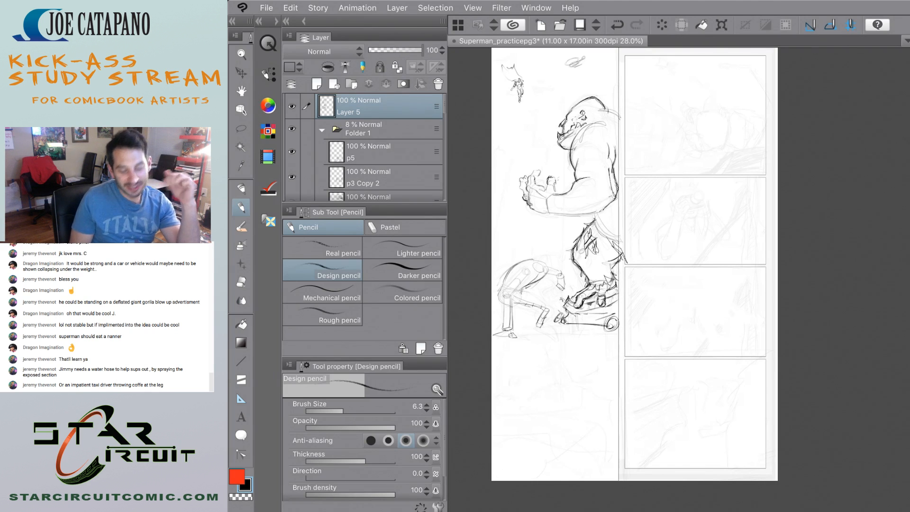
scroll(520, 262, up, 5)
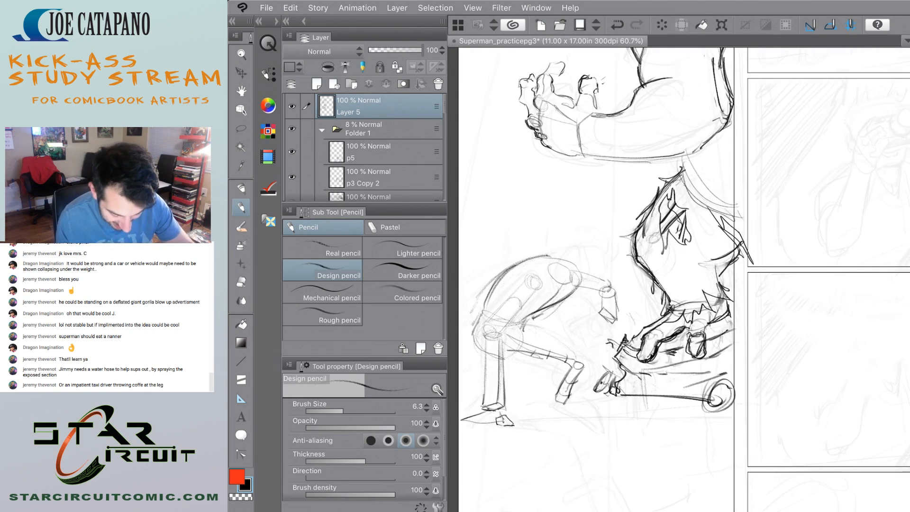
scroll(514, 393, up, 5)
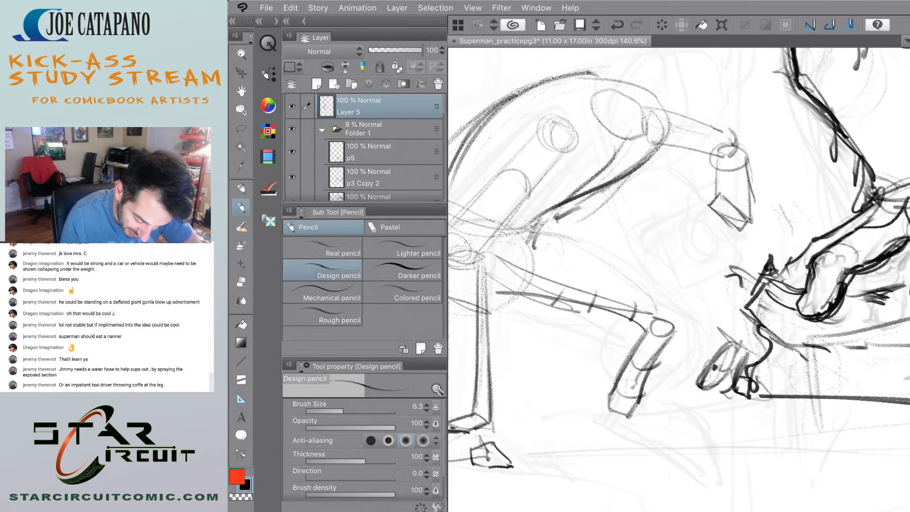
mouse_move(668, 313)
mouse_down()
mouse_move(661, 333)
mouse_move(641, 339)
mouse_move(643, 330)
mouse_move(682, 341)
mouse_up()
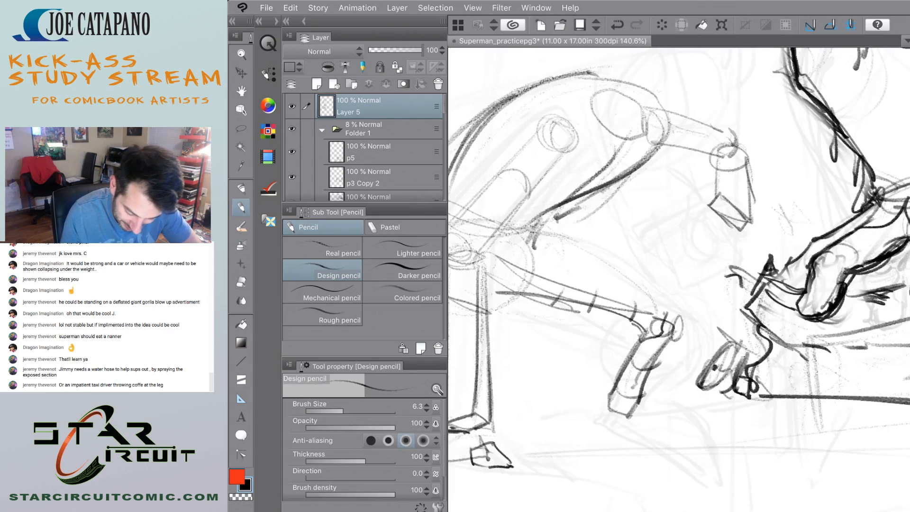
scroll(664, 332, up, 2)
scroll(536, 365, down, 5)
scroll(526, 317, up, 4)
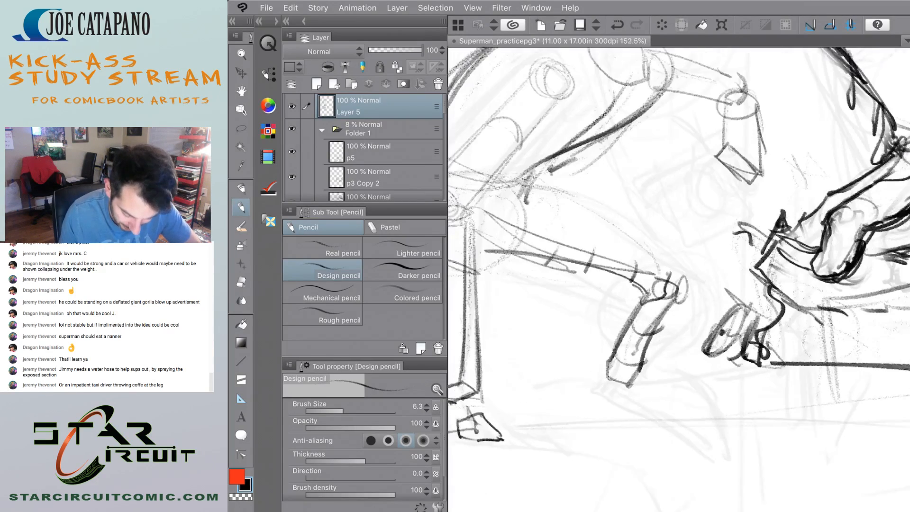
scroll(679, 279, down, 1)
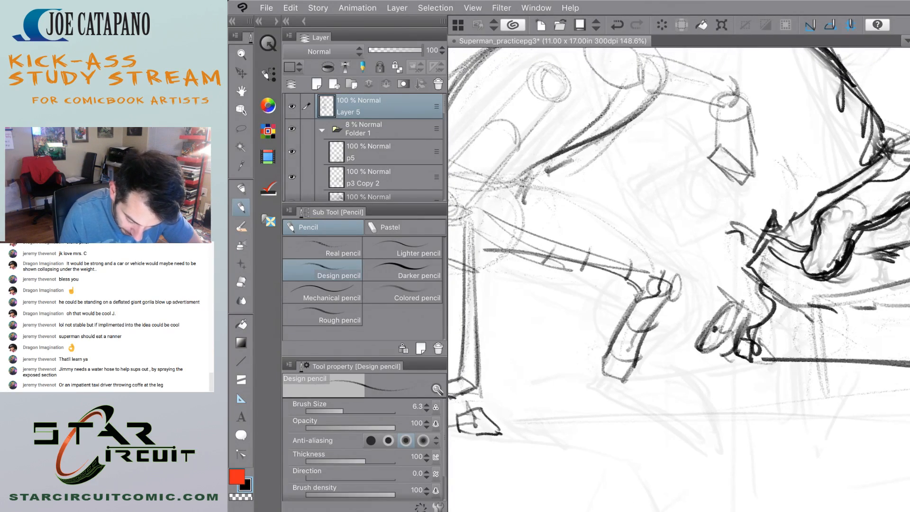
Sketch the bent leg's foot with a round heel behind the ankle and a slanted toe block in front.
mouse_move(574, 351)
mouse_down()
mouse_move(580, 370)
mouse_move(599, 361)
mouse_move(668, 374)
mouse_move(686, 394)
mouse_move(663, 404)
mouse_move(626, 399)
mouse_up()
mouse_move(632, 362)
mouse_down()
mouse_move(618, 388)
mouse_move(658, 403)
mouse_move(618, 393)
mouse_up()
key(ctrl+z)
key(ctrl+z)
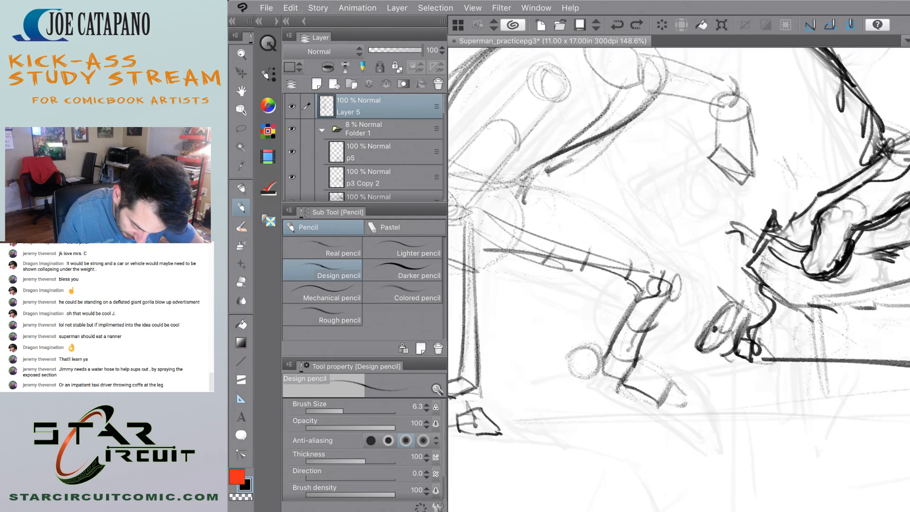
drag(638, 361, 670, 374)
mouse_move(663, 369)
mouse_down()
mouse_move(692, 391)
mouse_move(696, 417)
mouse_move(663, 412)
mouse_move(682, 421)
mouse_up()
scroll(600, 356, down, 5)
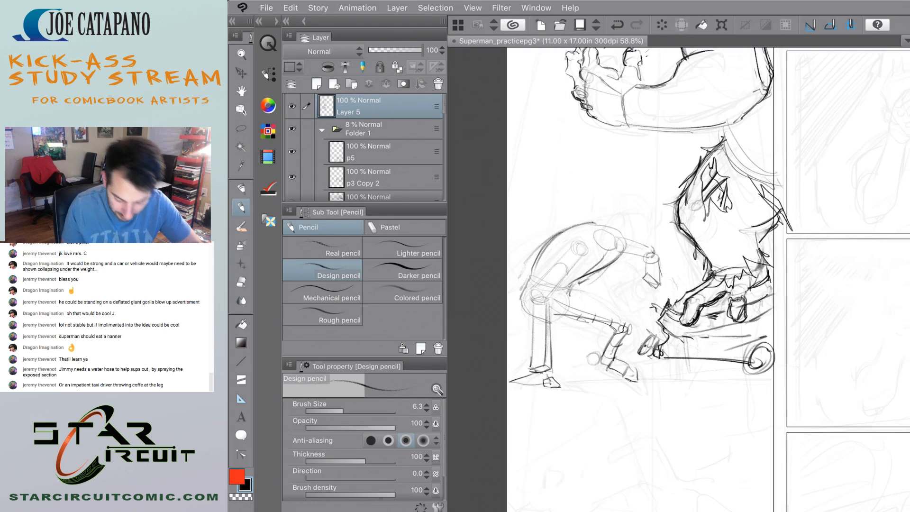
Connect the heel circle to the ankle and darken its inner edge.
scroll(564, 361, up, 5)
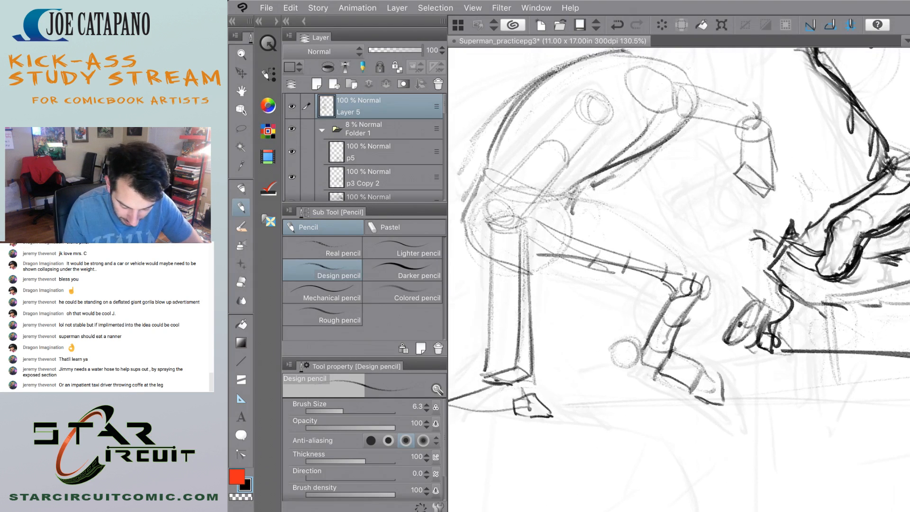
mouse_move(627, 347)
mouse_down()
mouse_move(638, 348)
mouse_move(620, 365)
mouse_move(627, 345)
mouse_move(650, 335)
mouse_up()
key(ctrl+z)
scroll(617, 341, down, 5)
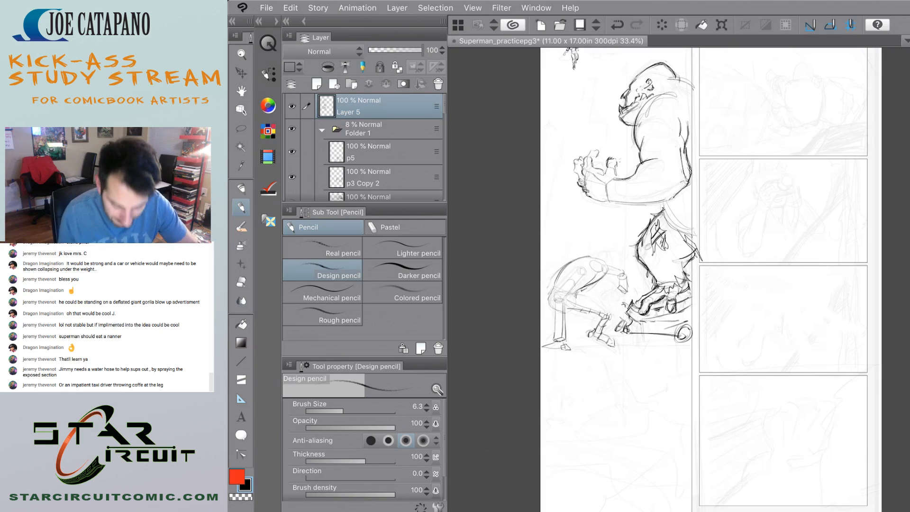
scroll(564, 294, up, 5)
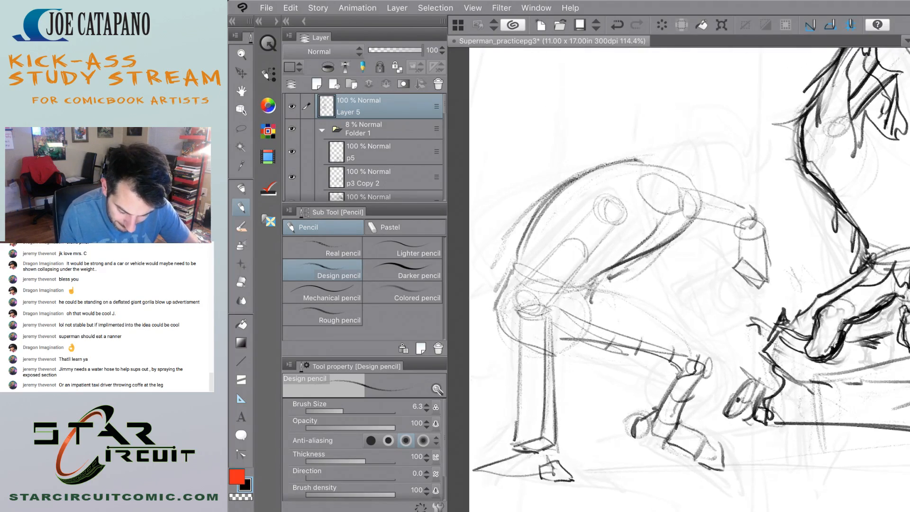
scroll(545, 213, down, 4)
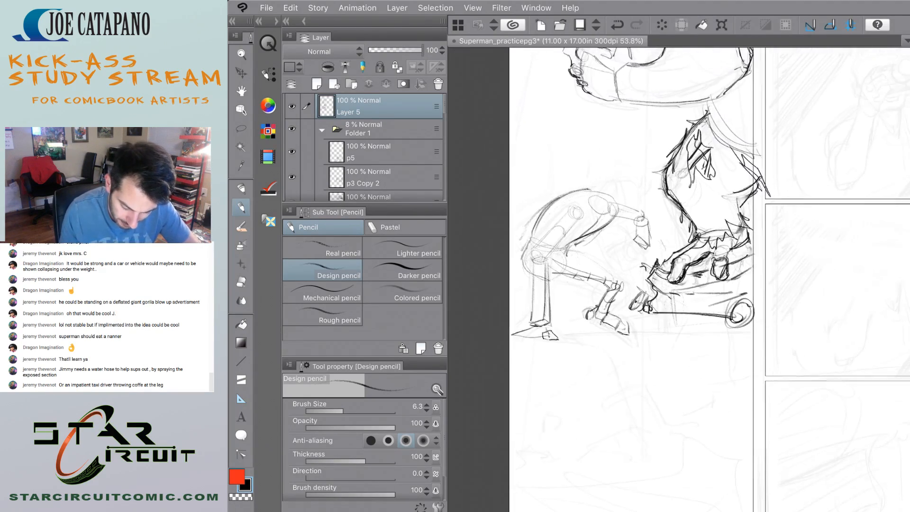
Sketch short, roughly horizontal strokes with a rounded end beneath the torso's underside.
scroll(579, 185, up, 4)
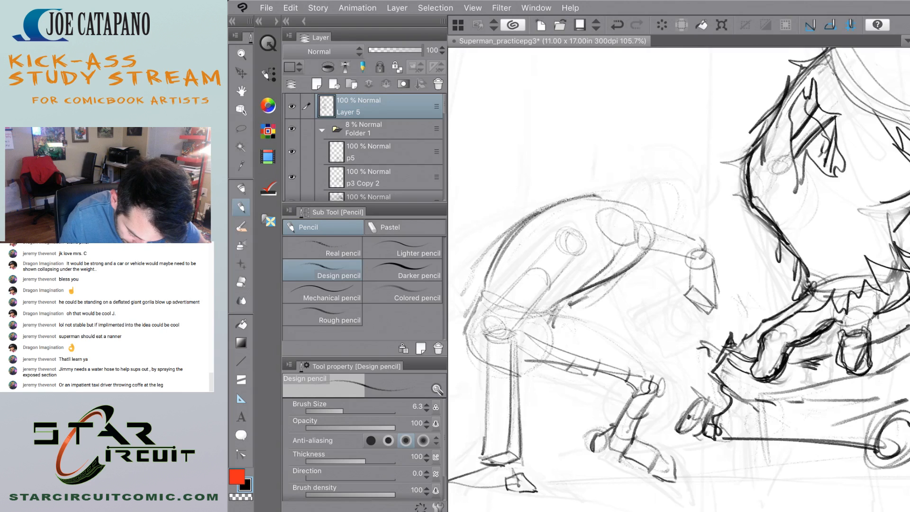
scroll(678, 280, up, 1)
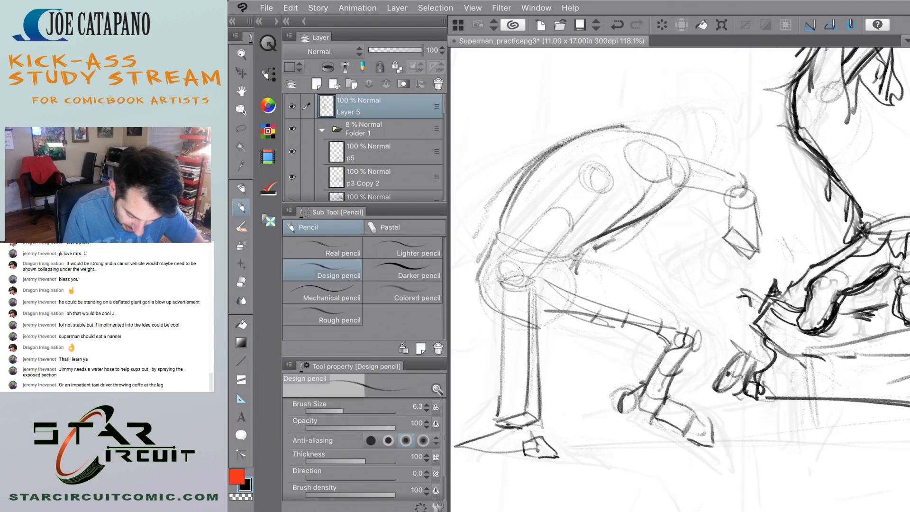
drag(601, 255, 638, 263)
drag(588, 280, 640, 266)
mouse_move(577, 267)
mouse_down()
mouse_move(635, 259)
mouse_move(589, 279)
mouse_move(613, 275)
mouse_move(629, 283)
mouse_move(621, 290)
mouse_up()
key(ctrl+z)
drag(641, 258, 648, 269)
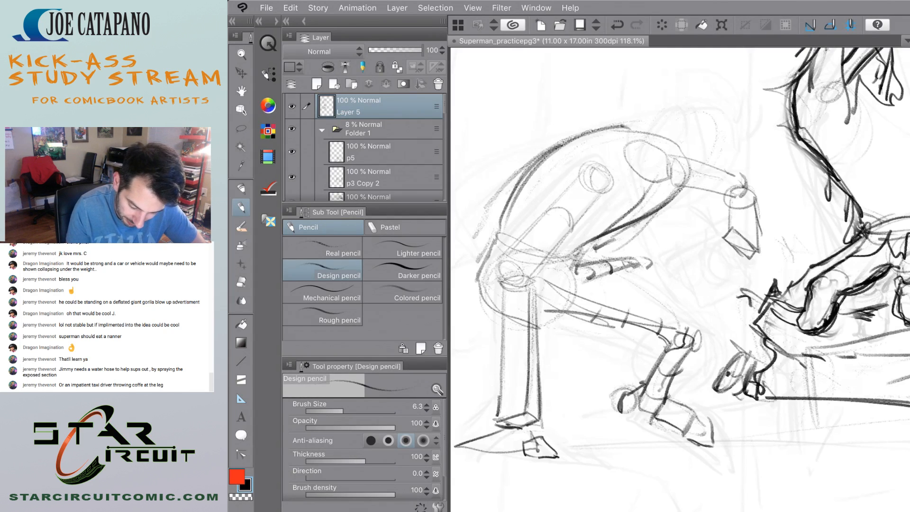
Enclose the short strokes beneath the torso in a rough elongated oval, undoing the stray attempts.
mouse_move(604, 296)
mouse_down()
mouse_move(650, 278)
mouse_move(606, 255)
mouse_move(649, 260)
mouse_up()
key(ctrl+z)
mouse_move(647, 224)
mouse_down()
mouse_move(641, 265)
mouse_move(639, 254)
mouse_move(650, 267)
mouse_move(633, 284)
mouse_move(595, 294)
mouse_up()
key(ctrl+z)
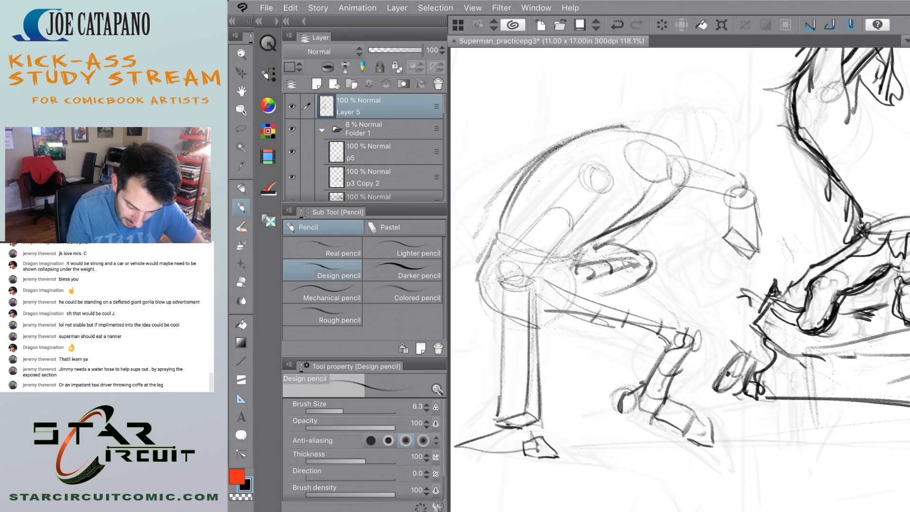
drag(651, 278, 610, 295)
scroll(527, 276, down, 6)
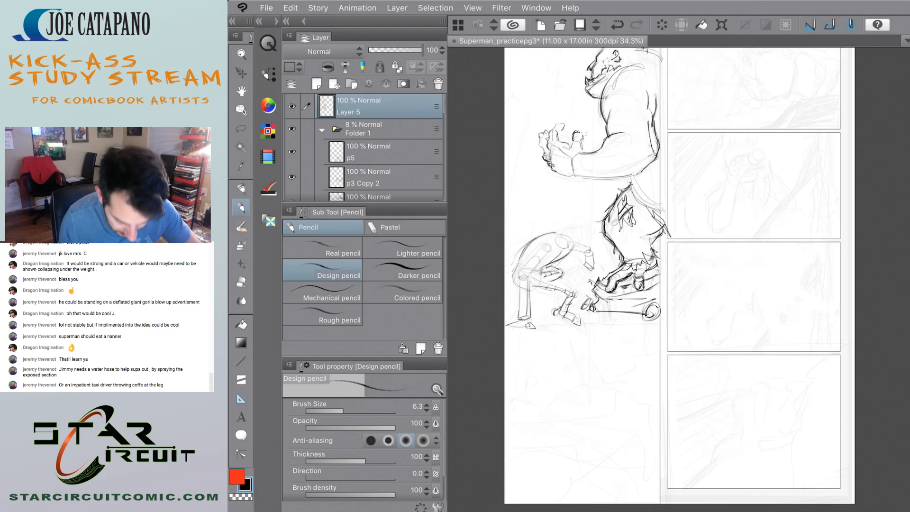
Try light construction strokes for the crouching figure's head beyond its shoulder, undoing the latest ones.
scroll(558, 258, up, 5)
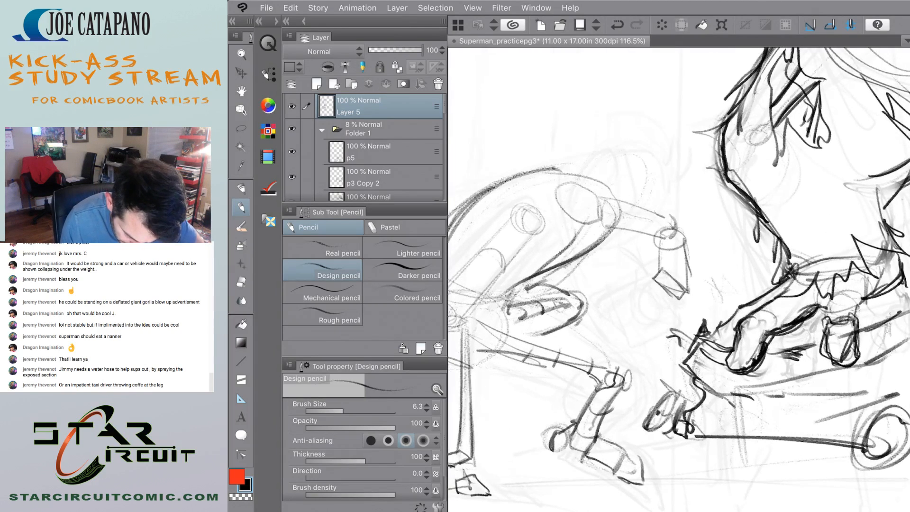
scroll(558, 294, up, 1)
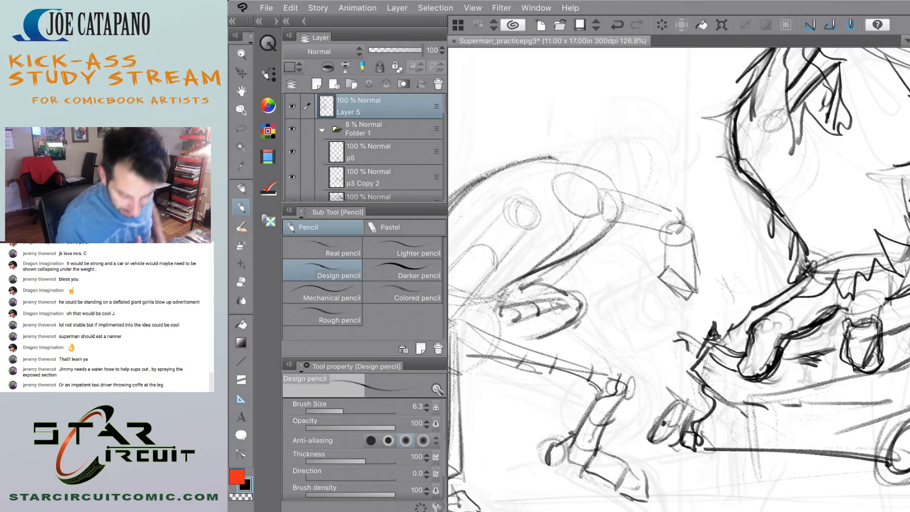
scroll(678, 280, down, 2)
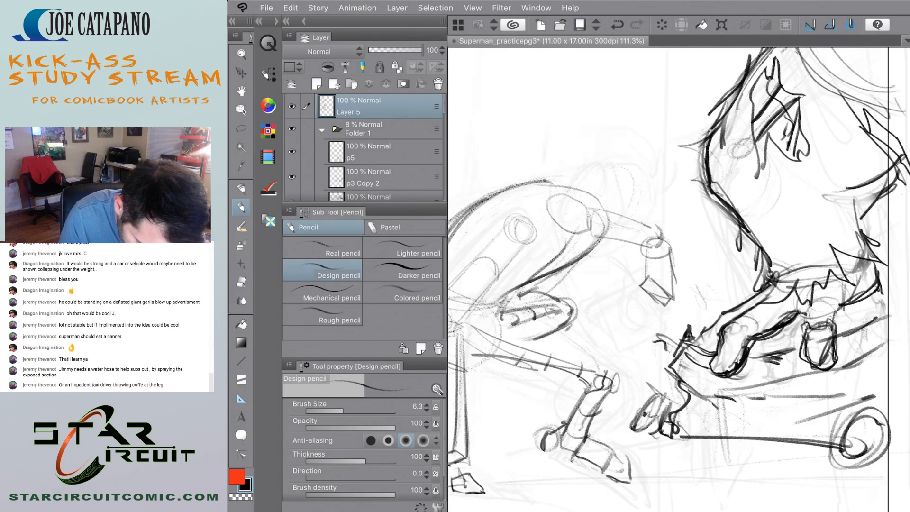
scroll(678, 279, down, 8)
scroll(678, 280, up, 5)
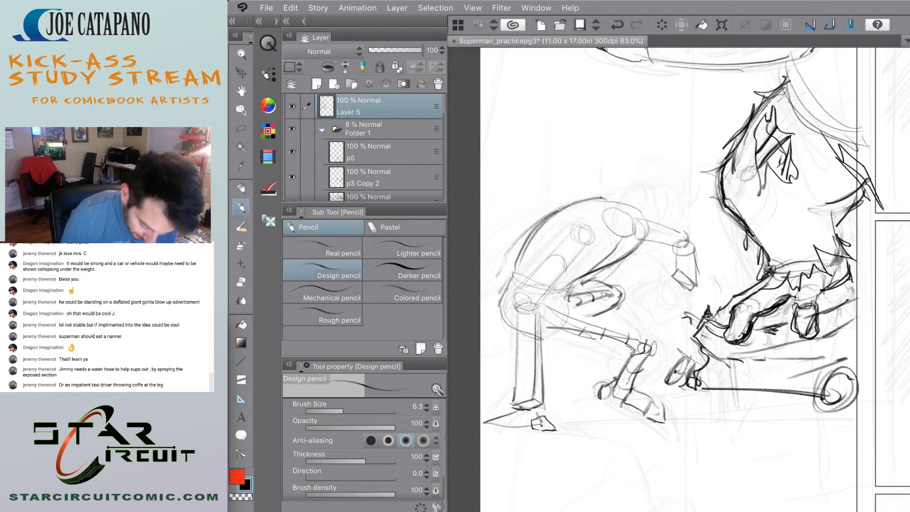
drag(555, 340, 557, 416)
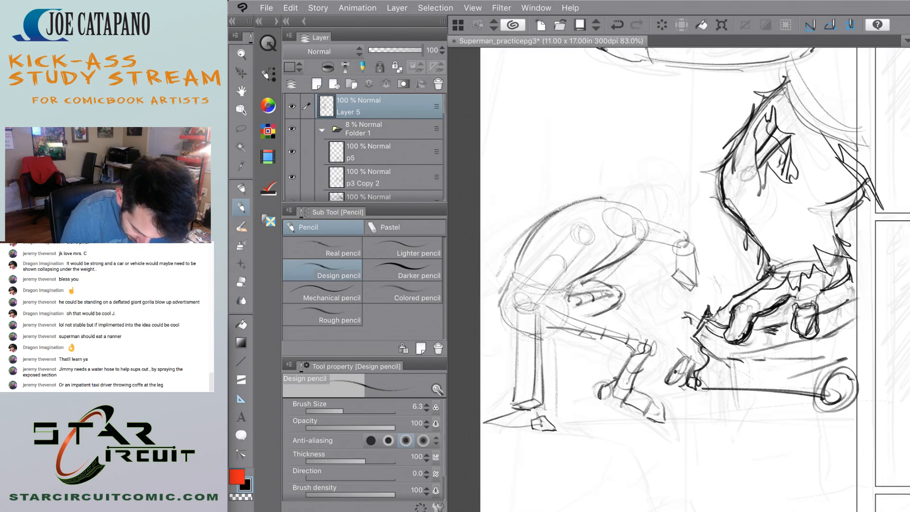
drag(659, 178, 670, 186)
drag(616, 223, 635, 247)
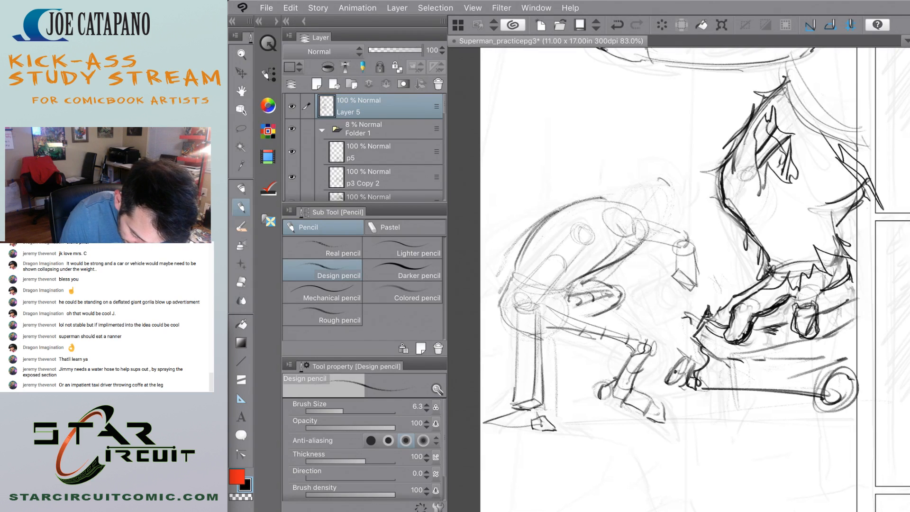
mouse_move(644, 242)
mouse_down()
mouse_move(679, 209)
mouse_move(630, 213)
mouse_move(625, 233)
mouse_up()
drag(636, 201, 623, 233)
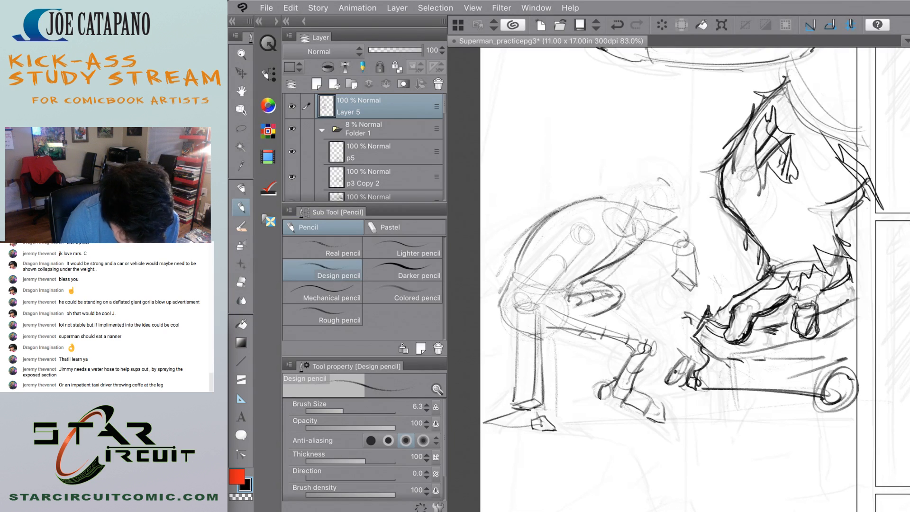
key(ctrl+z)
key(ctrl+z)
key(ctrl+z)
key(ctrl+z)
key(ctrl+z)
key(ctrl+z)
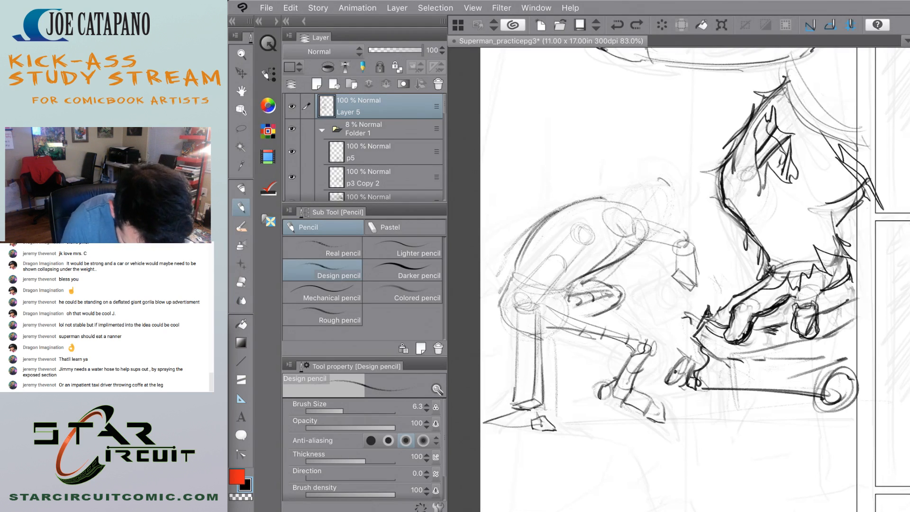
Try roughing in the crouching figure's head as a light, tilted oval overlapping the shoulder.
mouse_move(677, 197)
mouse_down()
mouse_move(665, 226)
mouse_move(636, 243)
mouse_up()
drag(668, 220, 643, 242)
mouse_move(630, 204)
mouse_down()
mouse_move(672, 220)
mouse_move(632, 244)
mouse_up()
drag(629, 203, 619, 244)
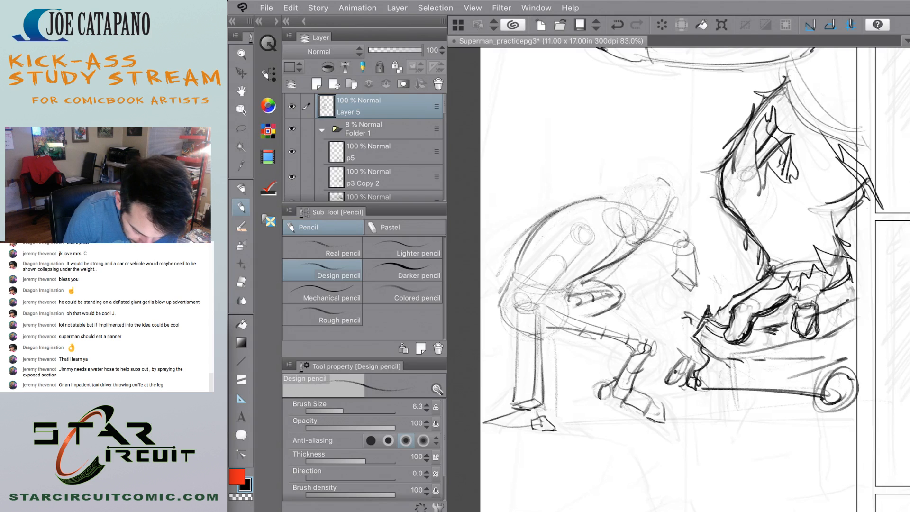
drag(644, 176, 614, 214)
mouse_move(677, 177)
mouse_down()
mouse_move(667, 212)
mouse_move(646, 176)
mouse_up()
drag(673, 216, 651, 241)
drag(650, 239, 636, 244)
scroll(559, 271, down, 5)
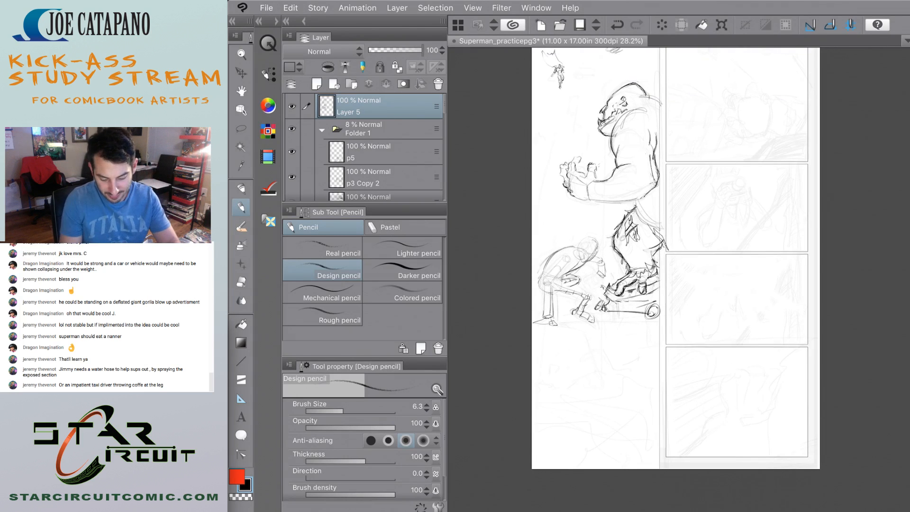
scroll(565, 236, up, 5)
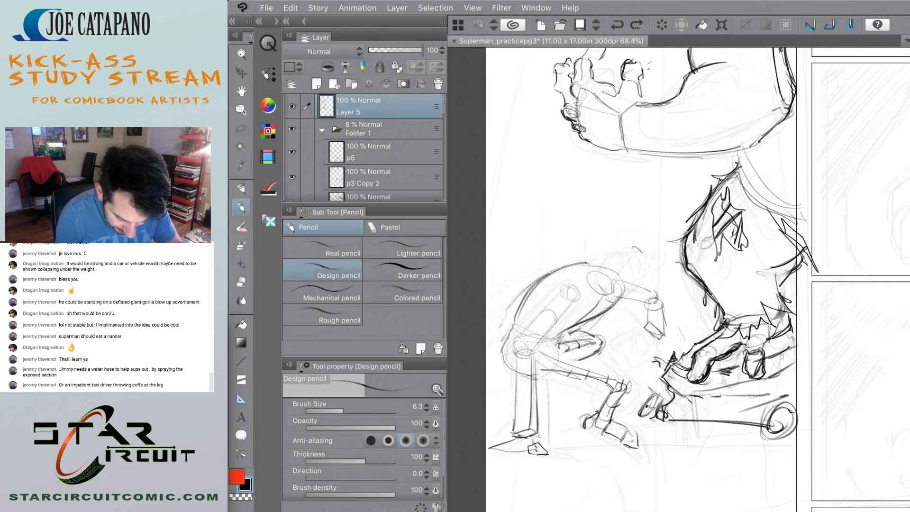
scroll(566, 256, up, 2)
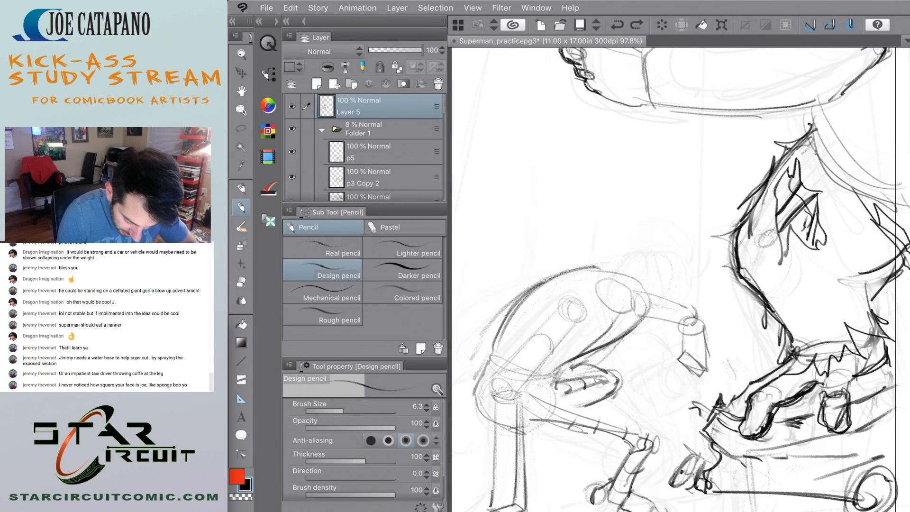
Try darker oval outlines for the lowered head over the shoulder joint, and undo them.
mouse_move(630, 258)
mouse_down()
mouse_move(613, 260)
mouse_move(640, 326)
mouse_move(641, 257)
mouse_up()
mouse_move(616, 328)
mouse_down()
mouse_move(639, 312)
mouse_move(639, 251)
mouse_up()
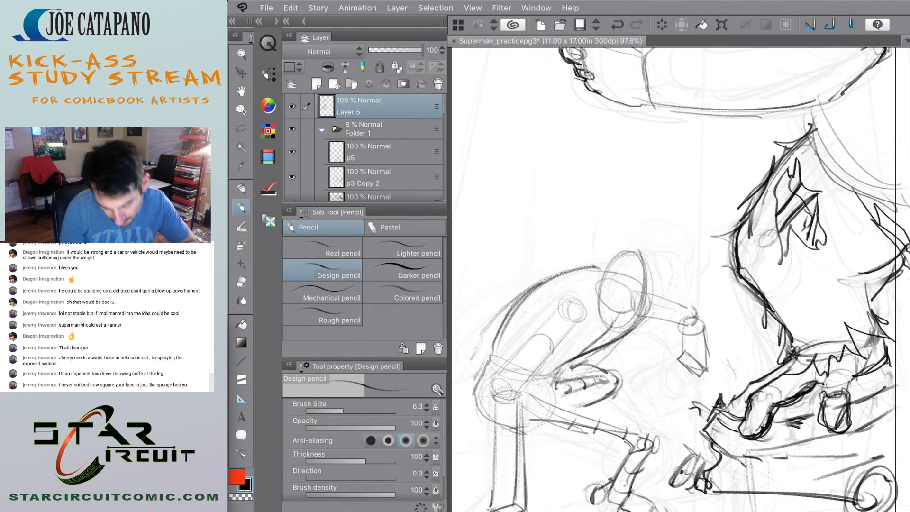
scroll(678, 280, down, 5)
scroll(678, 279, up, 5)
key(ctrl+z)
key(ctrl+z)
mouse_move(626, 309)
mouse_down()
mouse_move(646, 309)
mouse_move(643, 353)
mouse_move(606, 321)
mouse_move(612, 339)
mouse_move(623, 303)
mouse_move(653, 313)
mouse_move(616, 375)
mouse_up()
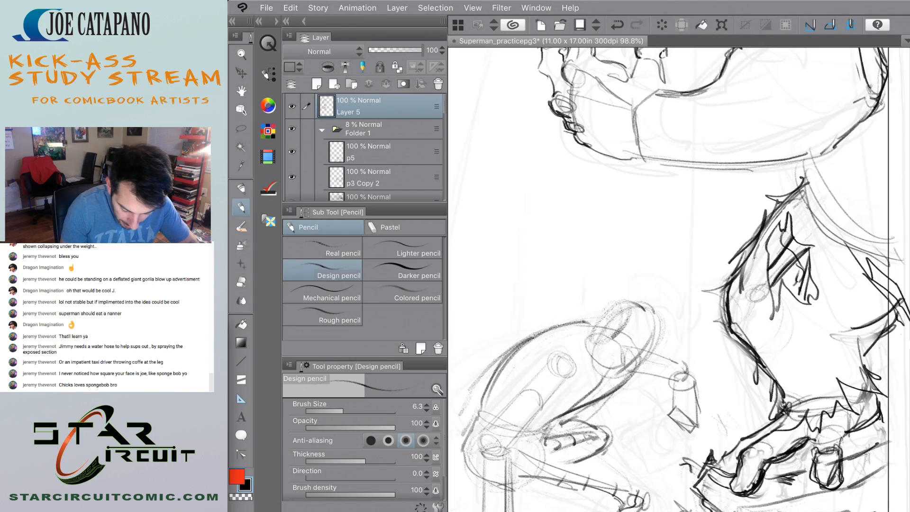
key(ctrl+z)
drag(600, 332, 606, 370)
key(ctrl+z)
key(ctrl+z)
key(ctrl+z)
key(ctrl+z)
key(ctrl+z)
key(ctrl+z)
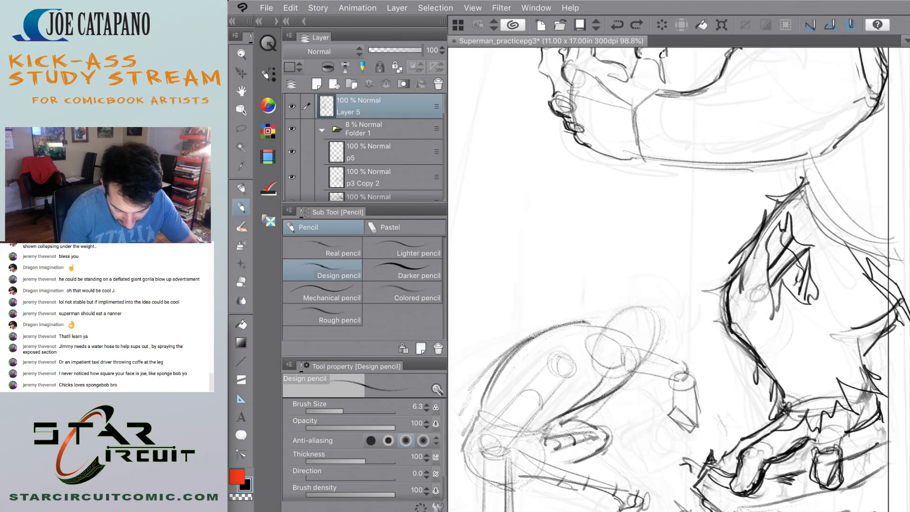
Redraw the lowered head with a long curve over the crown and a shorter contour on its inner side.
drag(656, 317, 619, 373)
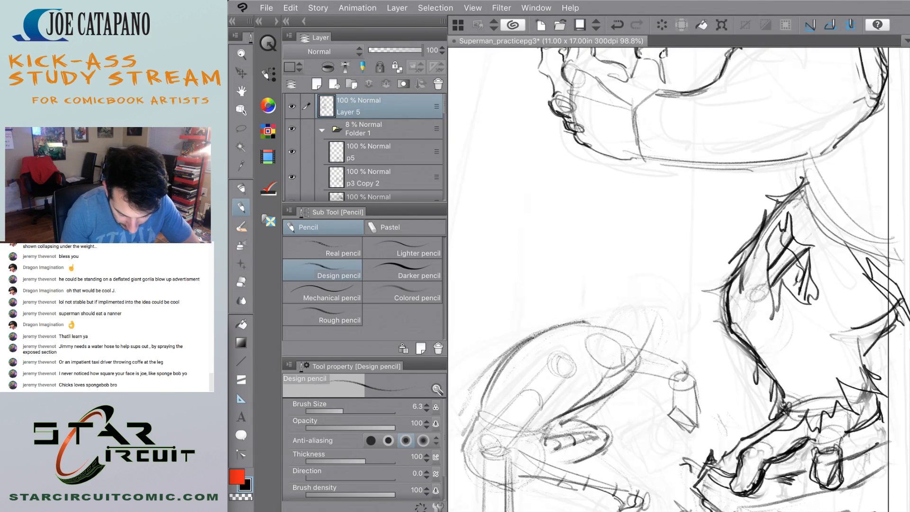
drag(616, 290, 658, 331)
mouse_move(602, 303)
mouse_down()
mouse_move(603, 366)
mouse_move(637, 364)
mouse_move(648, 309)
mouse_move(611, 299)
mouse_up()
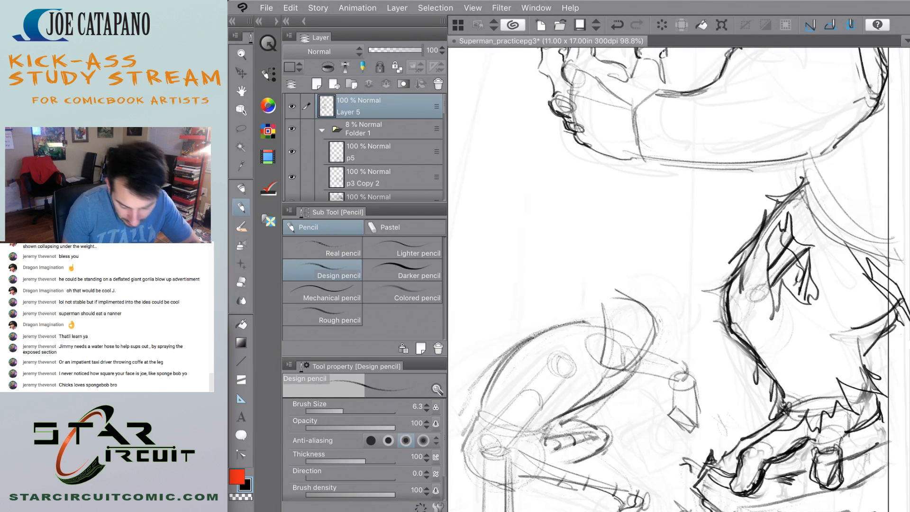
scroll(678, 280, down, 5)
scroll(540, 313, down, 4)
scroll(544, 320, up, 8)
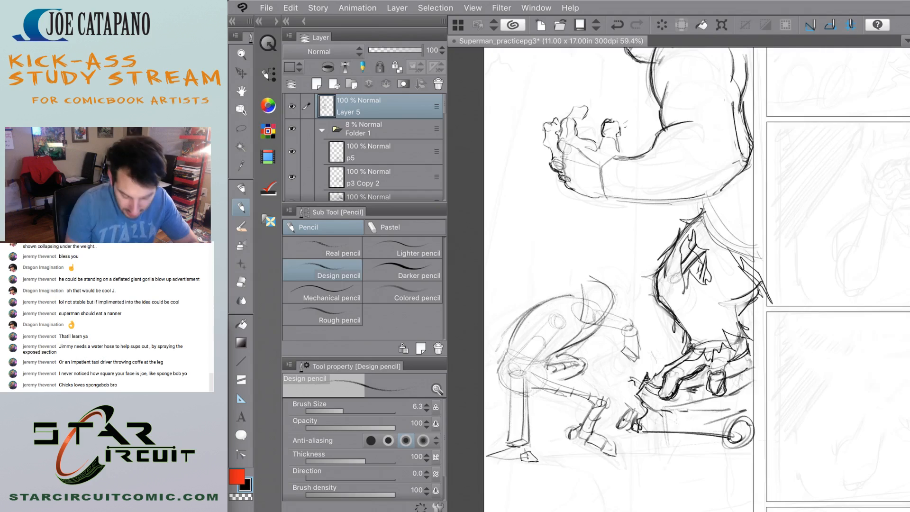
scroll(527, 291, up, 2)
scroll(526, 291, down, 3)
scroll(527, 290, up, 3)
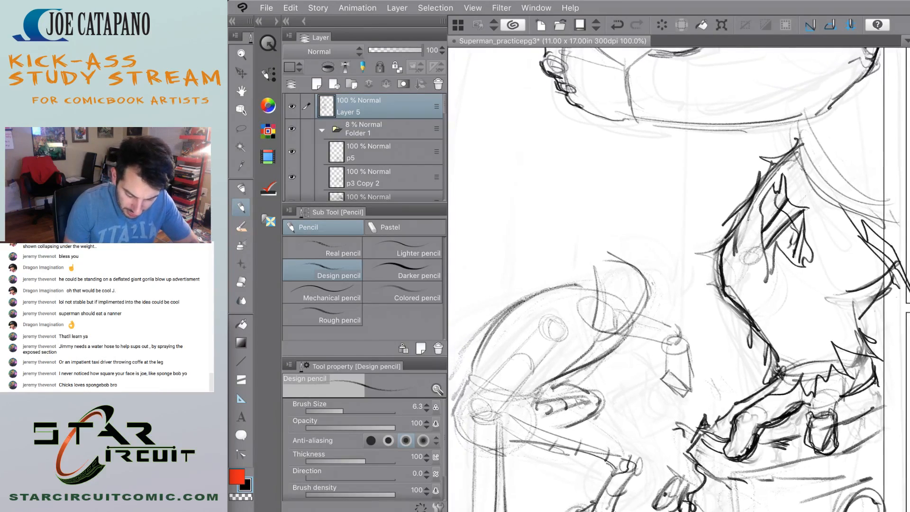
Sketch the chin, face guidelines and cranium curve inside the lowered head, undoing the stray inner-side stroke.
drag(625, 345, 638, 351)
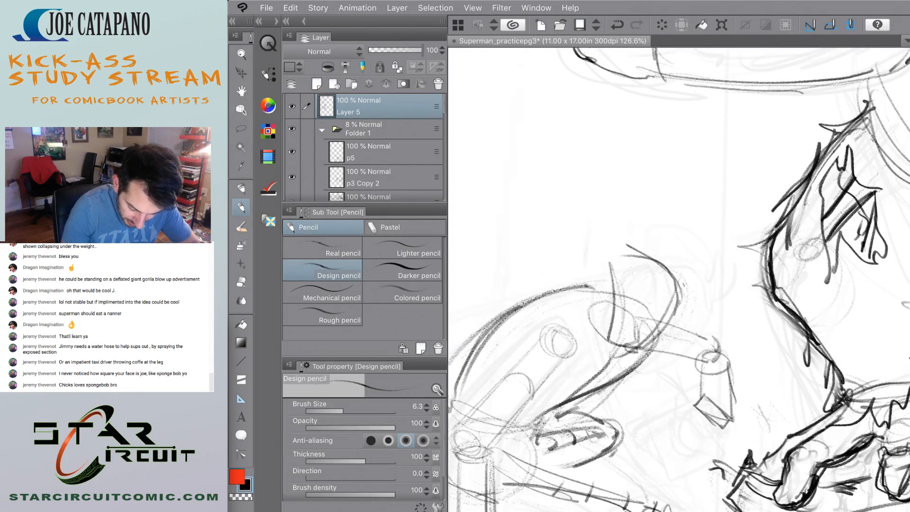
mouse_move(624, 311)
mouse_down()
mouse_move(627, 344)
mouse_move(641, 302)
mouse_move(652, 299)
mouse_up()
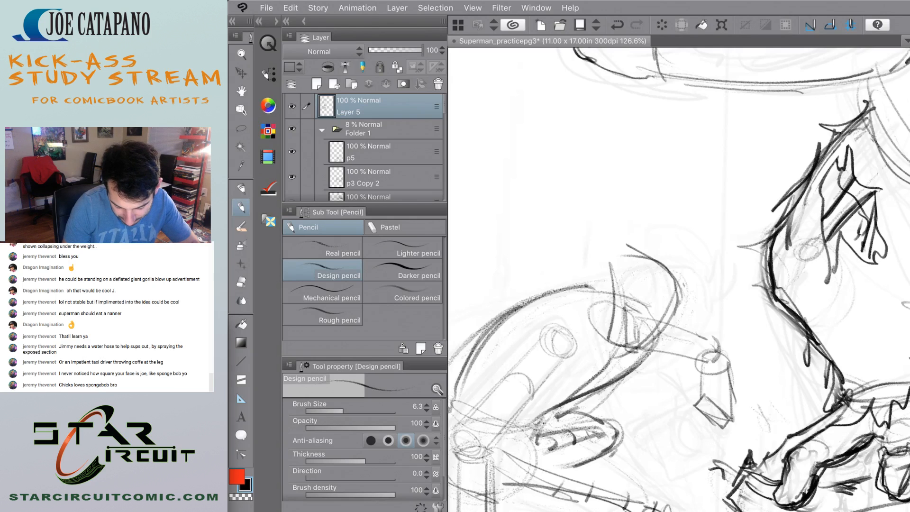
drag(634, 336, 671, 358)
drag(682, 312, 678, 324)
mouse_move(624, 269)
mouse_down()
mouse_move(627, 301)
mouse_move(603, 313)
mouse_up()
drag(614, 277, 645, 261)
mouse_move(615, 270)
mouse_down()
mouse_move(643, 257)
mouse_move(677, 289)
mouse_up()
mouse_move(615, 290)
mouse_down()
mouse_move(603, 316)
mouse_move(609, 342)
mouse_up()
key(ctrl+z)
mouse_move(625, 316)
mouse_down()
mouse_move(615, 349)
mouse_move(629, 363)
mouse_move(675, 322)
mouse_move(623, 356)
mouse_up()
scroll(559, 308, down, 6)
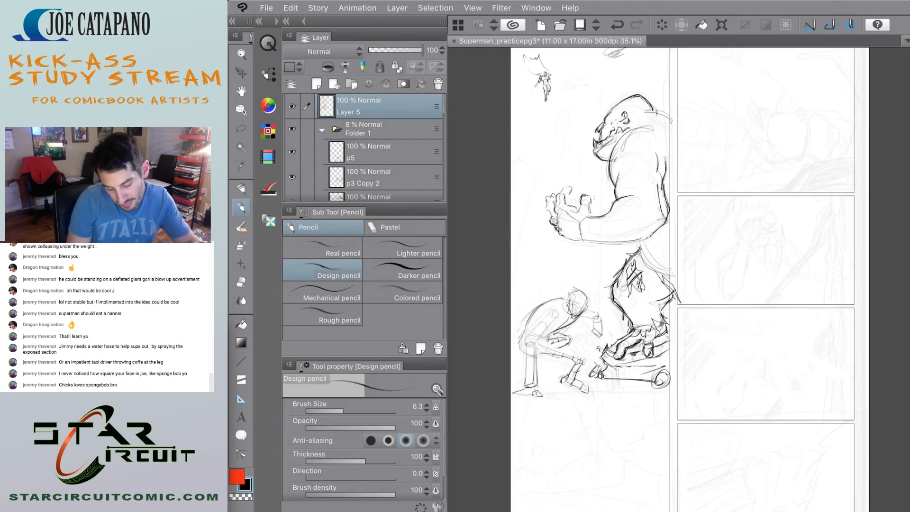
Darken the lowered head's inner jaw contour down to the pointed chin.
scroll(563, 275, up, 5)
scroll(546, 296, up, 4)
drag(618, 410, 633, 431)
drag(616, 403, 619, 414)
drag(628, 379, 614, 409)
drag(632, 369, 614, 401)
drag(616, 413, 626, 432)
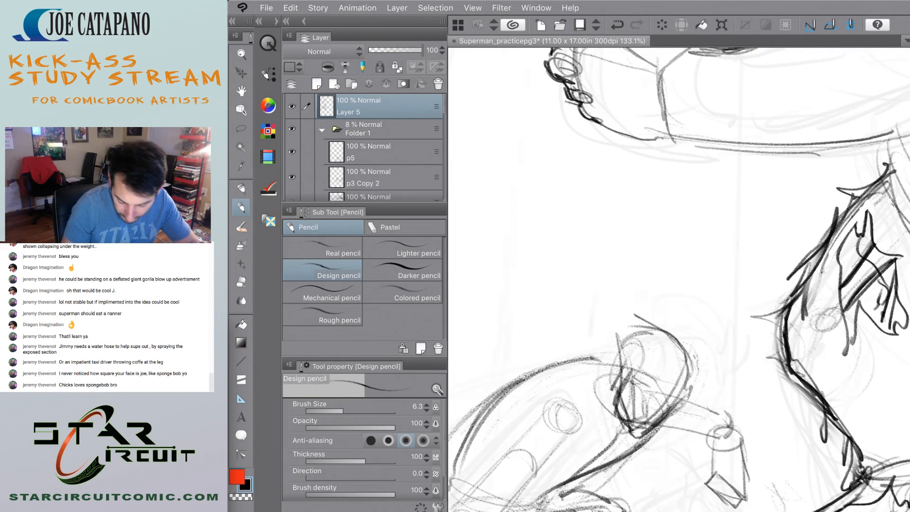
Reinforce the lowered head's outer edge beside the arm with short strokes.
scroll(593, 347, down, 3)
drag(665, 387, 654, 397)
drag(664, 352, 657, 375)
drag(672, 361, 665, 373)
drag(666, 347, 670, 365)
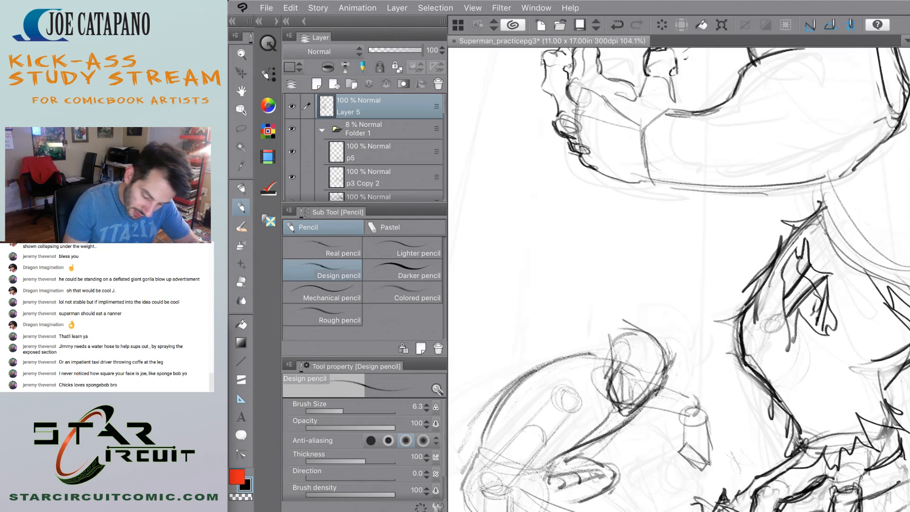
Erase the overlapping construction lines inside the head and clean up the chin with the Hard eraser.
key(e)
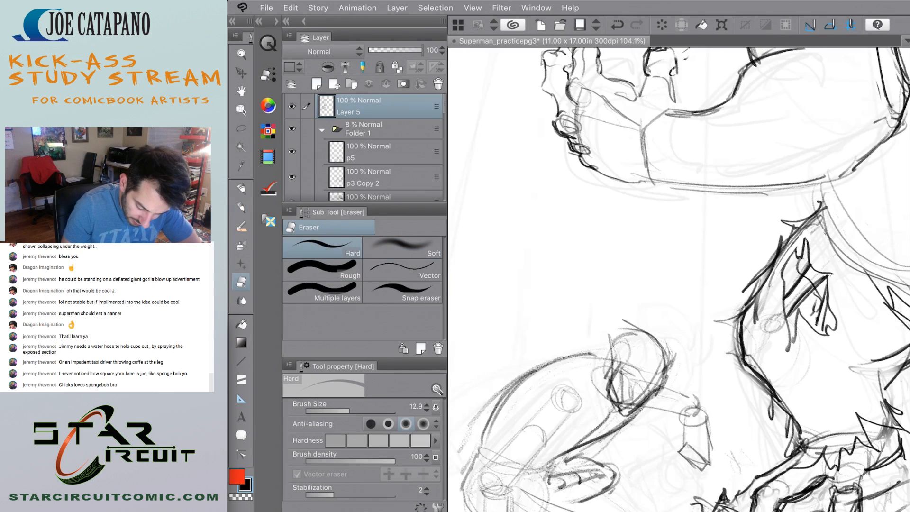
mouse_move(614, 383)
mouse_down()
mouse_move(621, 408)
mouse_move(641, 401)
mouse_move(657, 374)
mouse_move(640, 379)
mouse_move(607, 361)
mouse_move(612, 372)
mouse_move(625, 365)
mouse_move(616, 379)
mouse_up()
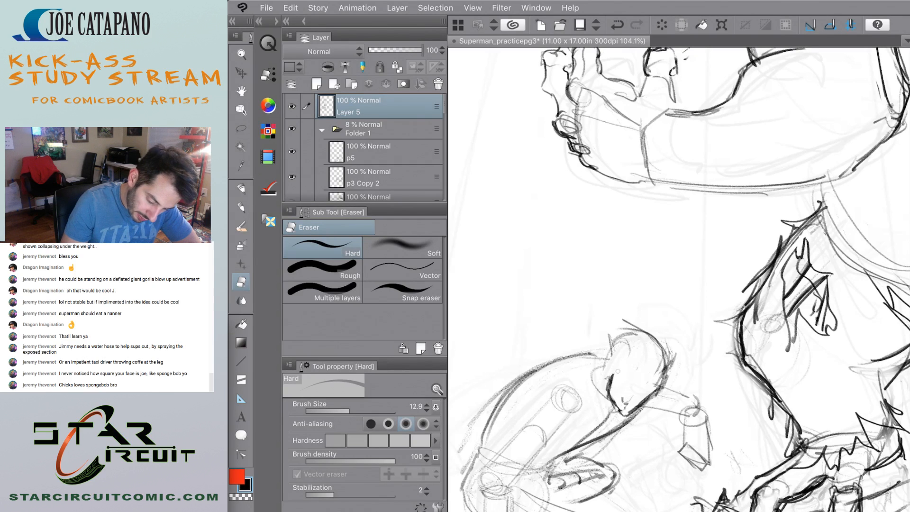
mouse_move(655, 350)
mouse_down()
mouse_move(663, 385)
mouse_move(652, 390)
mouse_move(665, 364)
mouse_up()
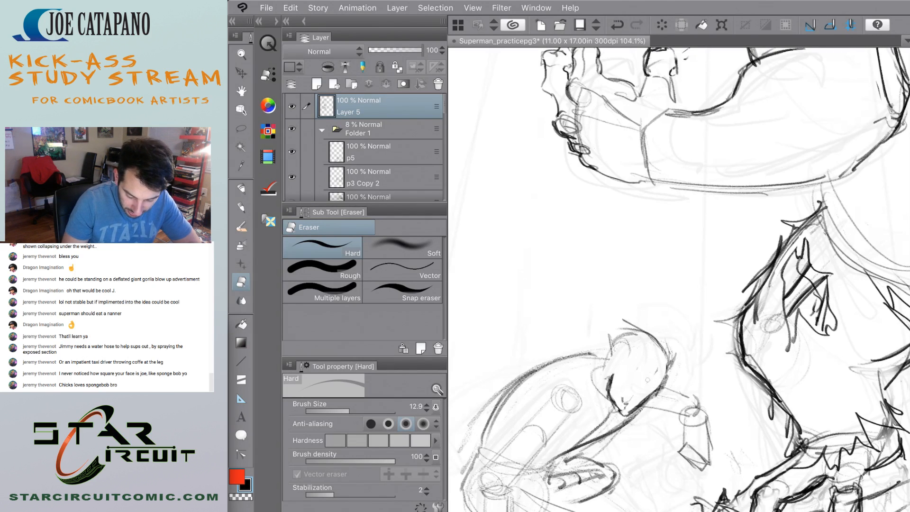
mouse_move(632, 397)
mouse_down()
mouse_move(626, 406)
mouse_move(640, 402)
mouse_move(633, 406)
mouse_up()
drag(657, 389, 629, 413)
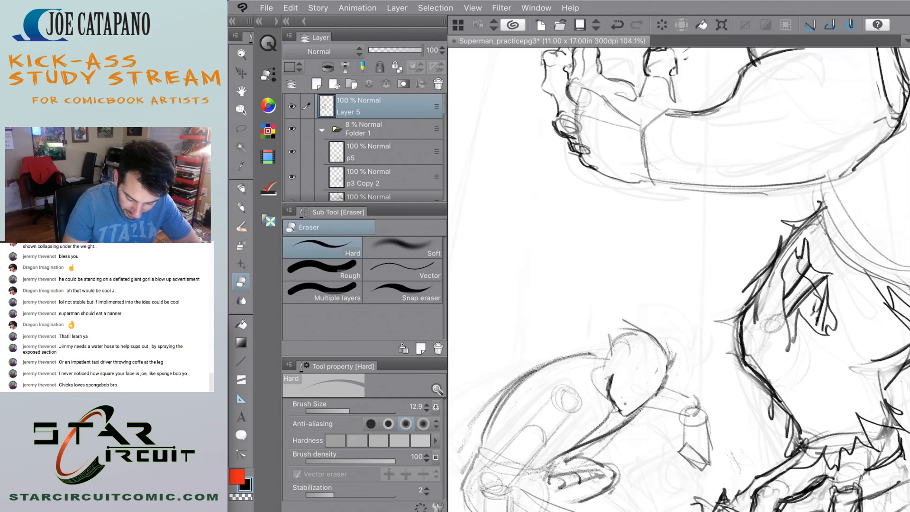
scroll(570, 343, down, 5)
scroll(566, 327, down, 4)
scroll(557, 355, up, 3)
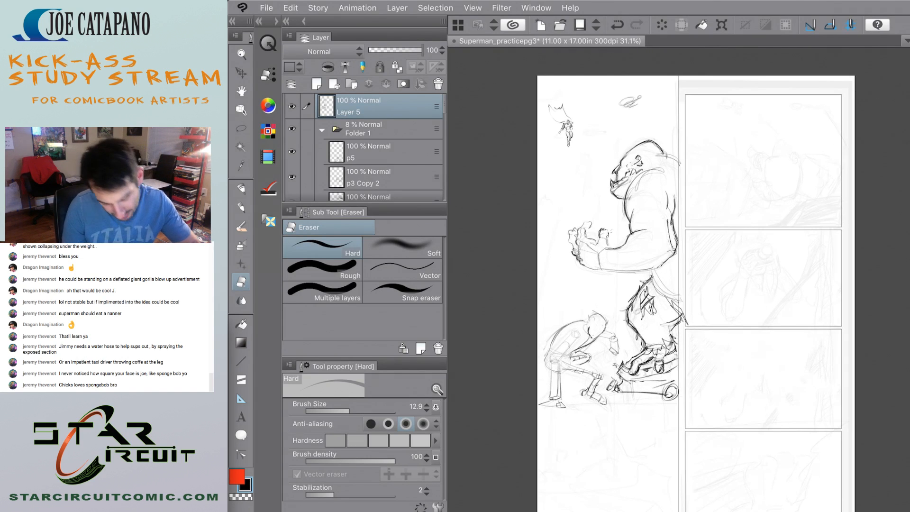
scroll(617, 332, up, 6)
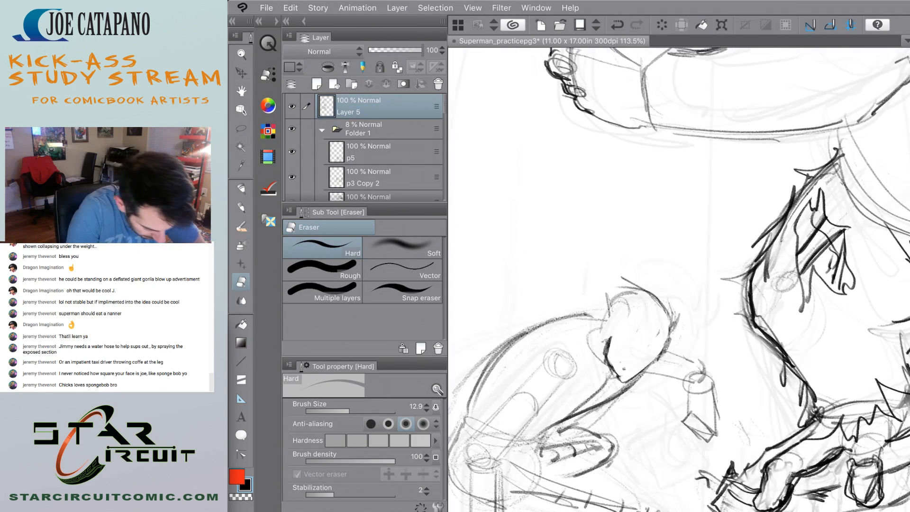
Pencil a short curved feature line across the lowered face, undoing the stray follow-up stroke.
key(p)
scroll(521, 327, up, 1)
drag(648, 358, 673, 353)
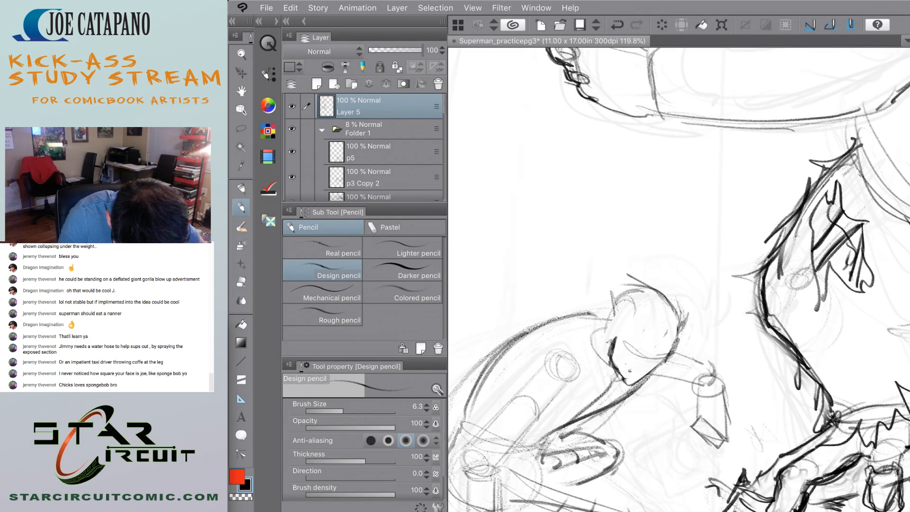
mouse_move(624, 340)
mouse_down()
mouse_move(693, 364)
mouse_move(672, 369)
mouse_up()
scroll(577, 343, up, 2)
key(ctrl+z)
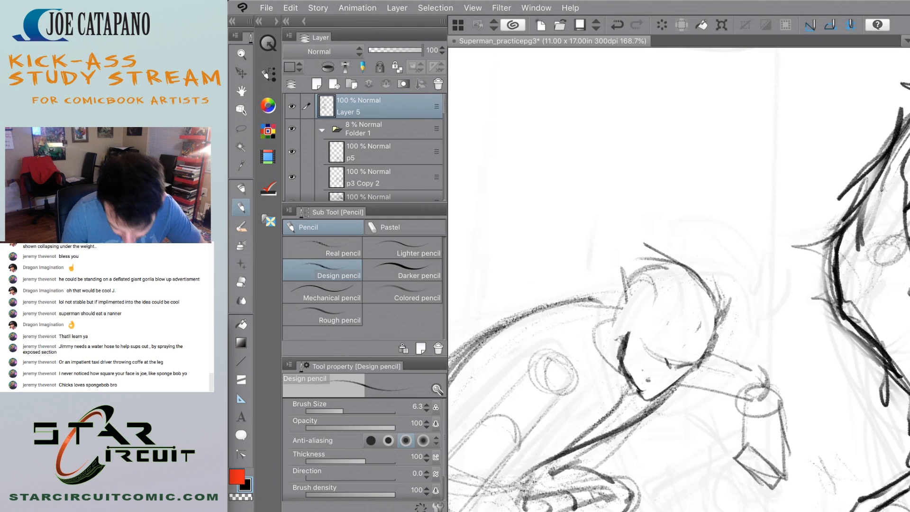
scroll(678, 280, down, 7)
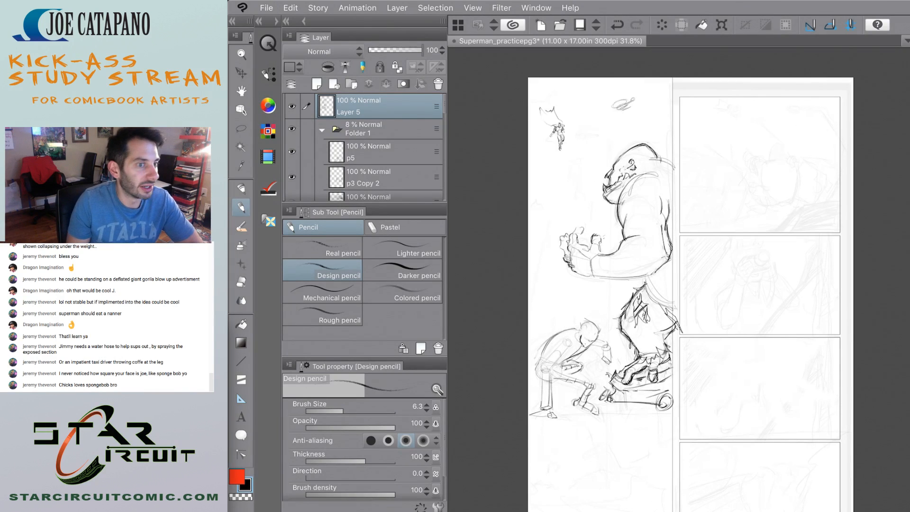
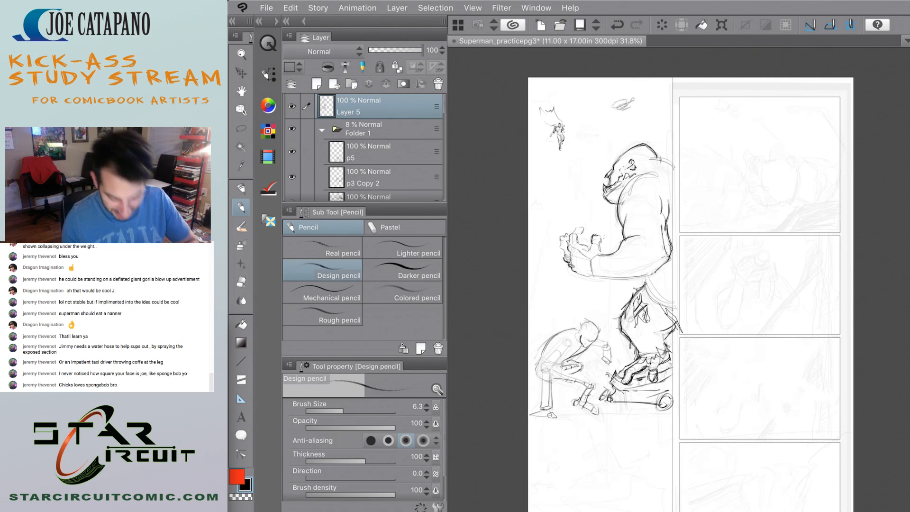
Sketch the crouching figure's facial features, glasses, ear and hairline with the Design pencil.
scroll(580, 346, up, 8)
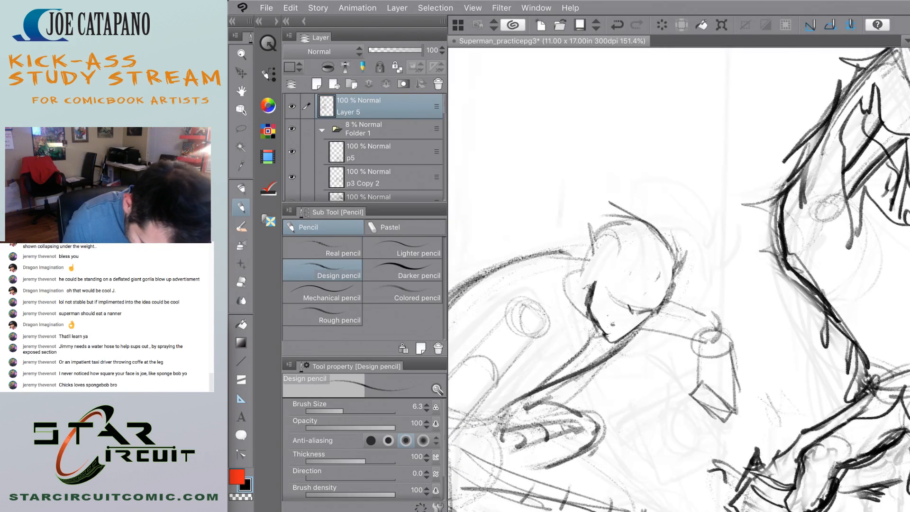
drag(660, 313, 617, 343)
mouse_move(604, 311)
mouse_down()
mouse_move(617, 303)
mouse_move(607, 344)
mouse_up()
mouse_move(631, 300)
mouse_down()
mouse_move(655, 307)
mouse_move(642, 304)
mouse_up()
mouse_move(622, 296)
mouse_down()
mouse_move(633, 302)
mouse_move(664, 290)
mouse_up()
drag(627, 283, 667, 291)
mouse_move(616, 278)
mouse_down()
mouse_move(602, 296)
mouse_move(619, 282)
mouse_up()
drag(621, 281, 594, 295)
drag(608, 285, 599, 293)
mouse_move(599, 294)
mouse_down()
mouse_move(596, 303)
mouse_move(606, 286)
mouse_up()
mouse_move(622, 272)
mouse_down()
mouse_move(616, 285)
mouse_move(601, 286)
mouse_up()
mouse_move(624, 277)
mouse_down()
mouse_move(611, 283)
mouse_move(652, 281)
mouse_up()
drag(645, 279, 666, 287)
drag(601, 254, 621, 272)
drag(639, 274, 658, 281)
drag(603, 254, 584, 288)
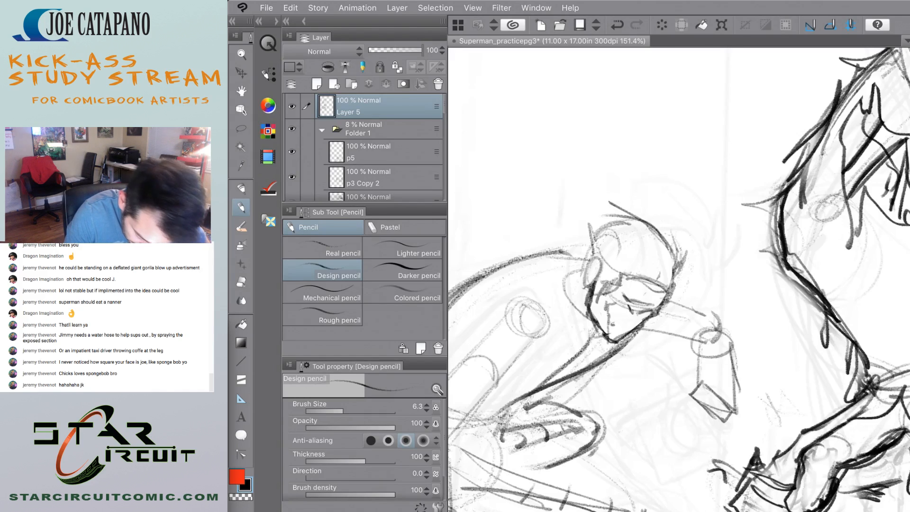
key(ctrl+0)
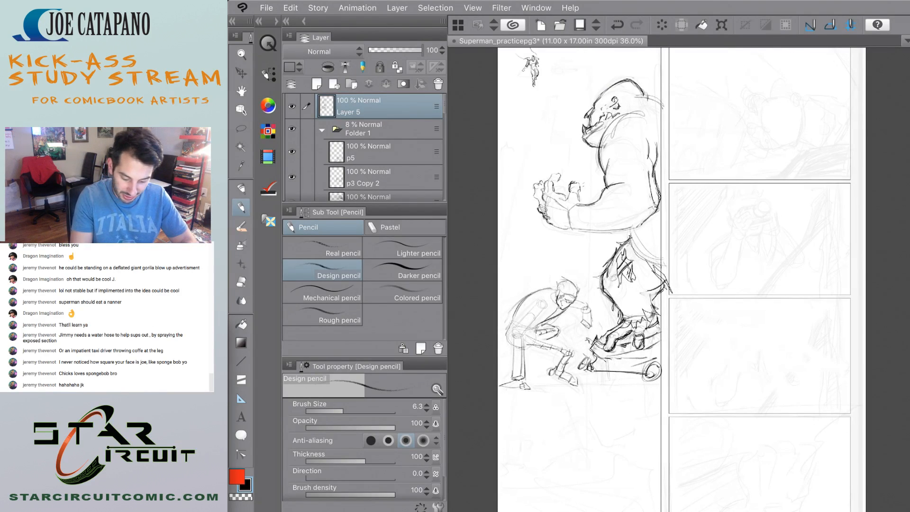
Sketch the upper and lower contours of the crouching figure's bent thigh, undoing the unwanted strokes.
scroll(530, 384, up, 5)
scroll(517, 388, down, 1)
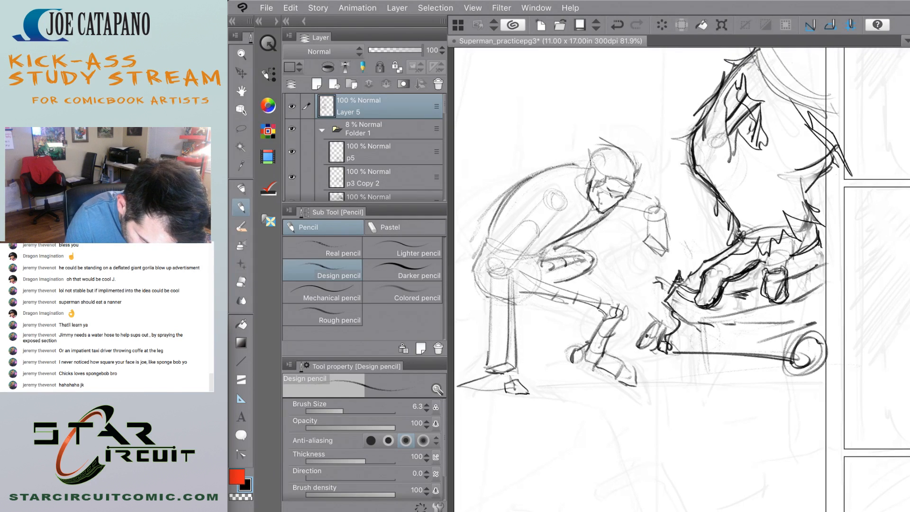
drag(523, 309, 570, 318)
mouse_move(551, 310)
mouse_down()
mouse_move(582, 316)
mouse_move(595, 280)
mouse_move(543, 262)
mouse_move(600, 292)
mouse_up()
key(ctrl+z)
key(ctrl+z)
key(ctrl+z)
drag(546, 263, 613, 302)
key(ctrl+z)
key(ctrl+z)
key(ctrl+z)
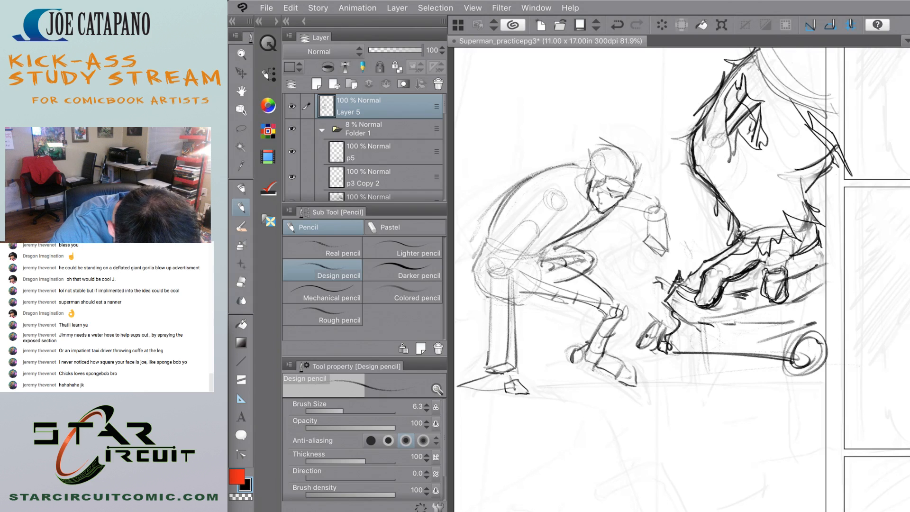
drag(531, 304, 594, 318)
key(ctrl+z)
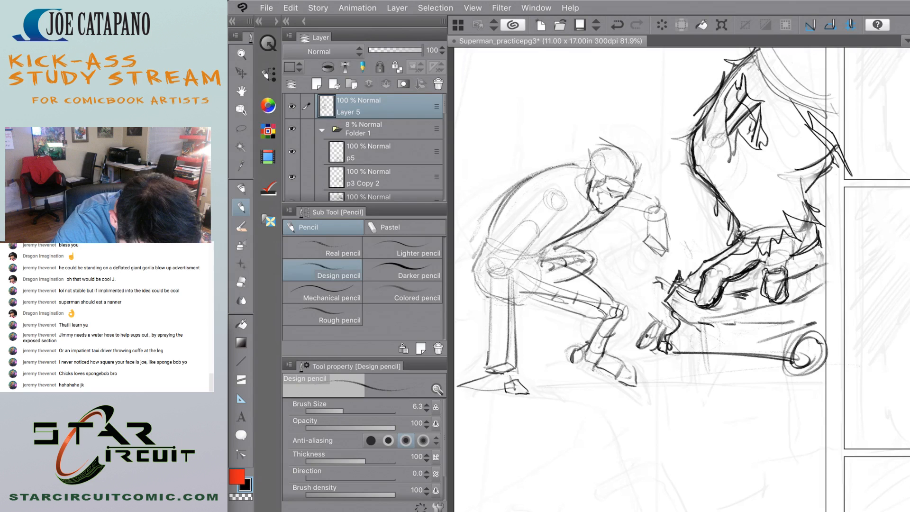
drag(530, 298, 578, 312)
mouse_move(531, 297)
mouse_down()
mouse_move(583, 314)
mouse_move(532, 298)
mouse_up()
key(ctrl+z)
key(ctrl+z)
Darken the contour of the crouching figure's buttocks and lower back.
drag(477, 270, 488, 292)
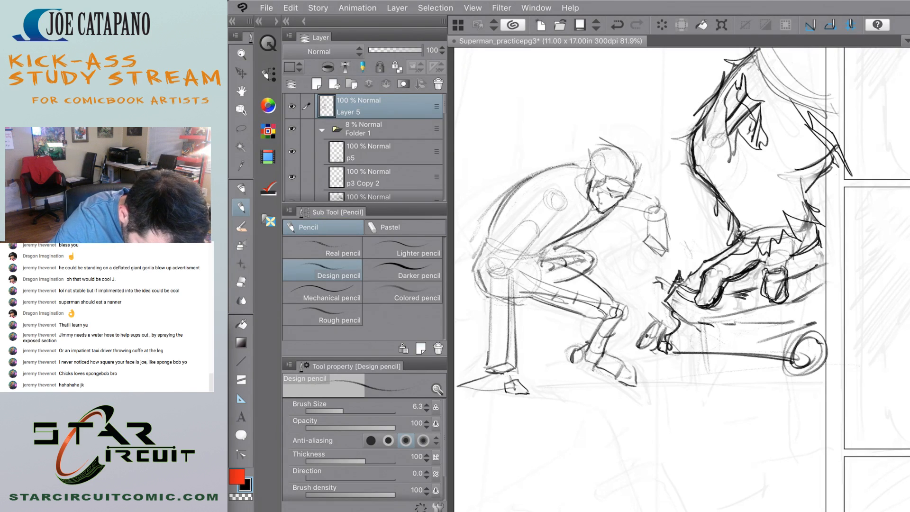
mouse_move(488, 239)
mouse_down()
mouse_move(478, 266)
mouse_move(488, 239)
mouse_up()
key(ctrl+z)
drag(478, 270, 507, 200)
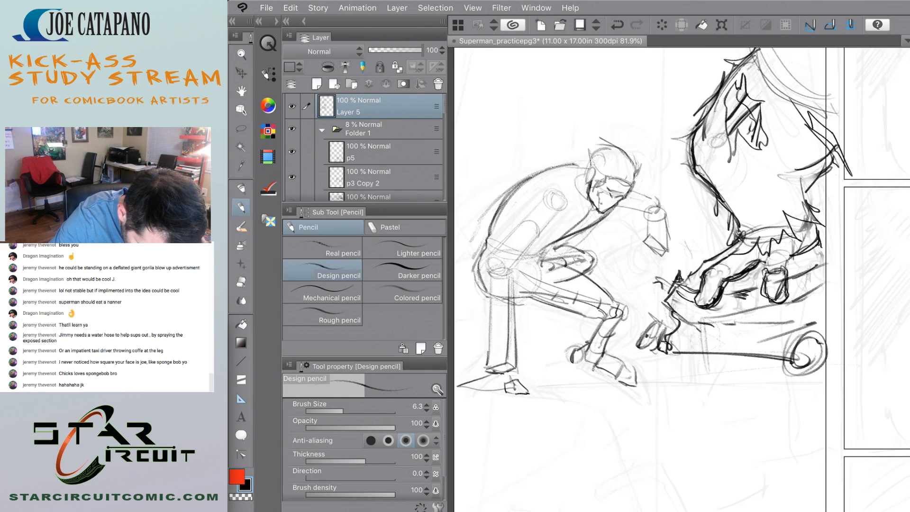
mouse_move(486, 248)
mouse_down()
mouse_move(478, 267)
mouse_move(488, 295)
mouse_up()
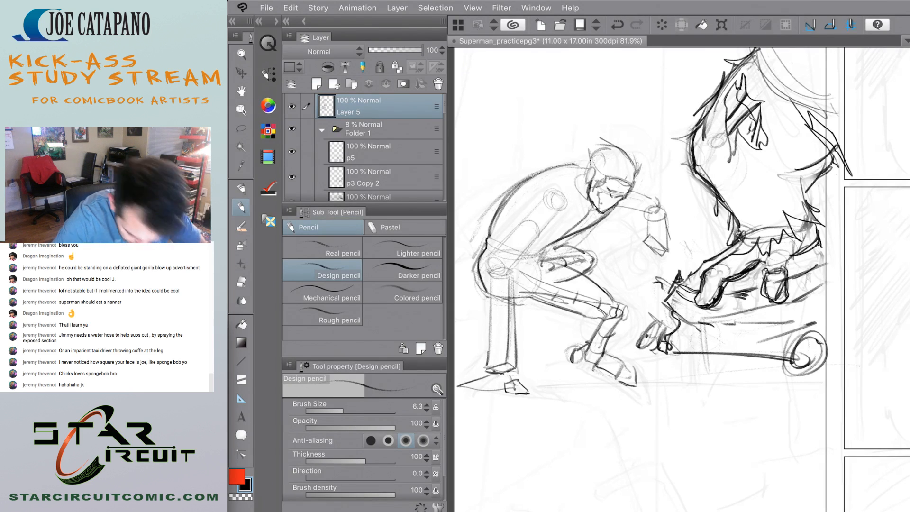
Shade the foot of the crouching figure's straight rear leg with dark pencil strokes.
scroll(508, 250, down, 5)
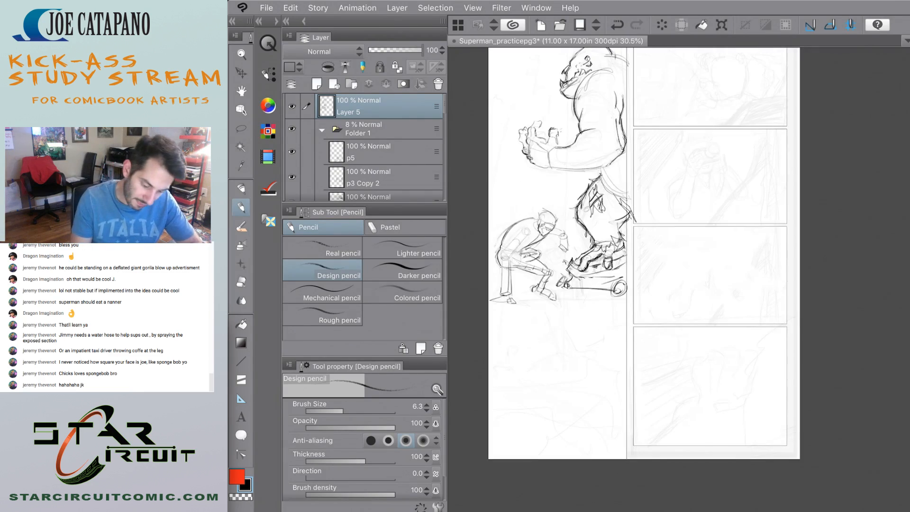
scroll(498, 253, up, 6)
scroll(493, 270, down, 3)
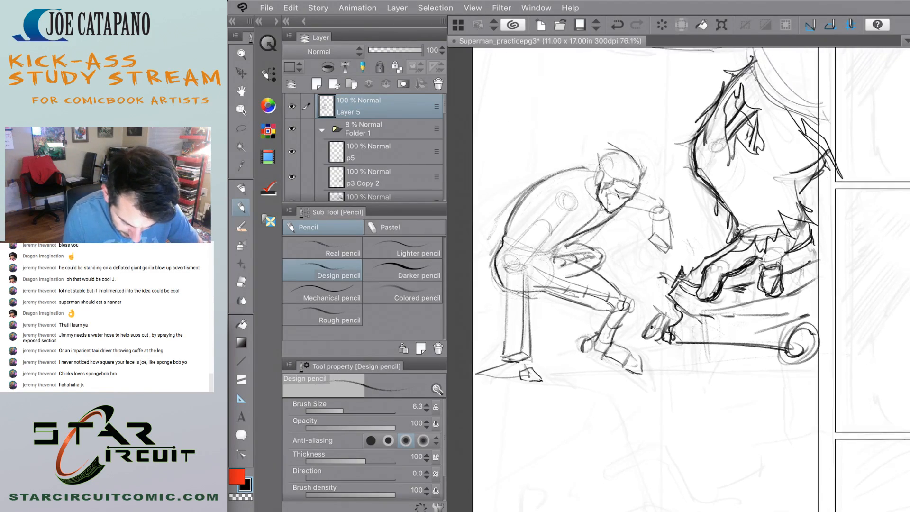
scroll(504, 265, up, 4)
scroll(541, 244, down, 5)
scroll(574, 313, up, 5)
scroll(652, 312, down, 3)
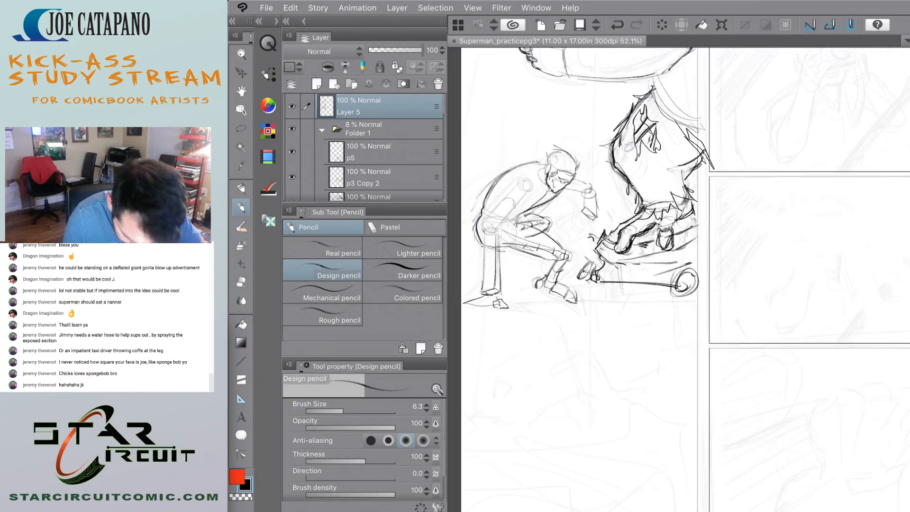
scroll(652, 285, up, 1)
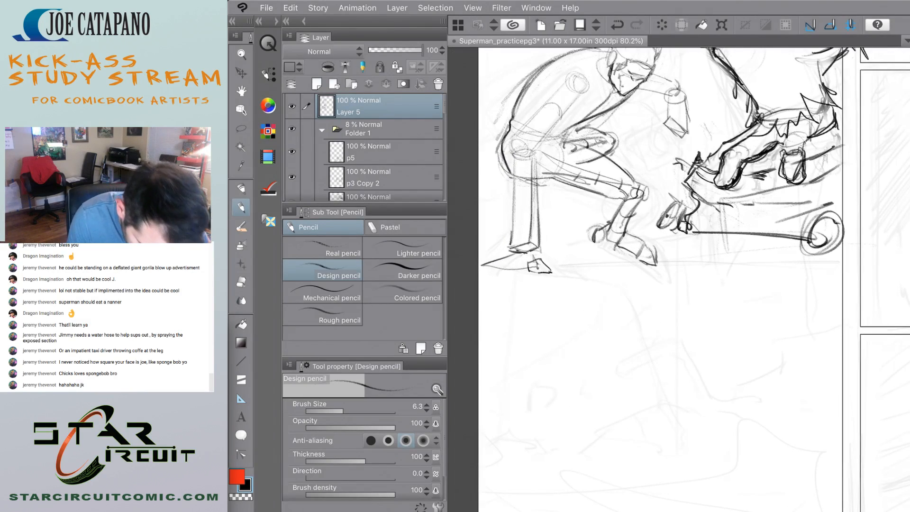
scroll(523, 250, up, 3)
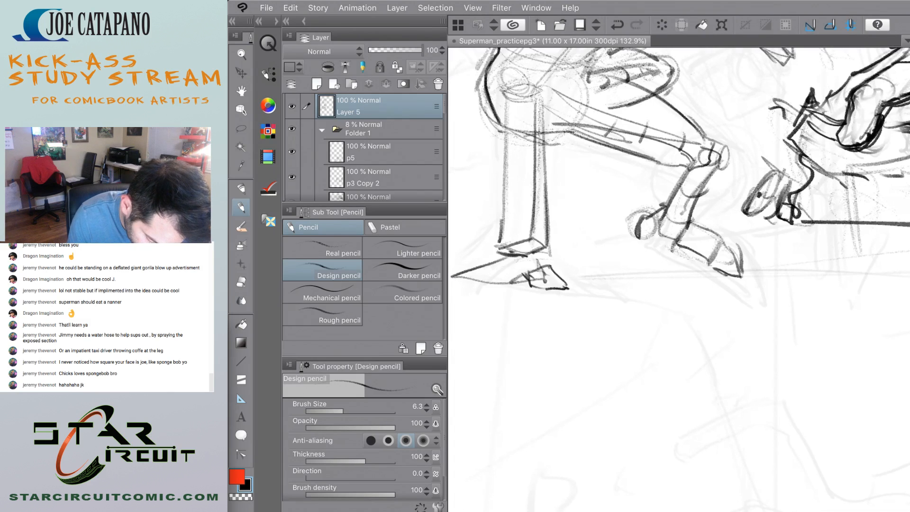
mouse_move(524, 273)
mouse_down()
mouse_move(483, 284)
mouse_move(528, 284)
mouse_move(450, 276)
mouse_up()
scroll(504, 270, down, 5)
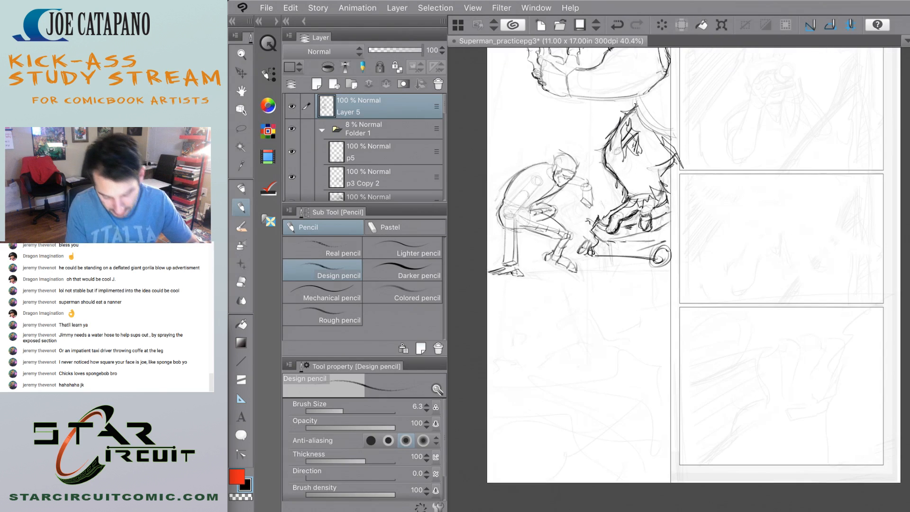
Sketch a pointed ledge below the crouching figure's feet, with a curved upper edge and a receding lower edge.
scroll(509, 416, up, 1)
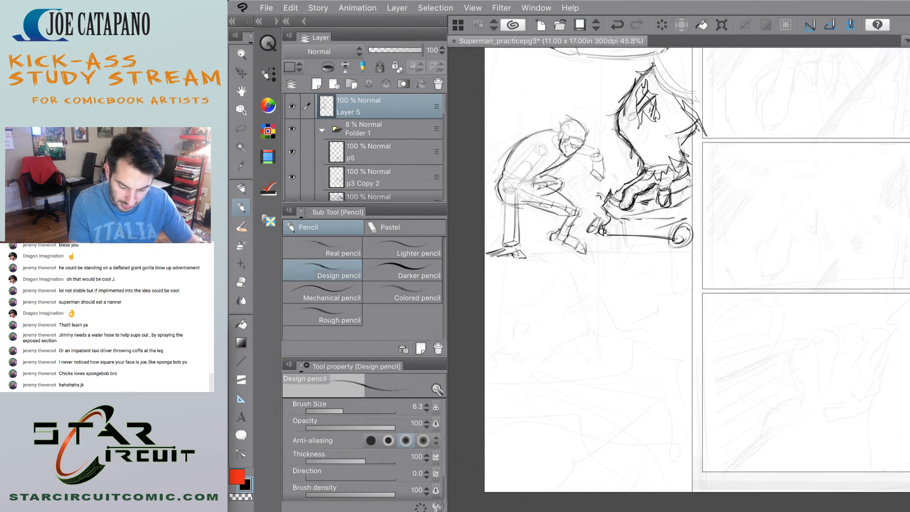
scroll(539, 306, up, 3)
scroll(506, 212, down, 4)
scroll(491, 367, up, 1)
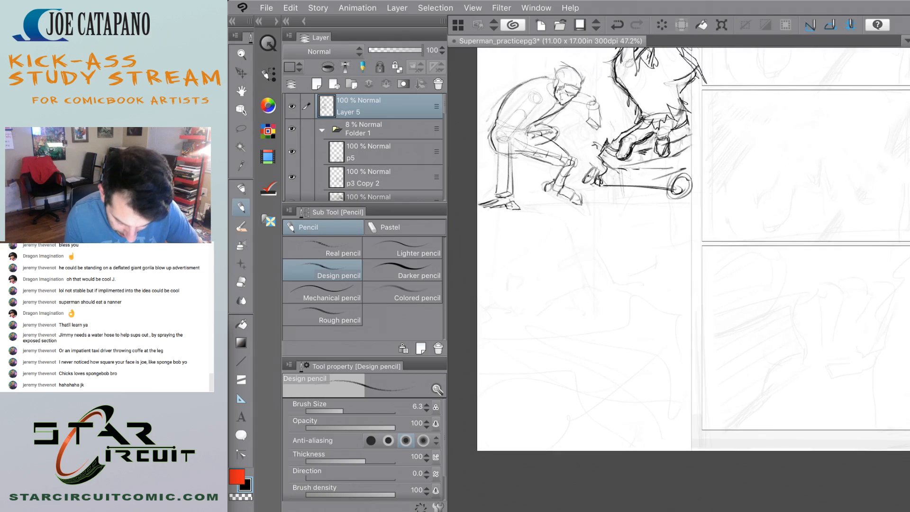
scroll(520, 98, up, 3)
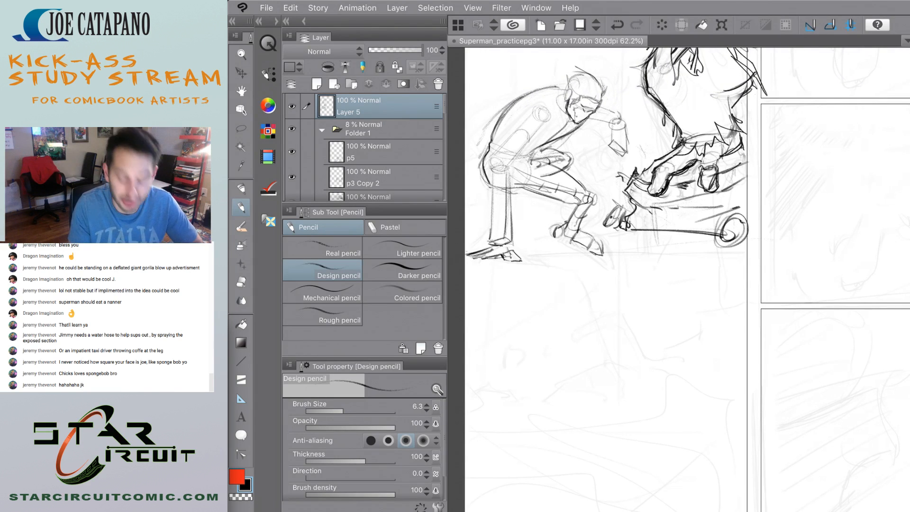
scroll(505, 263, up, 2)
mouse_move(519, 248)
mouse_down()
mouse_move(593, 265)
mouse_move(586, 301)
mouse_move(491, 362)
mouse_up()
mouse_move(609, 290)
mouse_down()
mouse_move(504, 330)
mouse_move(496, 347)
mouse_move(535, 338)
mouse_up()
drag(579, 308, 605, 297)
drag(476, 325, 512, 327)
drag(458, 269, 610, 290)
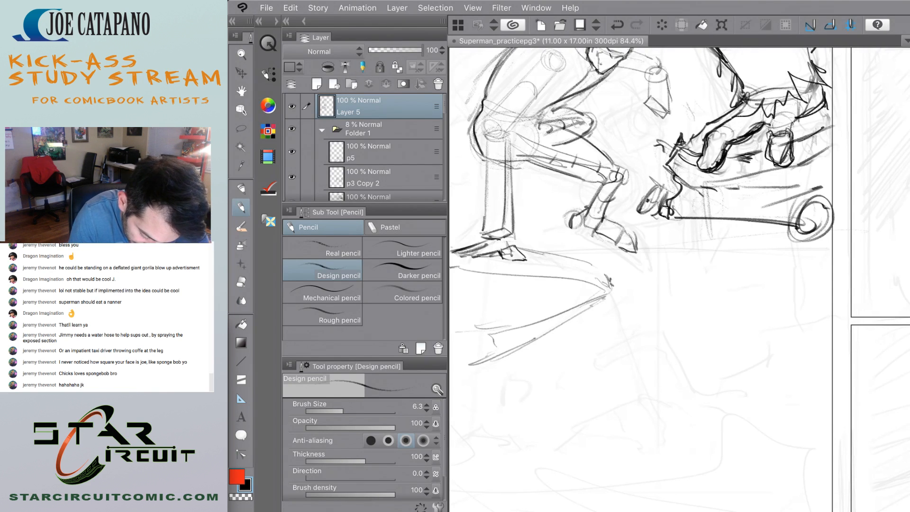
Sketch a vertical edge and a slanted guide line descending from the ledge's corner, undoing the narrow post shape.
mouse_move(568, 310)
mouse_down()
mouse_move(604, 286)
mouse_move(600, 421)
mouse_up()
mouse_move(616, 311)
mouse_down()
mouse_move(616, 417)
mouse_move(593, 432)
mouse_up()
drag(603, 348, 594, 424)
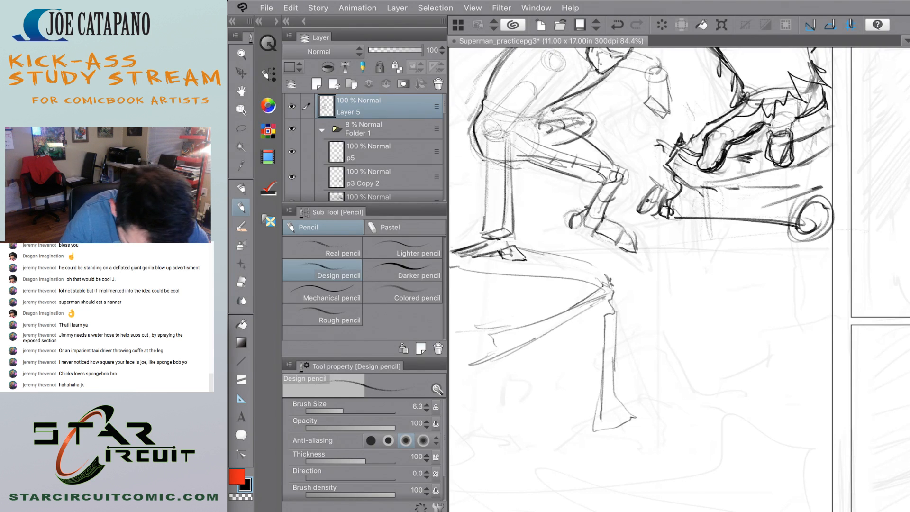
scroll(679, 280, down, 3)
scroll(679, 280, up, 2)
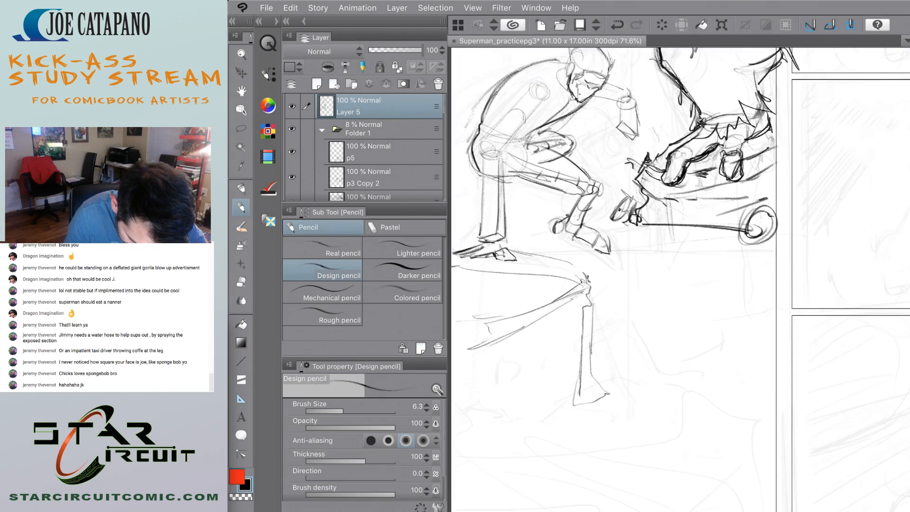
key(ctrl+z)
key(ctrl+z)
drag(596, 305, 635, 402)
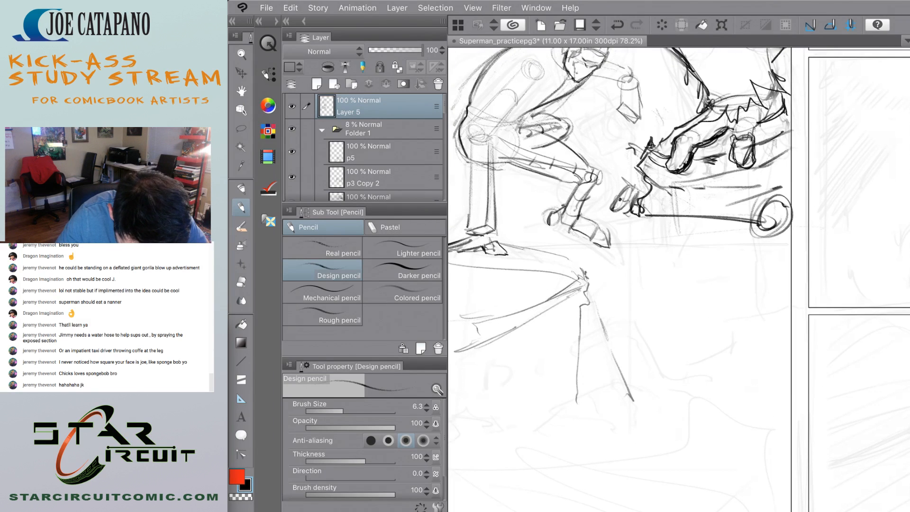
drag(572, 396, 565, 410)
Draw a bent pipe jutting out from the ledge's vertical edge, with shaded ends and contour bands at its bends.
scroll(533, 312, up, 2)
mouse_move(602, 346)
mouse_down()
mouse_move(669, 327)
mouse_move(658, 337)
mouse_move(673, 357)
mouse_up()
mouse_move(667, 324)
mouse_down()
mouse_move(692, 353)
mouse_move(742, 330)
mouse_up()
mouse_move(676, 359)
mouse_down()
mouse_move(682, 368)
mouse_move(708, 362)
mouse_move(745, 338)
mouse_move(750, 344)
mouse_move(748, 331)
mouse_up()
drag(744, 329, 751, 337)
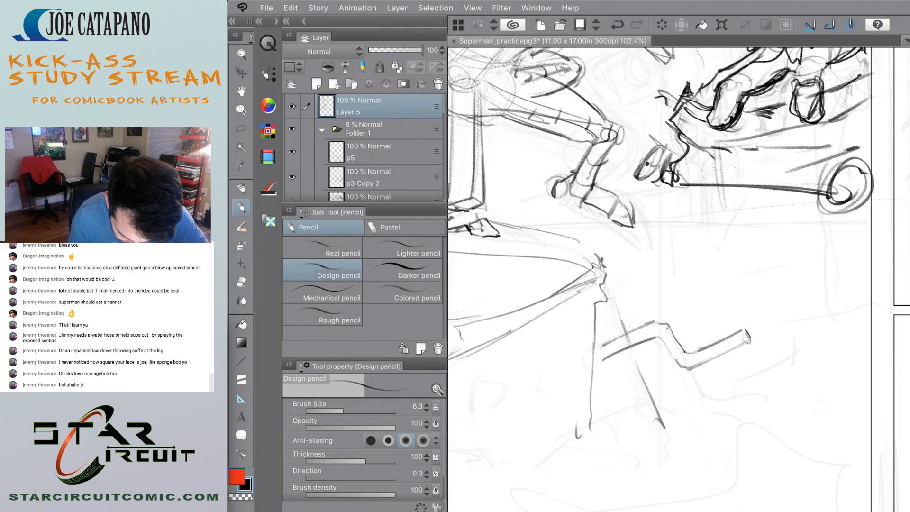
drag(603, 361, 615, 341)
mouse_move(683, 352)
mouse_down()
mouse_move(689, 362)
mouse_move(681, 348)
mouse_move(648, 340)
mouse_up()
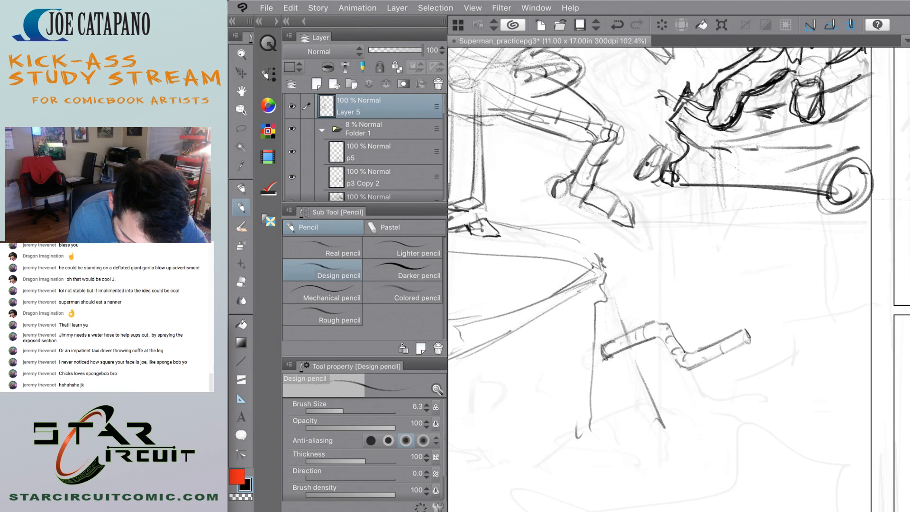
drag(744, 331, 746, 343)
Draw a second, smaller bent pipe just below the first one.
scroll(562, 321, down, 2)
mouse_move(599, 368)
mouse_down()
mouse_move(668, 382)
mouse_move(647, 382)
mouse_move(632, 363)
mouse_move(600, 365)
mouse_move(601, 374)
mouse_move(648, 391)
mouse_move(686, 374)
mouse_up()
scroll(540, 356, down, 5)
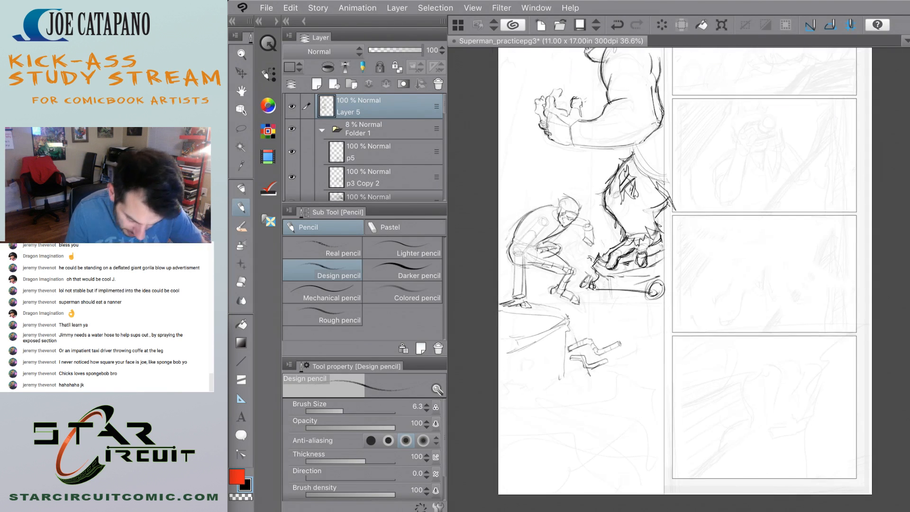
Add jagged cracks along the ledge's rim and vertical edge, and draw its broken bottom edge.
scroll(540, 356, up, 6)
drag(611, 277, 564, 300)
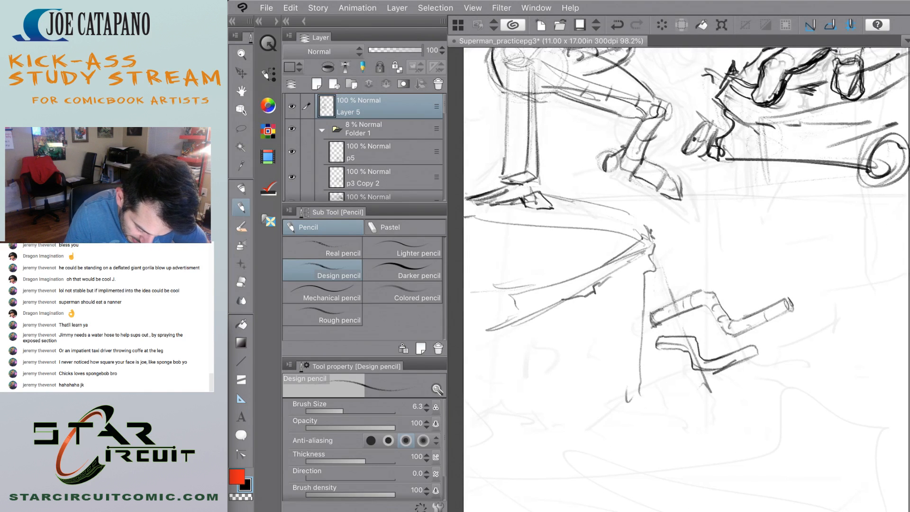
mouse_move(643, 302)
mouse_down()
mouse_move(634, 395)
mouse_move(504, 420)
mouse_up()
drag(606, 410, 602, 420)
scroll(484, 213, down, 4)
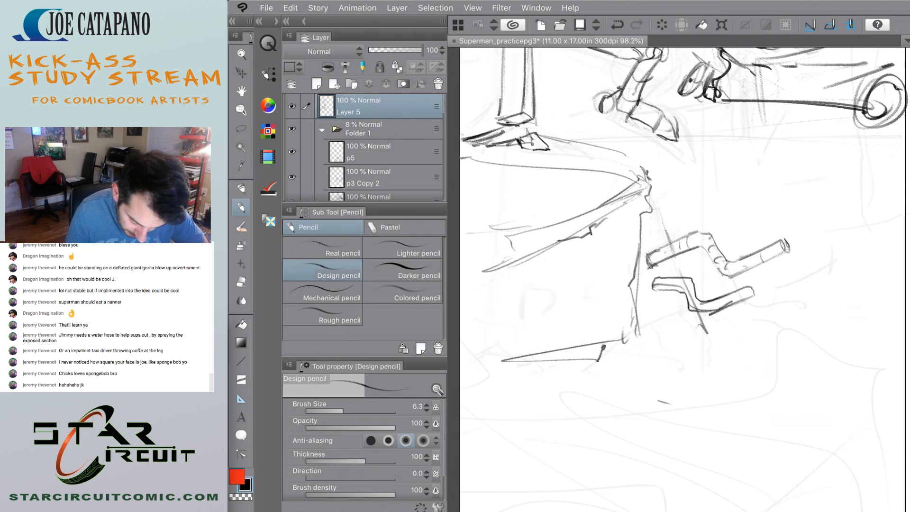
Clean up the lower pipe with the Hard eraser, removing excess outline and the guide line crossing it.
scroll(483, 213, down, 1)
scroll(535, 291, up, 1)
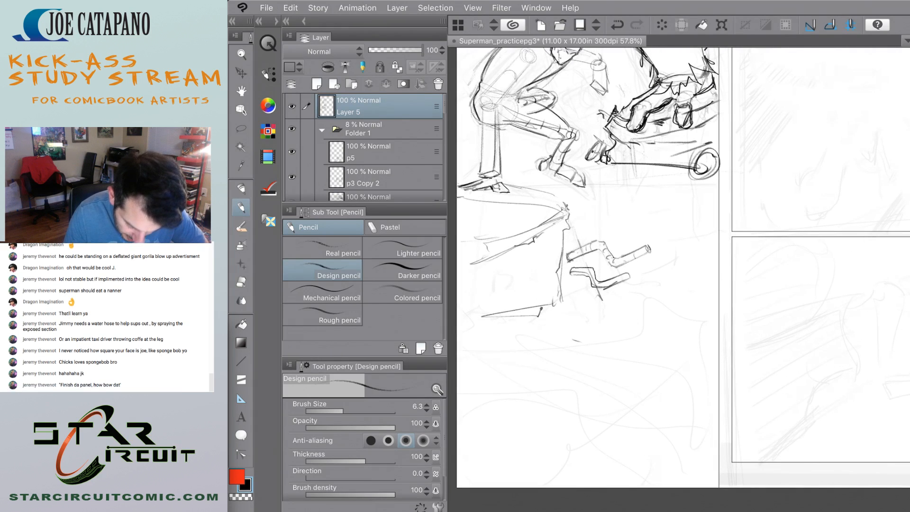
scroll(502, 380, down, 2)
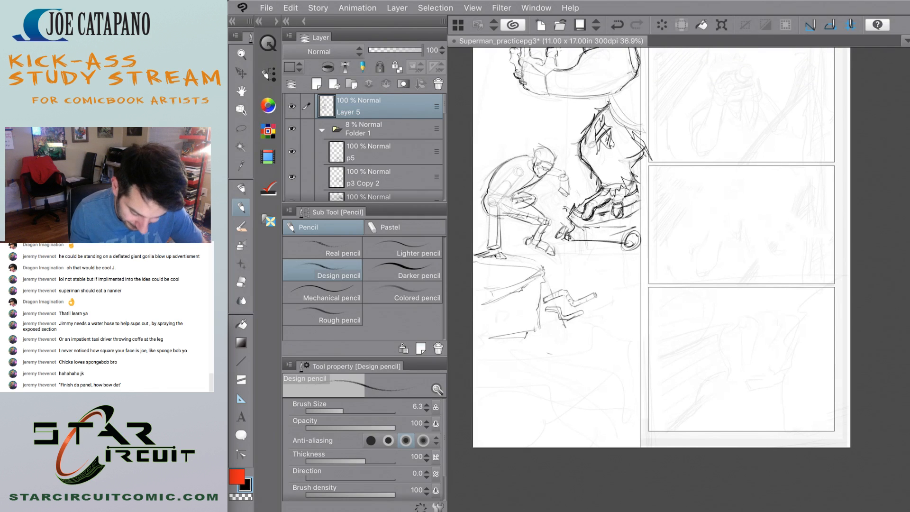
scroll(505, 299, up, 2)
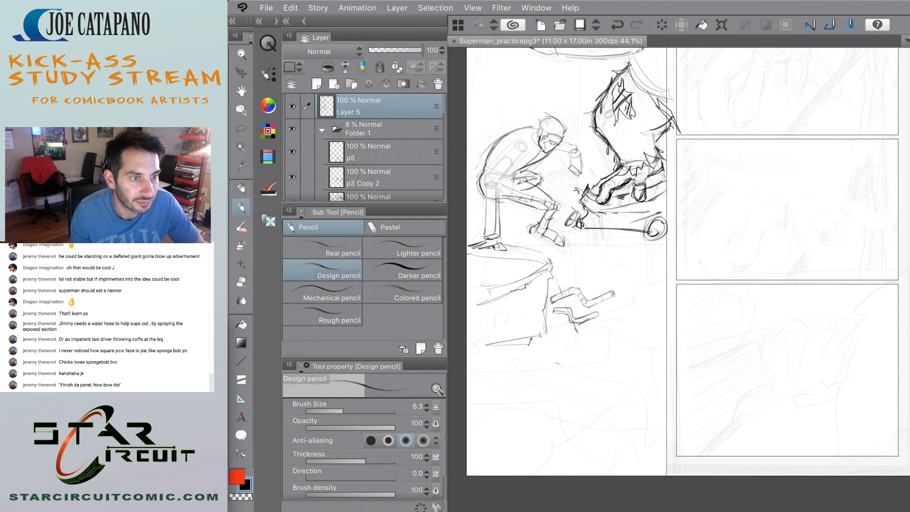
scroll(521, 322, up, 4)
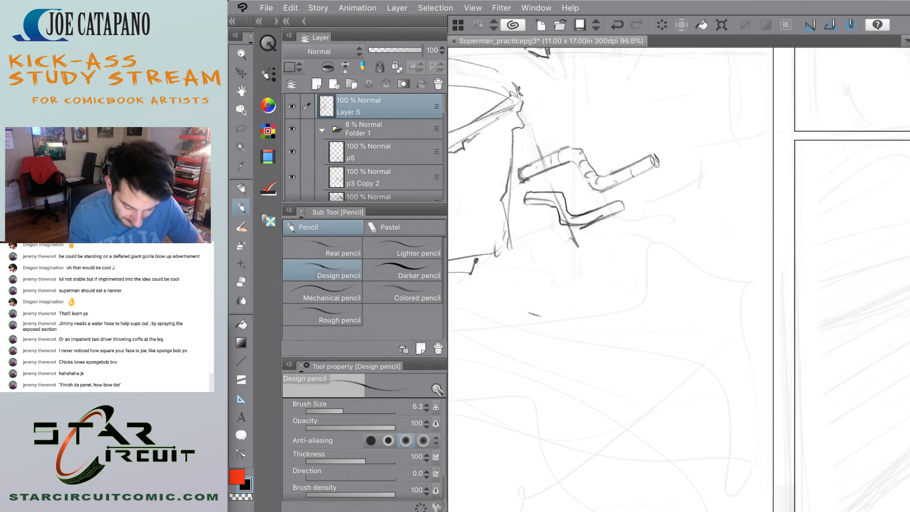
scroll(678, 279, up, 1)
drag(593, 295, 592, 306)
scroll(678, 279, up, 1)
key(e)
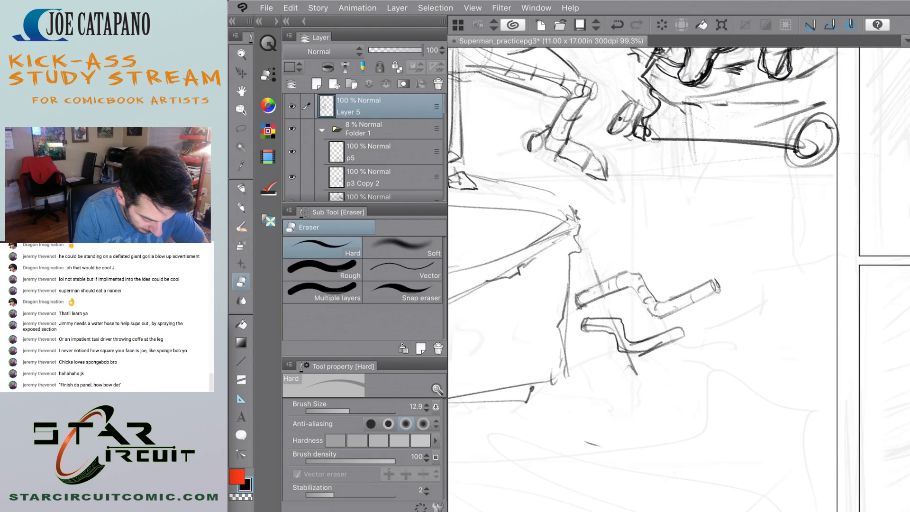
mouse_move(587, 321)
mouse_down()
mouse_move(586, 331)
mouse_move(619, 334)
mouse_move(625, 348)
mouse_move(665, 343)
mouse_move(639, 358)
mouse_move(647, 356)
mouse_up()
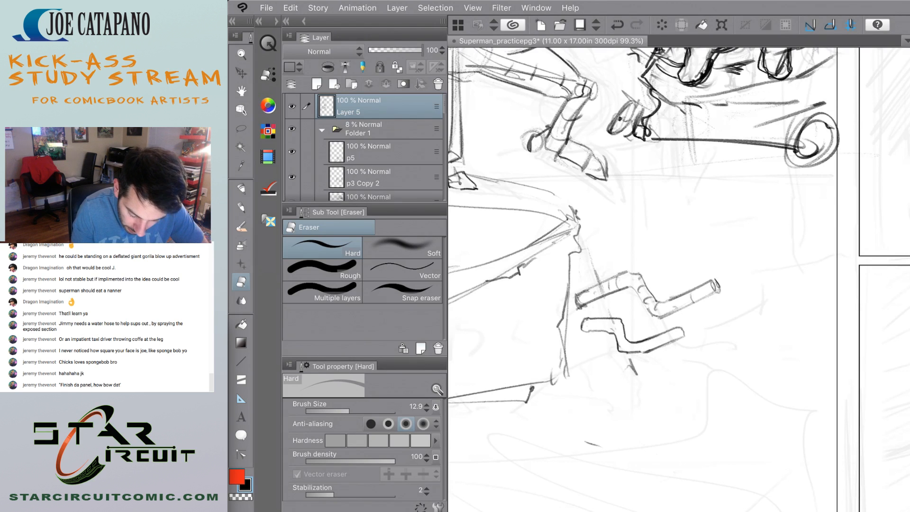
Add contour bands to the bends of the lower pipe with the Design pencil.
key(p)
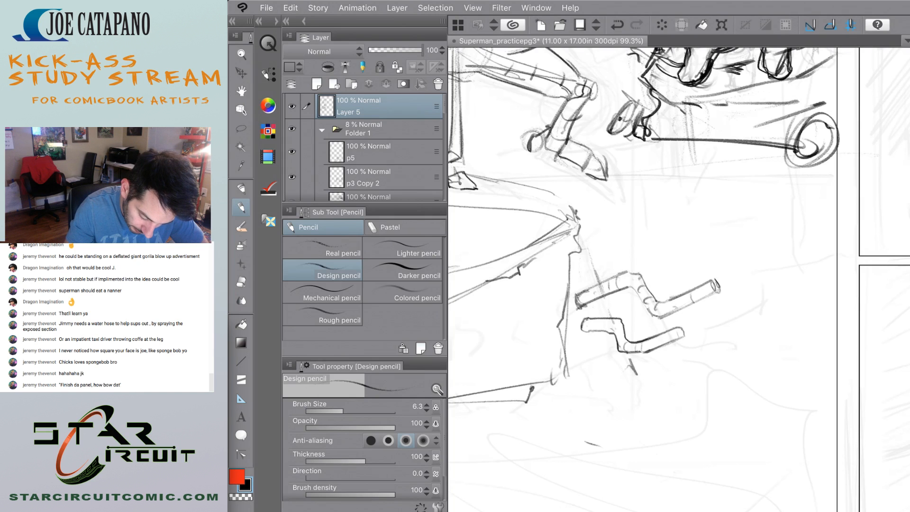
drag(616, 334, 625, 327)
scroll(556, 323, down, 10)
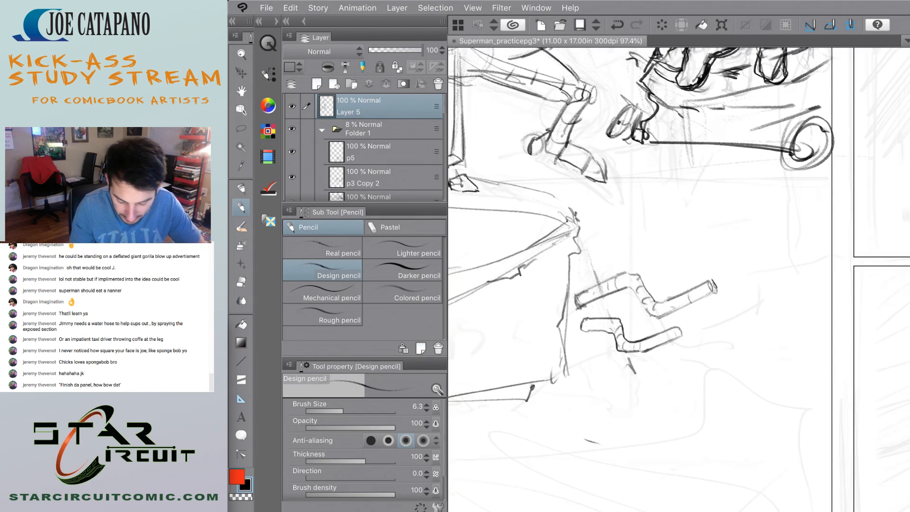
Sketch a rough, broken tip on the outer end of the upper bent pipe with the Design pencil.
scroll(532, 308, up, 7)
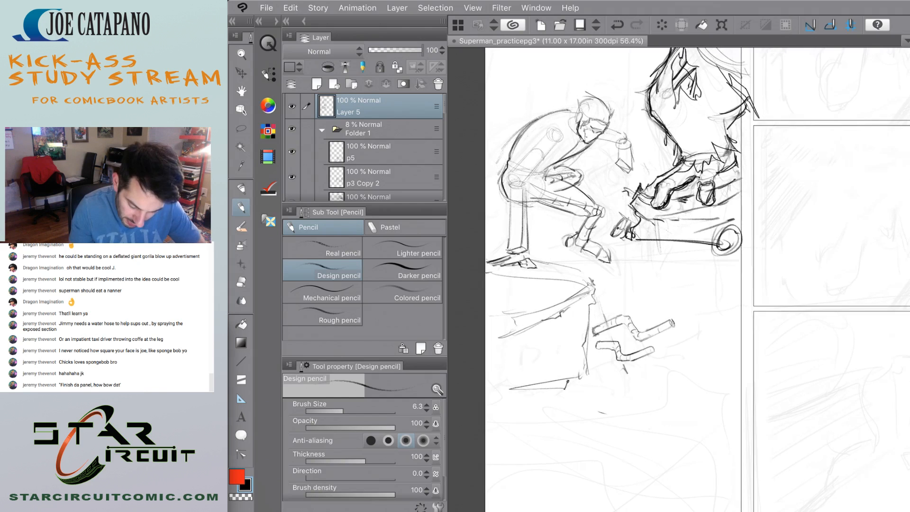
mouse_move(684, 320)
mouse_down()
mouse_move(692, 312)
mouse_move(669, 332)
mouse_up()
drag(657, 330, 670, 337)
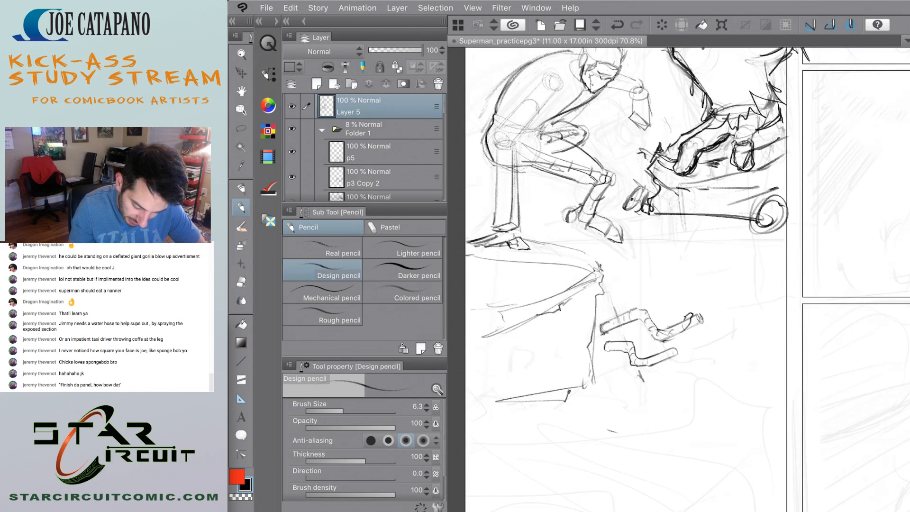
Darken the ledge's vertical broken edge and bottom edge with short, jagged pencil strokes.
drag(591, 309, 587, 334)
drag(580, 372, 573, 384)
drag(578, 381, 483, 402)
drag(544, 395, 534, 404)
scroll(488, 279, down, 2)
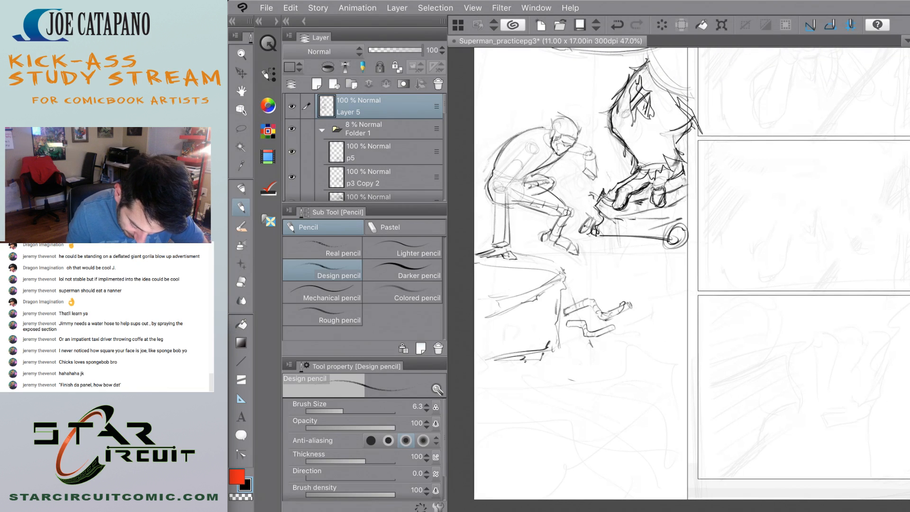
key(ctrl+z)
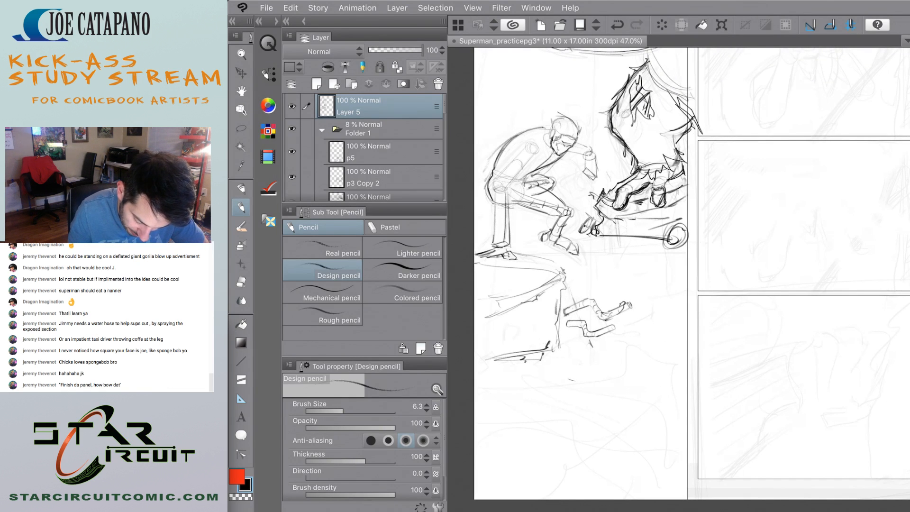
drag(665, 348, 563, 408)
drag(546, 418, 619, 401)
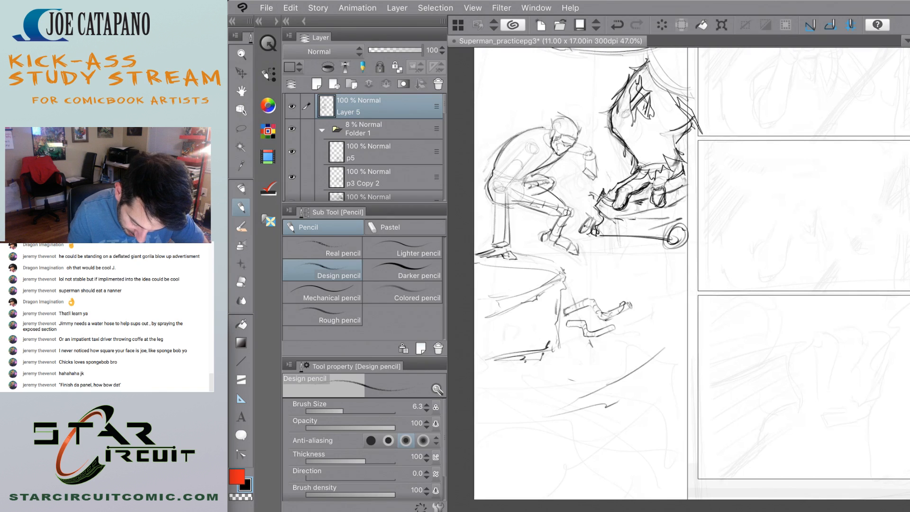
key(ctrl+z)
key(ctrl+z)
Try to rough in a long curved slab beneath the ledge, with a diagonal guide line above it.
drag(525, 377, 671, 320)
drag(591, 352, 653, 327)
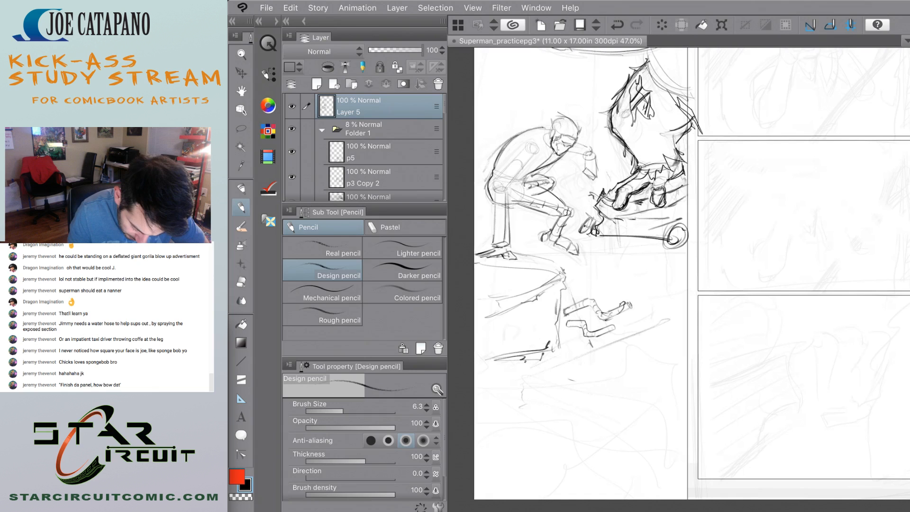
mouse_move(512, 379)
mouse_down()
mouse_move(640, 410)
mouse_move(539, 385)
mouse_move(490, 391)
mouse_up()
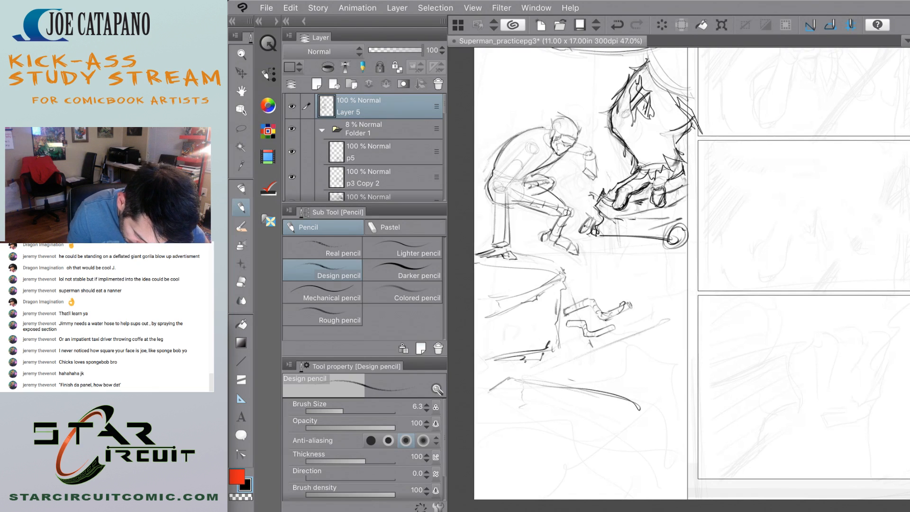
drag(564, 397, 644, 412)
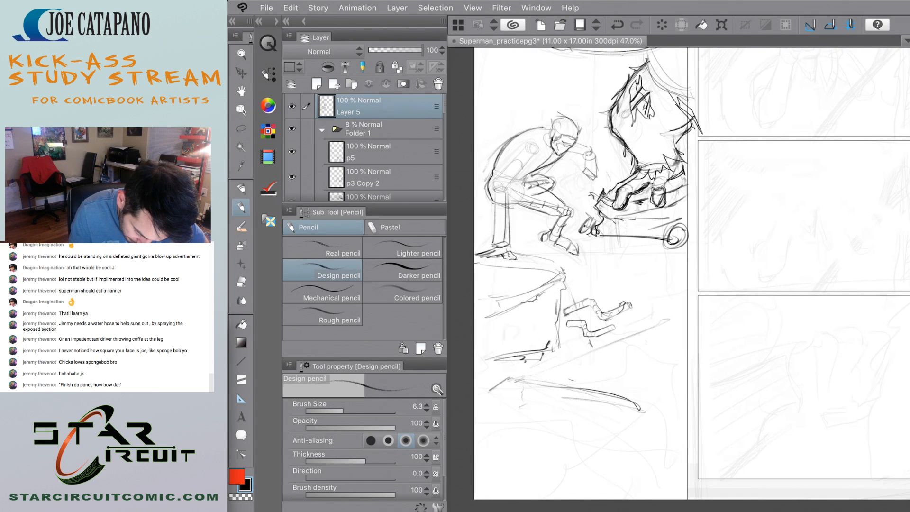
drag(623, 402, 684, 427)
drag(684, 428, 509, 367)
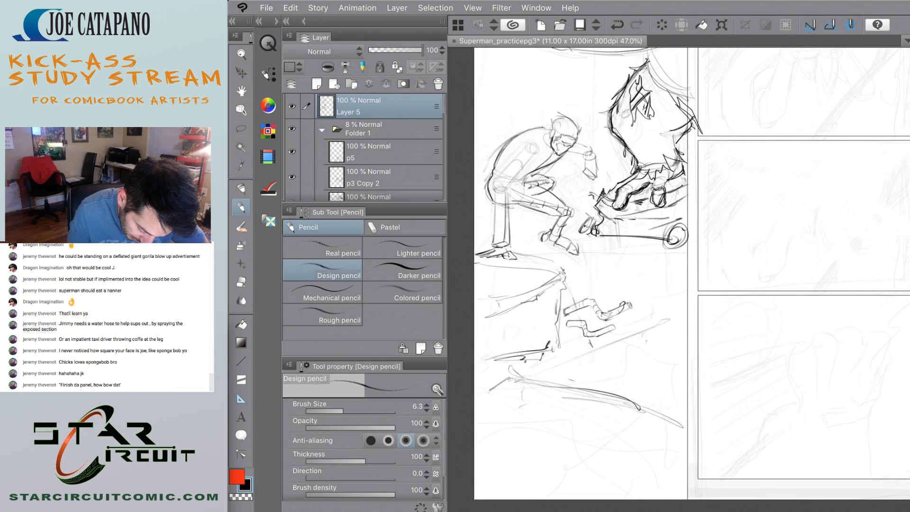
mouse_move(625, 408)
mouse_down()
mouse_move(686, 415)
mouse_move(530, 383)
mouse_move(497, 400)
mouse_move(505, 410)
mouse_up()
mouse_move(676, 423)
mouse_down()
mouse_move(665, 448)
mouse_move(667, 437)
mouse_up()
drag(665, 442, 535, 421)
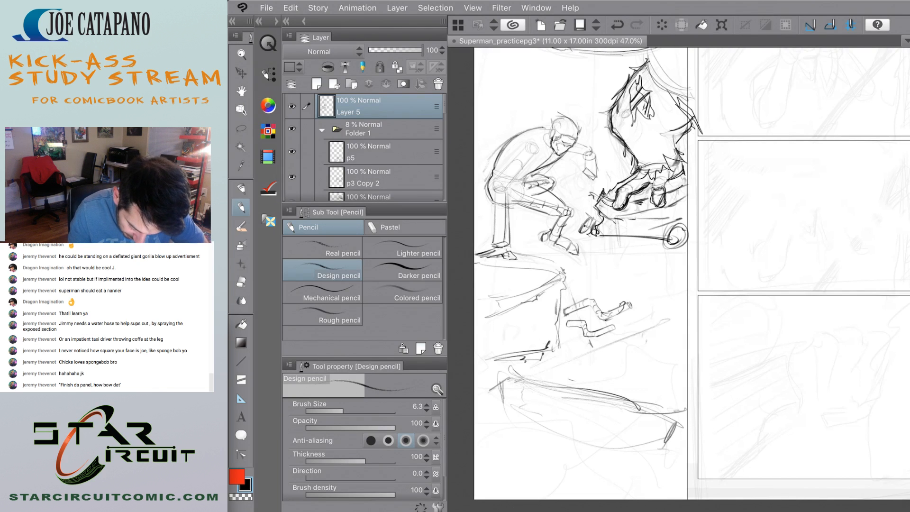
key(ctrl+z)
key(ctrl+z)
key(ctrl+z)
key(ctrl+z)
key(ctrl+z)
key(ctrl+z)
Sketch a broken slab below the pipes, with a long diagonal top edge, a steep spike toward the border and a curved lower rim.
mouse_move(476, 389)
mouse_down()
mouse_move(557, 432)
mouse_move(587, 433)
mouse_up()
mouse_move(559, 388)
mouse_down()
mouse_move(557, 426)
mouse_move(571, 432)
mouse_up()
mouse_move(474, 356)
mouse_down()
mouse_move(652, 326)
mouse_move(669, 320)
mouse_move(641, 317)
mouse_move(684, 274)
mouse_up()
drag(631, 337, 683, 271)
drag(657, 305, 685, 269)
drag(684, 286, 692, 270)
drag(642, 335, 679, 363)
drag(632, 333, 686, 362)
drag(630, 332, 675, 350)
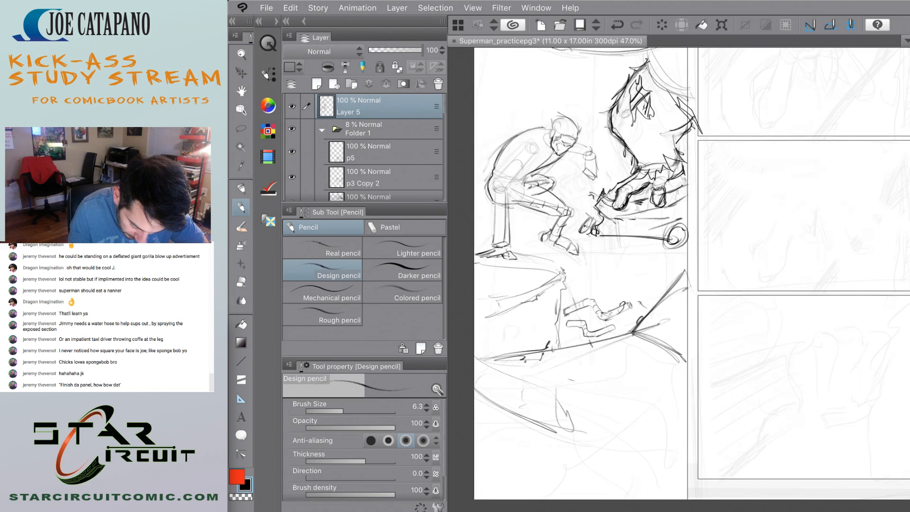
mouse_move(634, 300)
mouse_down()
mouse_move(621, 316)
mouse_move(650, 315)
mouse_up()
mouse_move(648, 302)
mouse_down()
mouse_move(624, 329)
mouse_move(643, 309)
mouse_move(614, 323)
mouse_up()
key(ctrl+z)
key(ctrl+z)
key(ctrl+z)
Draw a rounded form at the end of the upper pipe and jagged rubble outlines beside the panel border.
mouse_move(622, 312)
mouse_down()
mouse_move(615, 331)
mouse_move(630, 327)
mouse_move(617, 326)
mouse_up()
mouse_move(629, 310)
mouse_down()
mouse_move(645, 301)
mouse_move(620, 331)
mouse_move(634, 318)
mouse_up()
drag(634, 314, 624, 329)
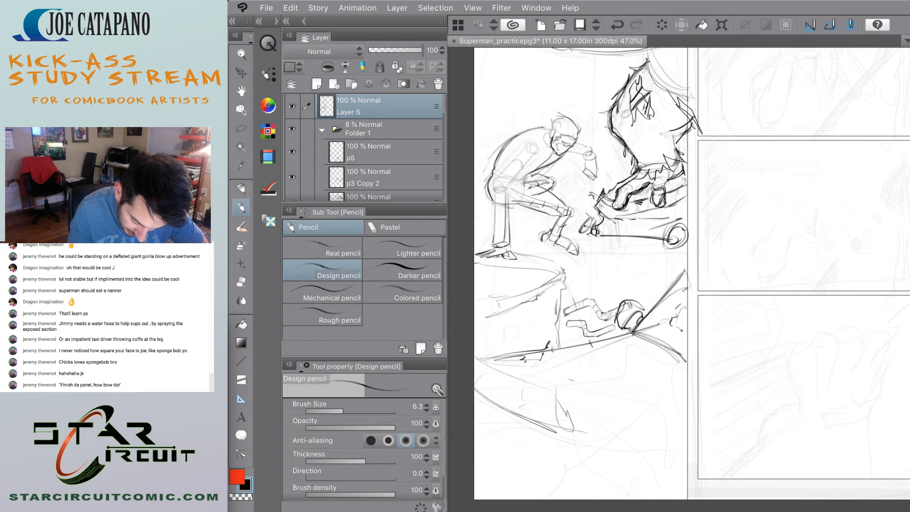
mouse_move(678, 334)
mouse_down()
mouse_move(664, 307)
mouse_move(660, 327)
mouse_move(682, 357)
mouse_up()
drag(682, 300, 668, 309)
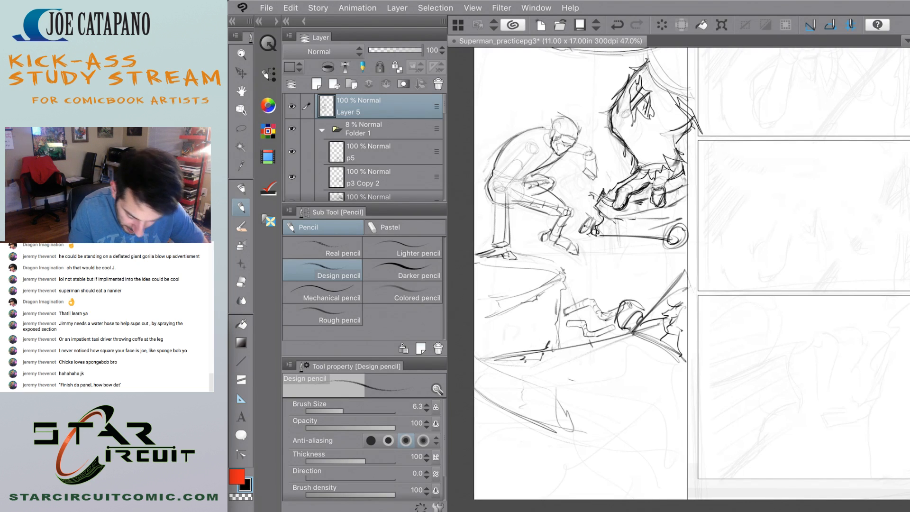
Add loose lines under the slab's diagonal top edge and a short zigzag crack on its face.
drag(618, 364, 663, 348)
mouse_move(528, 364)
mouse_down()
mouse_move(644, 344)
mouse_move(560, 358)
mouse_move(608, 383)
mouse_up()
drag(670, 365, 641, 395)
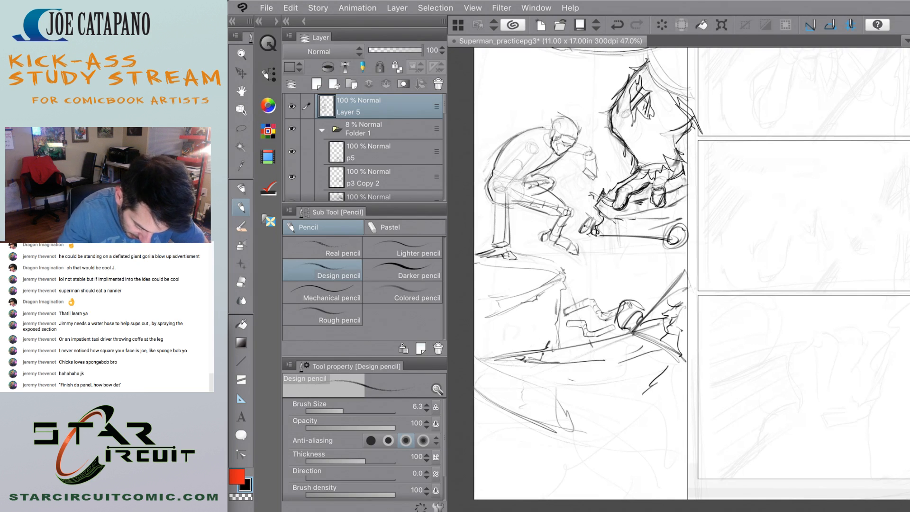
drag(593, 373, 674, 346)
mouse_move(499, 409)
mouse_down()
mouse_move(613, 364)
mouse_move(553, 384)
mouse_up()
drag(542, 387, 637, 354)
mouse_move(517, 401)
mouse_down()
mouse_move(533, 392)
mouse_move(520, 402)
mouse_up()
Draw a second long diagonal edge across the slab and reinforce the left end of its top edge.
scroll(678, 274, down, 4)
scroll(678, 274, up, 2)
scroll(678, 274, down, 4)
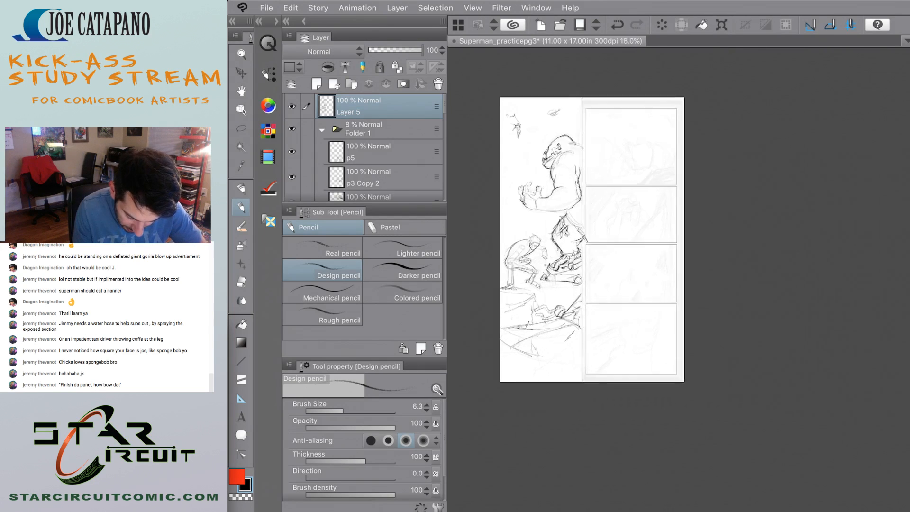
scroll(512, 340, up, 4)
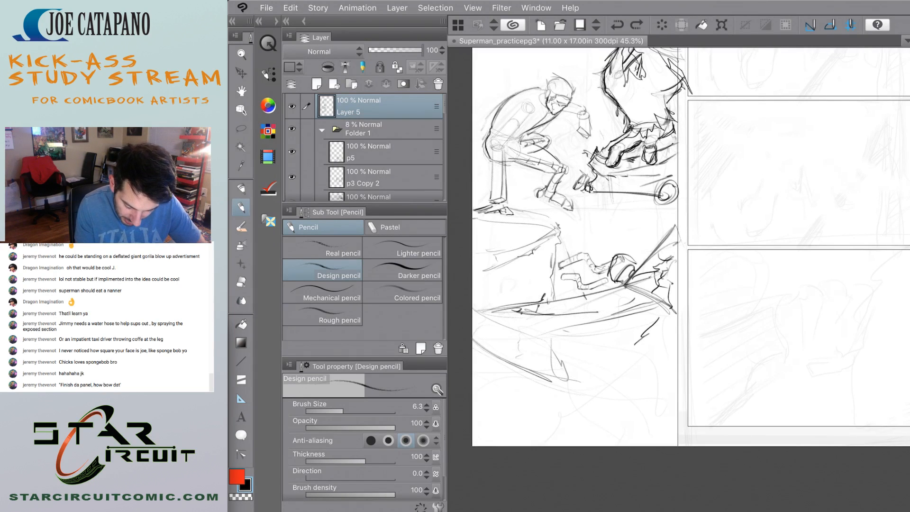
drag(488, 357, 552, 331)
drag(502, 355, 644, 306)
drag(587, 294, 620, 287)
drag(518, 310, 476, 316)
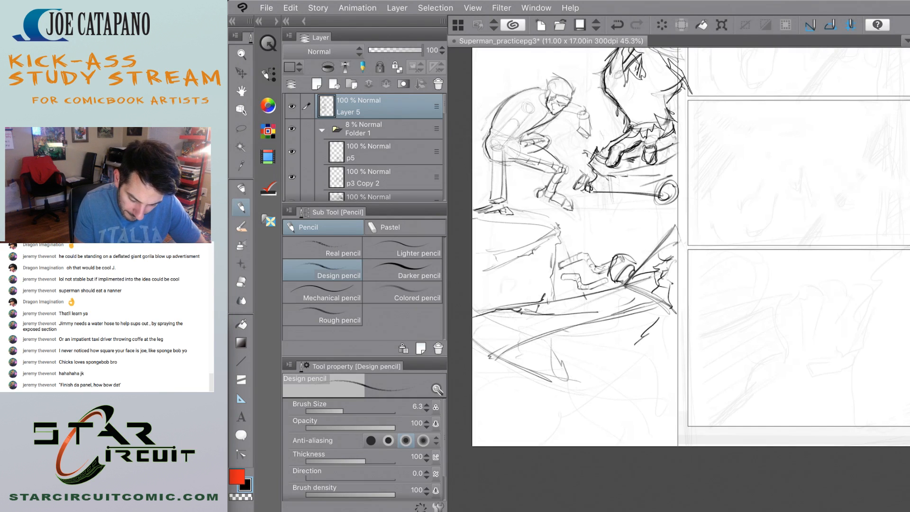
Try bold diagonal hatching strokes across the panel's lower border.
mouse_move(632, 402)
mouse_down()
mouse_move(651, 388)
mouse_move(709, 379)
mouse_up()
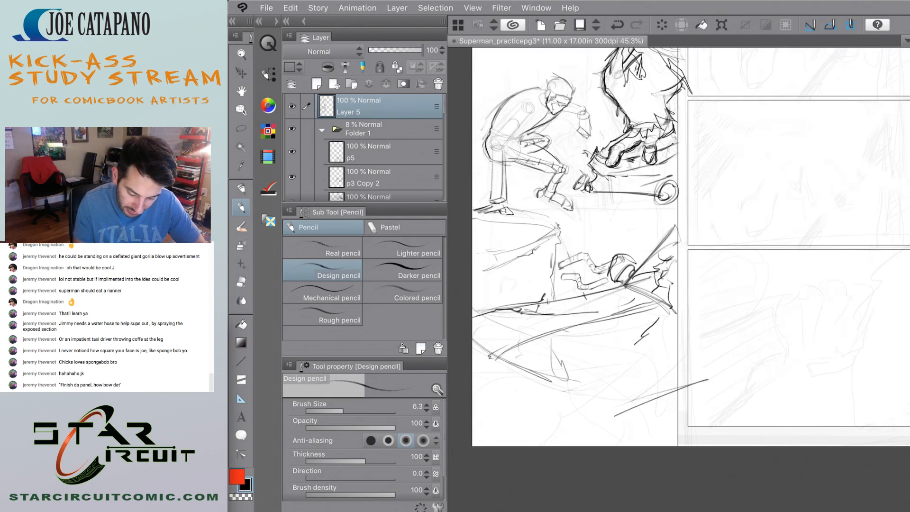
drag(607, 421, 737, 378)
drag(642, 413, 765, 374)
drag(591, 443, 698, 396)
drag(598, 442, 727, 399)
drag(657, 421, 737, 396)
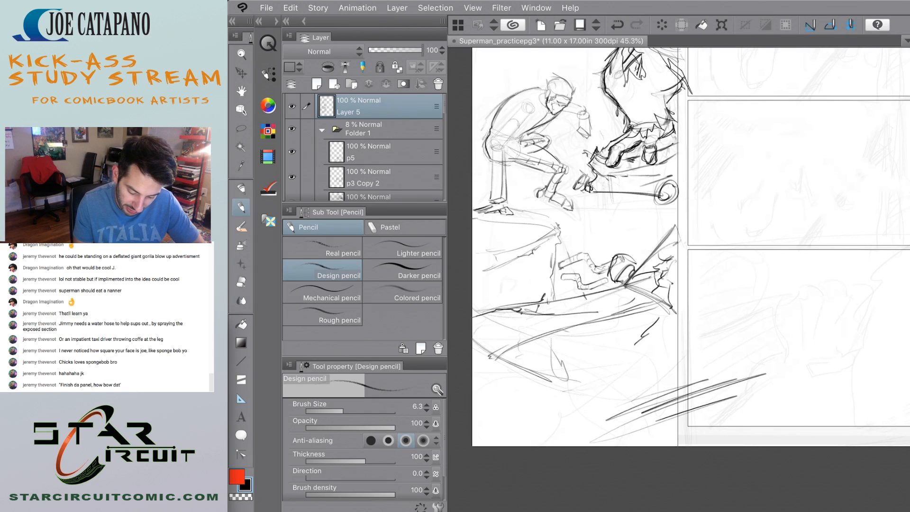
scroll(512, 303, down, 5)
scroll(521, 334, up, 5)
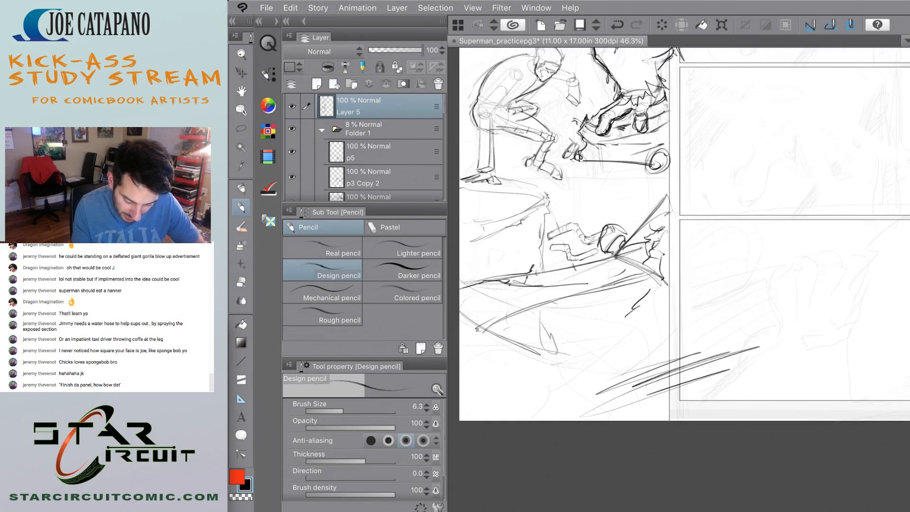
key(ctrl+z)
key(ctrl+z)
key(ctrl+z)
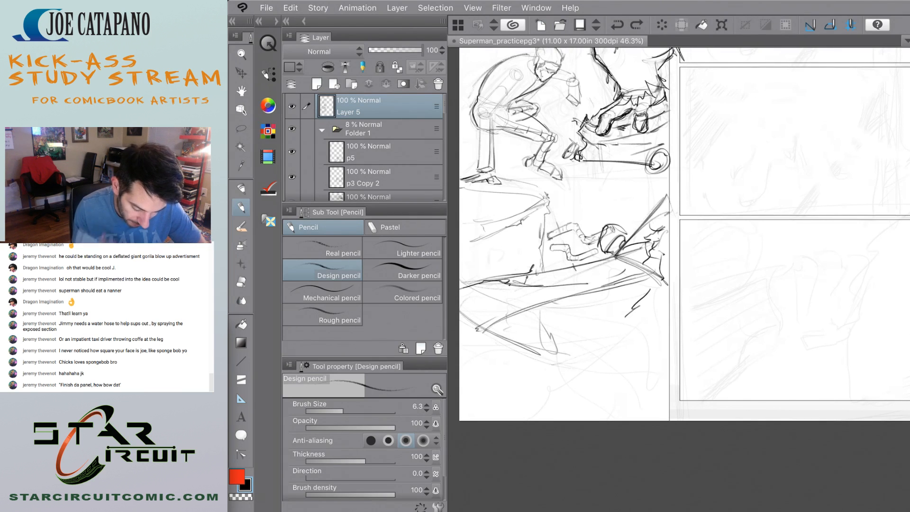
Draw the slab's sloping lower-left edge and a small loop where it meets the second diagonal.
drag(461, 309, 520, 363)
key(ctrl+z)
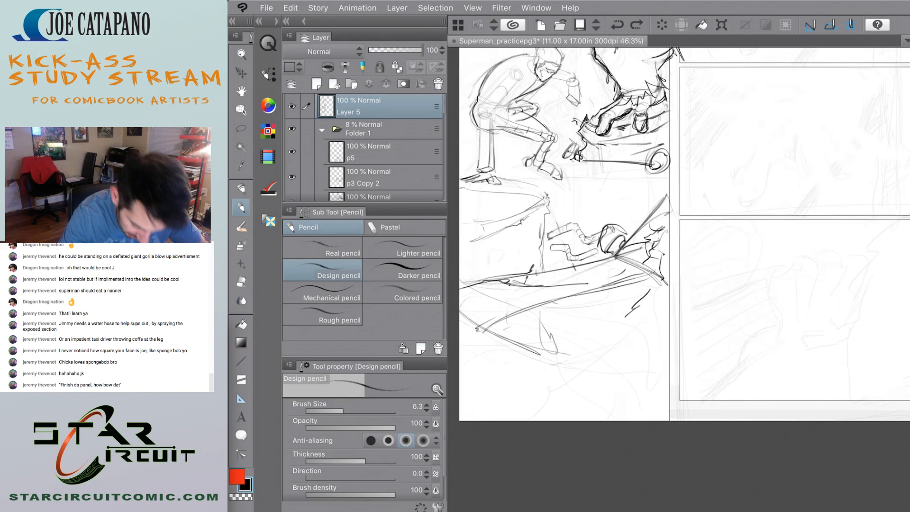
drag(460, 312, 524, 360)
mouse_move(493, 311)
mouse_down()
mouse_move(488, 335)
mouse_move(503, 313)
mouse_up()
scroll(499, 318, up, 1)
key(ctrl+z)
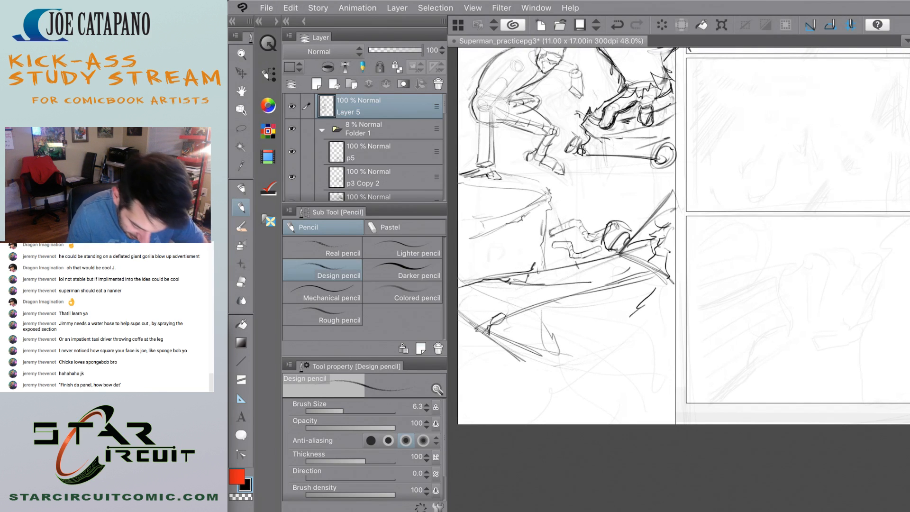
Build up the slab's lower-left edge with layered strokes ending in a jagged tip.
scroll(489, 379, up, 2)
drag(511, 345, 582, 386)
drag(494, 331, 582, 389)
drag(472, 319, 579, 389)
key(ctrl+z)
mouse_move(501, 326)
mouse_down()
mouse_move(573, 368)
mouse_move(602, 371)
mouse_move(503, 334)
mouse_up()
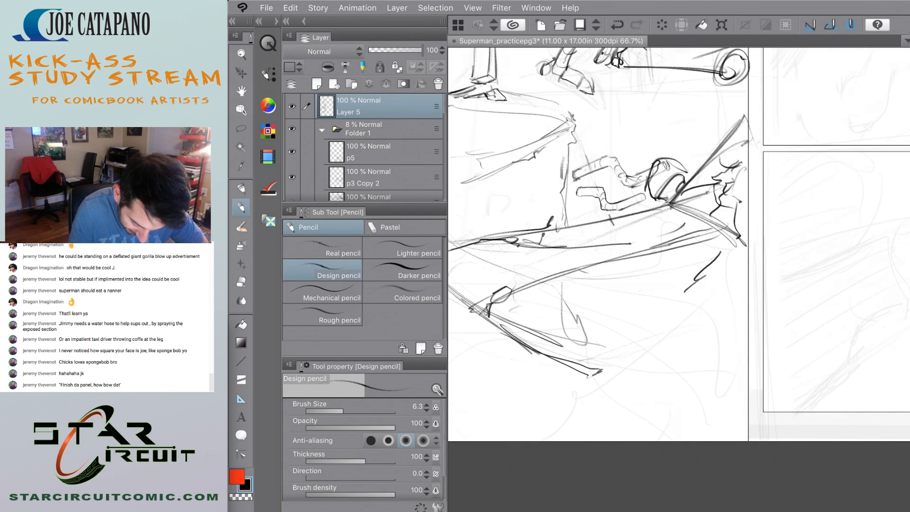
Draw the slab's bottom corner, with a forked vertical edge and a curved edge running to the panel border.
drag(688, 331, 614, 383)
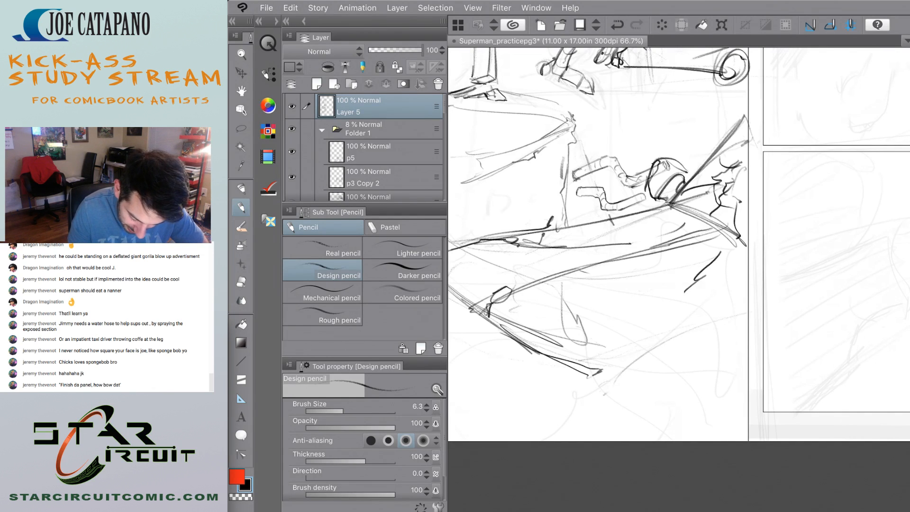
drag(658, 358, 630, 432)
drag(674, 344, 633, 407)
mouse_move(653, 353)
mouse_down()
mouse_move(618, 420)
mouse_move(625, 437)
mouse_move(753, 349)
mouse_up()
drag(634, 426, 734, 358)
key(ctrl+z)
key(ctrl+z)
drag(608, 375, 737, 352)
mouse_move(743, 350)
mouse_down()
mouse_move(626, 376)
mouse_move(741, 351)
mouse_move(631, 392)
mouse_move(516, 353)
mouse_up()
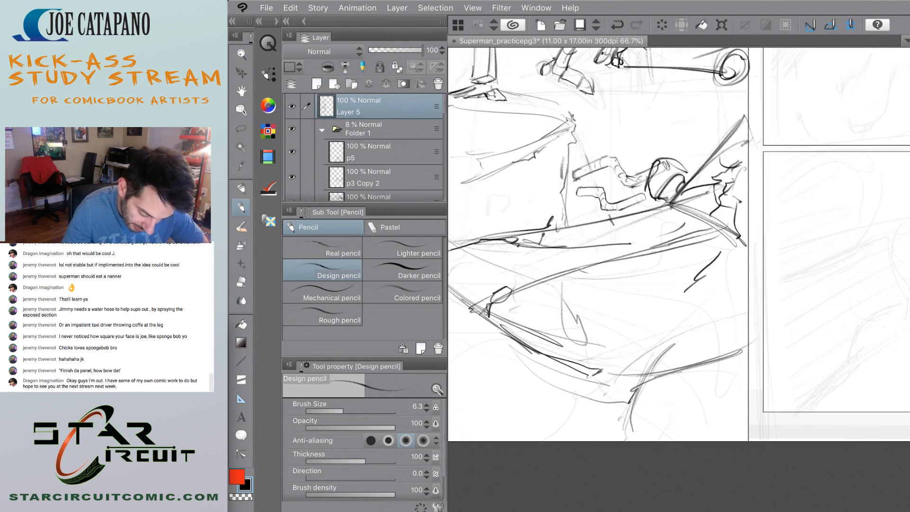
Thicken the slab's outer curve along the panel's left side with the Colored pencil.
click(408, 291)
mouse_move(447, 294)
mouse_down()
mouse_move(550, 304)
mouse_move(434, 304)
mouse_up()
drag(552, 378, 567, 380)
key(ctrl+z)
mouse_move(442, 308)
mouse_down()
mouse_move(571, 378)
mouse_move(551, 371)
mouse_up()
mouse_move(441, 298)
mouse_down()
mouse_move(563, 377)
mouse_move(544, 428)
mouse_up()
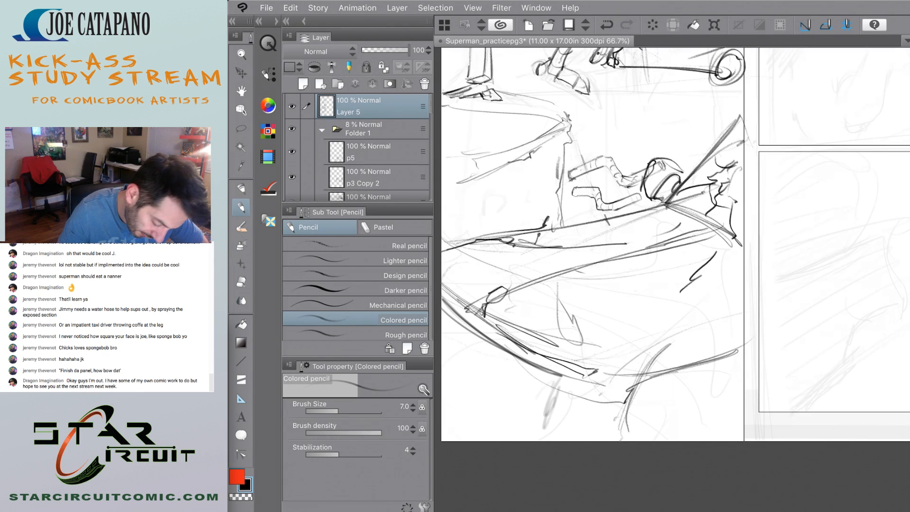
Try thick vertical and curved Colored pencil strokes below the slab along the page's bottom edge.
drag(561, 387, 546, 432)
drag(564, 382, 546, 440)
mouse_move(443, 393)
mouse_down()
mouse_move(544, 435)
mouse_move(524, 437)
mouse_up()
drag(441, 392, 515, 441)
drag(453, 409, 522, 441)
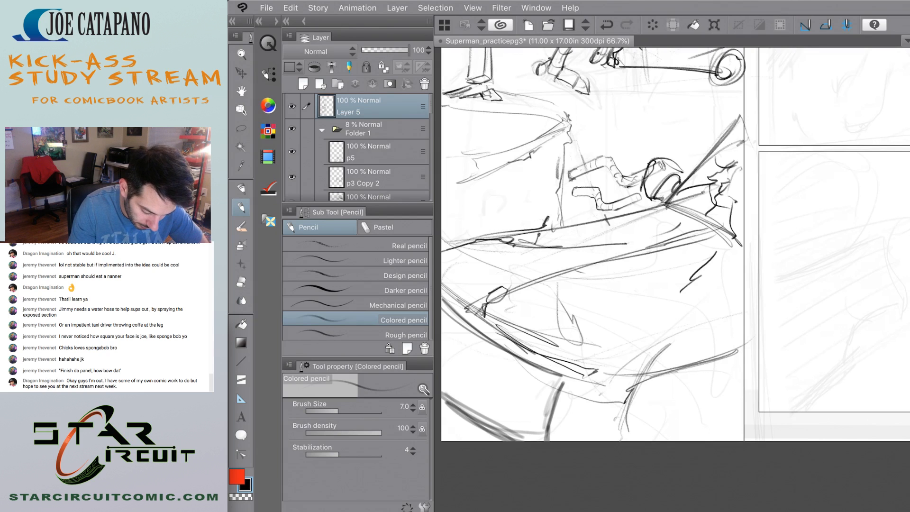
Switch back to the Design pencil and undo the last thick strokes at the bottom of the panel.
click(403, 275)
scroll(543, 354, down, 4)
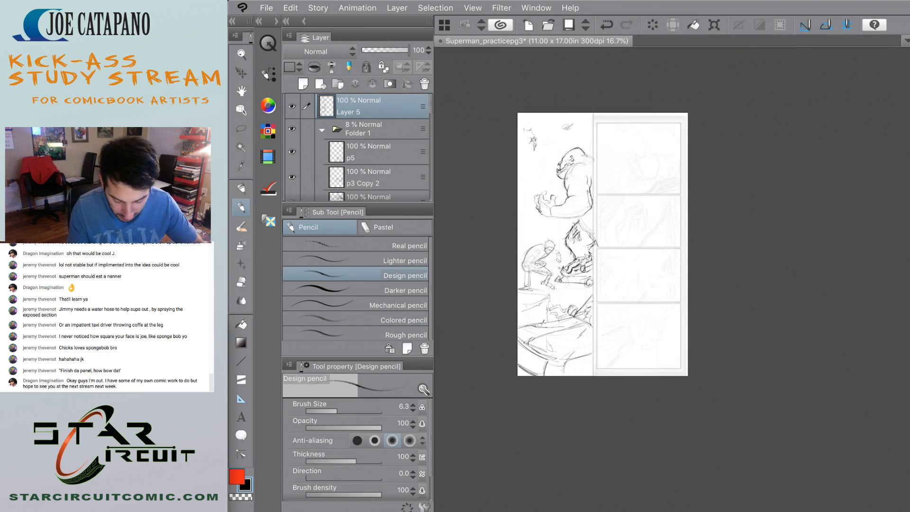
scroll(529, 344, up, 3)
key(ctrl+z)
key(ctrl+z)
key(ctrl+z)
key(ctrl+z)
scroll(588, 341, up, 2)
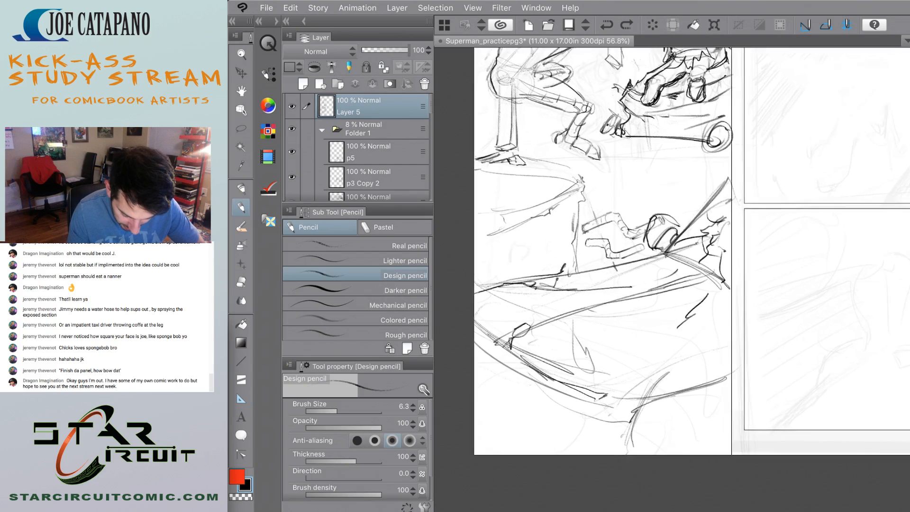
Erase the slab's second diagonal edge and the small loop at its left end with the Hard eraser.
drag(541, 327, 683, 279)
mouse_move(492, 350)
mouse_down()
mouse_move(656, 282)
mouse_move(536, 323)
mouse_up()
mouse_move(535, 324)
mouse_down()
mouse_move(698, 270)
mouse_move(492, 345)
mouse_up()
key(e)
drag(709, 273, 692, 280)
drag(583, 301, 468, 342)
drag(504, 322, 484, 338)
mouse_move(476, 341)
mouse_down()
mouse_move(464, 347)
mouse_move(481, 345)
mouse_up()
drag(510, 330, 473, 349)
drag(553, 314, 502, 333)
drag(477, 345, 506, 358)
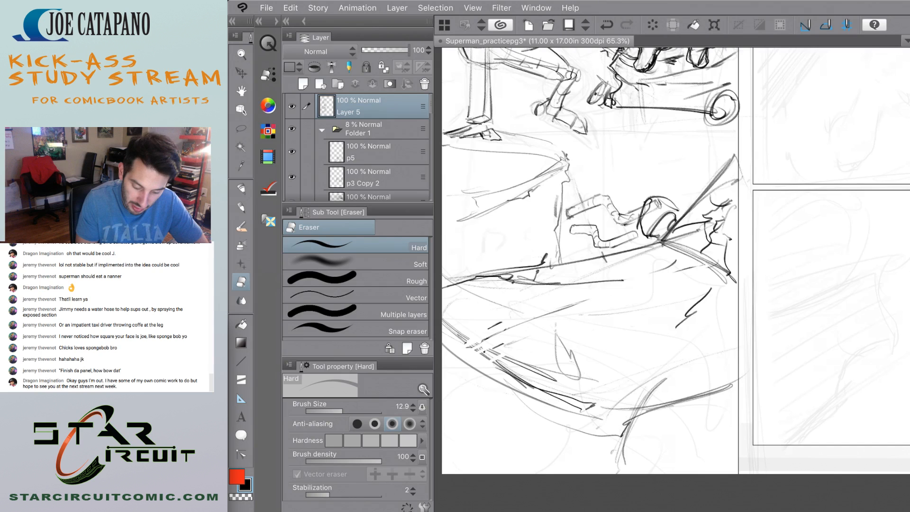
Erase the rough parts of the slab's diagonal top edge and redraw it cleanly with the Design pencil.
mouse_move(653, 247)
mouse_down()
mouse_move(522, 280)
mouse_move(583, 261)
mouse_up()
drag(596, 257, 568, 263)
drag(528, 278, 511, 283)
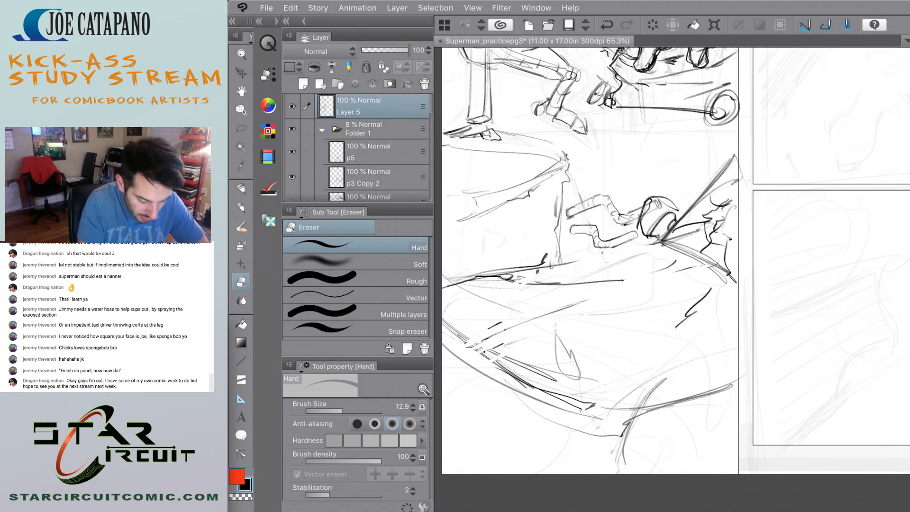
key(p)
drag(653, 243, 488, 287)
drag(542, 300, 587, 301)
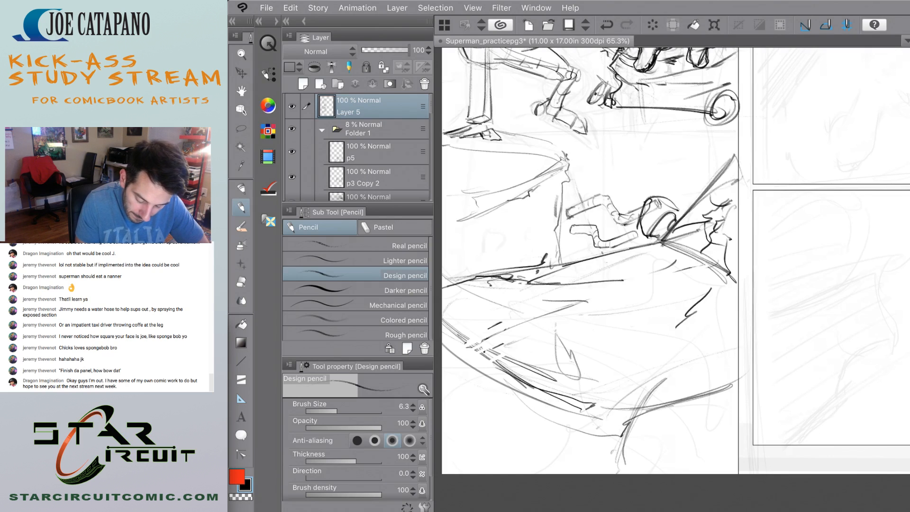
Draw the slab's inner facets as long slanting lines meeting a jagged, broken edge near the panel border.
drag(704, 341, 536, 297)
mouse_move(536, 296)
mouse_down()
mouse_move(672, 370)
mouse_move(726, 349)
mouse_move(675, 328)
mouse_up()
mouse_move(673, 370)
mouse_down()
mouse_move(714, 374)
mouse_move(730, 352)
mouse_move(675, 363)
mouse_move(610, 338)
mouse_up()
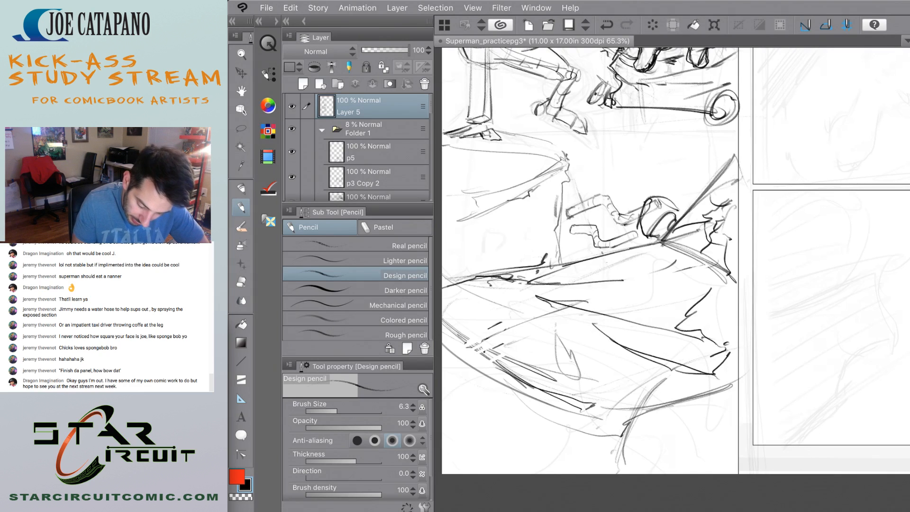
drag(723, 387, 674, 410)
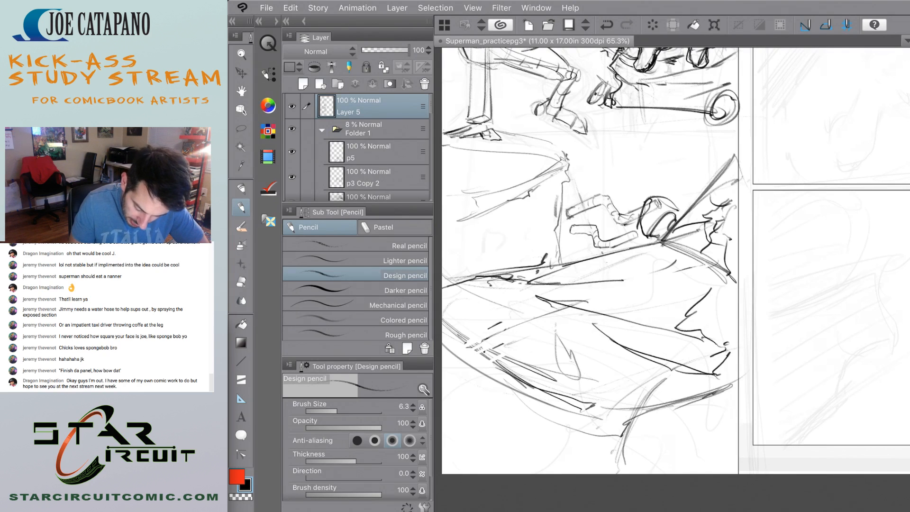
Sketch the wheel arch near the panel's lower corner and the curved lower lines of the car's front end with the Design pencil.
mouse_move(734, 419)
mouse_down()
mouse_move(674, 448)
mouse_move(675, 461)
mouse_up()
drag(686, 451, 667, 474)
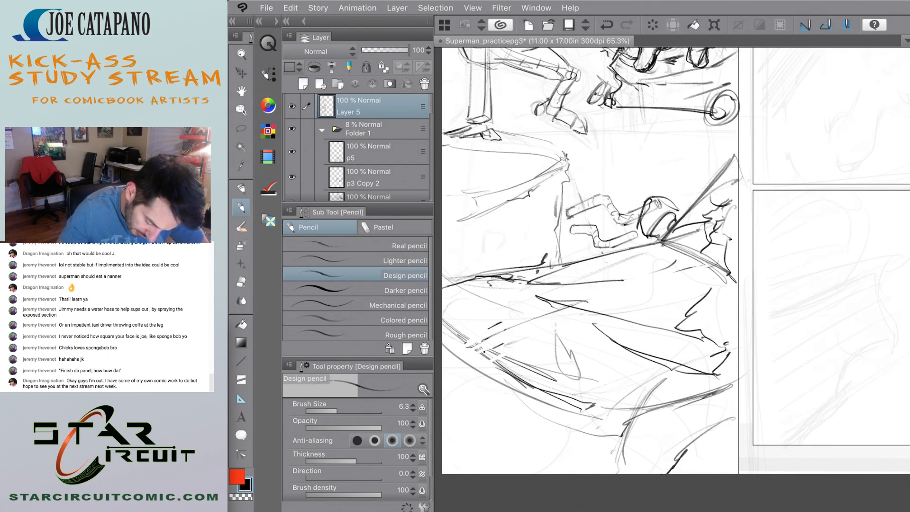
drag(559, 406, 483, 433)
drag(447, 404, 493, 429)
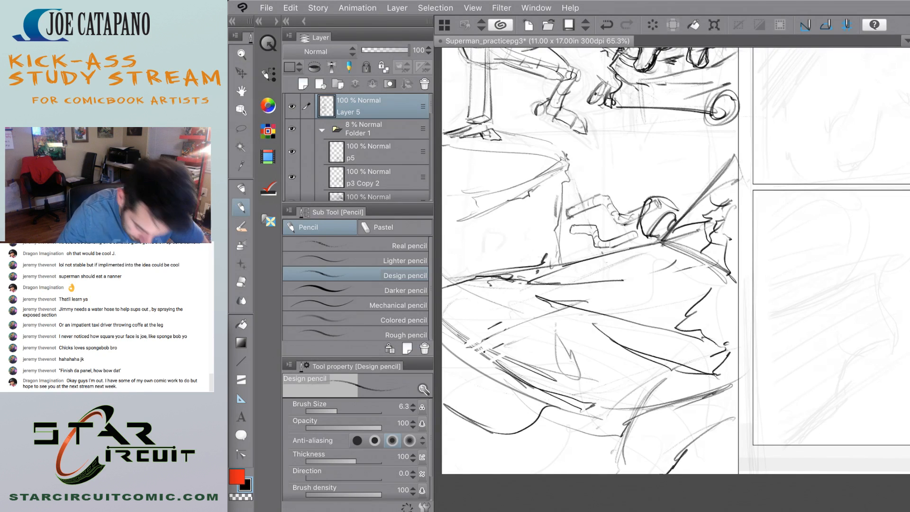
drag(443, 335, 507, 378)
drag(575, 413, 544, 454)
drag(448, 408, 524, 456)
mouse_move(443, 405)
mouse_down()
mouse_move(490, 439)
mouse_move(562, 445)
mouse_move(582, 418)
mouse_move(550, 418)
mouse_up()
Draw the headlight as a rounded, boxy shape at the corner of the car's front end.
drag(626, 405, 619, 432)
drag(540, 421, 605, 446)
drag(540, 395, 606, 437)
mouse_move(606, 437)
mouse_down()
mouse_move(624, 430)
mouse_move(545, 432)
mouse_move(558, 413)
mouse_move(621, 440)
mouse_up()
drag(545, 430, 616, 444)
mouse_move(545, 429)
mouse_down()
mouse_move(564, 434)
mouse_move(613, 408)
mouse_up()
drag(612, 408, 618, 423)
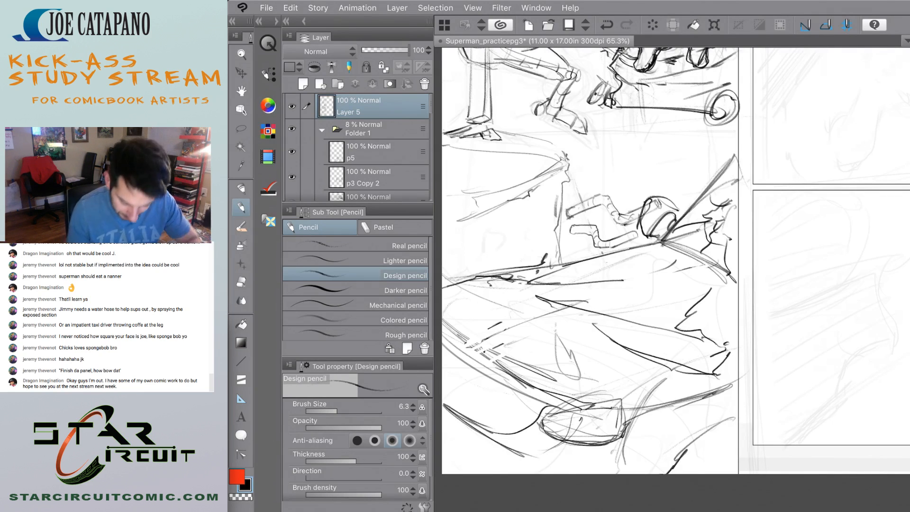
Thicken the tire's curve at the panel's lower corner and add more curved grille lines beside the headlight.
mouse_move(736, 420)
mouse_down()
mouse_move(691, 464)
mouse_move(704, 456)
mouse_move(699, 472)
mouse_up()
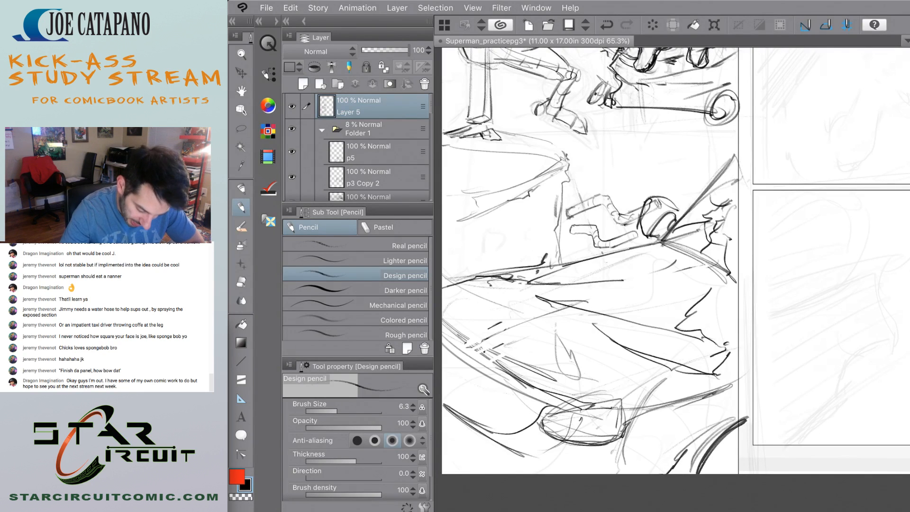
drag(449, 358, 543, 406)
drag(445, 362, 452, 368)
mouse_move(455, 381)
mouse_down()
mouse_move(542, 425)
mouse_move(531, 433)
mouse_up()
drag(444, 393, 508, 432)
scroll(532, 333, down, 5)
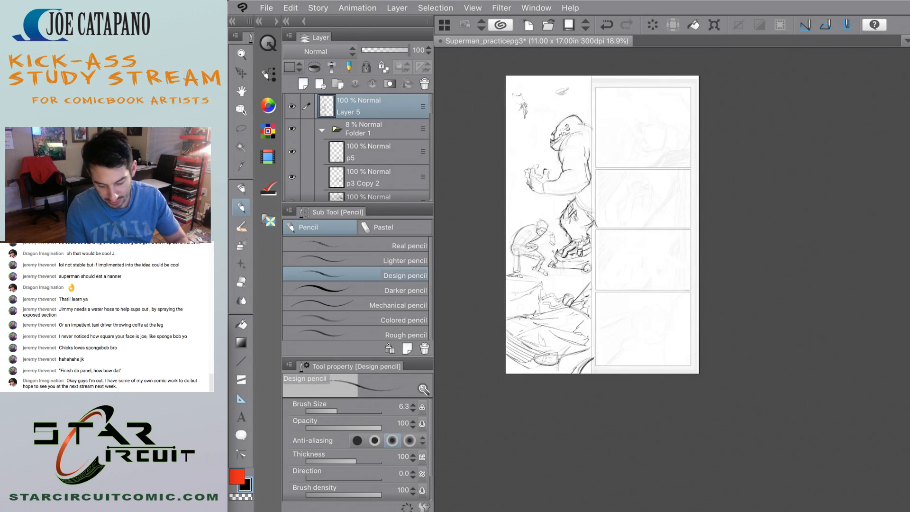
Draw the windshield pillar as bold parallel diagonals rising from the hood's back corner to the panel border.
scroll(525, 279, up, 4)
drag(502, 374, 610, 341)
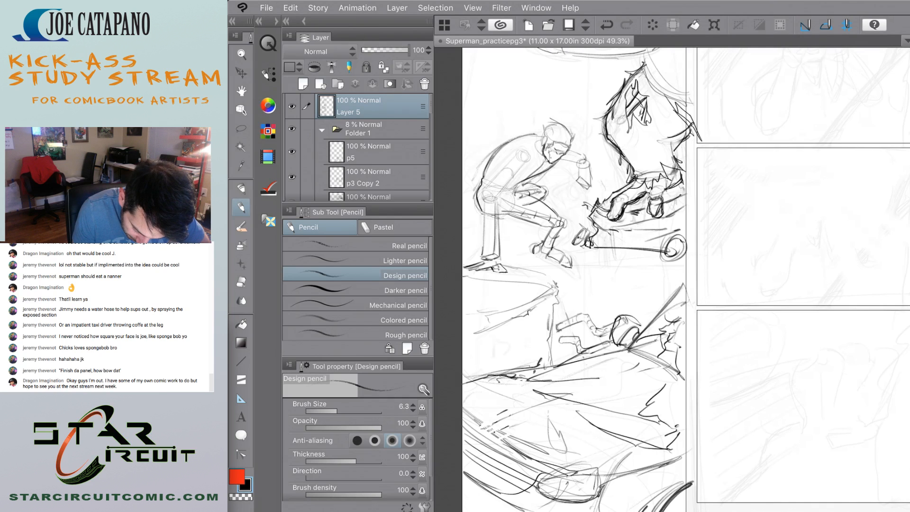
mouse_move(567, 365)
mouse_down()
mouse_move(642, 340)
mouse_move(667, 283)
mouse_up()
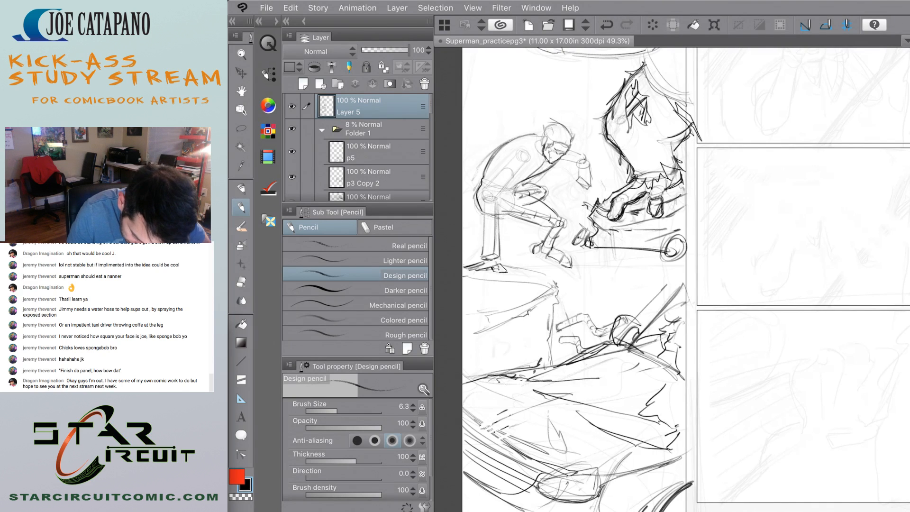
drag(614, 341, 661, 291)
mouse_move(626, 331)
mouse_down()
mouse_move(679, 273)
mouse_move(686, 277)
mouse_up()
mouse_move(651, 304)
mouse_down()
mouse_move(676, 275)
mouse_move(692, 281)
mouse_up()
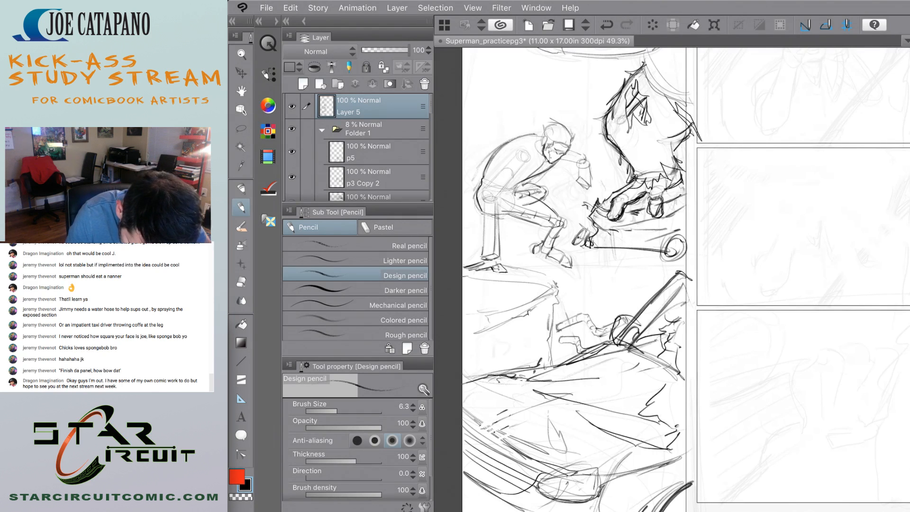
drag(629, 326, 678, 271)
drag(624, 330, 667, 281)
drag(623, 364, 654, 347)
mouse_move(602, 354)
mouse_down()
mouse_move(639, 344)
mouse_move(676, 296)
mouse_up()
Erase the stray strokes beside the windshield pillar and the line ends crossing the panel border with the Hard eraser.
key(e)
drag(650, 327, 681, 289)
mouse_move(638, 333)
mouse_down()
mouse_move(630, 347)
mouse_move(634, 324)
mouse_up()
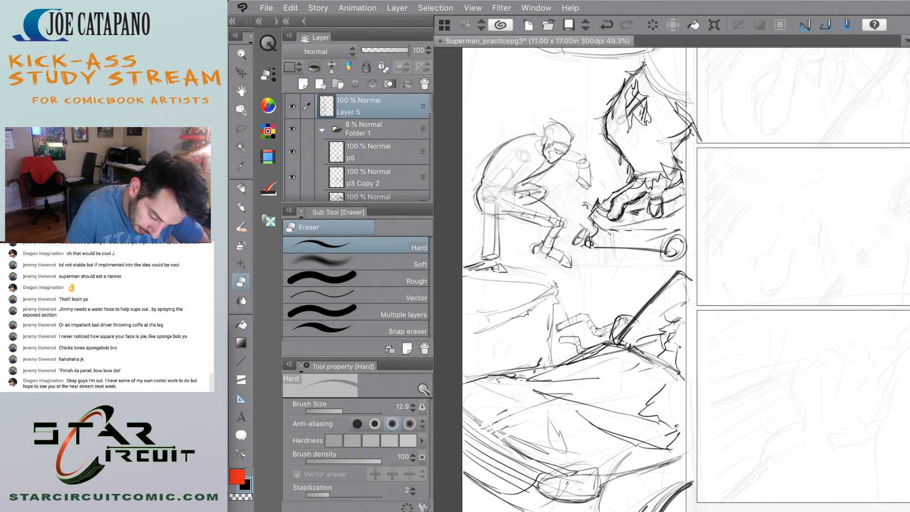
drag(684, 275, 692, 281)
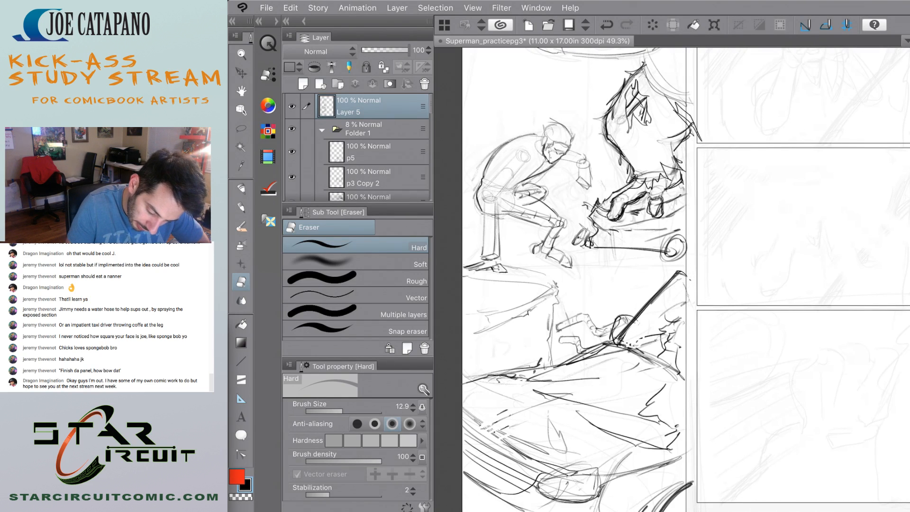
drag(693, 481, 690, 489)
scroll(672, 279, down, 5)
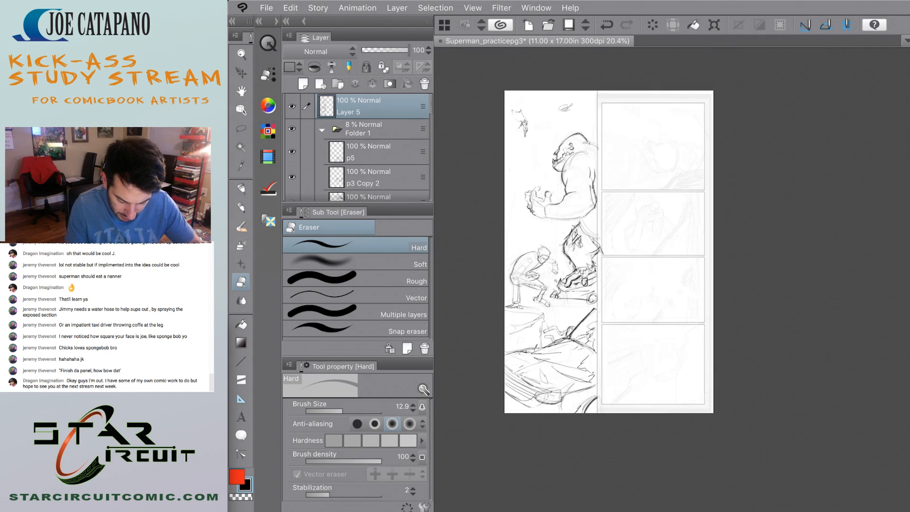
Redraw the hood's front corner with the Design pencil and add long curved strokes around the tire.
scroll(506, 362, up, 5)
key(p)
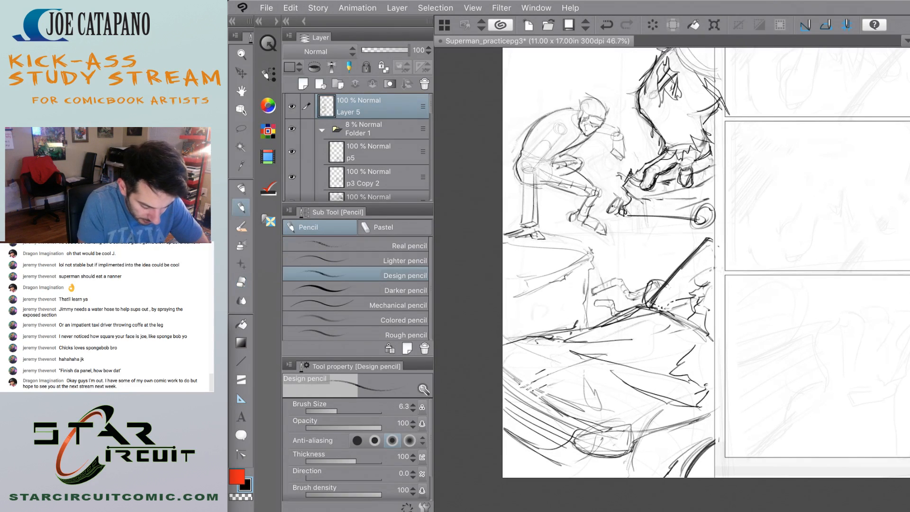
drag(601, 326, 503, 359)
drag(551, 339, 511, 356)
drag(503, 357, 535, 391)
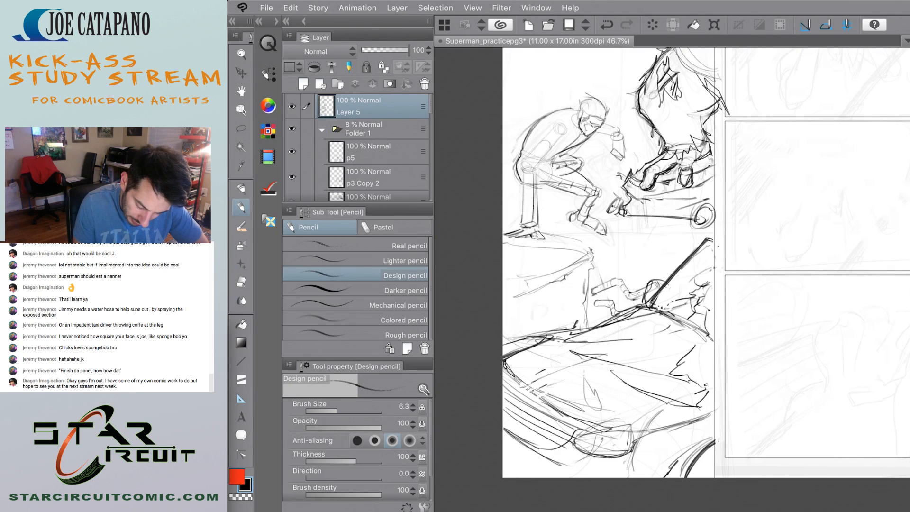
drag(689, 424, 648, 474)
drag(707, 415, 646, 478)
drag(692, 429, 675, 442)
Lasso the car's front end with the grille and headlight, shift it slightly down and inward, and deselect.
key(e)
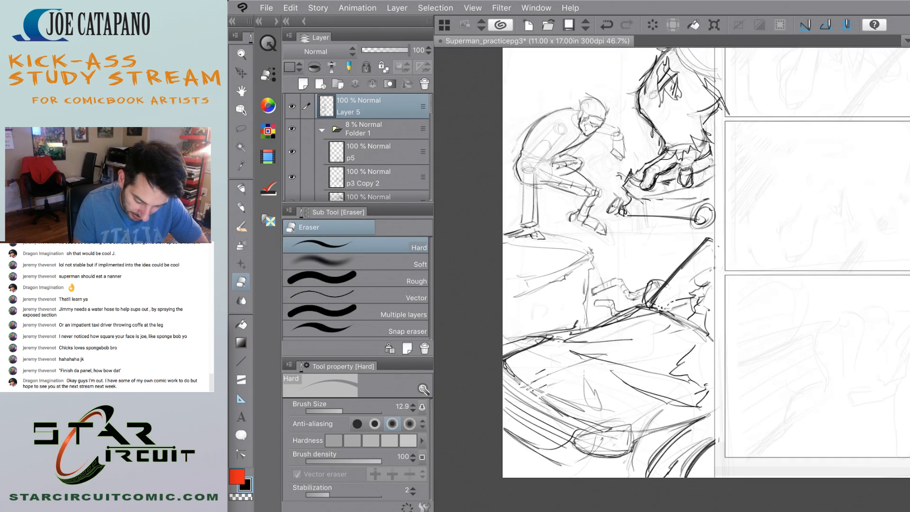
key(m)
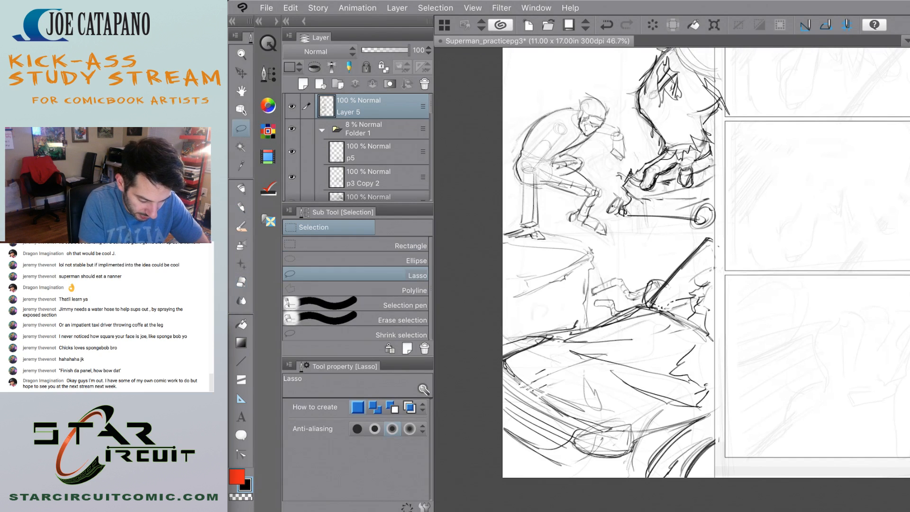
mouse_move(641, 466)
mouse_down()
mouse_move(663, 445)
mouse_move(648, 416)
mouse_move(506, 380)
mouse_move(640, 466)
mouse_up()
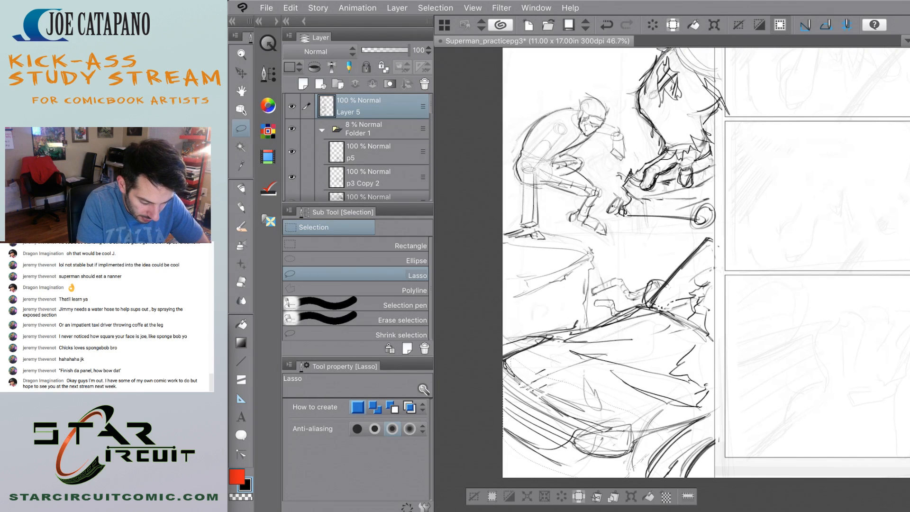
key(k)
drag(584, 419, 601, 431)
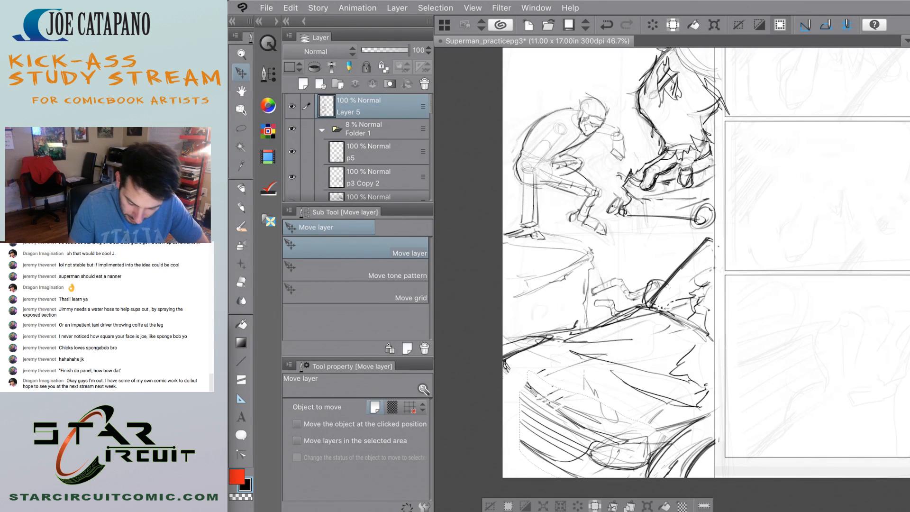
key(ctrl+d)
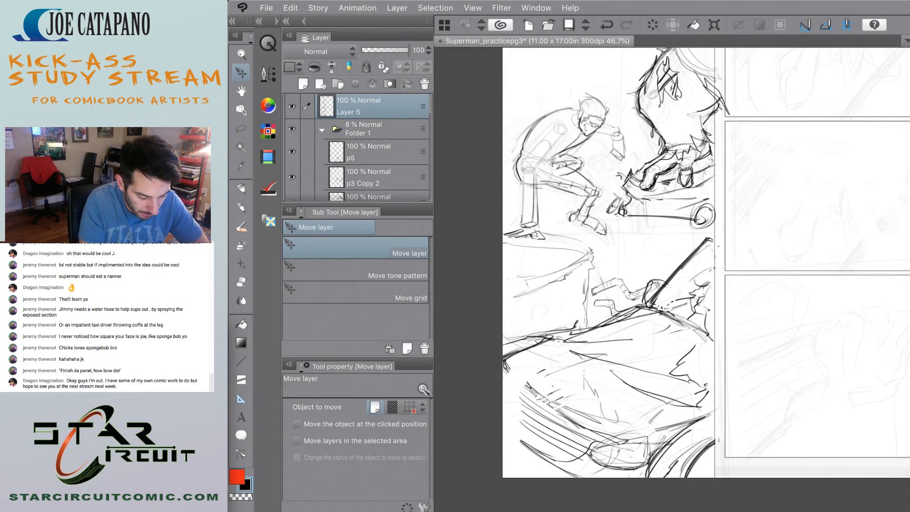
Thicken the hood's upper edge with the Design pencil, from the page edge up to the base of the windshield pillar.
key(p)
drag(543, 340, 577, 334)
mouse_move(503, 348)
mouse_down()
mouse_move(570, 332)
mouse_move(550, 332)
mouse_up()
mouse_move(503, 345)
mouse_down()
mouse_move(554, 329)
mouse_move(522, 333)
mouse_up()
drag(502, 338, 518, 331)
drag(574, 330, 636, 301)
mouse_move(581, 330)
mouse_down()
mouse_move(626, 305)
mouse_move(598, 320)
mouse_up()
drag(626, 308, 655, 302)
drag(598, 323, 633, 302)
drag(542, 335, 571, 332)
mouse_move(525, 339)
mouse_down()
mouse_move(535, 334)
mouse_move(516, 341)
mouse_up()
Trim the hood's thickened upper edge to a thinner line with the Hard eraser.
key(e)
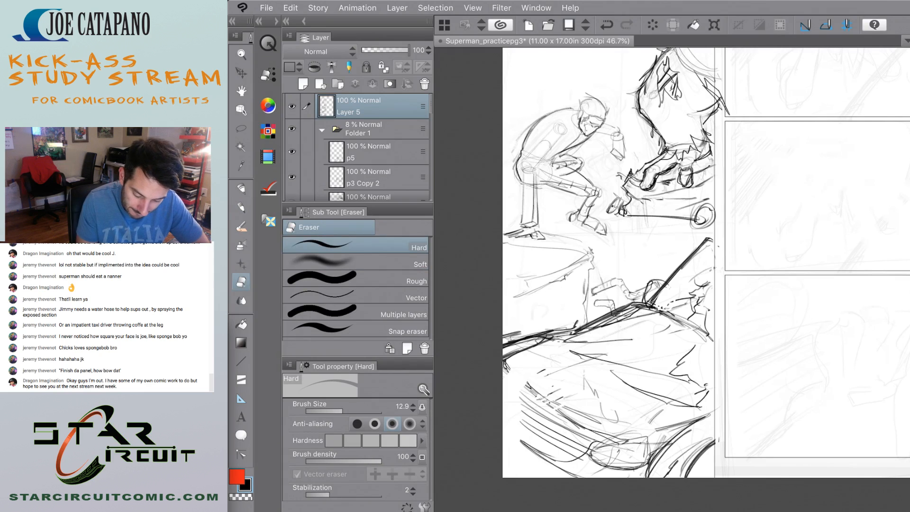
mouse_move(631, 315)
mouse_down()
mouse_move(583, 334)
mouse_move(631, 311)
mouse_up()
drag(574, 334, 634, 304)
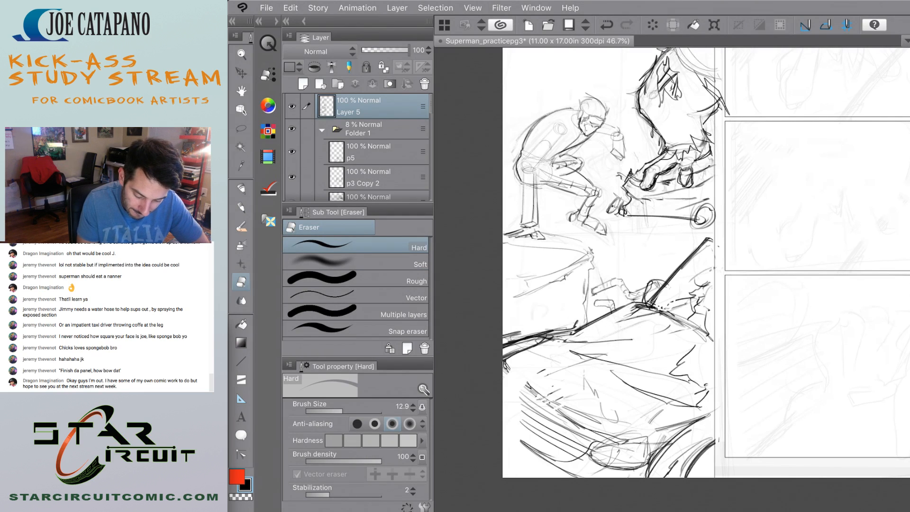
mouse_move(541, 339)
mouse_down()
mouse_move(505, 354)
mouse_move(557, 338)
mouse_move(504, 347)
mouse_up()
drag(558, 336, 584, 329)
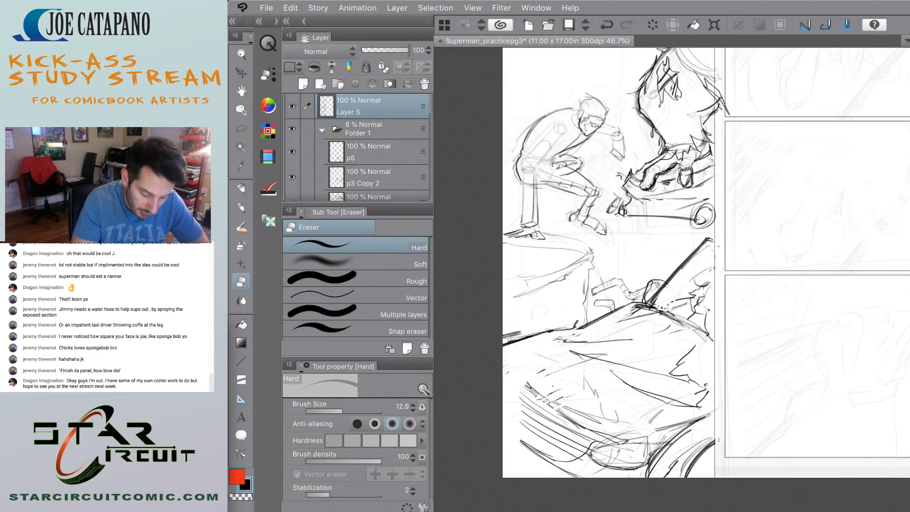
Extend the curved front bumper lines to the page edge with the Design pencil.
key(p)
mouse_move(504, 372)
mouse_down()
mouse_move(598, 432)
mouse_move(550, 412)
mouse_move(553, 458)
mouse_up()
drag(503, 425, 549, 454)
drag(503, 426, 560, 457)
scroll(535, 327, down, 6)
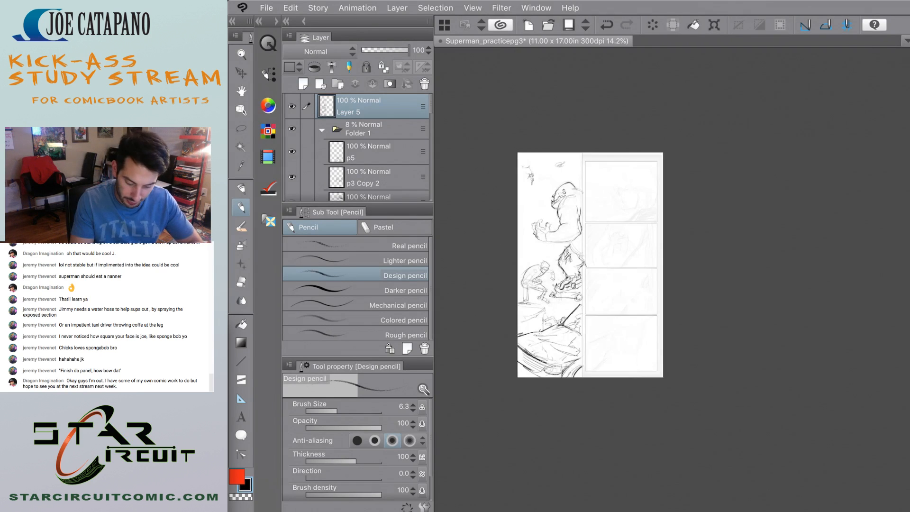
Sketch the car's roof line from the pillar top past the panel border, ending in slanted strokes for the far side.
scroll(553, 276, up, 5)
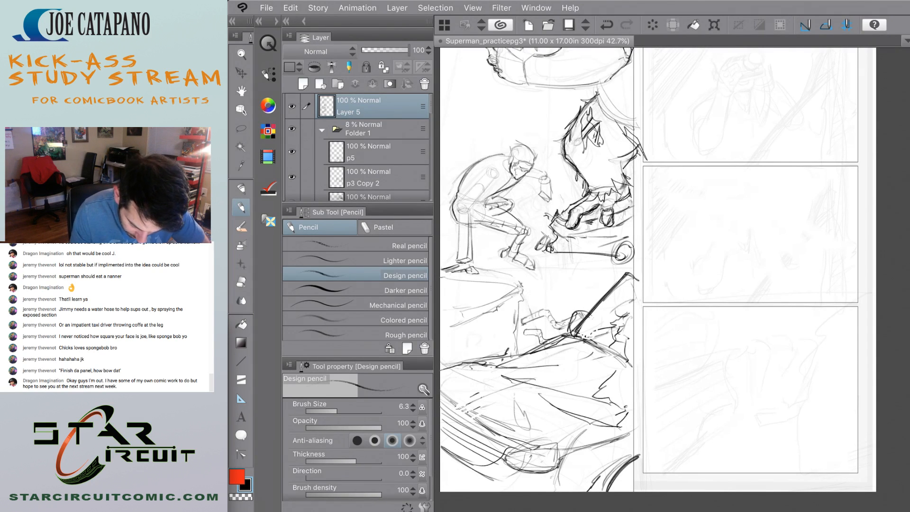
mouse_move(621, 275)
mouse_down()
mouse_move(666, 290)
mouse_move(682, 334)
mouse_up()
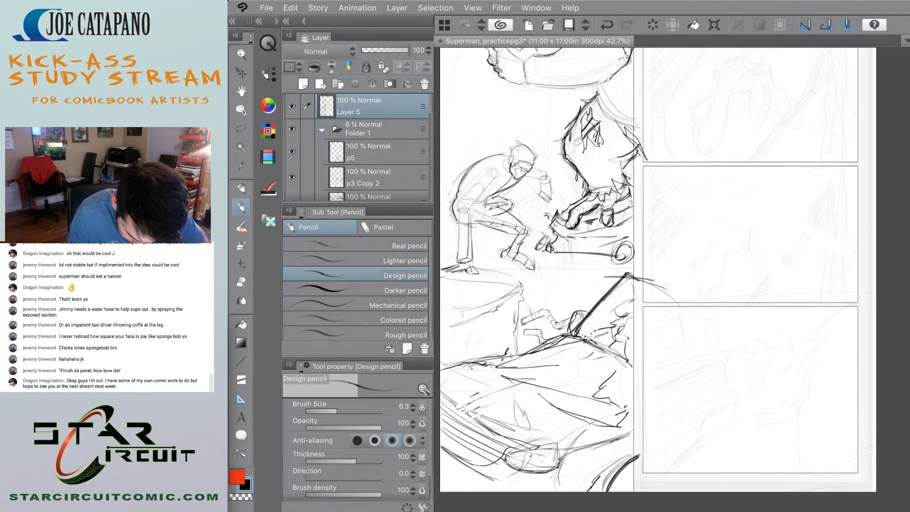
drag(687, 303, 720, 326)
drag(715, 323, 695, 388)
drag(738, 316, 704, 392)
drag(742, 334, 708, 395)
drag(664, 295, 719, 327)
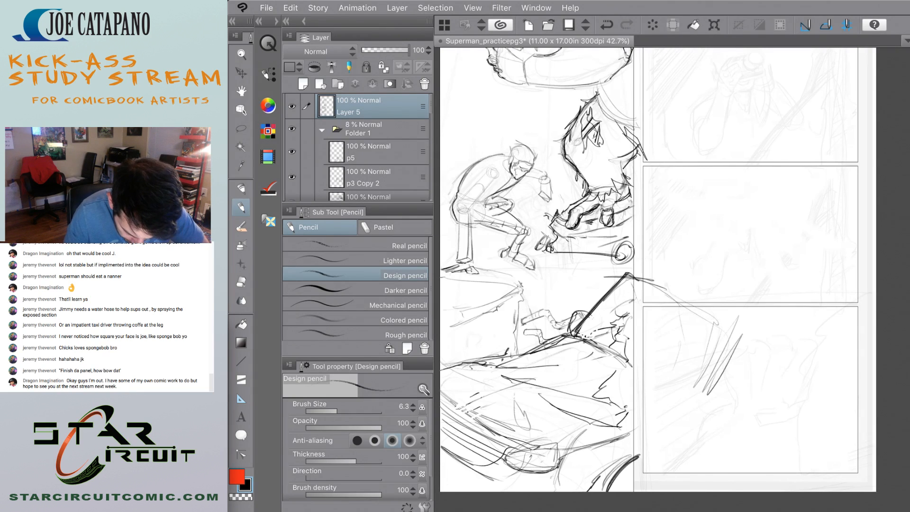
drag(612, 279, 572, 339)
drag(739, 359, 720, 382)
Rough in the car body's lower side edge, running from the slanted far end back toward the headlight.
mouse_move(628, 274)
mouse_down()
mouse_move(756, 311)
mouse_move(721, 392)
mouse_move(629, 462)
mouse_up()
drag(685, 421, 604, 474)
drag(722, 385, 679, 405)
drag(682, 404, 580, 471)
drag(540, 364, 541, 395)
Sketch long construction lines across the hood and front end, and undo the last three strokes.
mouse_move(574, 329)
mouse_down()
mouse_move(521, 356)
mouse_move(459, 417)
mouse_up()
drag(529, 381, 459, 431)
drag(455, 381, 571, 440)
drag(639, 416, 701, 390)
key(ctrl+z)
key(ctrl+z)
key(ctrl+z)
key(ctrl+z)
key(ctrl+z)
key(ctrl+z)
Redraw the car's lower side line past the panel border and extend the hood's edge line to the page edge.
drag(584, 446, 711, 398)
drag(583, 331, 441, 381)
mouse_move(441, 406)
mouse_down()
mouse_move(547, 446)
mouse_move(689, 396)
mouse_up()
Add diagonal strokes along the hood's front edge above the grille, and undo the last three.
drag(460, 374, 579, 433)
drag(463, 372, 588, 433)
drag(481, 388, 560, 425)
drag(557, 336, 468, 380)
drag(480, 383, 572, 436)
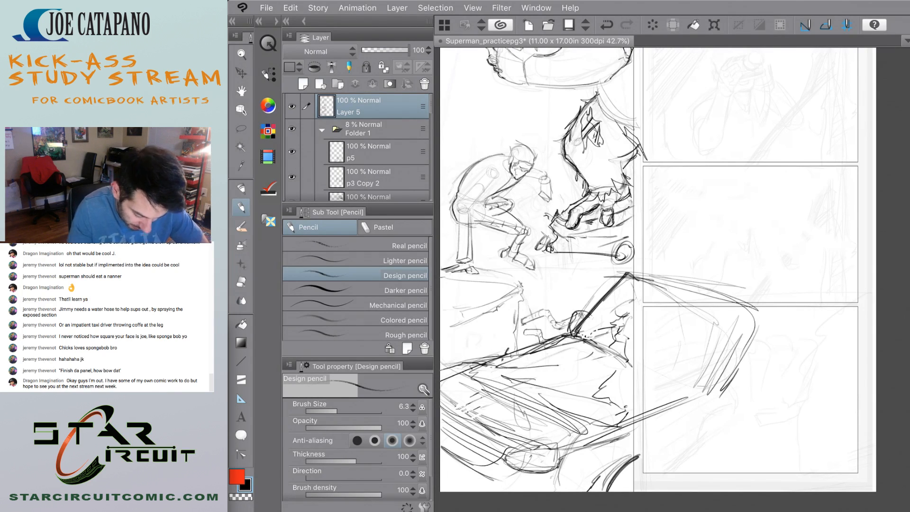
key(ctrl+z)
key(ctrl+z)
key(ctrl+z)
key(ctrl+z)
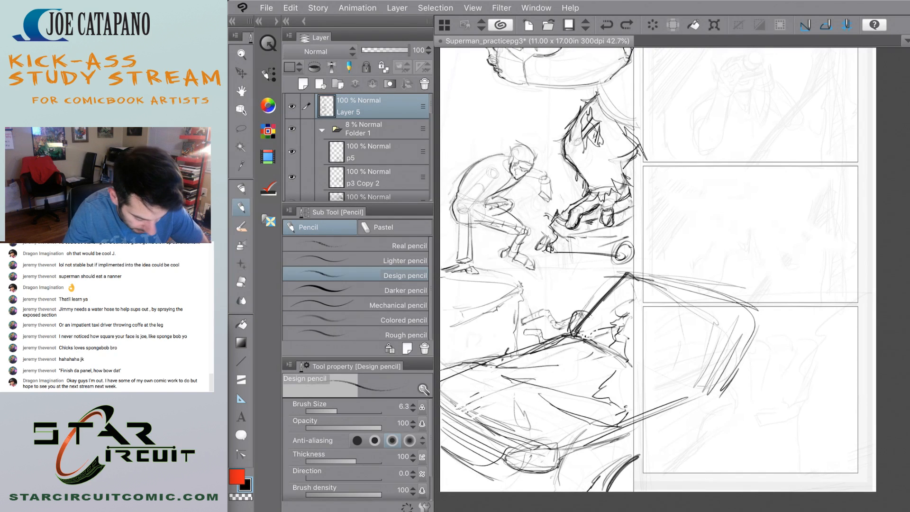
Lasso the hood's front part with the grille and headlight, shift it slightly inward and up, and deselect.
key(m)
mouse_move(577, 442)
mouse_down()
mouse_move(567, 488)
mouse_move(426, 441)
mouse_move(485, 348)
mouse_up()
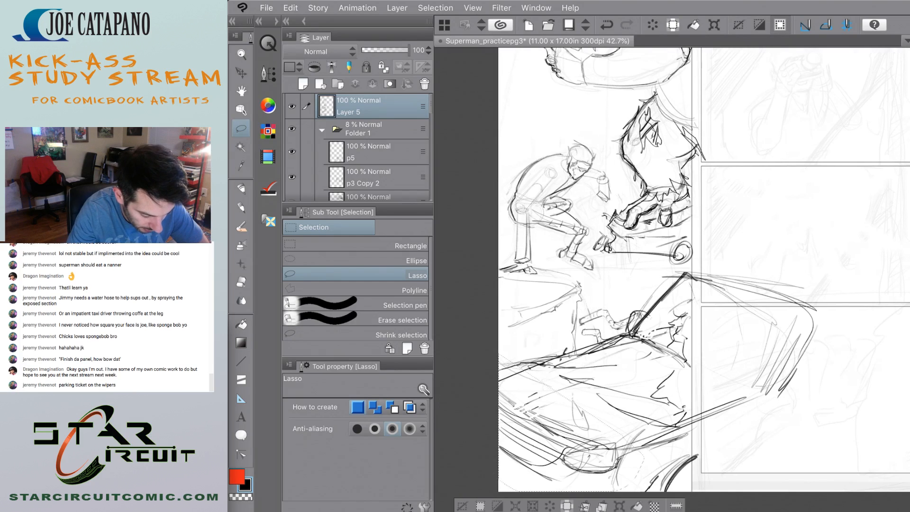
key(k)
mouse_move(586, 458)
mouse_down()
mouse_move(618, 449)
mouse_move(611, 453)
mouse_up()
click(487, 502)
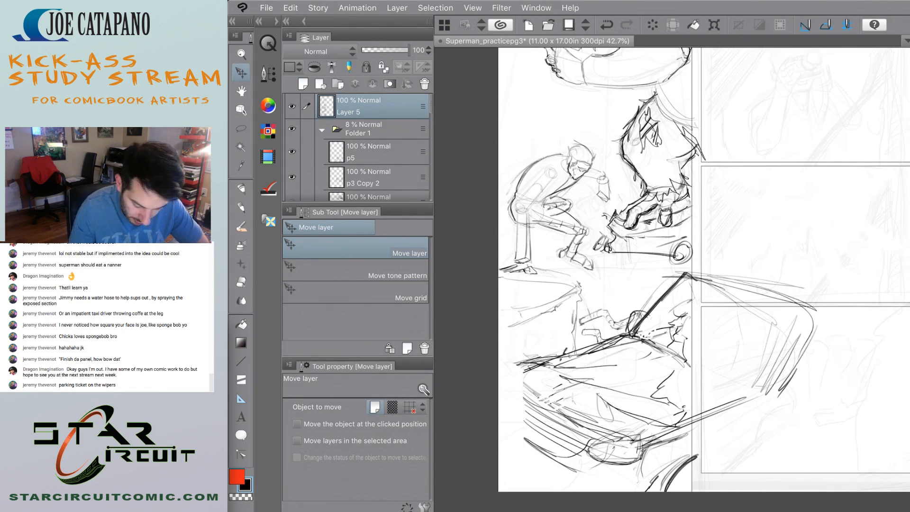
Erase the thick diagonal of the windshield pillar with the Hard eraser, leaving only a thin line.
scroll(502, 375, down, 5)
scroll(566, 317, up, 4)
scroll(533, 332, up, 1)
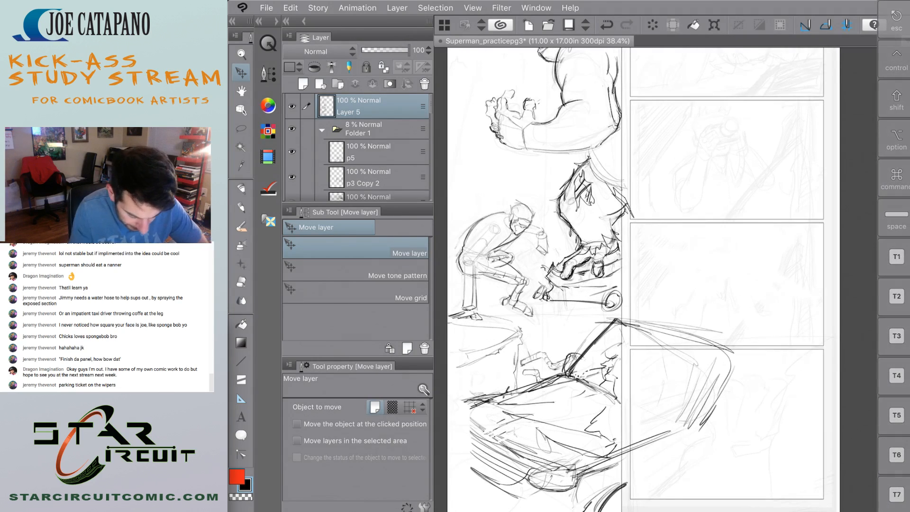
key(e)
scroll(574, 339, up, 3)
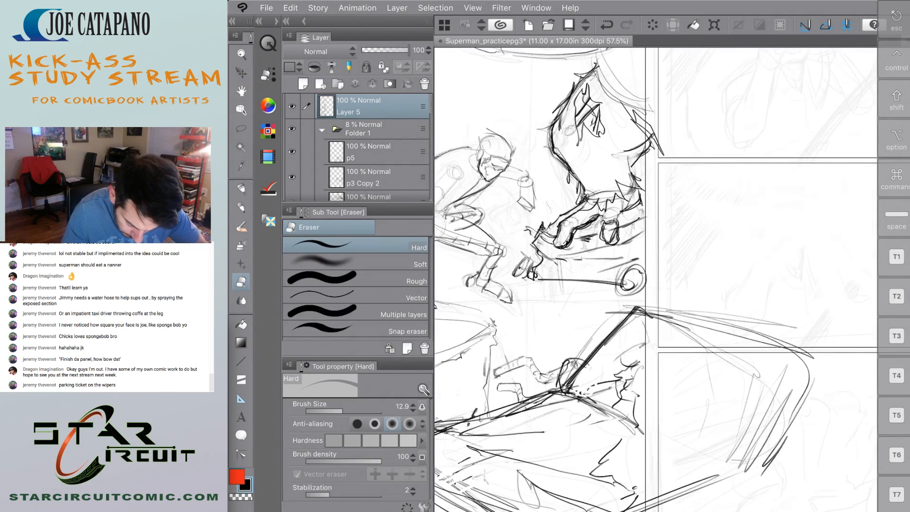
mouse_move(639, 313)
mouse_down()
mouse_move(569, 390)
mouse_move(573, 379)
mouse_up()
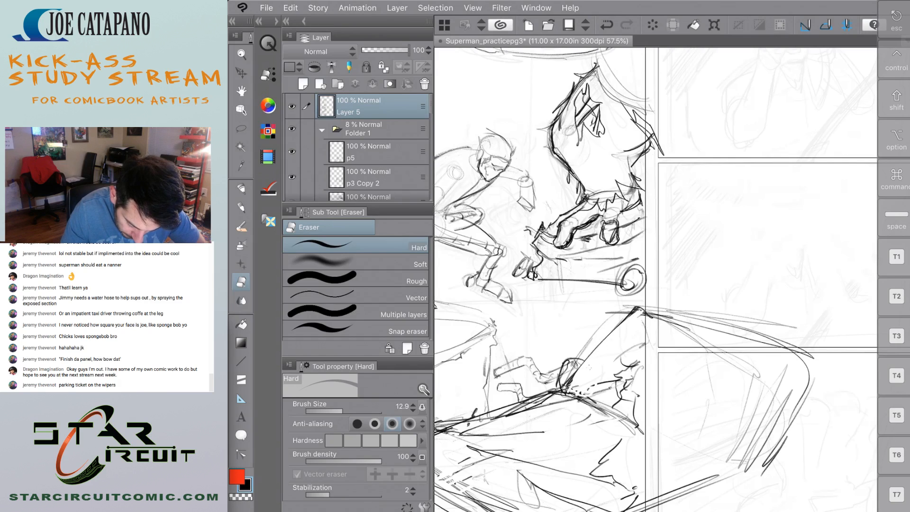
Redraw the car's headlight outline with the Design pencil, strengthening its upper edge and inner end.
scroll(512, 325, down, 5)
scroll(558, 352, up, 3)
scroll(559, 331, up, 2)
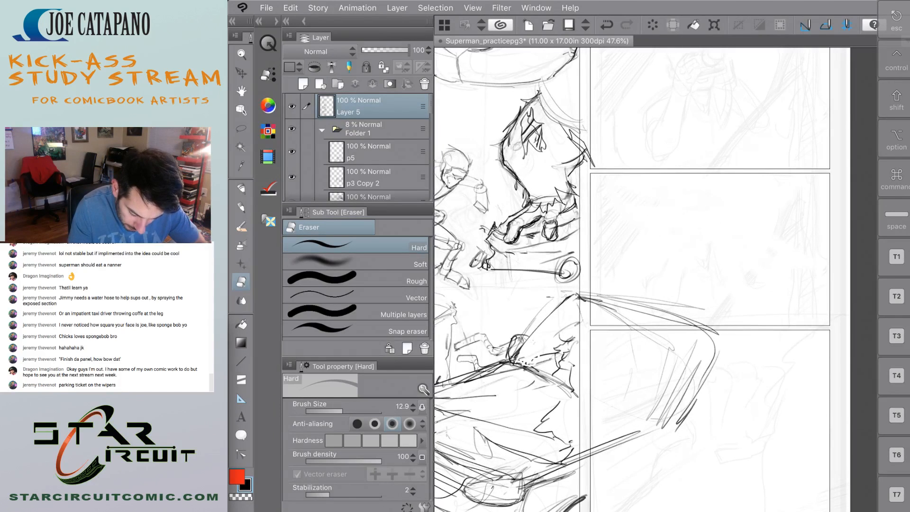
key(p)
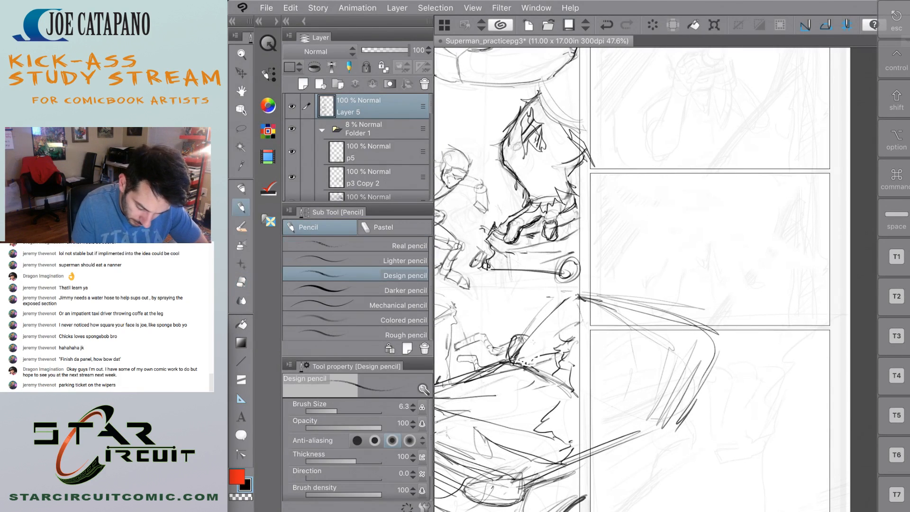
drag(517, 337, 507, 357)
mouse_move(590, 330)
mouse_down()
mouse_move(616, 262)
mouse_move(551, 296)
mouse_up()
scroll(549, 351, up, 3)
drag(590, 268, 521, 306)
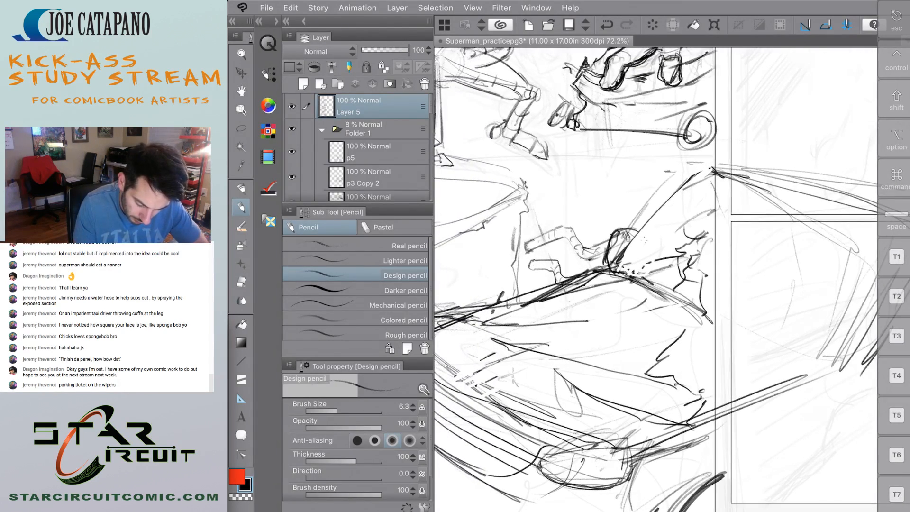
scroll(517, 288, down, 3)
mouse_move(540, 411)
mouse_down()
mouse_move(579, 416)
mouse_move(600, 397)
mouse_move(581, 421)
mouse_move(597, 394)
mouse_up()
drag(541, 395, 578, 387)
drag(544, 394, 591, 392)
drag(539, 396, 537, 408)
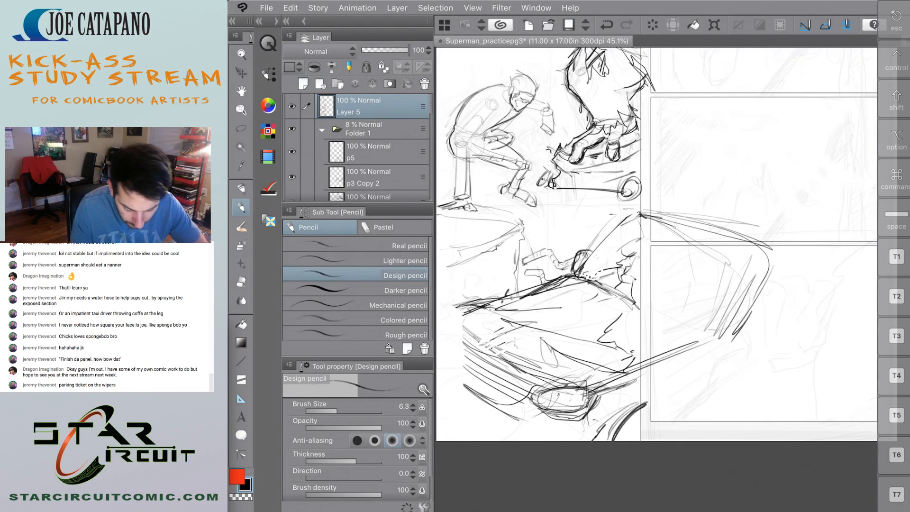
Outline the grille's outer end and its upper edge along the front of the car.
drag(462, 336, 458, 363)
mouse_move(461, 325)
mouse_down()
mouse_move(457, 350)
mouse_move(473, 381)
mouse_move(503, 397)
mouse_move(451, 366)
mouse_up()
drag(468, 336, 522, 366)
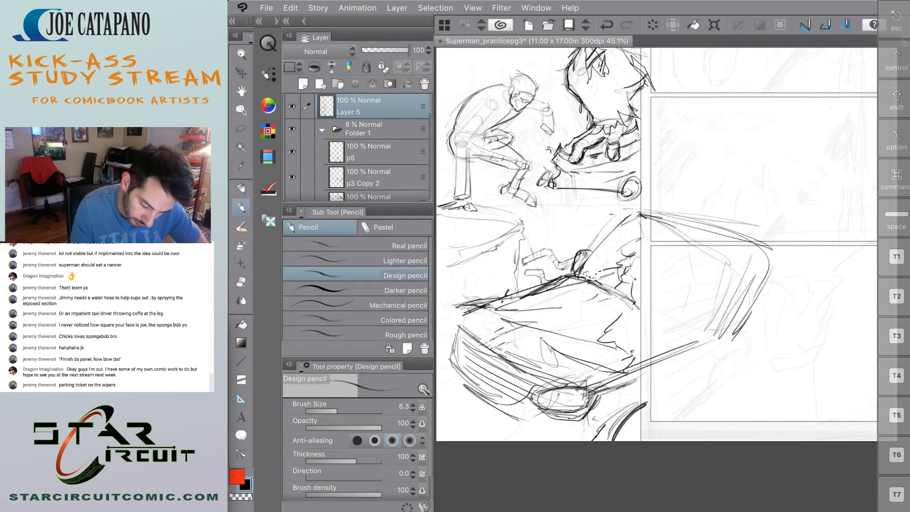
Strengthen the hood's rear edge below the windshield in pencil and erase the overshooting line at the hood's far corner.
drag(608, 281, 636, 306)
drag(567, 281, 607, 277)
mouse_move(591, 281)
mouse_down()
mouse_move(627, 290)
mouse_move(590, 311)
mouse_up()
mouse_move(590, 311)
mouse_down()
mouse_move(515, 299)
mouse_move(574, 315)
mouse_up()
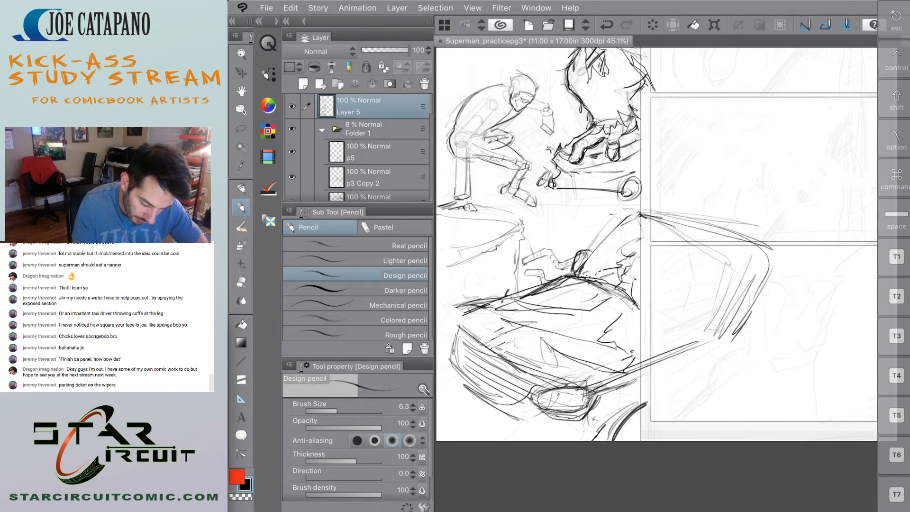
key(e)
mouse_move(499, 298)
mouse_down()
mouse_move(465, 312)
mouse_move(454, 306)
mouse_up()
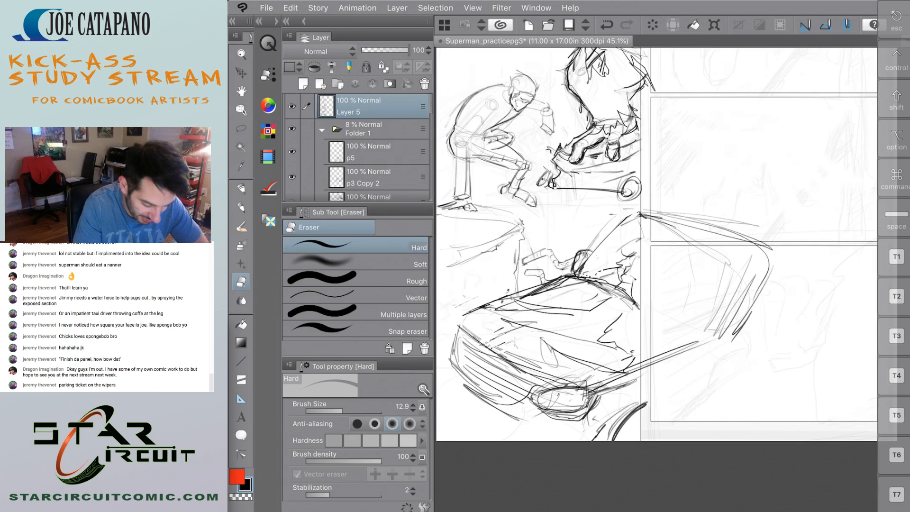
Add dark diagonal pencil strokes at the base of the windshield beside the pillar.
key(p)
mouse_move(619, 267)
mouse_down()
mouse_move(607, 282)
mouse_move(626, 284)
mouse_move(616, 270)
mouse_up()
drag(623, 279, 630, 291)
drag(598, 248, 630, 295)
drag(644, 293, 651, 304)
Sketch curved bumper lines around the grille's outer end and down to the bottom edge of the page.
mouse_move(450, 332)
mouse_down()
mouse_move(444, 362)
mouse_move(455, 361)
mouse_move(474, 410)
mouse_up()
drag(448, 369, 497, 419)
drag(442, 369, 453, 384)
drag(450, 371, 510, 425)
mouse_move(446, 369)
mouse_down()
mouse_move(501, 419)
mouse_move(437, 401)
mouse_move(496, 438)
mouse_up()
drag(436, 398, 506, 440)
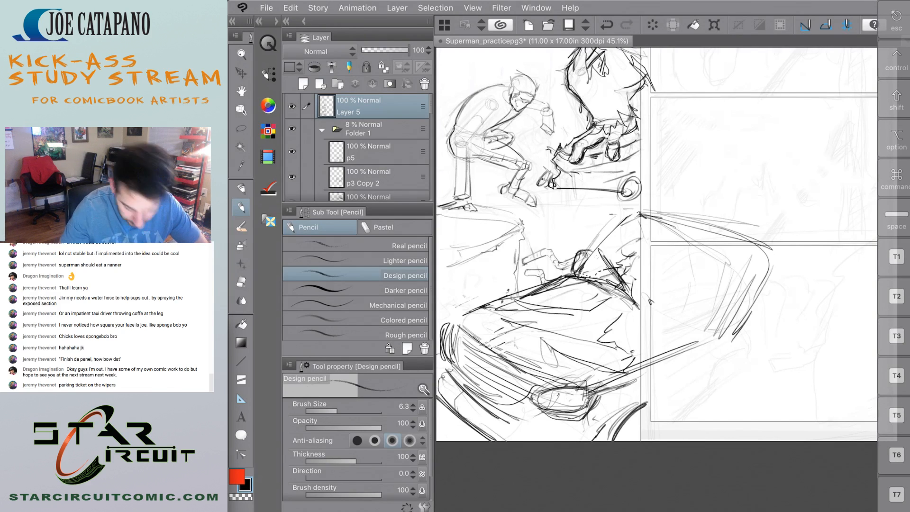
Draw heavy diagonal strokes for the car's lower side, running from below the headlight past the panel border.
scroll(522, 306, down, 6)
scroll(525, 309, up, 6)
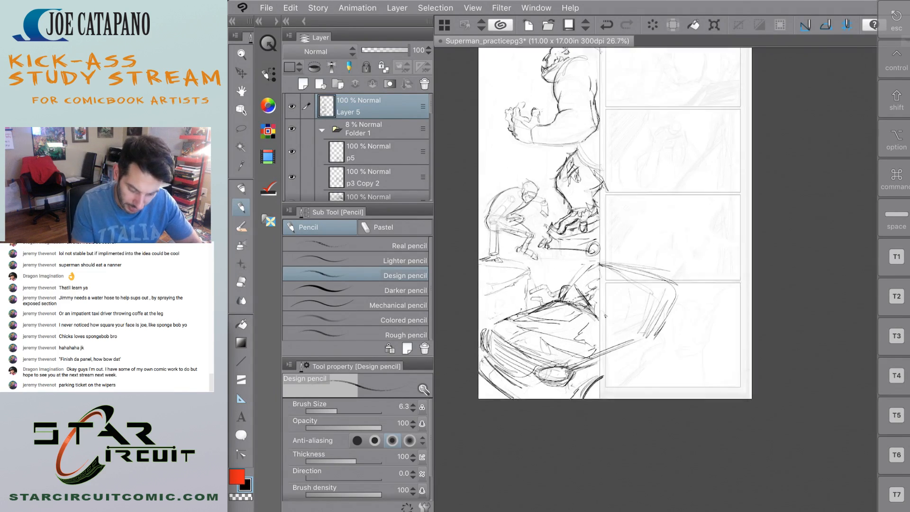
drag(645, 400, 740, 345)
mouse_move(636, 419)
mouse_down()
mouse_move(742, 345)
mouse_move(735, 350)
mouse_up()
drag(525, 393, 620, 433)
drag(541, 416, 702, 394)
drag(631, 422, 739, 350)
mouse_move(617, 435)
mouse_down()
mouse_move(742, 350)
mouse_move(581, 399)
mouse_up()
Erase the headlight, the upper side line and the lines inside the hood, using the Soft eraser at size 89.
key(e)
drag(695, 340, 570, 408)
drag(684, 344, 554, 418)
drag(633, 375, 567, 421)
click(356, 263)
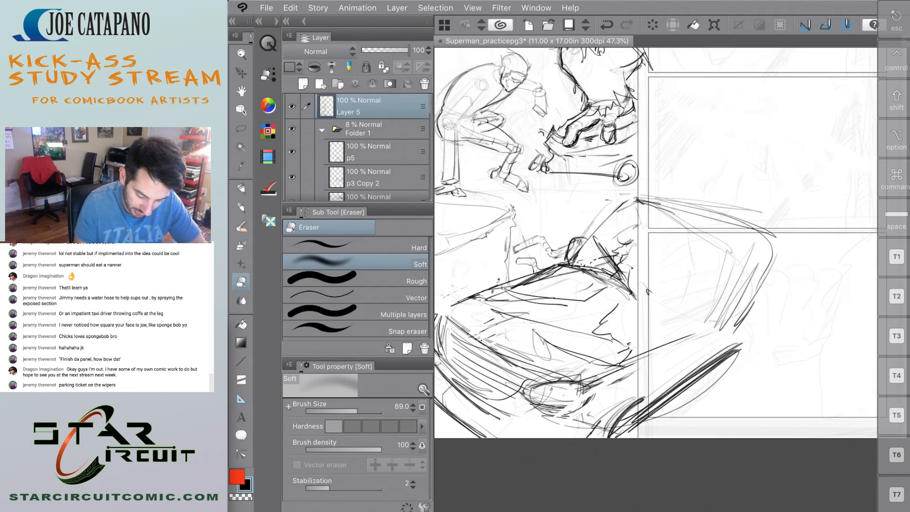
drag(631, 353, 561, 421)
drag(628, 378, 562, 419)
drag(676, 342, 550, 413)
drag(659, 349, 537, 405)
drag(604, 362, 526, 412)
mouse_move(553, 380)
mouse_down()
mouse_move(672, 338)
mouse_move(545, 370)
mouse_move(541, 335)
mouse_move(521, 308)
mouse_move(546, 278)
mouse_move(467, 298)
mouse_up()
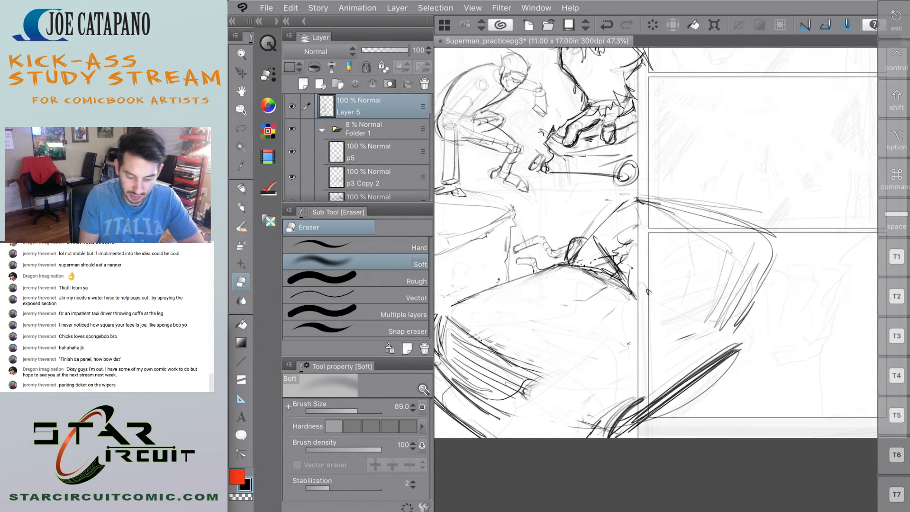
Erase the grille and bumper lines and lighten the car's side lines past the panel border with the Soft eraser.
scroll(520, 317, down, 5)
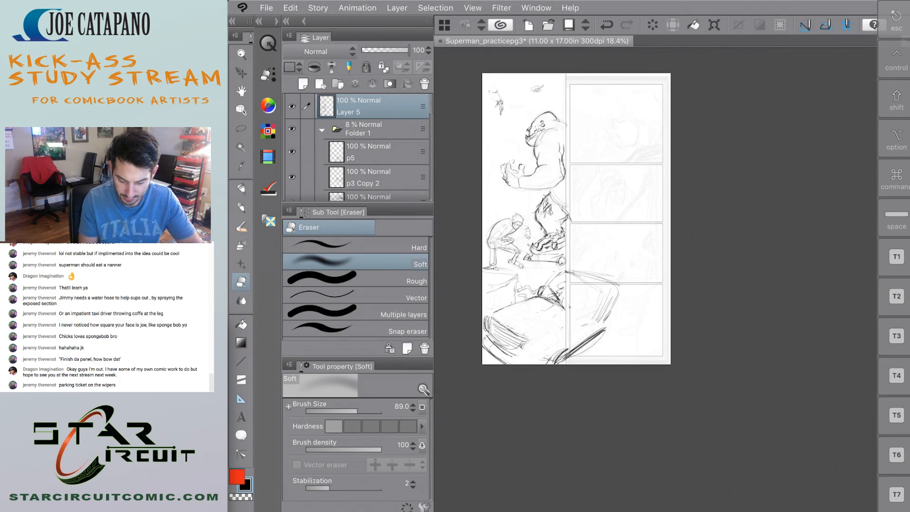
scroll(526, 283, up, 4)
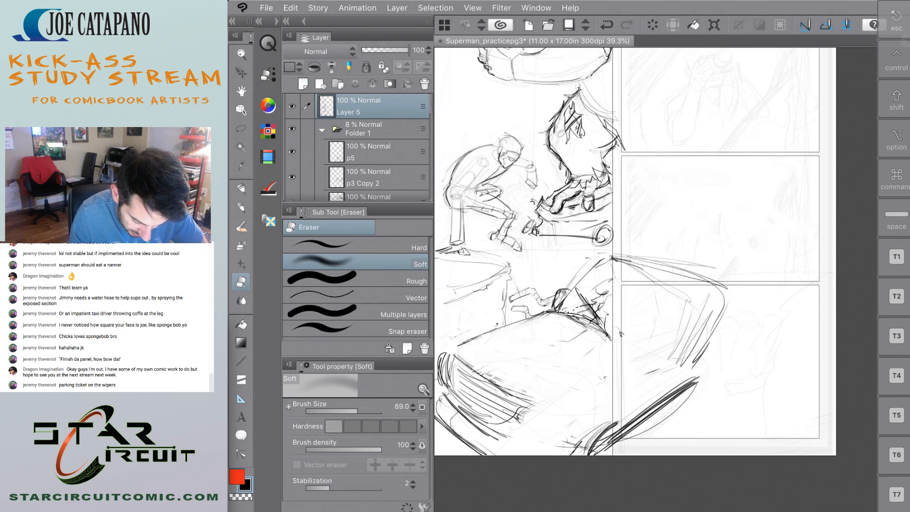
mouse_move(498, 379)
mouse_down()
mouse_move(475, 379)
mouse_move(465, 398)
mouse_move(488, 456)
mouse_move(473, 397)
mouse_move(440, 346)
mouse_up()
drag(664, 422, 721, 313)
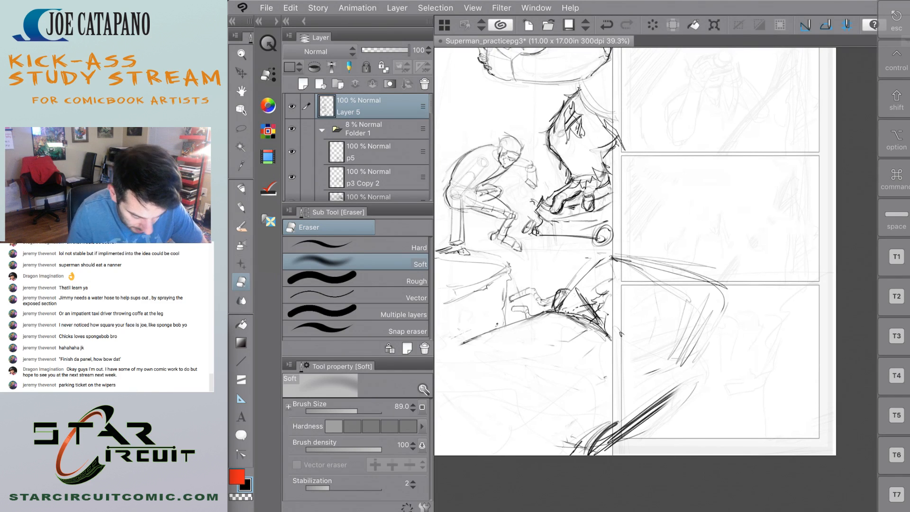
Darken the car's roof line from the top of the windshield past the panel border with the Design pencil.
key(p)
drag(648, 267, 723, 278)
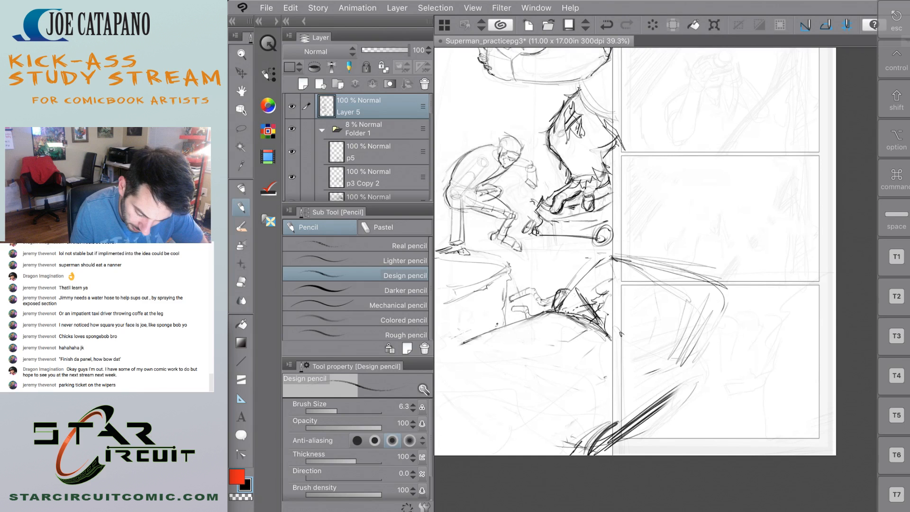
drag(616, 259, 728, 279)
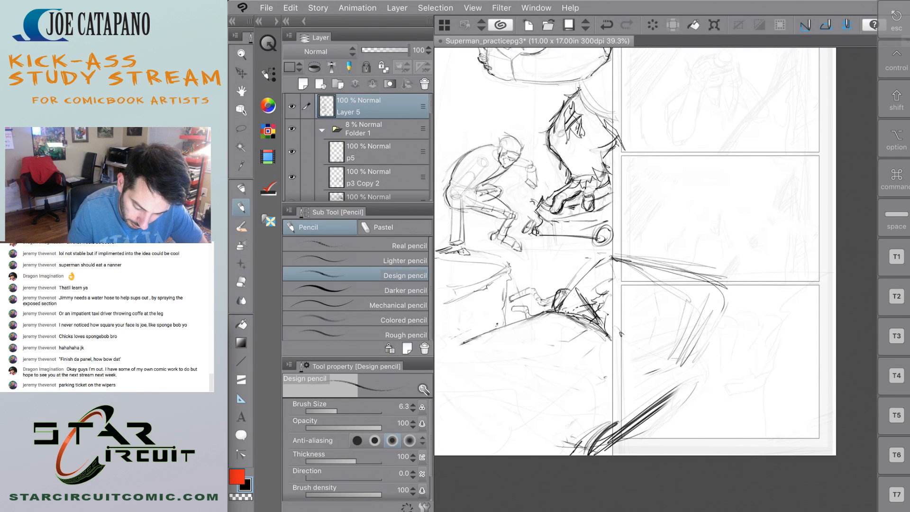
drag(619, 421, 803, 272)
drag(647, 402, 782, 304)
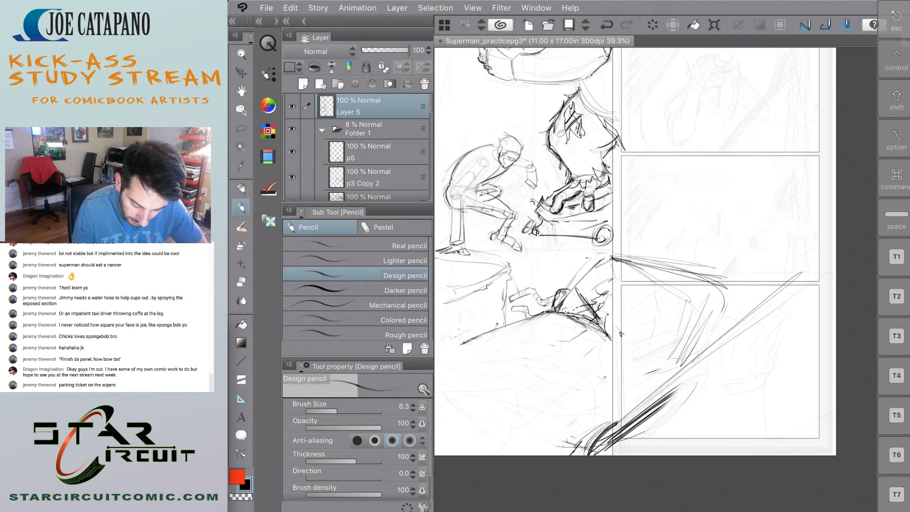
drag(478, 339, 719, 261)
drag(435, 355, 665, 275)
drag(596, 436, 740, 325)
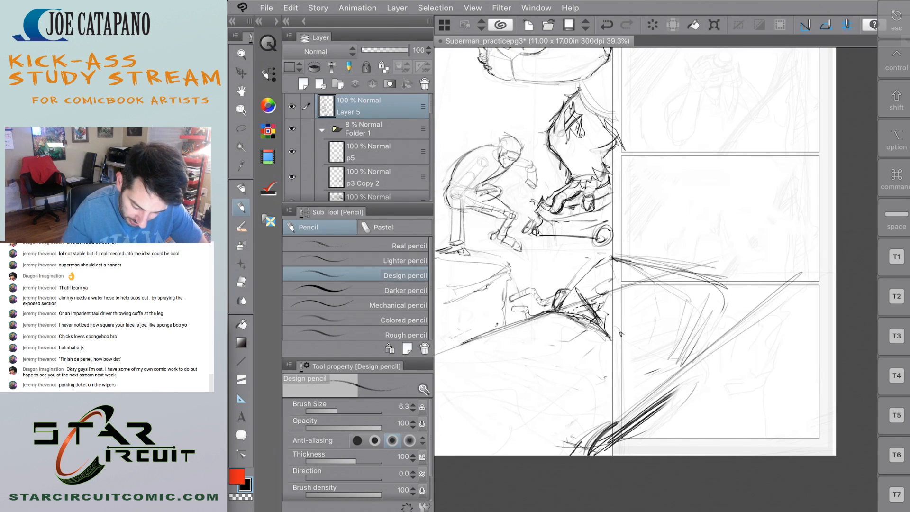
key(super+z)
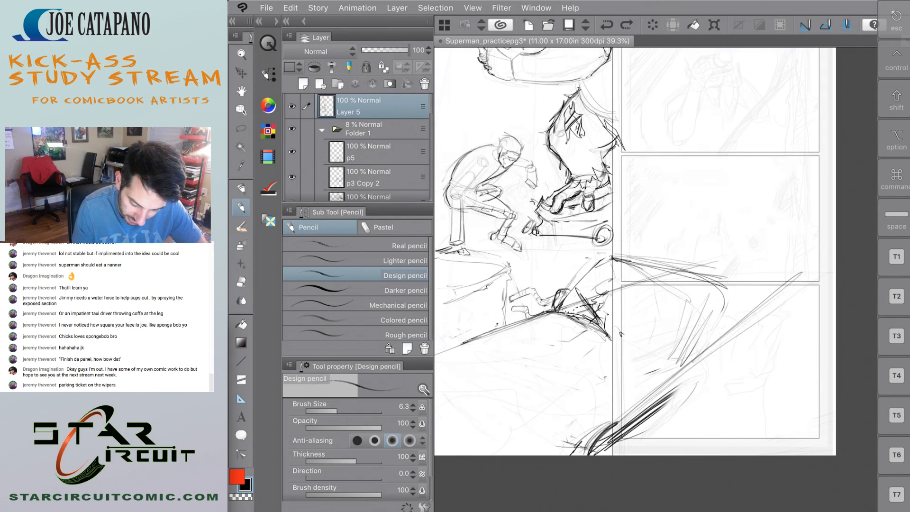
drag(794, 259, 616, 303)
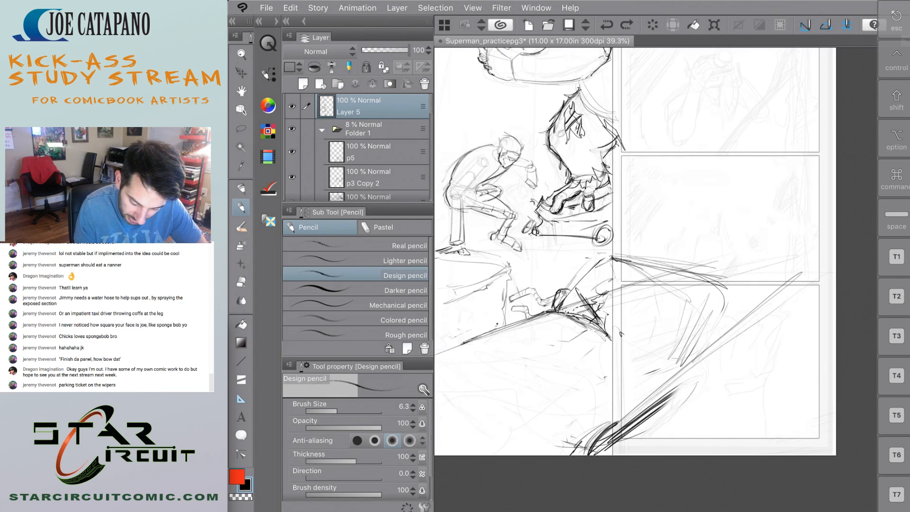
key(super+z)
key(super+z)
key(super+z)
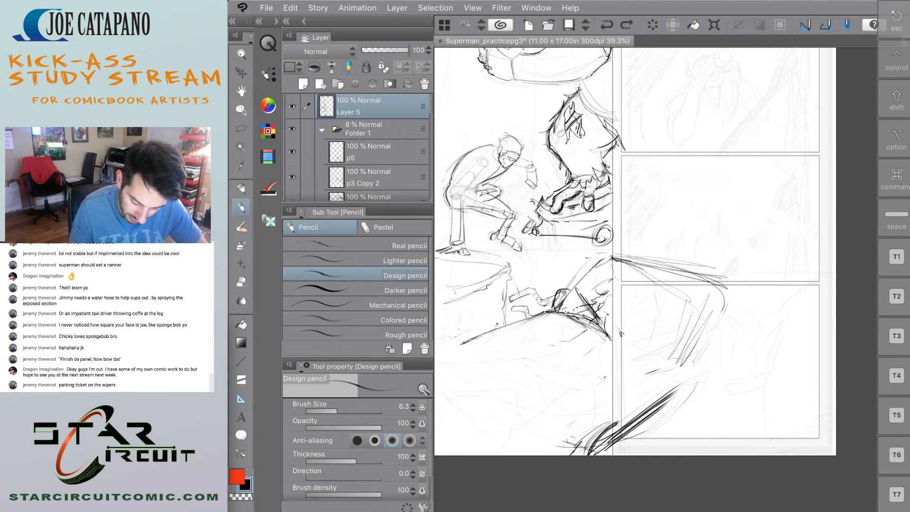
mouse_move(676, 437)
mouse_down()
mouse_move(719, 410)
mouse_move(612, 456)
mouse_up()
click(424, 349)
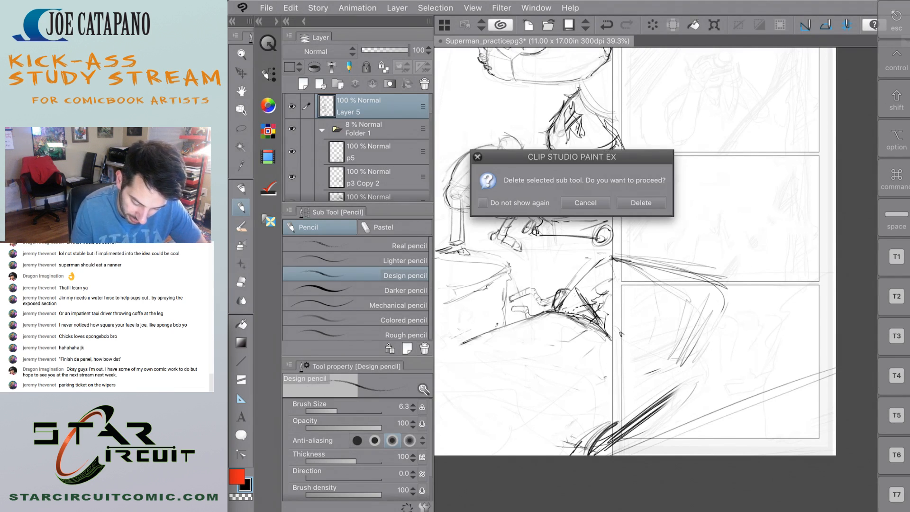
click(585, 203)
key(ctrl+z)
Sketch a new hood outline with a curved front edge that sweeps back into the car's side past the panel border.
drag(609, 455, 753, 369)
mouse_move(501, 333)
mouse_down()
mouse_move(471, 363)
mouse_move(588, 415)
mouse_up()
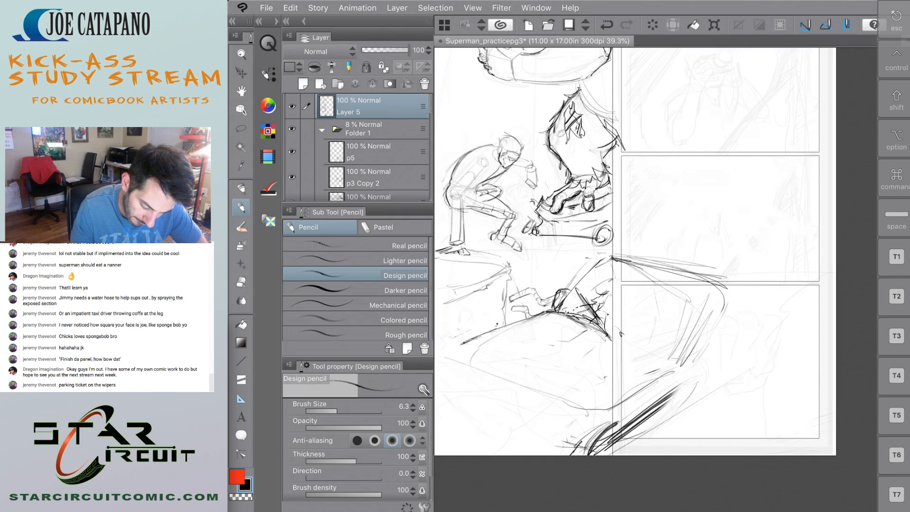
mouse_move(466, 342)
mouse_down()
mouse_move(455, 358)
mouse_move(533, 373)
mouse_move(611, 411)
mouse_move(681, 366)
mouse_up()
mouse_move(613, 415)
mouse_down()
mouse_move(584, 414)
mouse_move(502, 363)
mouse_move(451, 354)
mouse_up()
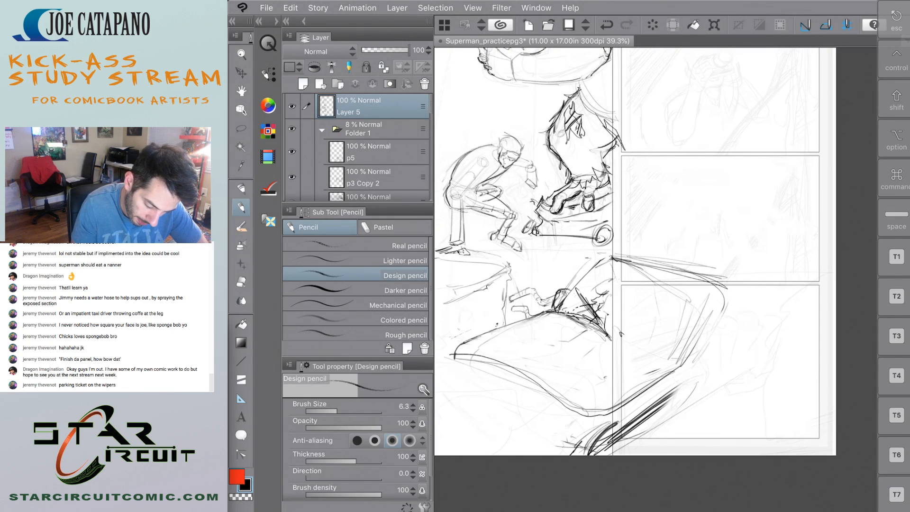
Add a small round emblem on the hood's front edge and sketch the front end's outer and lower contours beneath it.
mouse_move(531, 365)
mouse_down()
mouse_move(517, 375)
mouse_move(526, 369)
mouse_up()
mouse_move(454, 370)
mouse_down()
mouse_move(490, 409)
mouse_move(554, 429)
mouse_up()
drag(481, 411, 565, 439)
mouse_move(576, 421)
mouse_down()
mouse_move(566, 442)
mouse_move(455, 407)
mouse_up()
drag(457, 355, 452, 406)
mouse_move(457, 355)
mouse_down()
mouse_move(447, 386)
mouse_move(548, 451)
mouse_up()
drag(448, 402, 548, 451)
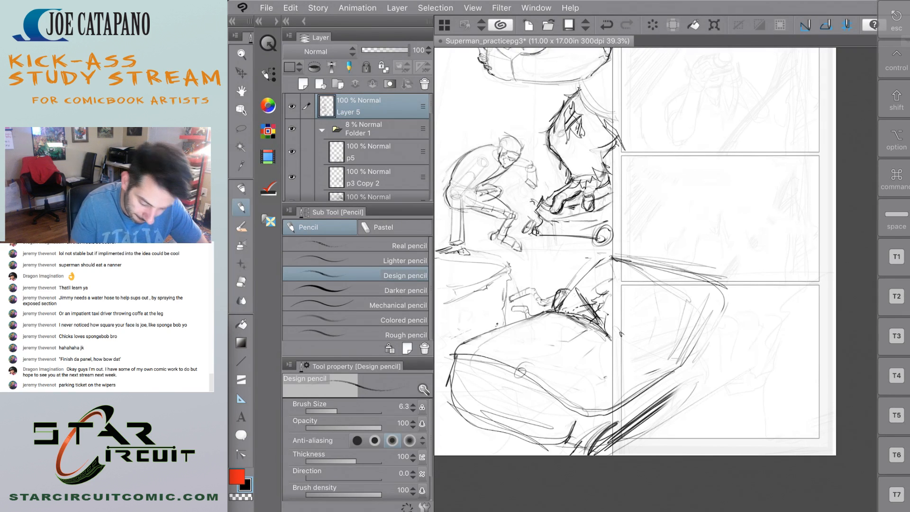
drag(466, 419, 561, 442)
drag(679, 378, 621, 420)
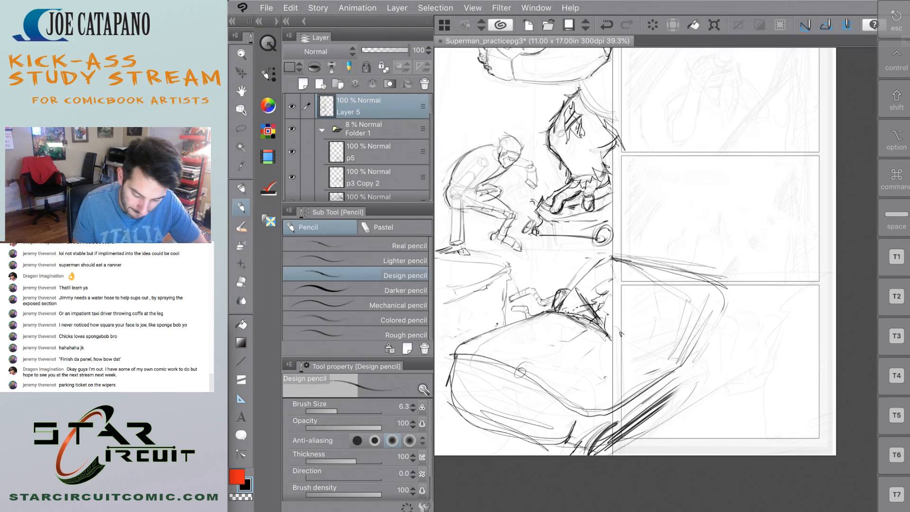
Block in the car's front end as a straight-edged box, with upright corner lines and a heavy lower edge.
scroll(635, 252, down, 5)
scroll(492, 267, up, 5)
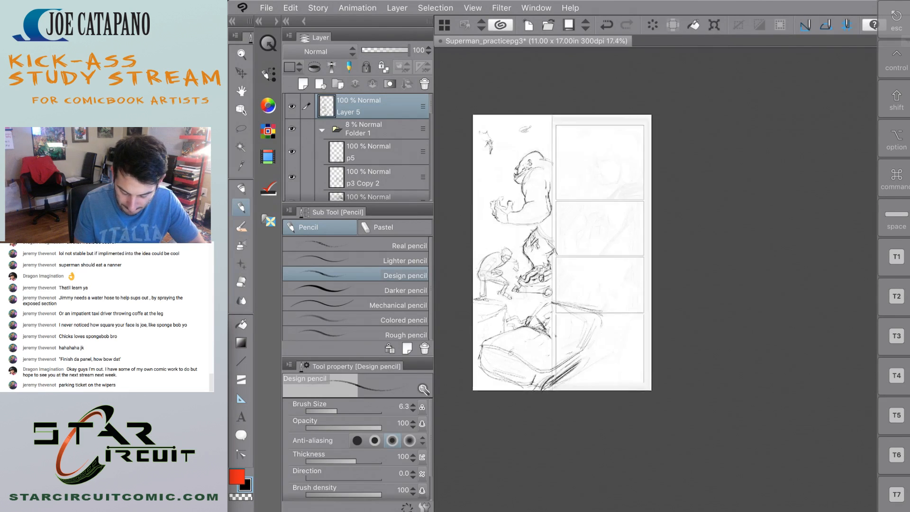
mouse_move(642, 441)
mouse_down()
mouse_move(528, 374)
mouse_move(493, 368)
mouse_move(539, 388)
mouse_up()
mouse_move(488, 366)
mouse_down()
mouse_move(566, 335)
mouse_move(547, 342)
mouse_up()
mouse_move(641, 434)
mouse_down()
mouse_move(732, 390)
mouse_move(677, 419)
mouse_up()
drag(552, 392, 593, 401)
mouse_move(486, 366)
mouse_down()
mouse_move(473, 436)
mouse_move(583, 472)
mouse_up()
drag(474, 415, 626, 498)
mouse_move(643, 434)
mouse_down()
mouse_move(624, 494)
mouse_move(626, 481)
mouse_up()
drag(638, 448, 619, 503)
drag(462, 417, 615, 501)
drag(464, 418, 616, 499)
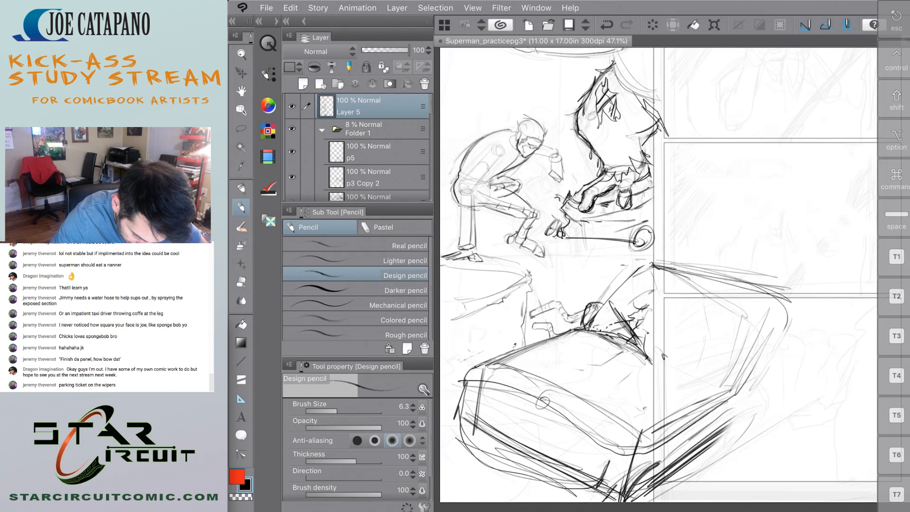
Erase the excess curves outside the box at the front end's outer corner and lower edge with the Soft eraser.
key(e)
mouse_move(463, 374)
mouse_down()
mouse_move(455, 427)
mouse_move(472, 370)
mouse_move(474, 394)
mouse_up()
drag(464, 433, 552, 491)
drag(459, 416, 625, 502)
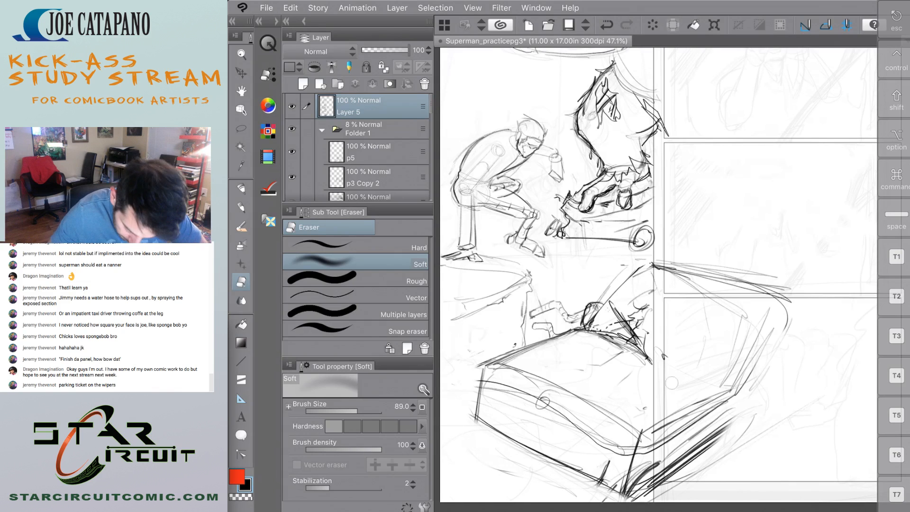
Erase all of the car's side and roof lines that extend past the panel border.
drag(664, 417, 657, 491)
mouse_move(658, 432)
mouse_down()
mouse_move(666, 470)
mouse_move(695, 444)
mouse_move(732, 275)
mouse_move(721, 440)
mouse_move(747, 458)
mouse_up()
mouse_move(749, 373)
mouse_down()
mouse_move(700, 394)
mouse_move(698, 275)
mouse_move(710, 318)
mouse_move(739, 264)
mouse_move(778, 290)
mouse_move(784, 285)
mouse_up()
scroll(659, 275, down, 5)
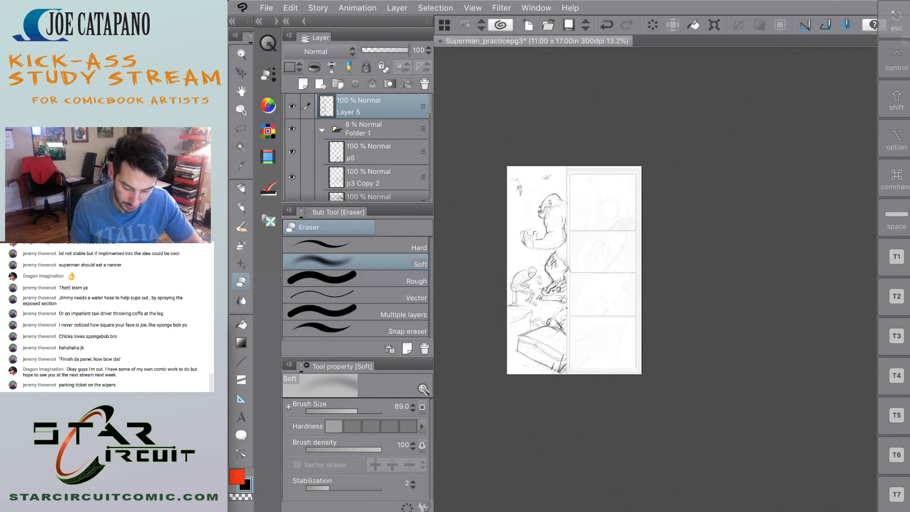
Draw a center line down the hood to the emblem, redraw the hood's outer edge in pencil, and undo the last stroke.
scroll(526, 307, up, 5)
key(p)
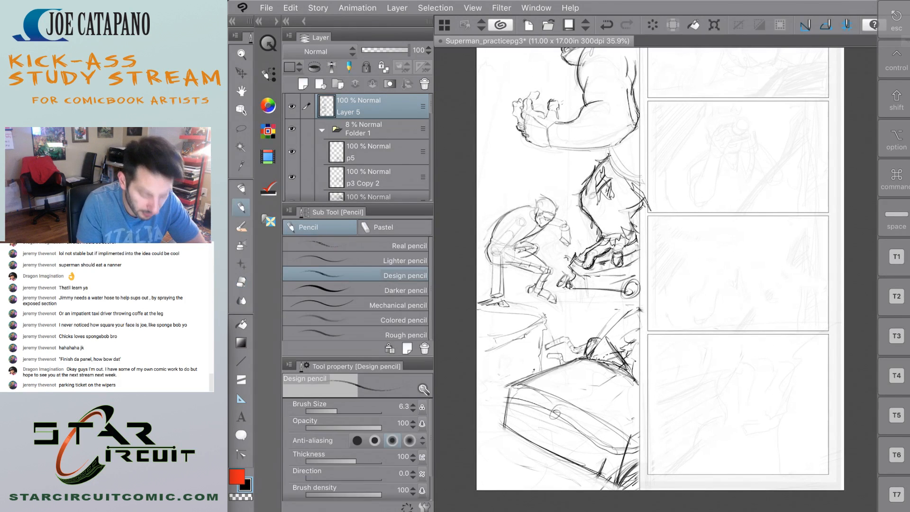
scroll(544, 386, up, 3)
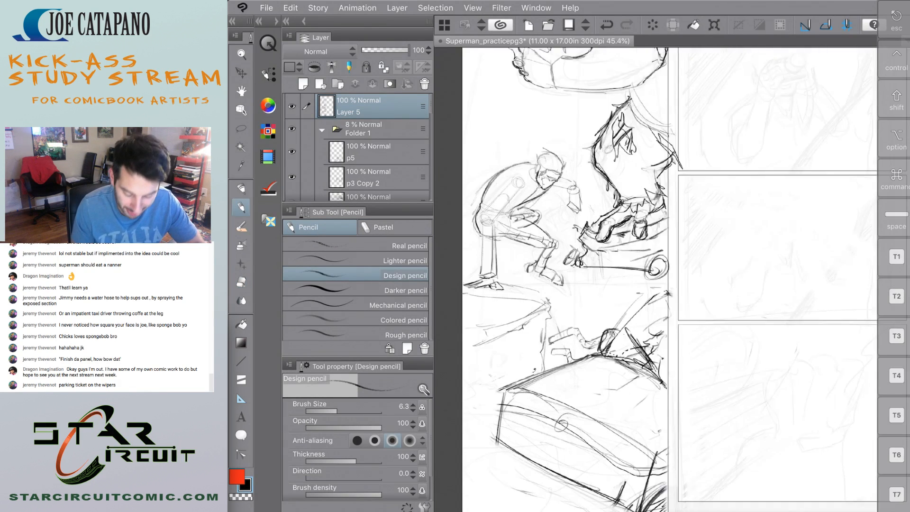
drag(652, 372, 547, 438)
mouse_move(585, 413)
mouse_down()
mouse_move(545, 448)
mouse_move(645, 378)
mouse_up()
drag(572, 353, 470, 402)
mouse_move(498, 397)
mouse_down()
mouse_move(474, 408)
mouse_move(517, 429)
mouse_up()
key(ctrl+z)
Redraw the front end's upper edge as straight lines across the emblem to the panel border and restate its outer corner.
drag(670, 471, 499, 405)
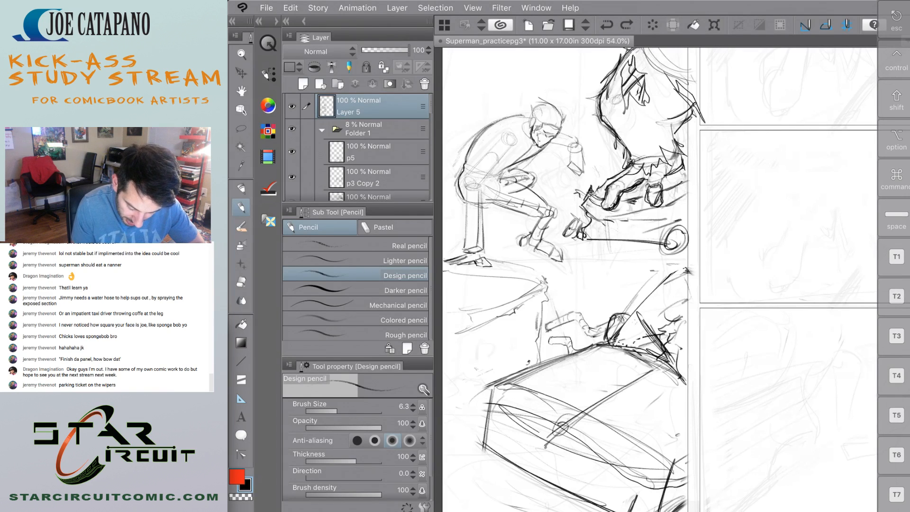
drag(539, 433, 687, 478)
mouse_move(687, 479)
mouse_down()
mouse_move(522, 427)
mouse_move(484, 403)
mouse_up()
drag(600, 463, 487, 402)
mouse_move(491, 392)
mouse_down()
mouse_move(469, 468)
mouse_move(635, 511)
mouse_up()
scroll(659, 285, down, 2)
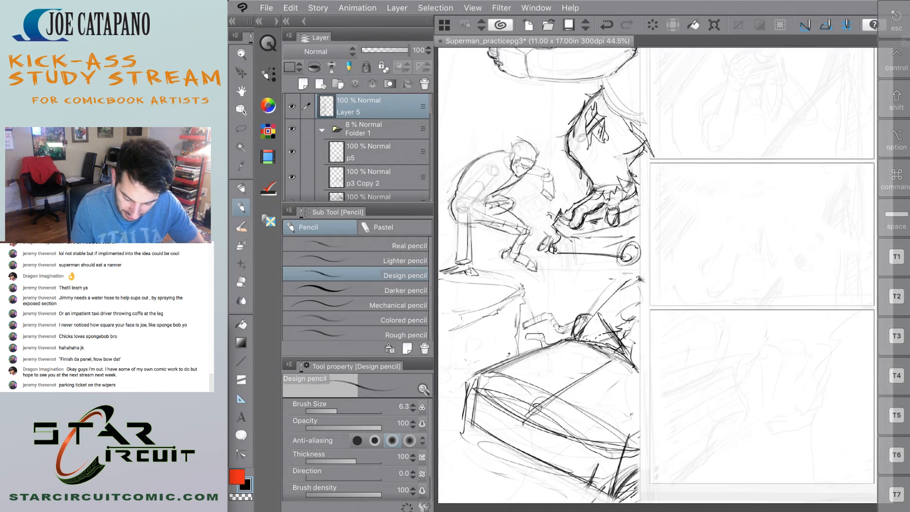
drag(748, 334, 712, 392)
drag(630, 351, 696, 383)
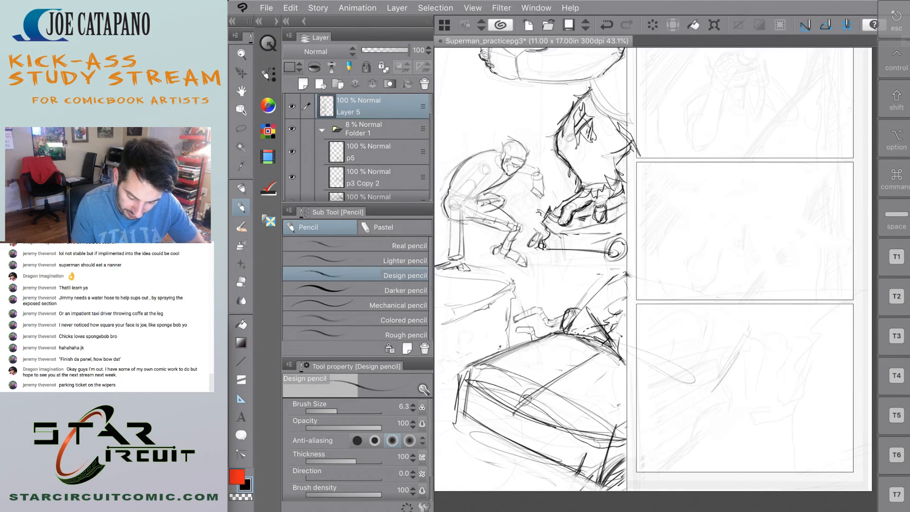
key(ctrl+z)
key(ctrl+z)
key(ctrl+z)
mouse_move(688, 314)
mouse_down()
mouse_move(726, 337)
mouse_move(625, 270)
mouse_move(732, 346)
mouse_up()
key(ctrl+z)
key(ctrl+z)
Sketch the car's windshield and roof in light pencil past the panel border, with long roof edges meeting a short closing edge.
mouse_move(727, 327)
mouse_down()
mouse_move(734, 361)
mouse_move(699, 403)
mouse_move(687, 393)
mouse_up()
drag(589, 339, 695, 396)
drag(686, 379, 695, 396)
drag(626, 268, 716, 329)
mouse_move(631, 271)
mouse_down()
mouse_move(745, 327)
mouse_move(731, 321)
mouse_up()
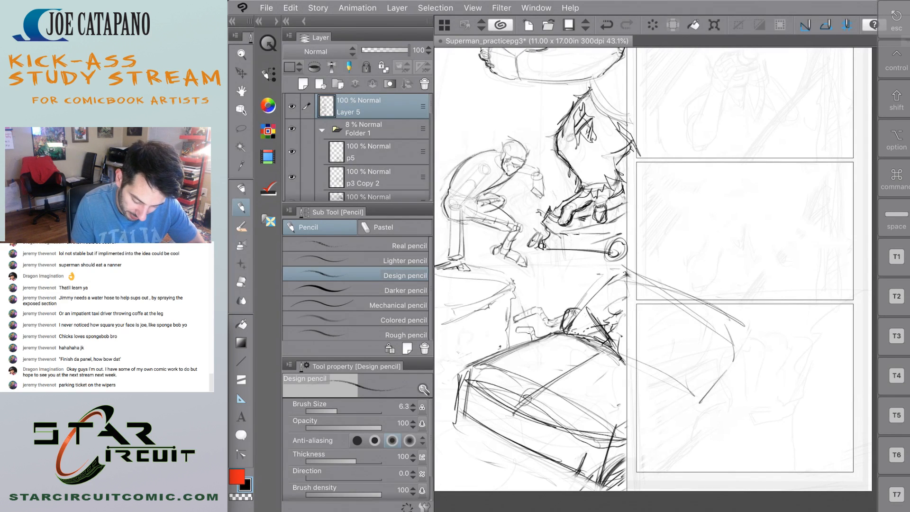
Draw the inner bumper lines along the car's front end and restate the vertical strokes at its outer corner.
drag(477, 424, 499, 440)
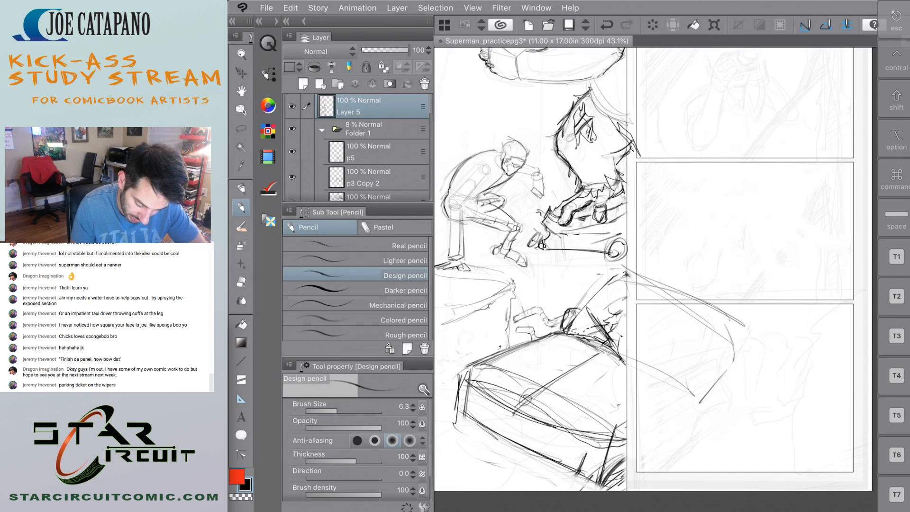
mouse_move(489, 401)
mouse_down()
mouse_move(587, 460)
mouse_move(545, 443)
mouse_up()
drag(473, 403, 535, 448)
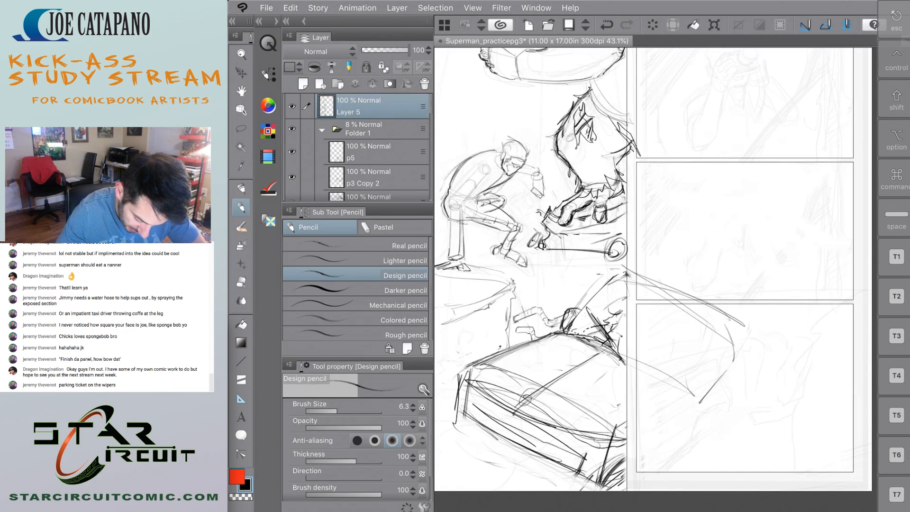
drag(473, 366, 470, 423)
drag(464, 390, 475, 417)
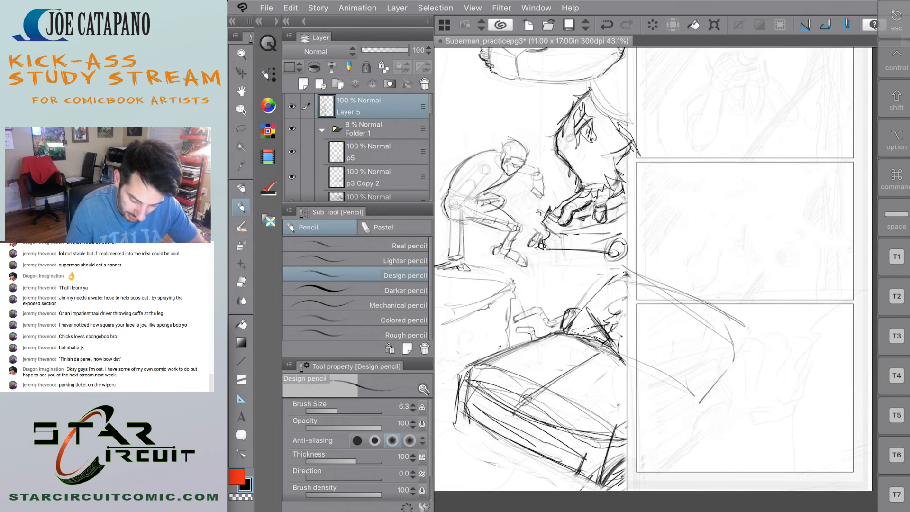
Restate the hood's center line in pencil and add a stroke from the windshield base past the panel border.
mouse_move(627, 358)
mouse_down()
mouse_move(683, 305)
mouse_move(662, 317)
mouse_up()
drag(534, 416, 609, 358)
mouse_move(540, 413)
mouse_down()
mouse_move(616, 362)
mouse_move(592, 373)
mouse_up()
Erase the emblem and construction curves across the car's front end and its lower corner with the Soft eraser.
scroll(521, 360, down, 3)
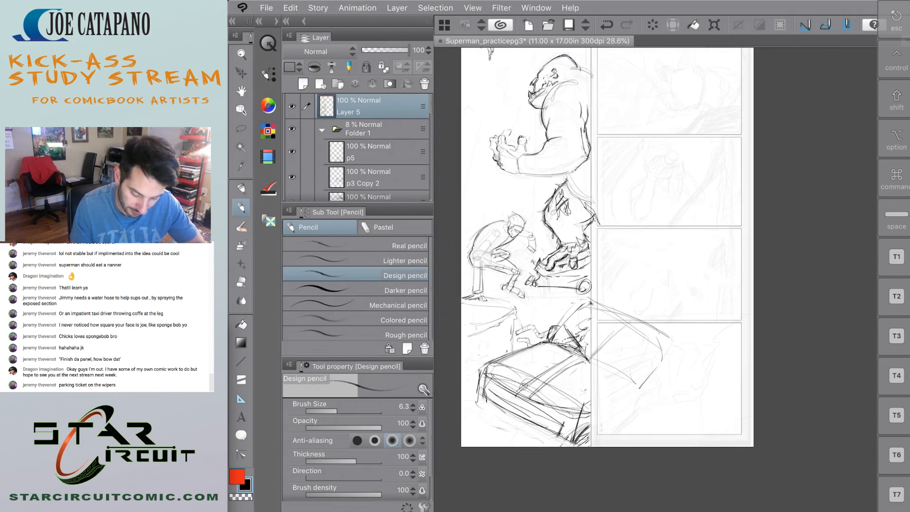
scroll(507, 348, up, 3)
key(e)
mouse_move(540, 412)
mouse_down()
mouse_move(607, 362)
mouse_move(531, 413)
mouse_move(486, 379)
mouse_up()
mouse_move(581, 401)
mouse_down()
mouse_move(588, 411)
mouse_move(577, 427)
mouse_move(614, 455)
mouse_move(586, 449)
mouse_up()
scroll(656, 279, down, 5)
scroll(655, 280, up, 5)
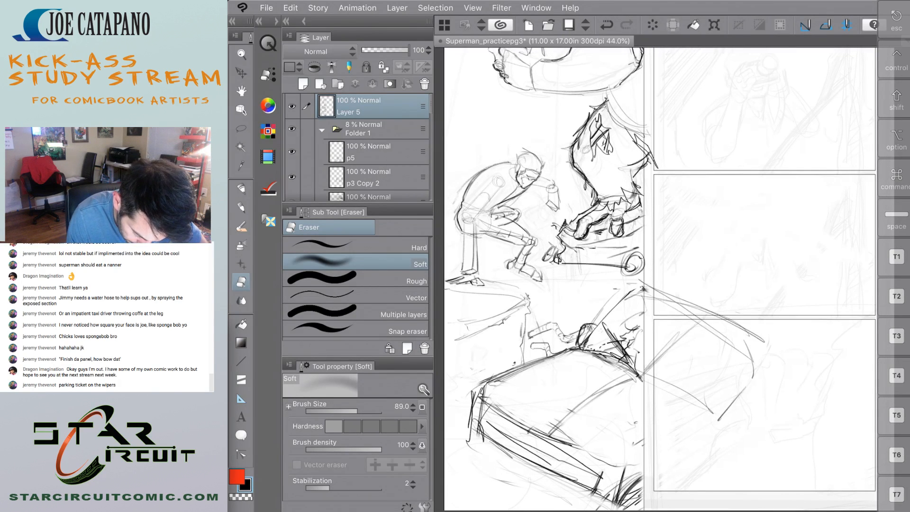
Darken the car's front roof edge and windshield edge in Design pencil, and clean up the rounded shape at the windshield base.
key(p)
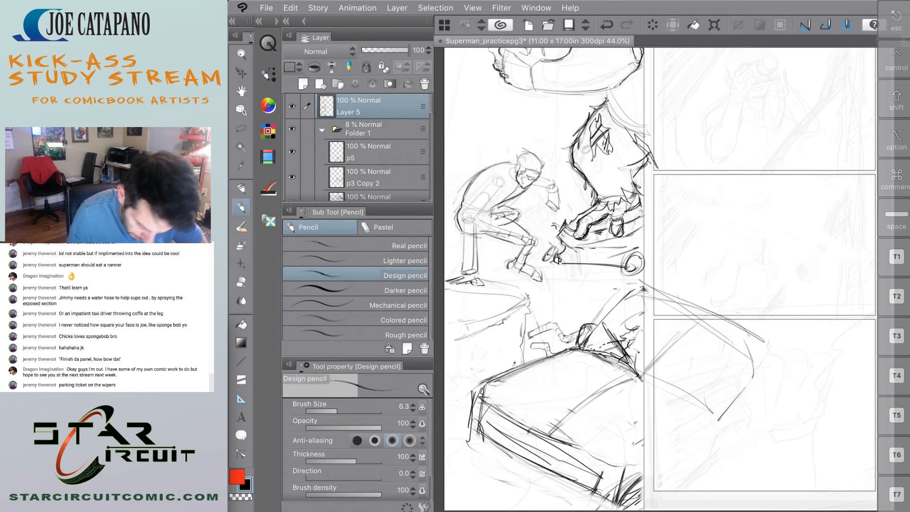
scroll(659, 280, up, 1)
scroll(565, 302, up, 3)
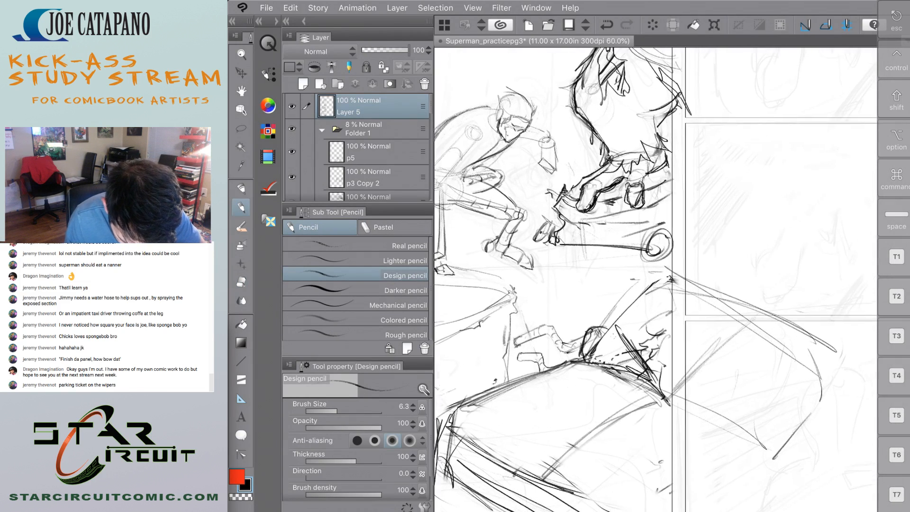
drag(641, 295, 765, 333)
scroll(511, 286, down, 2)
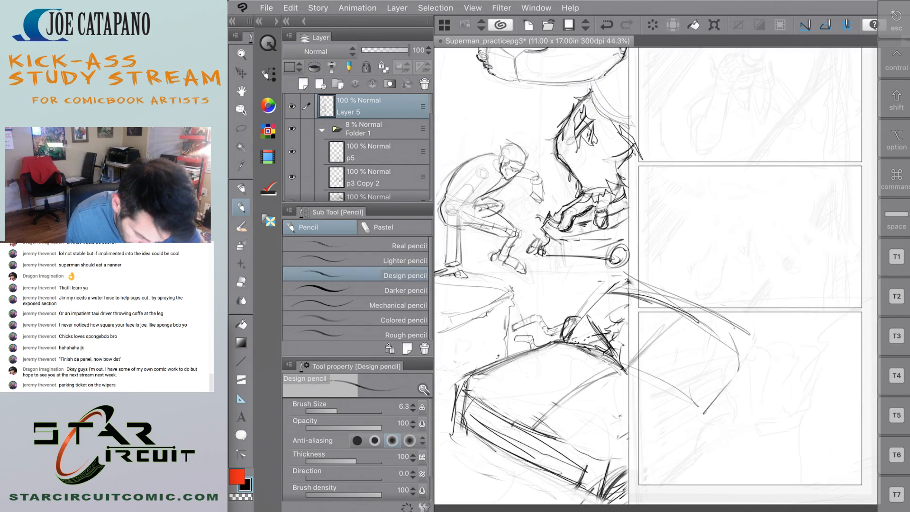
scroll(470, 454, up, 2)
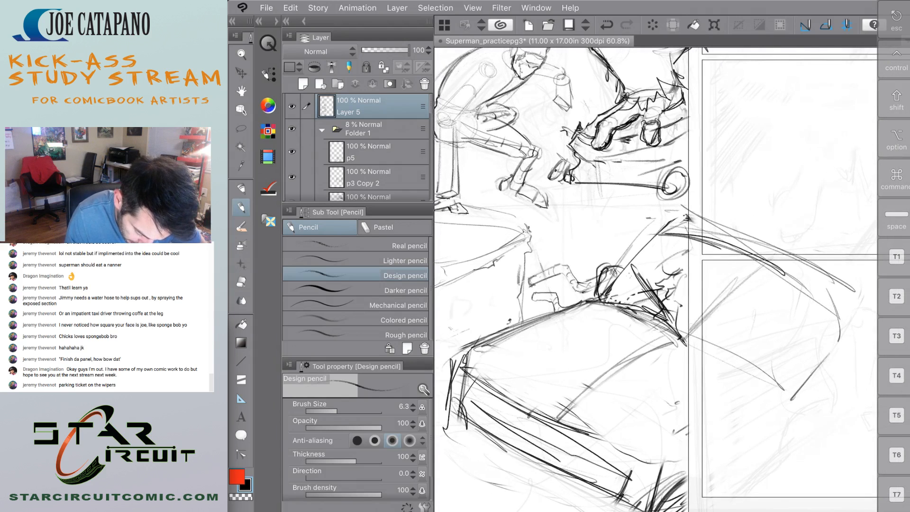
mouse_move(597, 288)
mouse_down()
mouse_move(616, 258)
mouse_move(623, 267)
mouse_move(597, 292)
mouse_move(608, 265)
mouse_move(606, 284)
mouse_move(666, 226)
mouse_move(598, 266)
mouse_up()
key(e)
key(p)
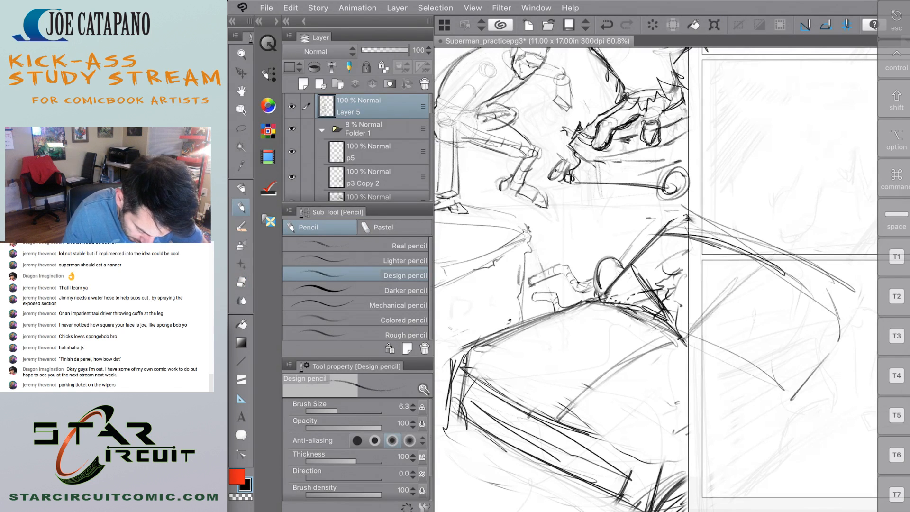
Draw headlight shapes at both ends of the car's front end.
mouse_move(469, 351)
mouse_down()
mouse_move(455, 391)
mouse_move(479, 386)
mouse_up()
mouse_move(661, 458)
mouse_down()
mouse_move(645, 496)
mouse_move(678, 505)
mouse_up()
scroll(656, 280, down, 6)
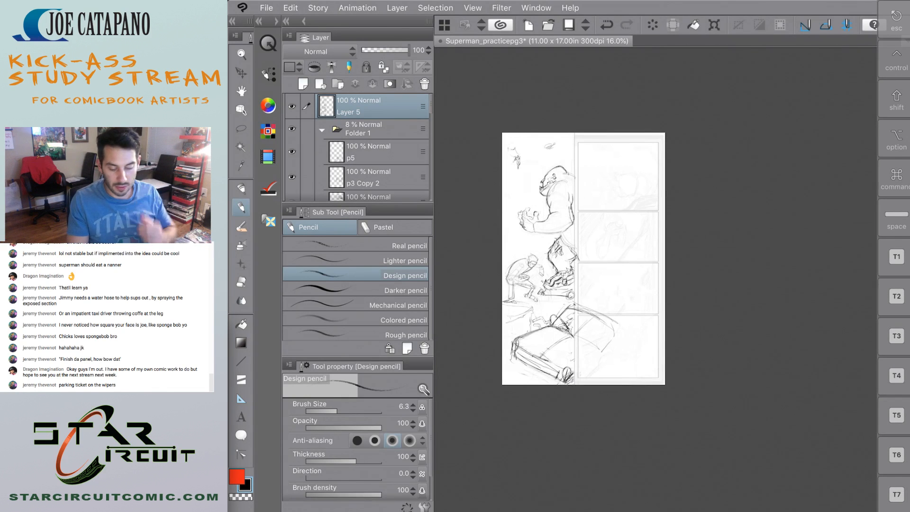
Sketch a stepped background building at the page's outer edge, beside the gorilla's raised hand.
scroll(515, 177, up, 6)
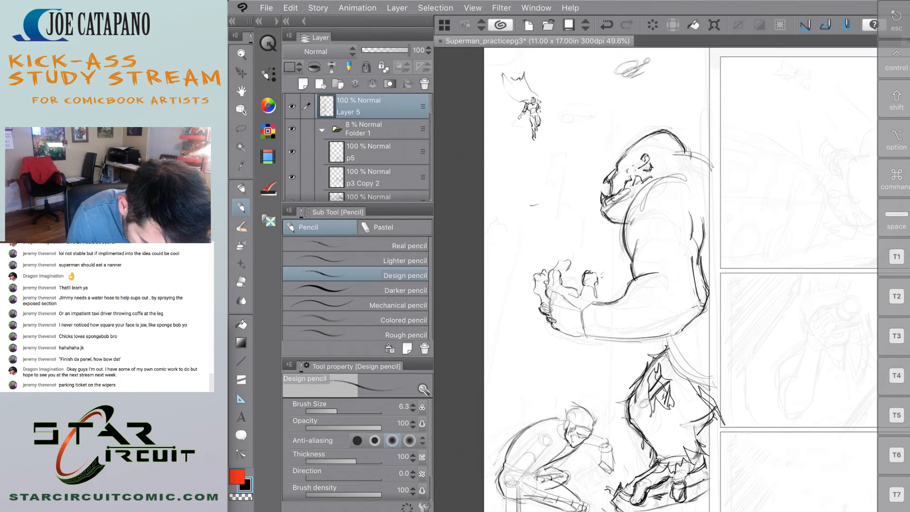
drag(530, 205, 498, 307)
drag(512, 251, 489, 337)
mouse_move(525, 216)
mouse_down()
mouse_move(520, 244)
mouse_move(487, 240)
mouse_up()
drag(491, 222, 484, 247)
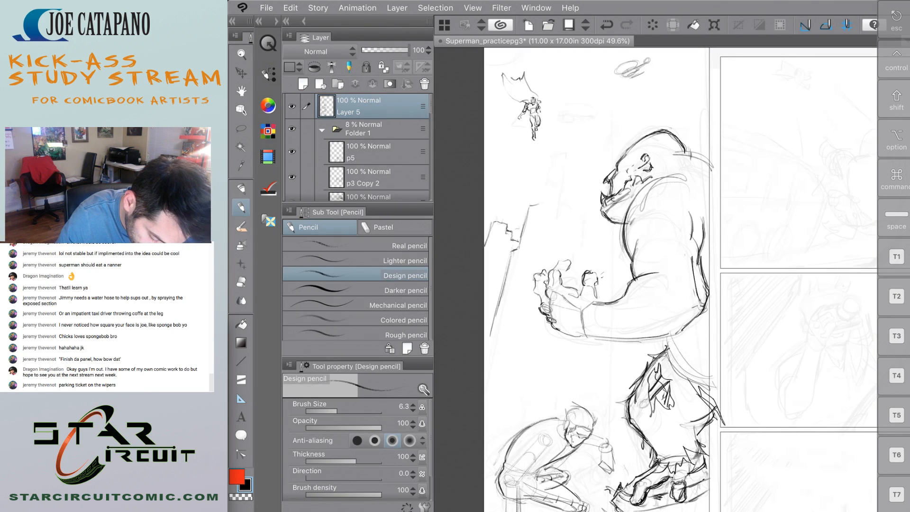
drag(509, 196, 498, 219)
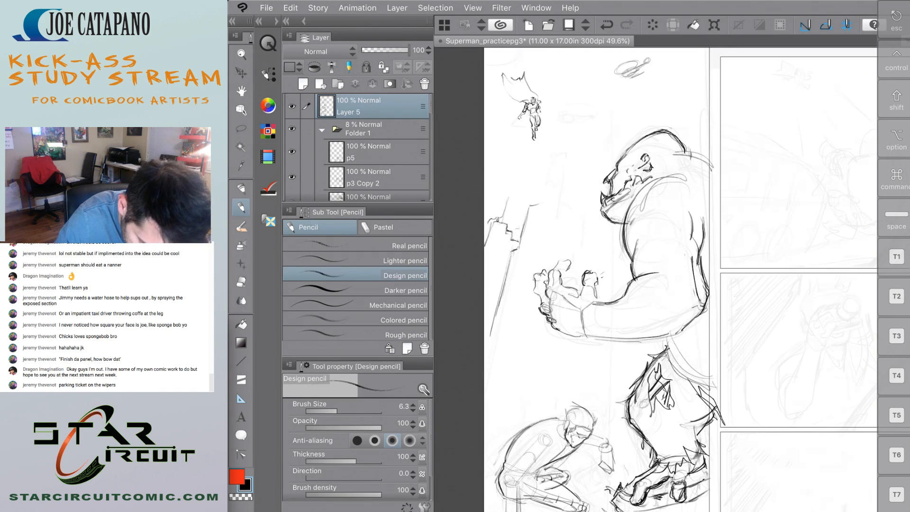
Outline a tall stepped tower behind the gorilla's hand, narrowing to a flat peak.
drag(549, 173, 542, 198)
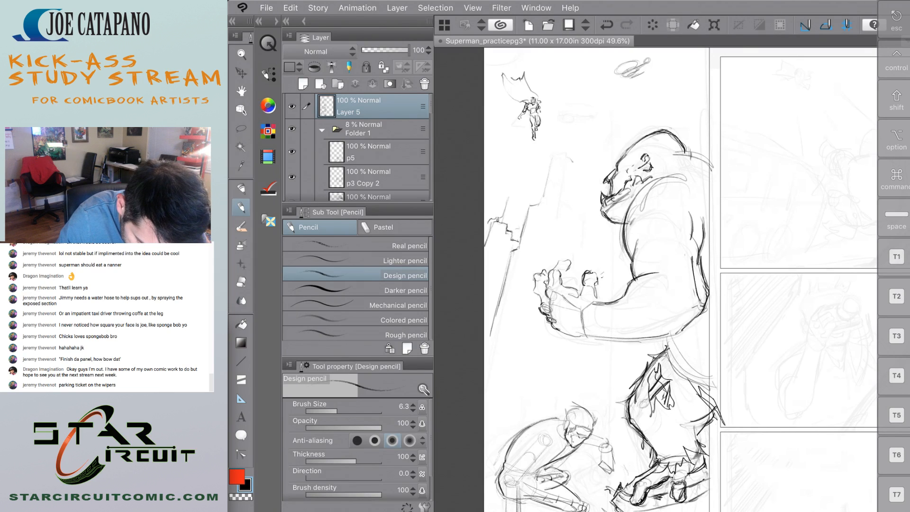
drag(574, 165, 568, 204)
mouse_move(550, 159)
mouse_down()
mouse_move(540, 206)
mouse_move(583, 217)
mouse_move(577, 266)
mouse_up()
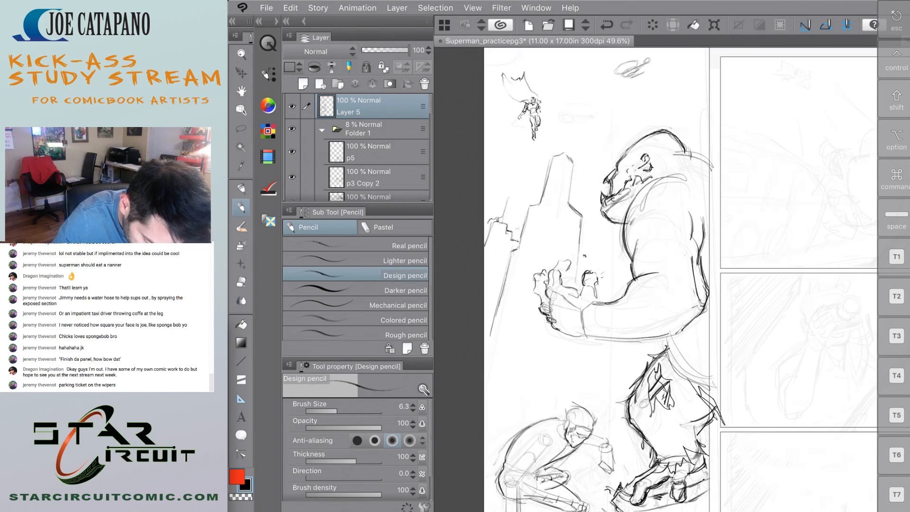
mouse_move(485, 287)
mouse_down()
mouse_move(522, 299)
mouse_move(495, 408)
mouse_up()
drag(523, 297, 493, 427)
drag(486, 284, 524, 298)
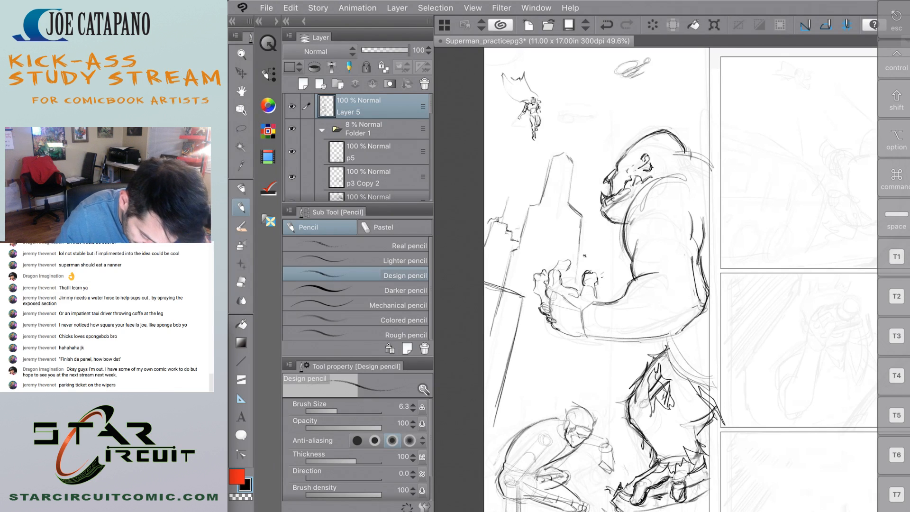
key(ctrl+z)
key(ctrl+z)
Draw a closer building at the page's outer edge below the skyline, with a slanted roof edge and a darkened slanting side.
mouse_move(485, 272)
mouse_down()
mouse_move(532, 301)
mouse_move(520, 298)
mouse_move(496, 407)
mouse_up()
drag(525, 303, 484, 436)
drag(523, 302, 485, 433)
scroll(657, 280, down, 5)
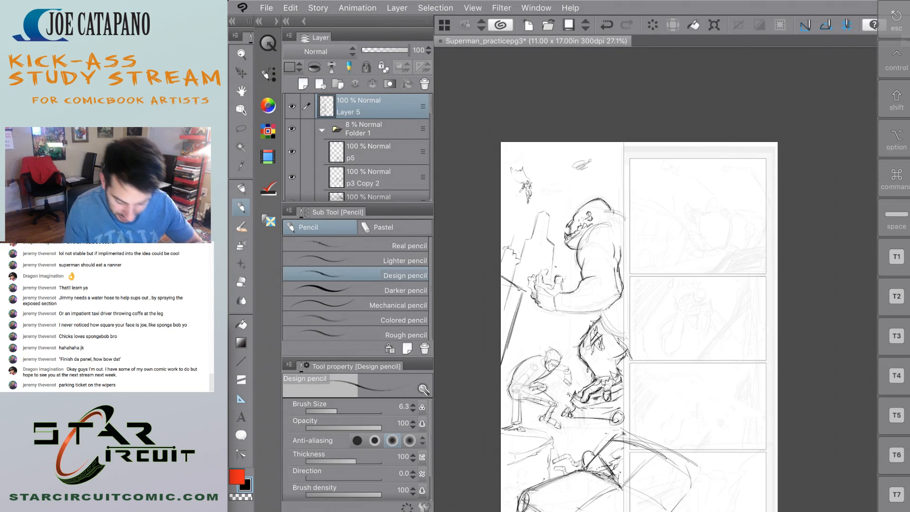
scroll(551, 326, up, 5)
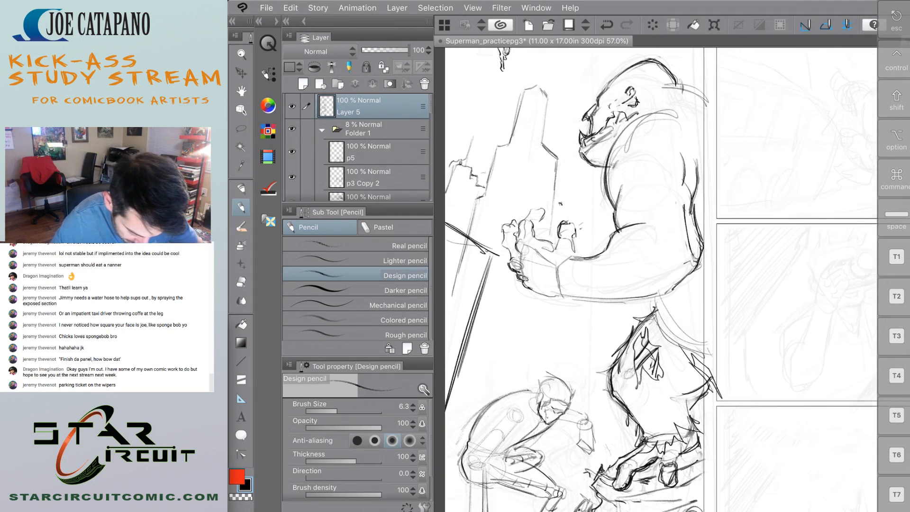
drag(485, 265, 446, 436)
drag(487, 267, 446, 405)
scroll(657, 279, down, 1)
drag(580, 276, 577, 329)
key(ctrl+z)
drag(585, 278, 584, 315)
drag(584, 191, 583, 229)
key(ctrl+z)
drag(576, 275, 576, 311)
key(ctrl+z)
key(ctrl+z)
Draw a vertical building edge behind the gorilla, below its forearm and in the gap between chest and arm.
drag(578, 280, 578, 306)
drag(580, 200, 580, 231)
drag(585, 182, 580, 223)
drag(579, 190, 577, 232)
drag(579, 185, 579, 210)
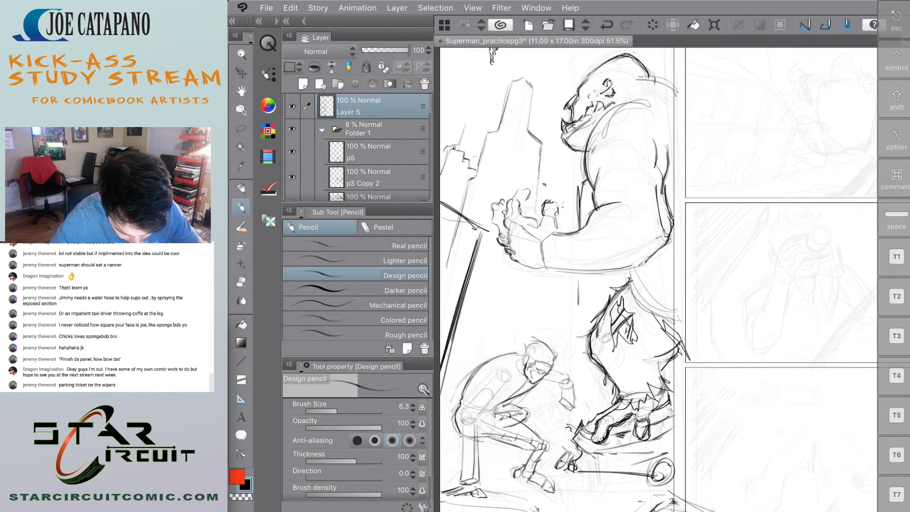
Top the central tower with a globe, and sketch its curved roof edge and upper side lines.
scroll(657, 280, down, 4)
scroll(657, 279, up, 4)
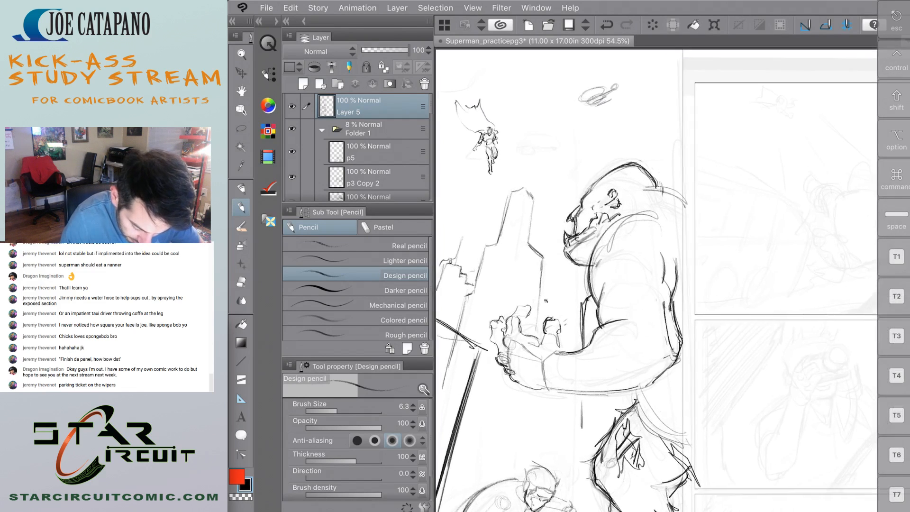
mouse_move(540, 177)
mouse_down()
mouse_move(529, 190)
mouse_move(540, 166)
mouse_move(519, 166)
mouse_move(520, 192)
mouse_move(539, 217)
mouse_move(541, 259)
mouse_up()
drag(514, 201, 539, 215)
mouse_move(520, 205)
mouse_down()
mouse_move(543, 219)
mouse_move(521, 201)
mouse_up()
drag(486, 232, 469, 292)
mouse_move(491, 229)
mouse_down()
mouse_move(483, 244)
mouse_move(520, 205)
mouse_move(485, 243)
mouse_up()
mouse_move(498, 211)
mouse_down()
mouse_move(482, 256)
mouse_move(525, 201)
mouse_move(516, 255)
mouse_up()
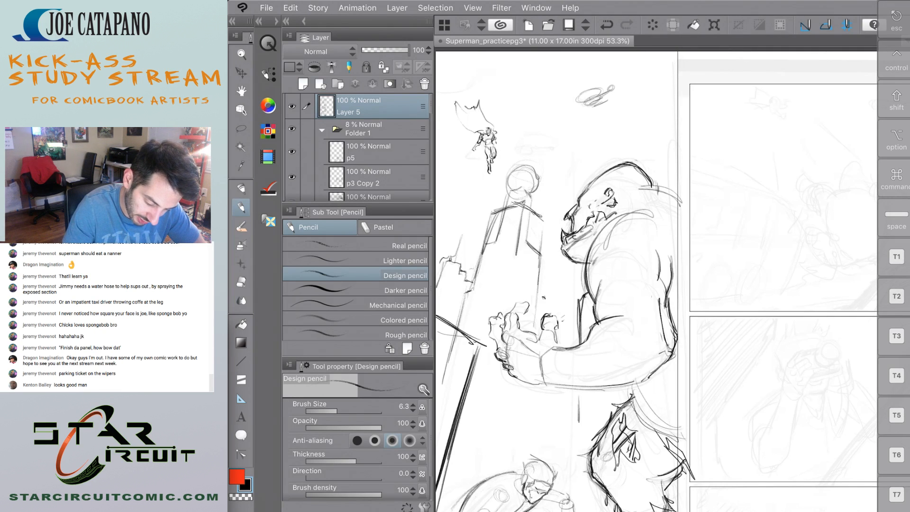
Draw the tower's front corner line, continue it below the gorilla's hand, and restate the tower's side nearest the gorilla.
drag(525, 205, 515, 261)
drag(518, 249, 511, 289)
drag(520, 222, 510, 297)
drag(503, 365, 490, 443)
drag(494, 404, 485, 459)
drag(547, 219, 538, 309)
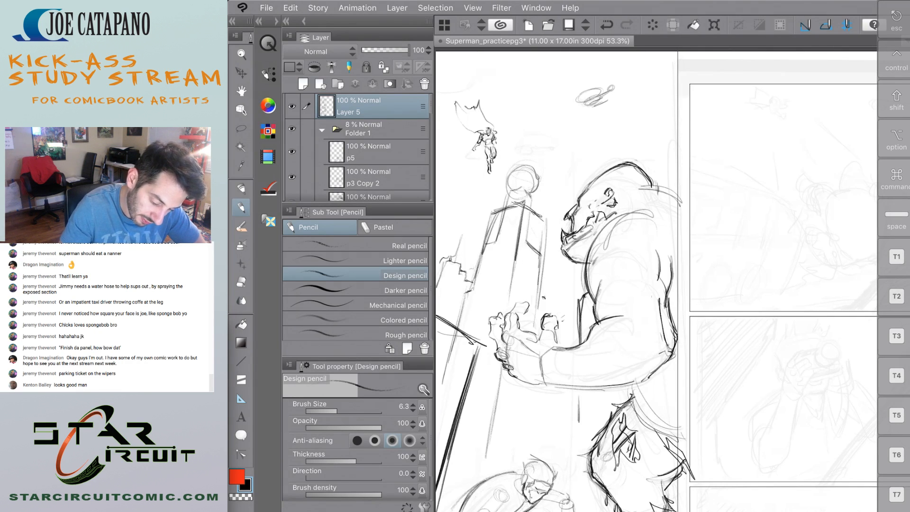
Darken the tower's outer side in pencil and erase stray lines inside the tower with the Soft eraser.
drag(492, 210, 472, 290)
drag(495, 202, 474, 293)
key(e)
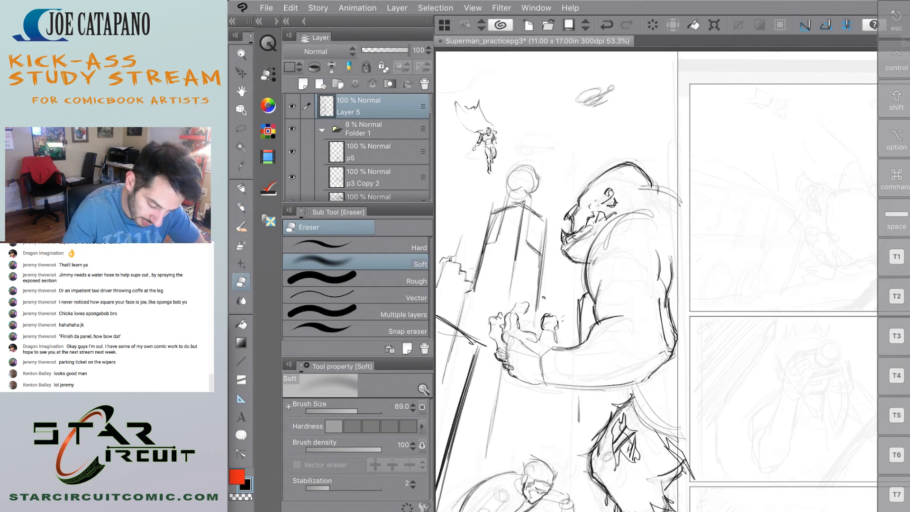
drag(531, 238, 526, 290)
scroll(489, 249, down, 8)
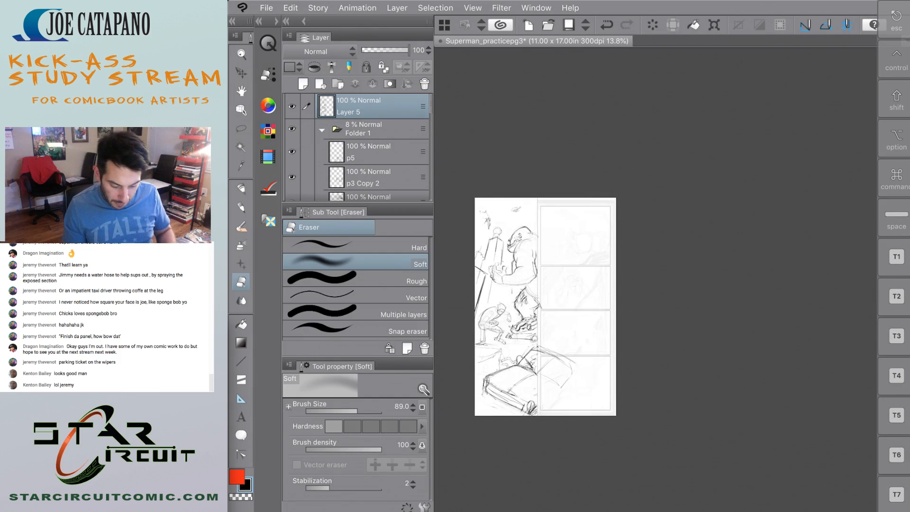
scroll(499, 233, up, 3)
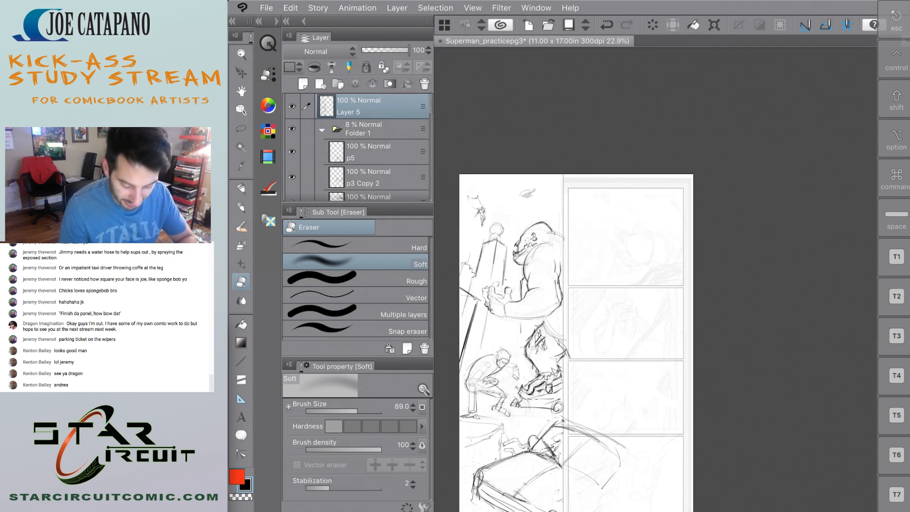
scroll(654, 294, up, 4)
scroll(654, 294, down, 4)
scroll(625, 285, up, 1)
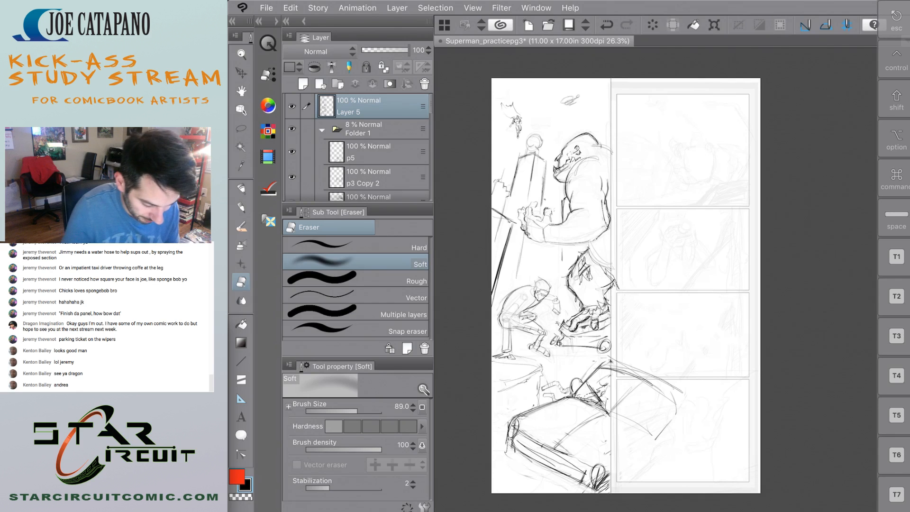
Save the Superman_practicepg3 document.
click(266, 8)
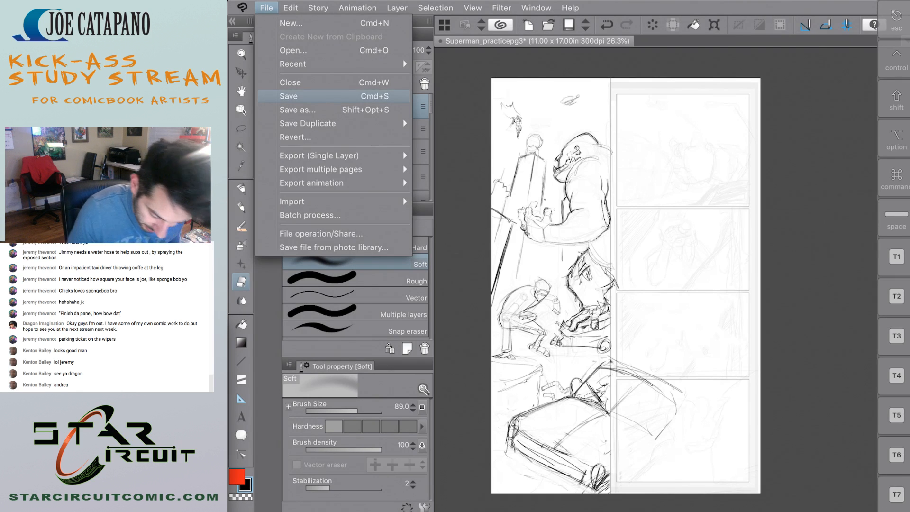
click(288, 95)
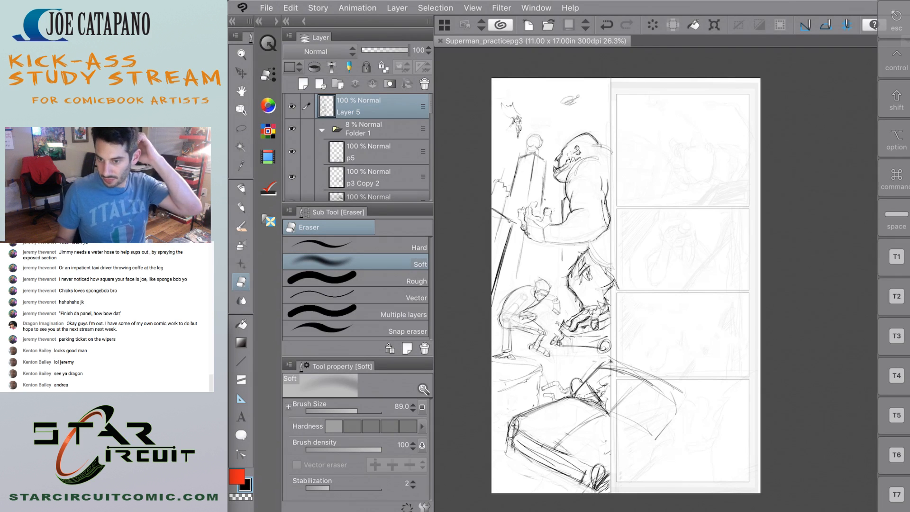
scroll(592, 276, down, 5)
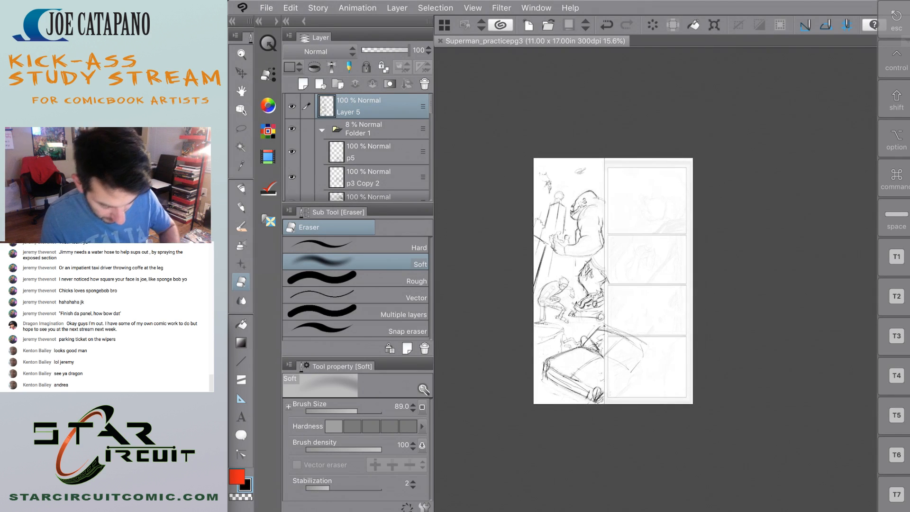
scroll(583, 251, up, 3)
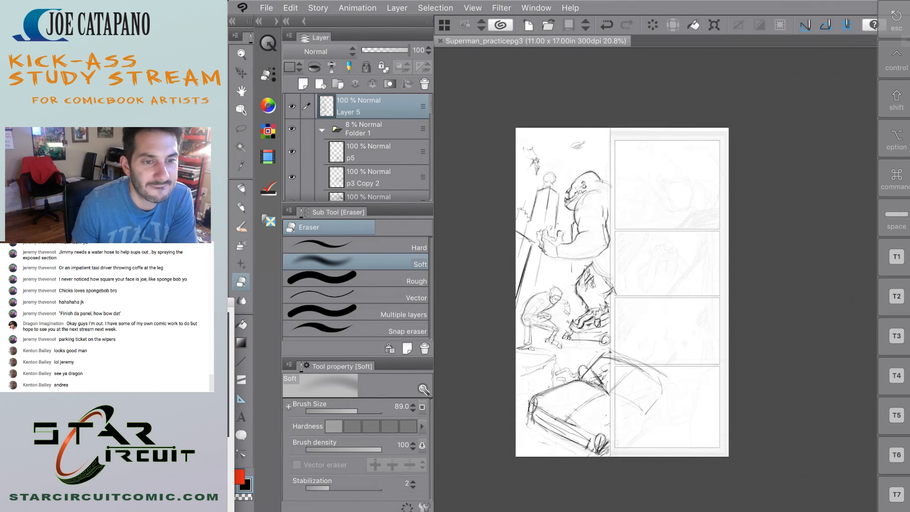
click(384, 6)
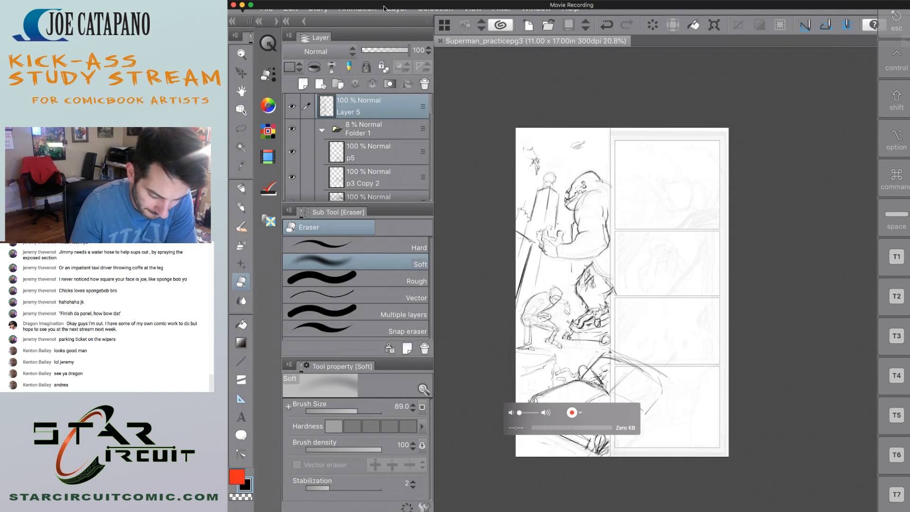
Switch to Clip Studio's works manager and enable cloud sync for Superman_practicepg3, Superman_practicepg4 and supermanDoublePg1.
click(267, 9)
click(319, 233)
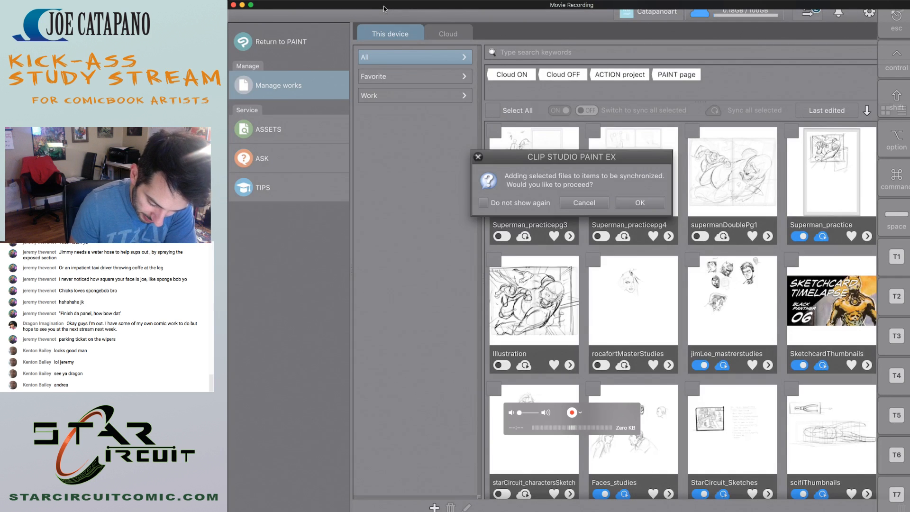
click(602, 237)
click(640, 203)
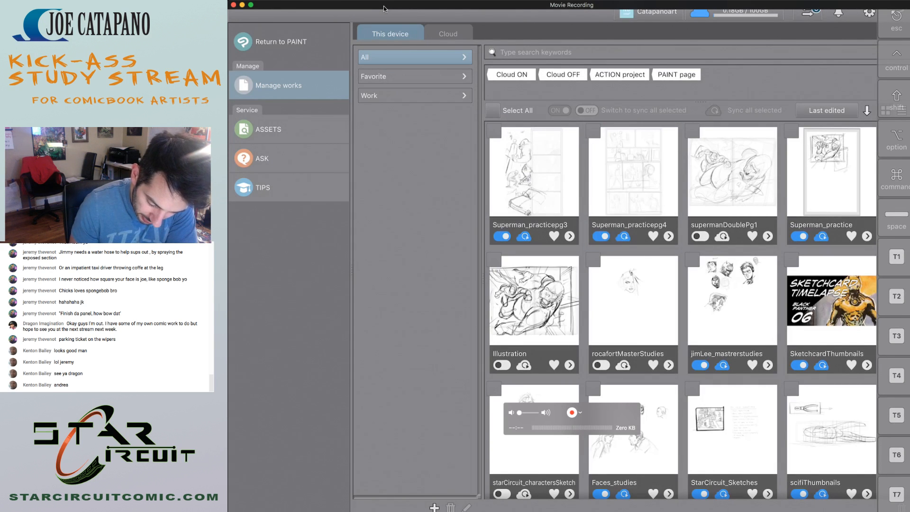
click(700, 236)
click(638, 202)
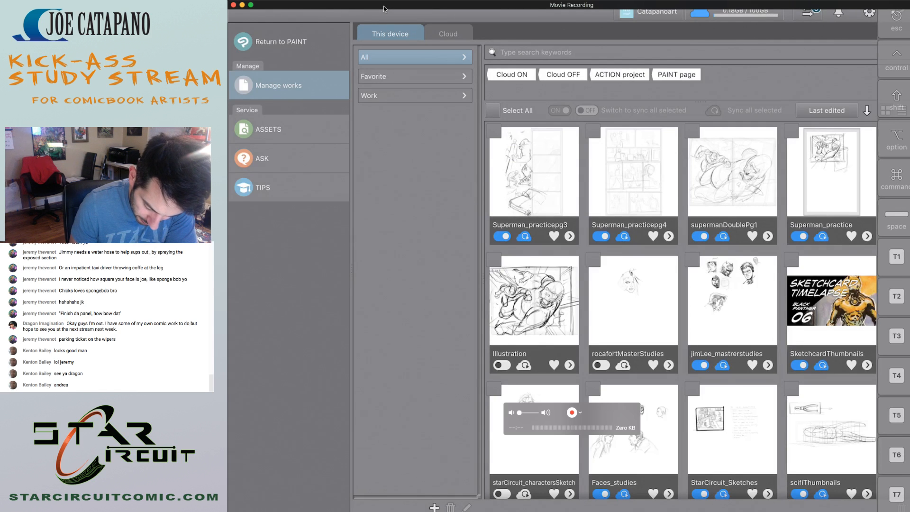
Enable cloud sync for rocafortMasterStudies and return to Clip Studio Paint.
click(601, 365)
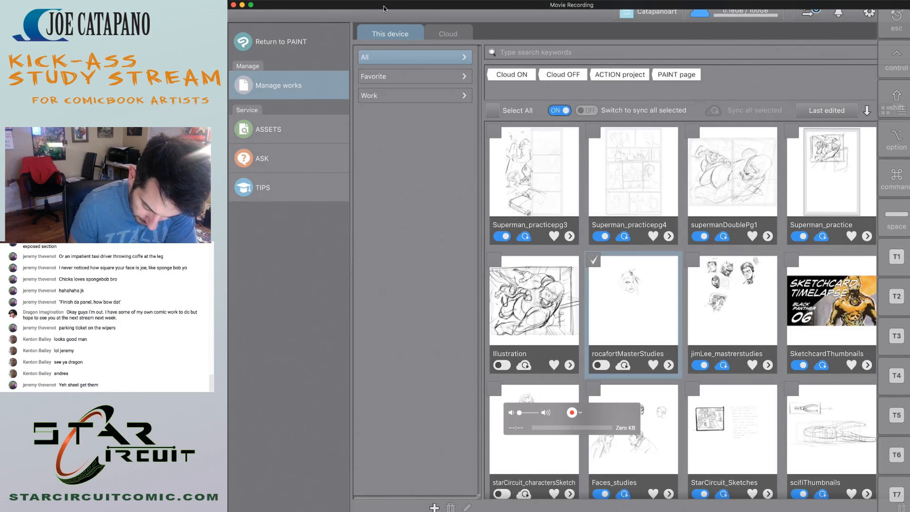
click(641, 203)
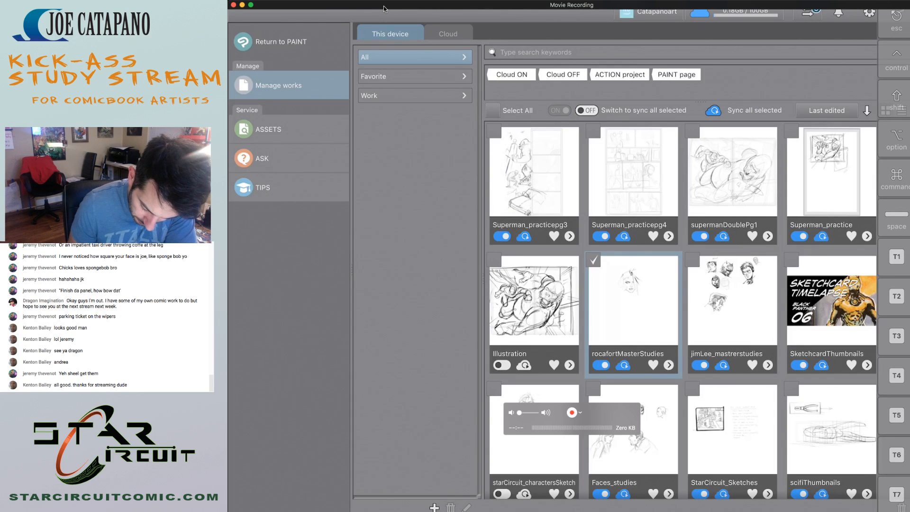
click(281, 42)
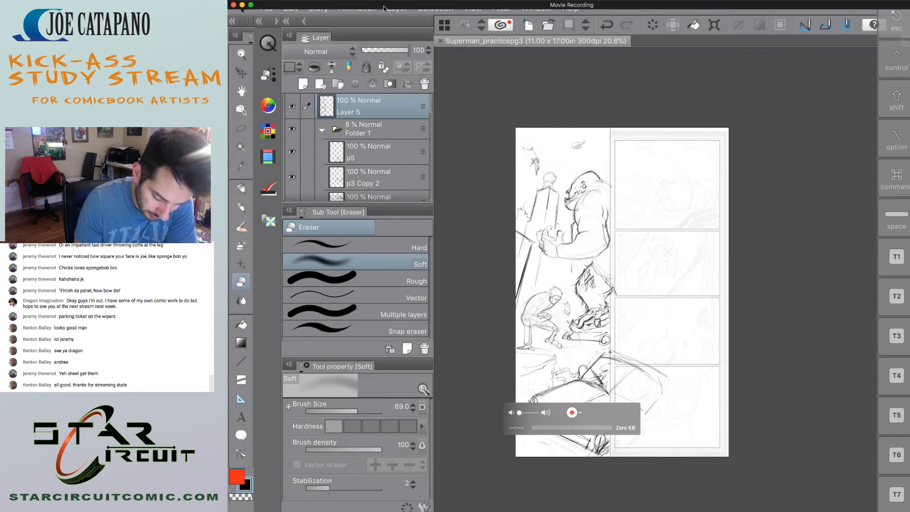